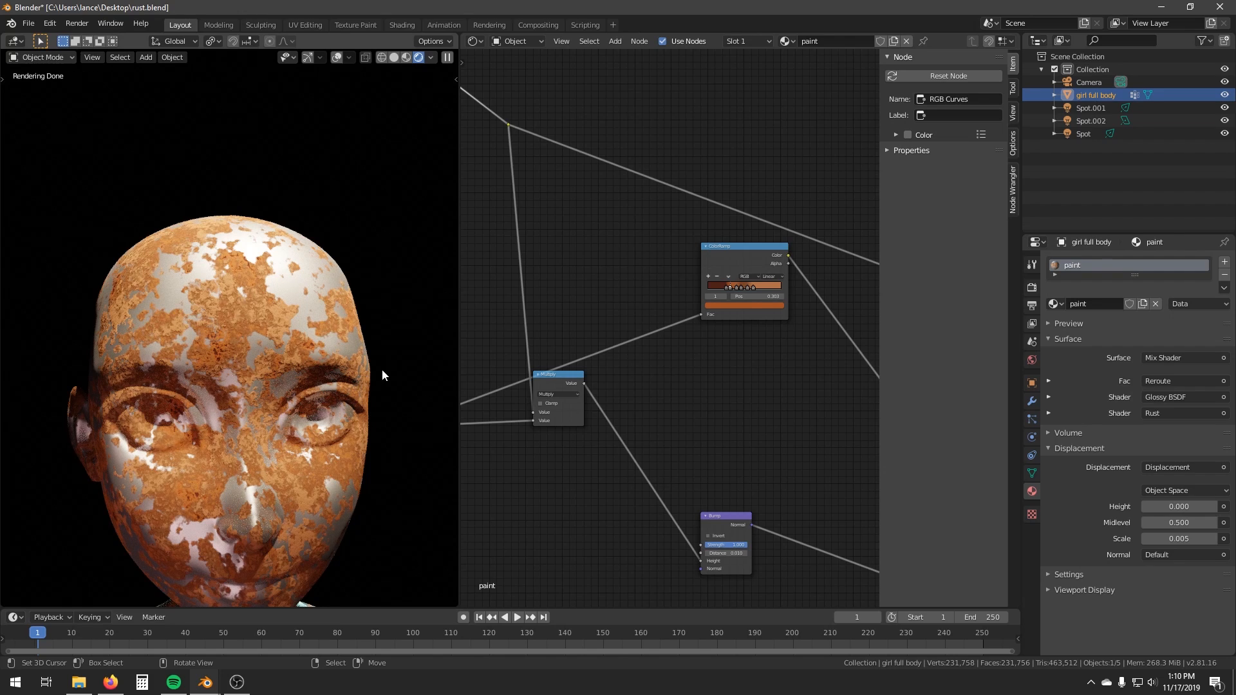
scroll(734, 260, up, 4)
middle_drag(734, 260, 647, 285)
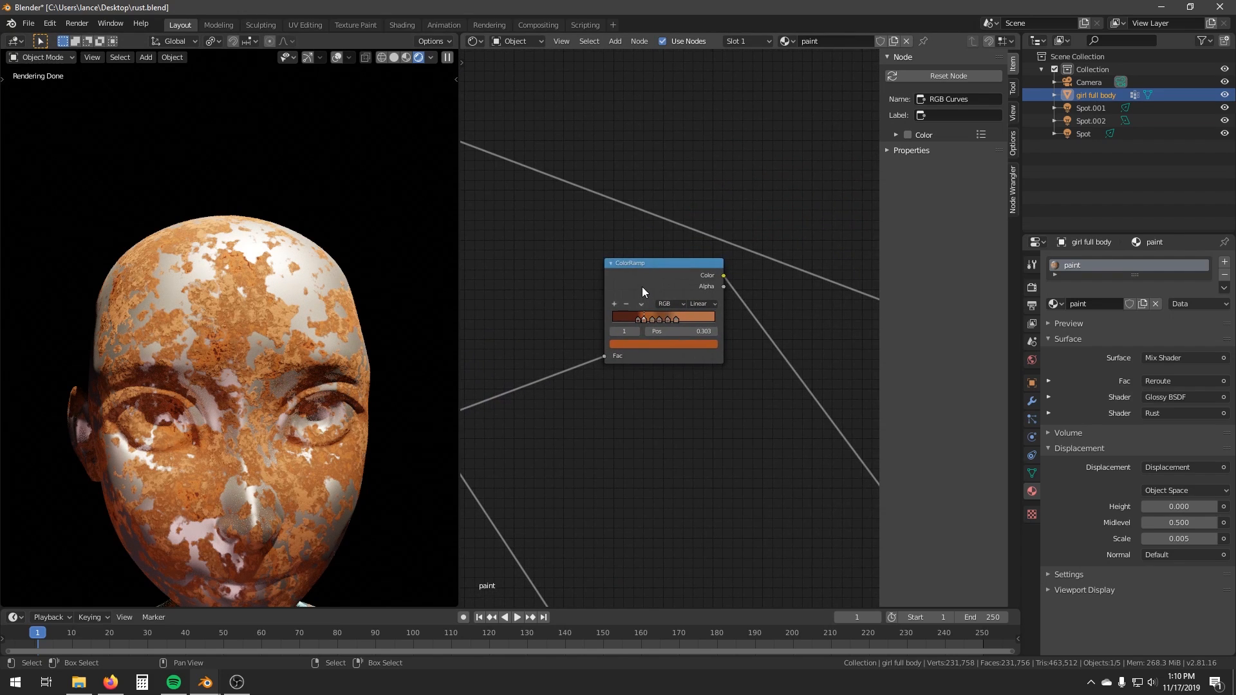
drag(643, 288, 661, 312)
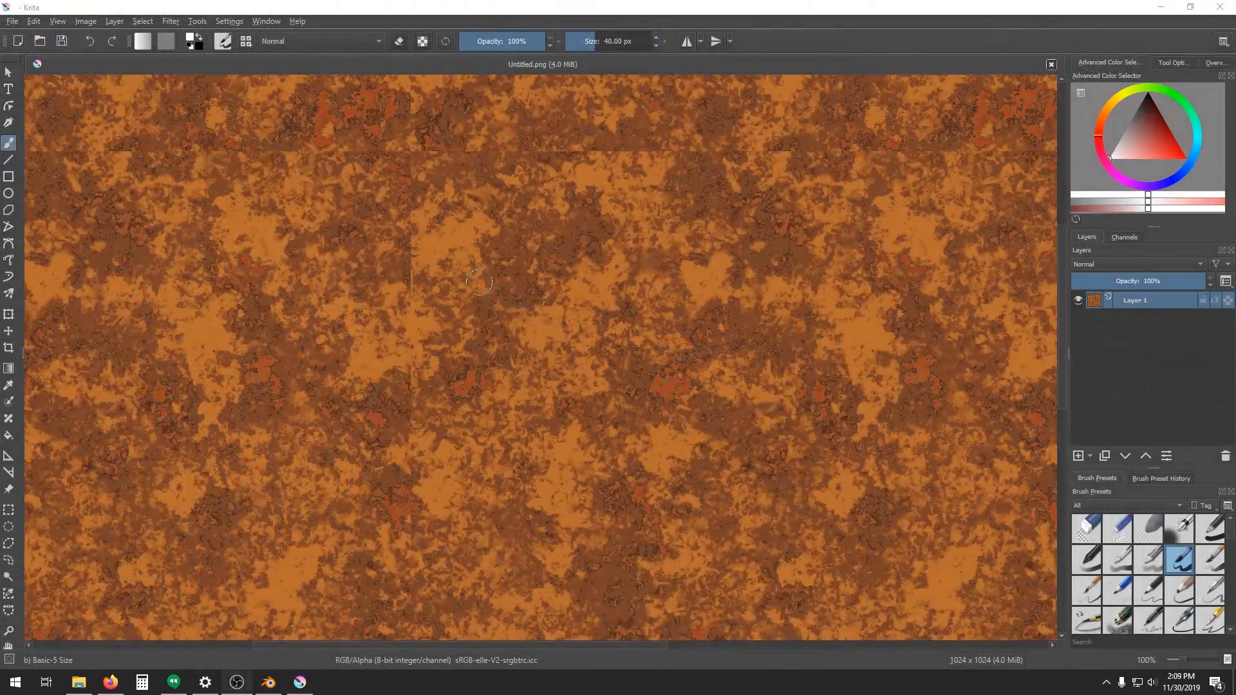
Inspect the tile seams of the Untitled.png rust texture in wrap-around mode, and turn wrap-around mode off
scroll(505, 332, down, 2)
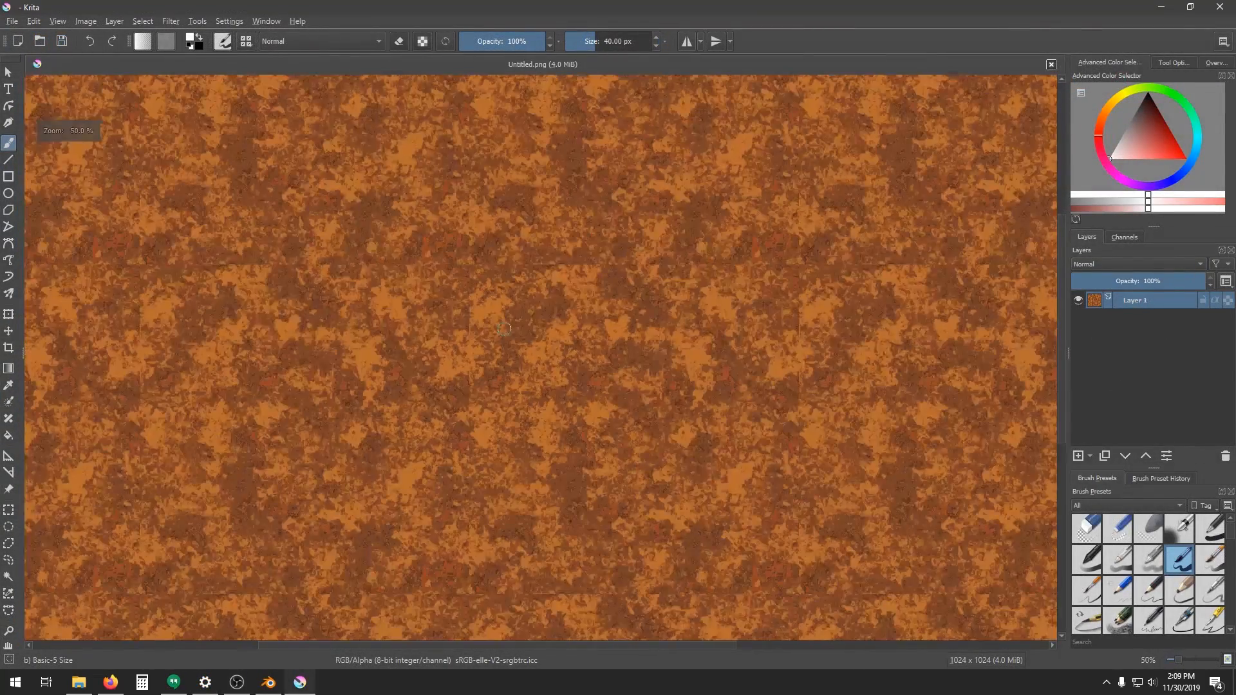
scroll(504, 329, down, 2)
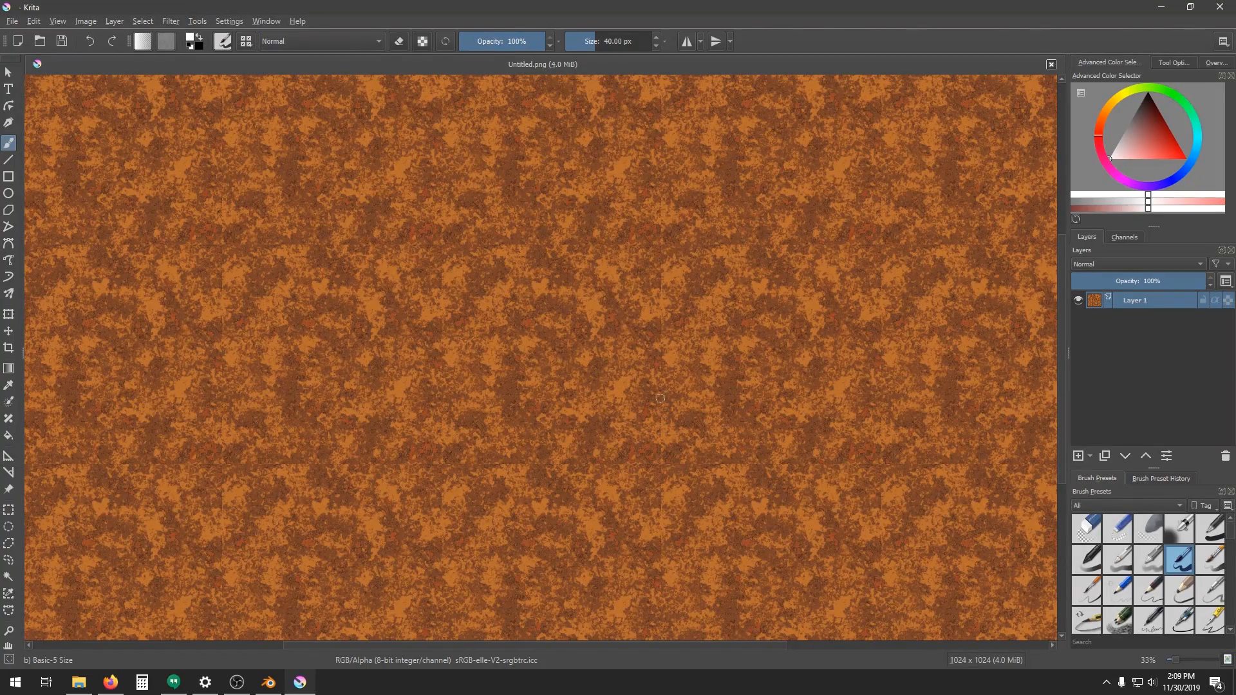
scroll(527, 301, up, 8)
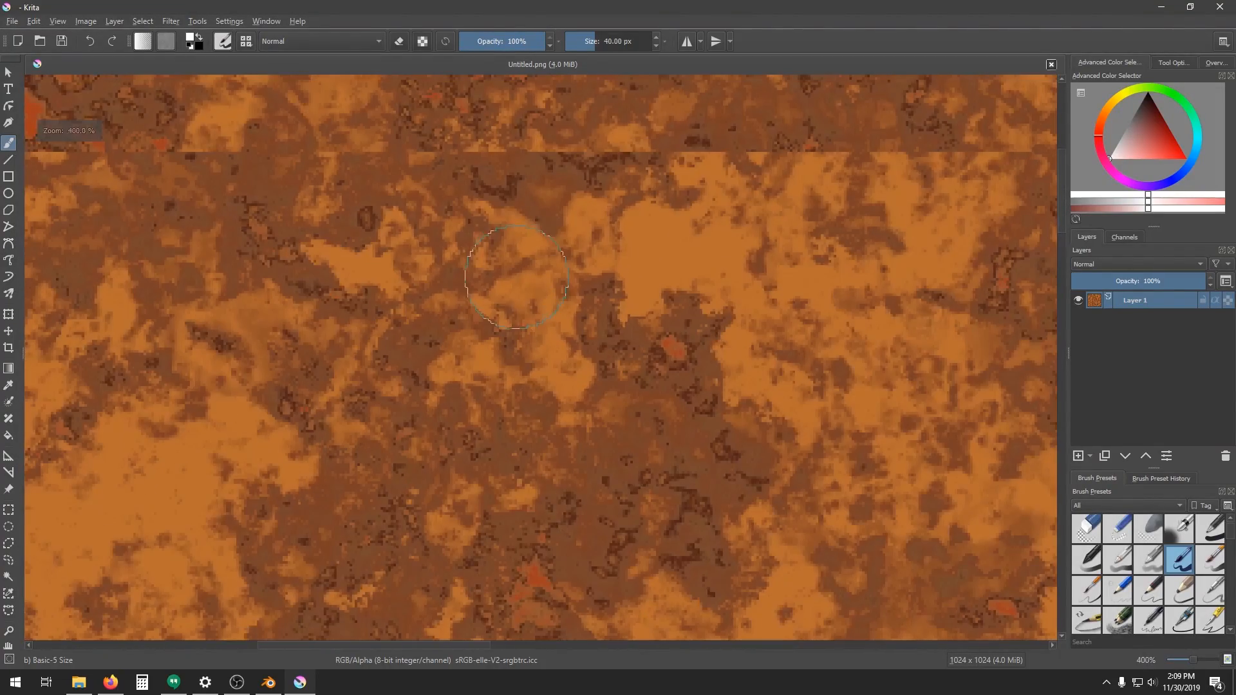
middle_drag(516, 277, 610, 408)
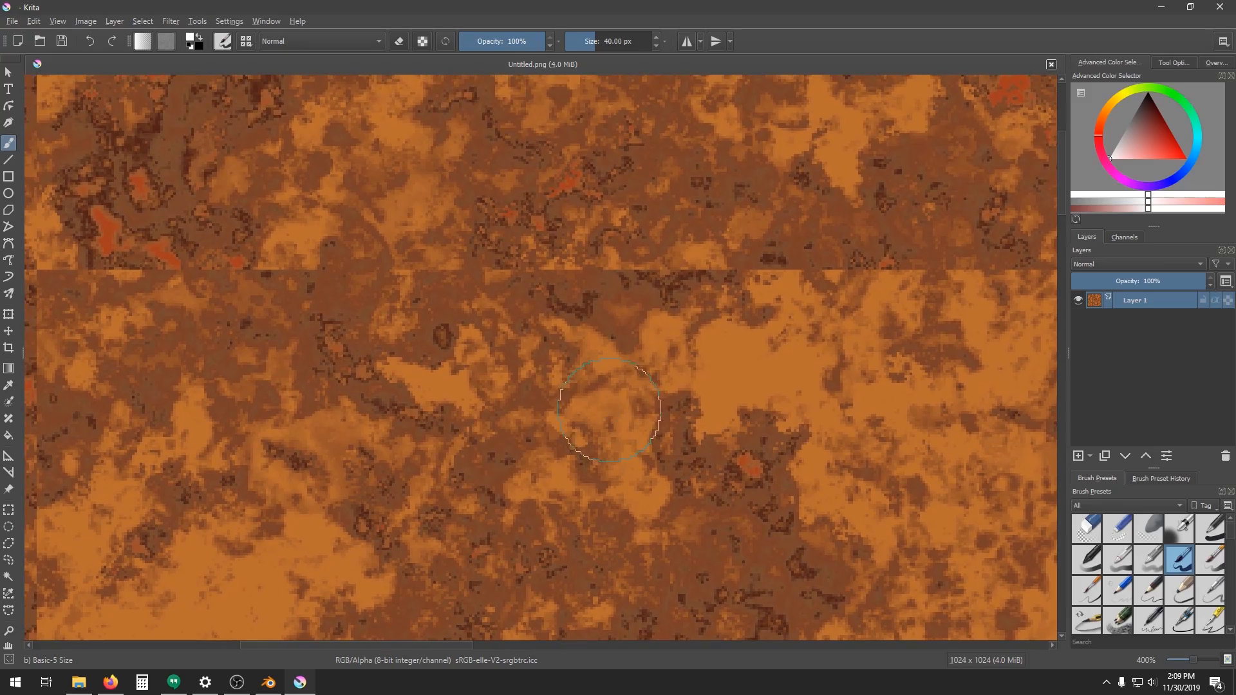
mouse_move(438, 340)
middle_down()
mouse_move(451, 367)
mouse_move(491, 376)
middle_up()
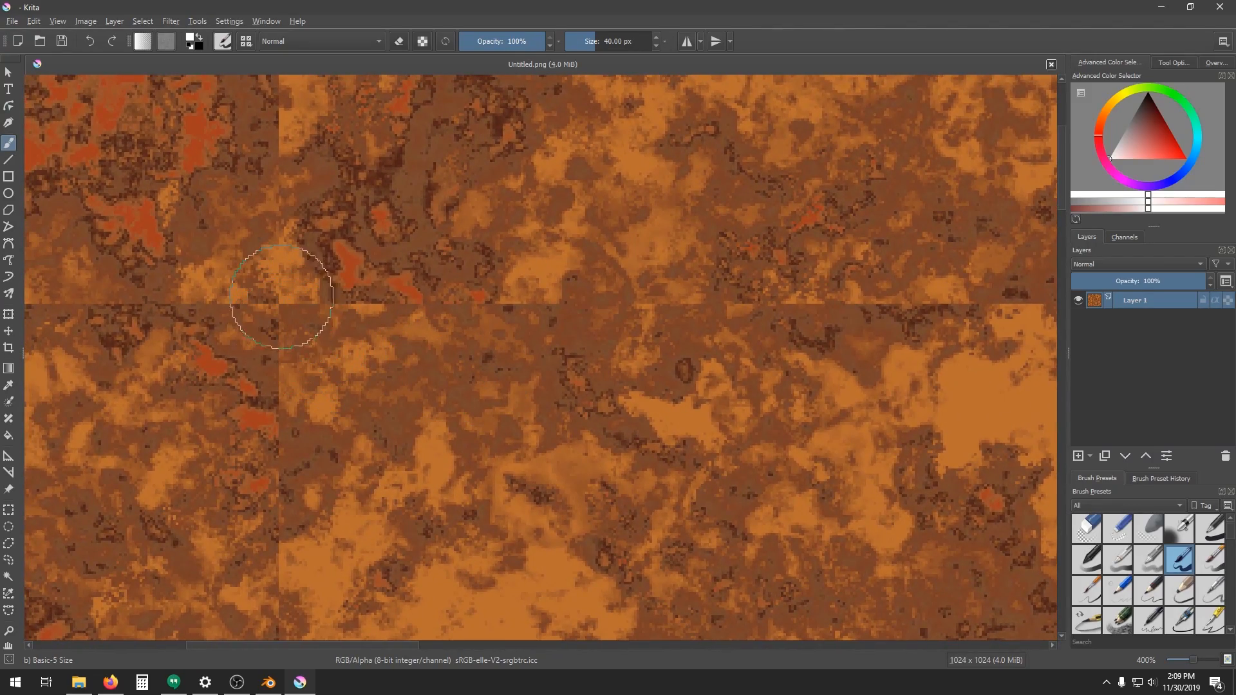
scroll(305, 306, down, 6)
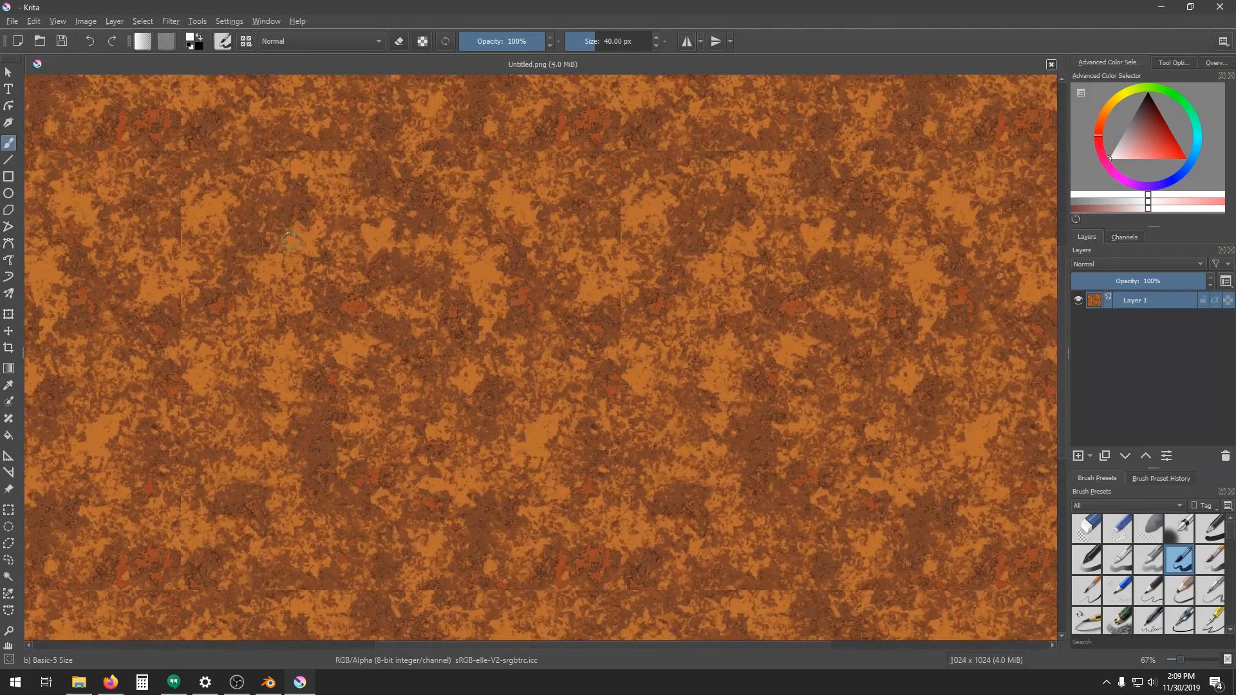
scroll(291, 241, down, 2)
middle_drag(373, 279, 499, 292)
key(w)
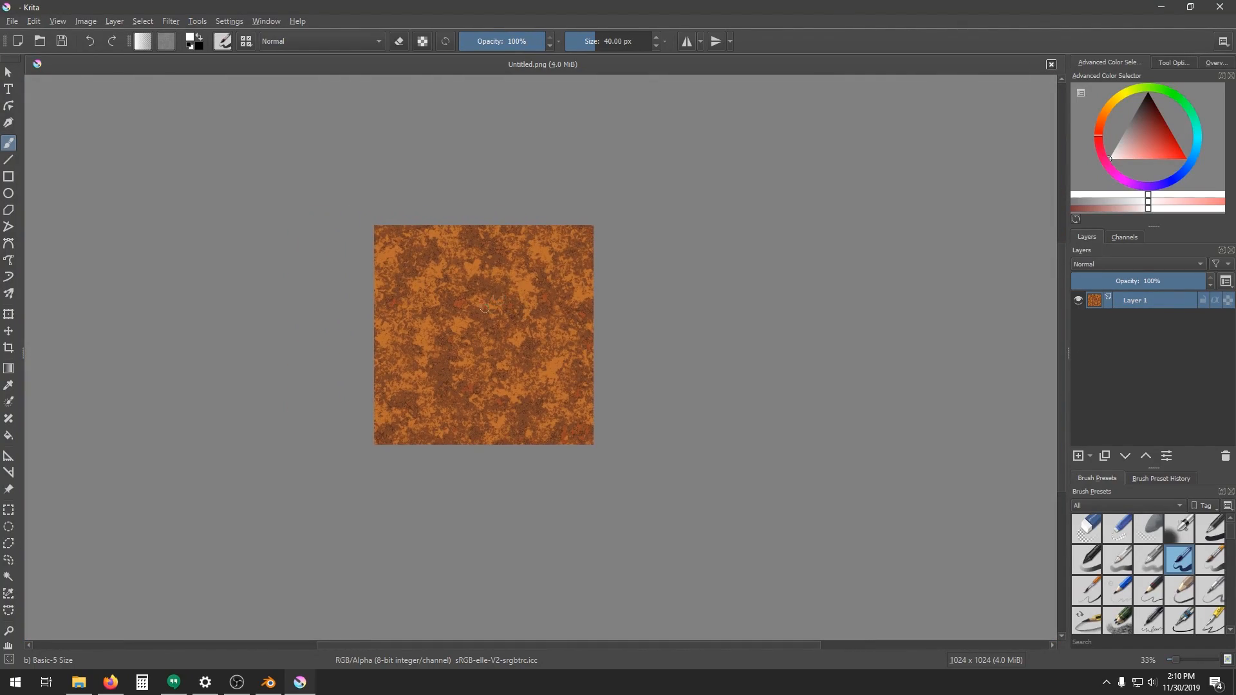
scroll(472, 316, up, 2)
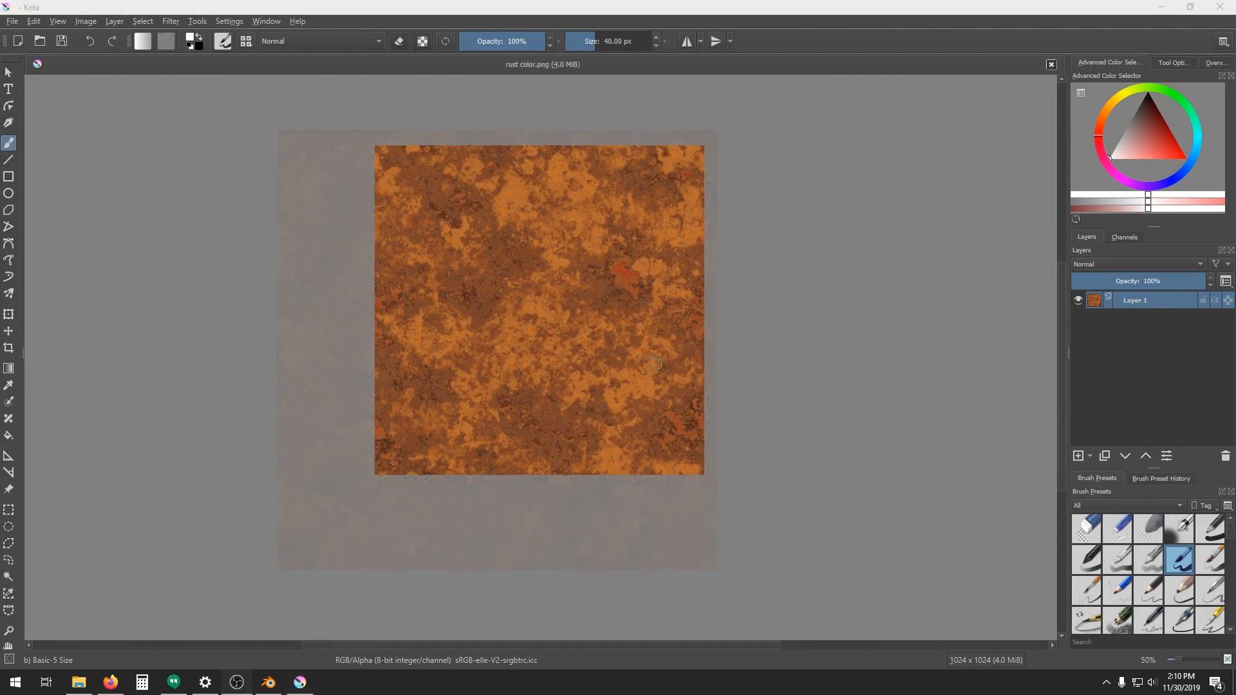
Preview the rust color.png texture in wrap-around mode and inspect its tile borders up close for visible seams
middle_drag(709, 312, 730, 319)
key(w)
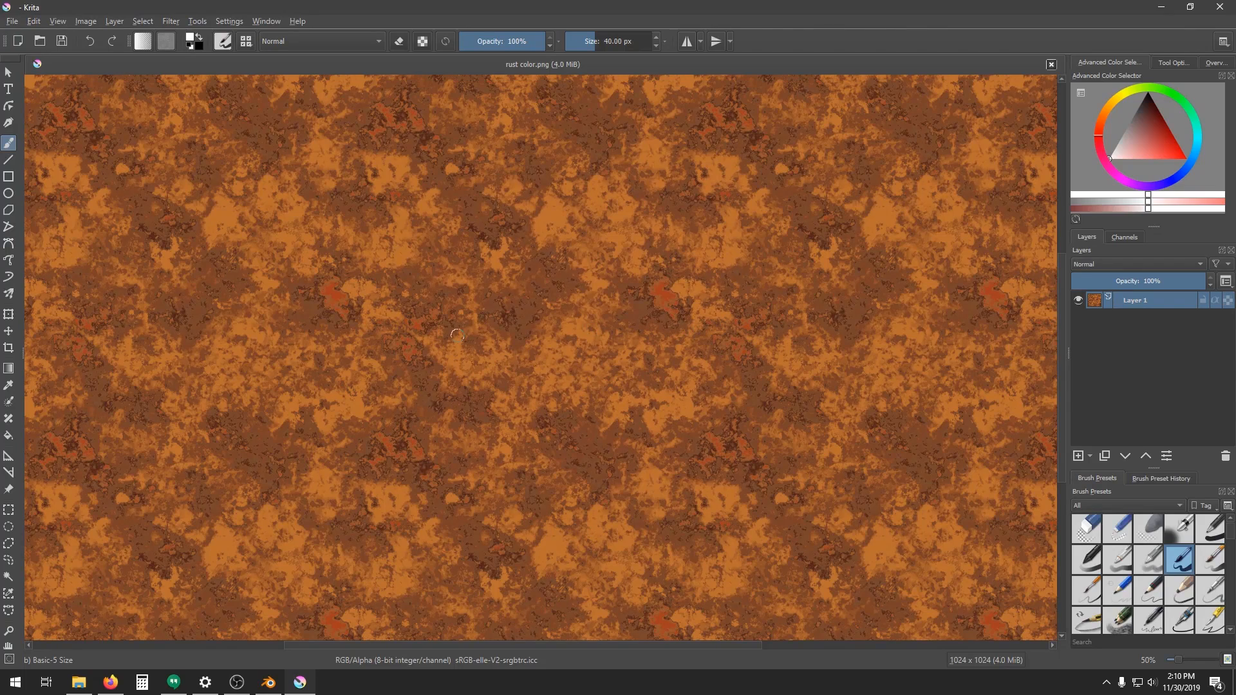
middle_drag(545, 287, 581, 354)
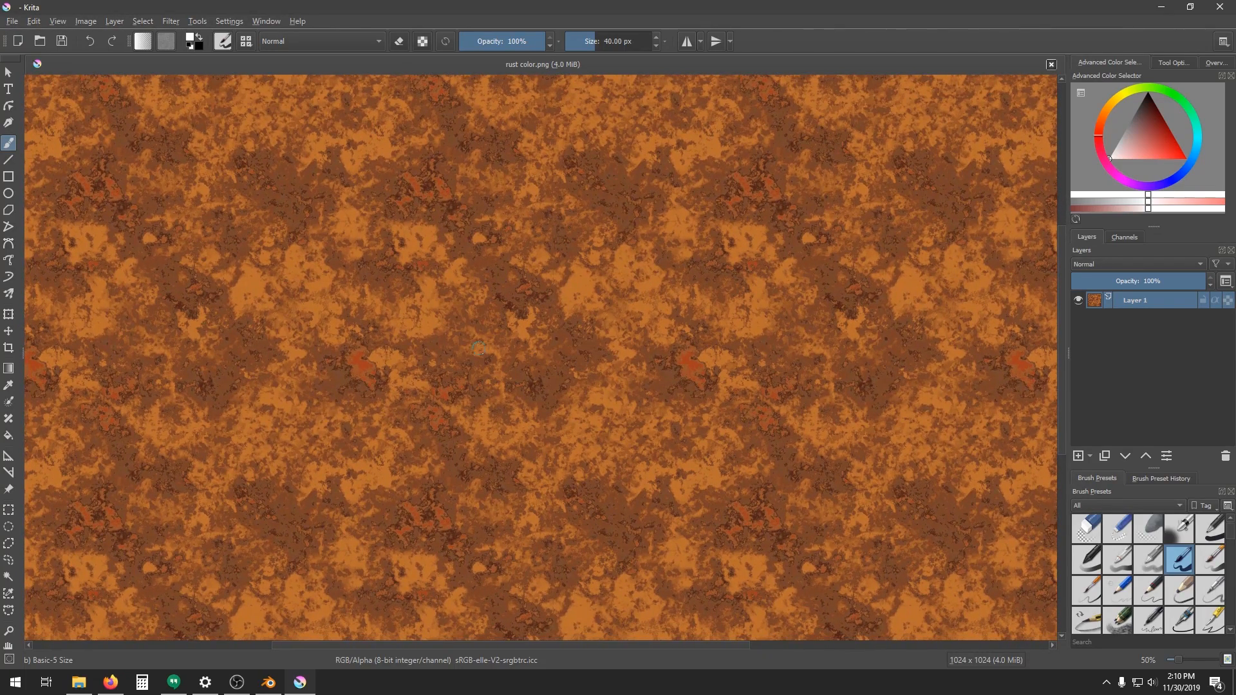
key(w)
ctrl+scroll(435, 334, up, 6)
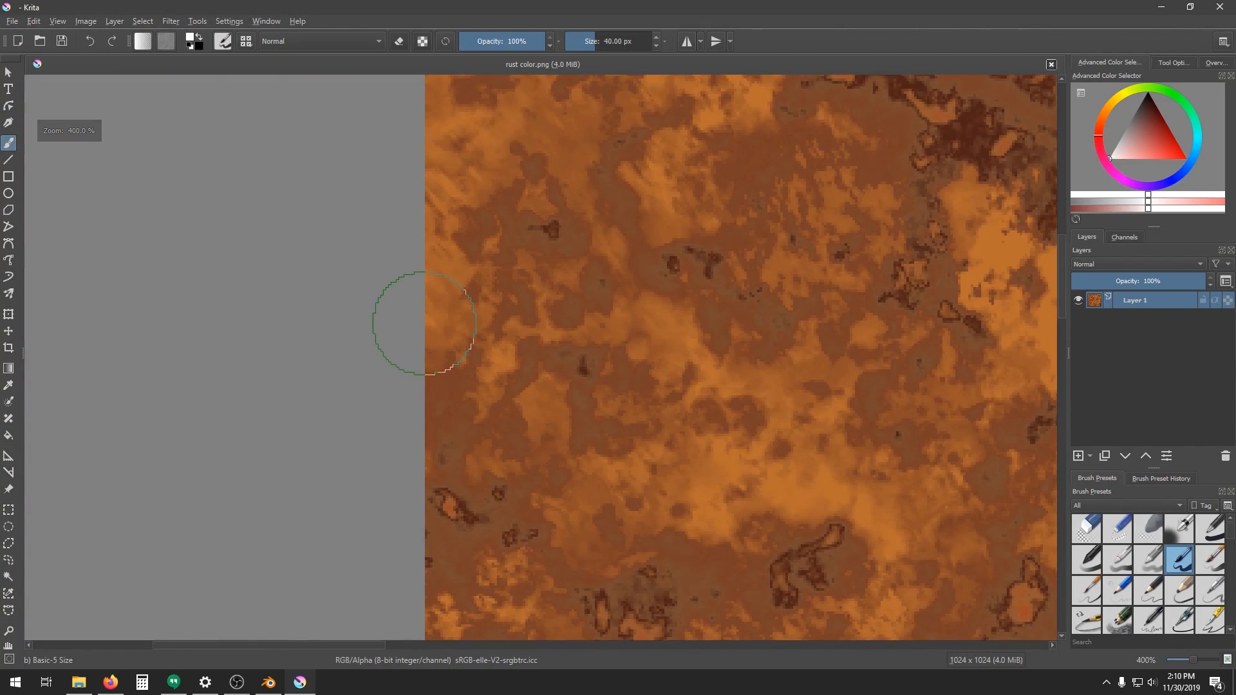
key(w)
middle_drag(419, 332, 441, 232)
middle_drag(432, 396, 450, 265)
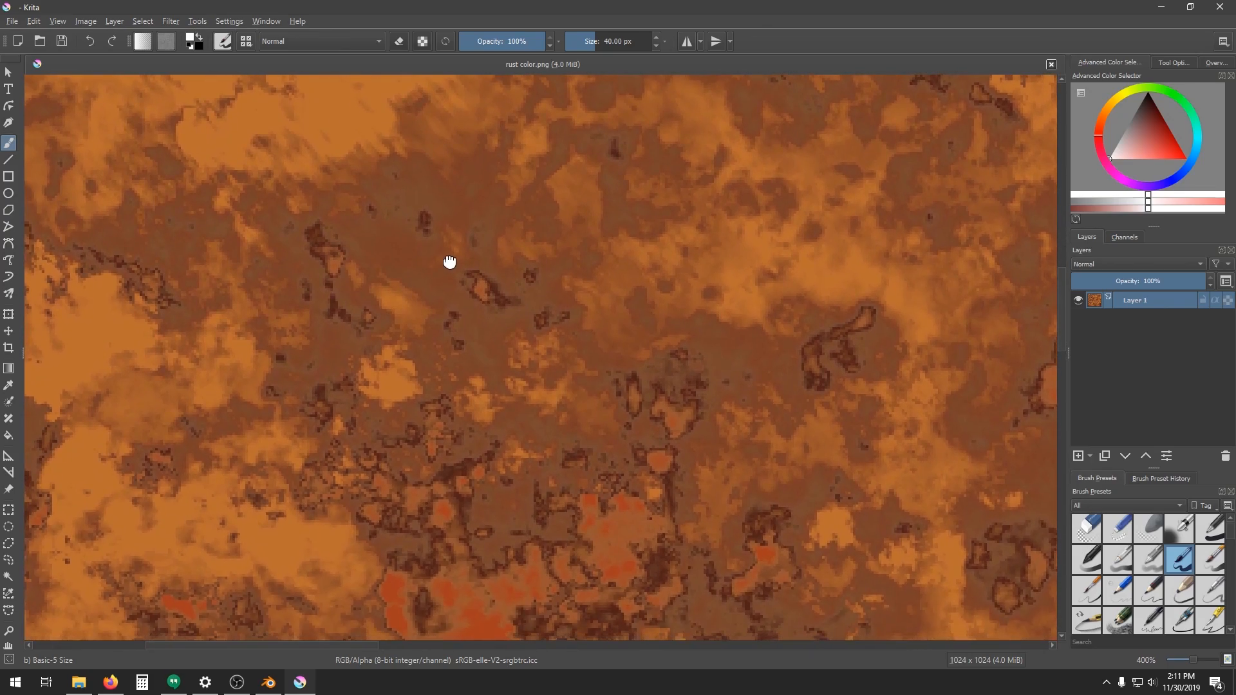
middle_drag(577, 445, 386, 339)
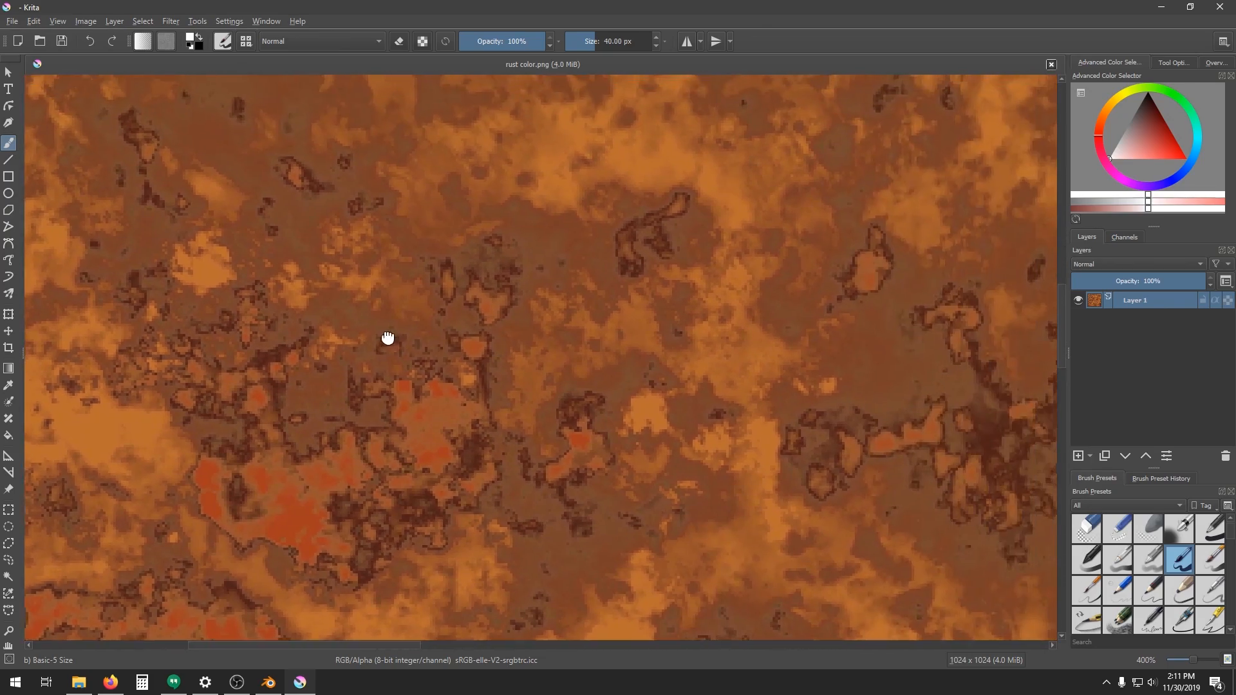
scroll(416, 373, down, 5)
scroll(426, 400, down, 5)
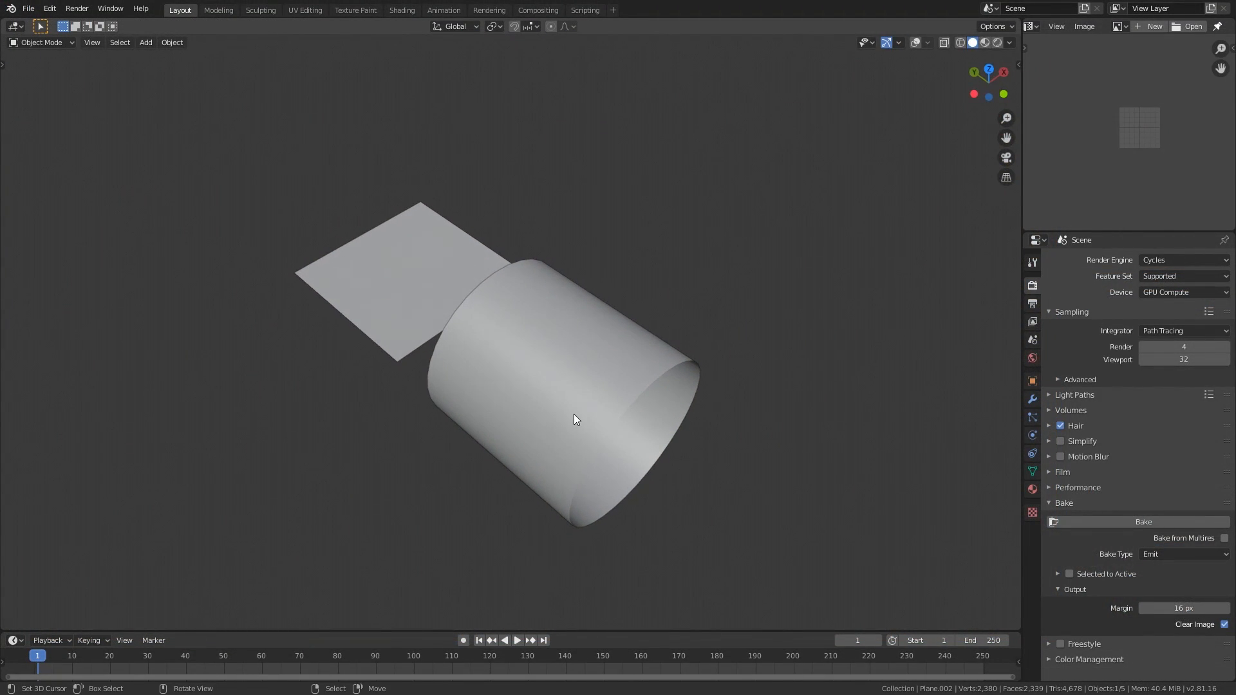
Set the open cylinder to flat shading
mouse_move(583, 423)
middle_down()
mouse_move(569, 400)
mouse_move(584, 414)
middle_up()
click(578, 374)
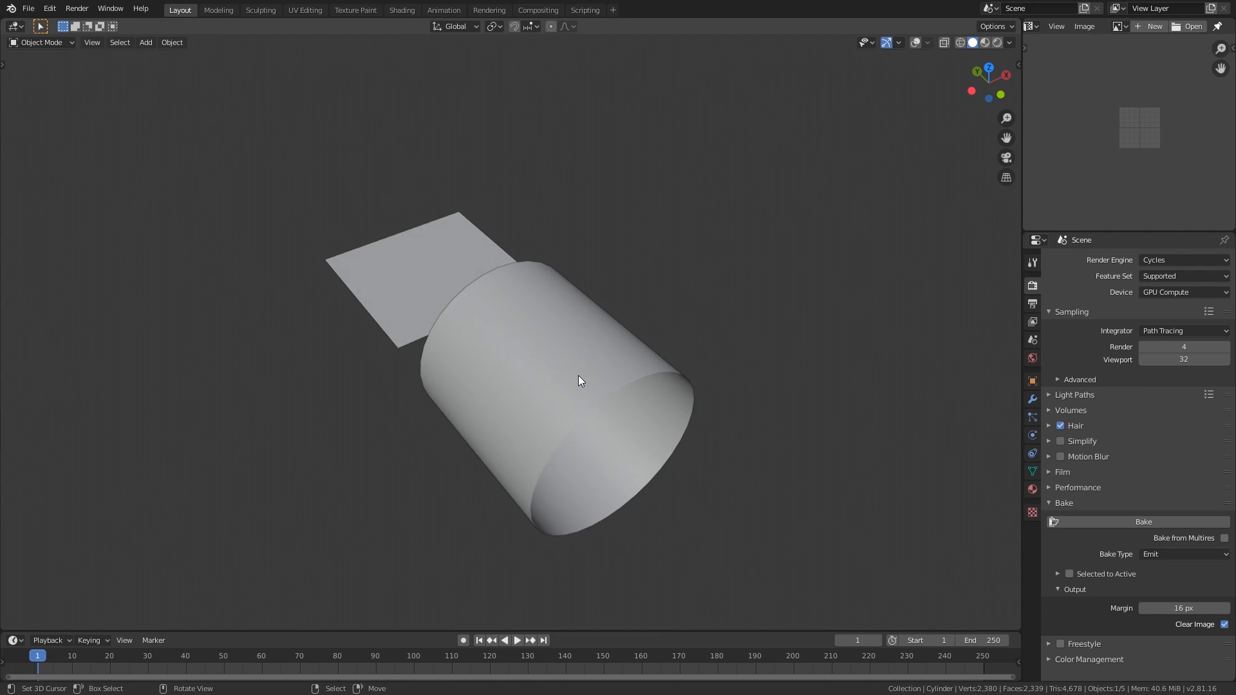
right_click(577, 375)
click(573, 387)
middle_drag(617, 375, 577, 365)
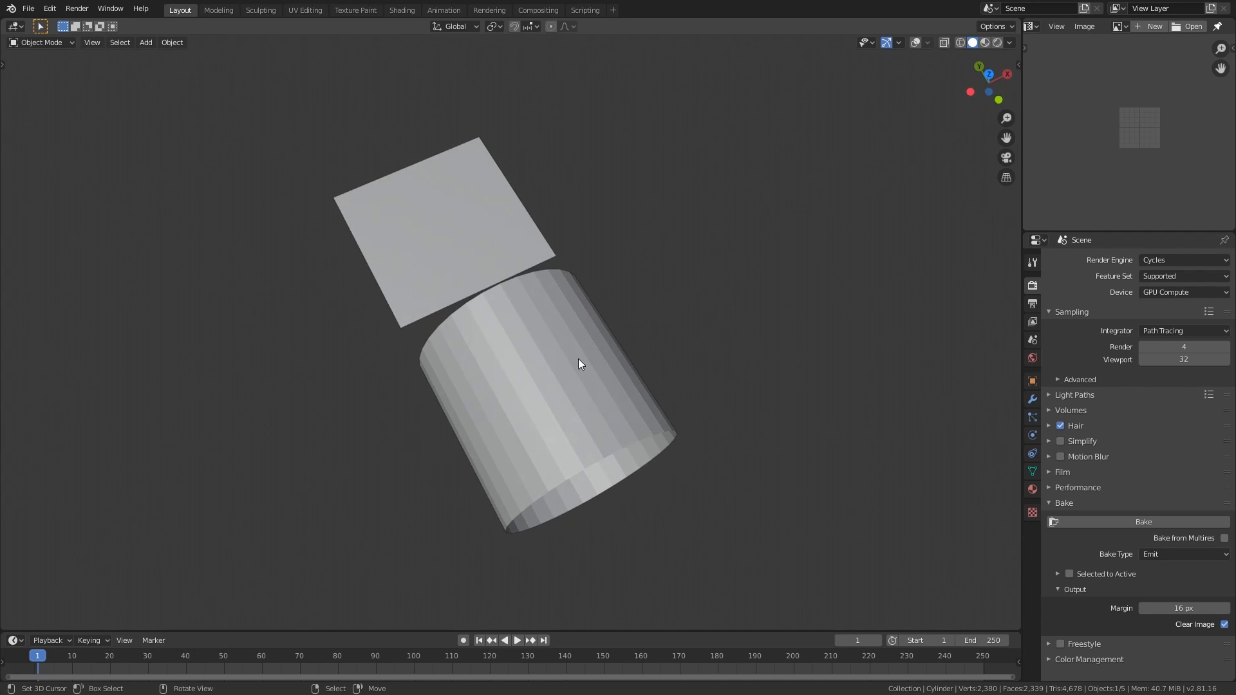
Enter Edit Mode on the cylinder, show the viewport overlays, and inspect its marked seam and UV layout
key(Tab)
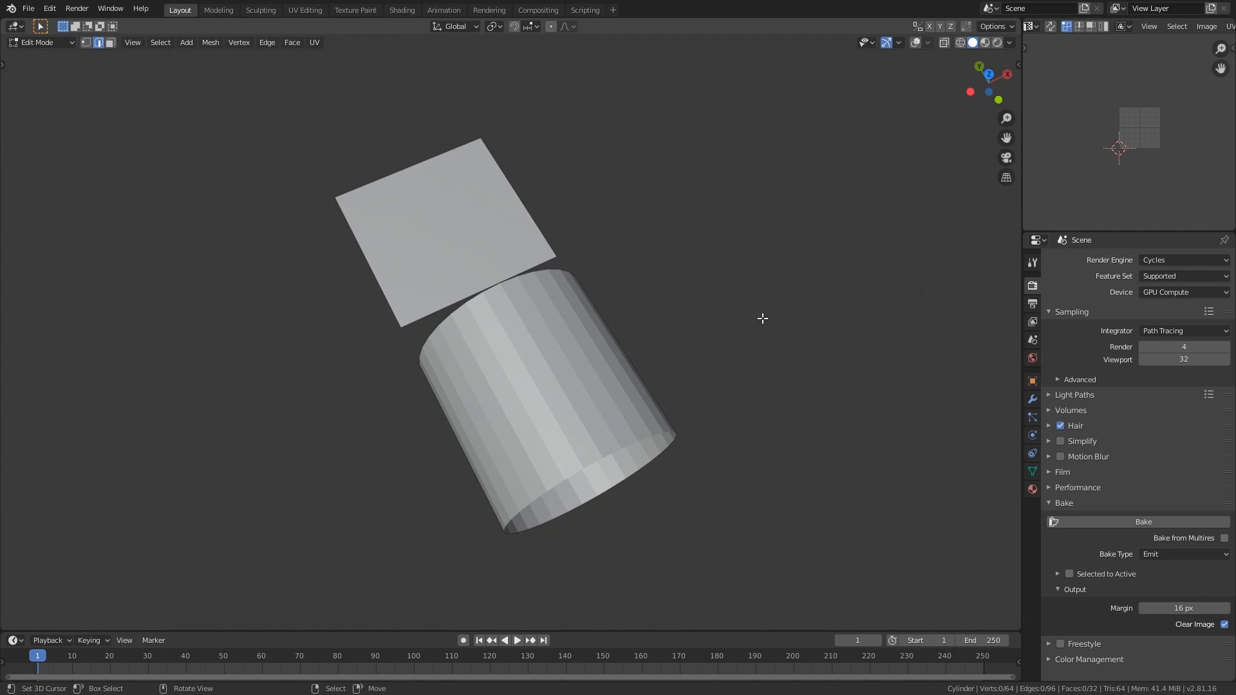
key(shift+alt+z)
middle_drag(569, 357, 531, 342)
scroll(1175, 141, up, 4)
middle_drag(1169, 159, 1161, 159)
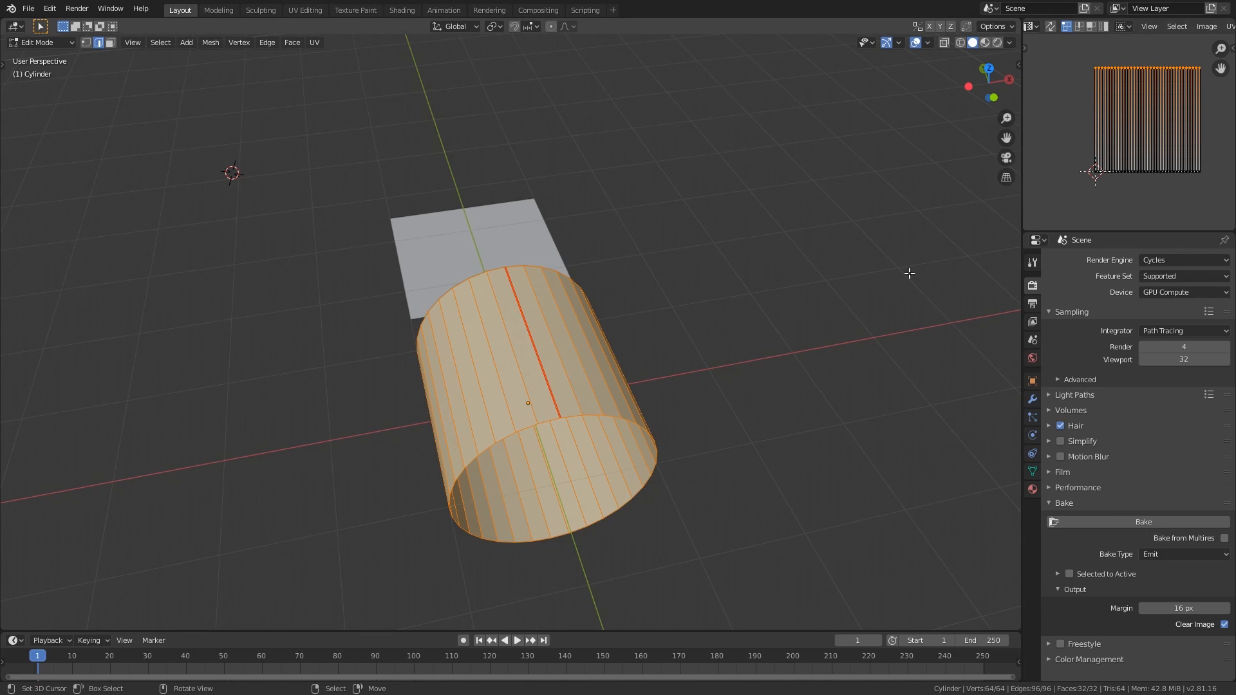
middle_drag(458, 365, 462, 383)
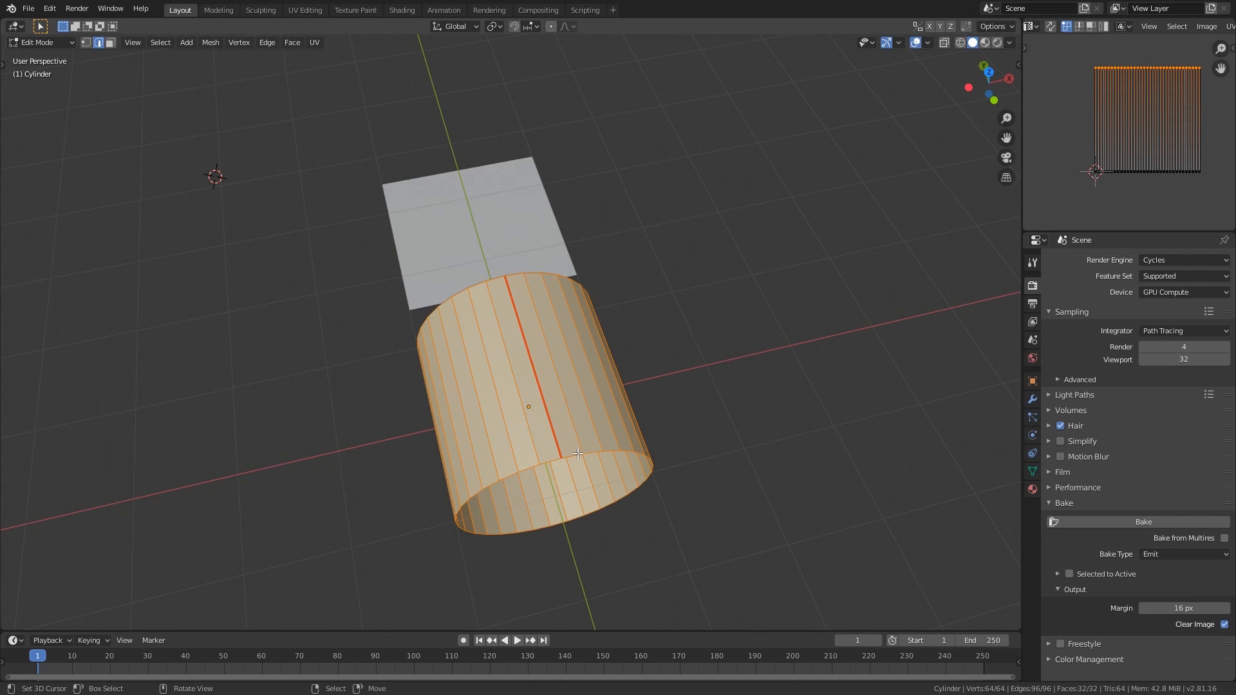
Leave Edit Mode, switch the viewport to Rendered shading, and inspect the noise texture on the cylinder and the plane
key(Tab)
key(z)
click(555, 344)
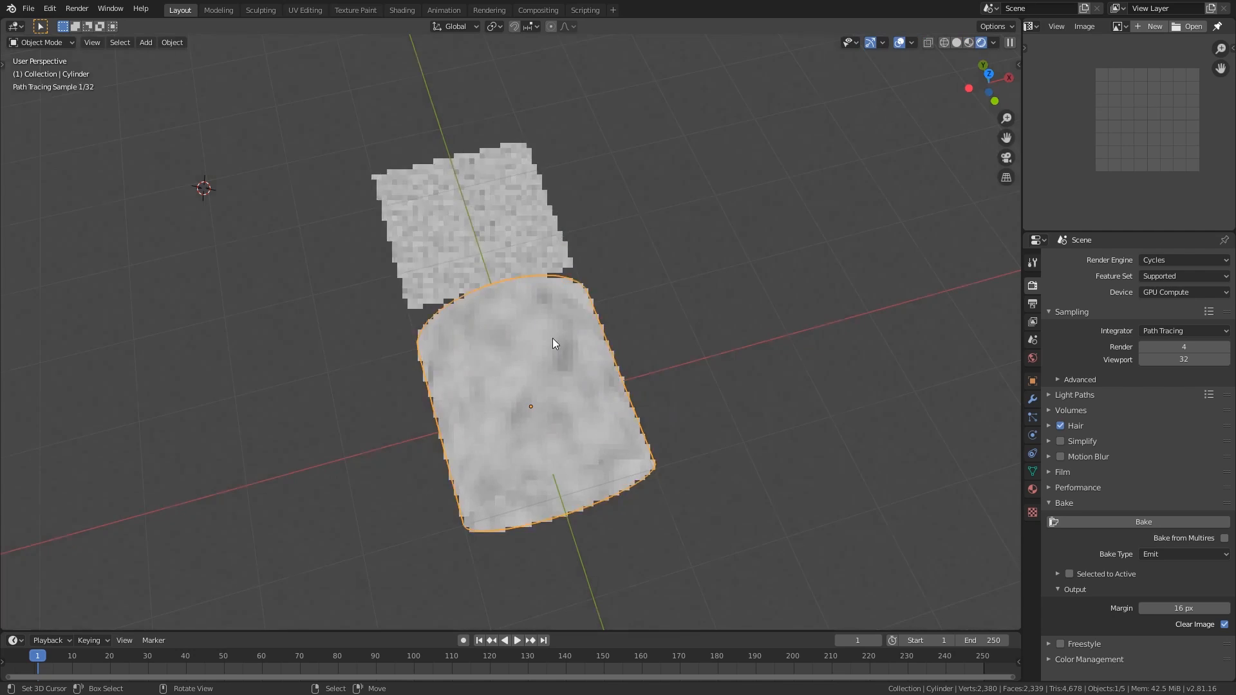
mouse_move(566, 418)
middle_down()
mouse_move(582, 404)
mouse_move(562, 338)
mouse_move(558, 373)
middle_up()
scroll(588, 413, up, 2)
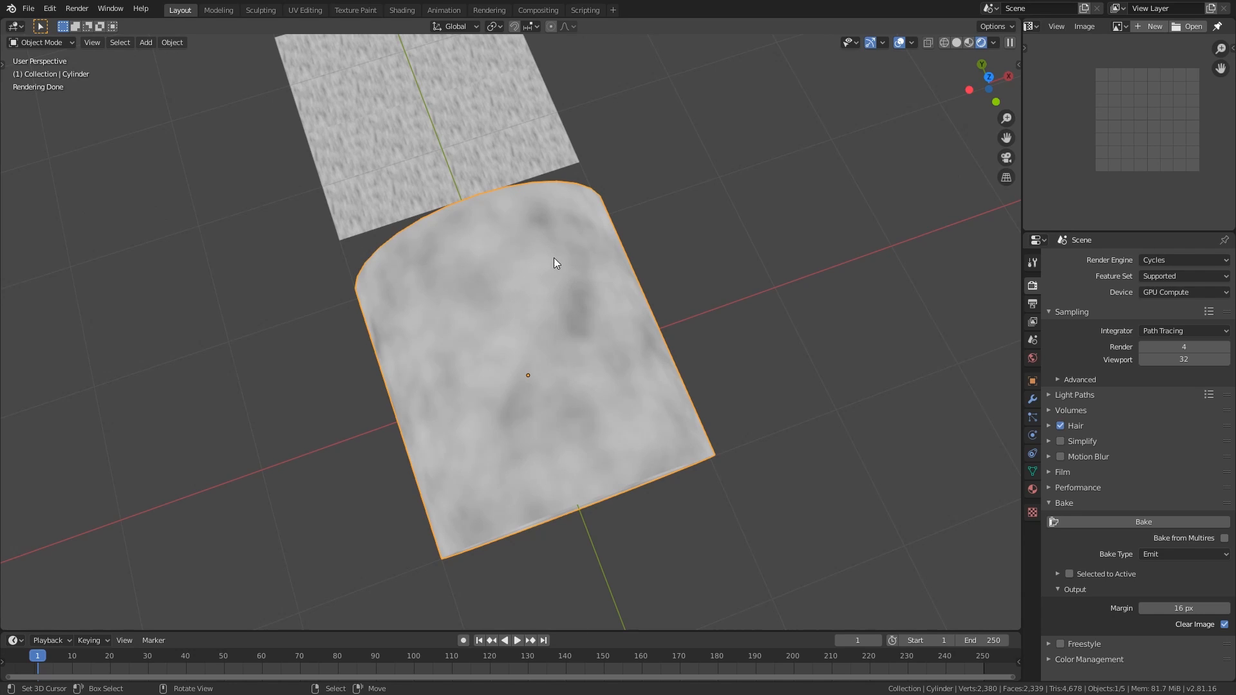
shift+middle_drag(555, 256, 459, 318)
scroll(477, 303, up, 4)
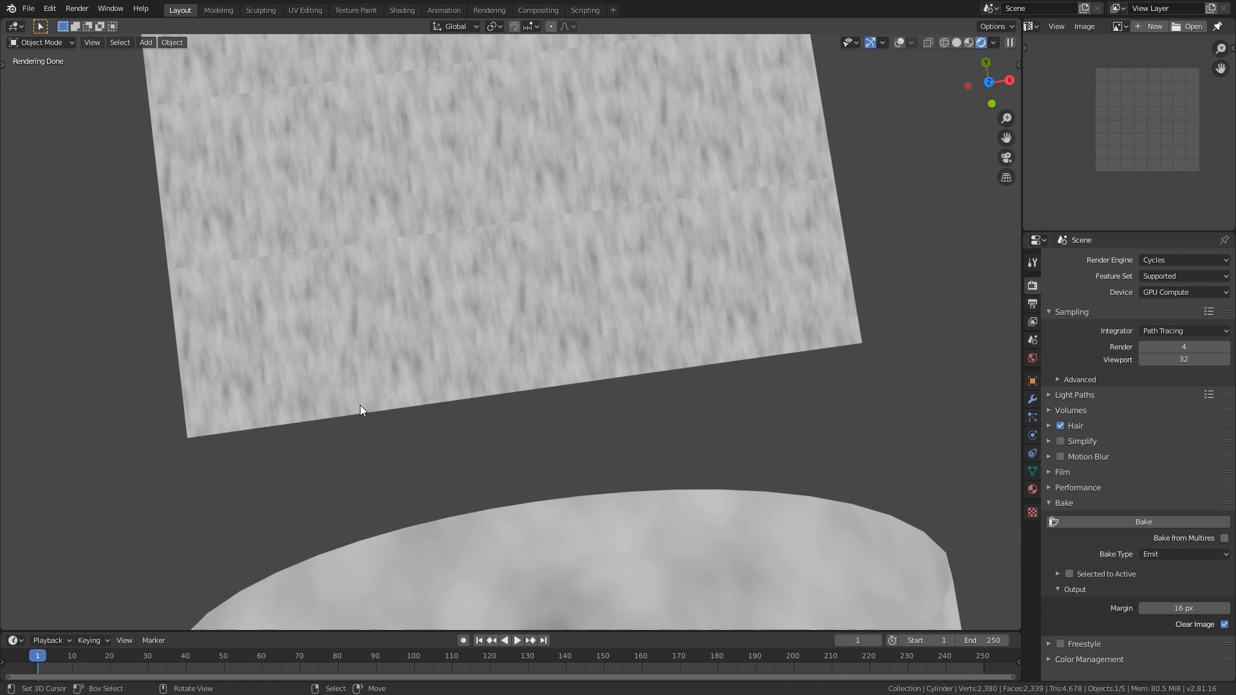
middle_drag(357, 343, 463, 422)
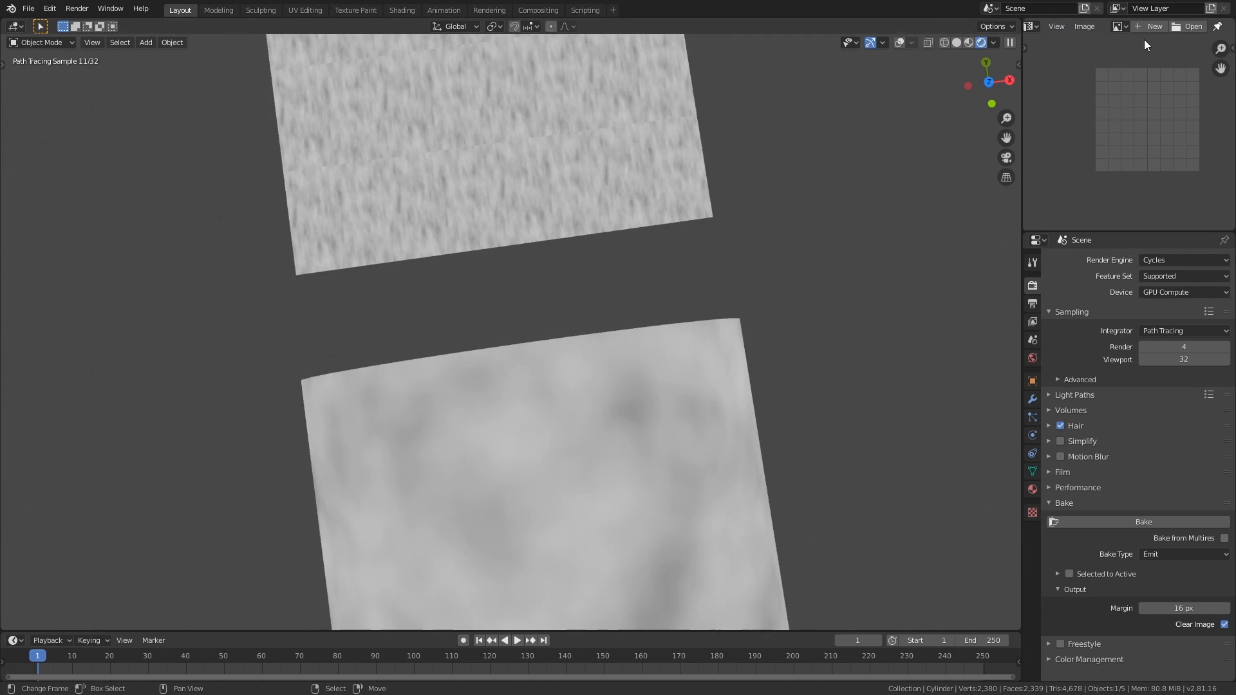
Show the bake image in the image editor and compare it with the tiled texture on the plane
click(1118, 26)
click(1107, 45)
scroll(1094, 125, down, 3)
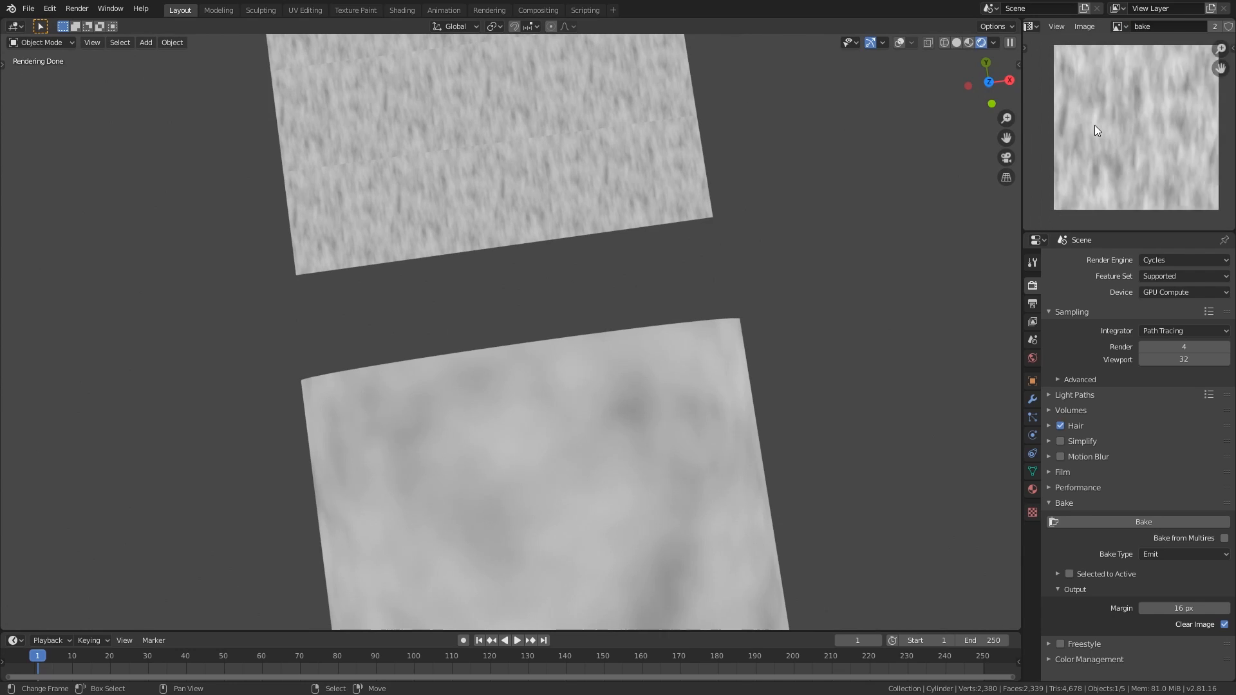
scroll(1092, 126, up, 1)
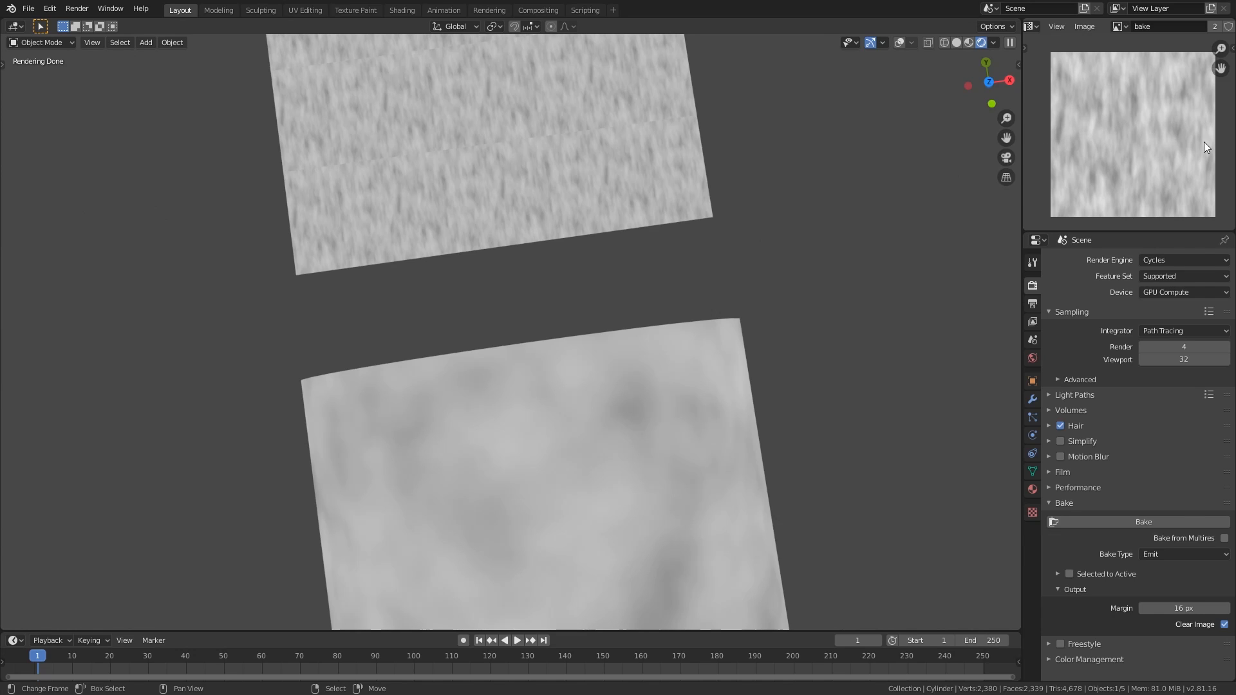
mouse_move(604, 195)
middle_down()
mouse_move(496, 228)
mouse_move(462, 179)
middle_up()
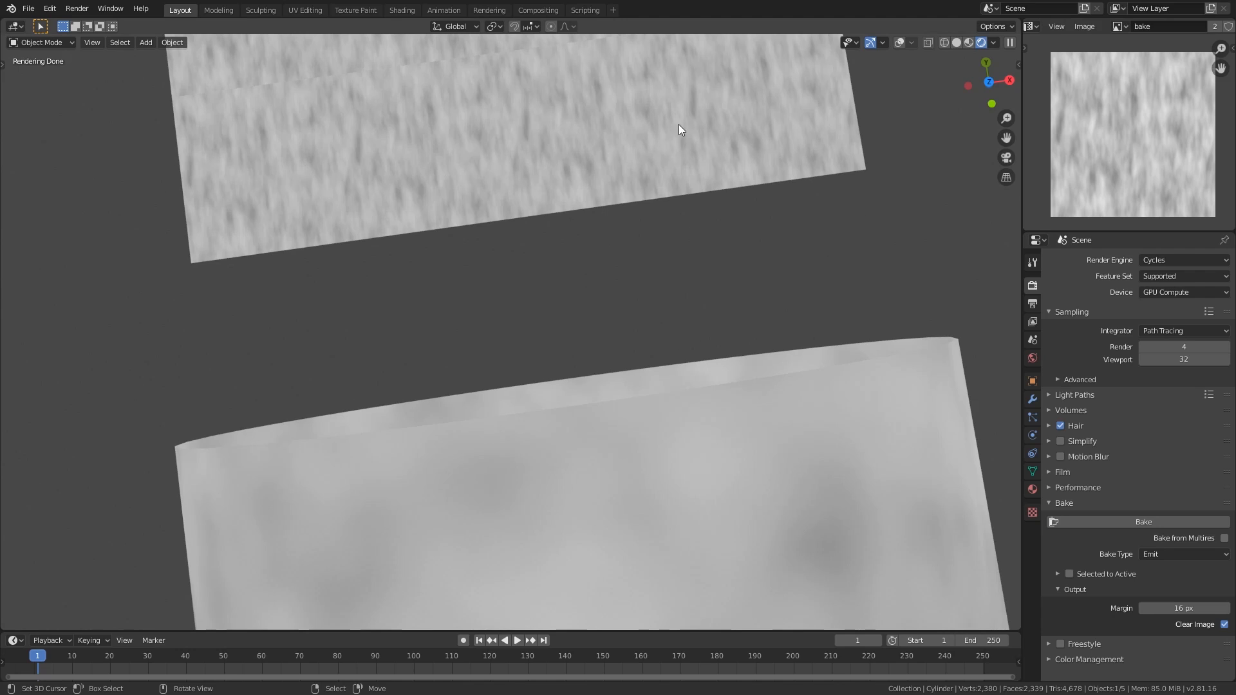
mouse_move(603, 155)
middle_down()
mouse_move(612, 182)
mouse_move(566, 356)
mouse_move(502, 378)
mouse_move(579, 367)
mouse_move(560, 323)
middle_up()
Return the viewport to Solid shading and show the torus in place of the cylinder
key(z)
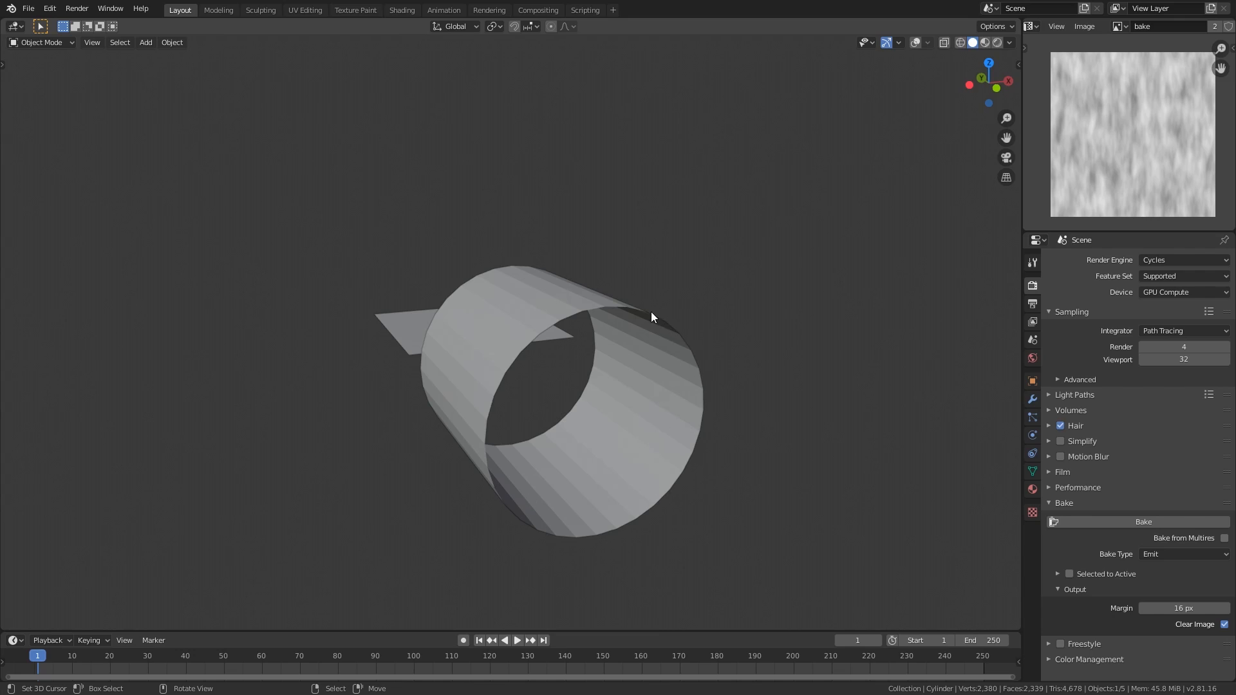
middle_drag(512, 444, 556, 305)
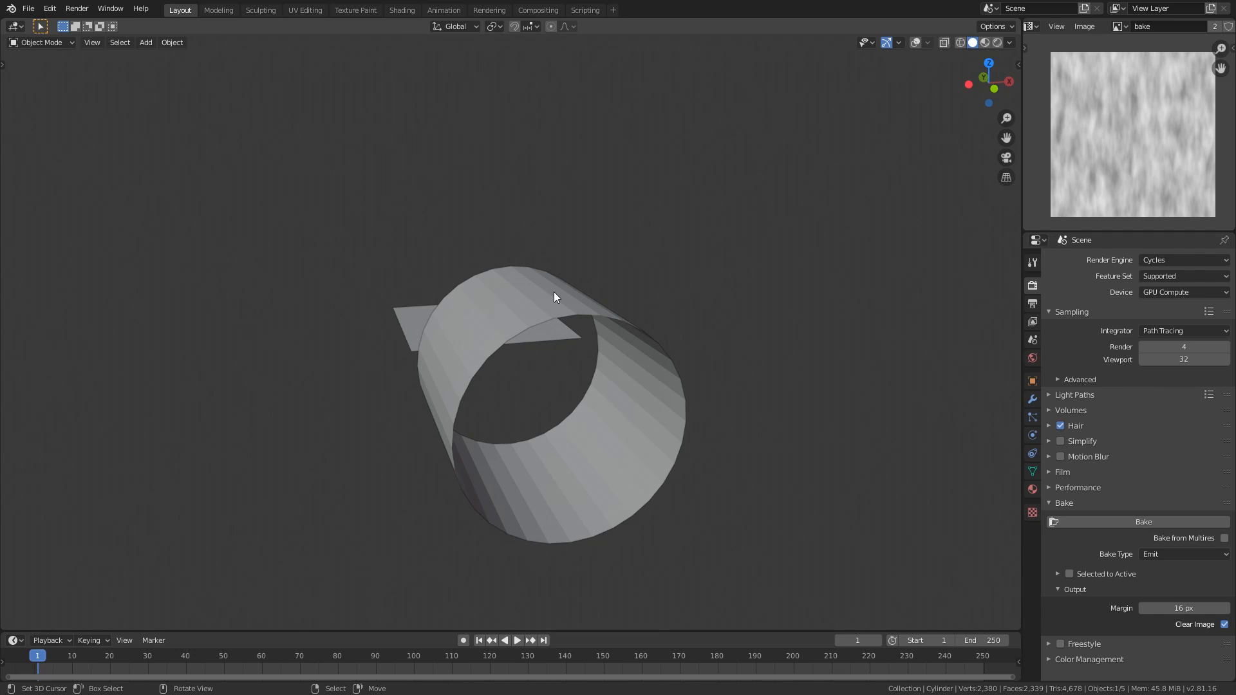
middle_drag(553, 292, 603, 319)
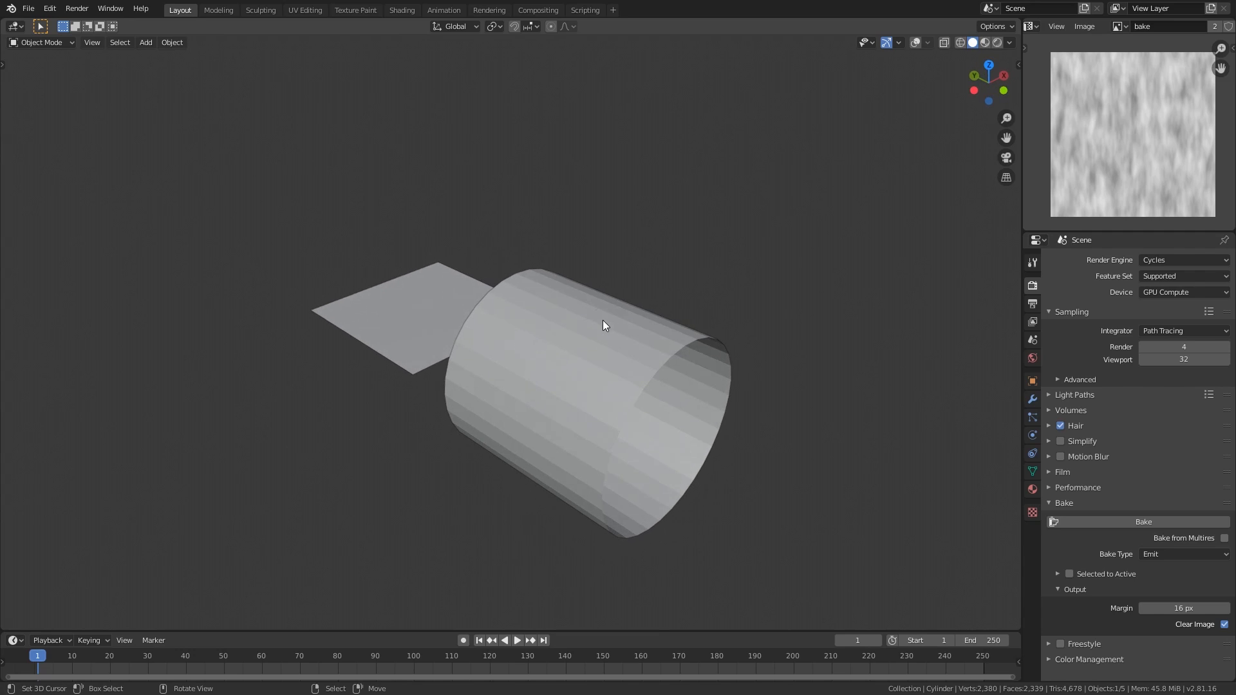
middle_drag(534, 350, 545, 356)
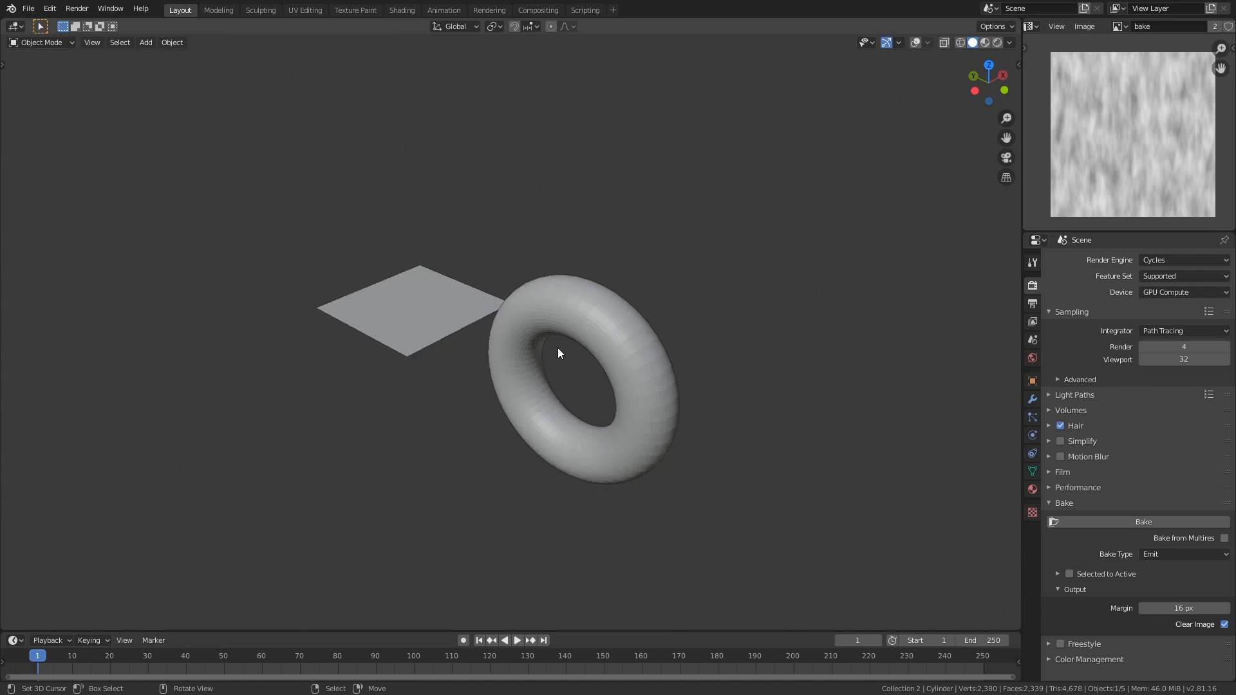
Enter Edit Mode on the torus, show the viewport overlays, and inspect its marked seams and UV grid
scroll(558, 347, up, 3)
middle_drag(607, 349, 598, 311)
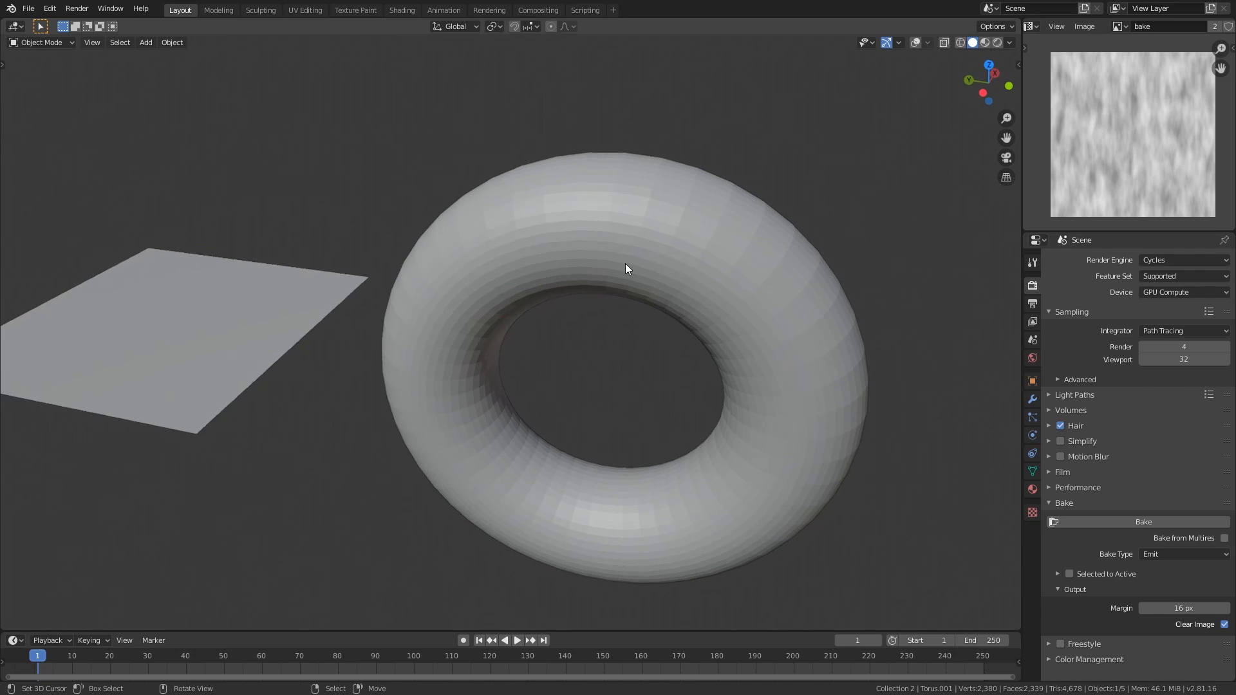
key(Tab)
key(shift+alt+z)
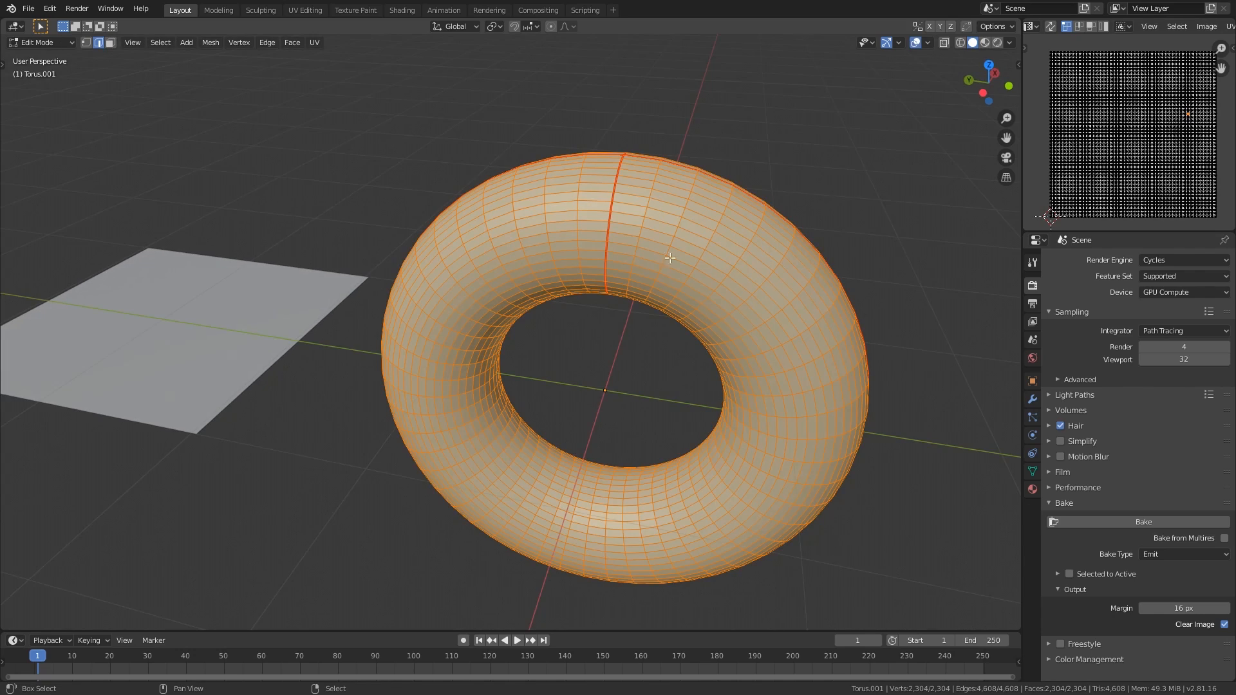
middle_drag(632, 262, 644, 244)
scroll(1092, 156, up, 2)
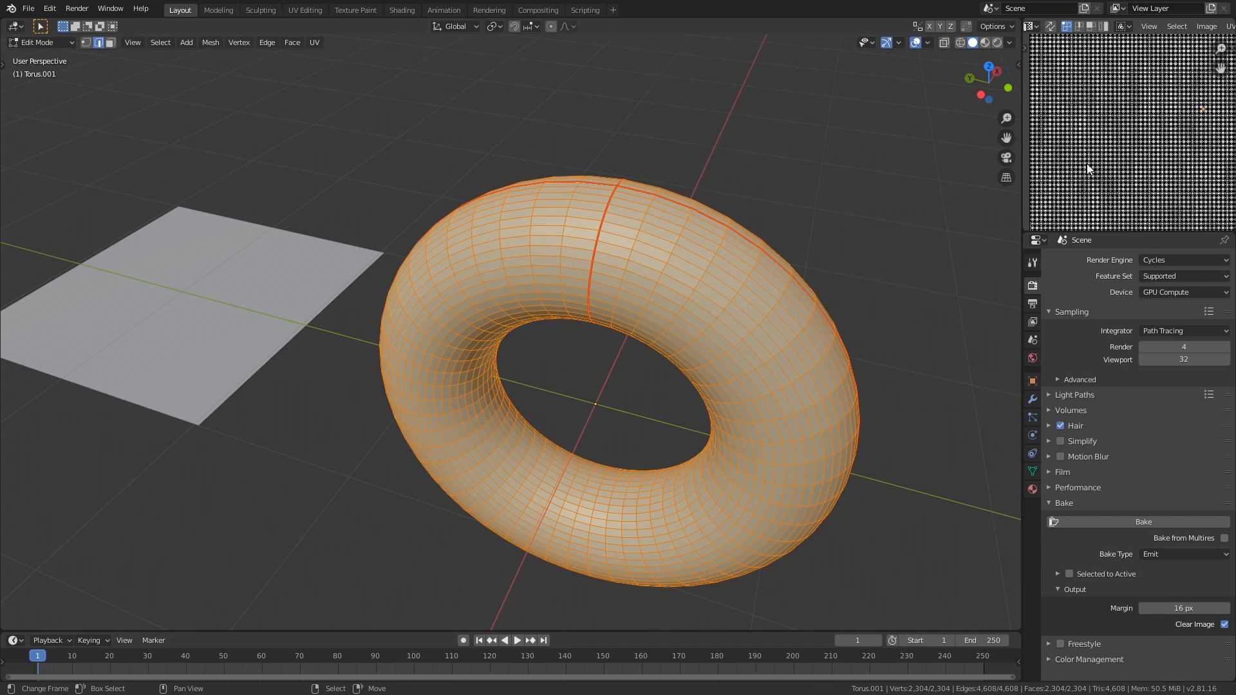
Examine the torus's UV grid and marked seam loops from several angles, and leave Edit Mode
scroll(1136, 123, down, 2)
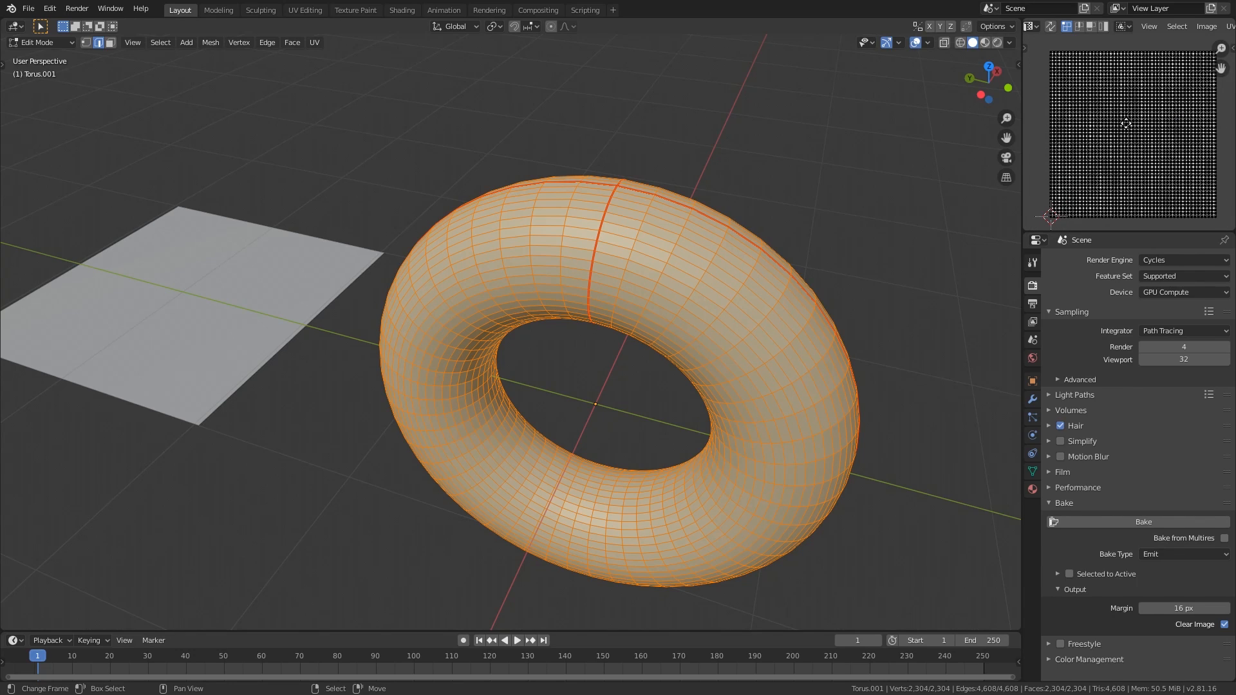
middle_drag(1105, 123, 1109, 122)
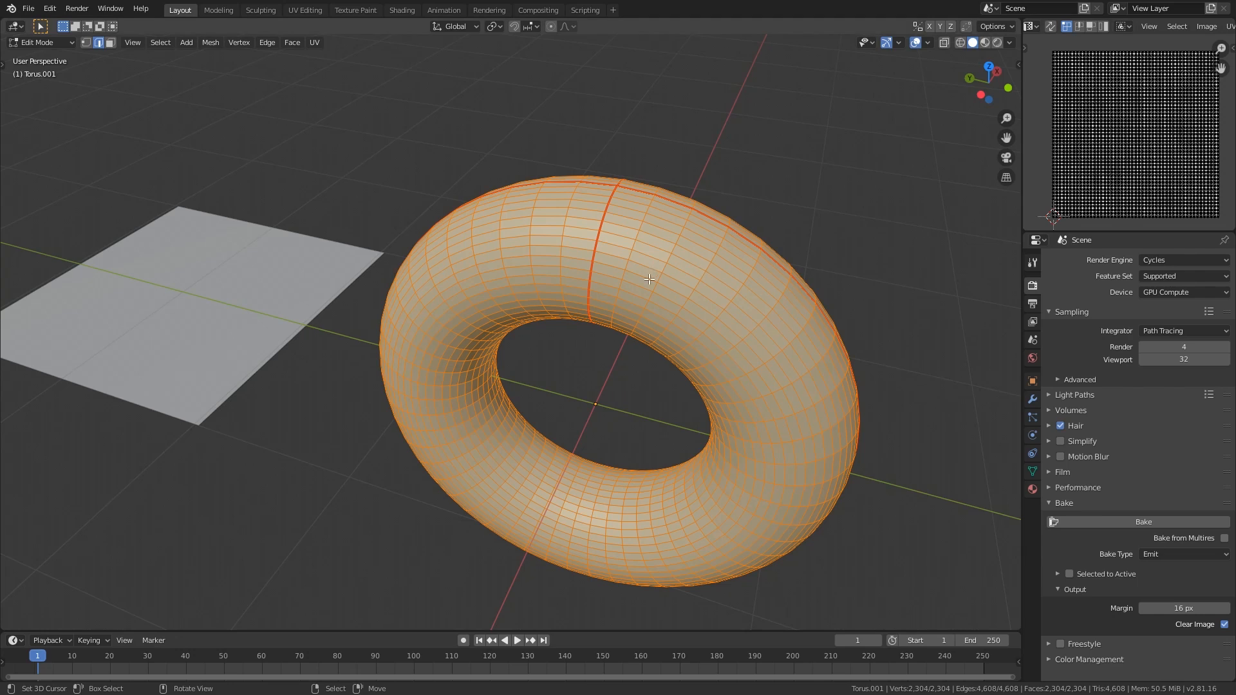
mouse_move(628, 289)
middle_down()
mouse_move(632, 272)
mouse_move(614, 283)
middle_up()
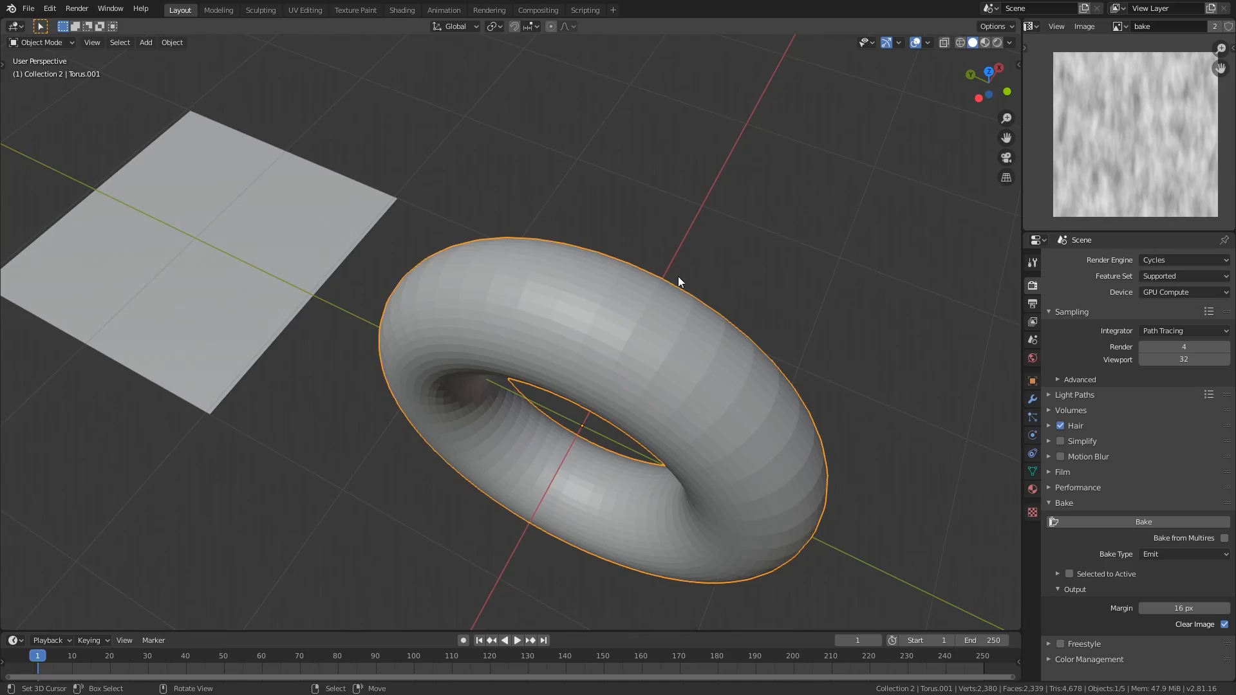
middle_drag(678, 281, 631, 317)
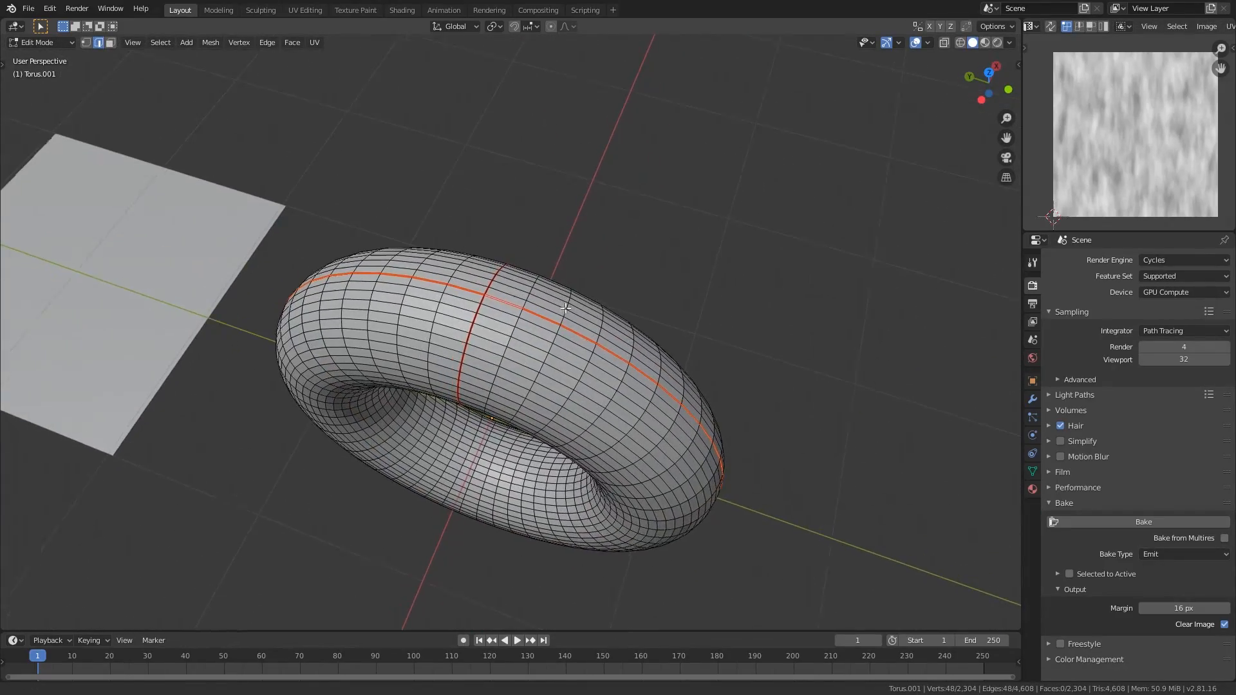
mouse_move(565, 308)
middle_down()
mouse_move(617, 300)
mouse_move(599, 270)
mouse_move(643, 353)
mouse_move(577, 365)
mouse_move(560, 386)
mouse_move(554, 360)
mouse_move(570, 345)
mouse_move(616, 365)
mouse_move(541, 325)
middle_up()
click(643, 353)
key(Tab)
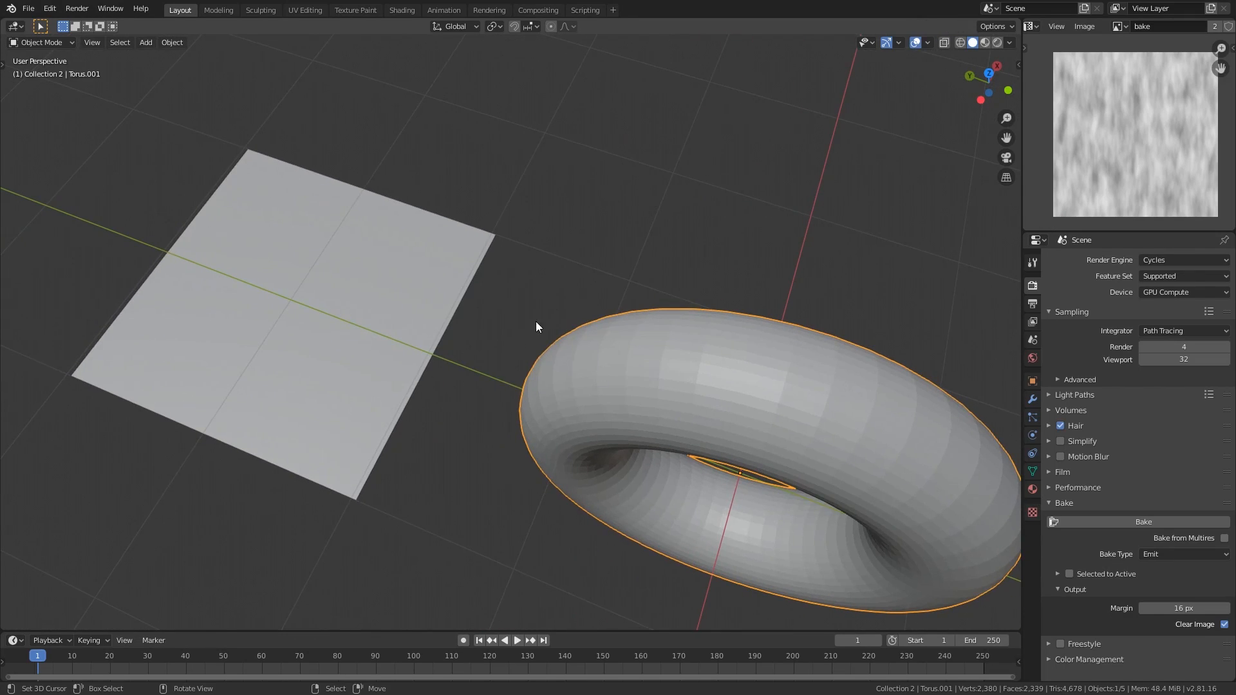
Switch the viewport to Rendered shading and examine the tiled noise texture on the plane from the top view for visible seams
key(z)
key(grave)
click(538, 119)
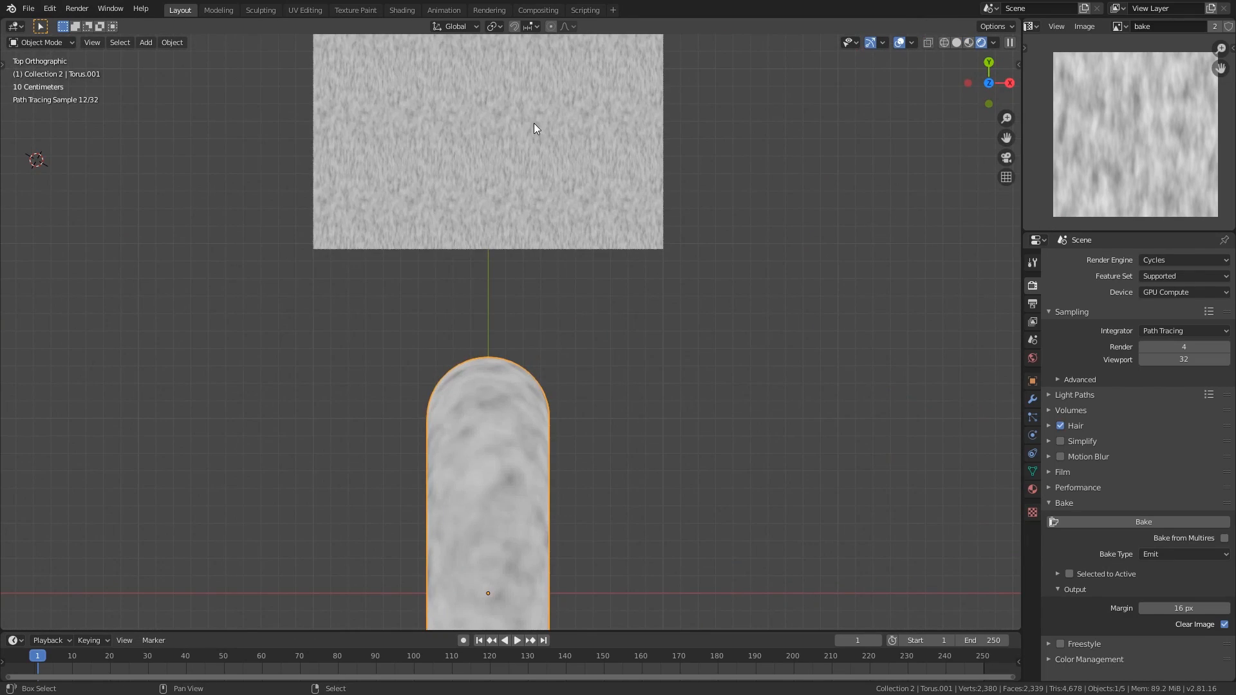
shift+middle_drag(506, 348, 492, 262)
scroll(497, 297, up, 1)
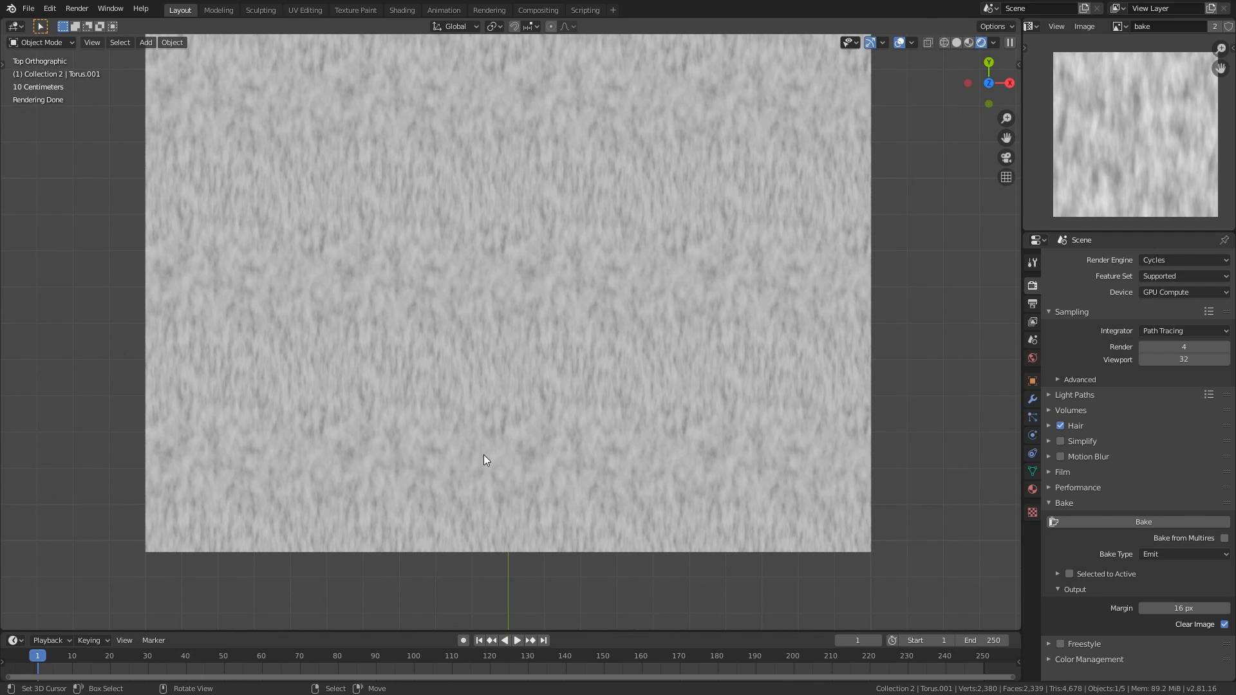
scroll(476, 334, up, 3)
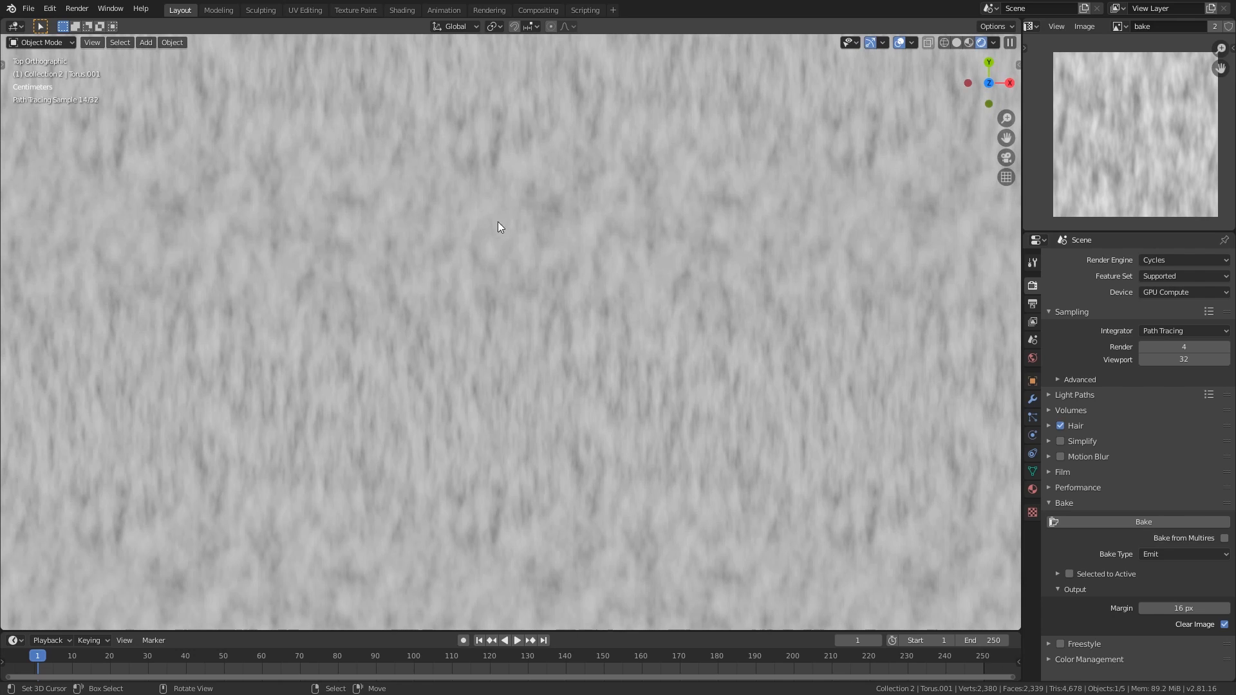
scroll(538, 335, down, 2)
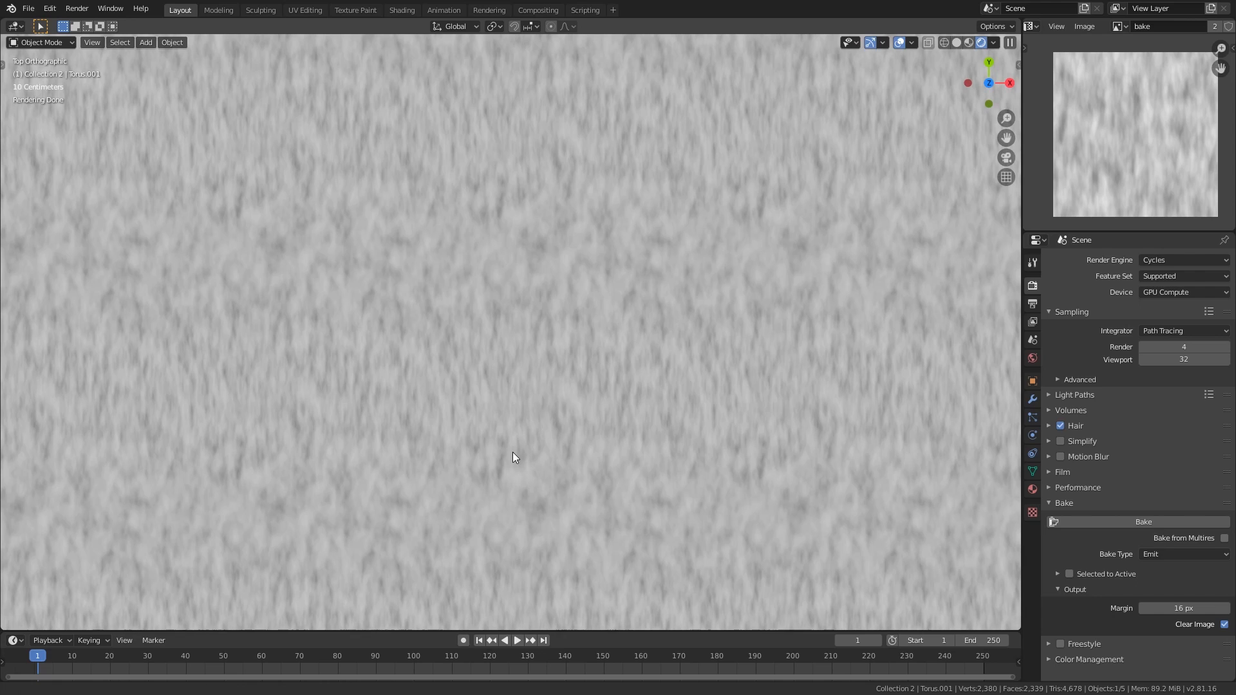
shift+middle_drag(435, 513, 431, 381)
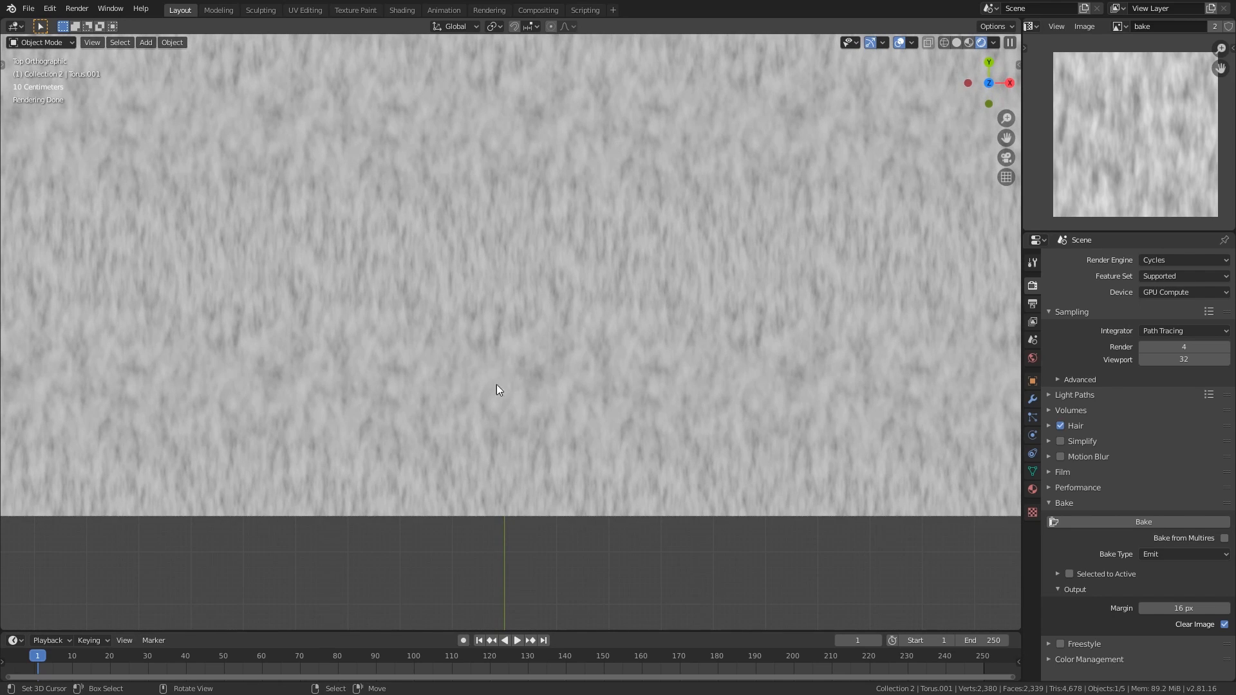
scroll(516, 392, down, 4)
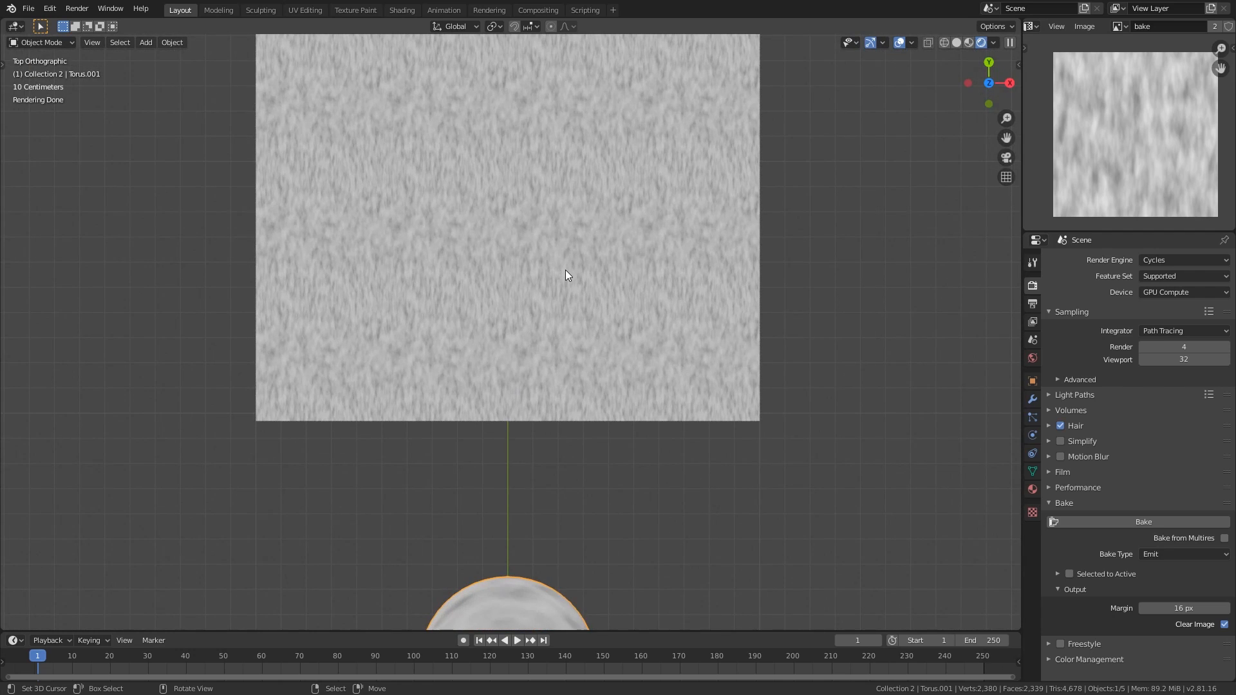
scroll(496, 313, up, 1)
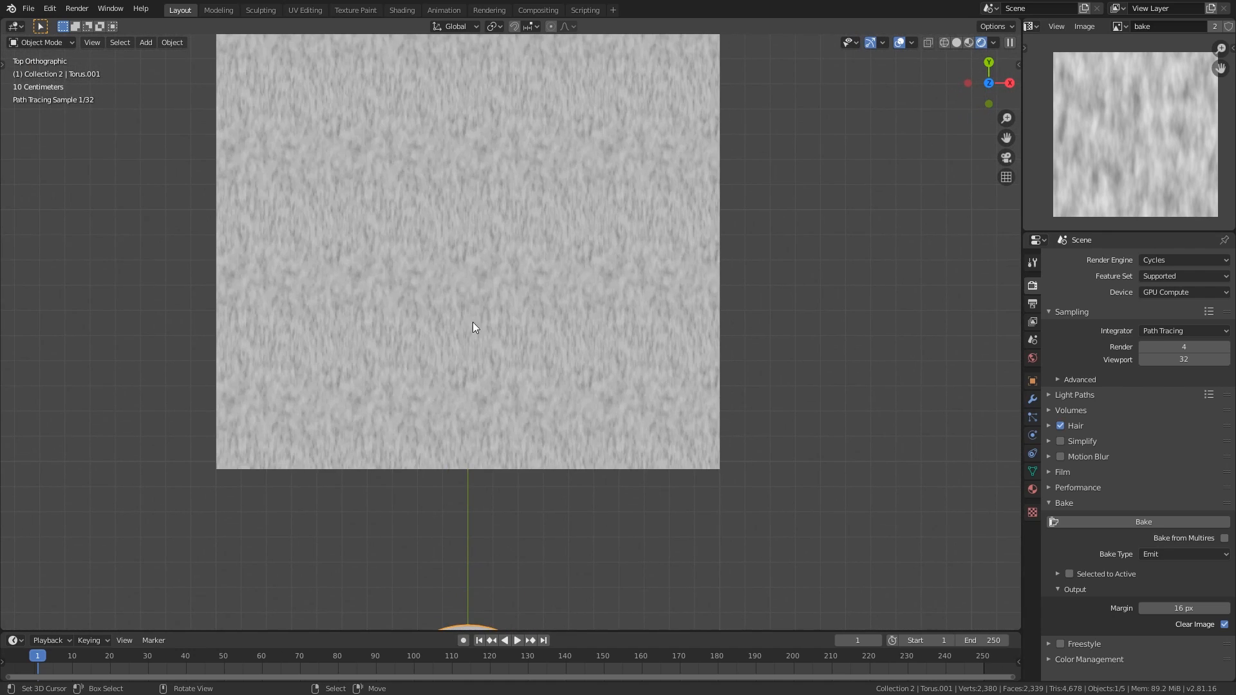
scroll(515, 315, down, 4)
mouse_move(492, 389)
middle_down()
mouse_move(567, 362)
mouse_move(566, 314)
middle_up()
shift+middle_drag(566, 314, 438, 268)
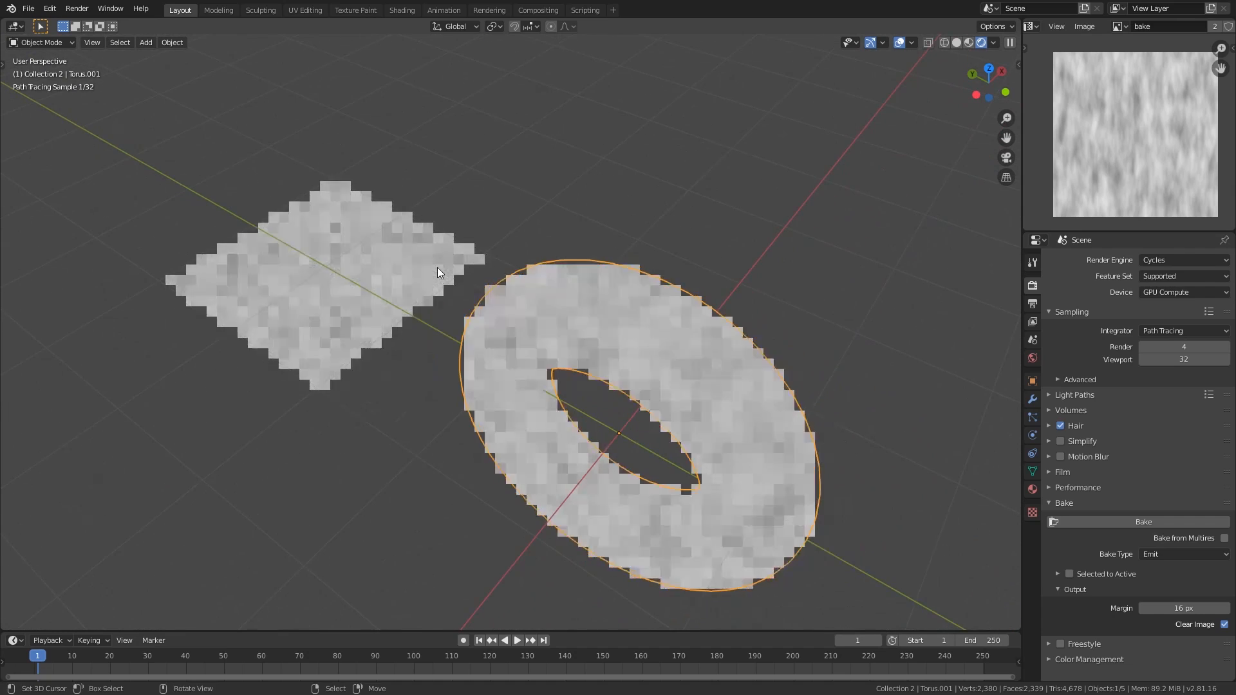
Return the viewport to Solid shading and examine how the torus and the open-ended cylinder wrap around
key(z)
mouse_move(636, 341)
middle_down()
mouse_move(642, 313)
mouse_move(577, 296)
mouse_move(530, 406)
middle_up()
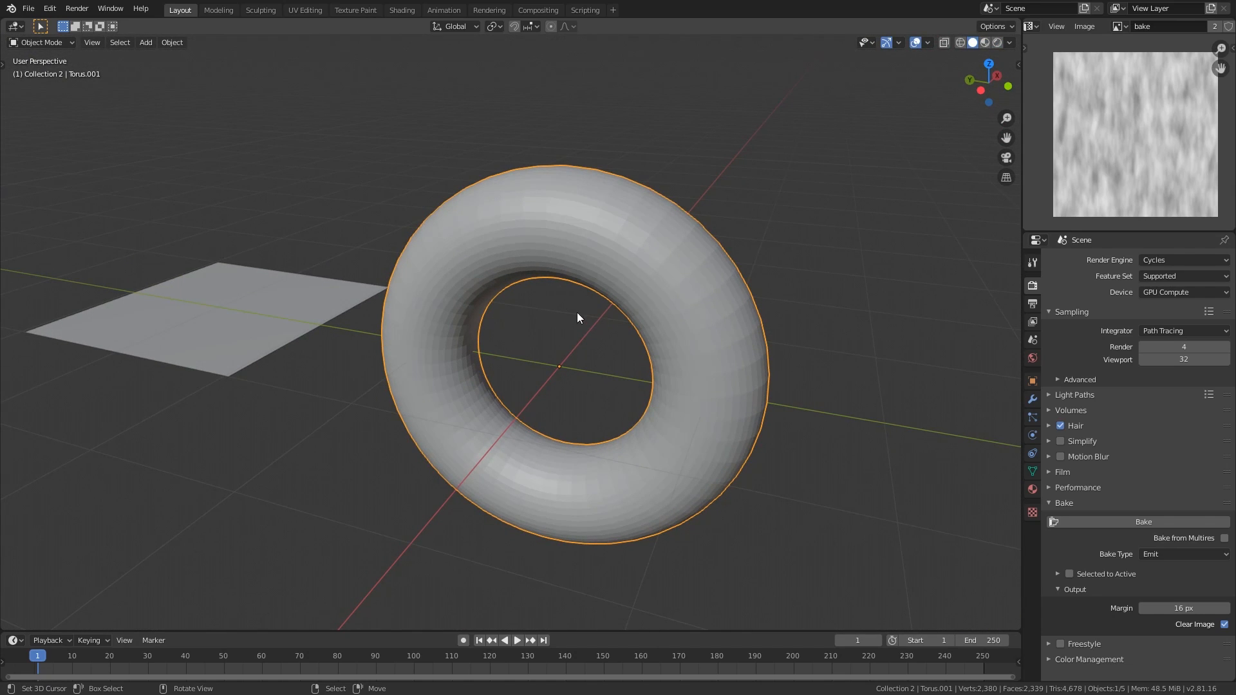
middle_drag(595, 353, 579, 384)
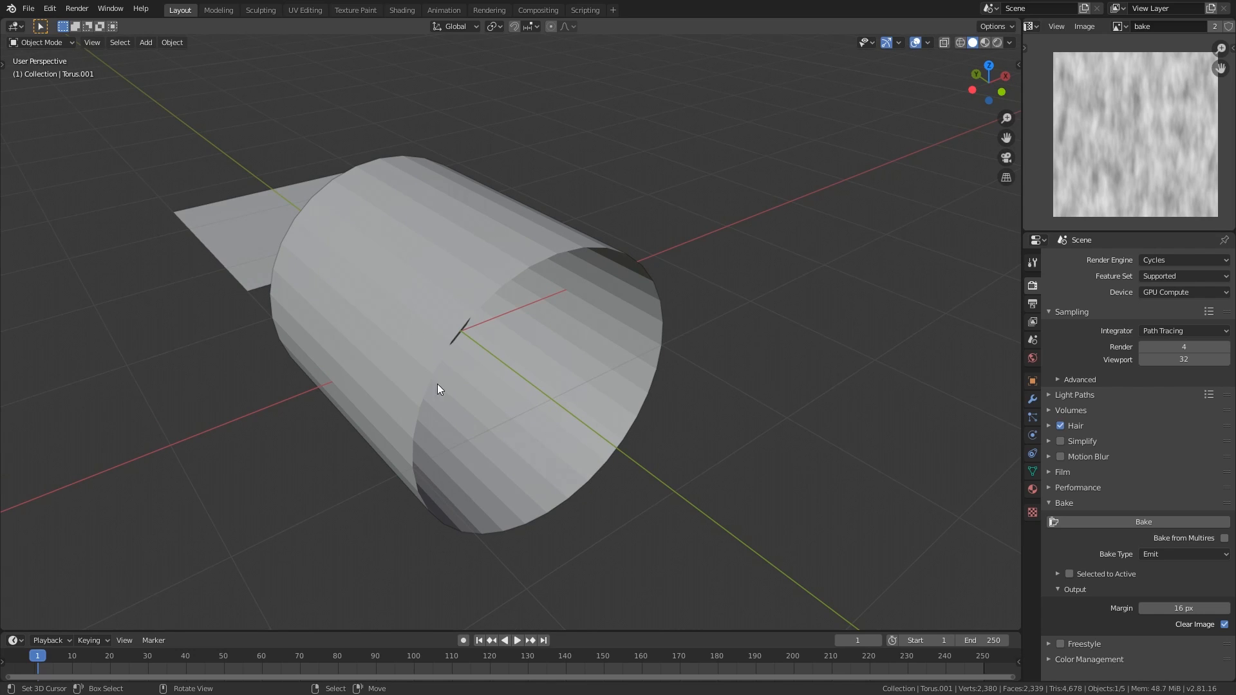
middle_drag(453, 399, 440, 364)
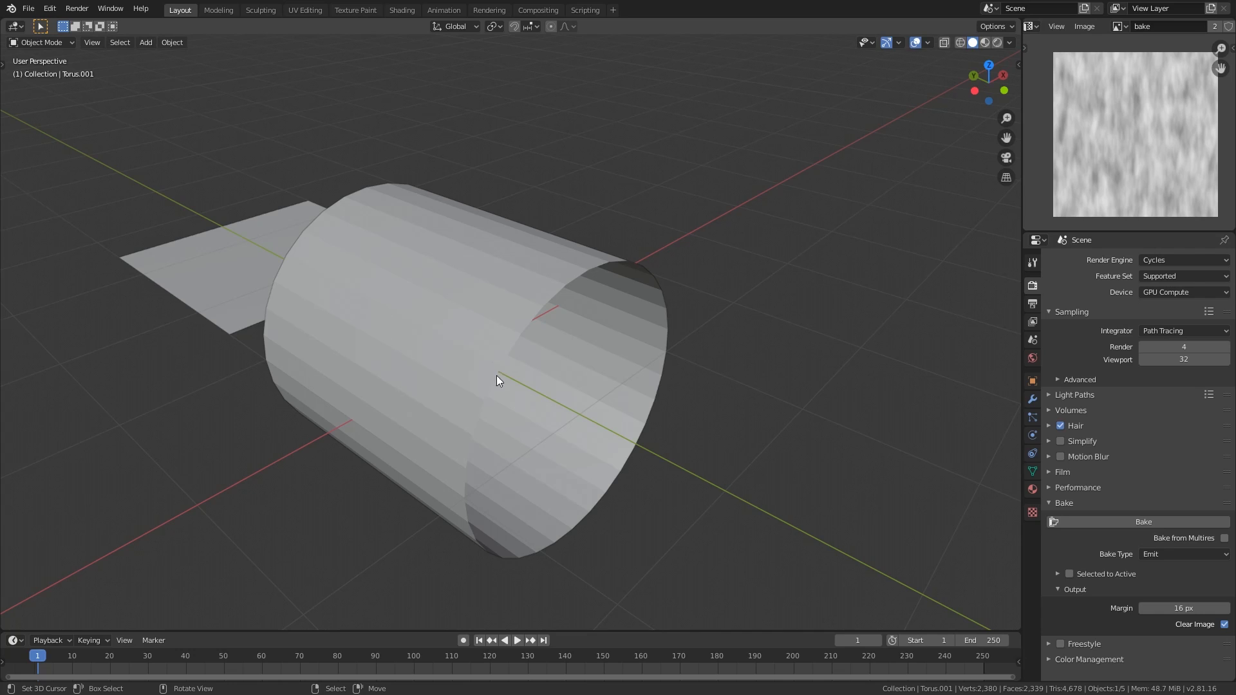
middle_drag(496, 380, 569, 344)
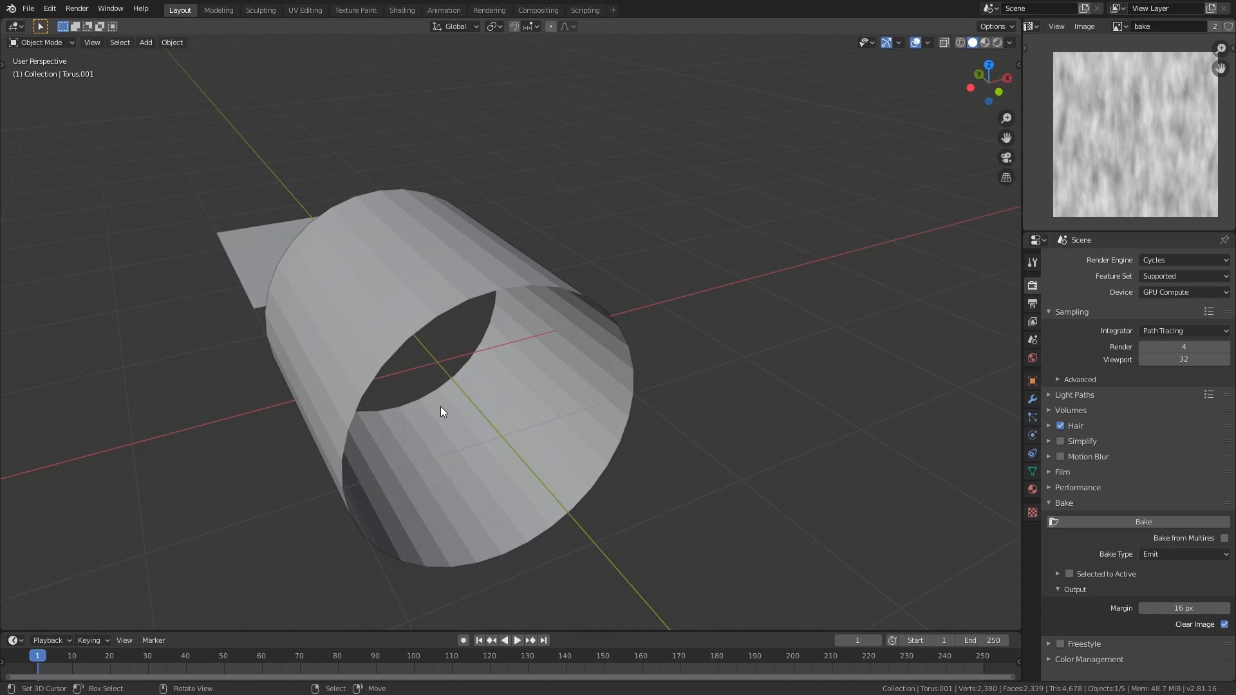
middle_drag(441, 407, 439, 400)
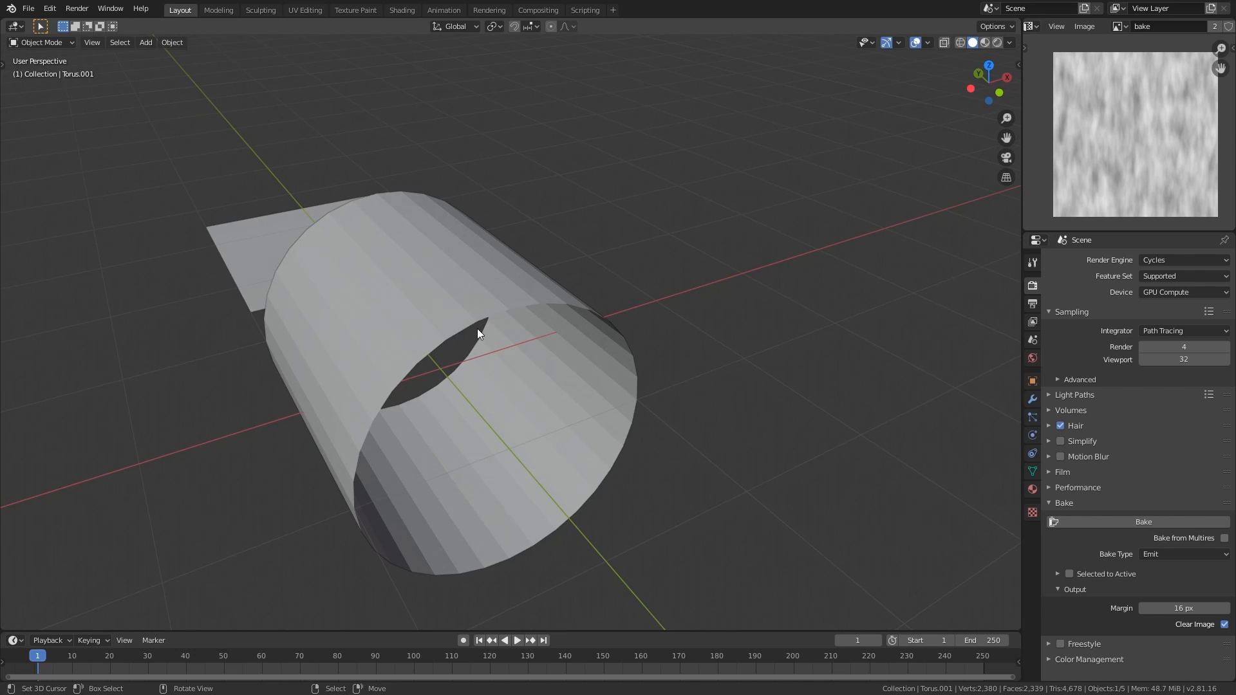
middle_drag(477, 328, 490, 276)
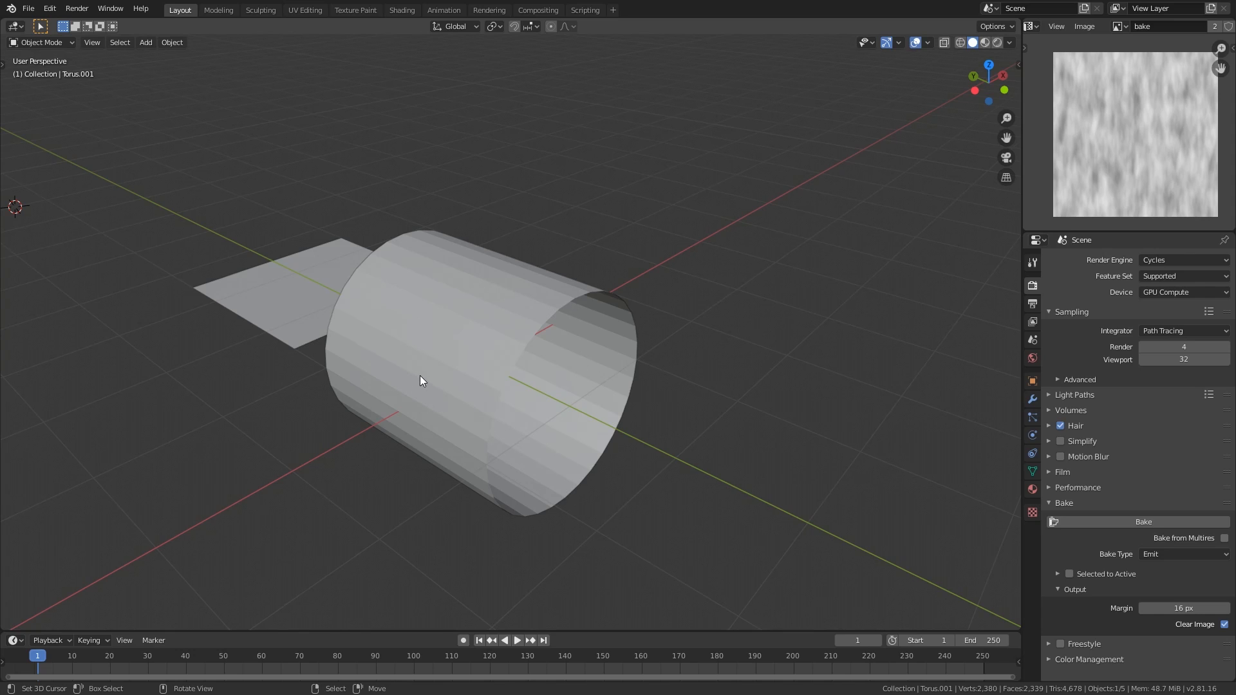
middle_drag(420, 377, 513, 312)
Show Collection 3 in place of the cylinder, select its single-face plane and enter Edit Mode
key(3)
click(519, 354)
key(Tab)
scroll(1161, 28, down, 7)
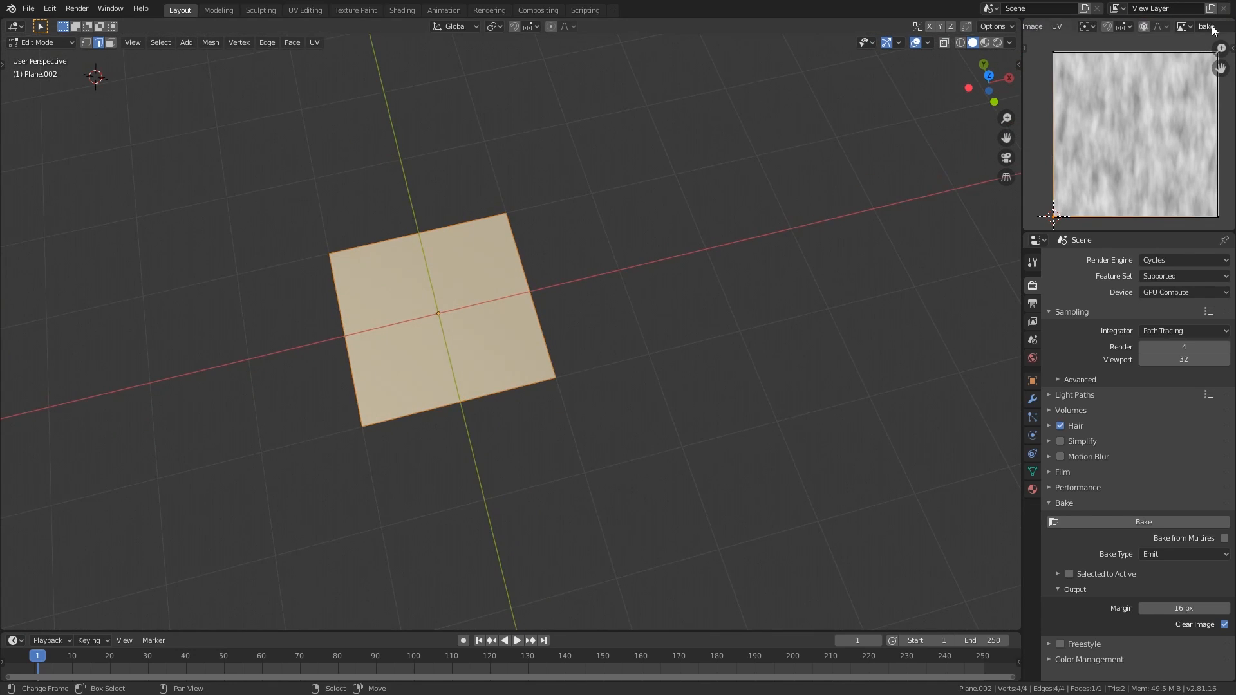
Unlink the bake image from the UV editor so that only the plane's UV map is displayed
scroll(1149, 31, down, 6)
click(1180, 26)
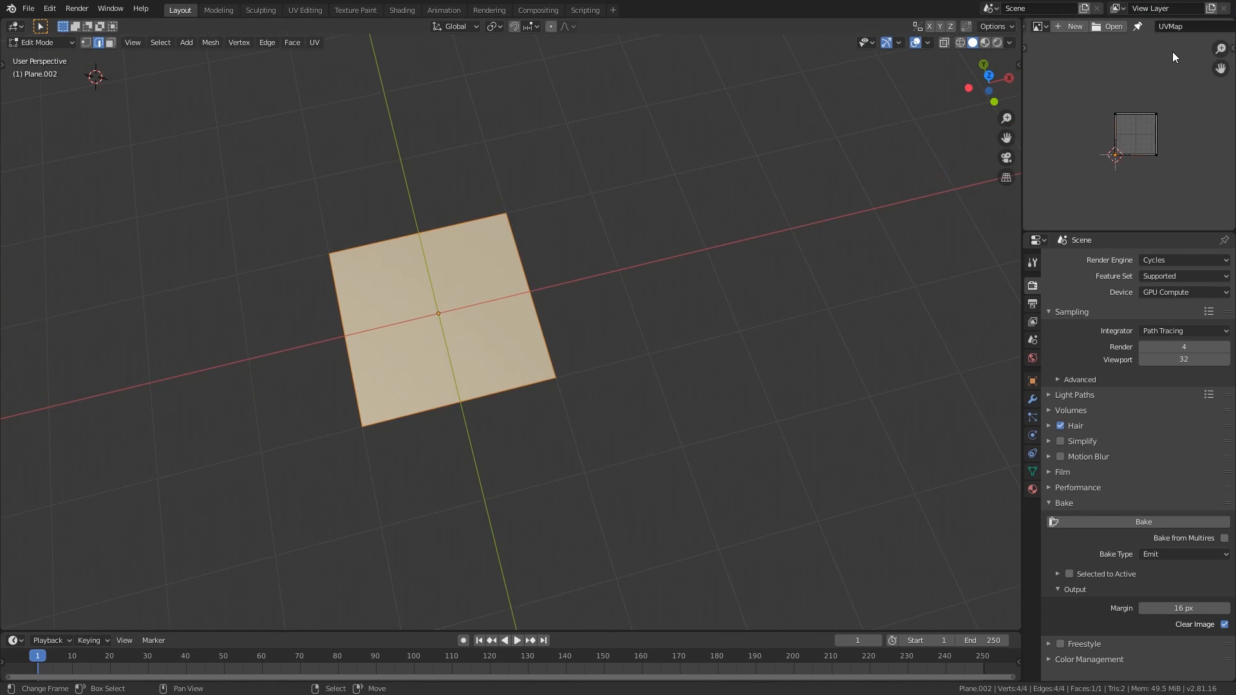
scroll(1133, 154, up, 4)
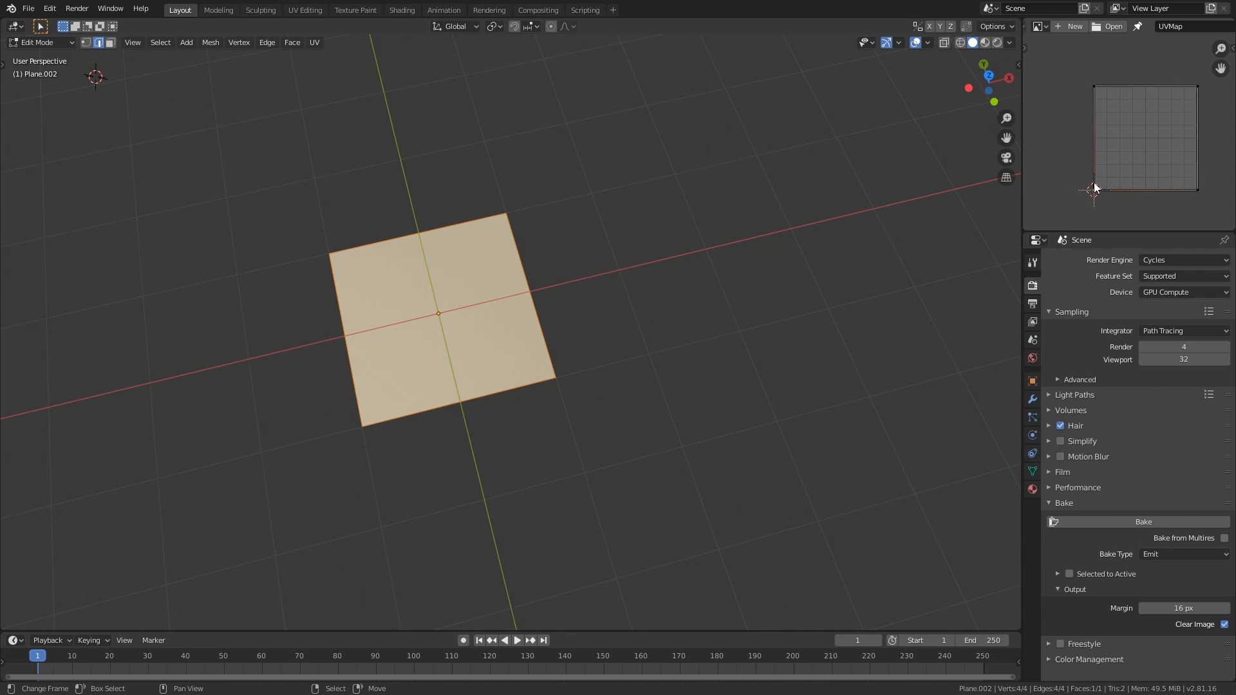
Maximize the UV editor with its sidebar shown and check the UV vertex coordinates at the corners of the plane's UV square
key(n)
key(ctrl+space)
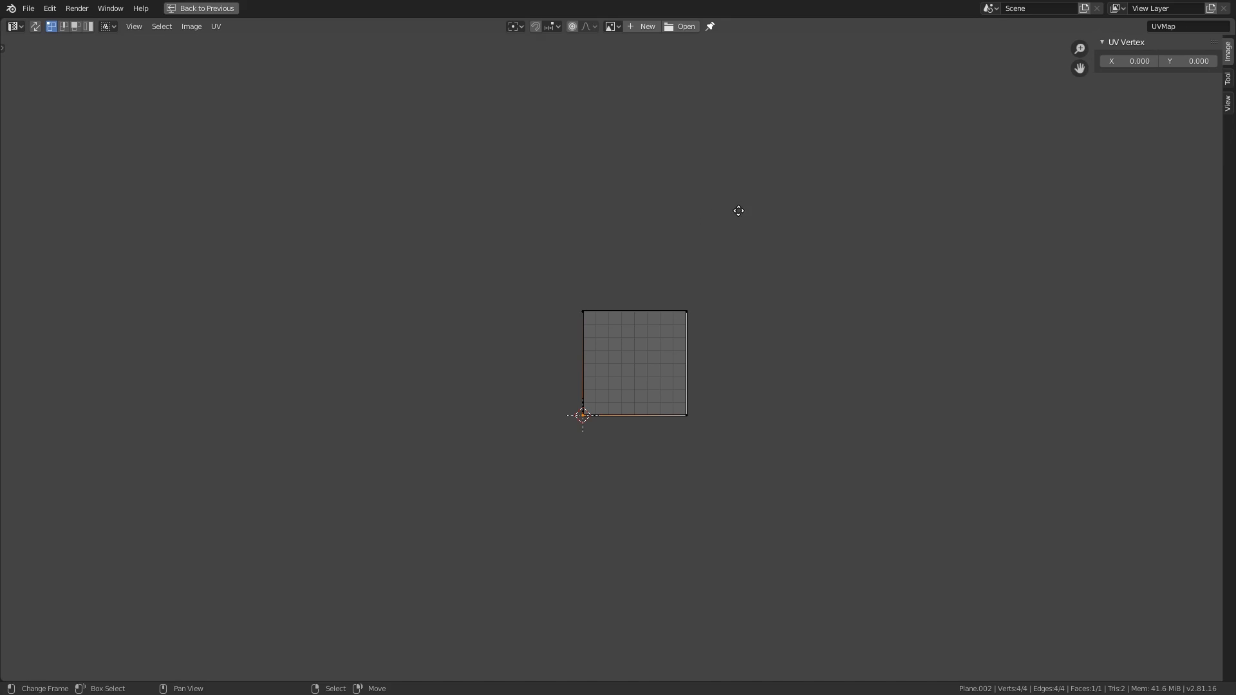
middle_drag(738, 206, 687, 195)
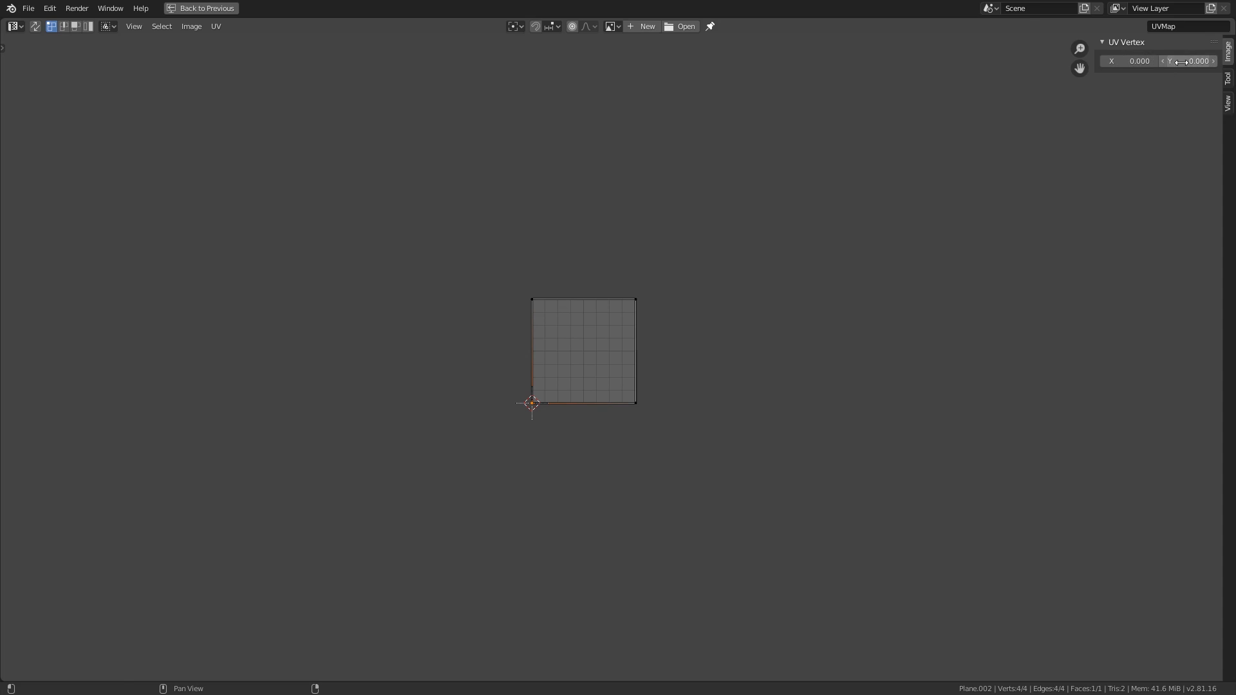
scroll(641, 423, up, 4)
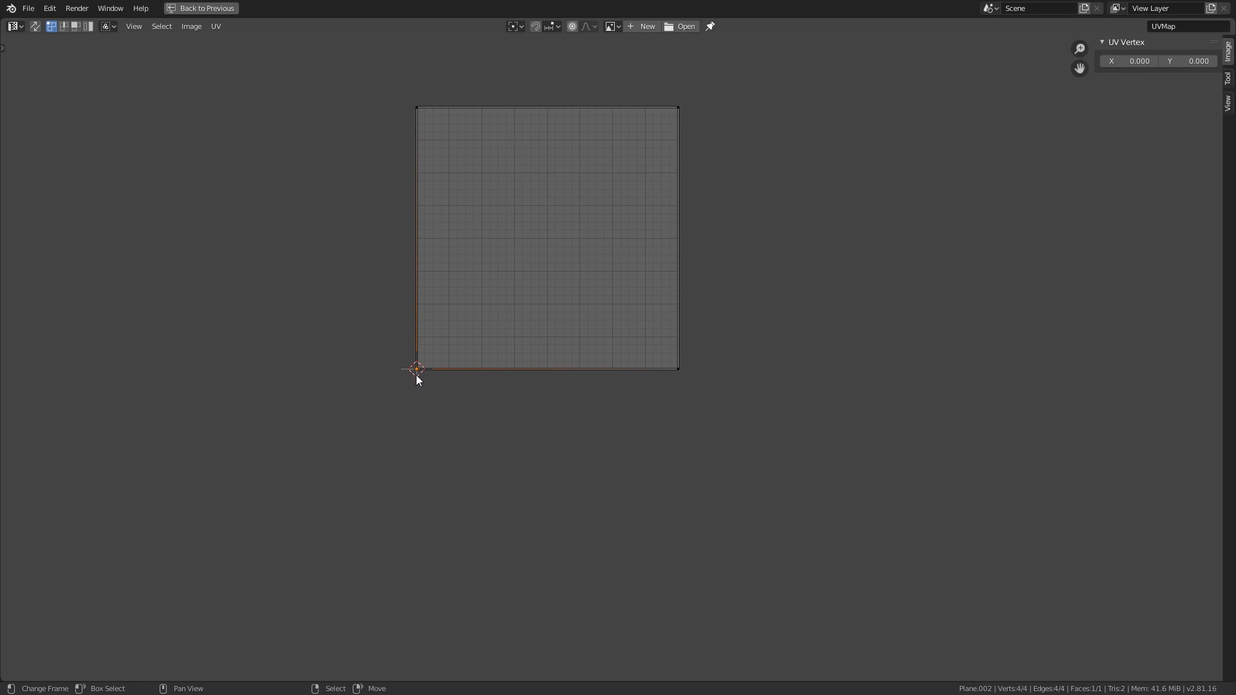
click(676, 377)
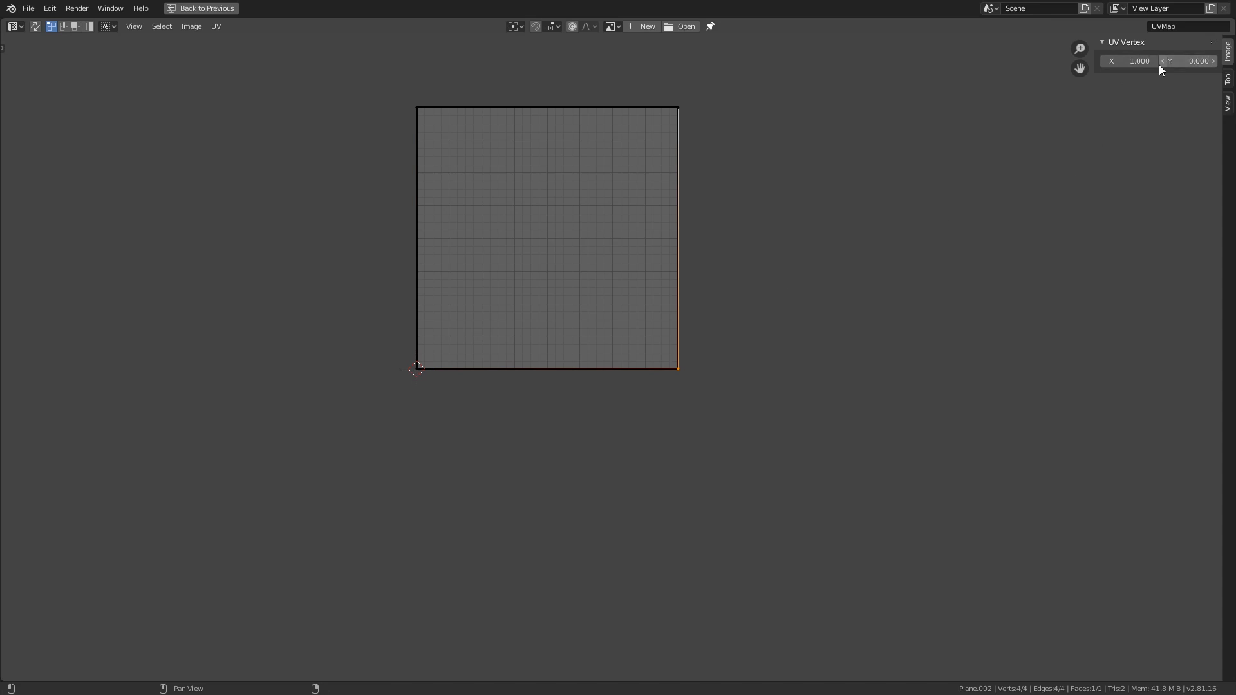
click(683, 116)
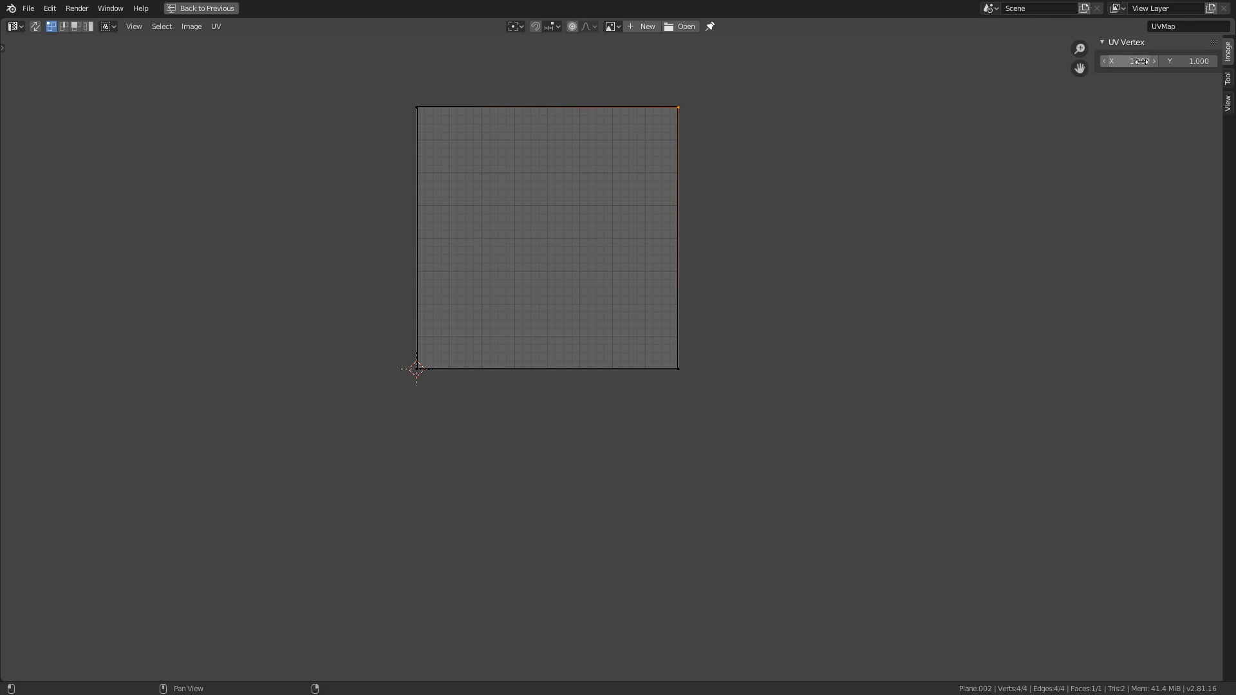
middle_drag(488, 232, 539, 320)
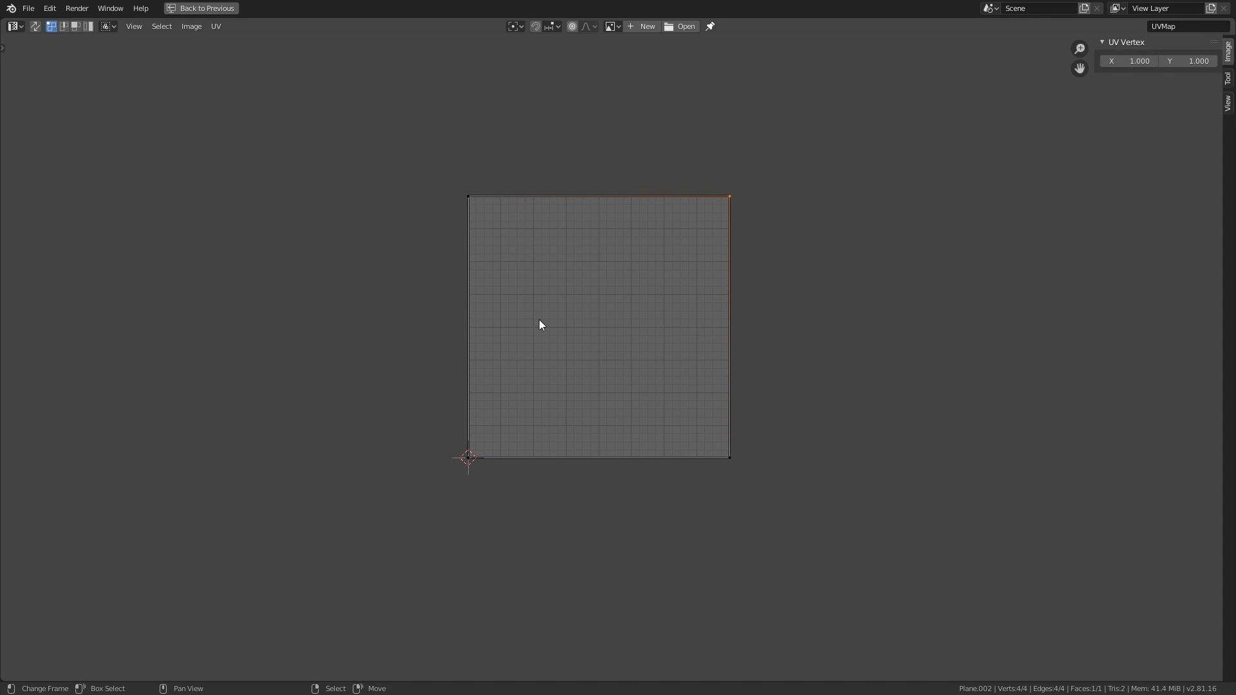
click(465, 196)
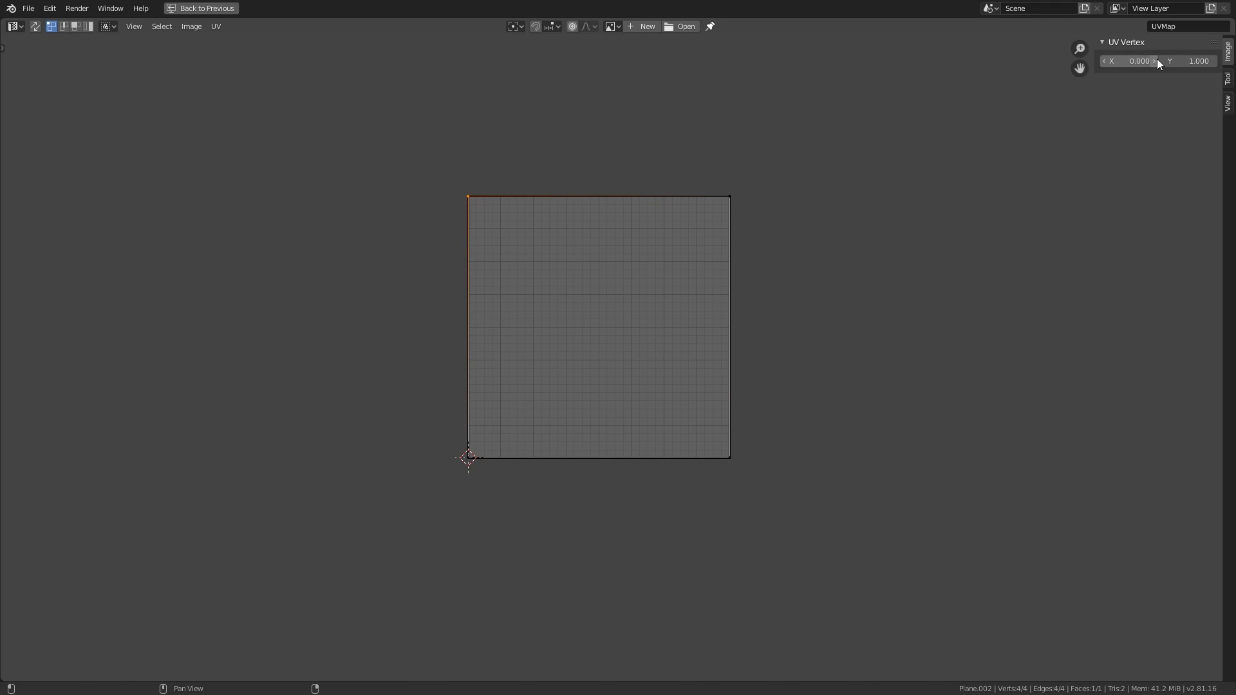
Leave Edit Mode and restore the UV editor to its normal size in the layout
key(Tab)
scroll(541, 306, down, 2)
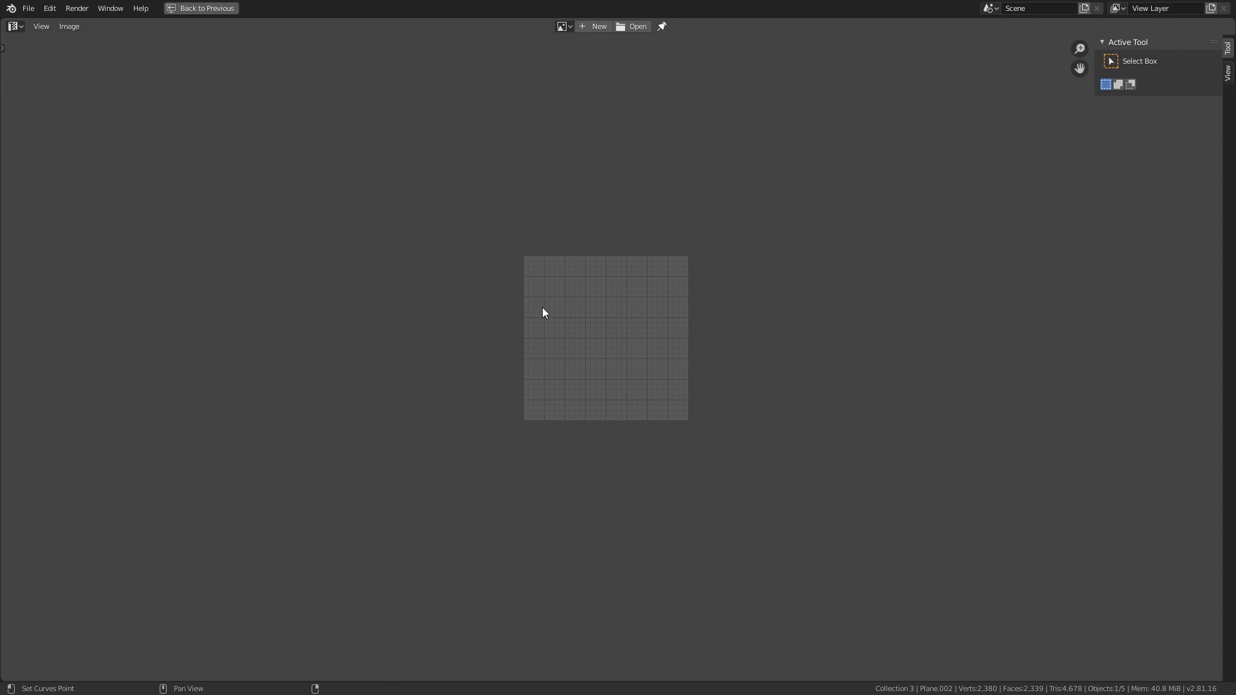
key(ctrl+space)
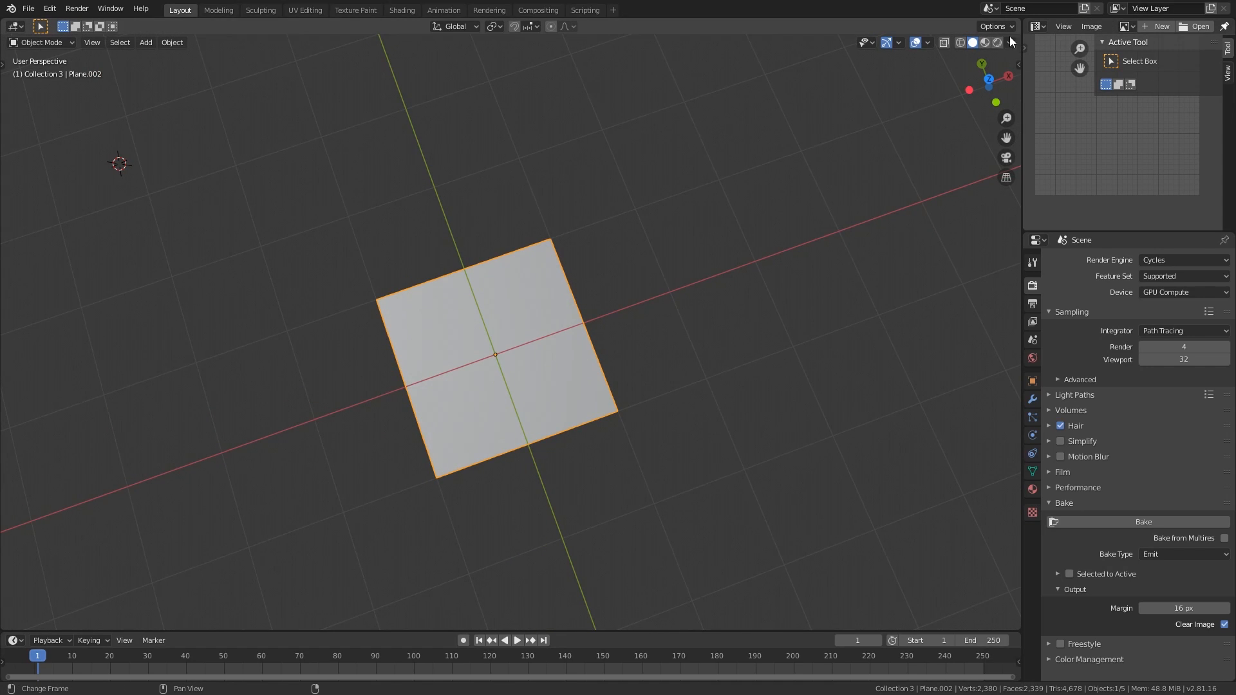
Split the 3D viewport vertically and turn the larger area into a Shader Editor for the plane's material
drag(1015, 27, 232, 160)
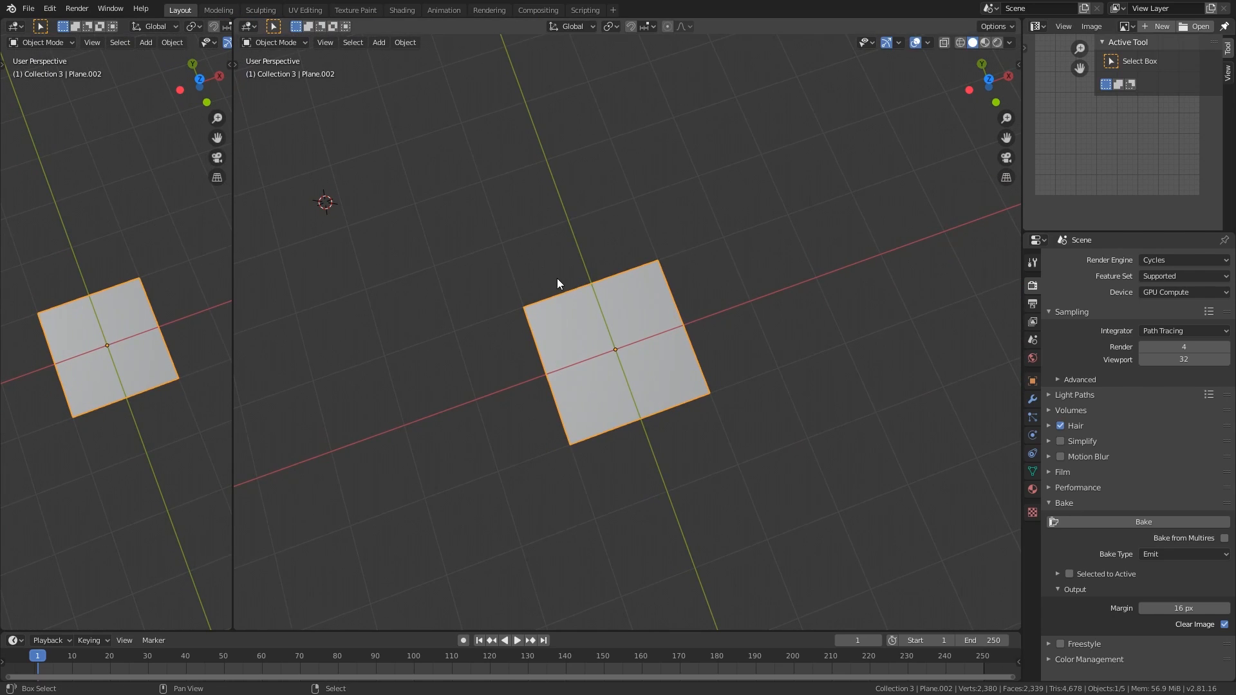
key(shift+F3)
click(250, 27)
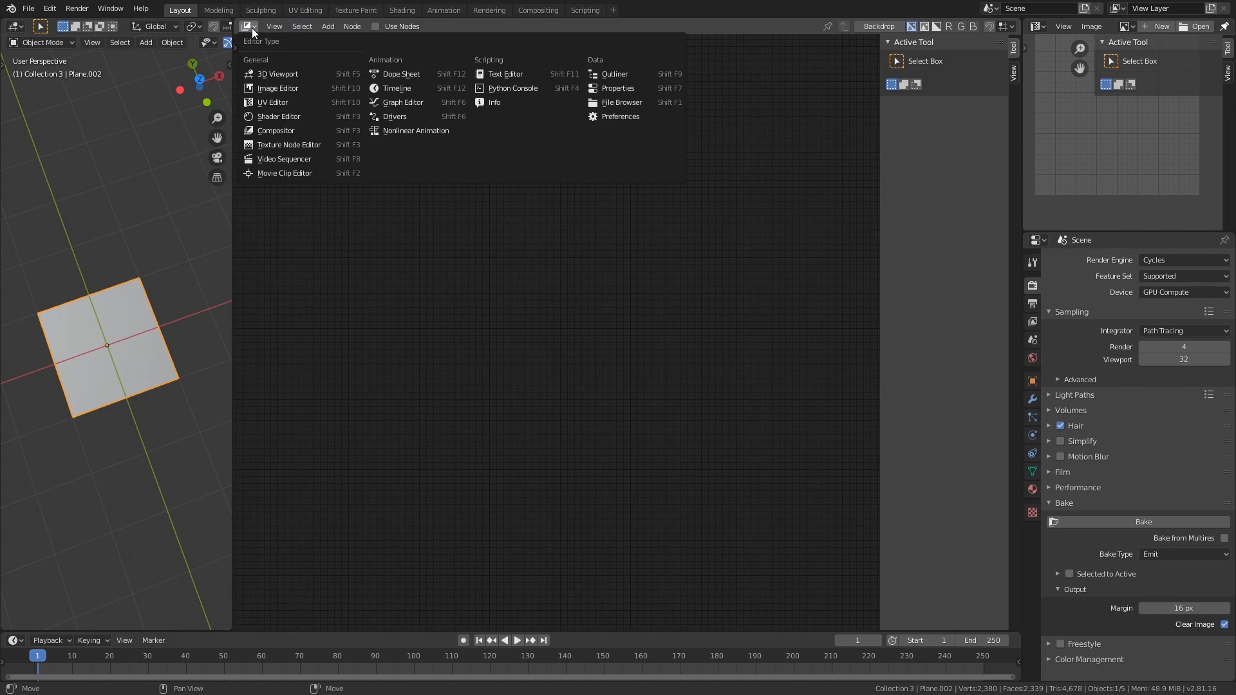
click(269, 115)
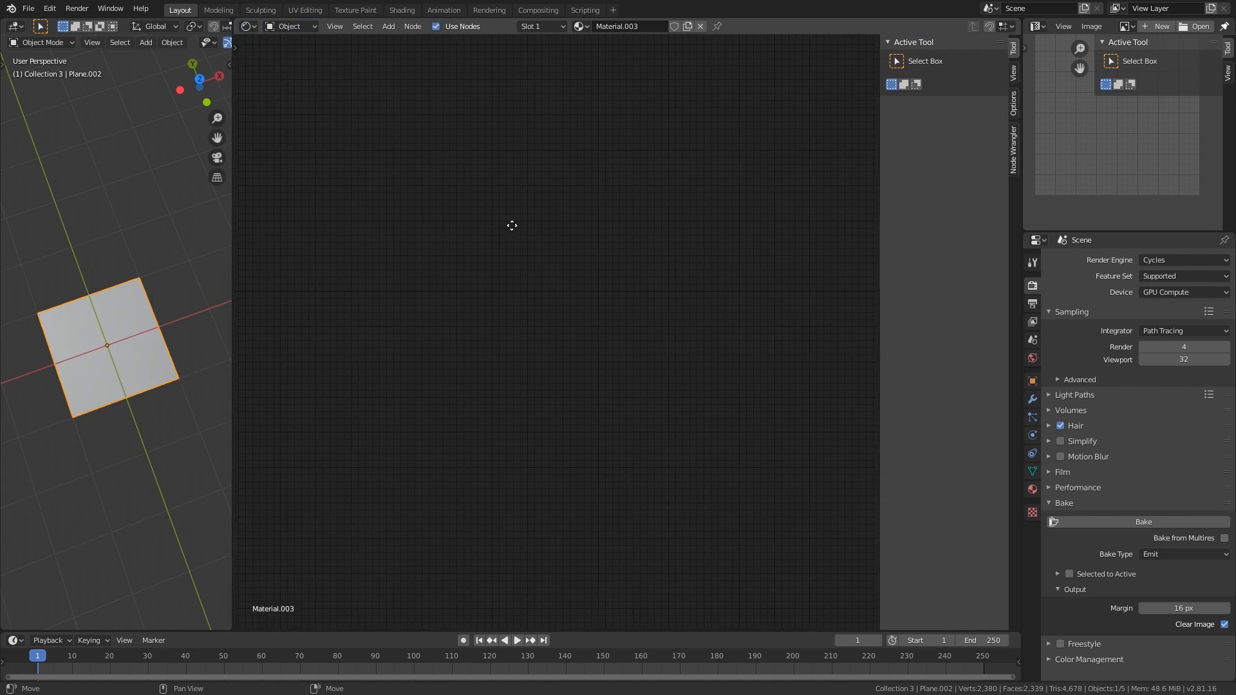
scroll(597, 222, down, 3)
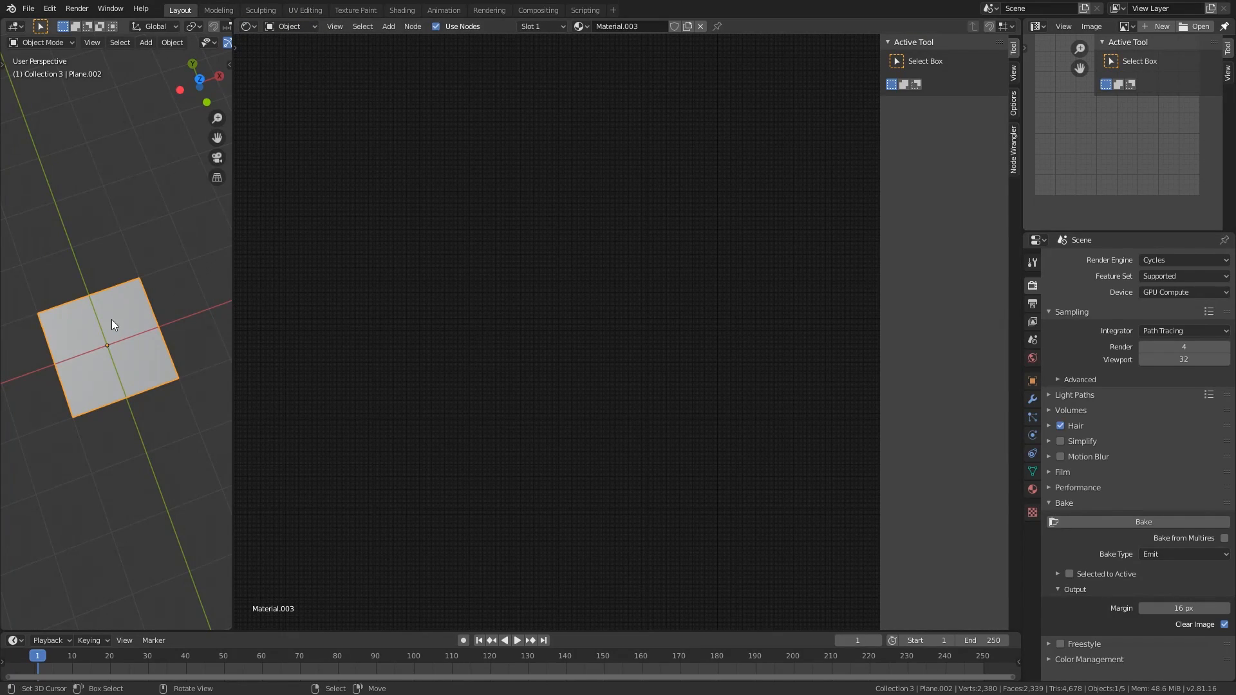
Locate the stray Material Output node and move it back into the working area of the plane's node graph
middle_drag(689, 328, 471, 326)
key(a)
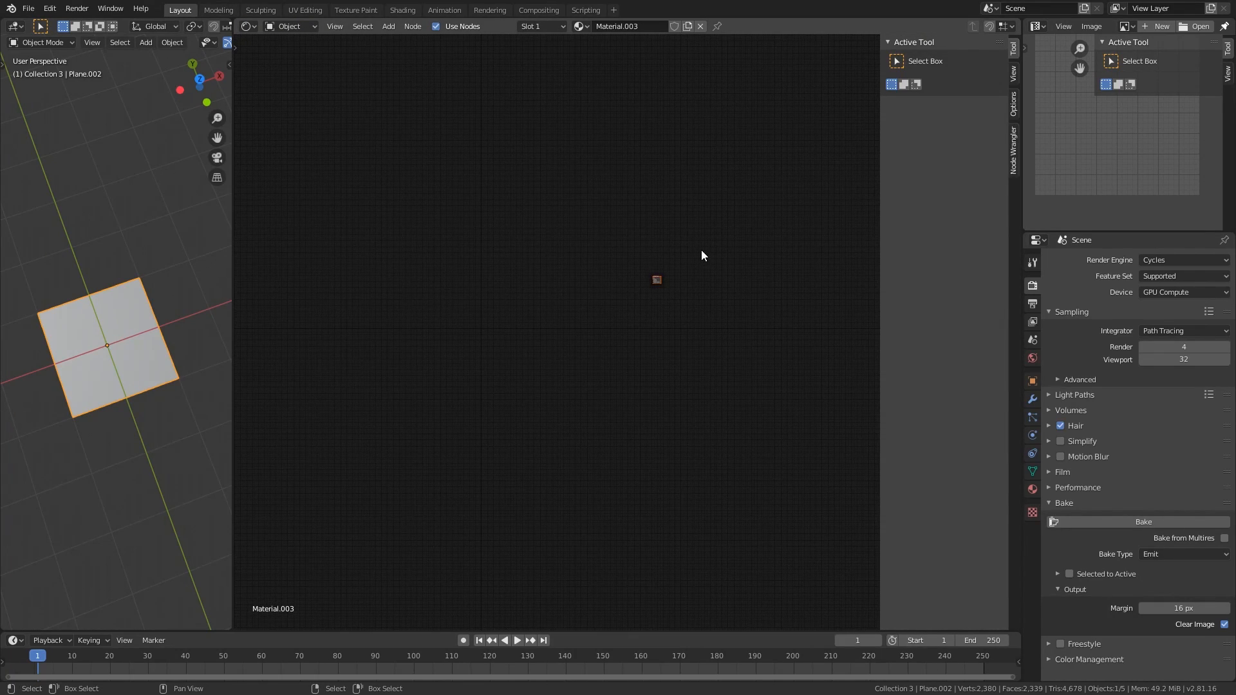
key(b)
drag(711, 238, 630, 293)
key(g)
click(529, 276)
scroll(493, 359, up, 8)
middle_drag(389, 381, 546, 376)
scroll(546, 347, up, 5)
scroll(547, 322, up, 6)
middle_drag(539, 300, 575, 326)
middle_drag(472, 301, 629, 327)
middle_drag(539, 320, 471, 334)
drag(820, 260, 799, 338)
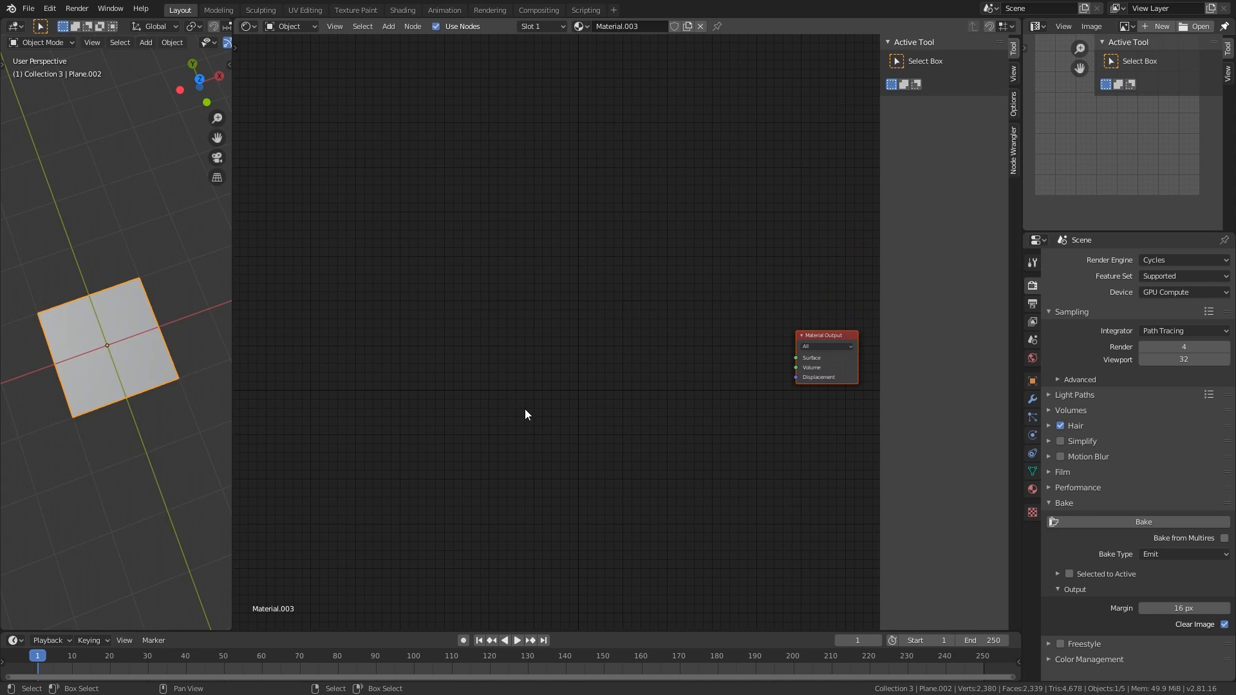
Add a UV Map node in the empty area well before the Material Output node
scroll(558, 341, up, 1)
scroll(559, 322, up, 1)
middle_drag(523, 359, 558, 365)
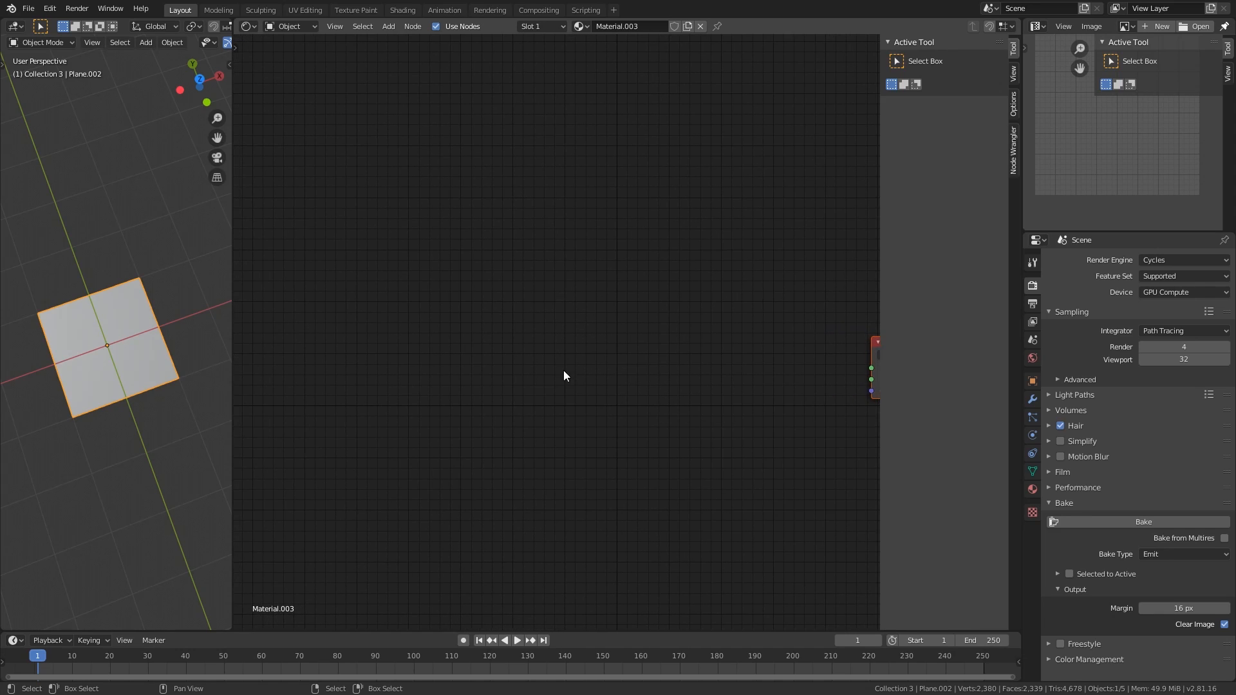
key(shift+a)
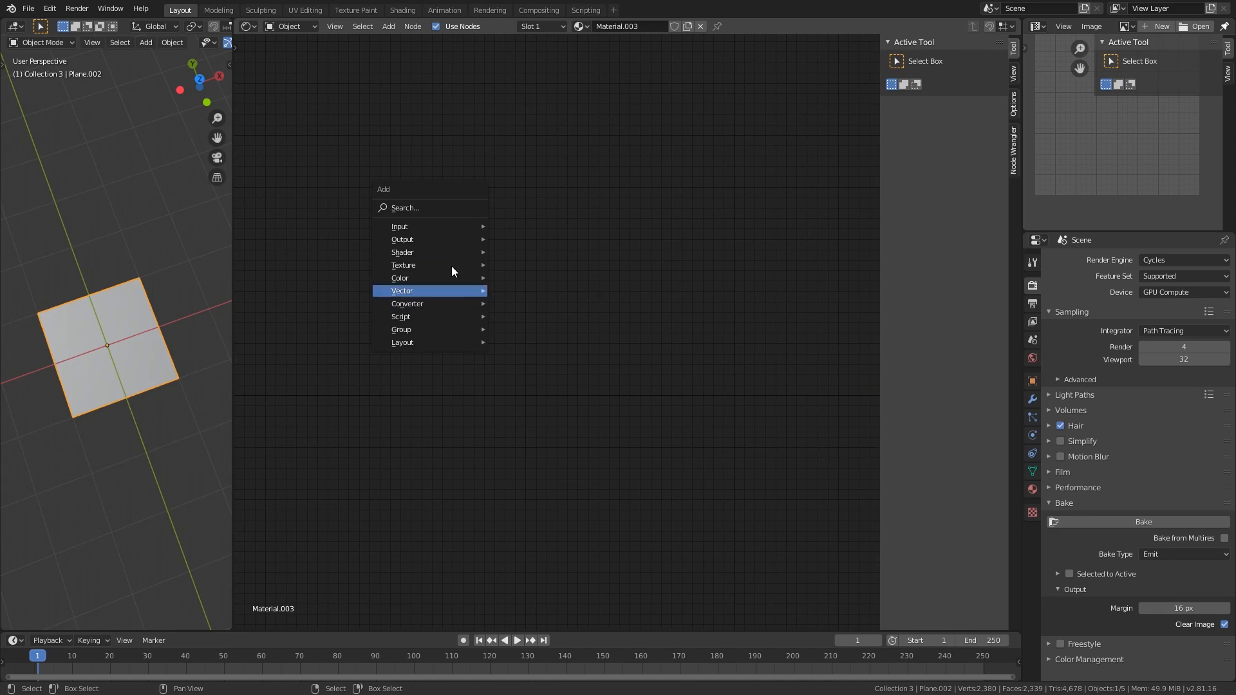
mouse_move(435, 226)
click(520, 443)
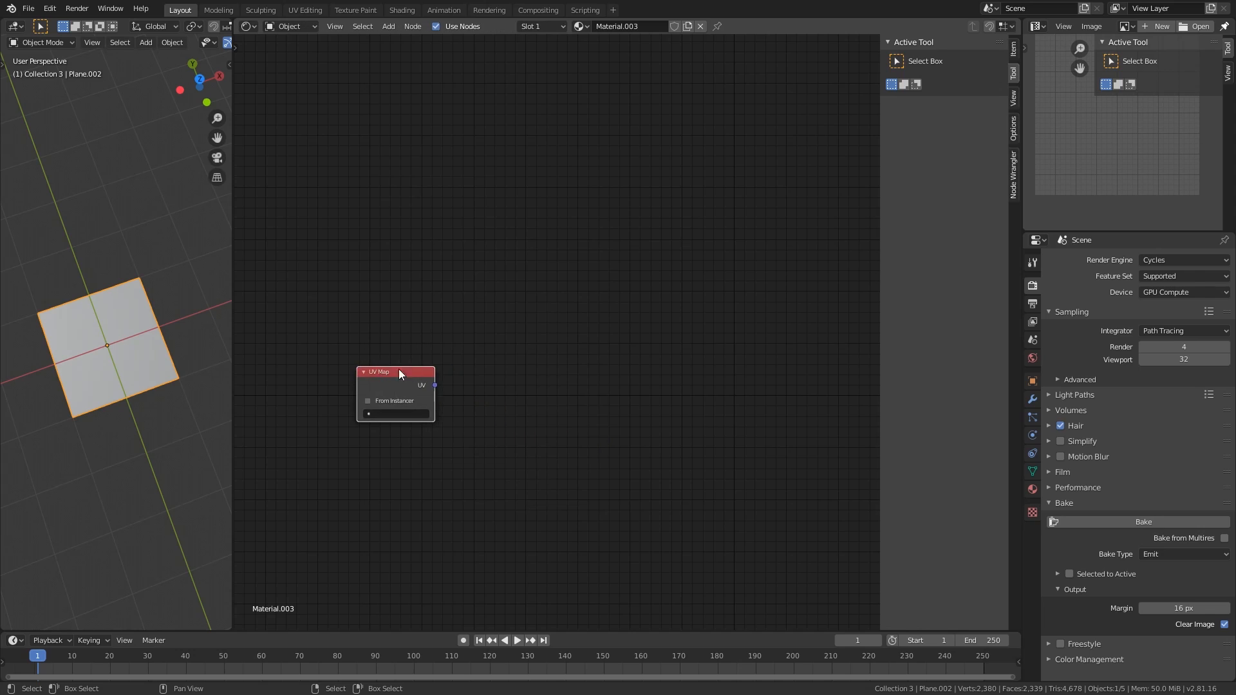
click(393, 324)
Add a Separate XYZ node after the UV Map node and connect the UV output to its Vector input
middle_drag(518, 350, 585, 357)
key(shift+a)
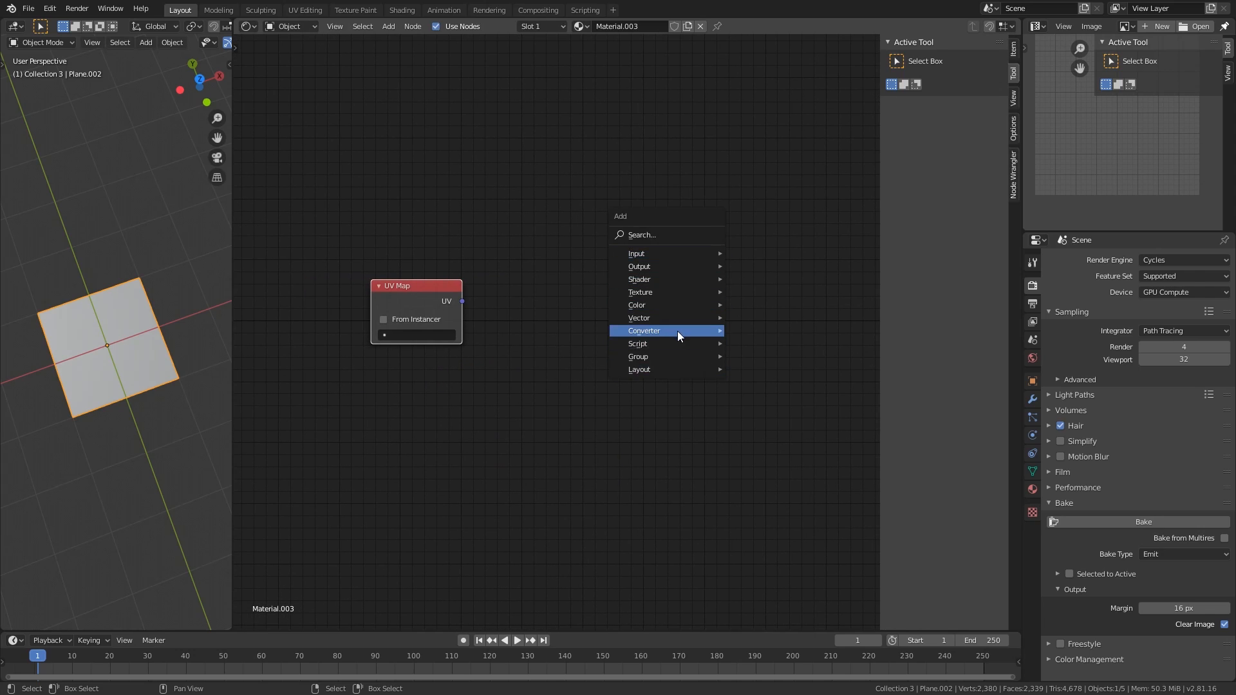
mouse_move(677, 331)
click(754, 483)
click(579, 280)
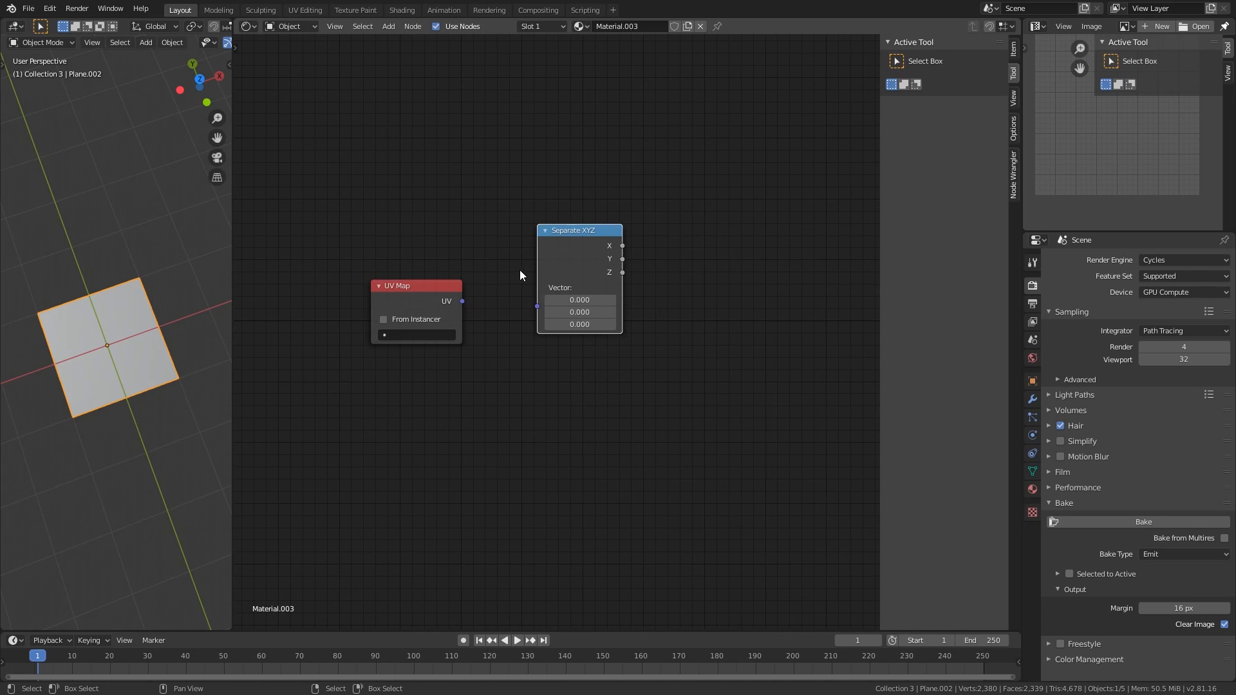
drag(462, 301, 537, 306)
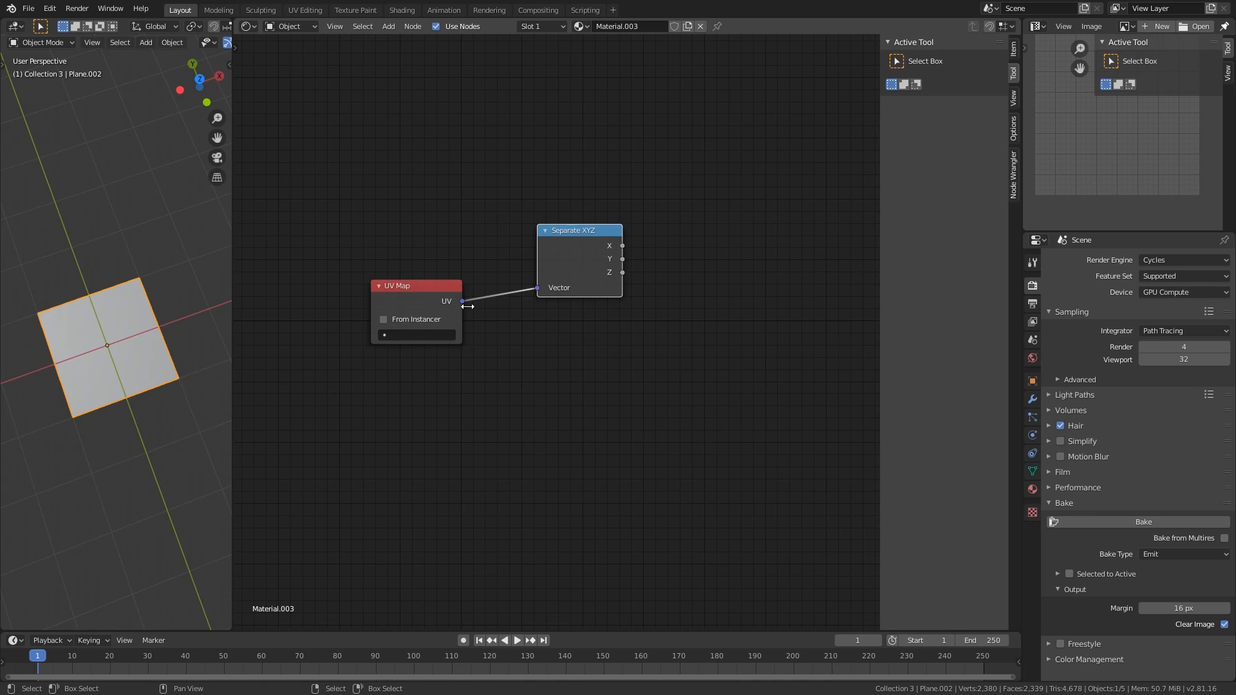
drag(593, 247, 592, 271)
Add a Math node set to Multiply after Separate XYZ and feed the X output into its first value
middle_drag(729, 250, 534, 319)
scroll(587, 287, down, 1)
key(shift+a)
mouse_move(582, 281)
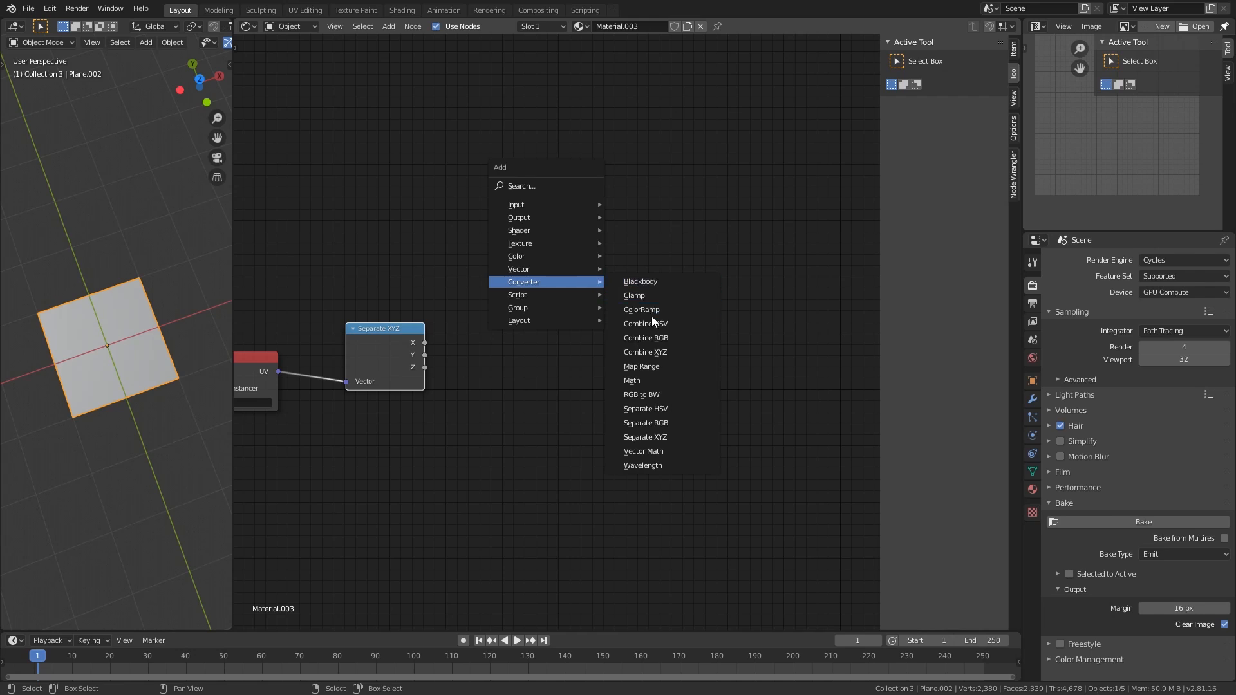
click(647, 380)
click(509, 230)
drag(423, 342, 556, 295)
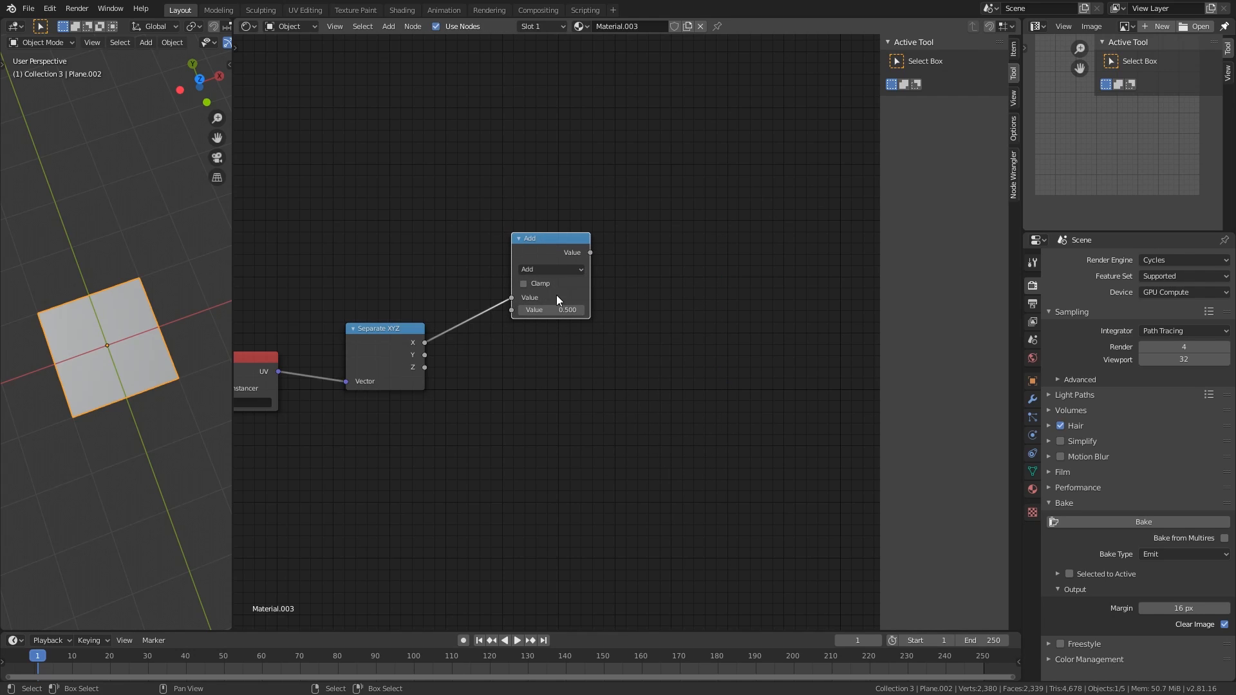
click(557, 269)
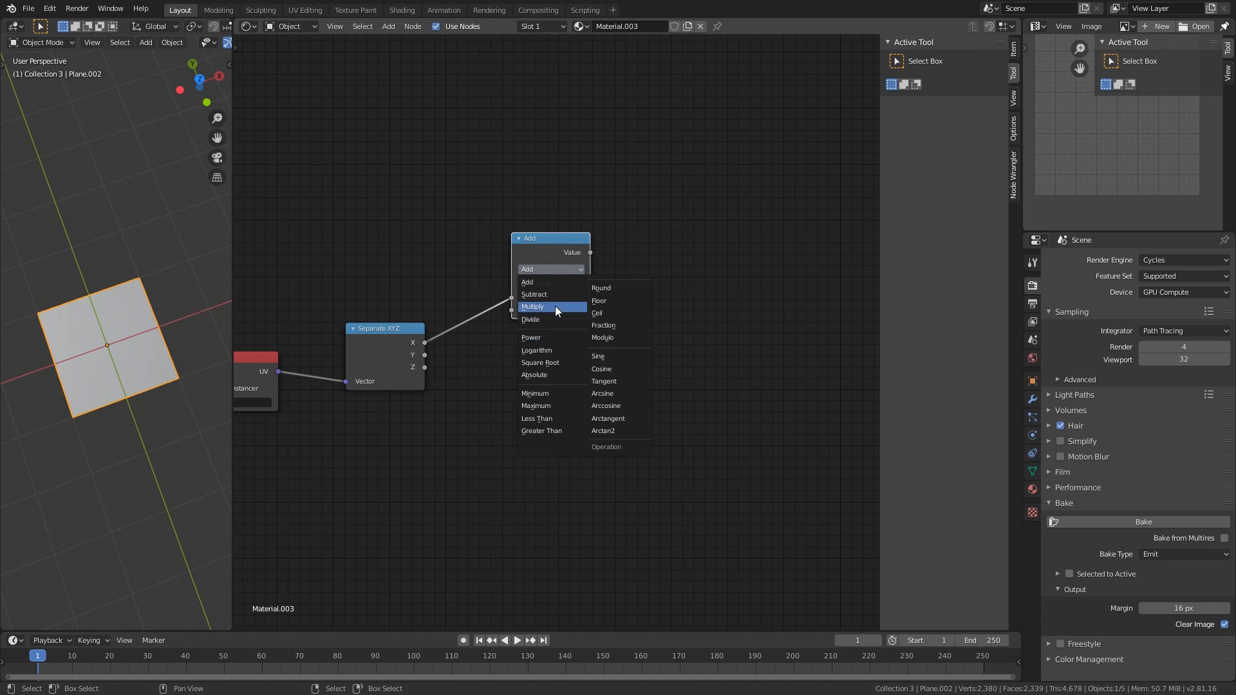
click(555, 307)
drag(547, 252, 656, 240)
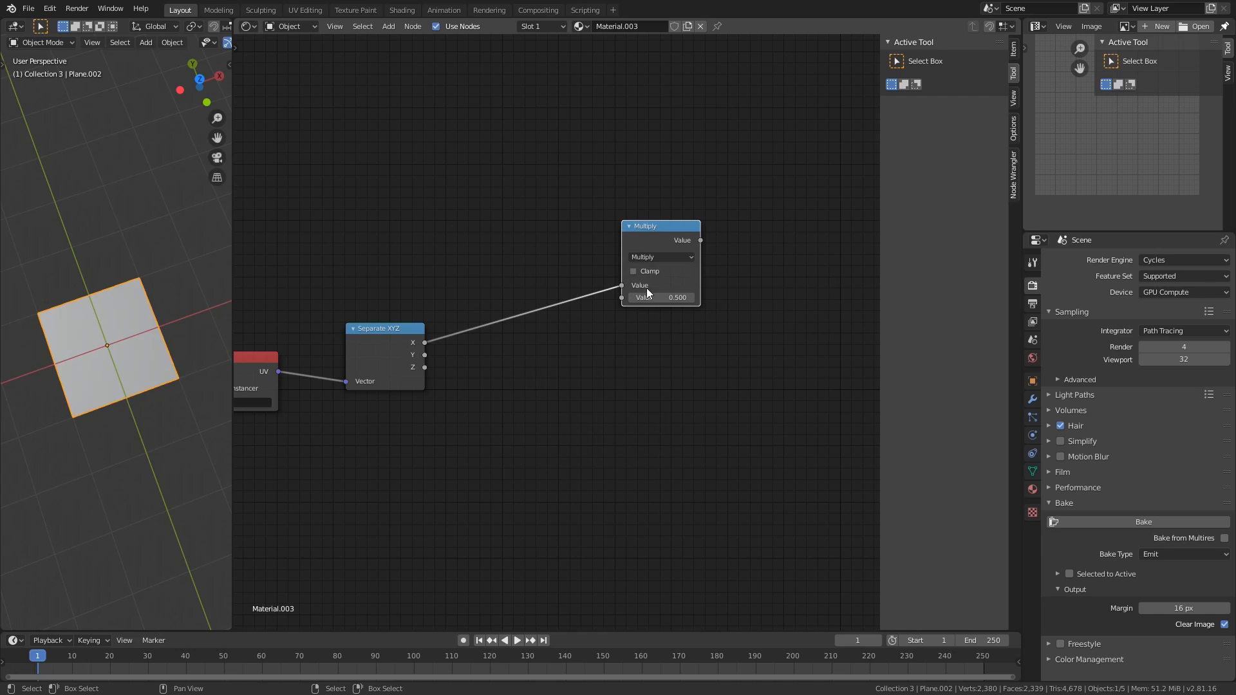
Set the Multiply node's second value to 2*pi (6.283)
click(665, 298)
text(2*tp)
key(BackSpace)
key(BackSpace)
text(p)
click(655, 300)
click(671, 315)
Spread the Separate XYZ and Multiply nodes apart to free up space between and below them
drag(647, 239, 657, 303)
drag(409, 336, 421, 281)
drag(675, 312, 700, 265)
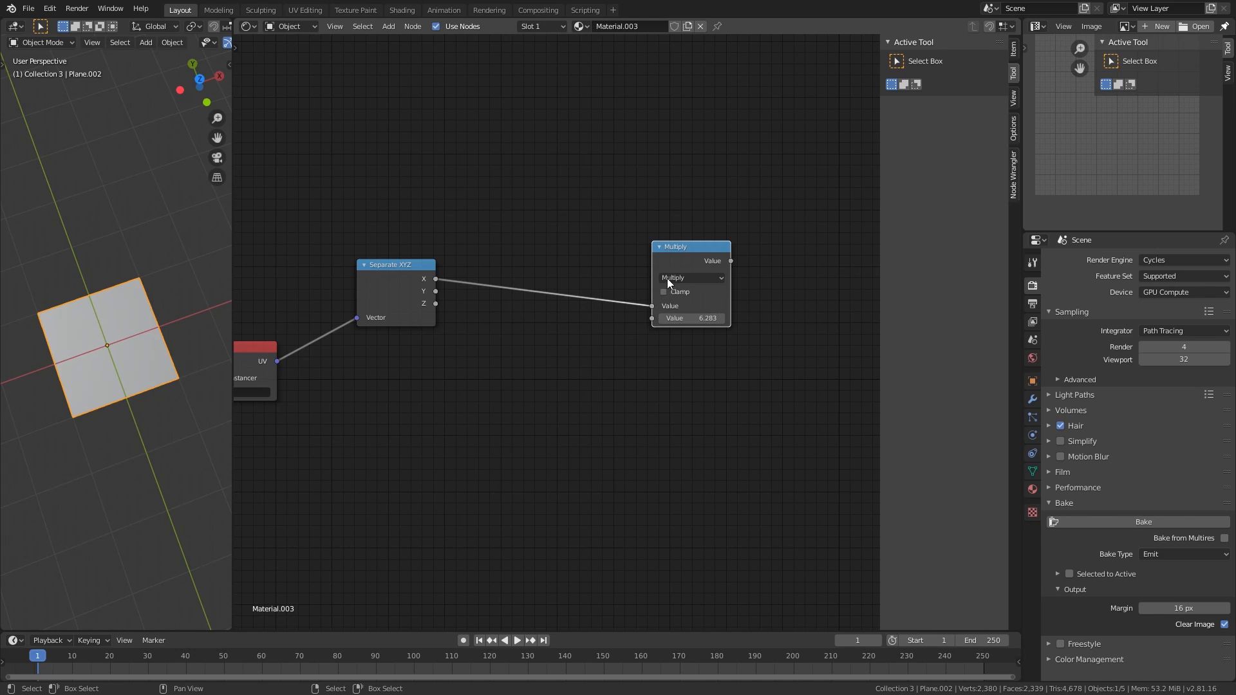
drag(687, 260, 725, 230)
Duplicate the Multiply node below Separate XYZ and turn the copy into an Arcsine node with a value of 1
key(shift+d)
click(455, 412)
middle_drag(526, 399, 566, 363)
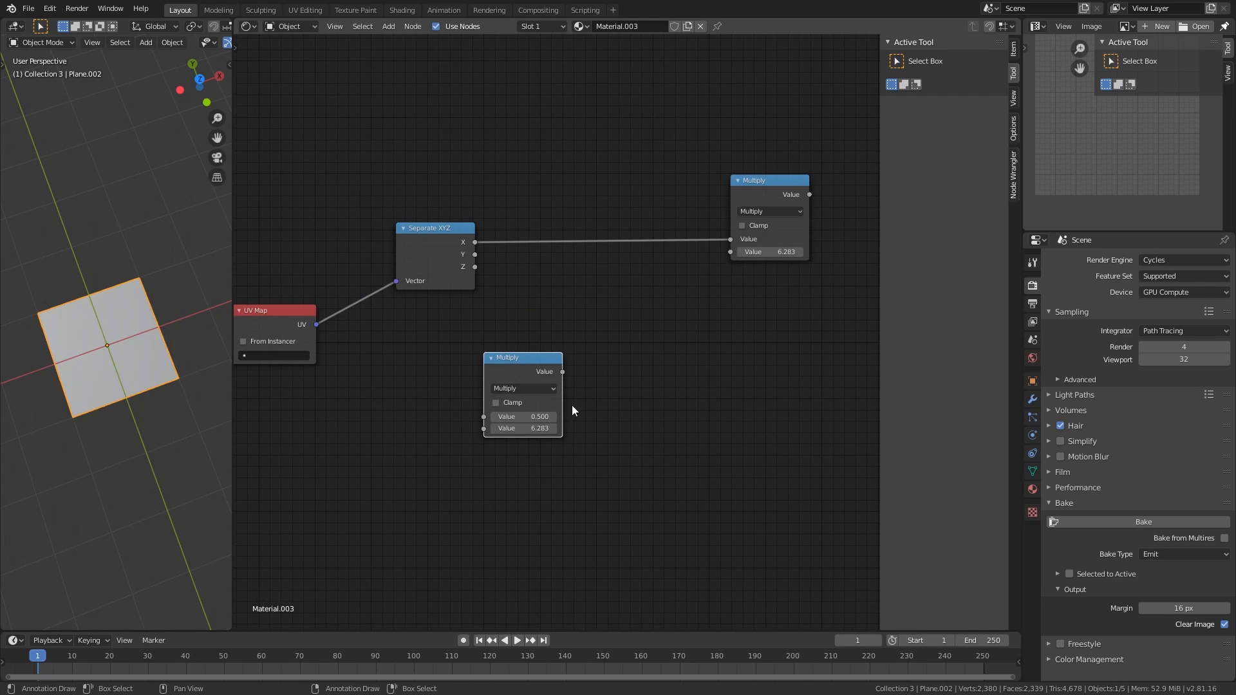
click(534, 389)
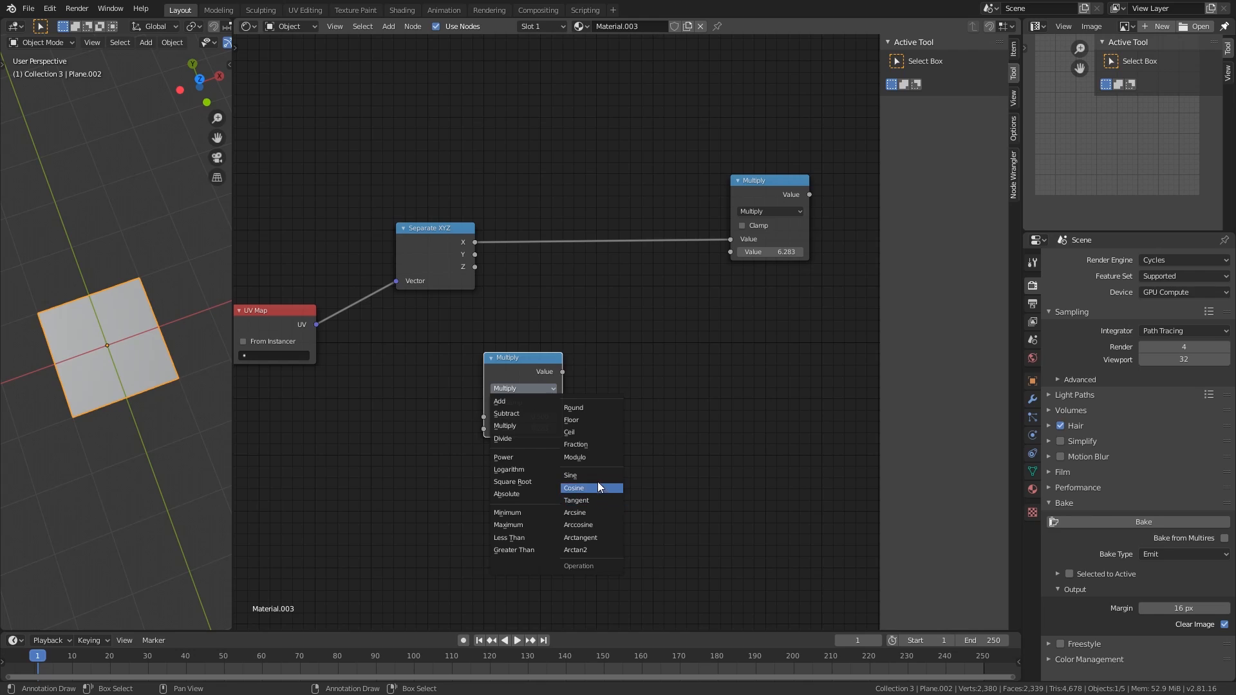
click(597, 511)
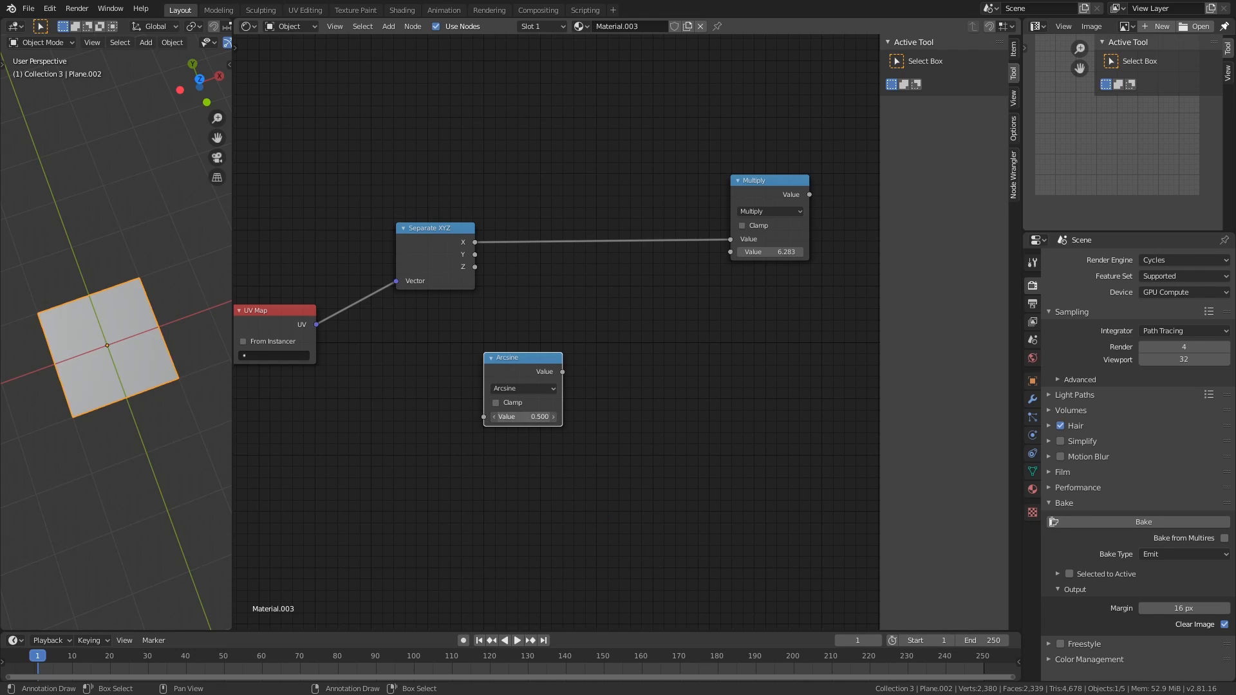
click(540, 417)
text(1)
key(Return)
drag(552, 407, 527, 411)
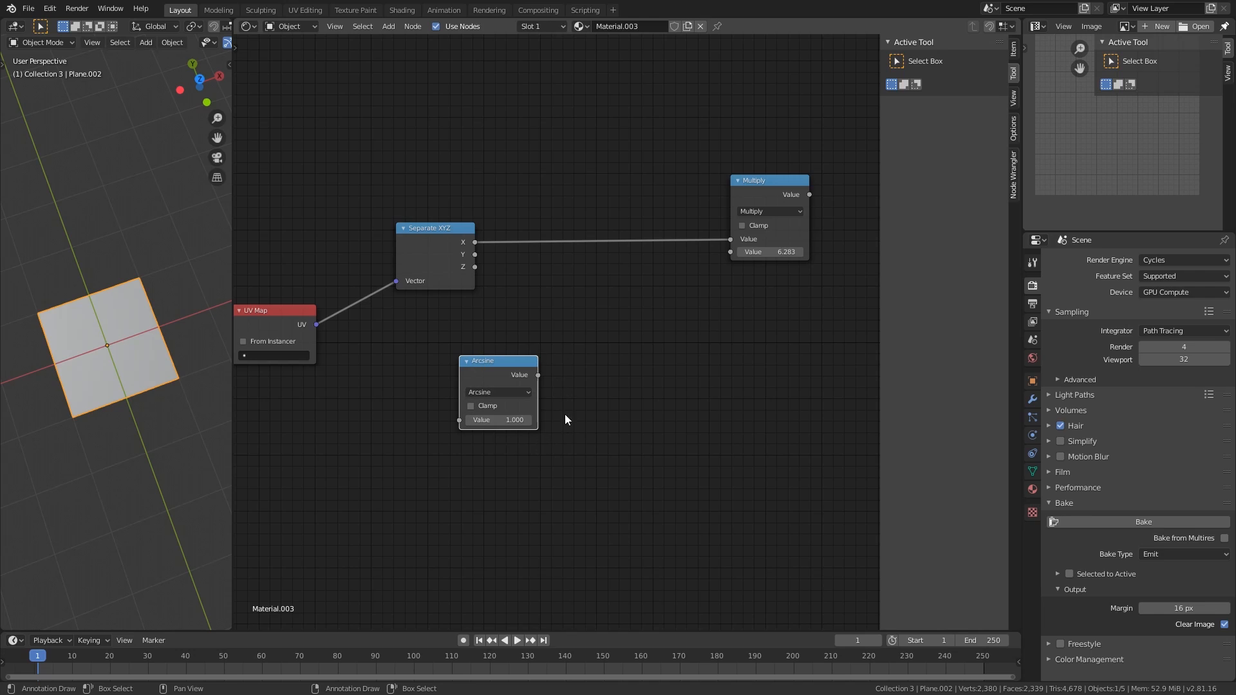
drag(491, 378, 428, 420)
Duplicate the Arcsine node, feed the original's result into the copy, and make the copy a Multiply by 4
key(shift+d)
click(649, 376)
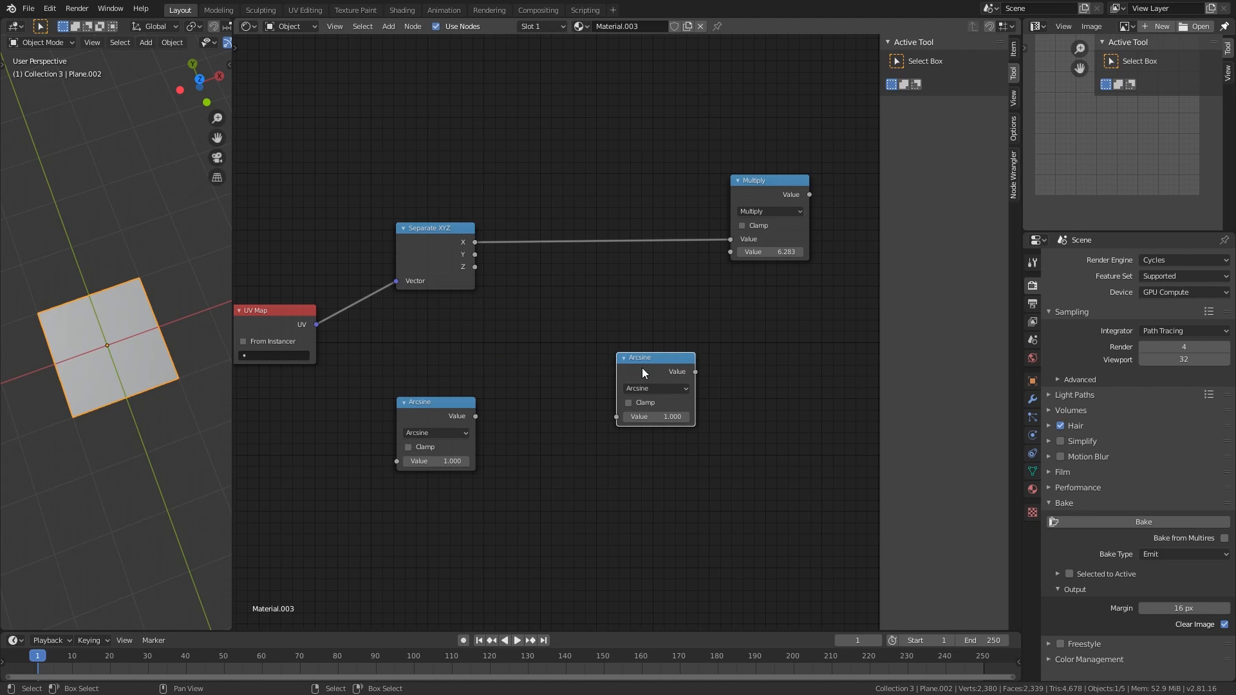
alt+right_drag(428, 418, 660, 399)
click(670, 389)
click(665, 427)
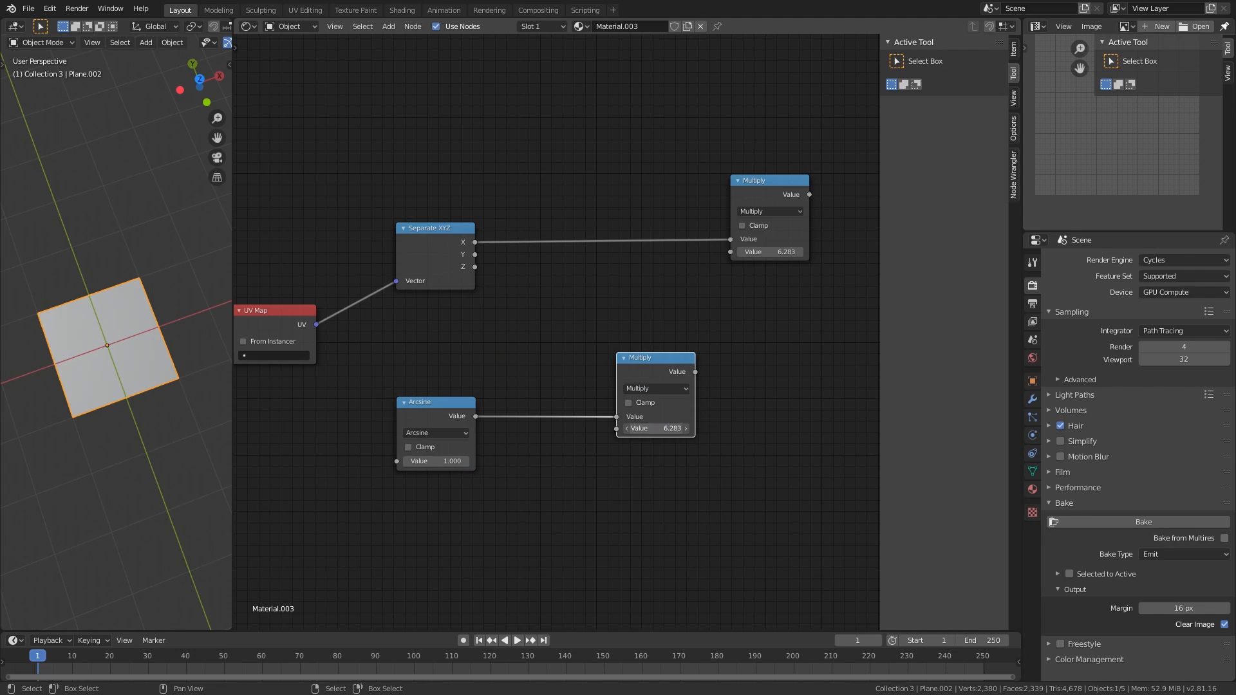
drag(672, 376, 617, 392)
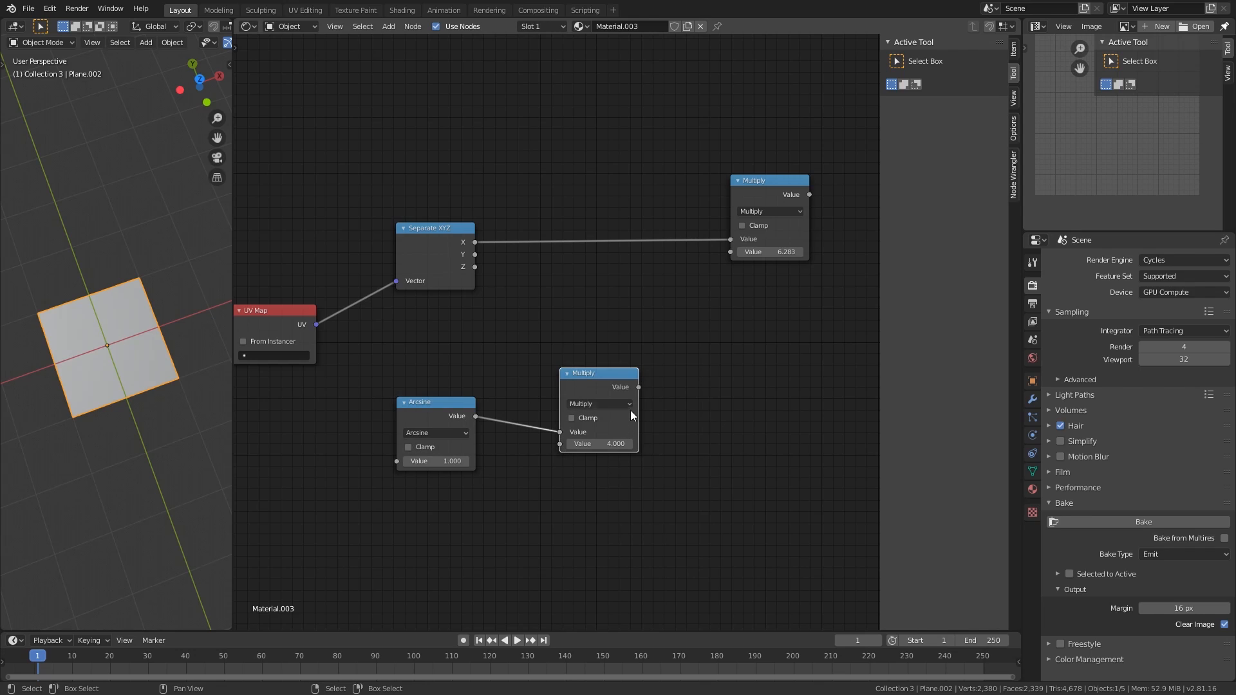
Connect the arcsine product to the second value of the X Multiply node and tidy the node positions
alt+right_drag(631, 411, 786, 214)
drag(630, 383, 626, 390)
drag(757, 186, 745, 208)
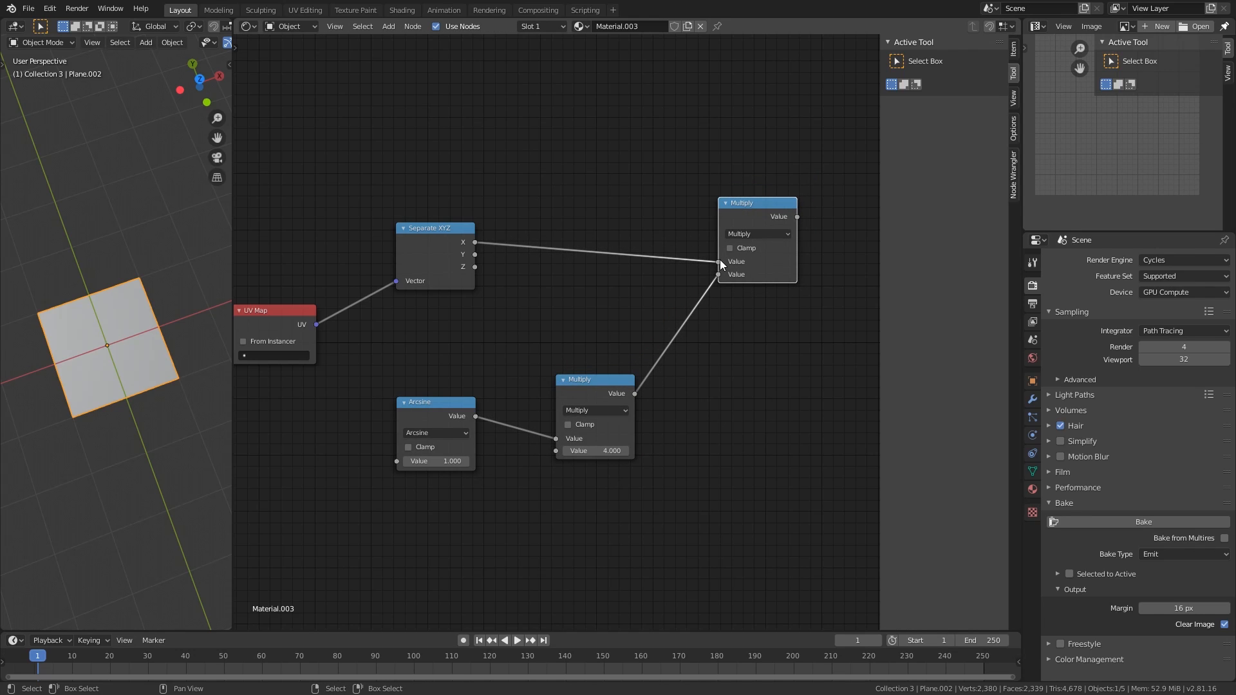
drag(441, 406, 475, 394)
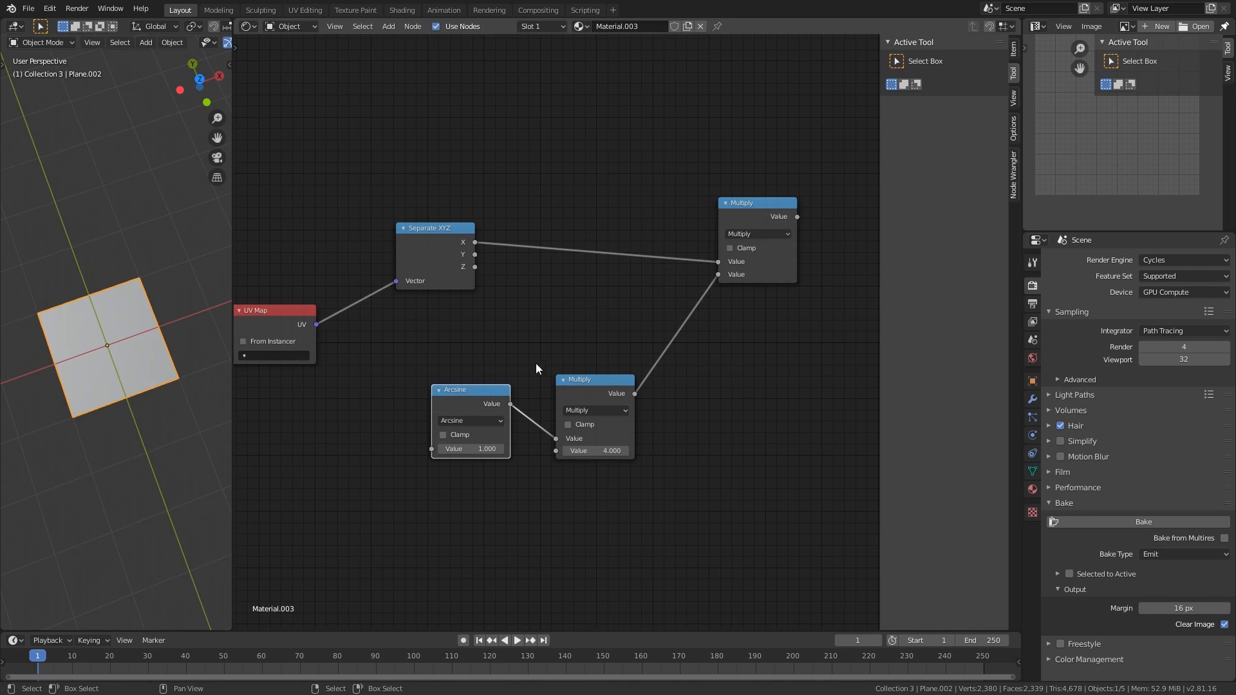
Add a Frame node and place the Arcsine node and its Multiply by 4 node inside it
key(shift+a)
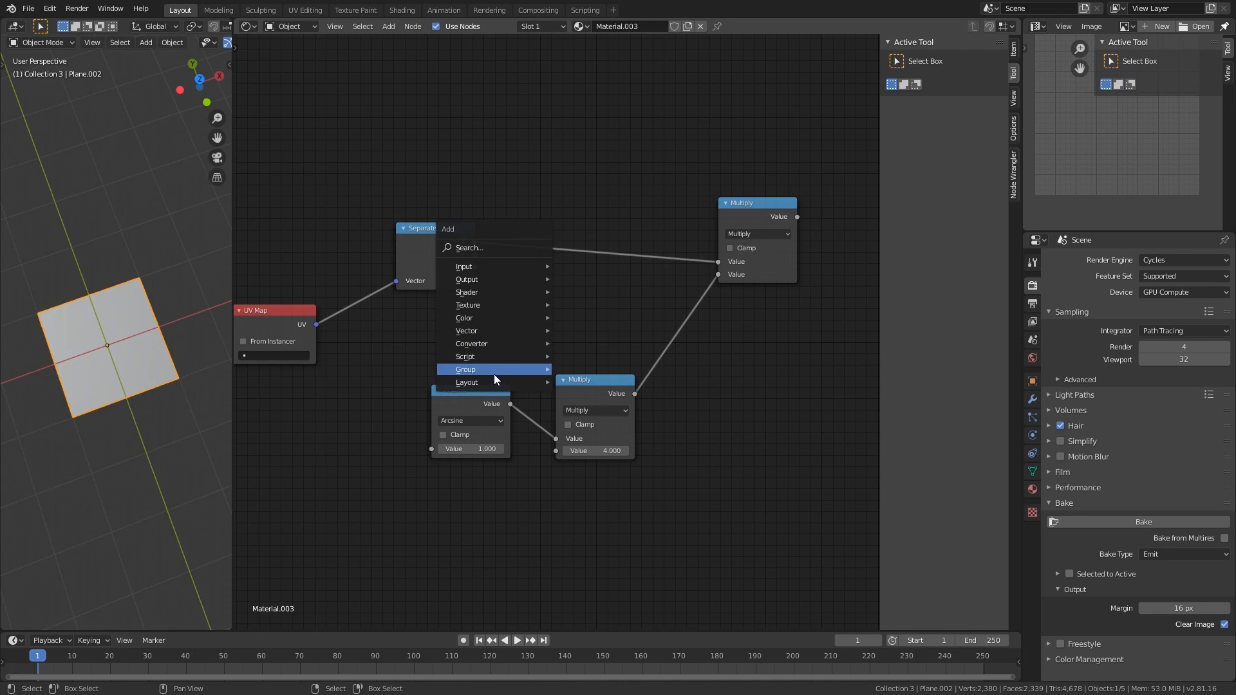
mouse_move(493, 381)
click(604, 380)
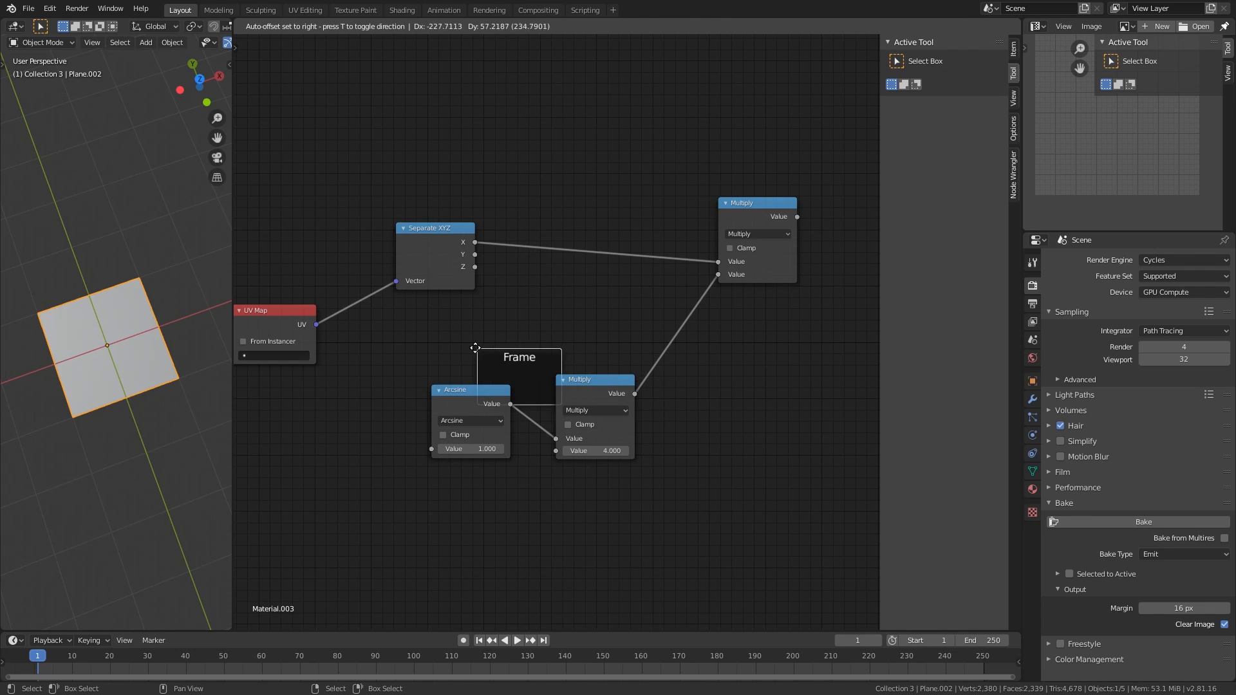
click(434, 327)
click(484, 393)
shift+click(603, 382)
key(g)
click(486, 366)
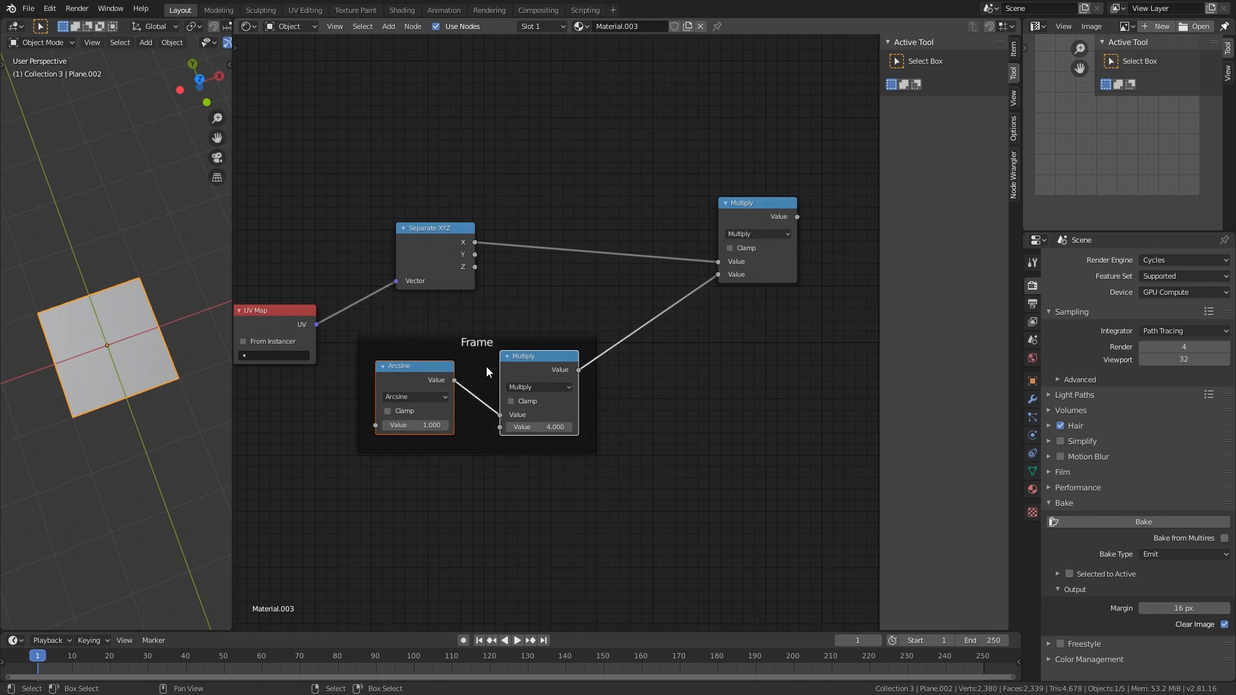
drag(487, 367, 534, 379)
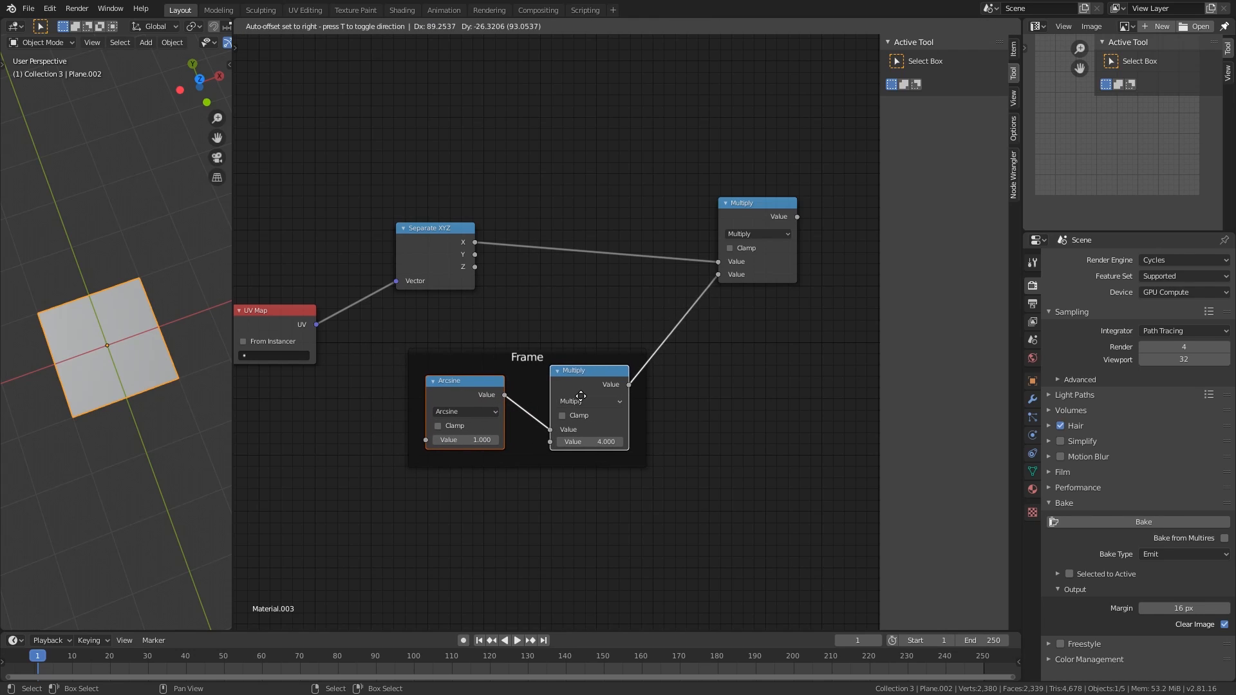
Label the frame around the Arcsine and Multiply nodes "2 Pi"
click(1013, 49)
click(949, 100)
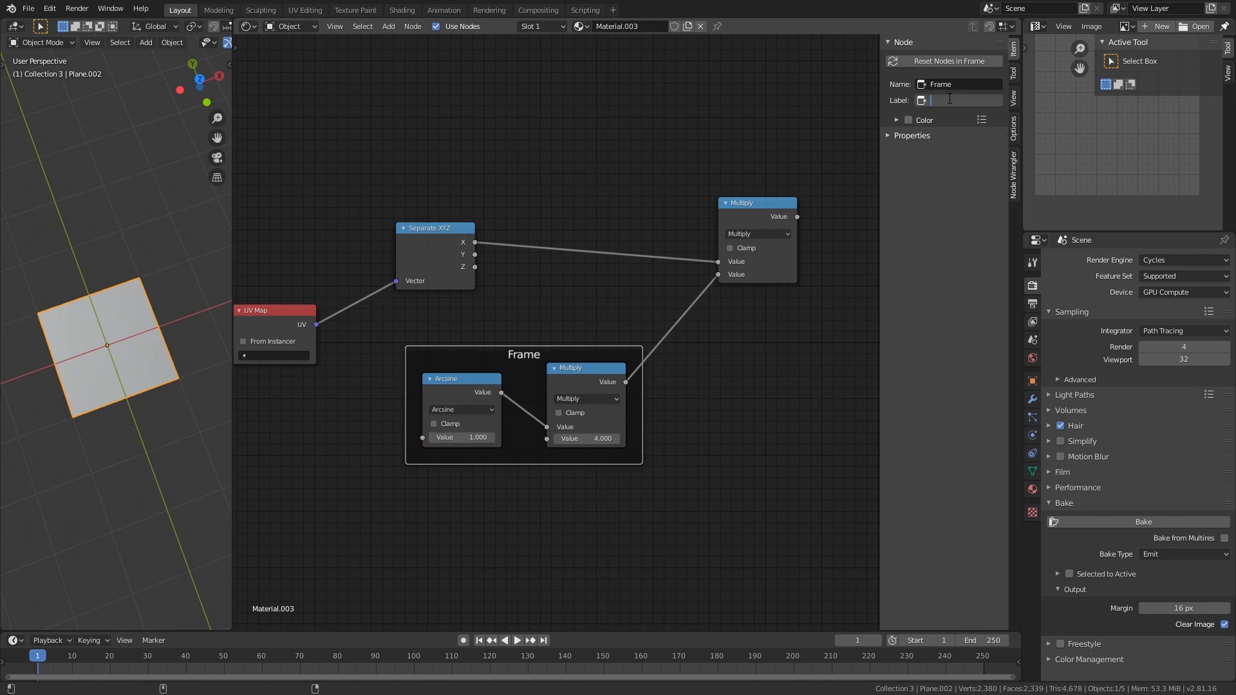
text(2 Pi)
key(Return)
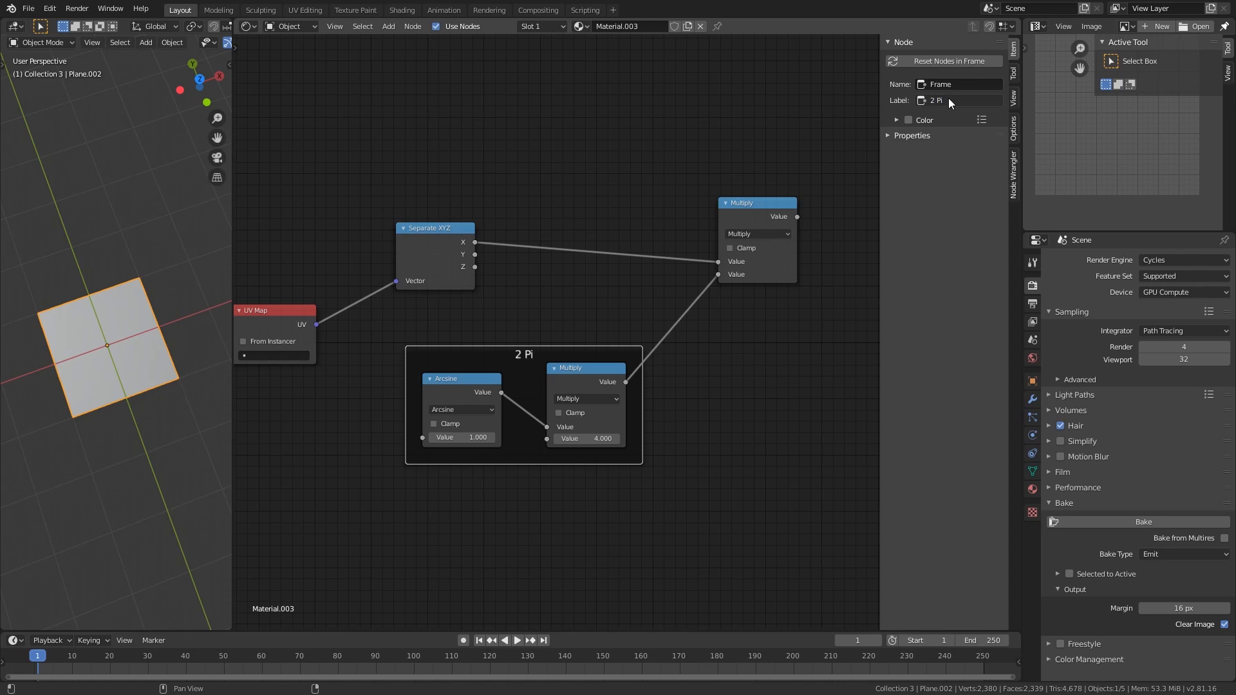
drag(576, 357, 558, 362)
Switch the 3D viewport to rendered shading and preview the X Multiply node's output through a Viewer on the plane
middle_drag(652, 355, 572, 368)
scroll(573, 369, down, 2)
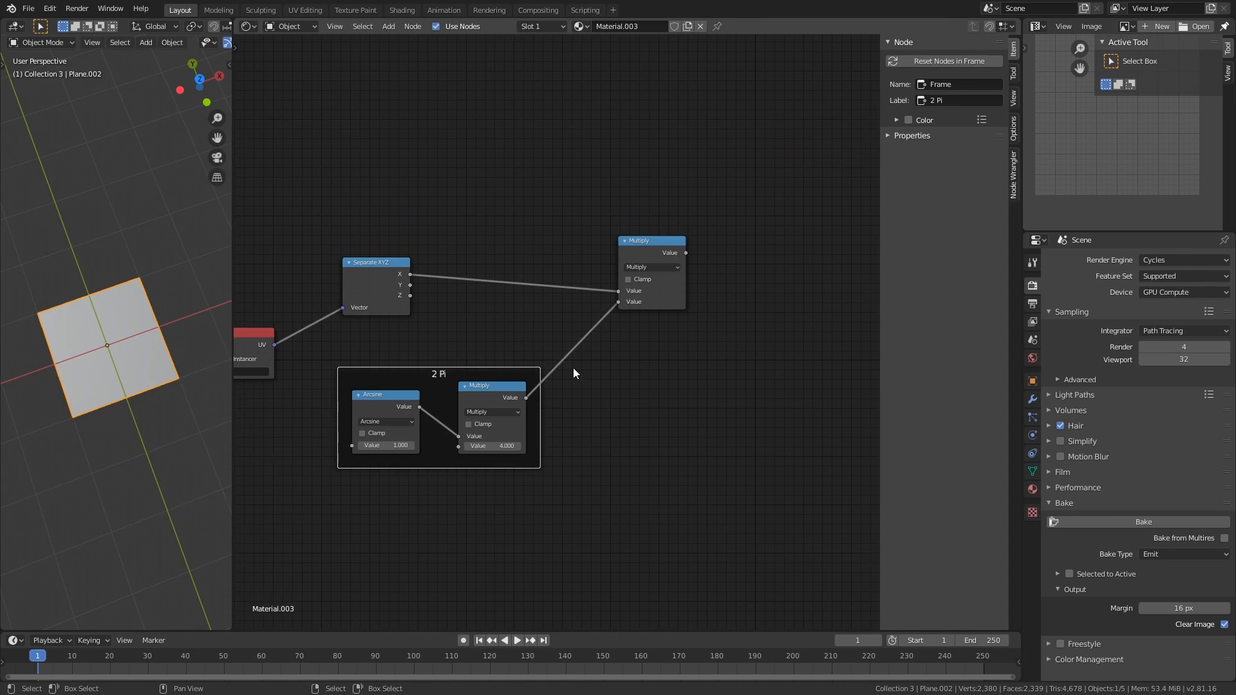
mouse_move(653, 243)
mouse_down()
mouse_move(680, 244)
mouse_move(668, 240)
mouse_up()
middle_drag(691, 277, 677, 283)
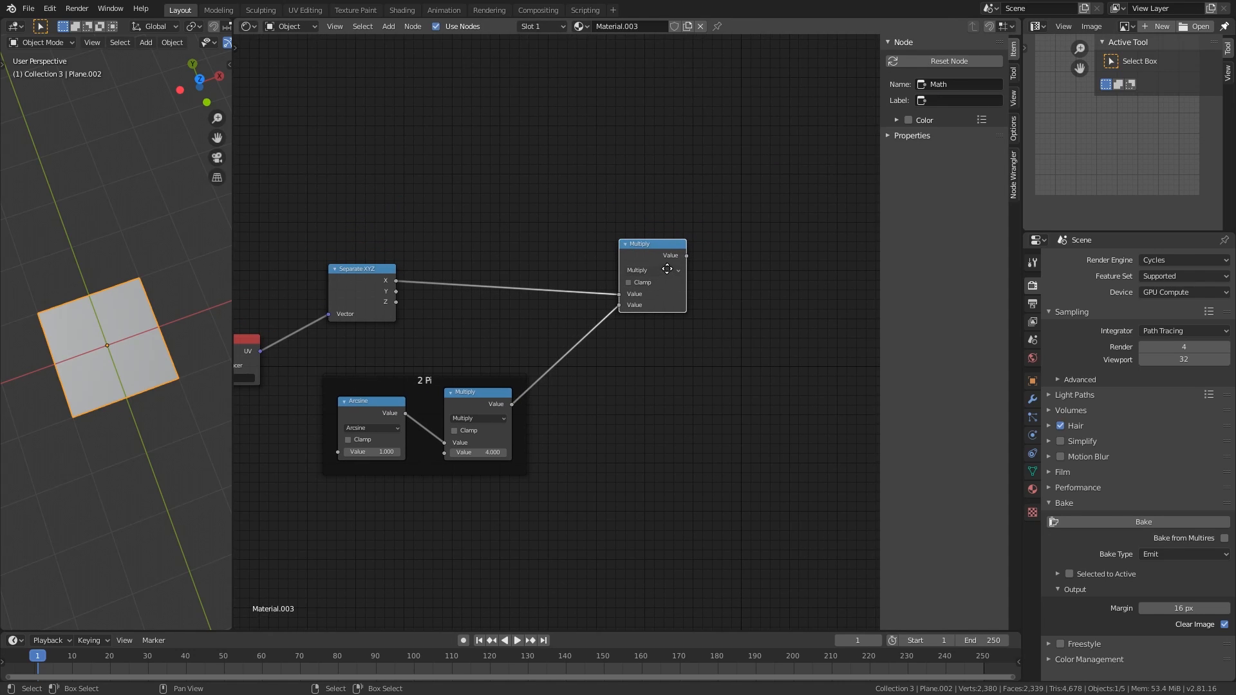
key(z)
click(130, 272)
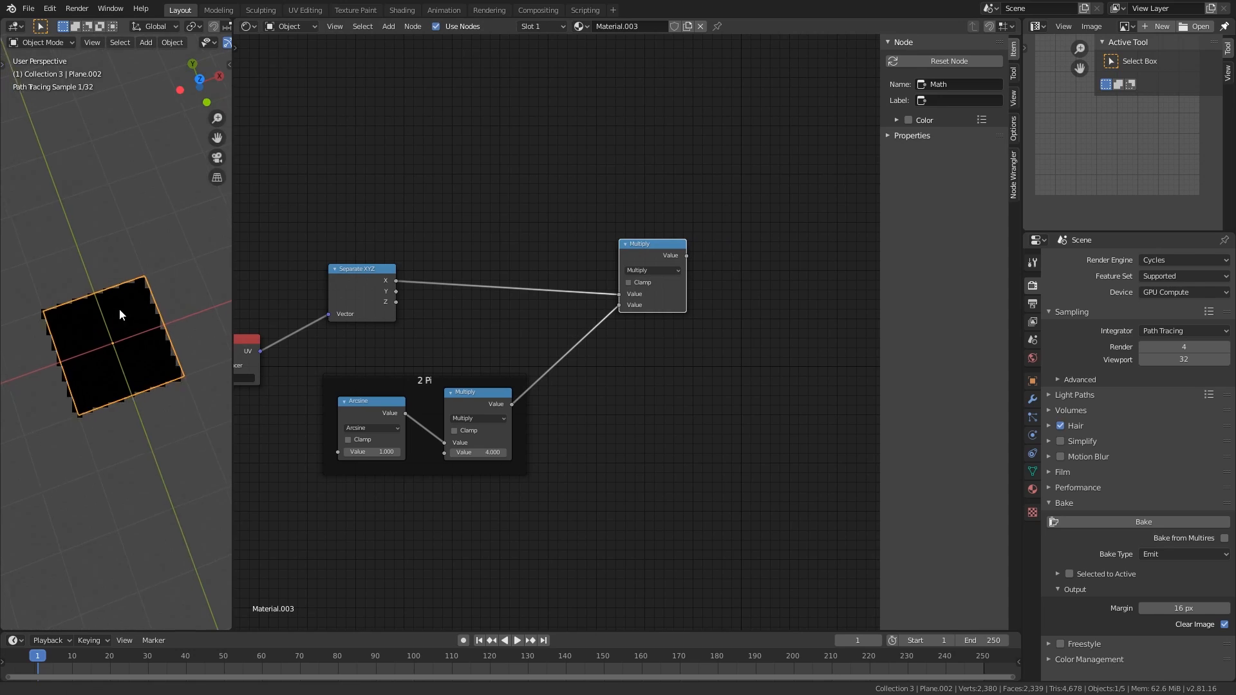
ctrl+shift+click(670, 258)
Hide the 3D viewport overlays and examine the gradient rendered across the plane
scroll(95, 329, up, 3)
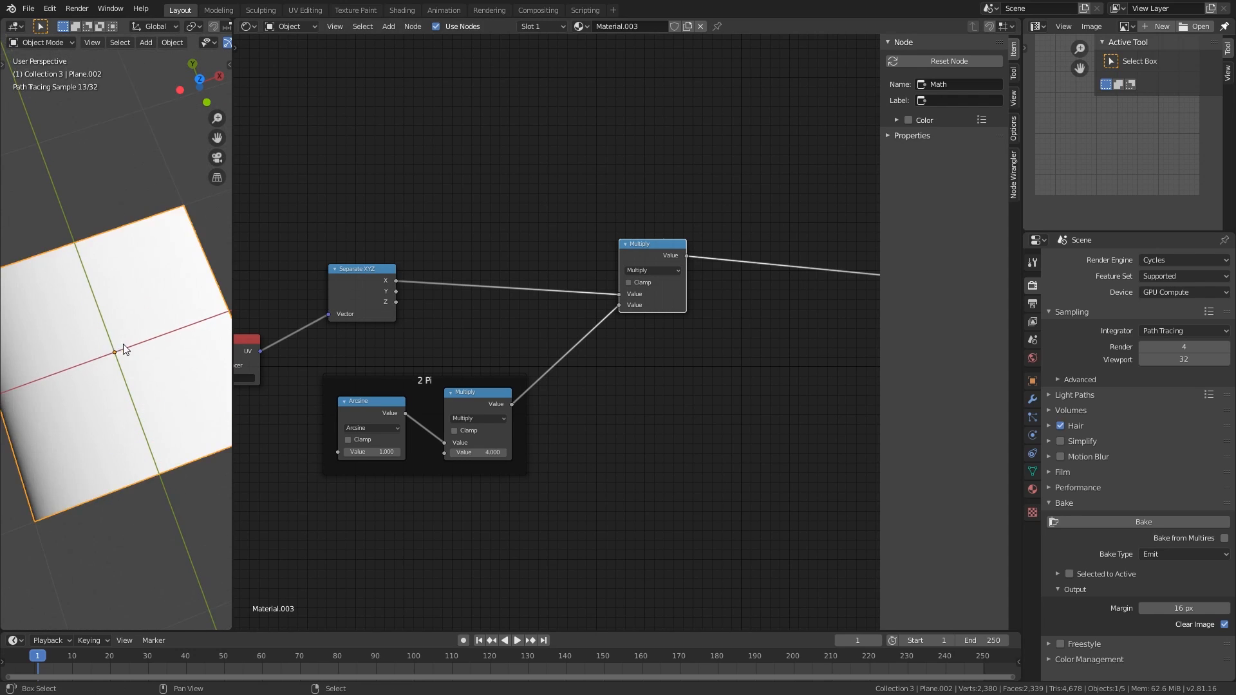
scroll(163, 352, up, 2)
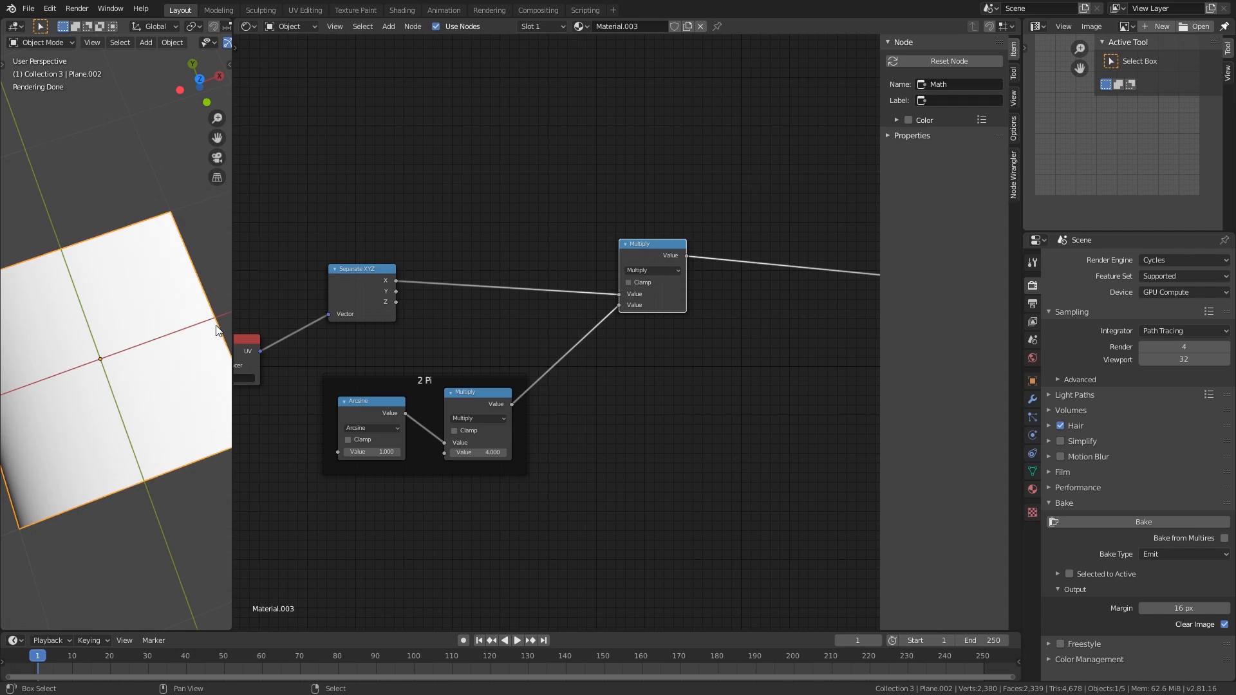
key(shift+alt+z)
scroll(165, 353, down, 2)
middle_drag(673, 285, 666, 287)
drag(667, 283, 662, 282)
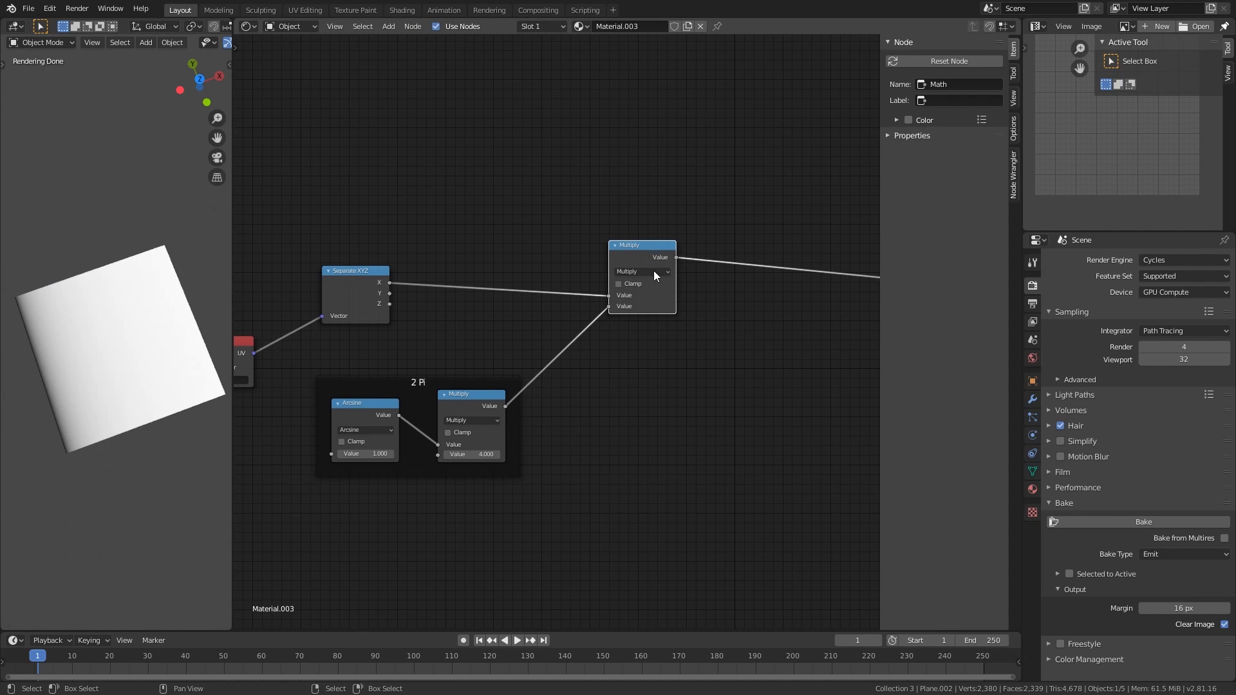
Duplicate the X Multiply node, set the copy's operation to Cosine, and feed it from the Multiply output
middle_drag(714, 229, 438, 267)
key(shift+d)
click(488, 215)
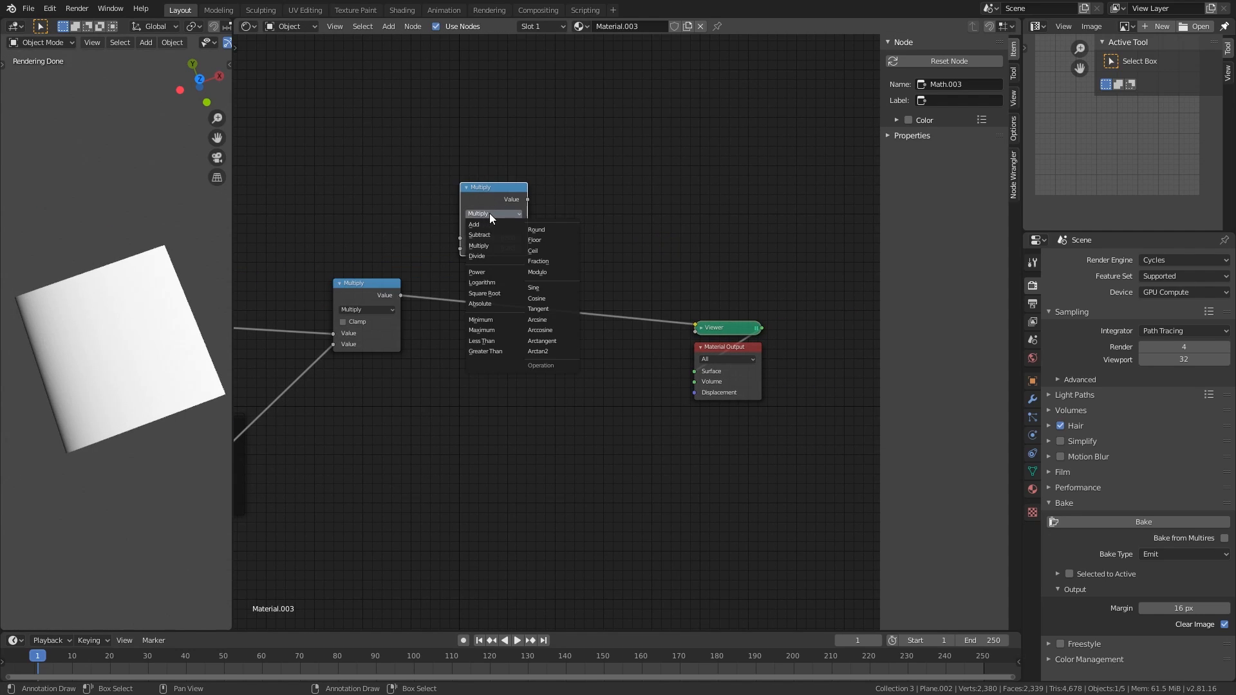
click(547, 300)
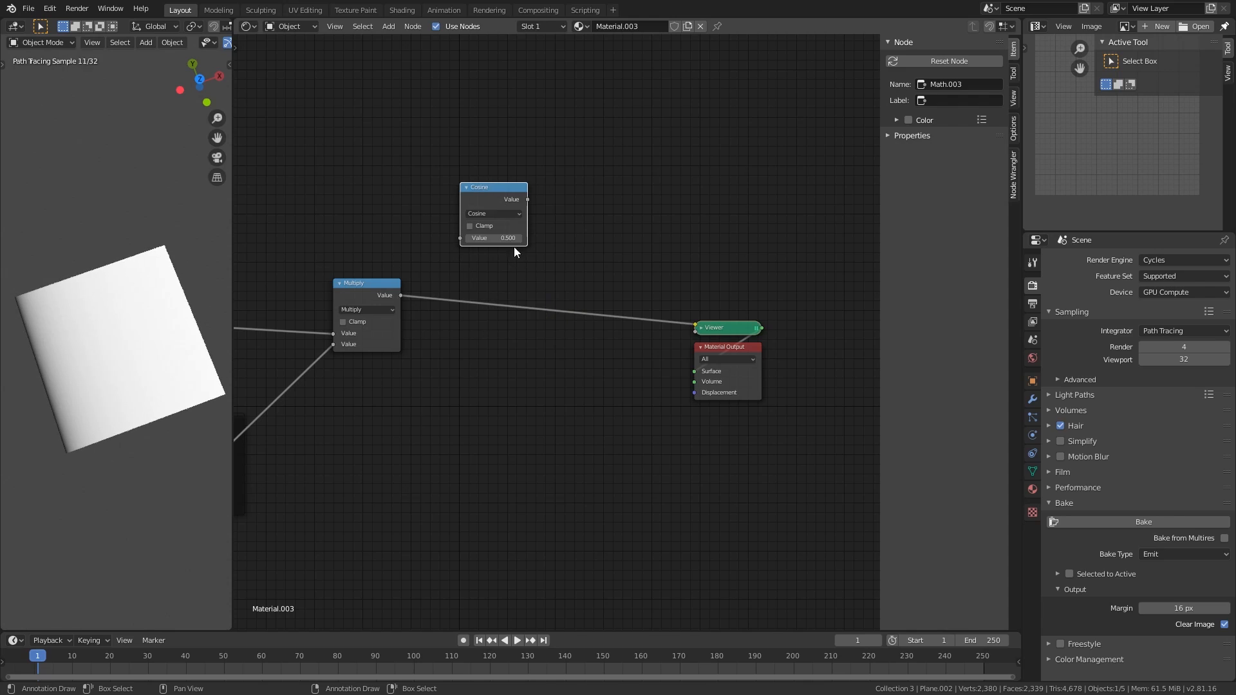
drag(460, 238, 400, 295)
drag(506, 200, 511, 202)
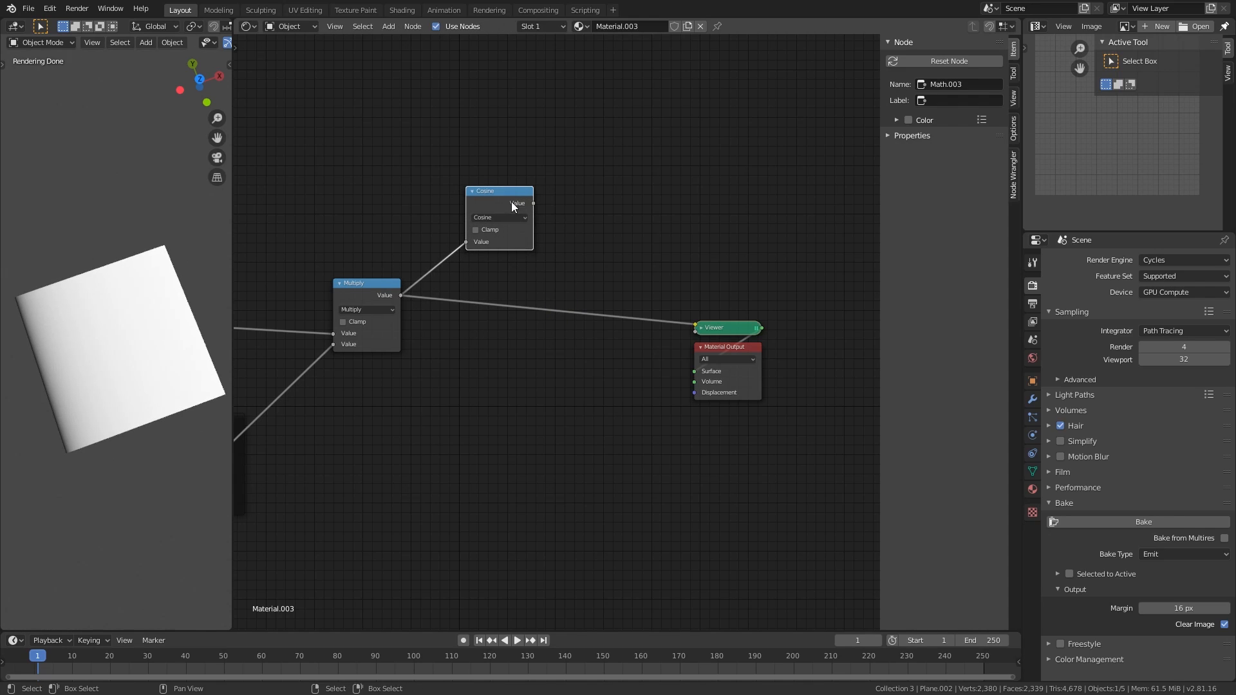
Duplicate the Cosine node as a Sine node fed by the Multiply output, and cut the Multiply link to the Viewer
key(shift+d)
click(509, 345)
click(503, 360)
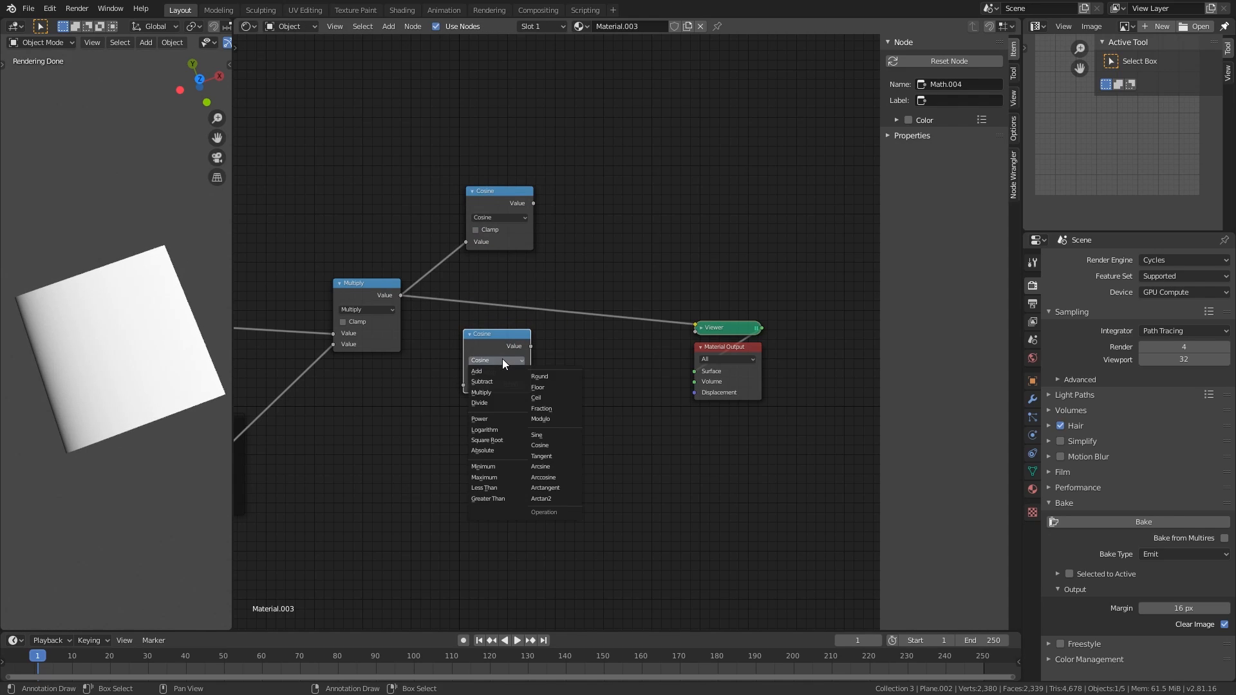
click(542, 435)
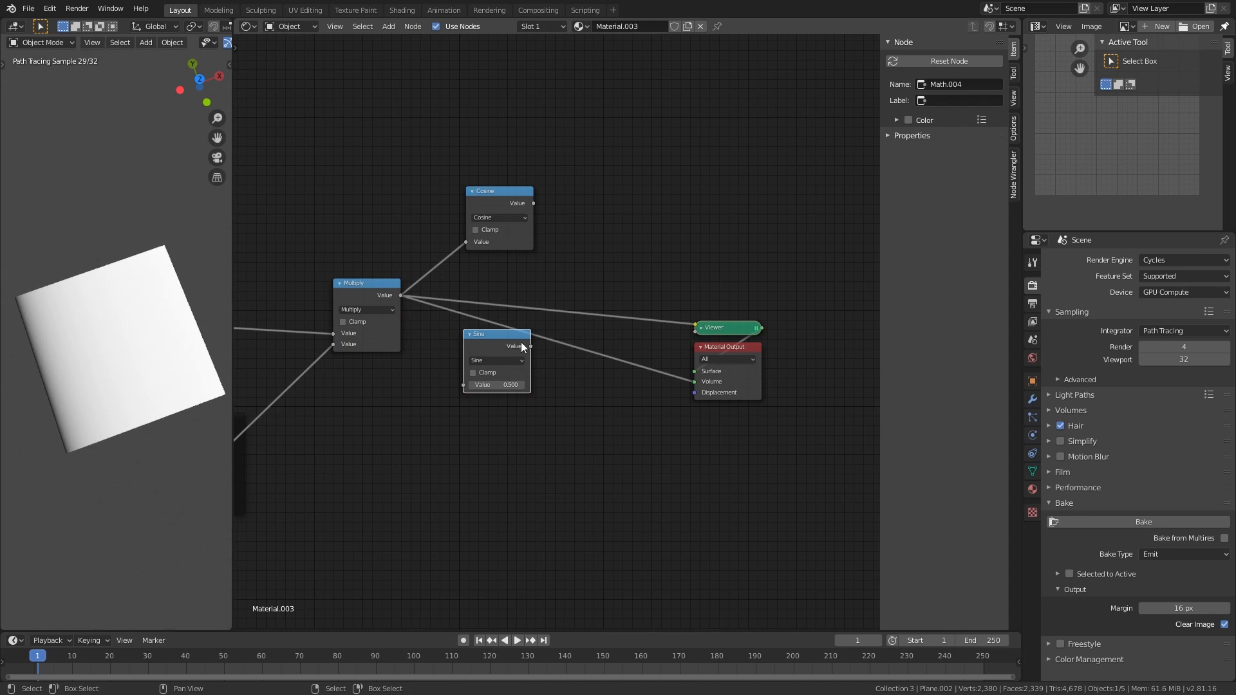
ctrl+right_drag(626, 288, 449, 321)
drag(401, 294, 463, 385)
middle_drag(563, 353, 558, 369)
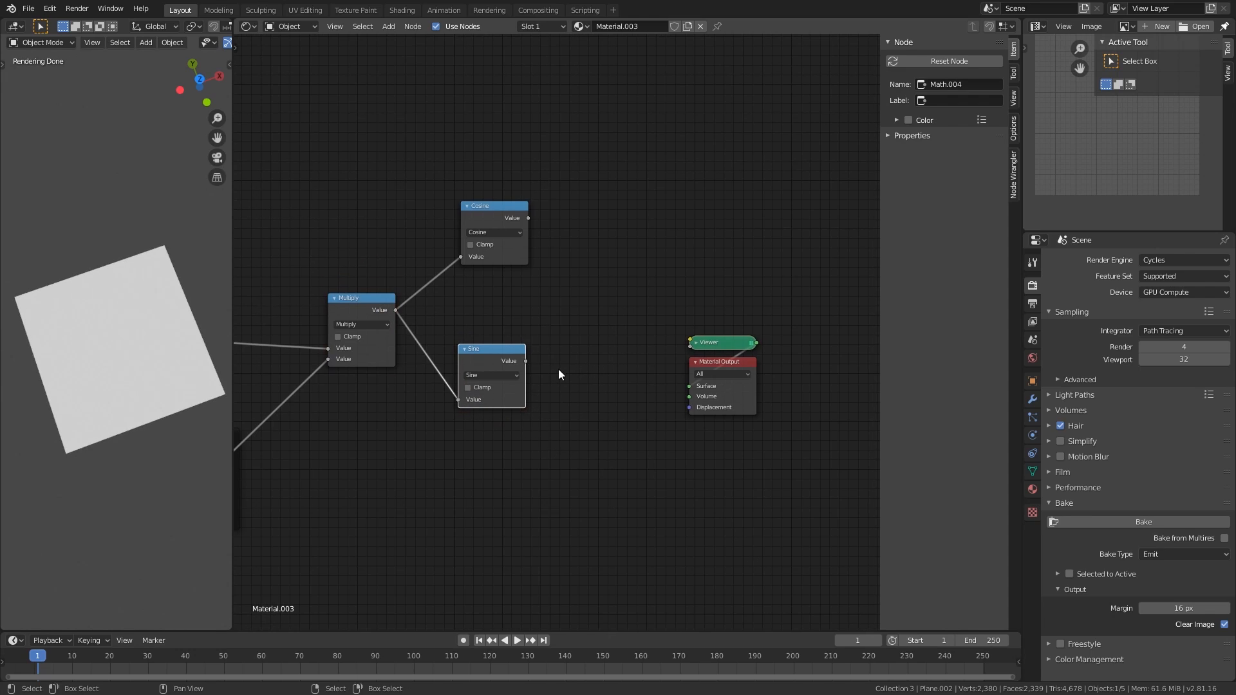
Preview the Cosine output and the Sine output on the plane through the Viewer
ctrl+shift+click(492, 213)
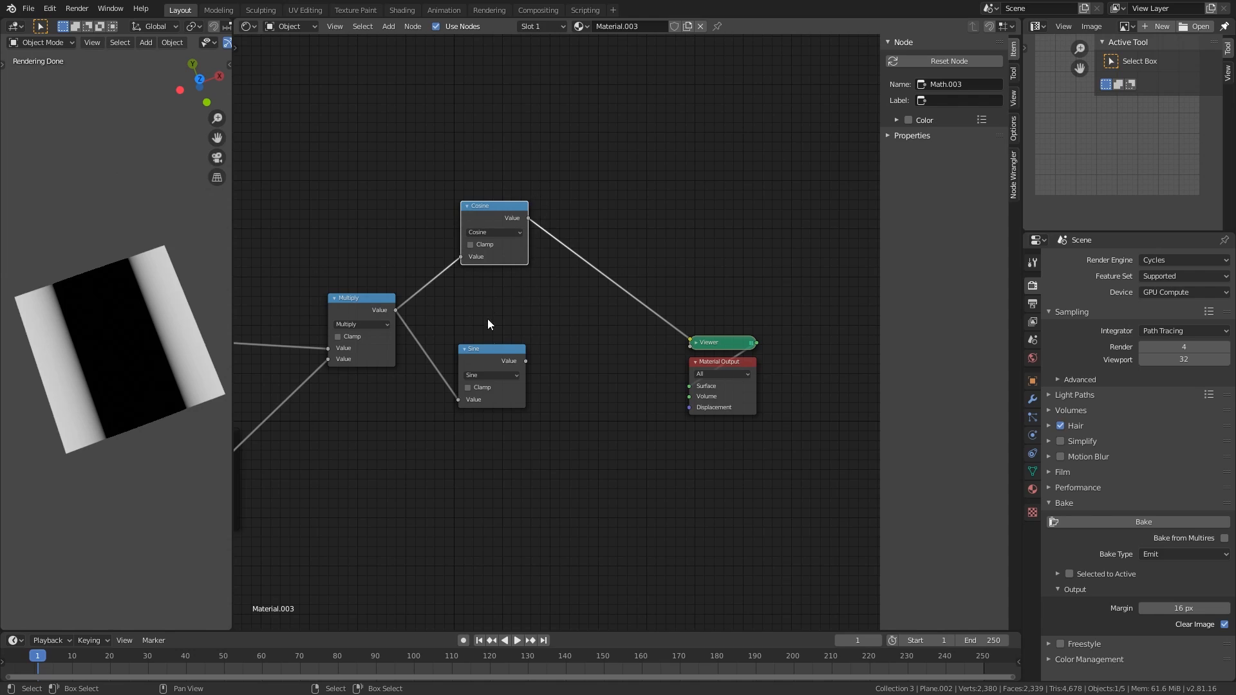
ctrl+shift+click(511, 359)
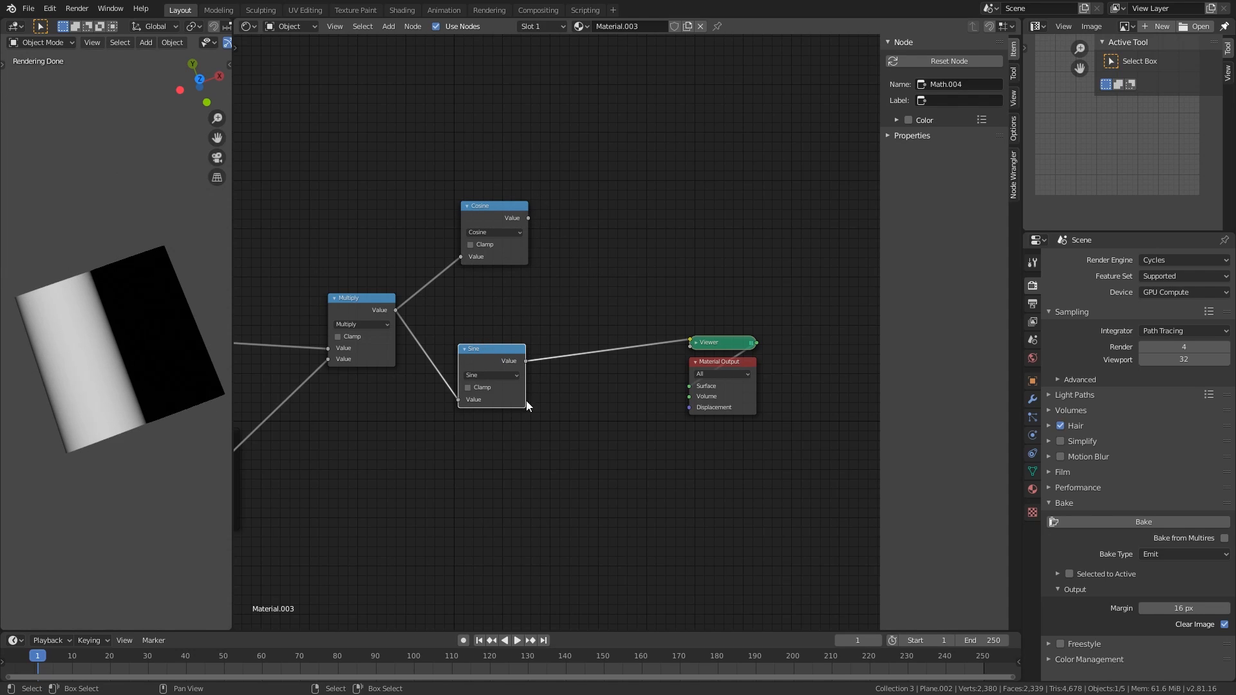
middle_drag(515, 356, 534, 389)
Label the Cosine node "X" and the Sine node "Z"
click(511, 236)
click(947, 100)
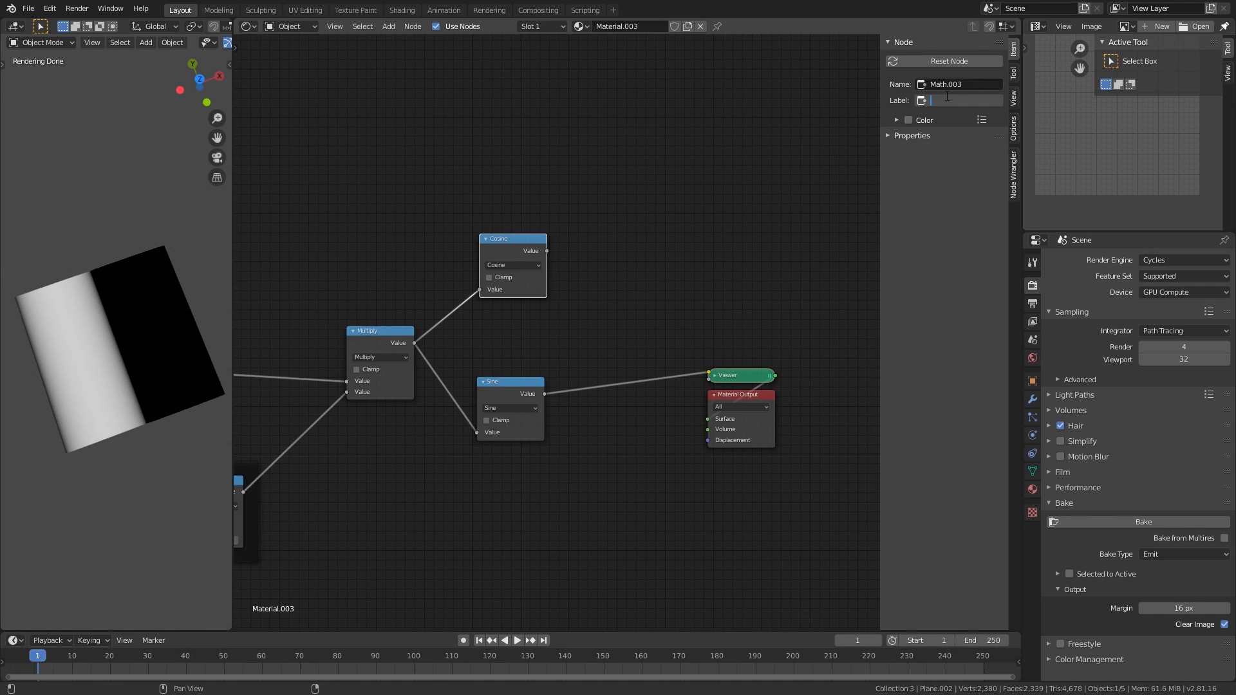
text(X)
key(Return)
click(508, 384)
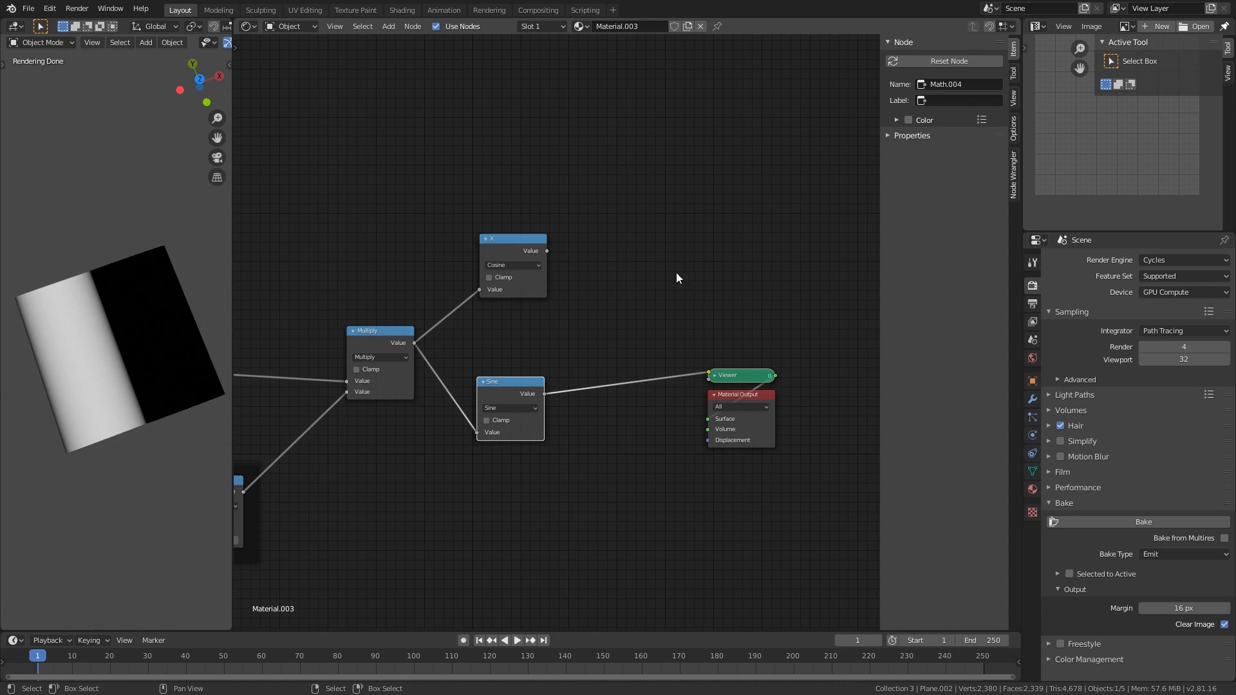
click(959, 99)
text(Z)
key(Return)
Move the Viewer and Material Output nodes farther from the Sine node, and adjust the Separate XYZ node's position
middle_drag(576, 349, 347, 340)
drag(446, 210, 642, 486)
key(g)
click(743, 302)
middle_drag(522, 303, 587, 309)
drag(358, 381, 365, 353)
mouse_move(365, 353)
middle_down()
mouse_move(676, 350)
mouse_move(358, 367)
middle_up()
click(461, 358)
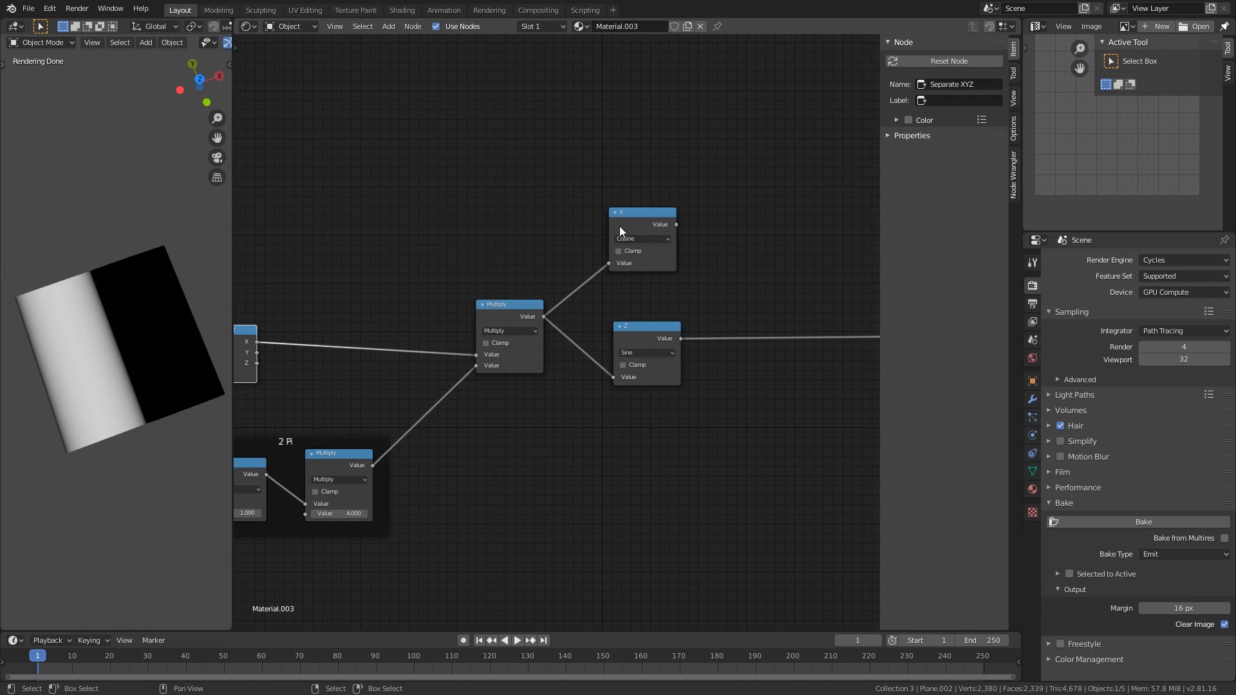
Add a Combine XYZ node and connect the Cosine output to its X input and the Sine output to its Z input
middle_drag(494, 320, 374, 330)
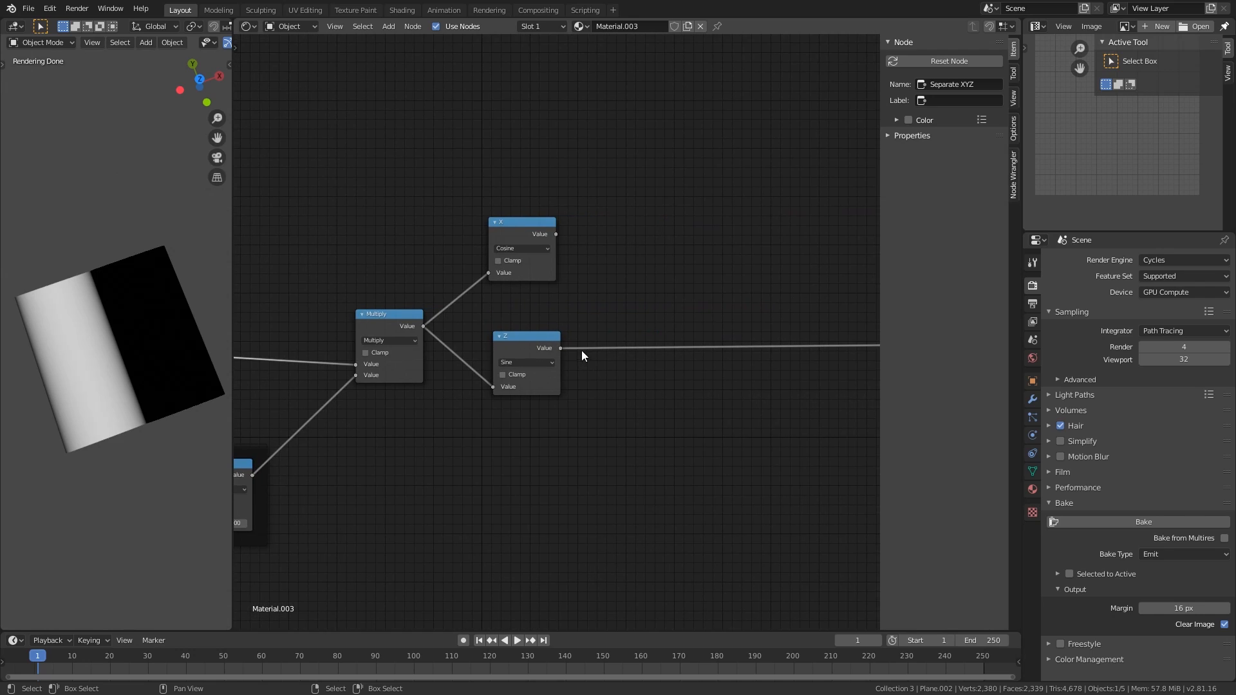
scroll(682, 248, up, 2)
key(shift+a)
mouse_move(720, 205)
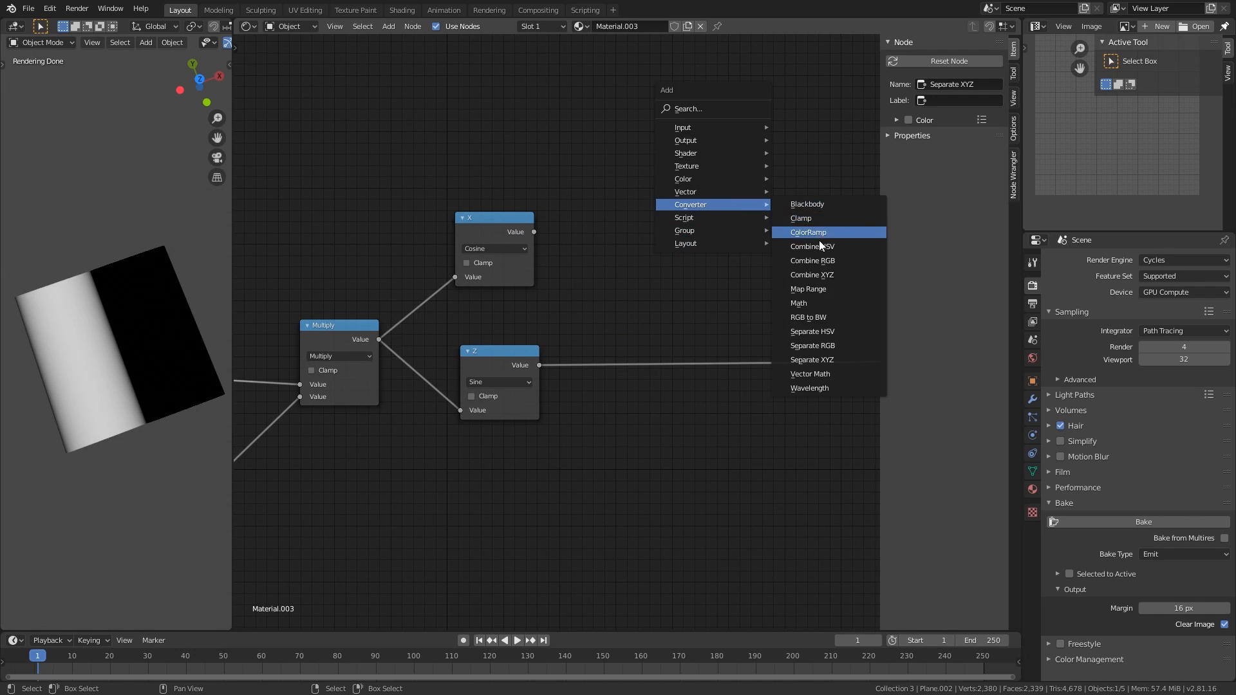
click(818, 274)
click(653, 193)
middle_drag(636, 252, 645, 271)
drag(544, 251, 661, 239)
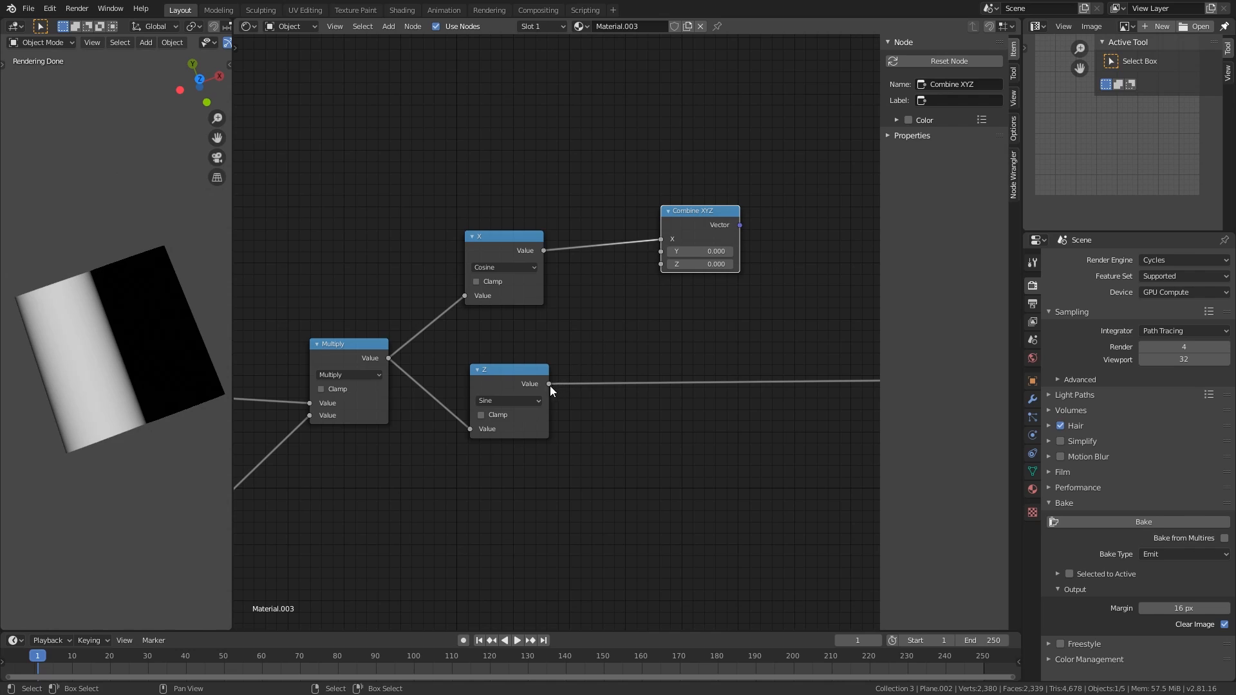
drag(549, 384, 661, 264)
drag(686, 221, 680, 254)
middle_drag(584, 311, 604, 311)
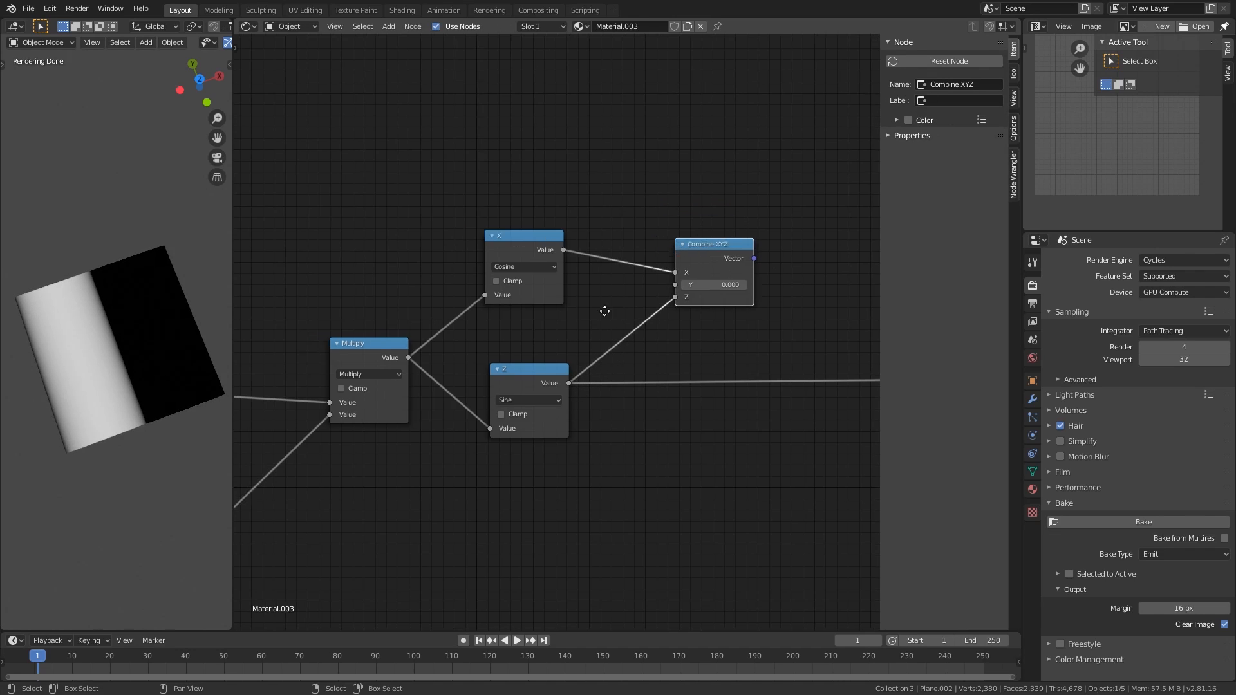
Connect the Separate XYZ node's Y output to the Combine XYZ node's Y input, and place Combine XYZ beyond the Cosine and Sine nodes
scroll(643, 296, down, 3)
drag(805, 251, 372, 299)
scroll(619, 354, up, 3)
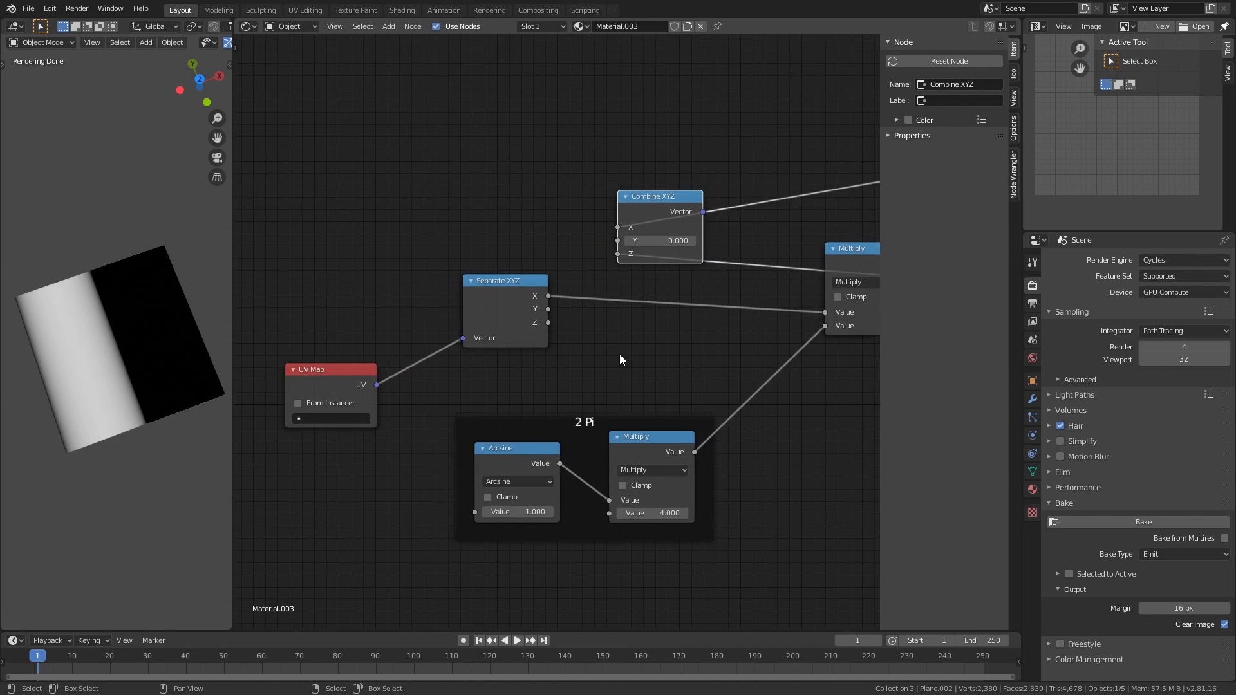
scroll(619, 359, up, 2)
middle_drag(688, 271, 669, 299)
drag(524, 325, 628, 224)
middle_drag(740, 300, 453, 378)
scroll(570, 358, down, 3)
scroll(570, 358, down, 1)
click(382, 334)
drag(382, 333, 799, 323)
middle_drag(799, 323, 471, 328)
Add a Voronoi Texture node driven by the Combine XYZ vector and preview its Distance output on the plane
scroll(542, 324, up, 2)
key(shift+a)
mouse_move(606, 267)
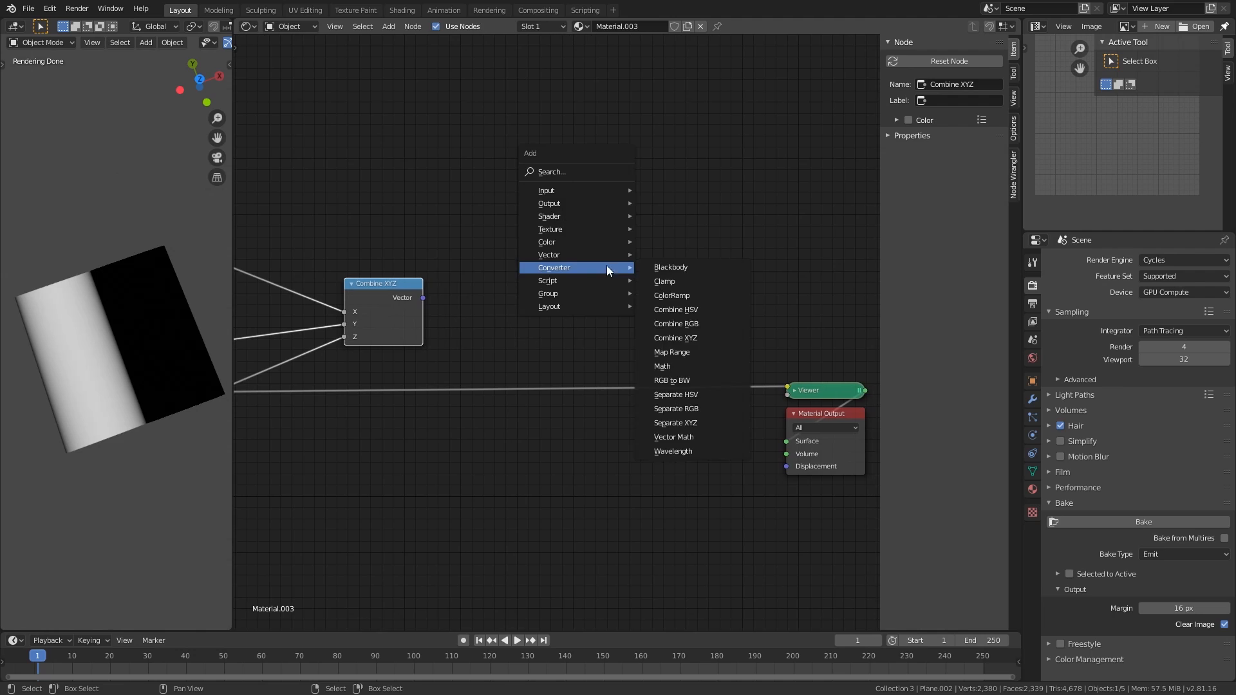
mouse_move(573, 227)
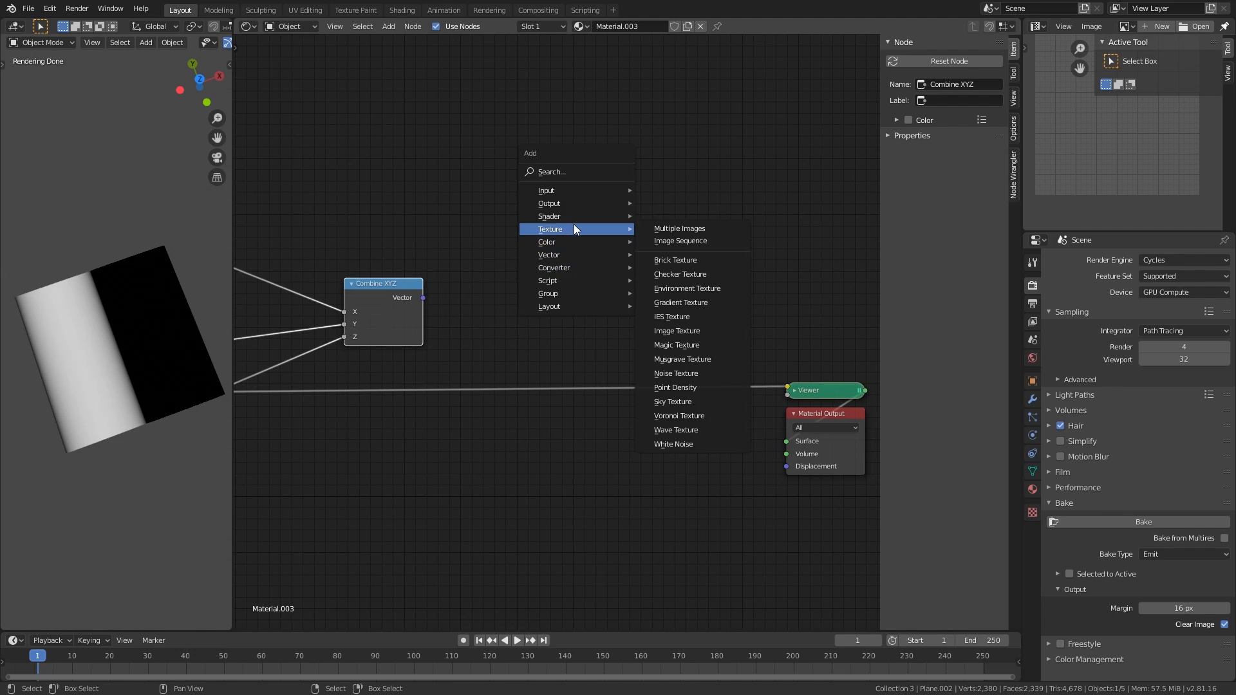
click(684, 416)
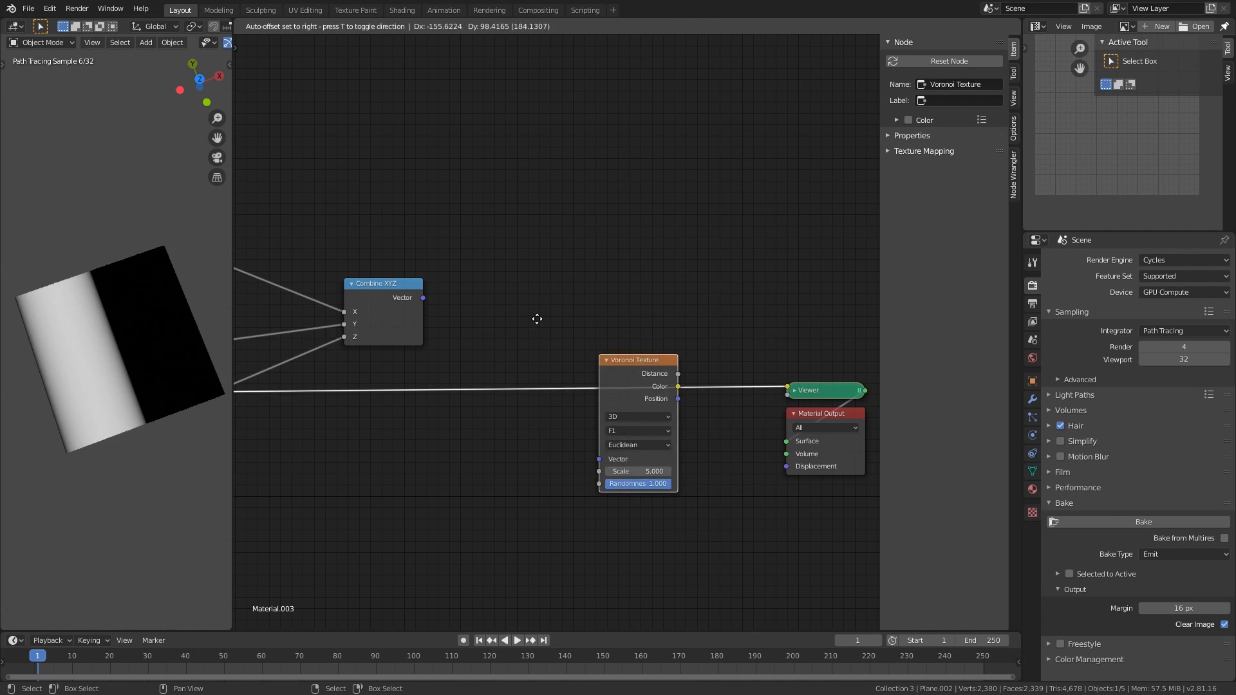
click(414, 146)
scroll(489, 318, up, 2)
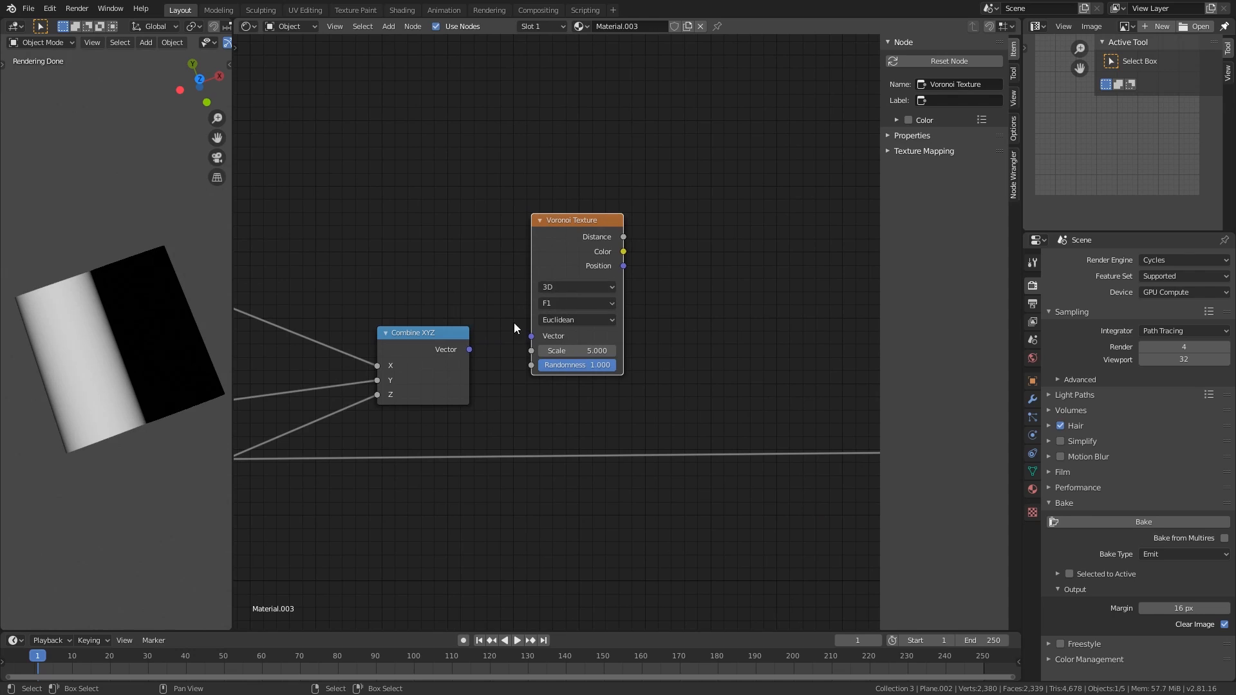
drag(470, 349, 531, 336)
drag(573, 251, 579, 267)
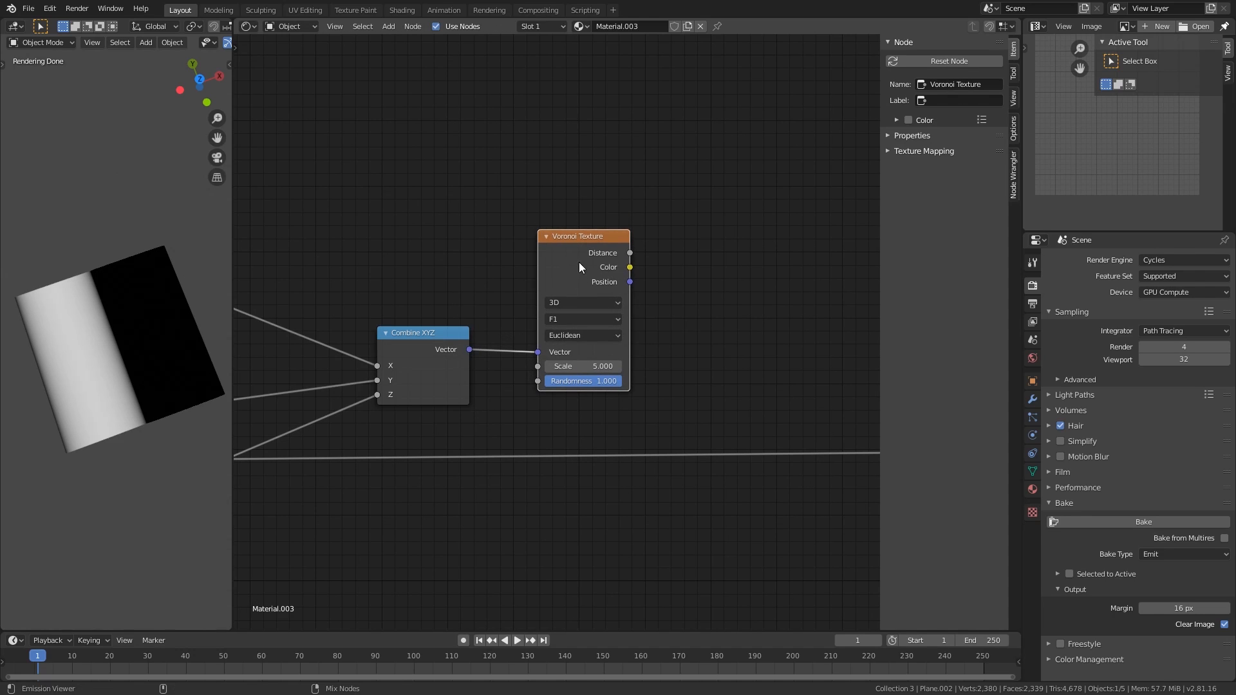
ctrl+shift+click(579, 264)
Move the UV Map node away from the Separate XYZ node to make room between them
scroll(565, 327, down, 3)
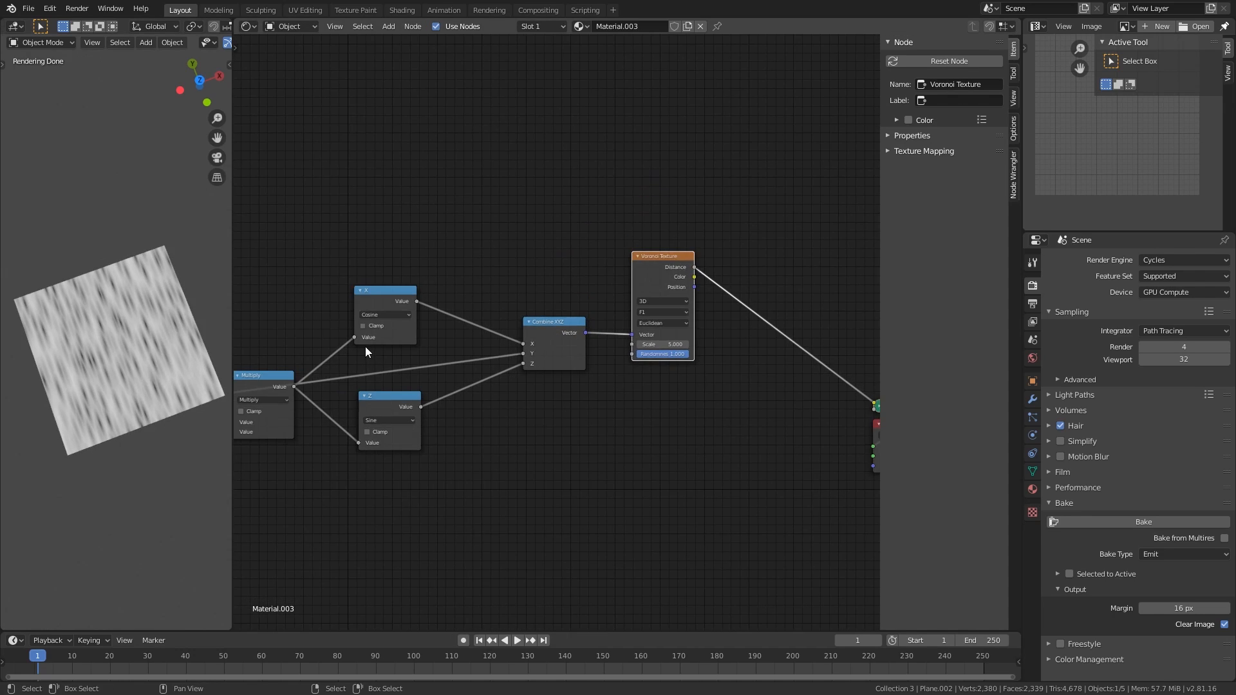
middle_drag(364, 346, 783, 318)
middle_drag(398, 368, 599, 364)
drag(530, 333, 498, 426)
key(g)
click(413, 373)
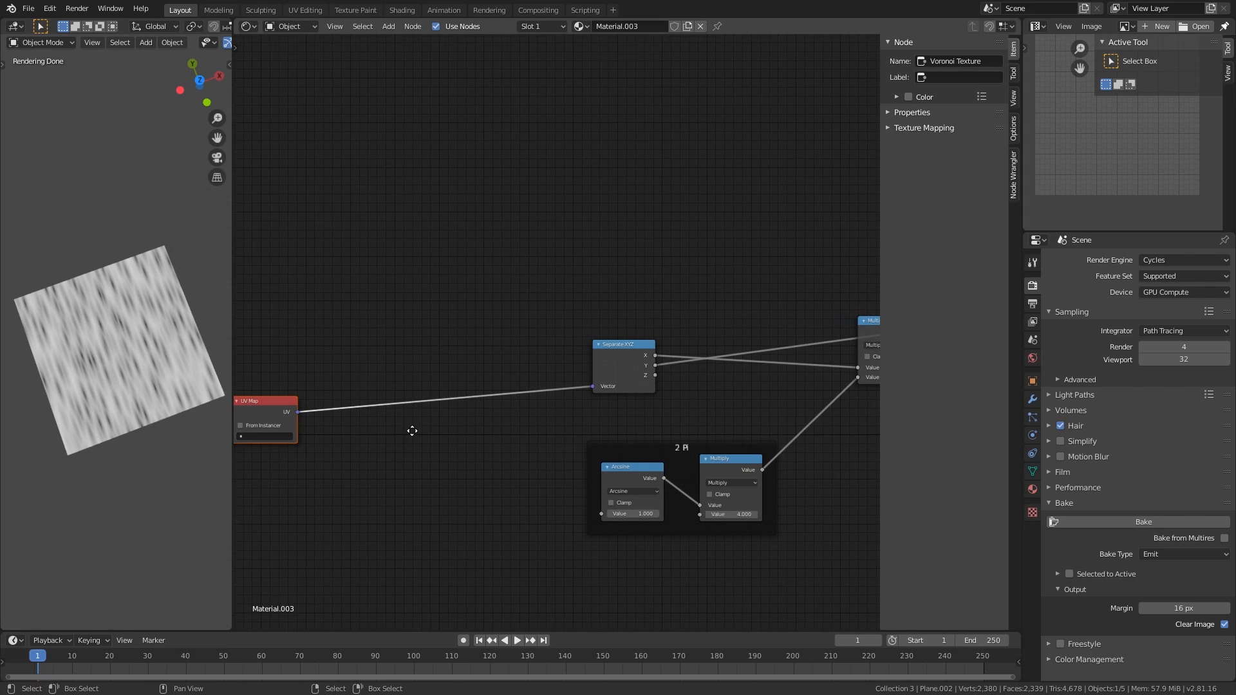
key(g)
middle_drag(412, 430, 551, 427)
click(437, 389)
Insert a Mapping node on the link between the UV Map and Separate XYZ nodes
scroll(553, 427, up, 3)
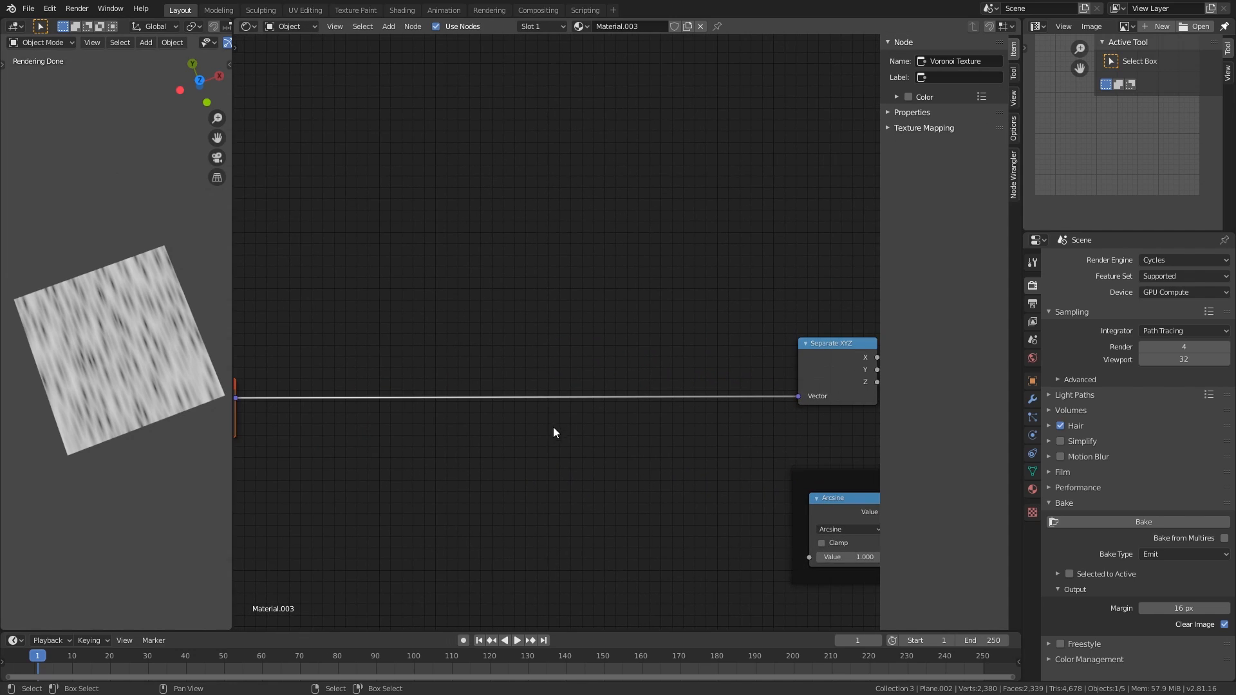
key(shift+a)
mouse_move(490, 356)
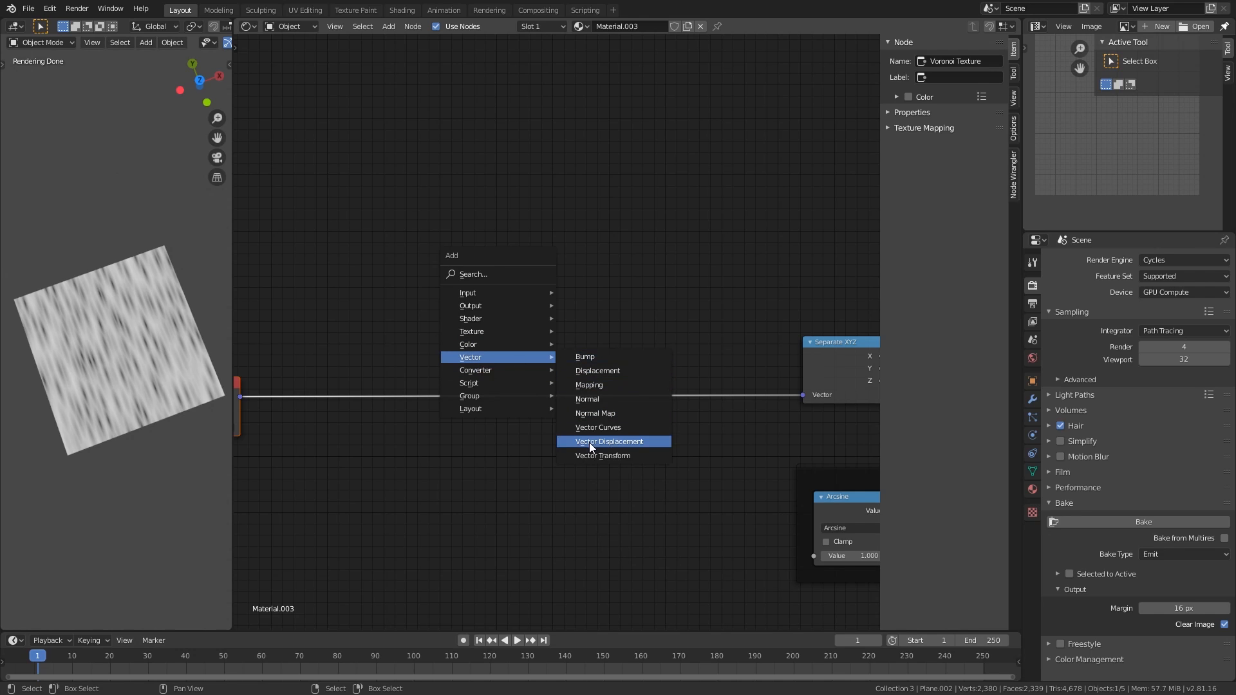
click(601, 384)
click(476, 309)
scroll(356, 542, up, 2)
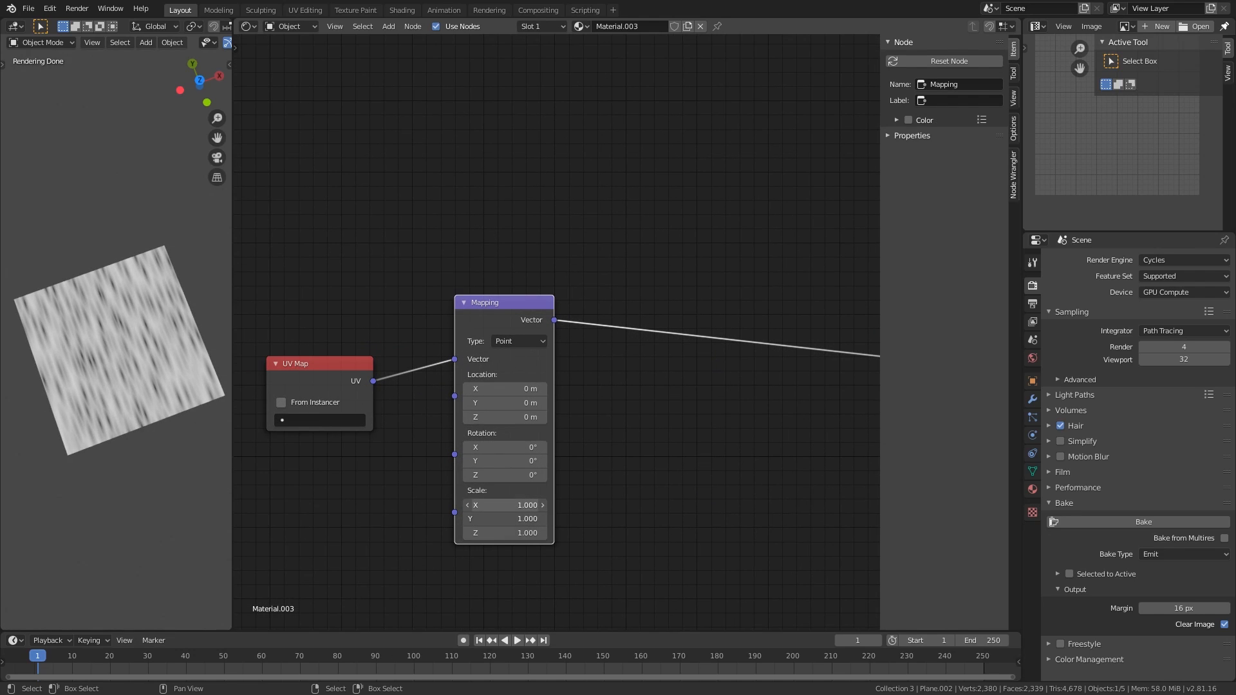
Set the Mapping node's X, Y and Z scale to 4
drag(496, 511, 496, 533)
text(4)
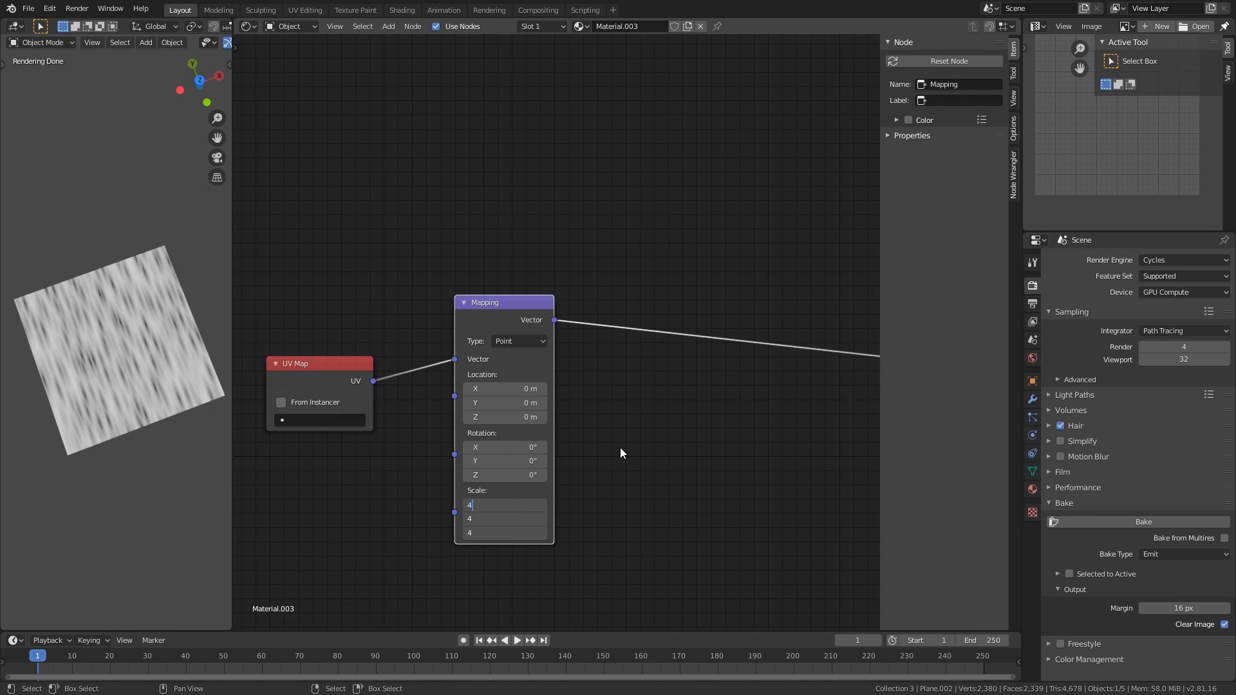
key(Return)
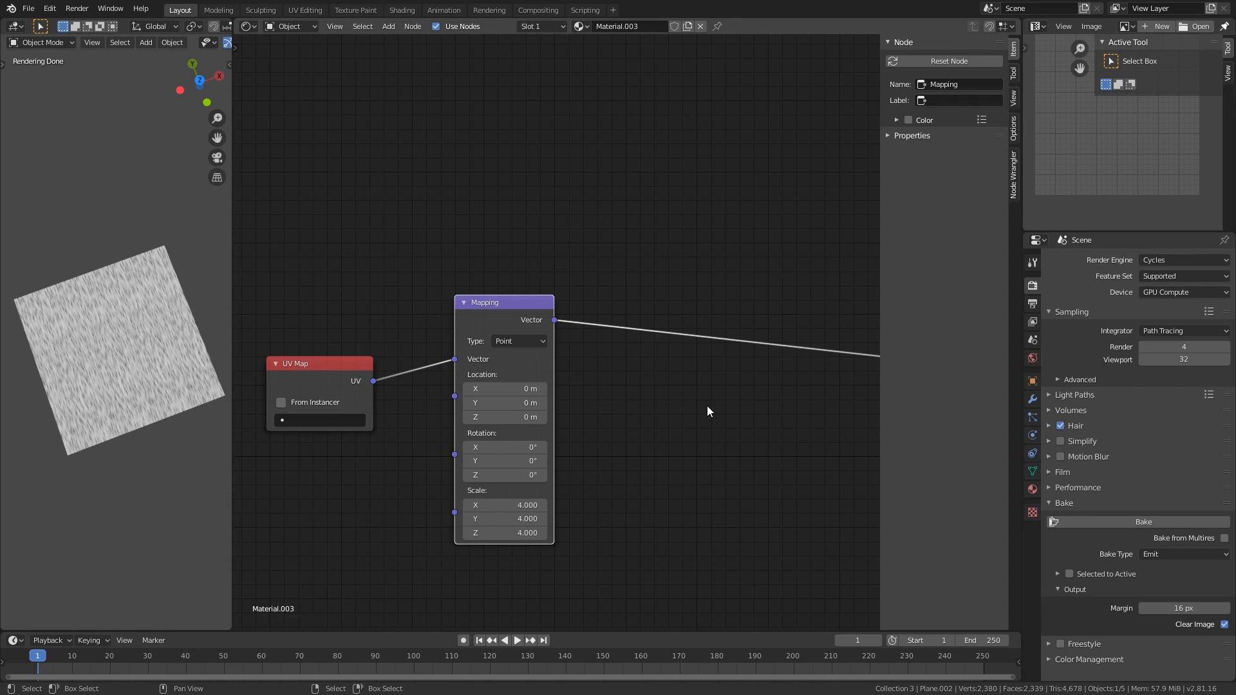
Insert a Vector Math node set to Fraction between the Mapping and Separate XYZ nodes
middle_drag(715, 386, 660, 385)
key(shift+a)
mouse_move(661, 398)
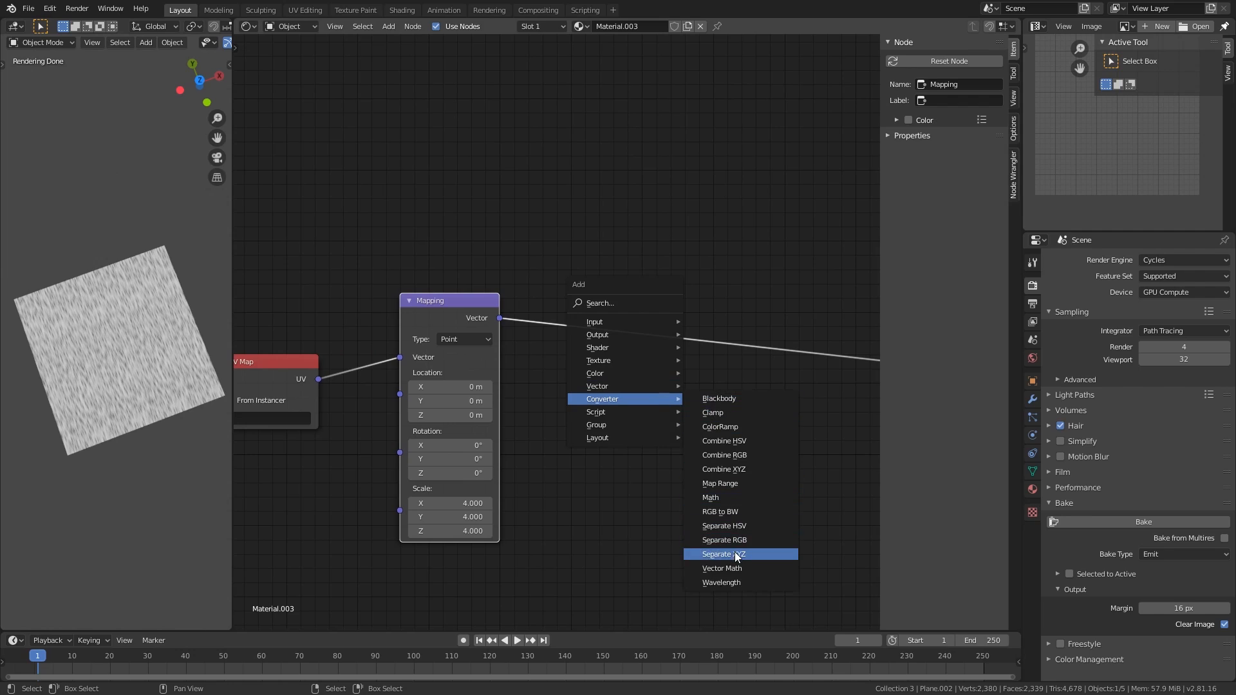
click(735, 570)
click(600, 265)
click(643, 318)
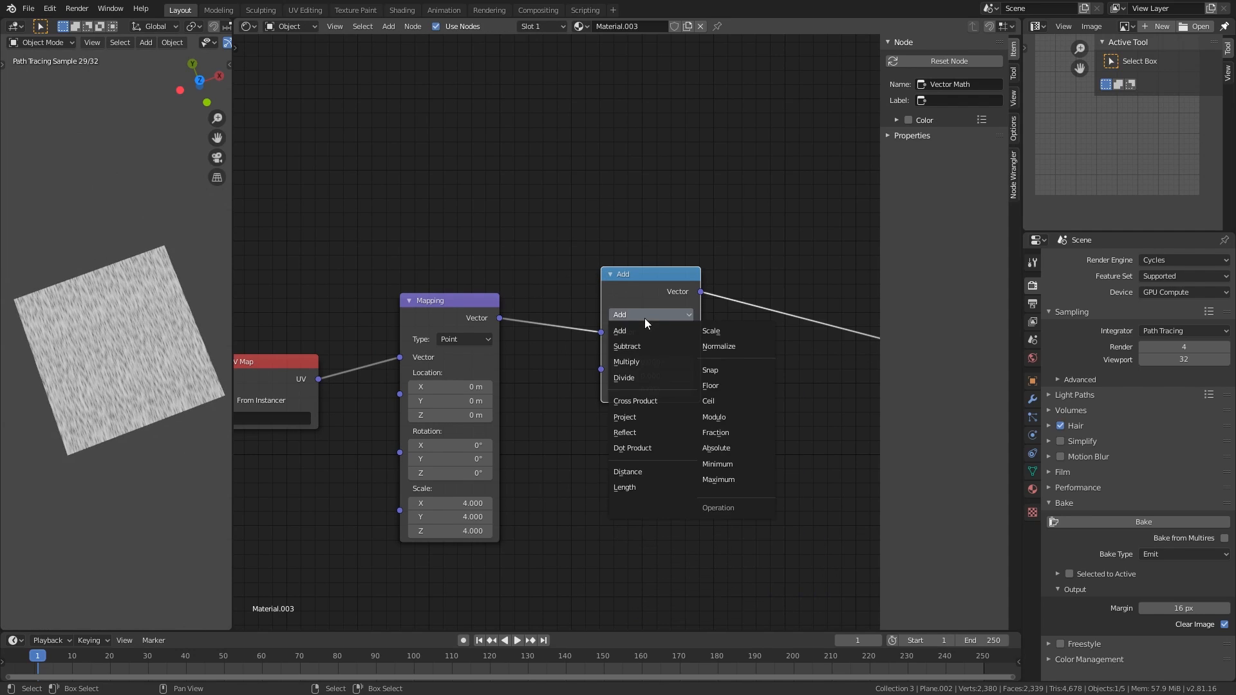
click(732, 432)
drag(648, 290, 612, 316)
click(611, 316)
View the plane from the top and inspect the repeated Voronoi tiles for seams along their horizontal and vertical borders
key(KP_7)
scroll(148, 367, up, 5)
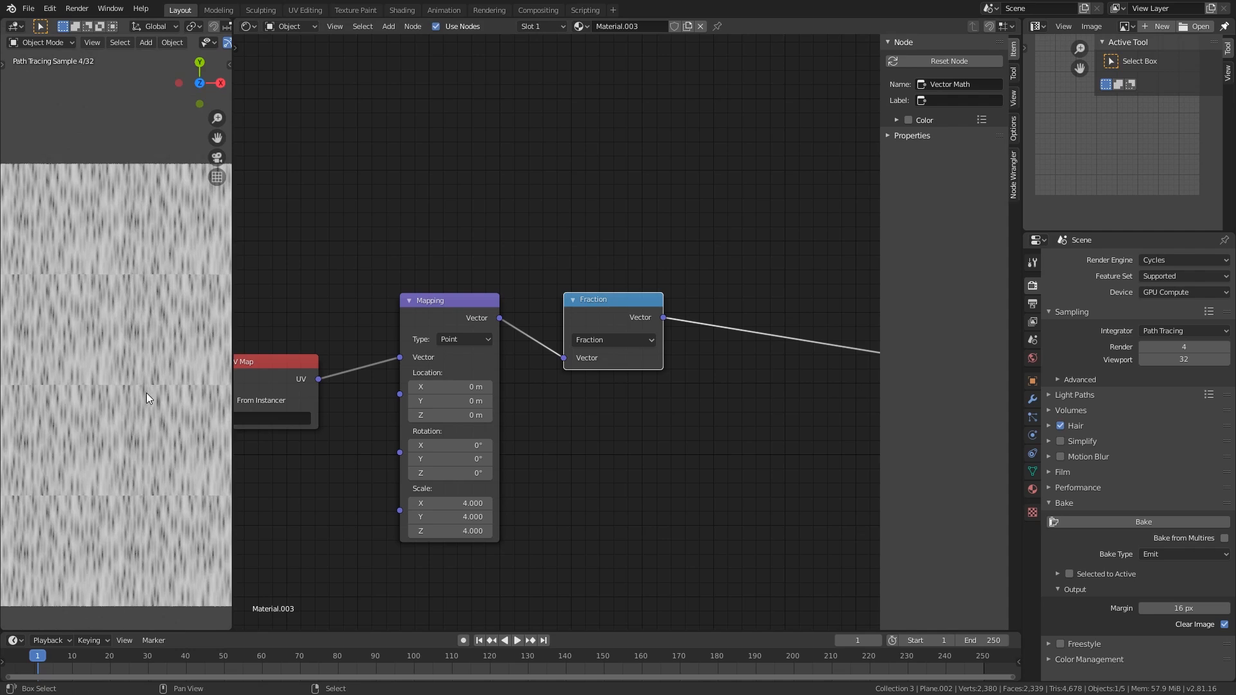
mouse_move(84, 399)
shift+middle_down()
mouse_move(7, 401)
mouse_move(76, 385)
shift+middle_up()
scroll(118, 450, up, 1)
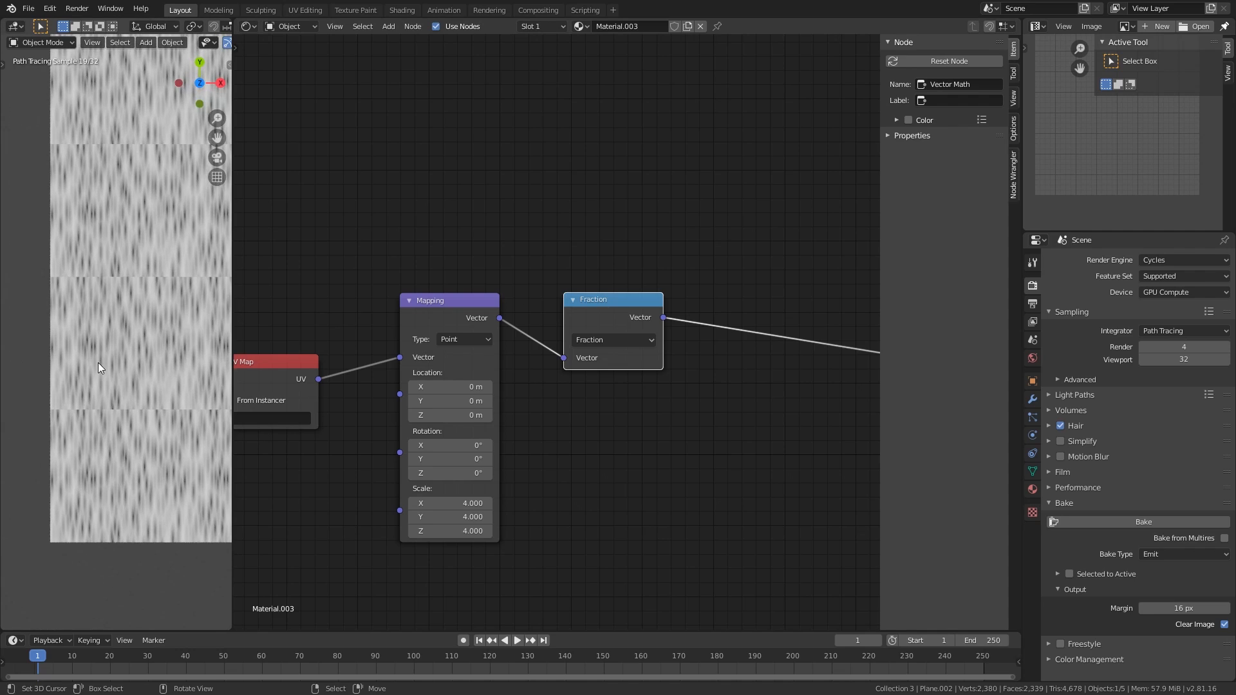
shift+middle_drag(111, 142, 94, 247)
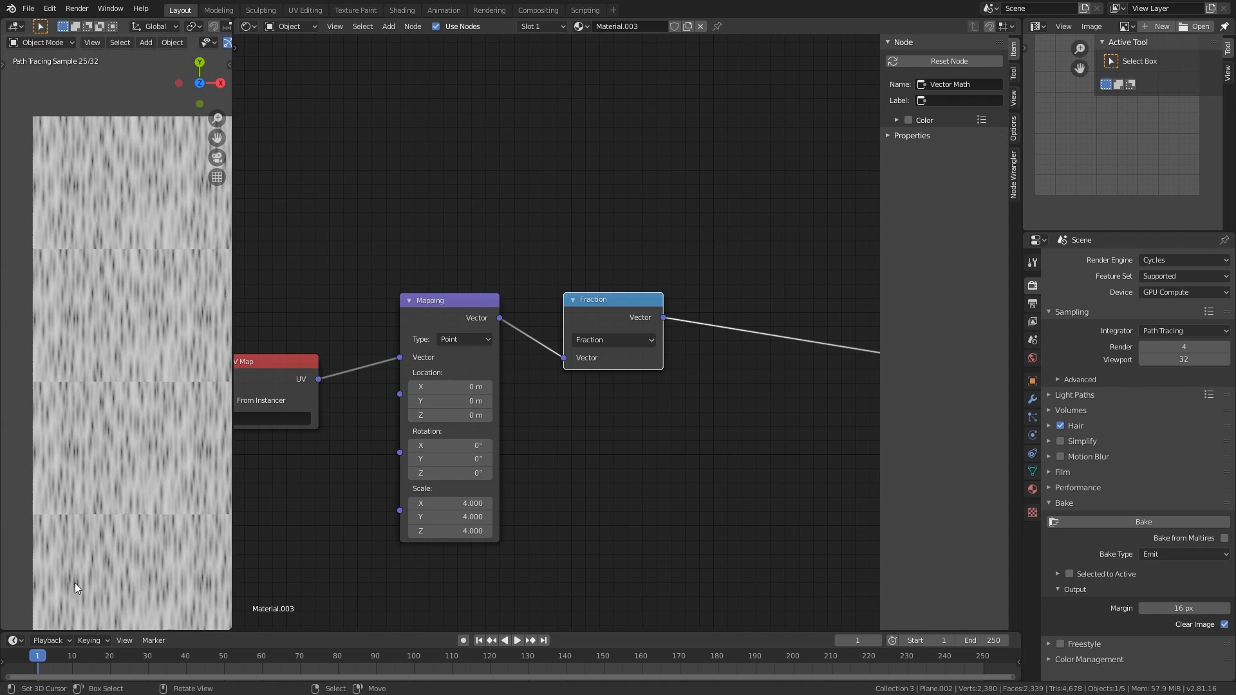
shift+middle_drag(102, 496, 9, 465)
shift+middle_drag(164, 454, 74, 454)
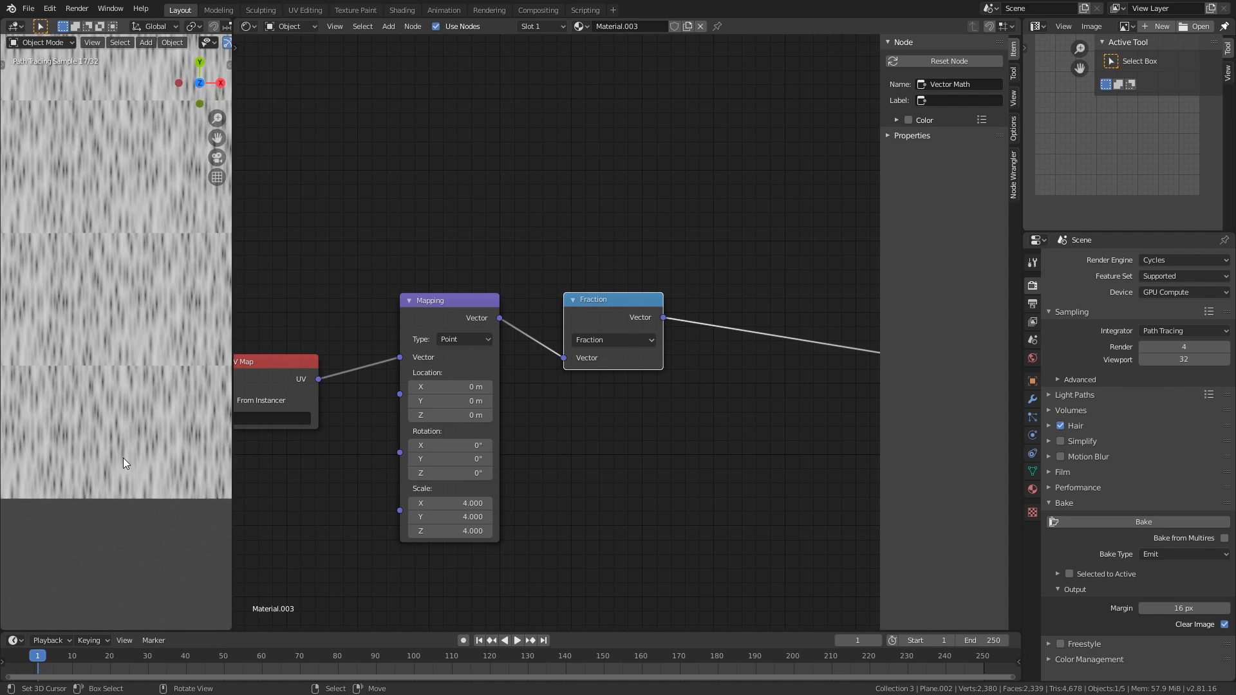
scroll(122, 458, up, 4)
scroll(145, 445, down, 6)
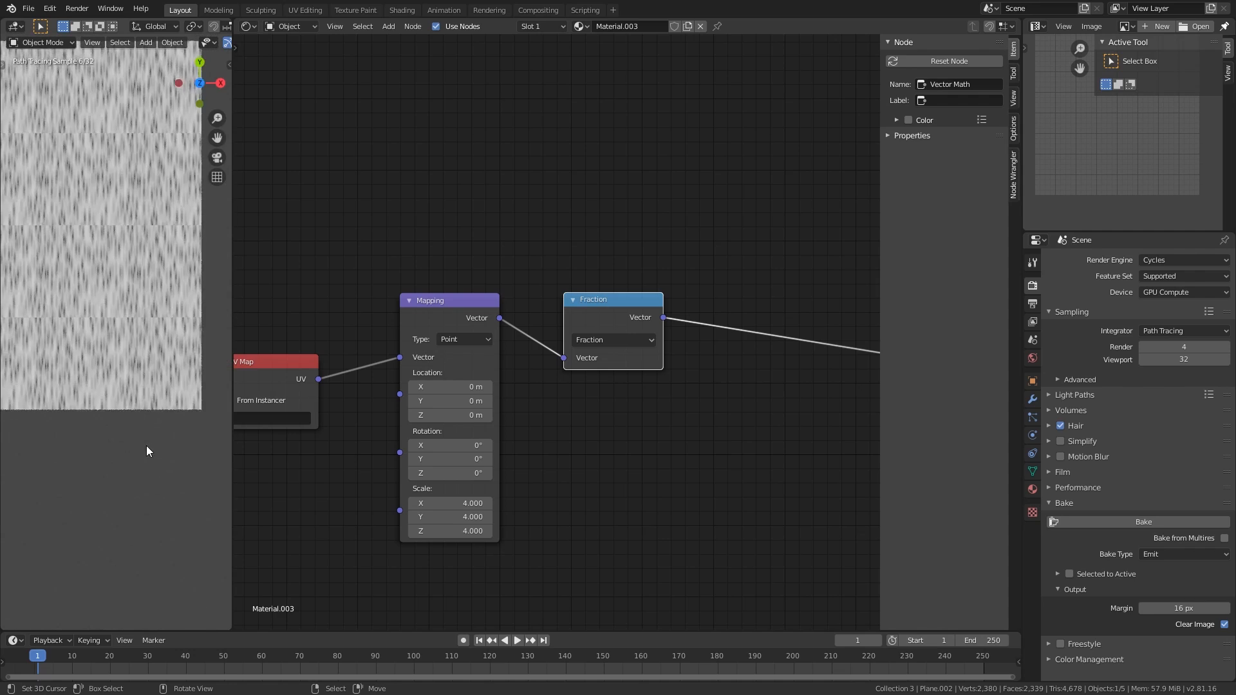
Move the Voronoi Texture, Viewer and Material Output nodes farther away from the Combine XYZ node
shift+middle_drag(96, 369, 134, 386)
scroll(126, 384, down, 2)
middle_drag(728, 407, 428, 402)
scroll(604, 408, down, 4)
scroll(603, 408, down, 3)
middle_drag(659, 397, 548, 383)
middle_drag(729, 368, 516, 381)
drag(466, 100, 817, 489)
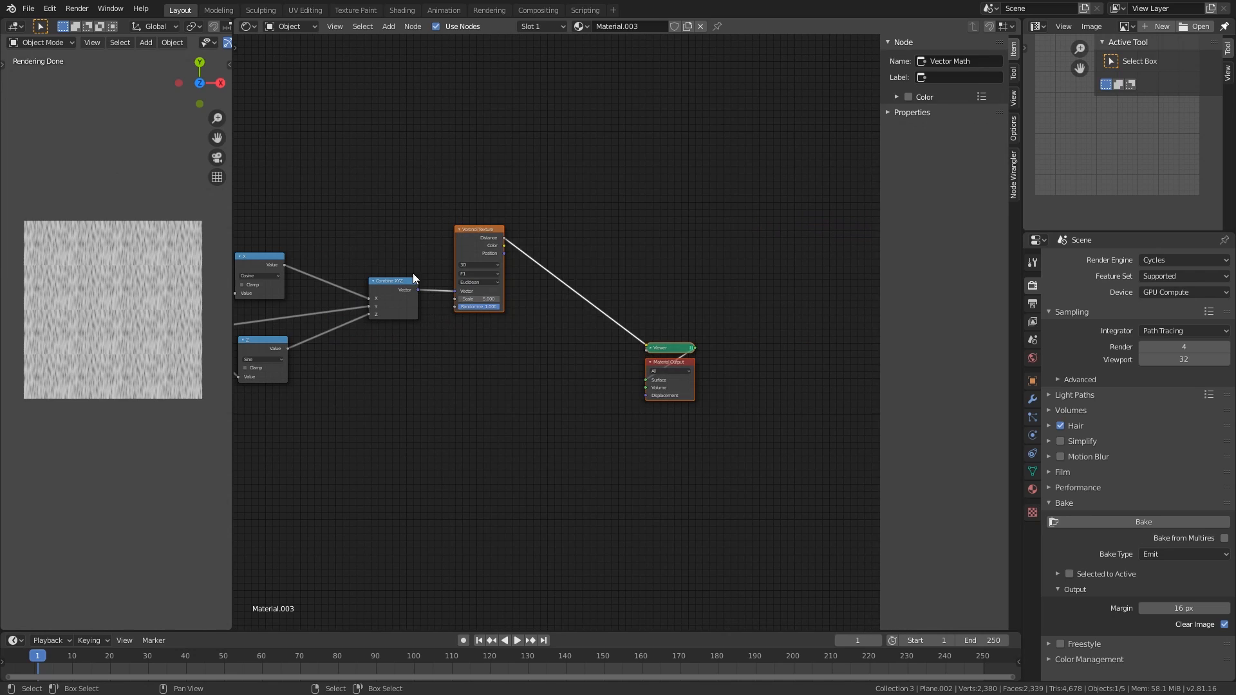
key(g)
click(606, 260)
Move the Multiply, cosine X, sine Z and Combine XYZ nodes up to free space beneath them
middle_drag(428, 322, 639, 330)
middle_drag(449, 335, 557, 325)
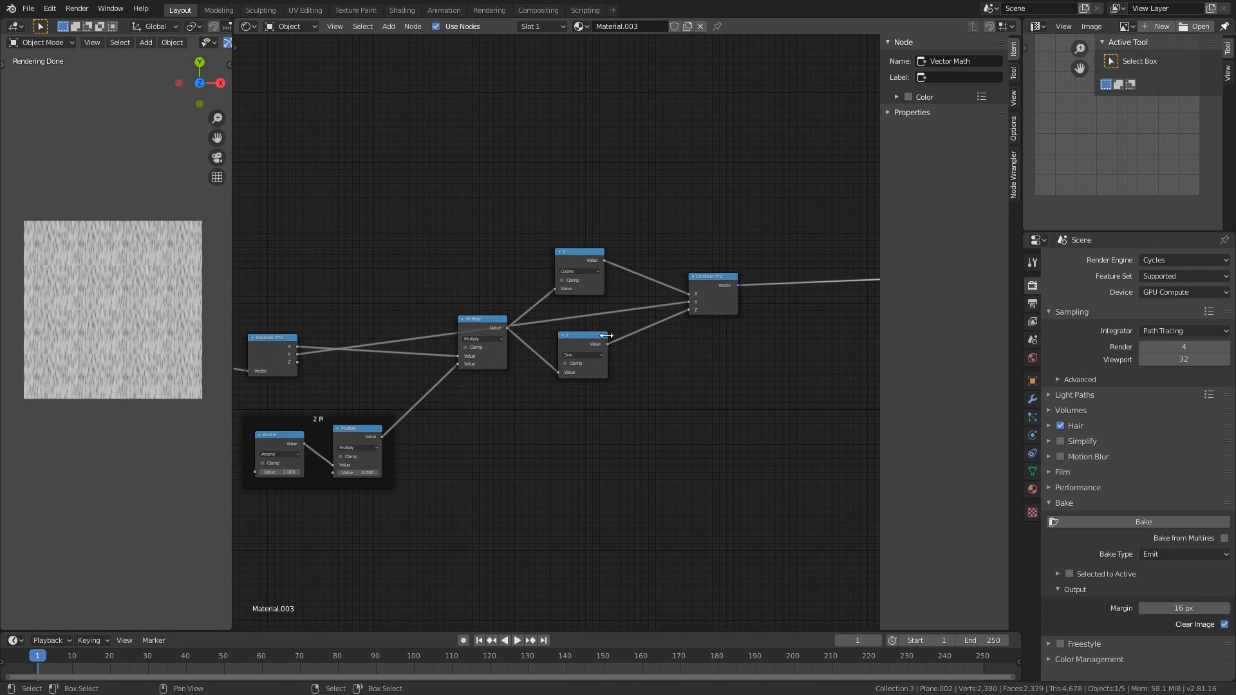
scroll(605, 335, up, 1)
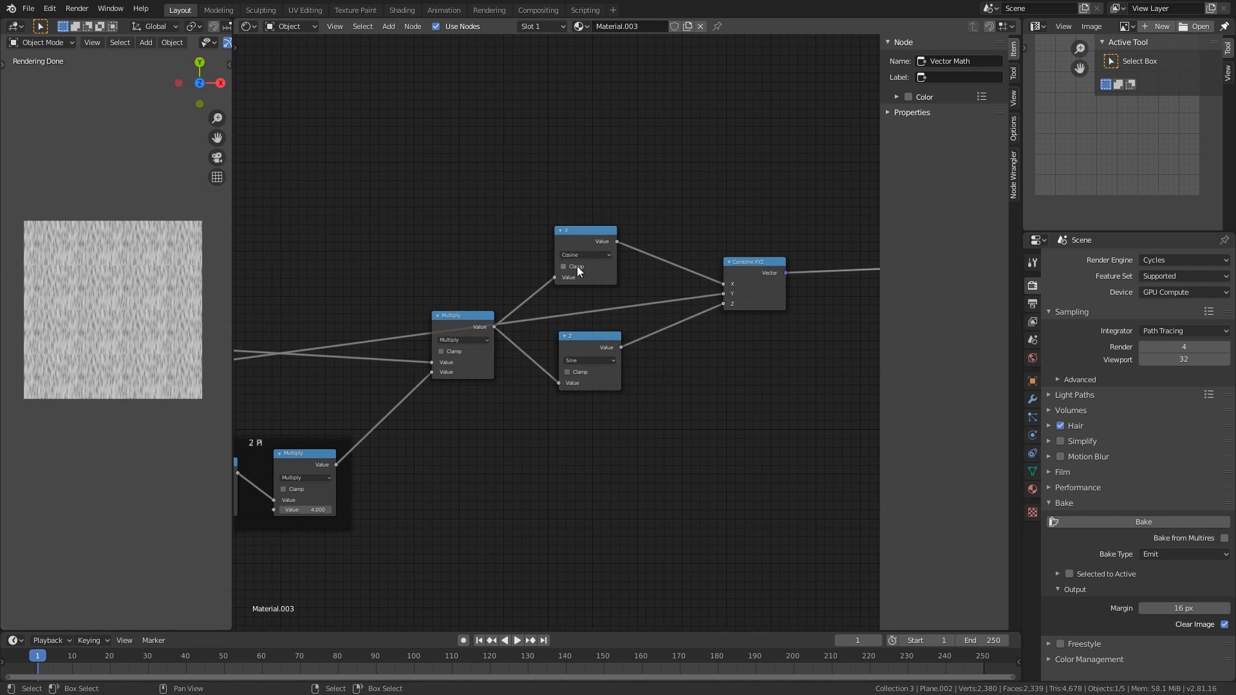
middle_drag(577, 267, 589, 295)
scroll(592, 337, up, 1)
middle_drag(584, 439, 592, 452)
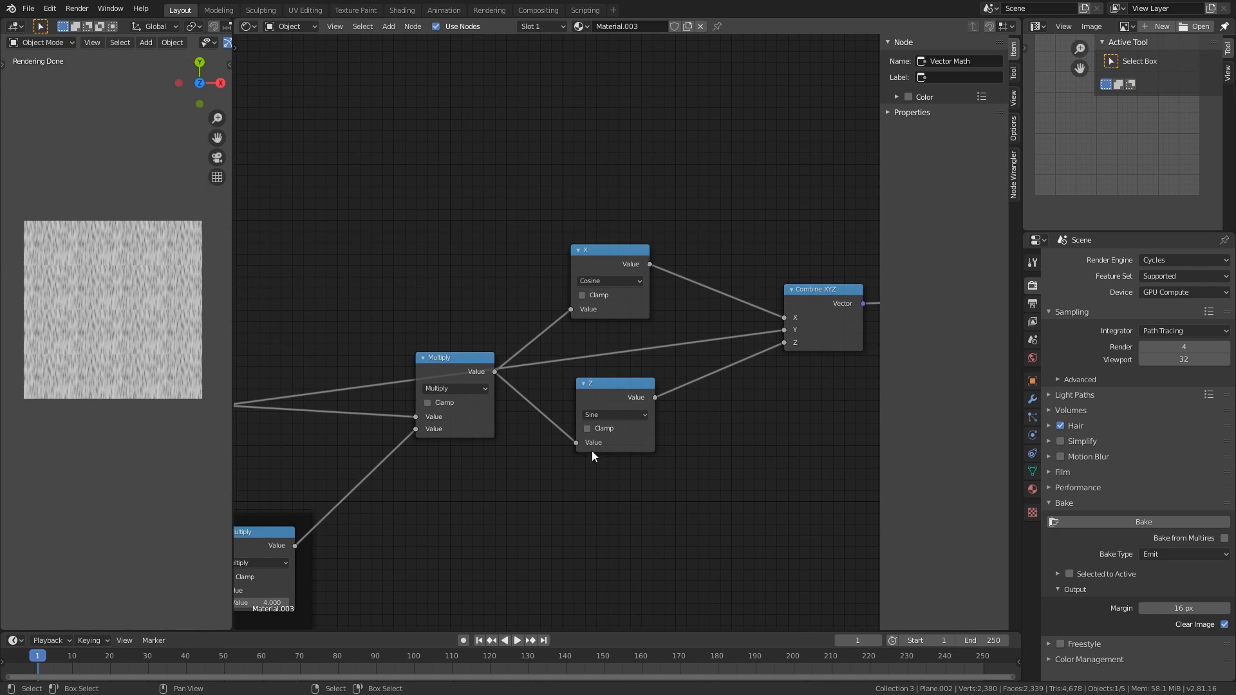
drag(458, 476, 928, 233)
key(g)
click(597, 371)
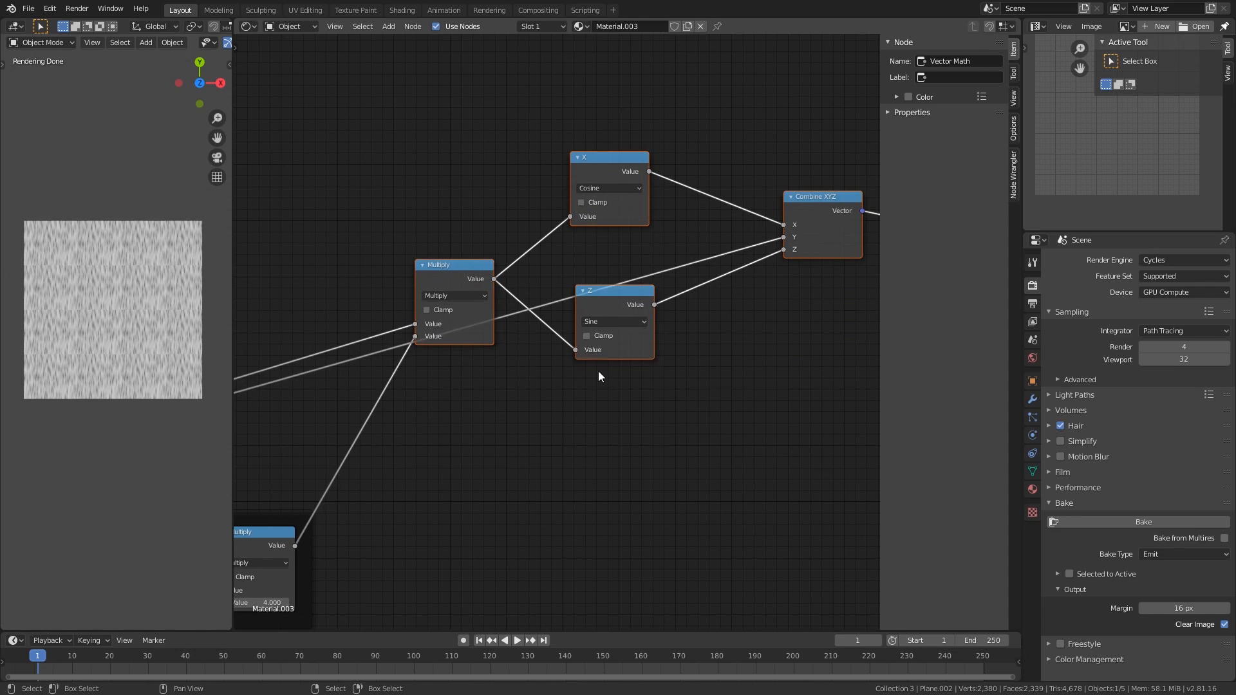
Duplicate the Multiply, cosine X and sine Z nodes with their incoming links kept, and arrange the copies below the originals
middle_drag(597, 371, 657, 320)
drag(514, 363, 737, 87)
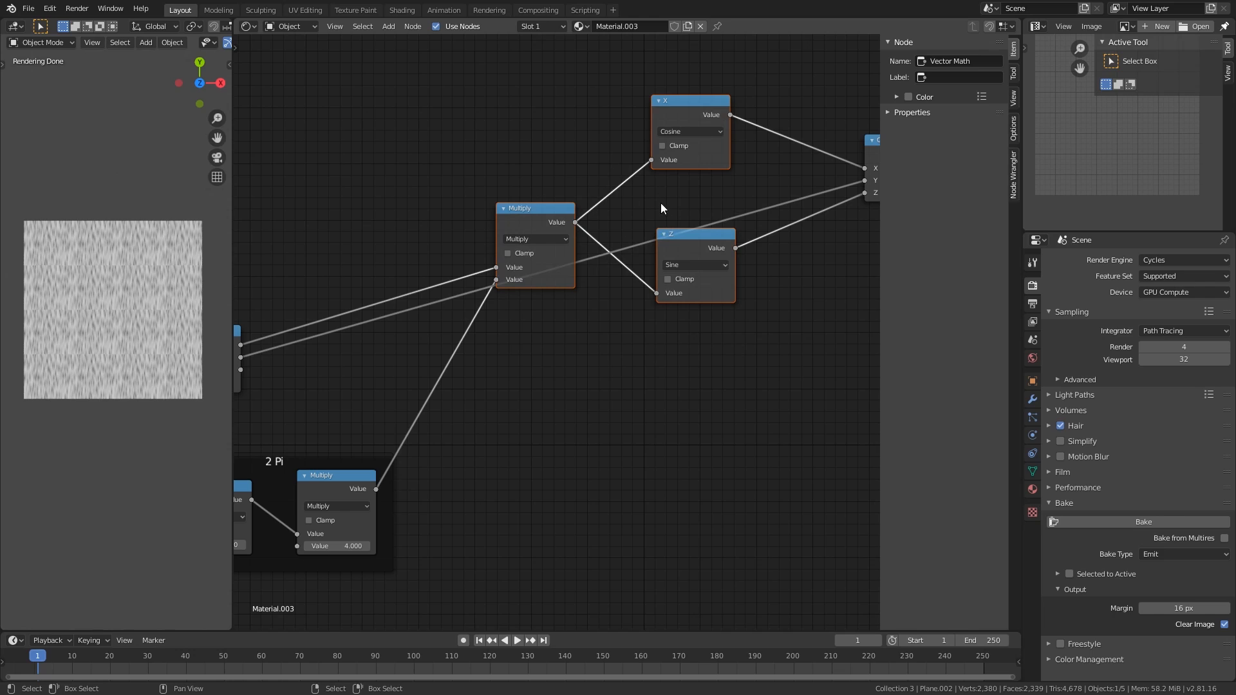
key(ctrl+shift+d)
click(569, 457)
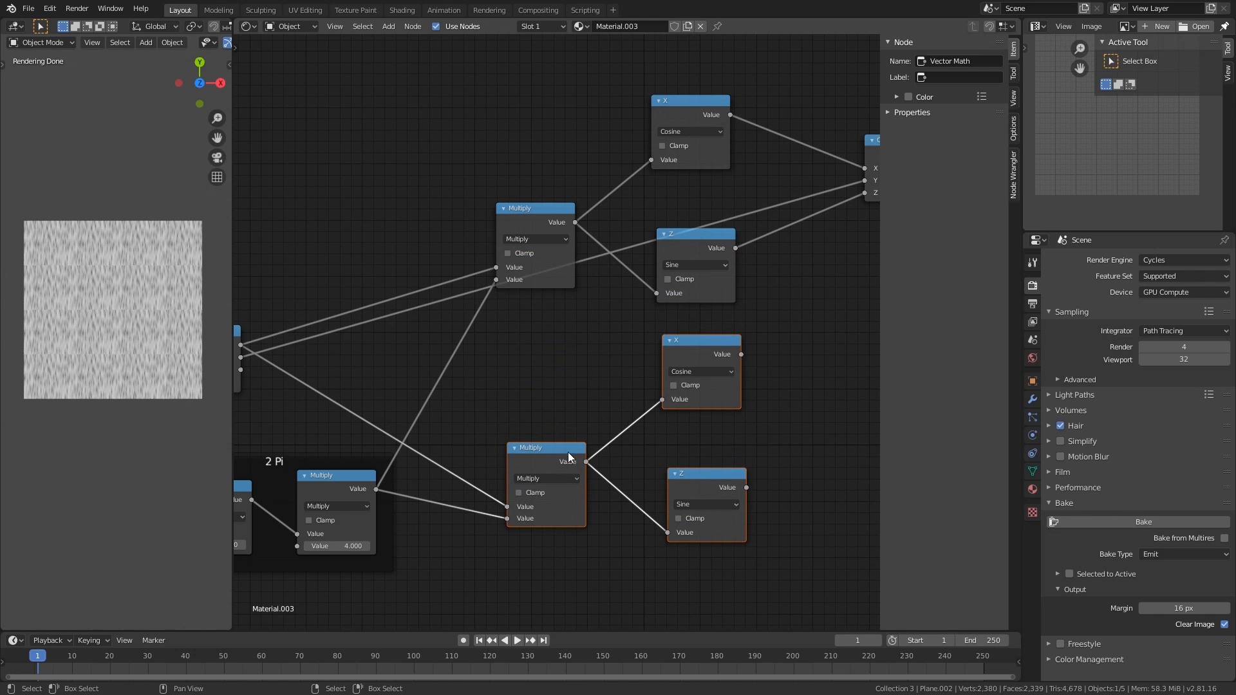
drag(552, 461, 532, 402)
click(538, 462)
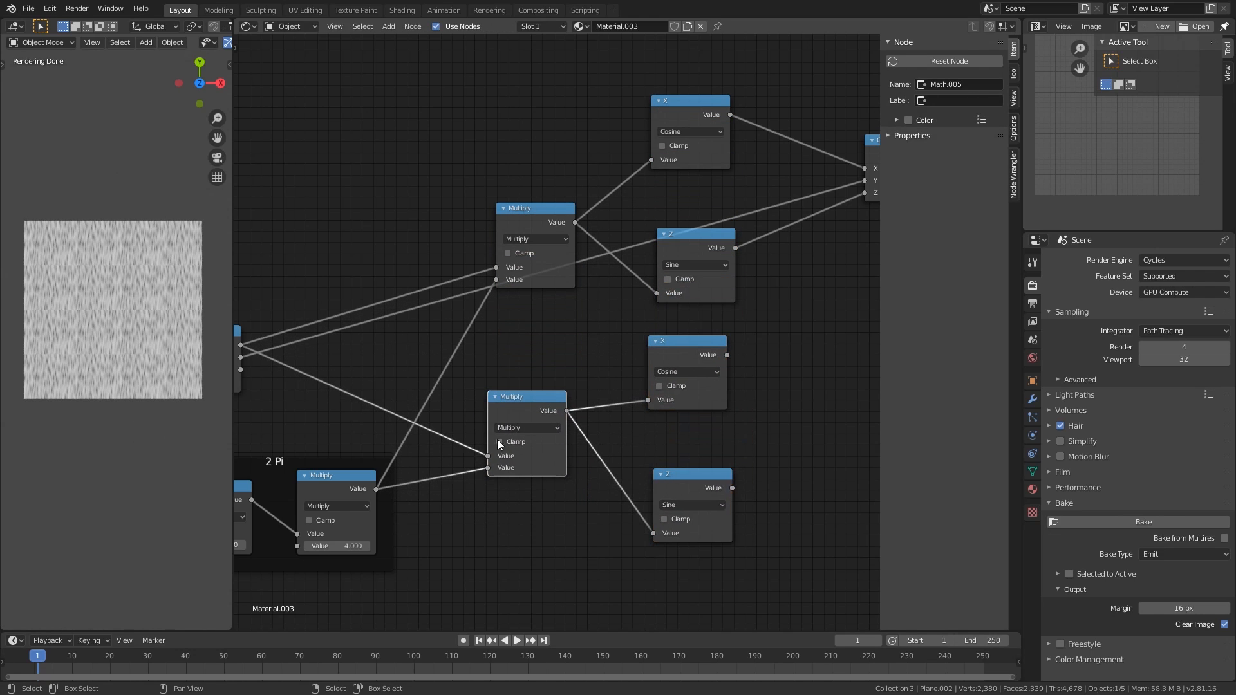
Connect the Separate XYZ node's Y output to the first value of the duplicated Multiply node
middle_drag(254, 361, 403, 347)
drag(388, 345, 638, 442)
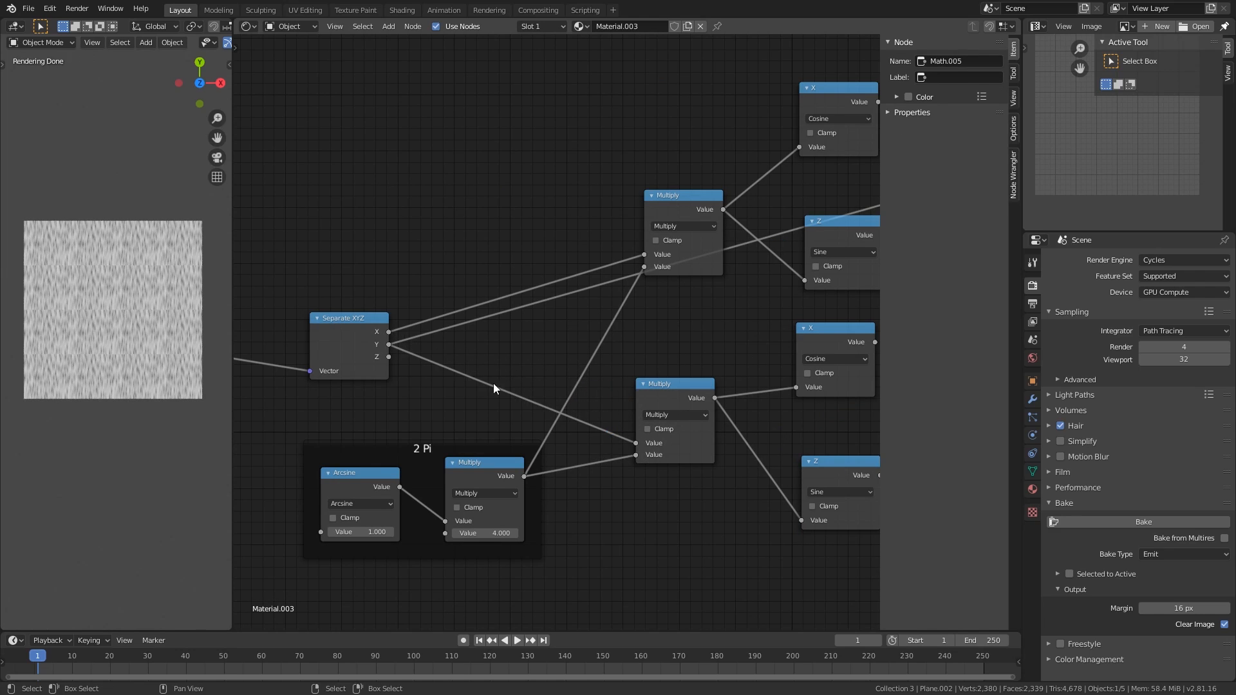
click(640, 438)
Relabel the duplicated cosine node Y and the duplicated sine node W
middle_drag(736, 378, 407, 396)
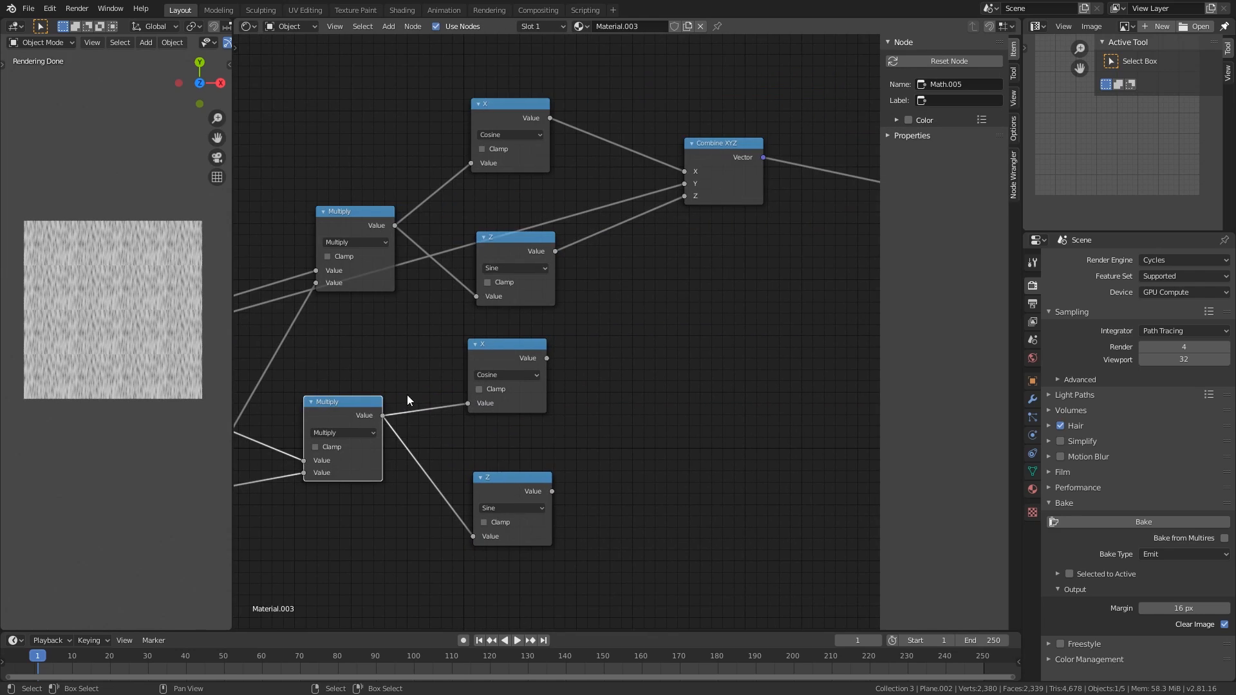
drag(499, 338, 502, 343)
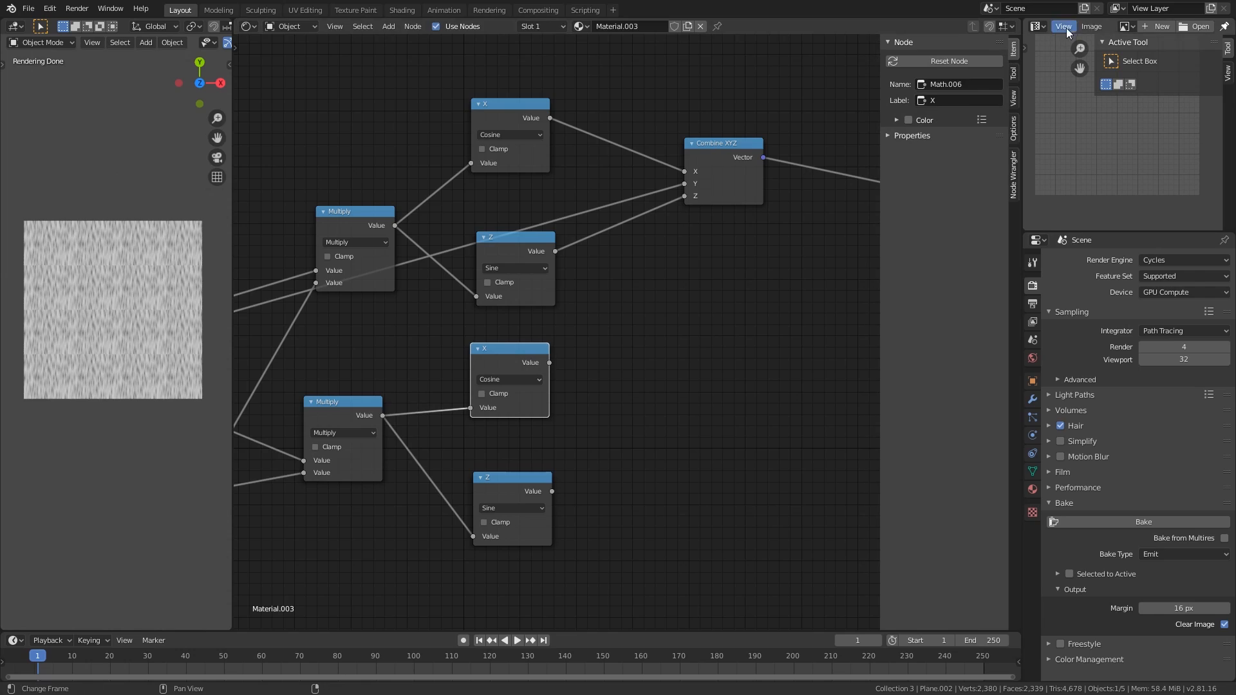
click(950, 100)
text(Y)
key(Return)
click(511, 481)
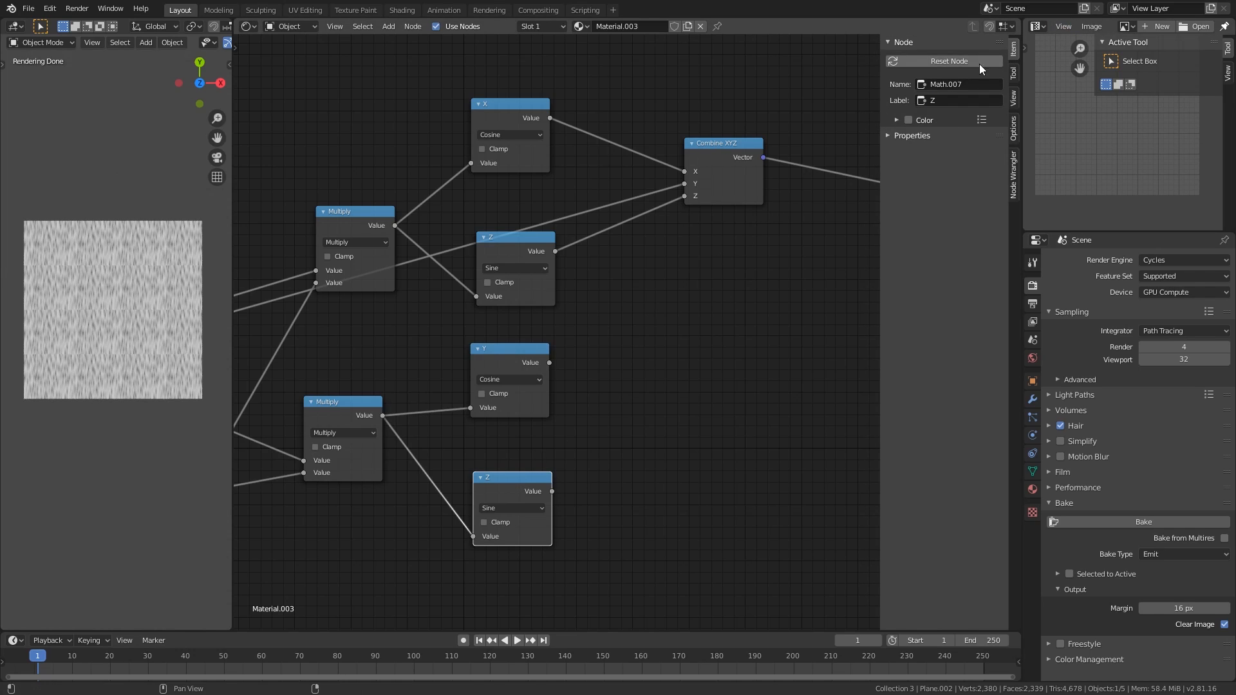
click(961, 100)
text(W)
key(Return)
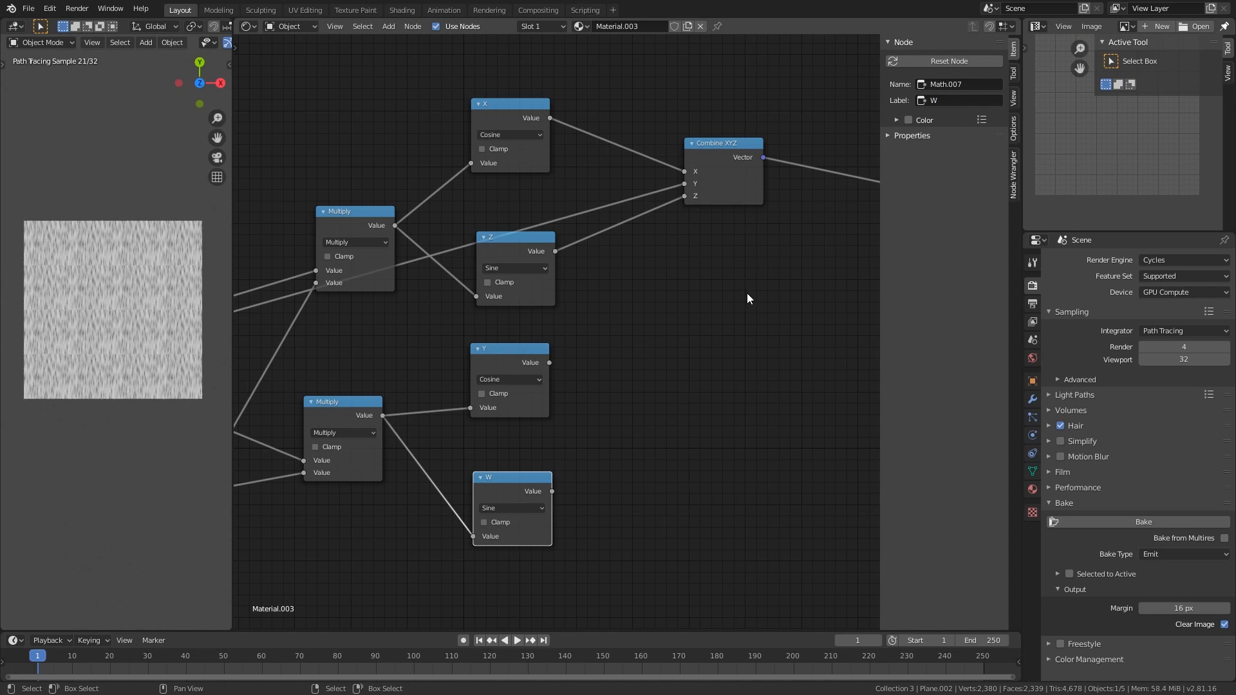
Reposition the Combine XYZ node and connect the cosine Y node's value to its Y input
middle_drag(725, 180, 670, 213)
drag(670, 213, 678, 300)
drag(493, 395, 635, 302)
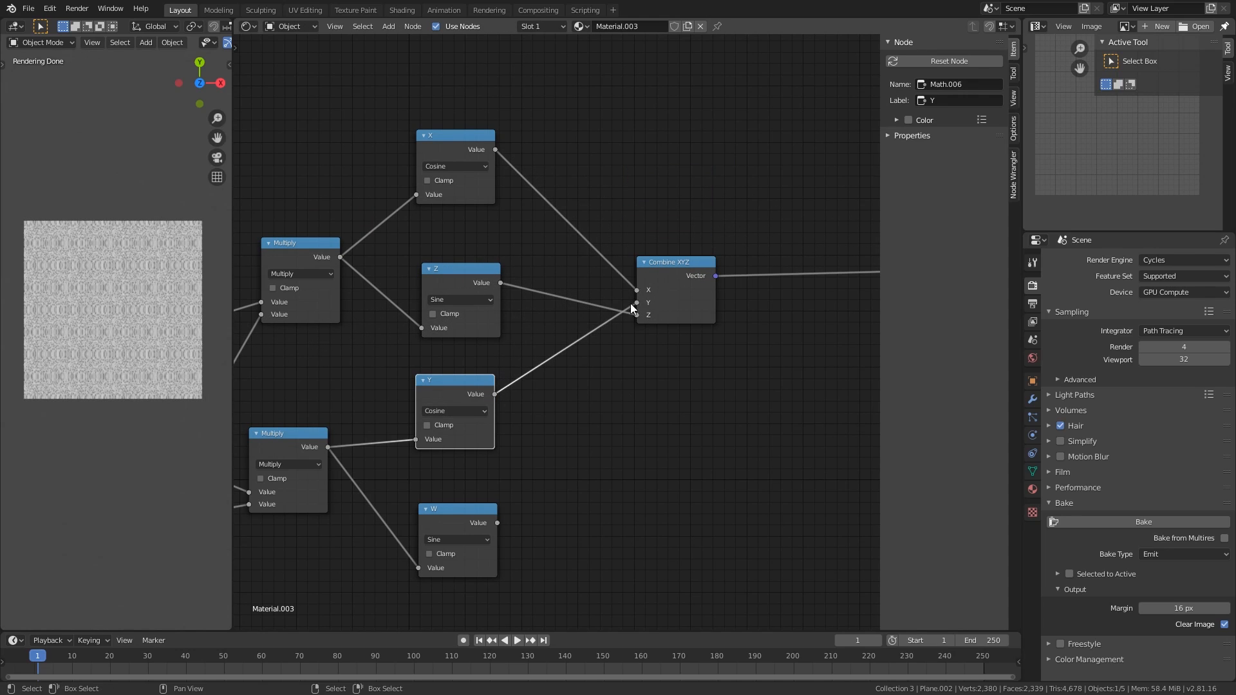
middle_drag(630, 303, 506, 310)
click(537, 270)
Move the Voronoi Texture node closer and set its dimensions to 4D
middle_drag(680, 360, 417, 340)
drag(784, 208, 581, 230)
click(572, 258)
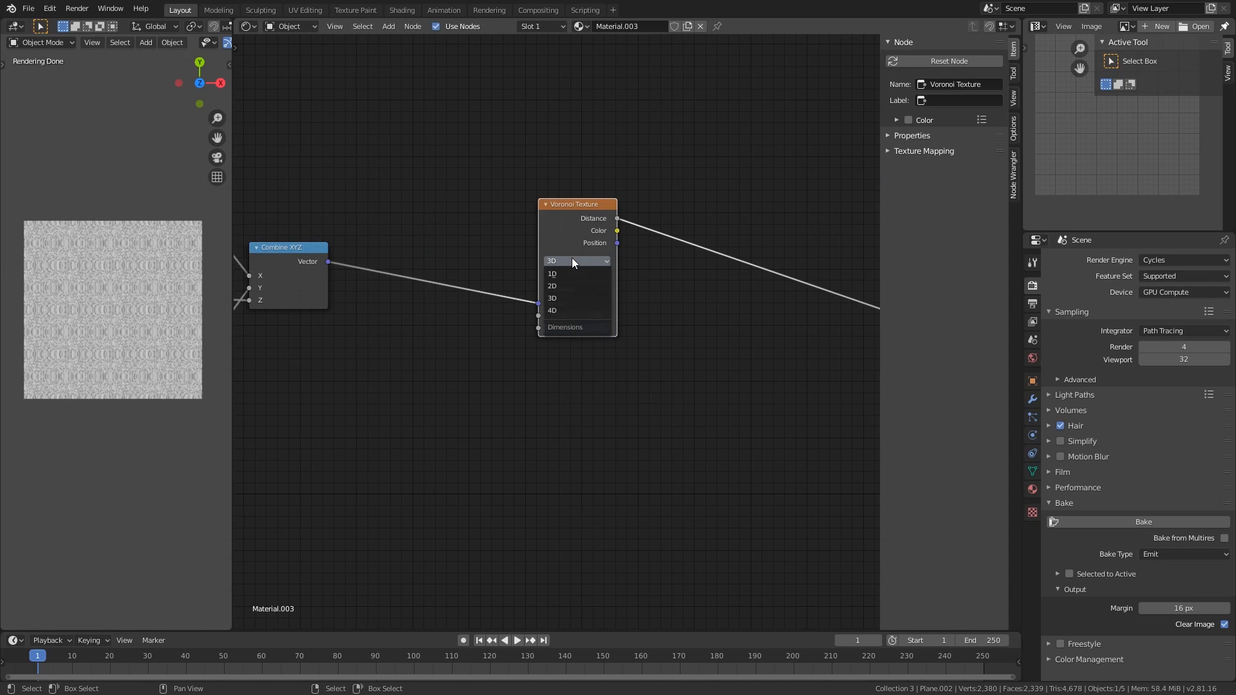
click(566, 305)
Connect the sine W node's value to the Voronoi Texture's W input
middle_drag(516, 365, 693, 330)
scroll(693, 330, down, 1)
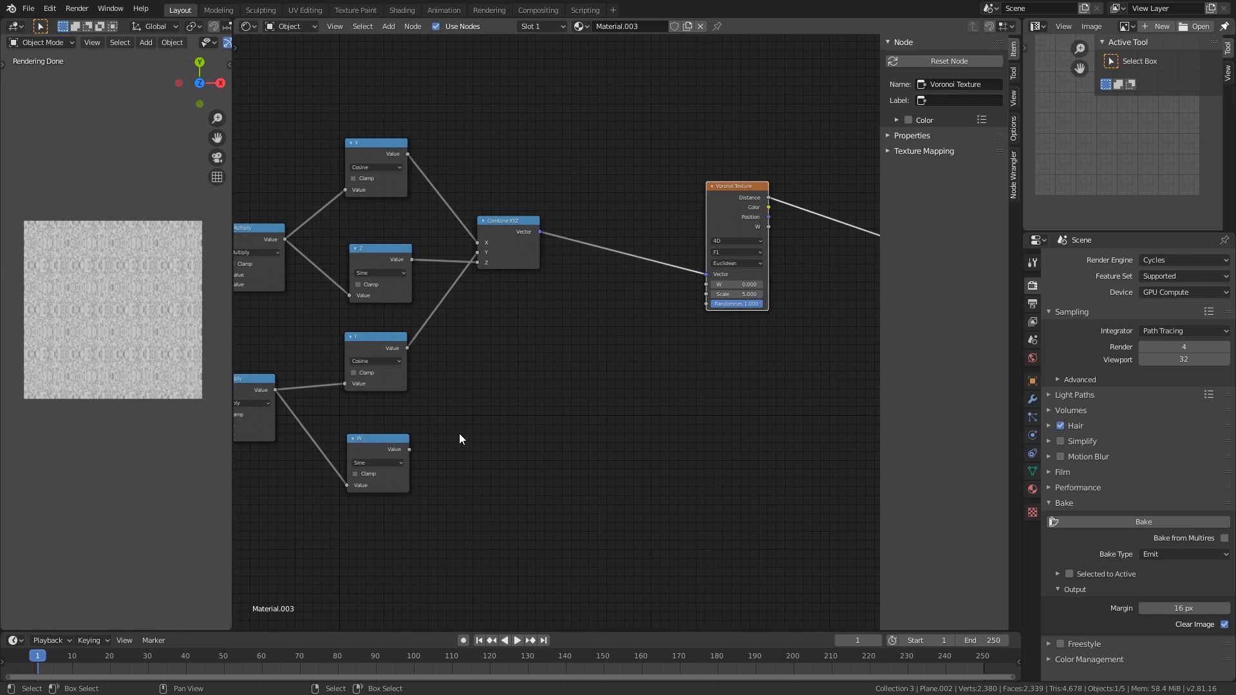
drag(409, 449, 713, 285)
Widen the 3D viewport and inspect the repeated Voronoi pattern on the plane for seams, both close up and from afar
scroll(84, 348, up, 5)
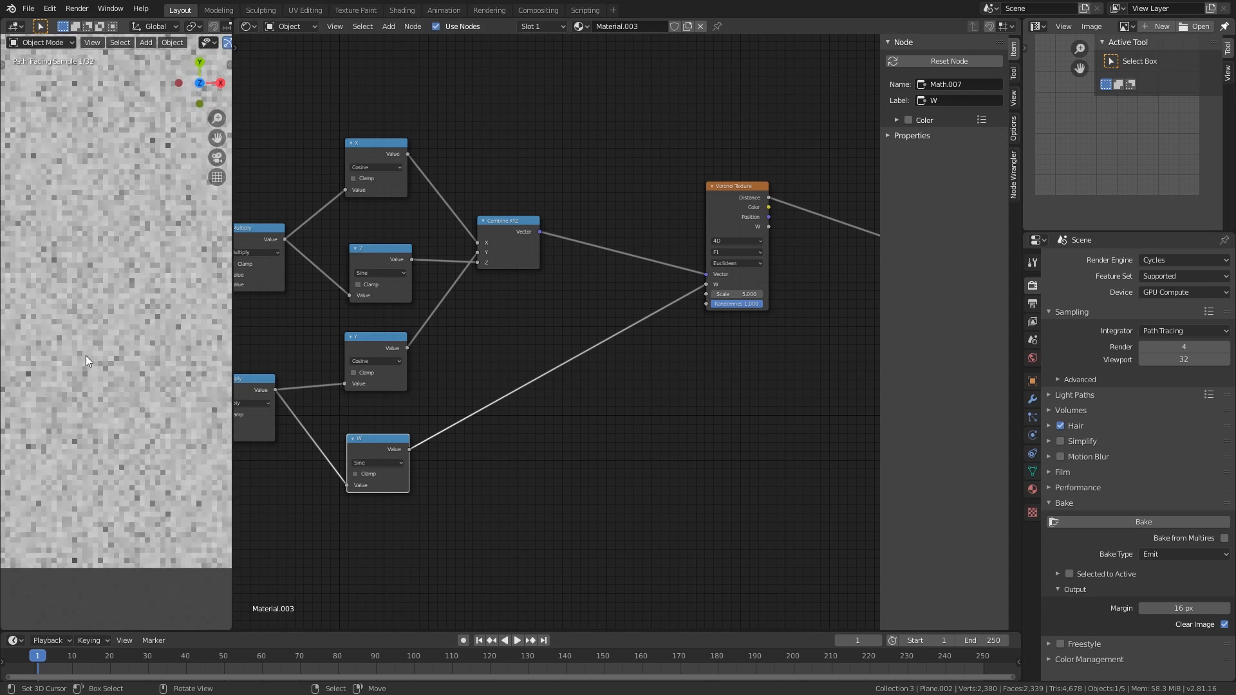
drag(231, 271, 448, 293)
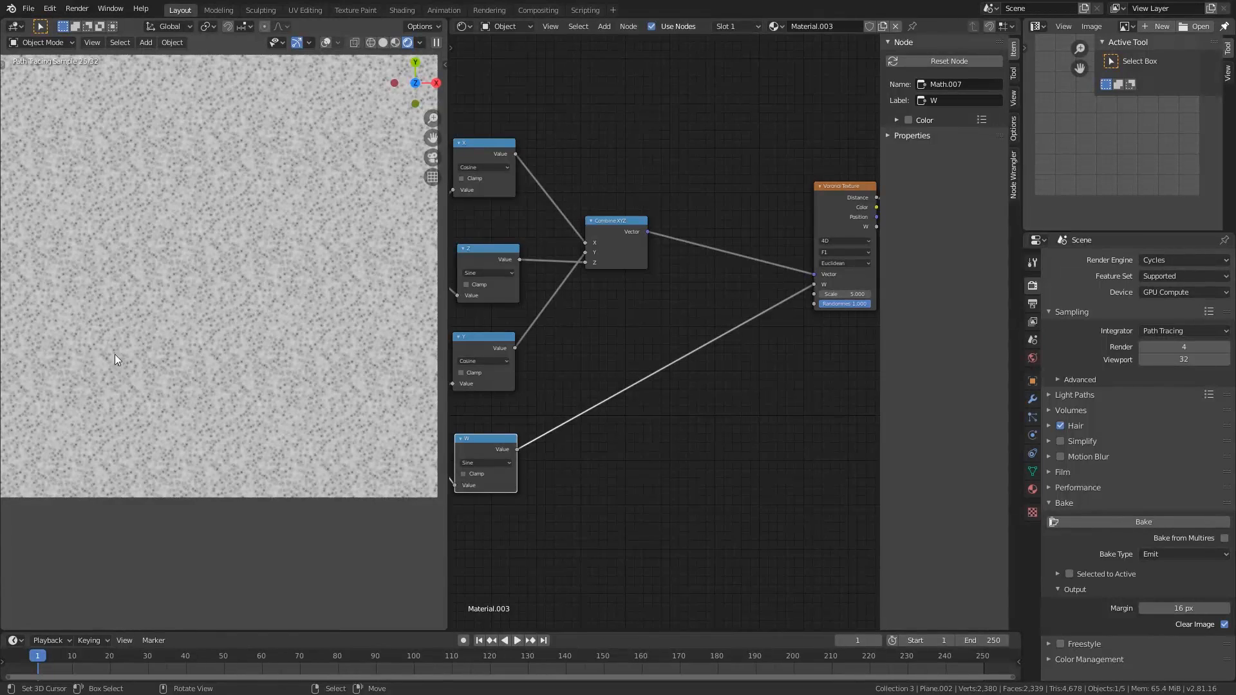
scroll(231, 329, up, 8)
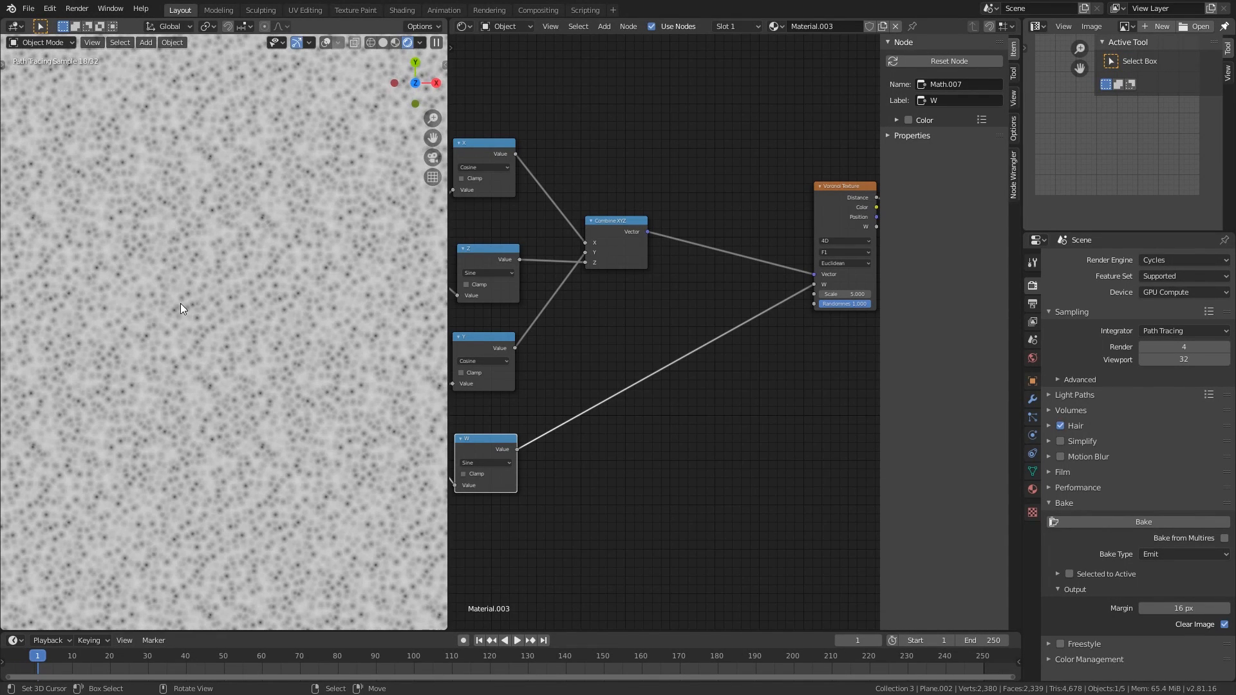
scroll(246, 319, down, 6)
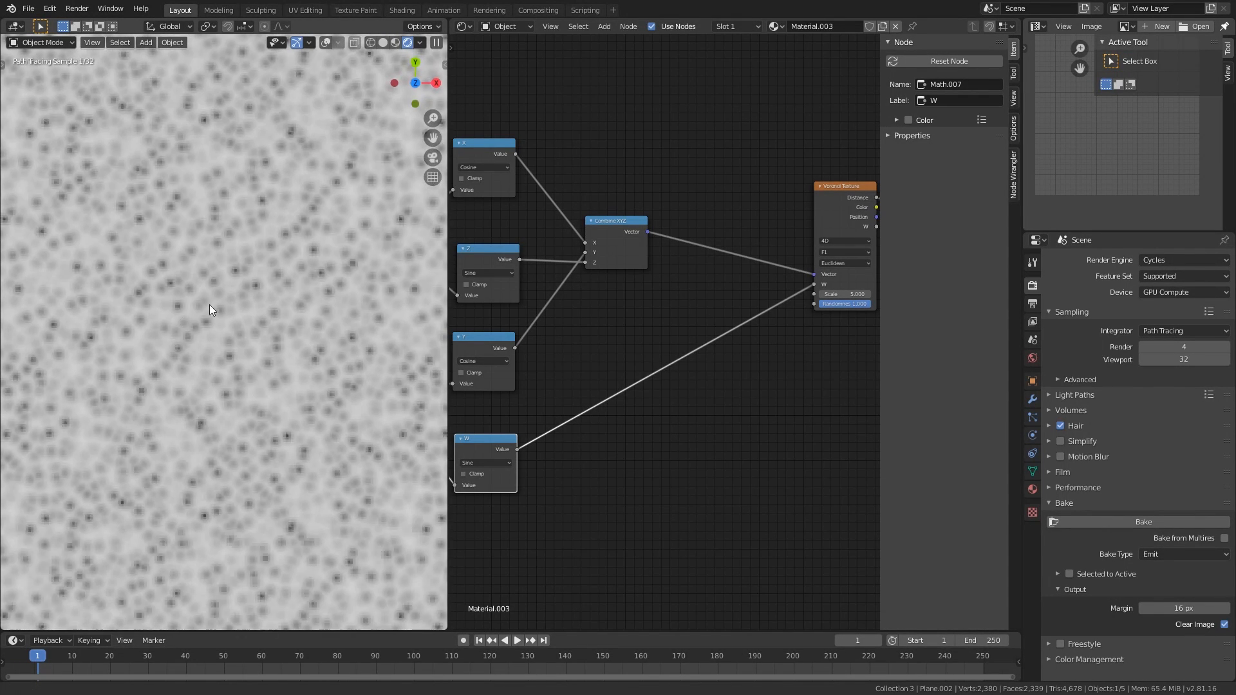
scroll(251, 323, down, 5)
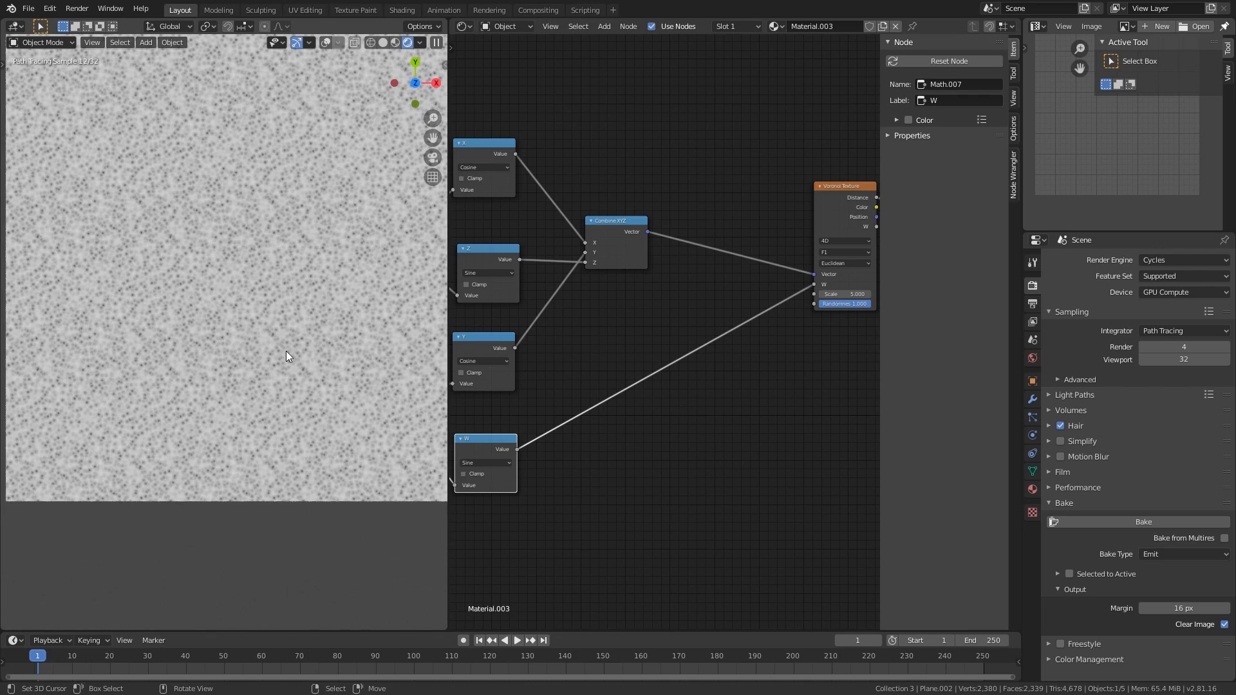
scroll(206, 362, up, 3)
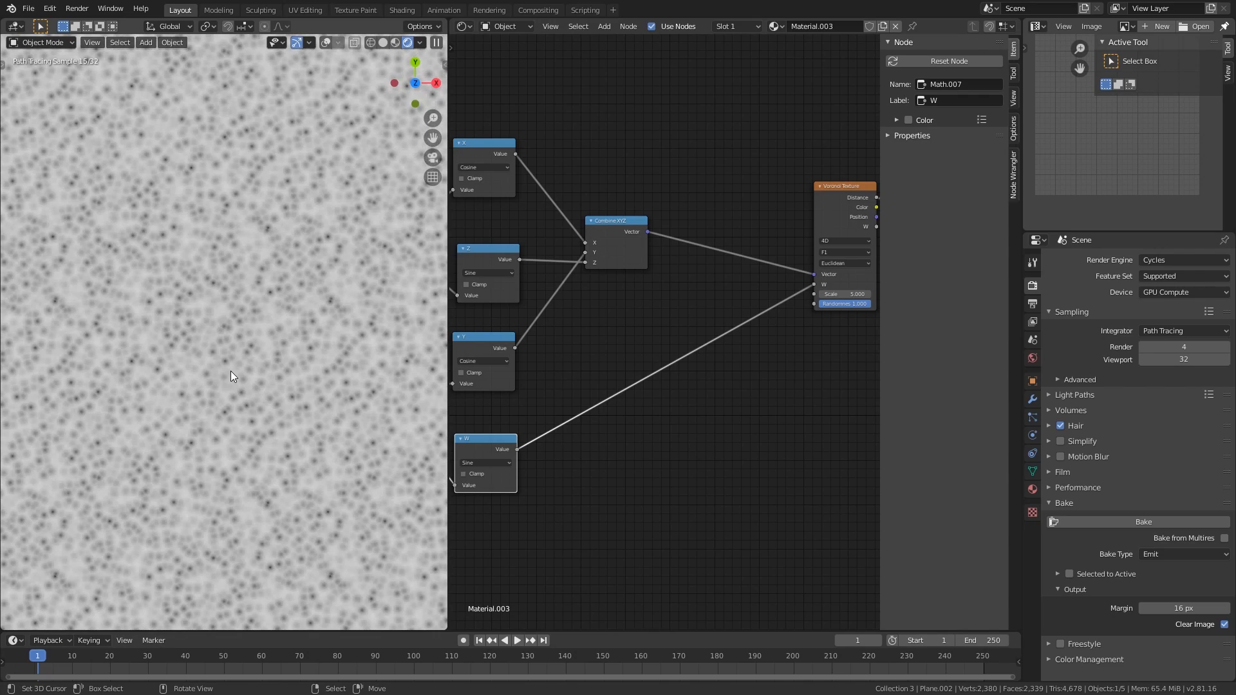
scroll(237, 375, down, 5)
Review the node network from Separate XYZ to the Voronoi Texture and check its dimension options, keeping 4D
scroll(750, 345, down, 6)
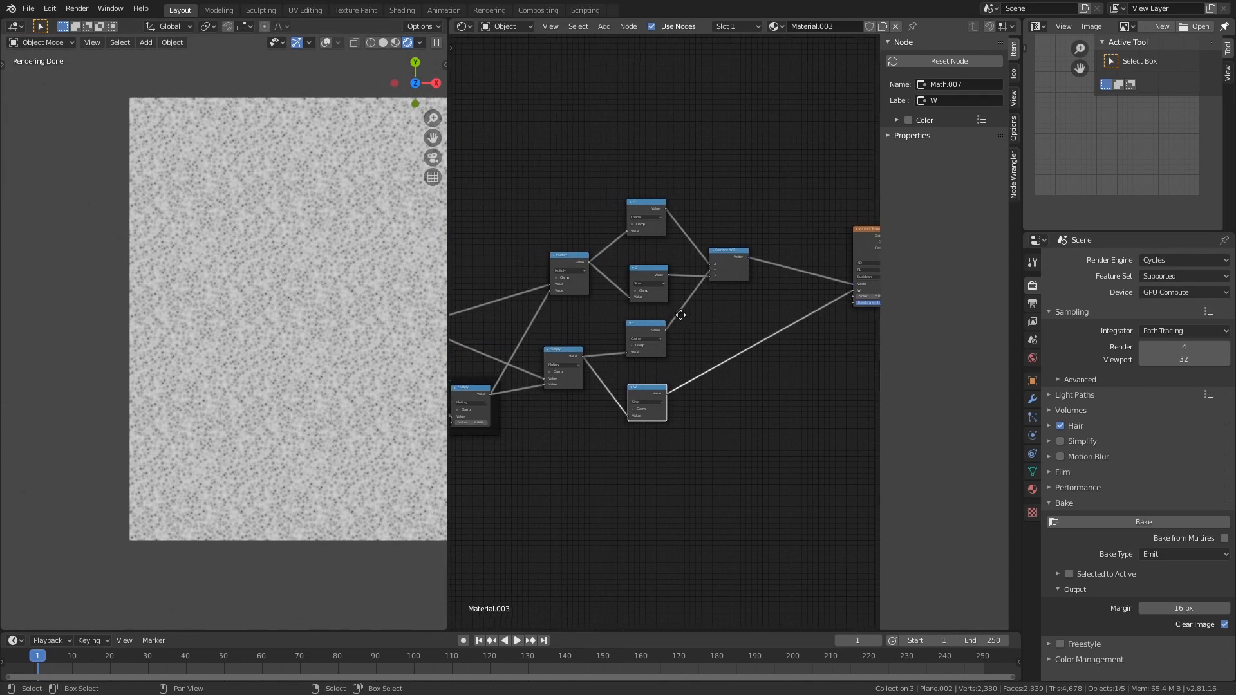
scroll(690, 342, down, 1)
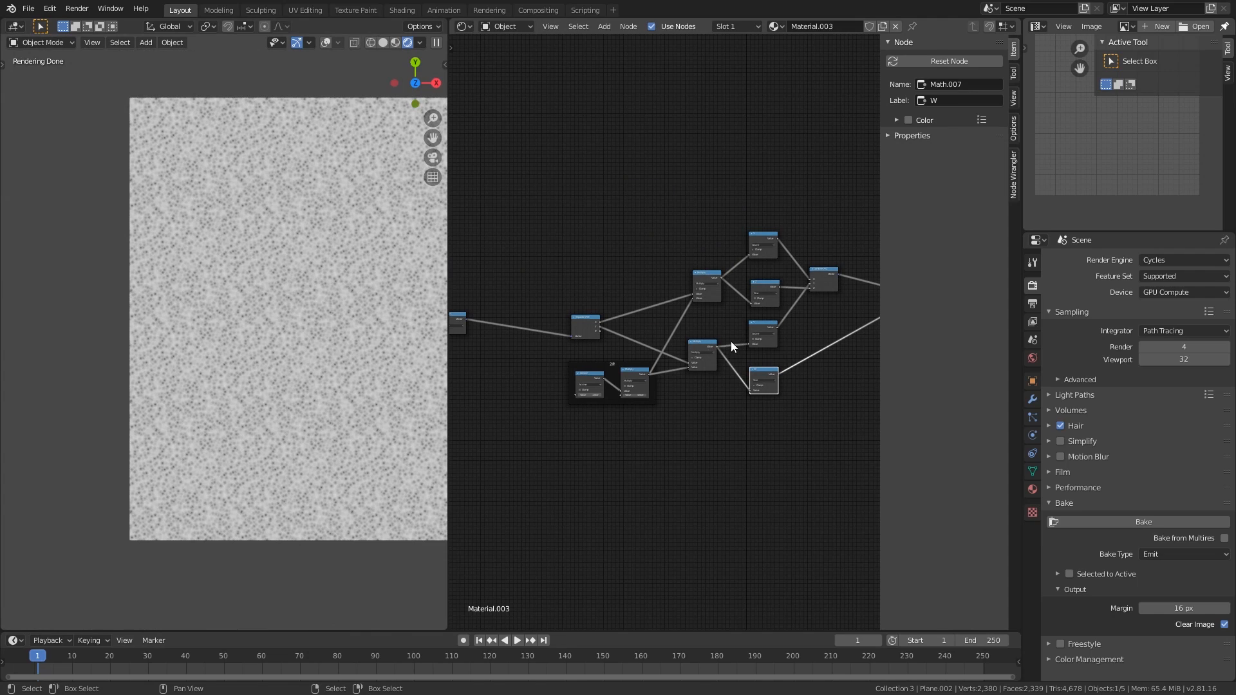
middle_drag(799, 341, 619, 343)
scroll(701, 329, up, 4)
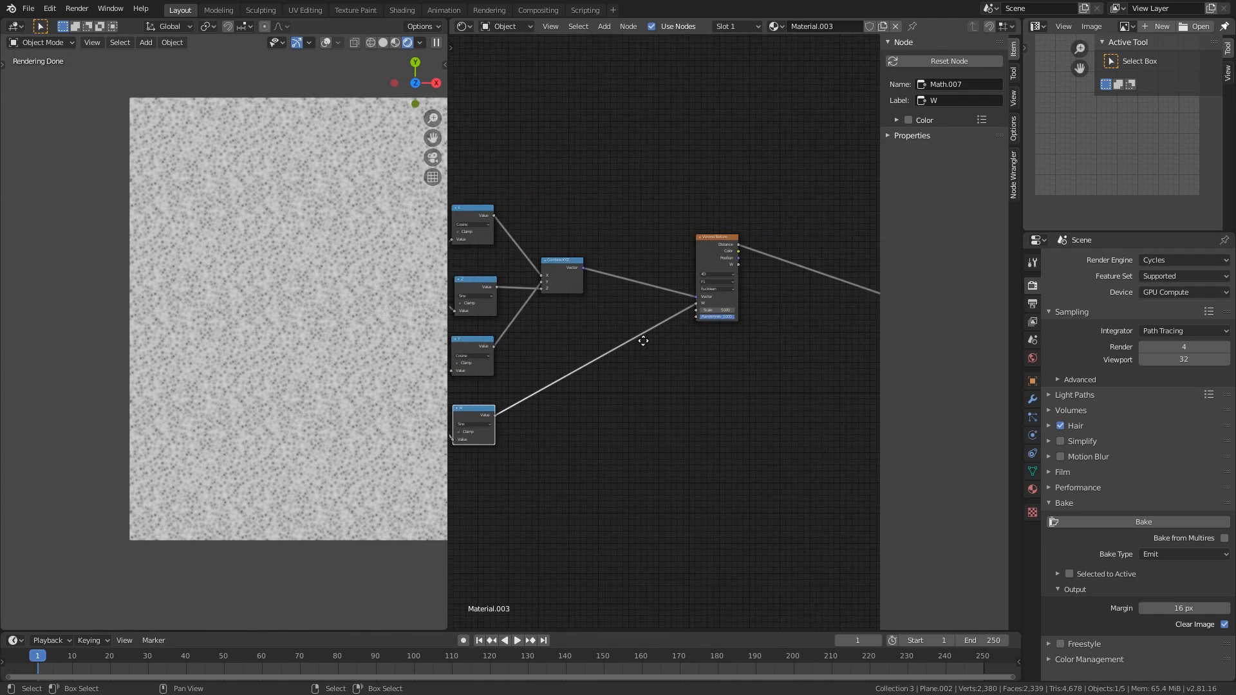
middle_drag(697, 333, 621, 399)
scroll(621, 399, up, 3)
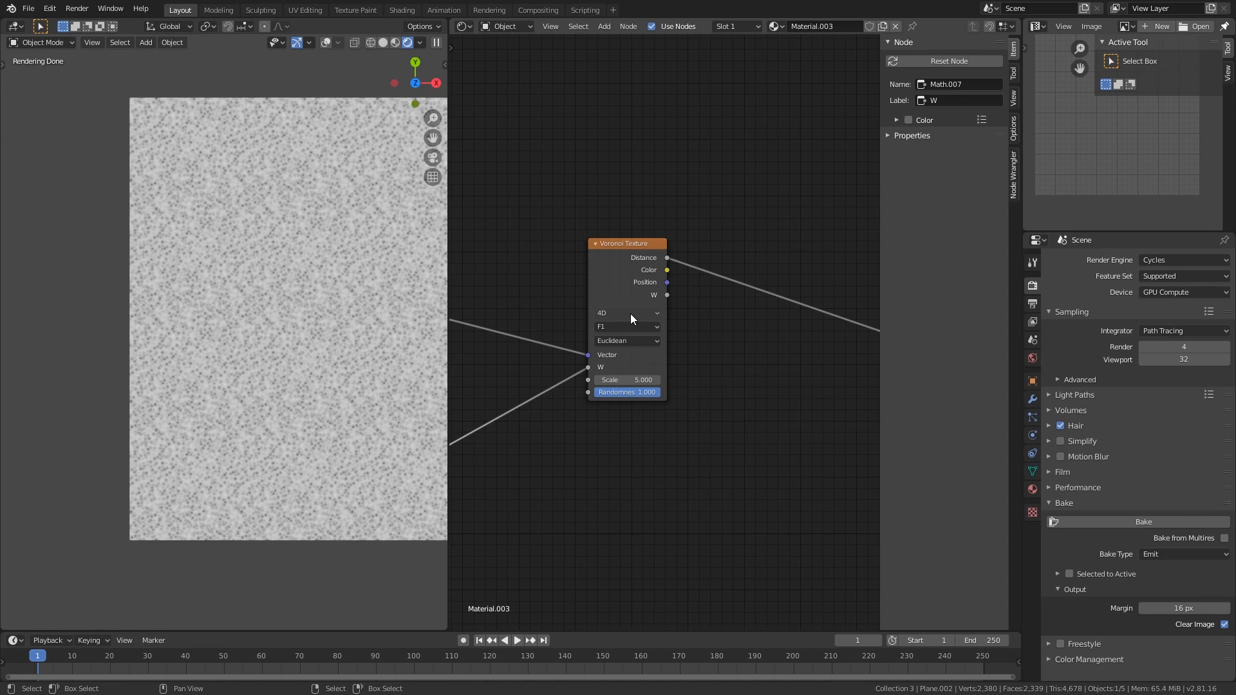
click(630, 314)
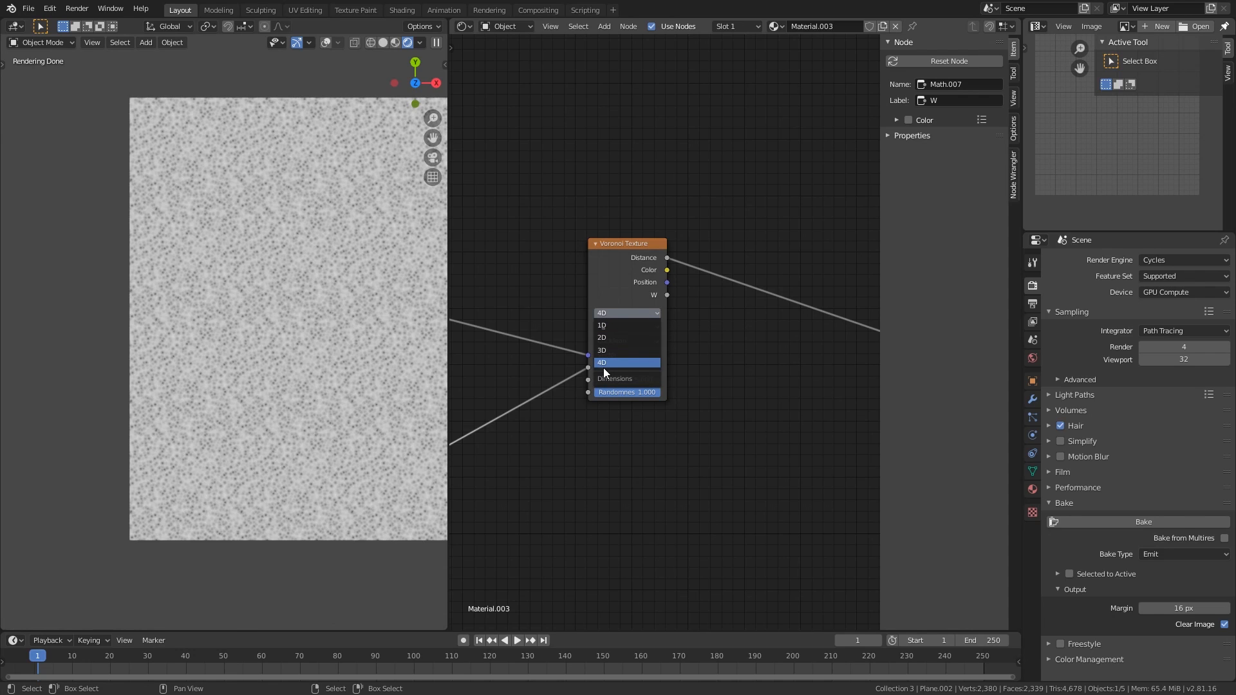
click(604, 361)
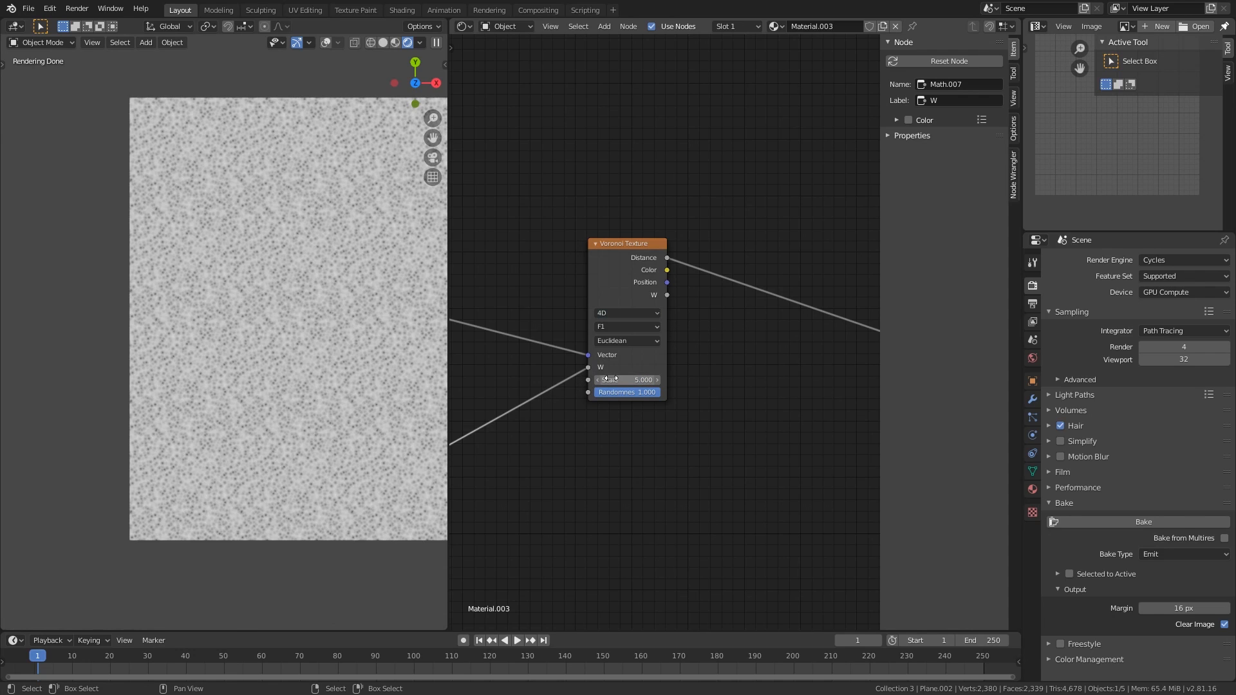
Examine the Voronoi Texture node and its Combine XYZ and W connections alongside the rendered pattern on the plane
scroll(307, 344, up, 2)
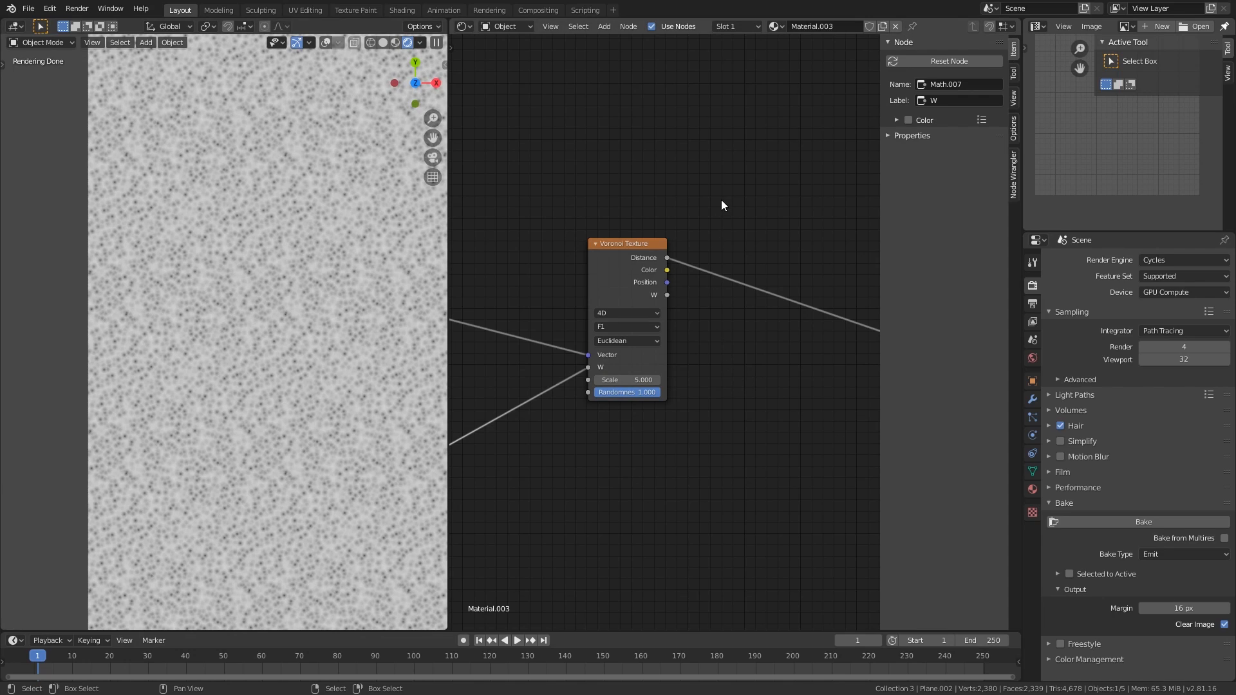
drag(721, 200, 519, 529)
drag(557, 464, 719, 170)
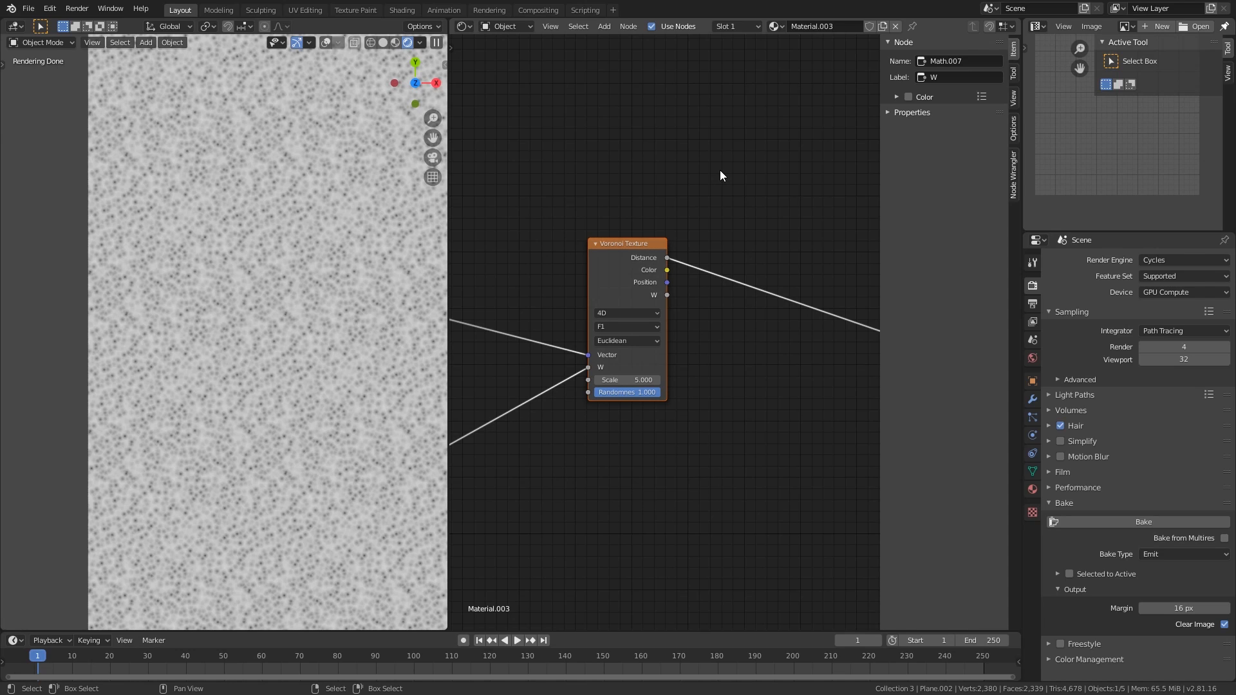
drag(714, 189, 562, 455)
scroll(714, 387, down, 4)
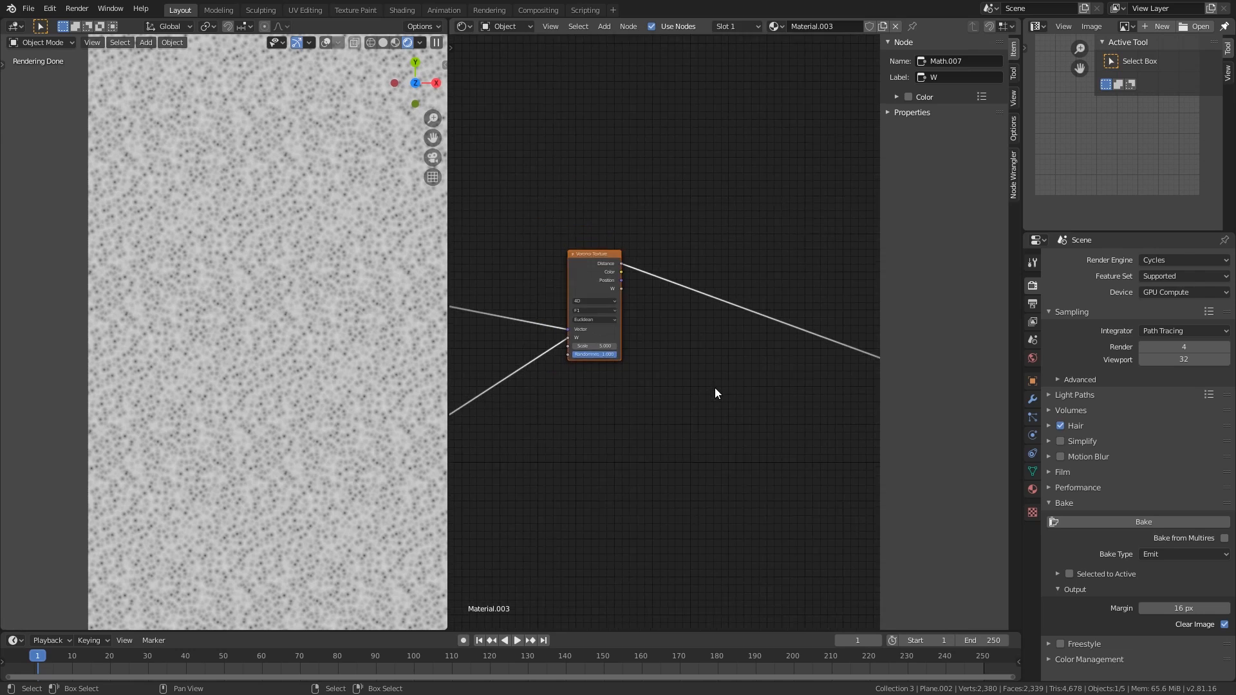
middle_drag(578, 287, 655, 303)
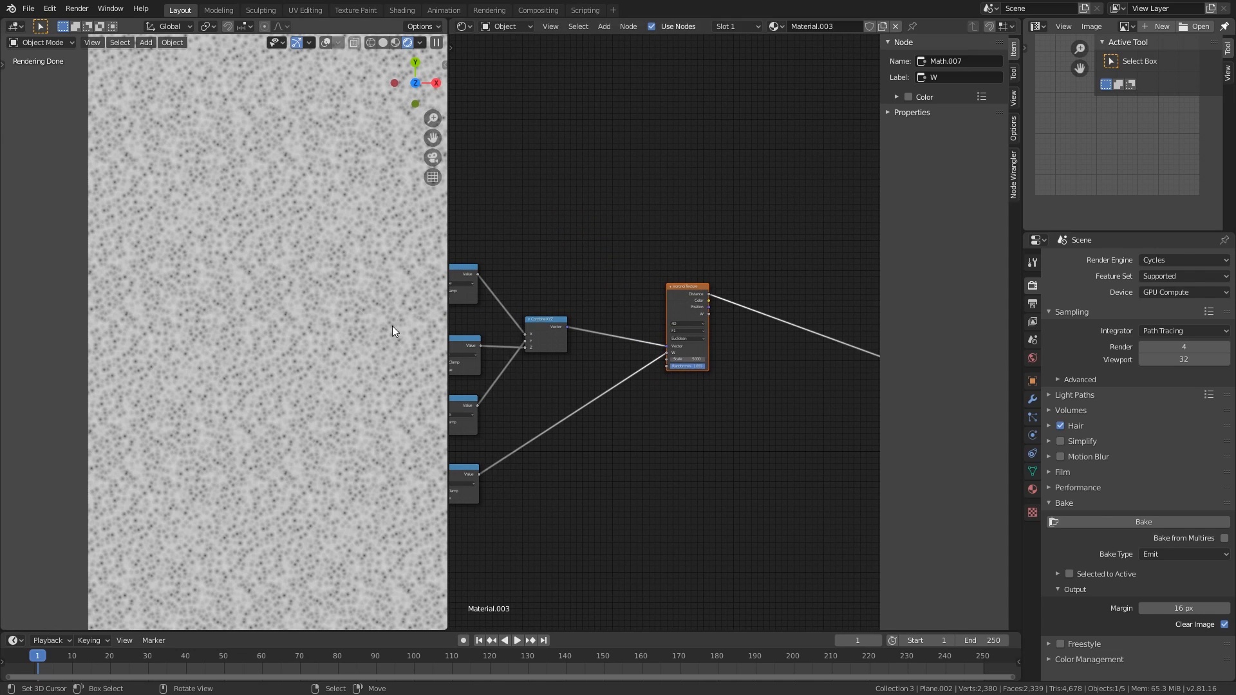
middle_drag(577, 318, 635, 320)
scroll(245, 349, down, 1)
scroll(244, 349, down, 1)
scroll(562, 384, up, 4)
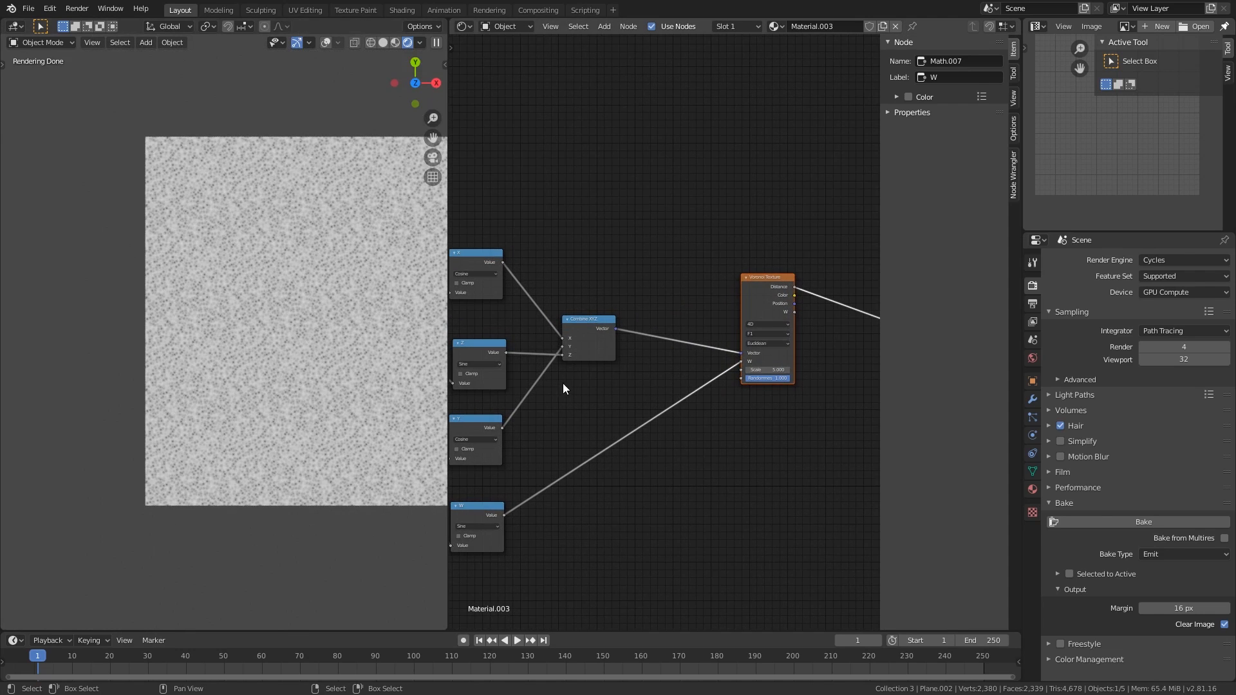
scroll(624, 361, up, 2)
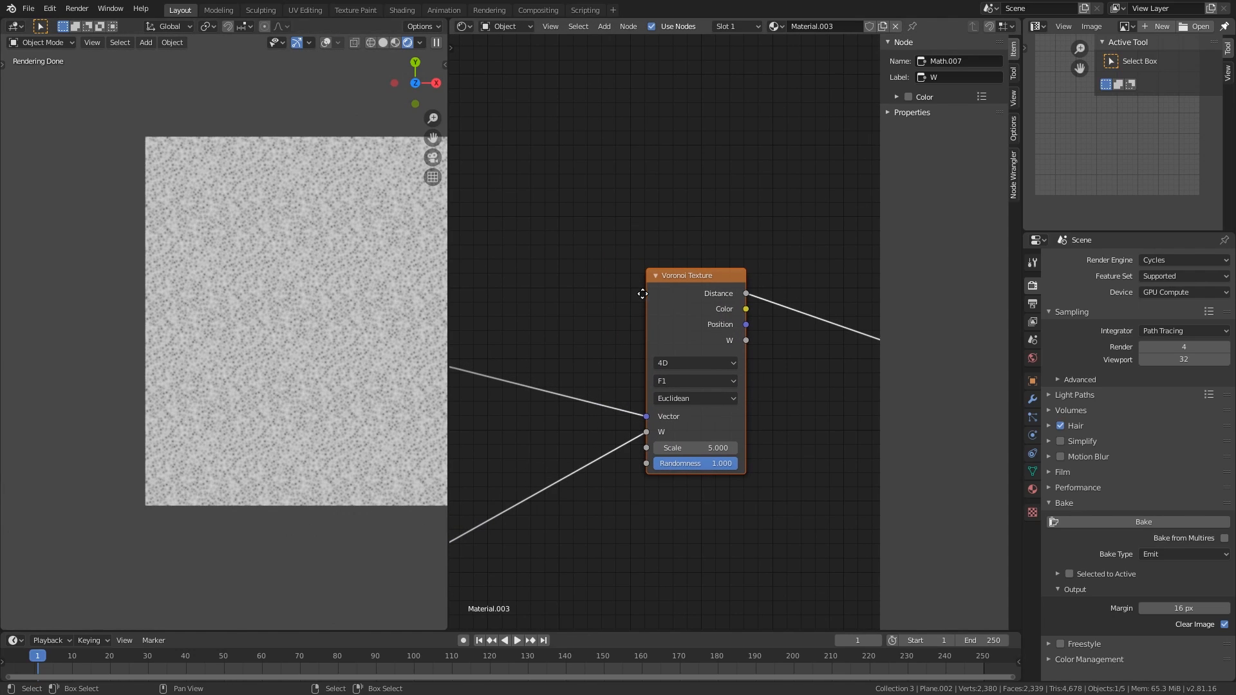
scroll(263, 392, up, 4)
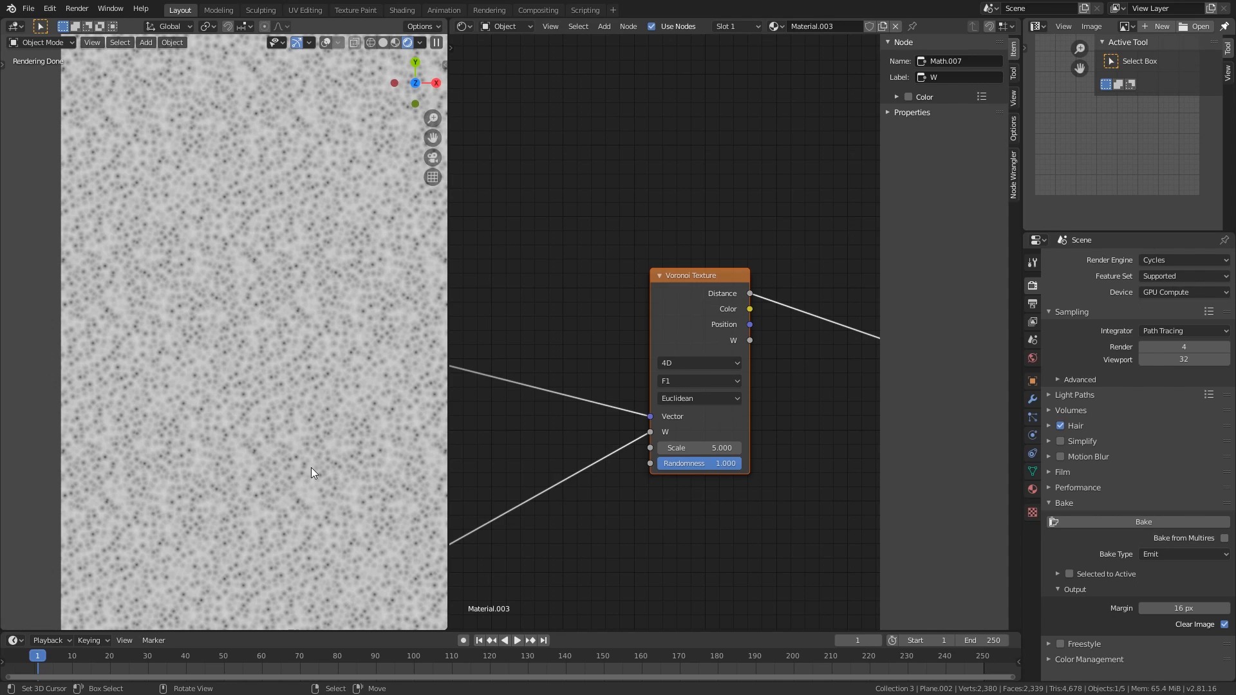
Review the start of the node network, covering the UV Map, Mapping and Fraction nodes and the Mapping node's settings
scroll(591, 381, down, 2)
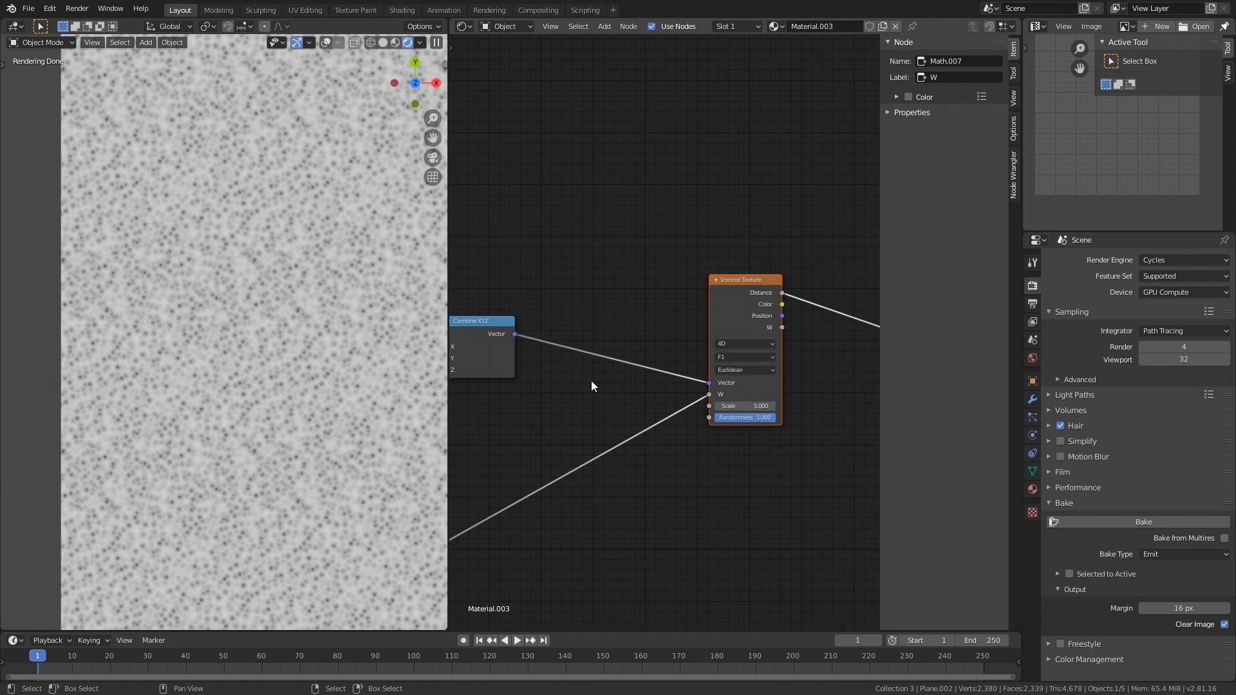
middle_drag(591, 381, 749, 333)
middle_drag(568, 347, 674, 333)
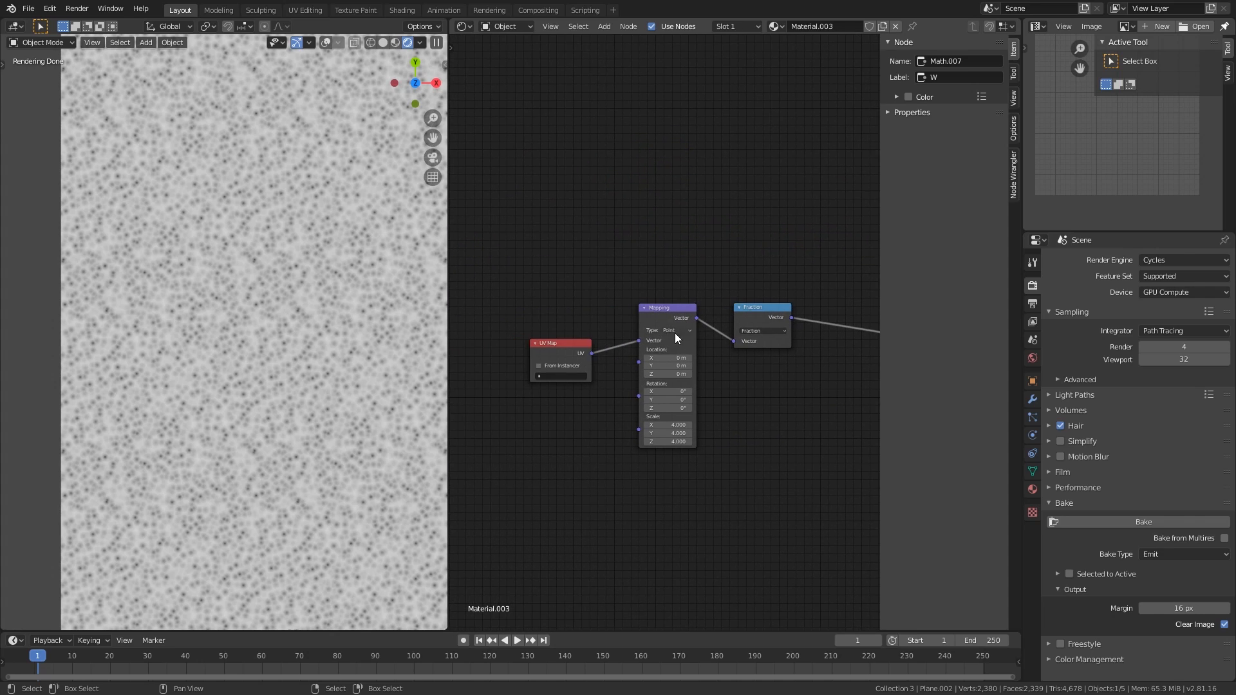
drag(564, 344, 551, 322)
scroll(658, 341, up, 4)
scroll(659, 390, up, 1)
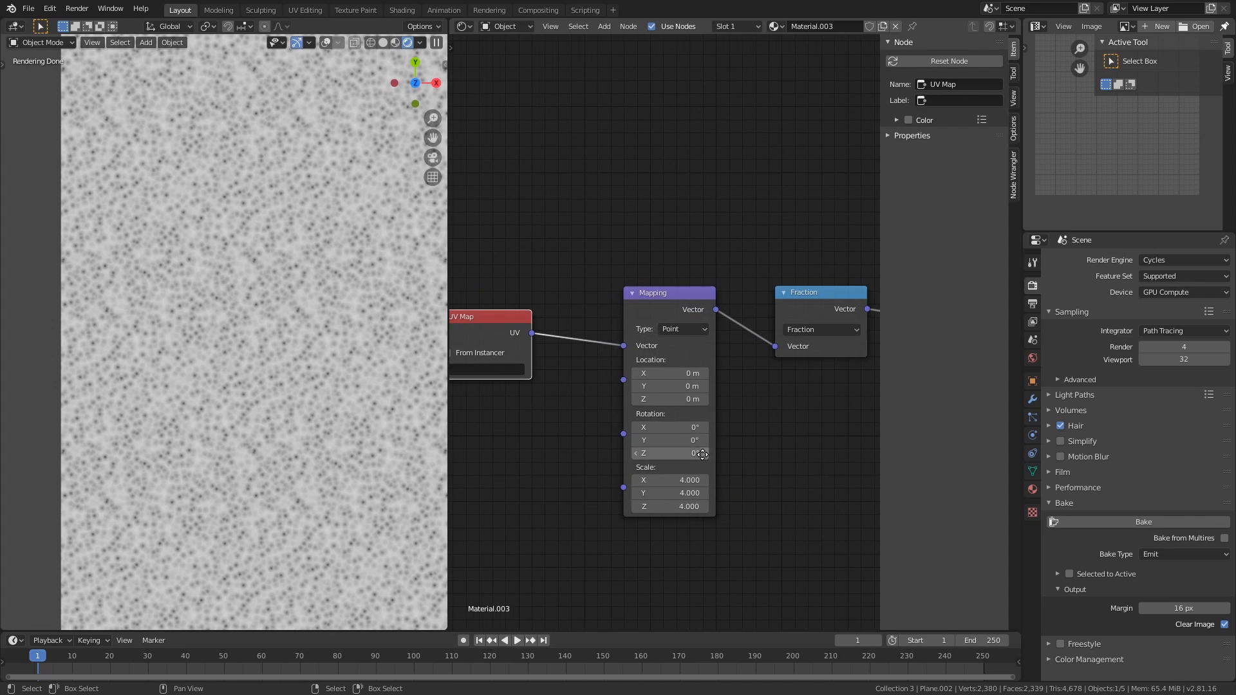
middle_drag(785, 298, 718, 354)
click(718, 354)
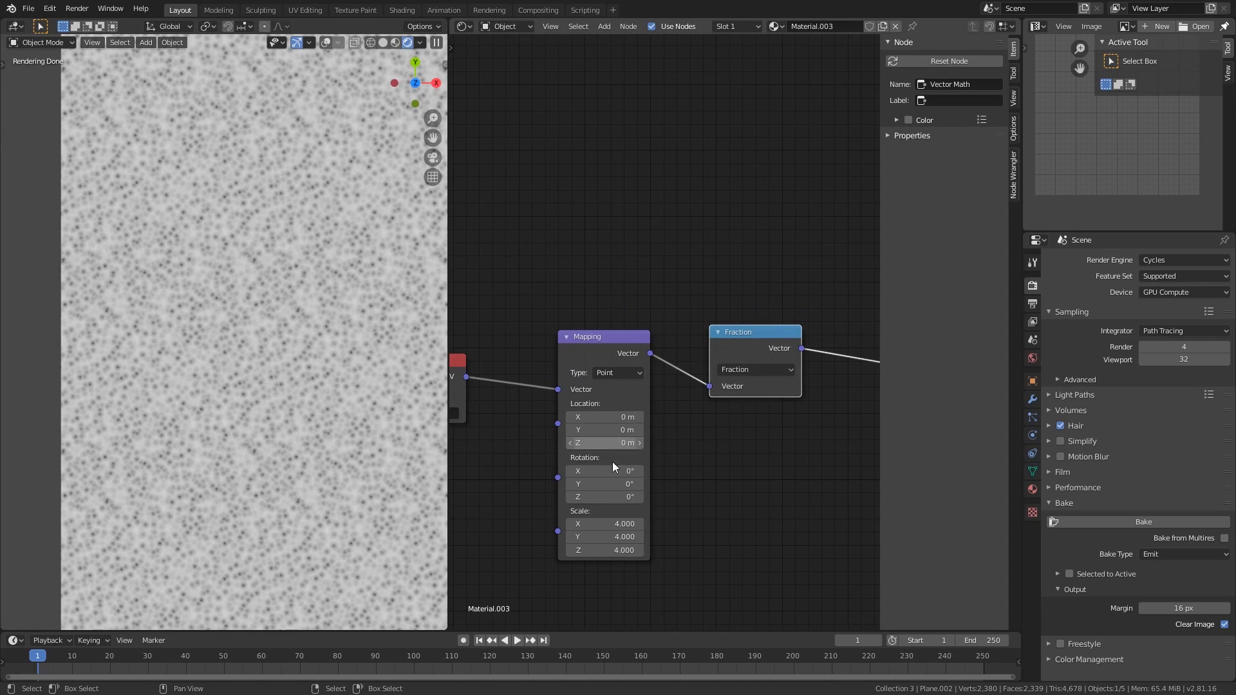
Try shifting the tiled pattern by 13.2 m on the first Mapping node's X location, and reset it to 0 m
drag(602, 477, 637, 477)
right_click(595, 477)
drag(602, 417, 637, 417)
scroll(327, 404, down, 3)
shift+middle_drag(327, 404, 261, 413)
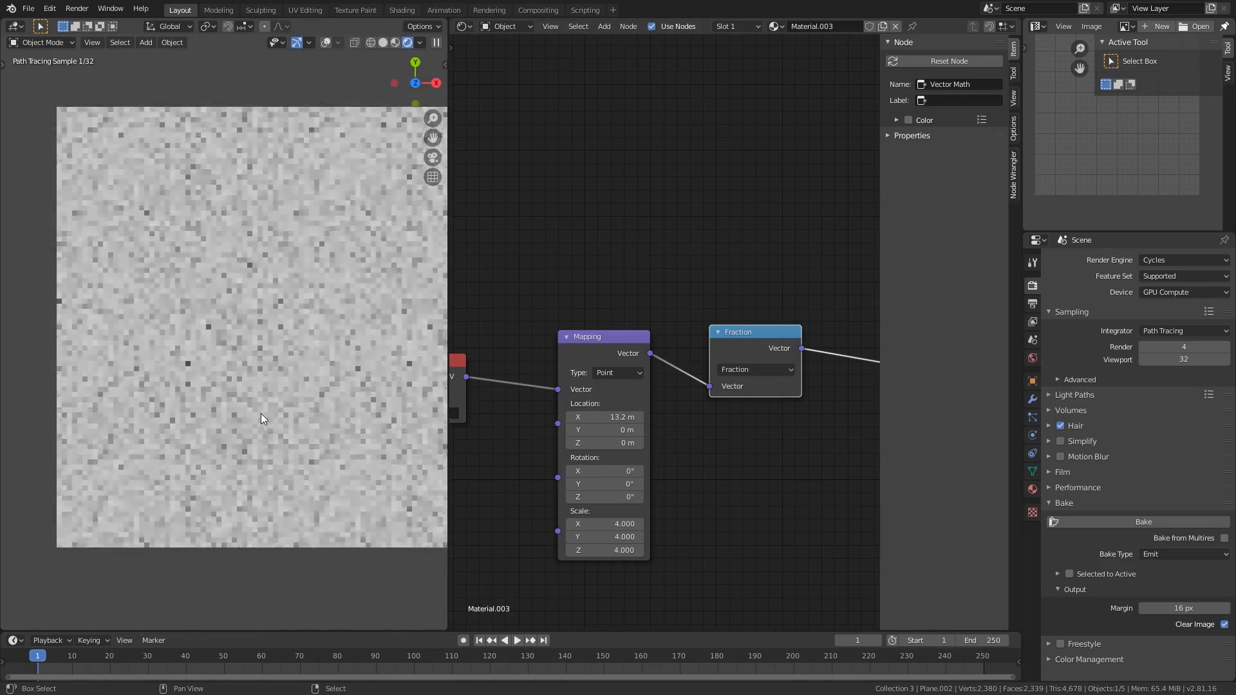
drag(605, 417, 644, 408)
right_click(644, 408)
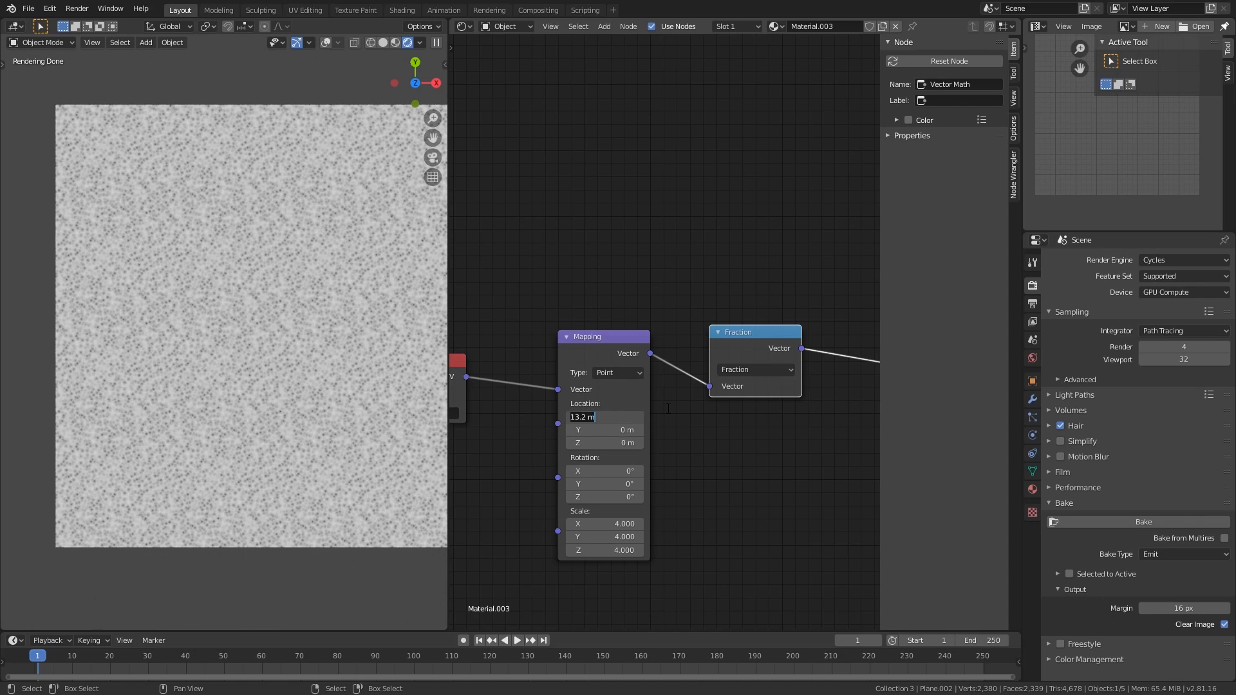
key(Return)
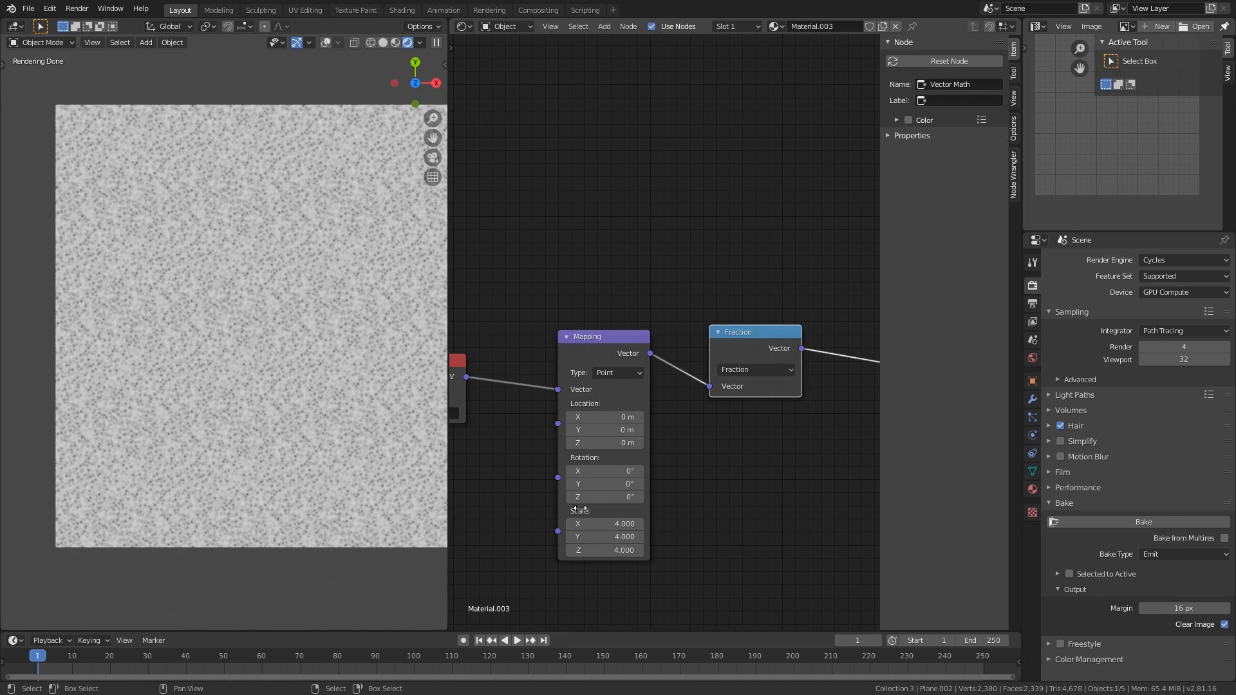
Move the Voronoi Texture node farther from Combine XYZ and add reroute points on its incoming Vector and W links
middle_drag(680, 471, 673, 471)
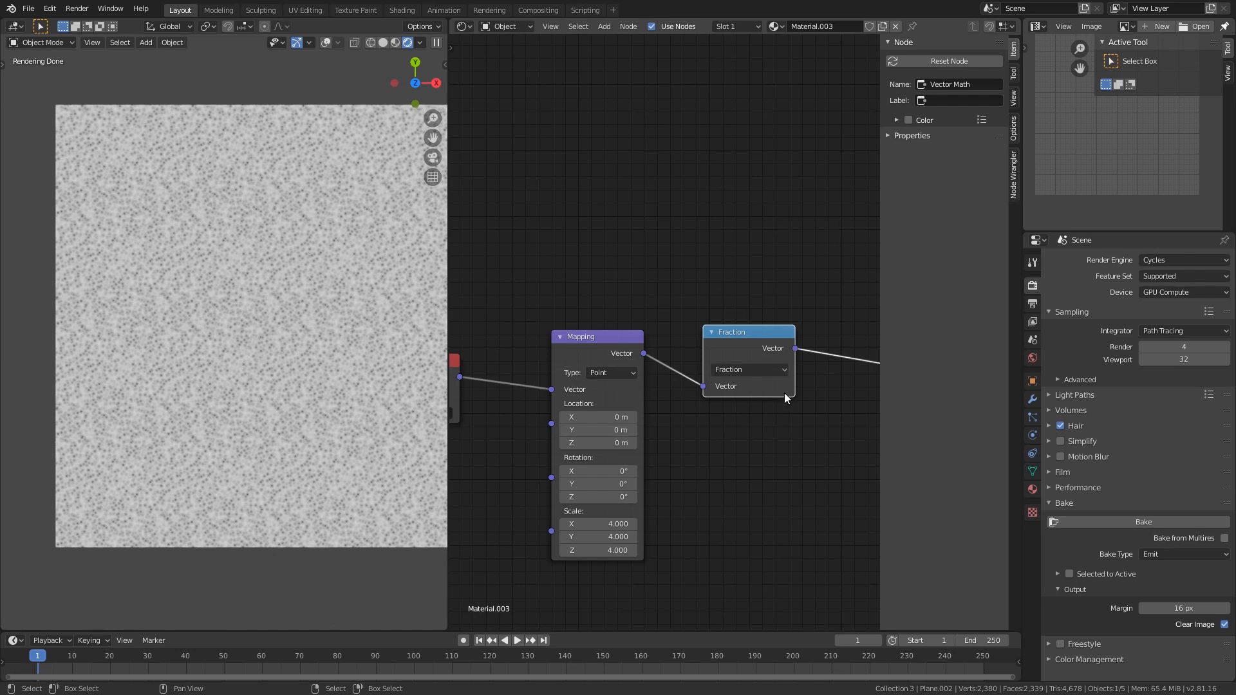
scroll(783, 393, down, 3)
middle_drag(784, 392, 470, 433)
scroll(570, 403, up, 3)
middle_drag(569, 405, 629, 425)
drag(637, 337, 727, 334)
middle_drag(635, 377, 758, 393)
scroll(673, 404, up, 2)
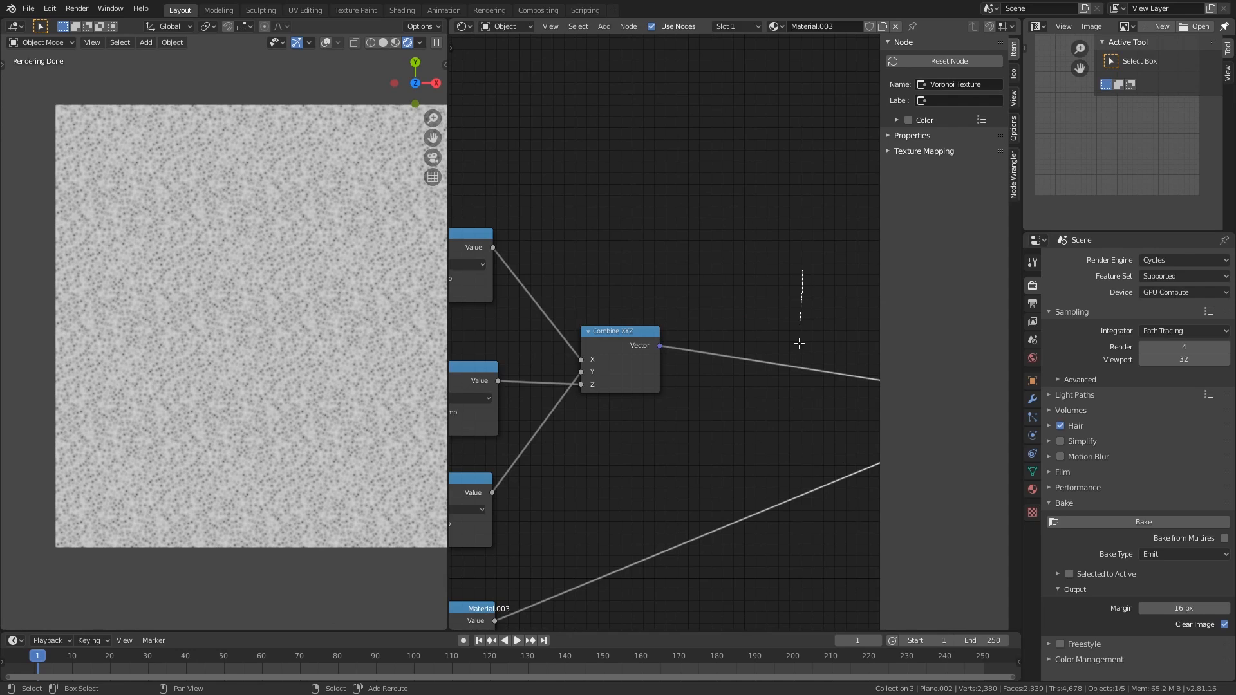
shift+right_drag(798, 343, 797, 544)
drag(758, 350, 856, 565)
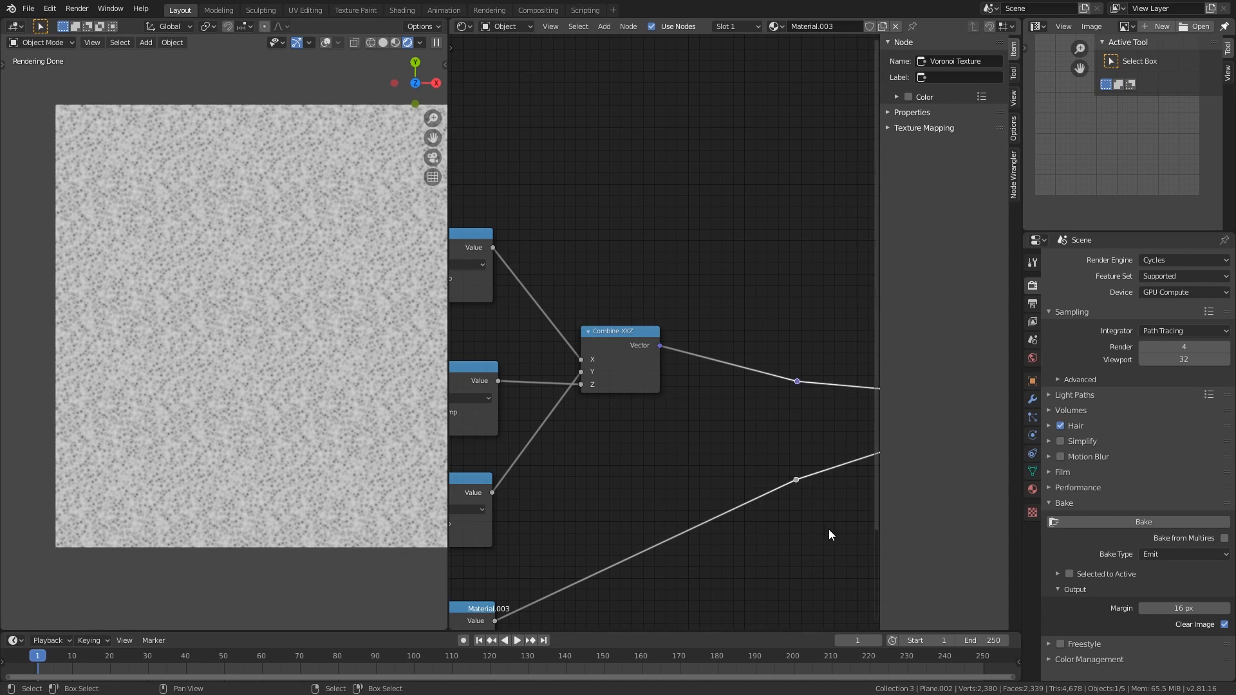
Add a Frame to the node network just above the reroute on the Vector link
middle_drag(828, 481, 711, 480)
key(shift+a)
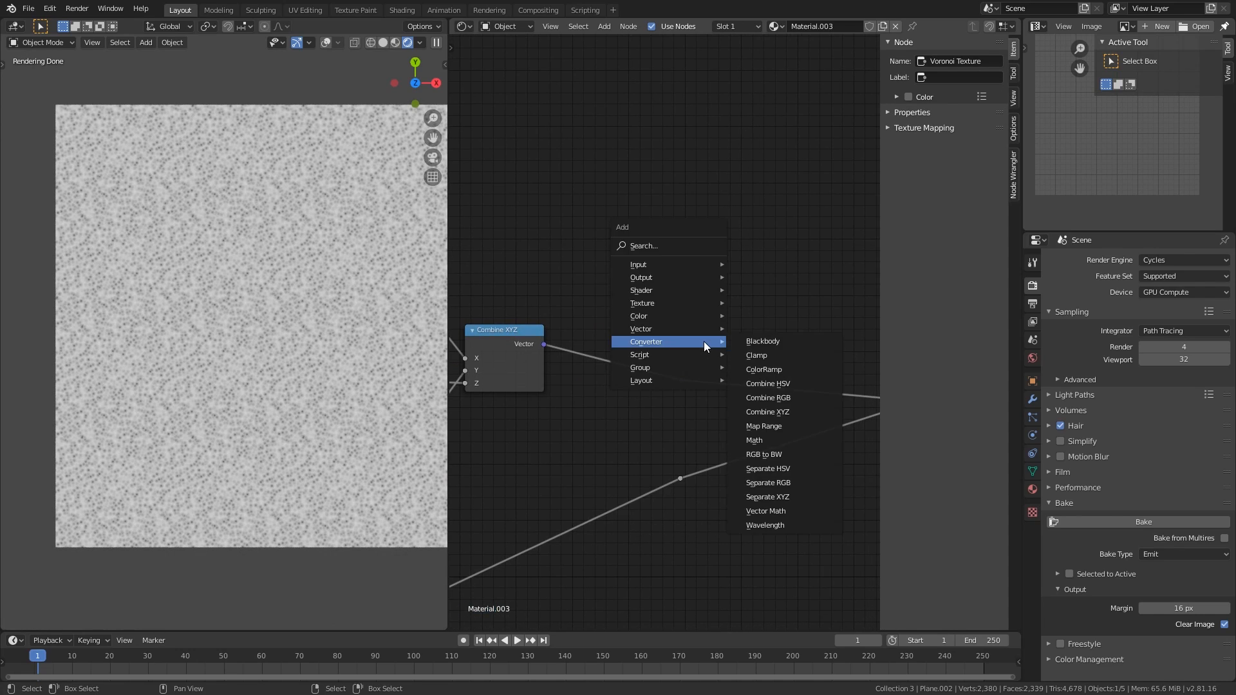
mouse_move(693, 366)
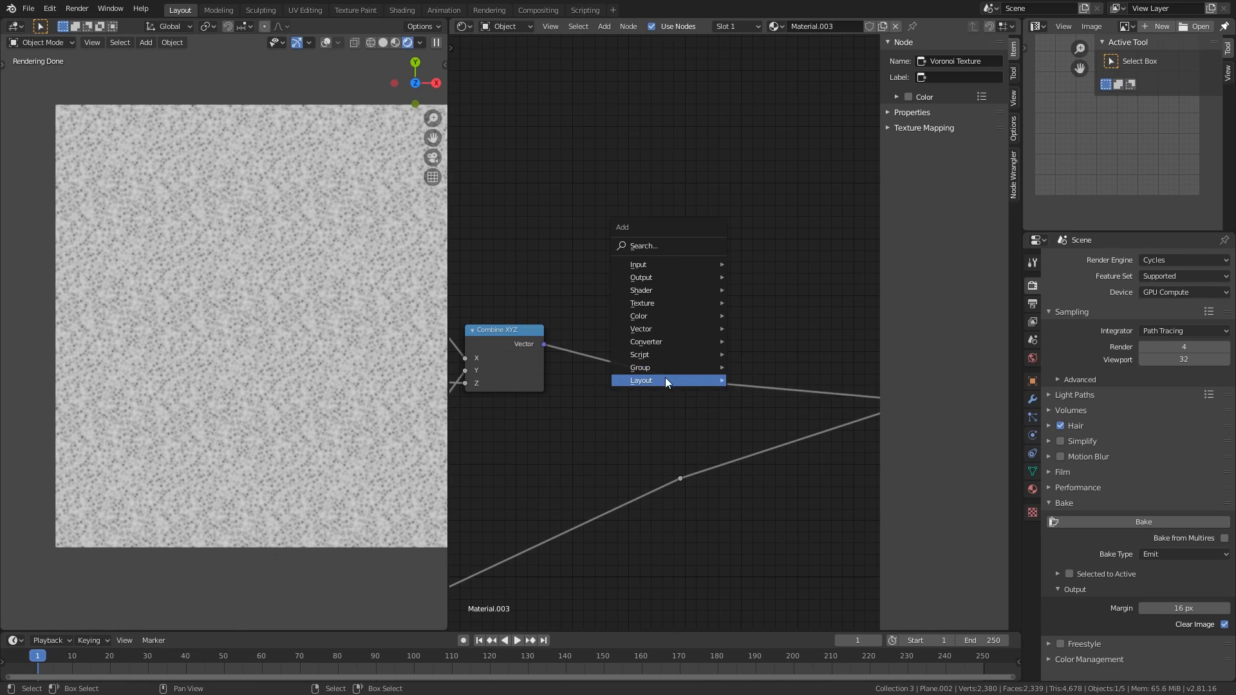
mouse_move(666, 380)
click(749, 383)
click(630, 298)
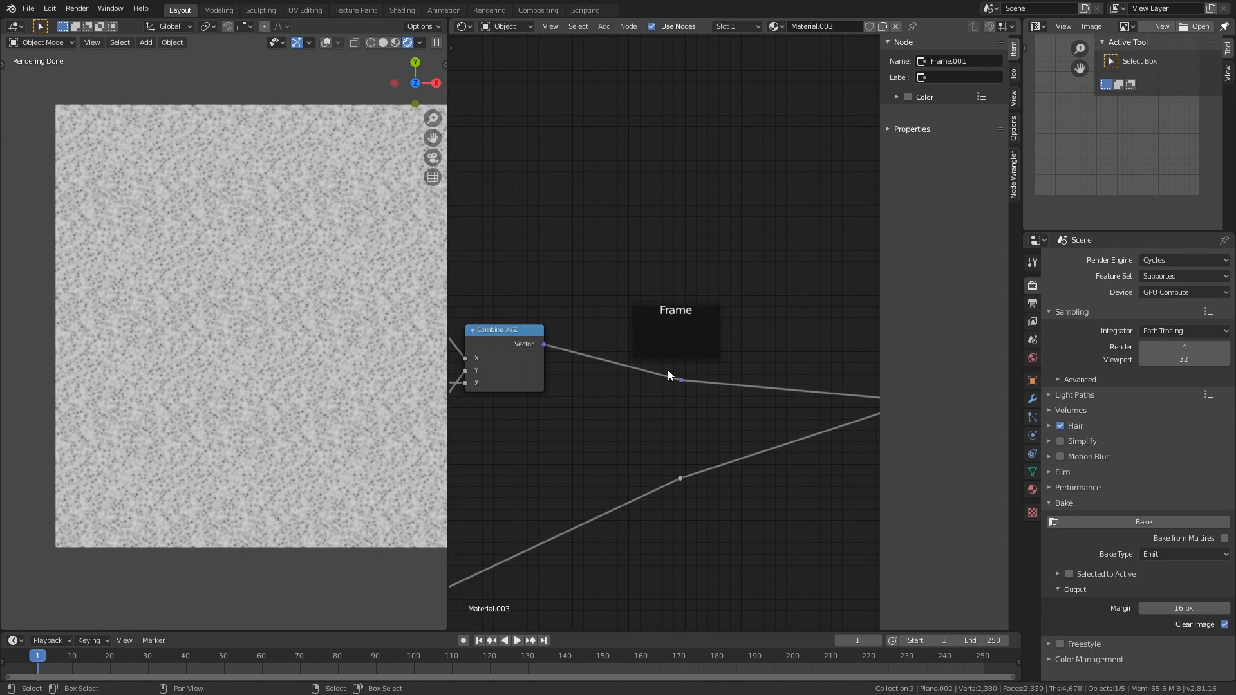
Move both reroutes into the frame and arrange them one above the other, closer together
key(b)
drag(650, 364, 739, 556)
key(g)
click(673, 360)
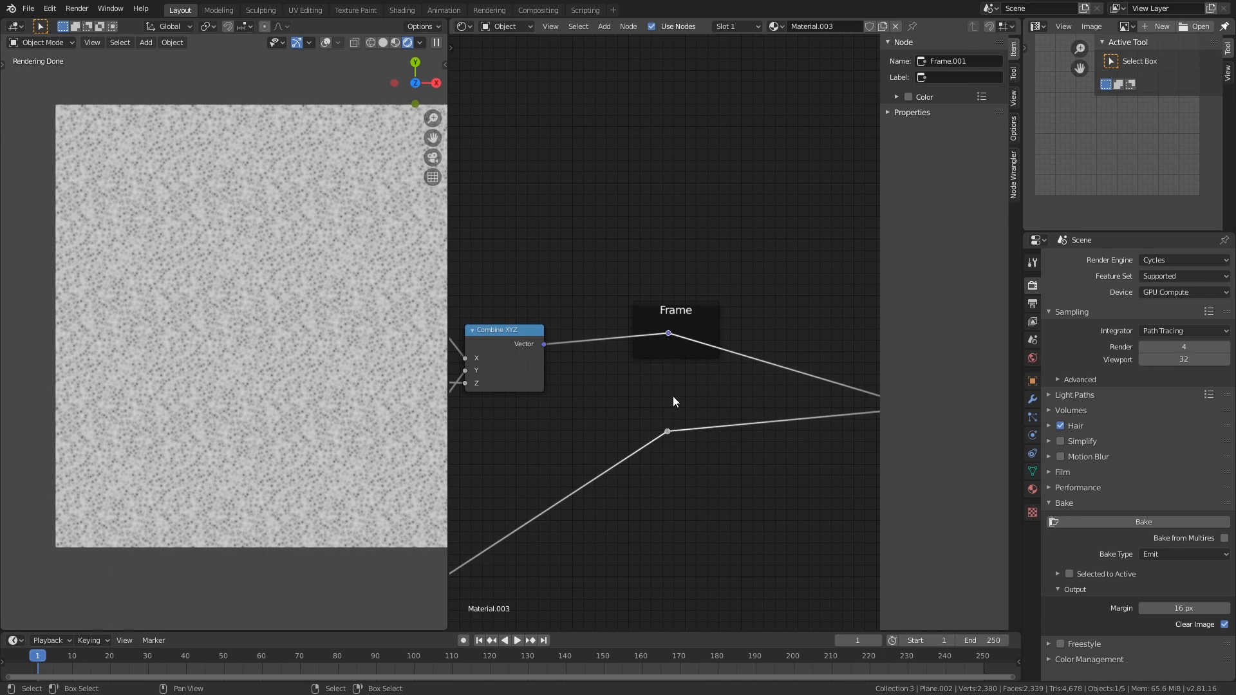
drag(666, 333, 671, 340)
drag(666, 435, 671, 400)
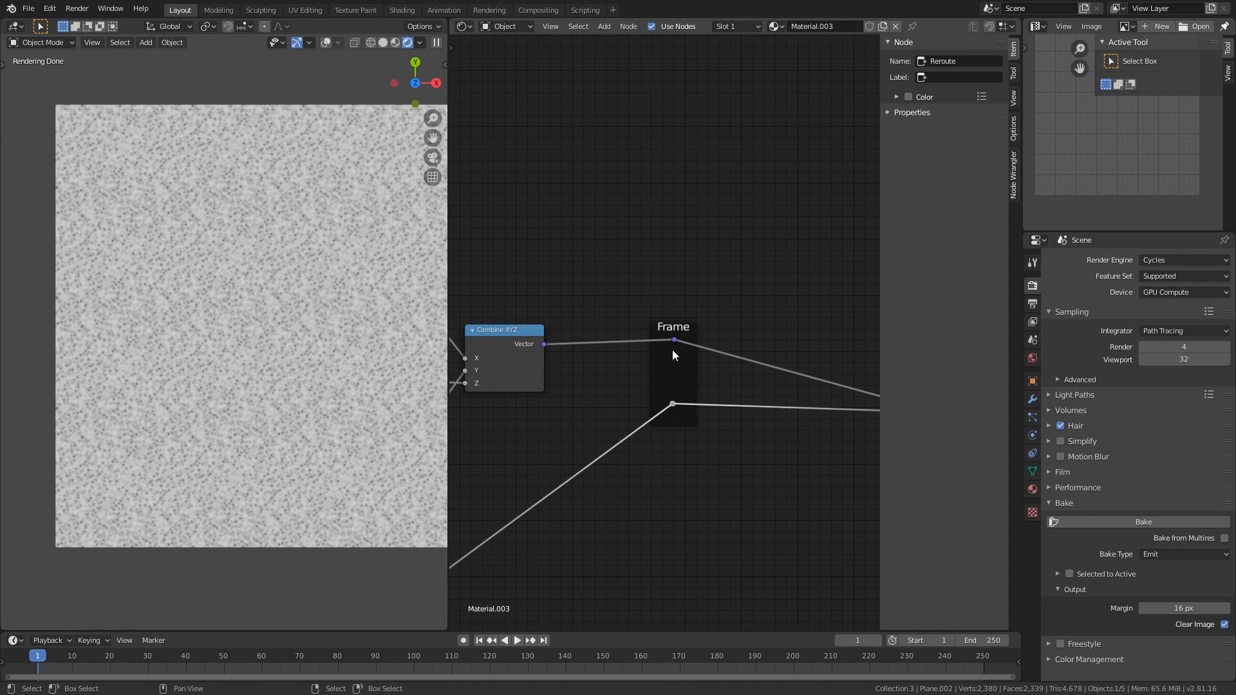
drag(672, 350, 669, 352)
Label the frame around the two reroutes "4D space"
click(672, 334)
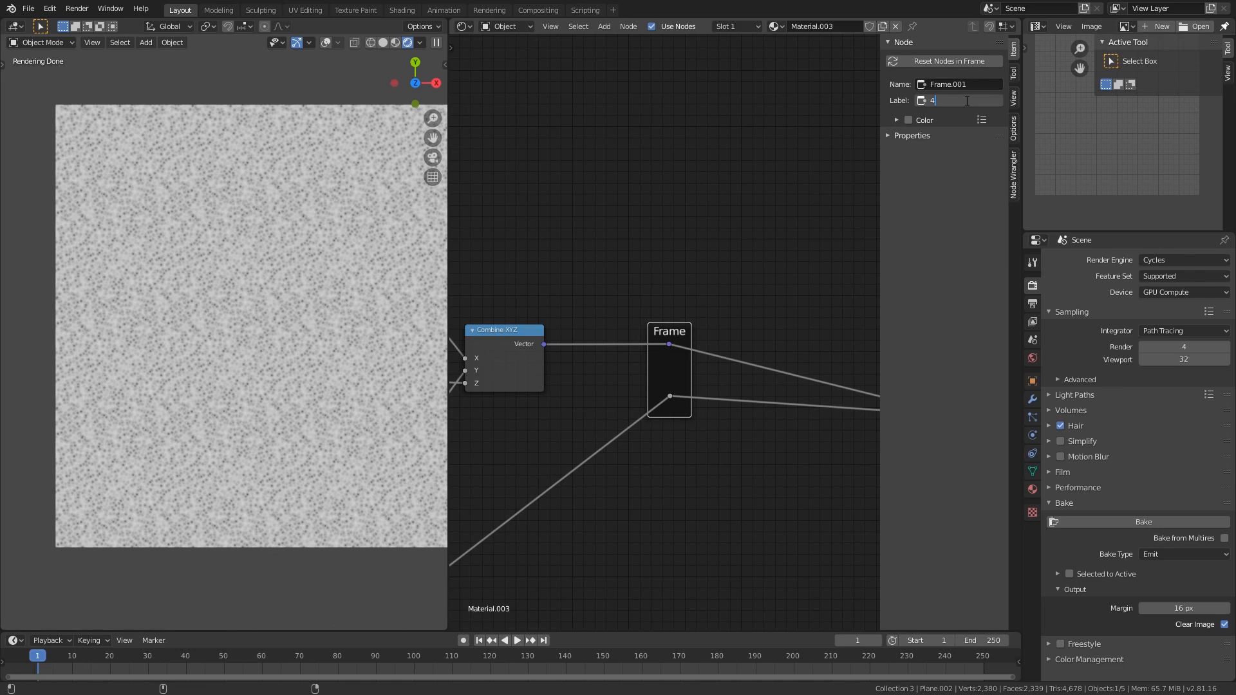
click(966, 101)
text(4D space)
key(Return)
middle_drag(731, 354, 622, 358)
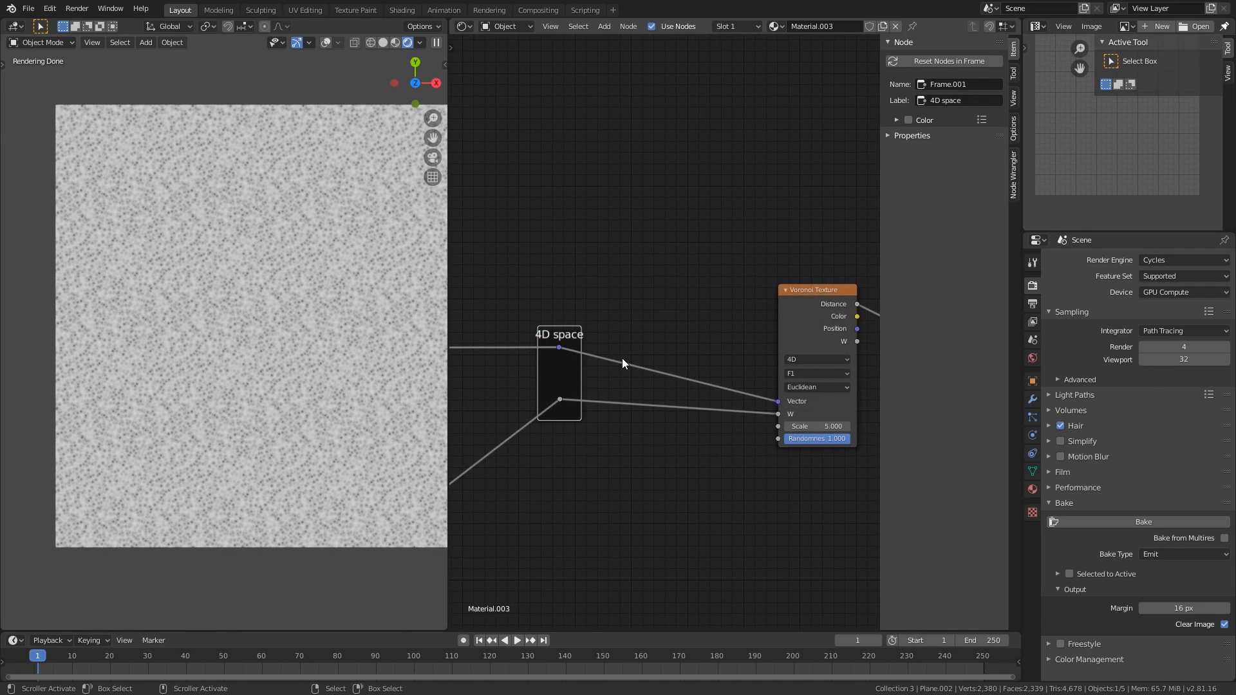
Insert a Mapping node between the Vector reroute and the Voronoi Texture, with location X 1.5 m, Y 4.2 m and rotation X -41.6°
drag(629, 269, 509, 478)
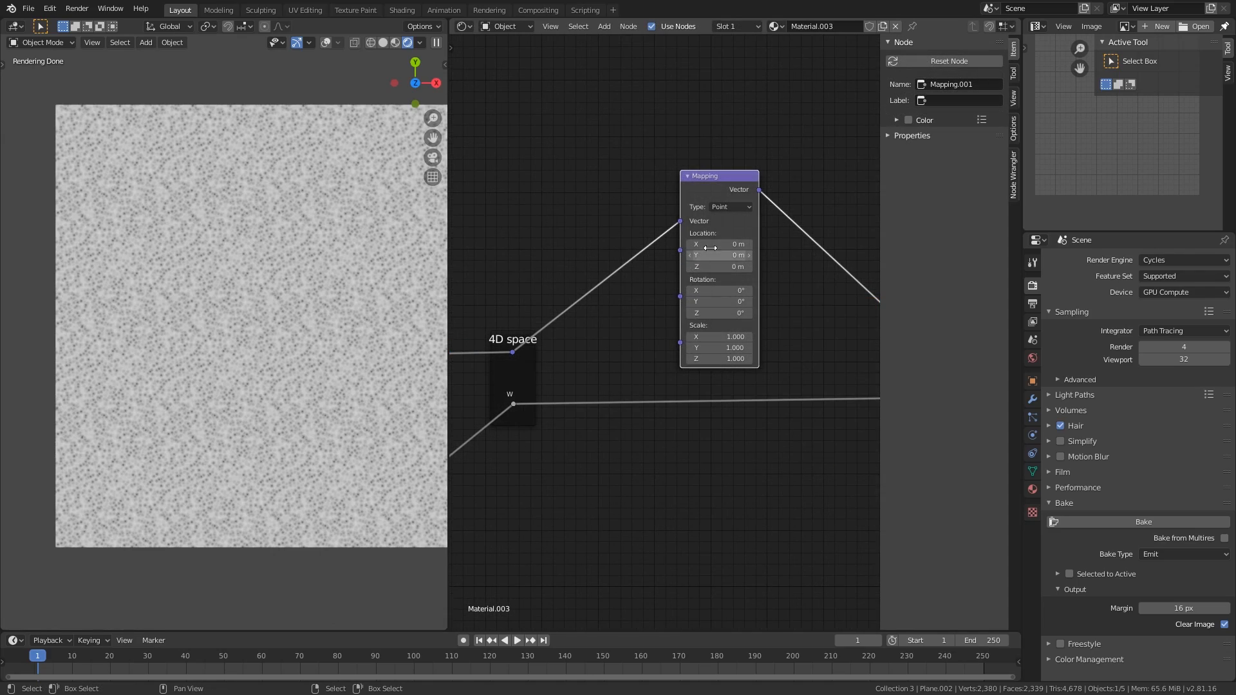
drag(719, 244, 688, 281)
scroll(719, 286, up, 3)
scroll(280, 345, up, 4)
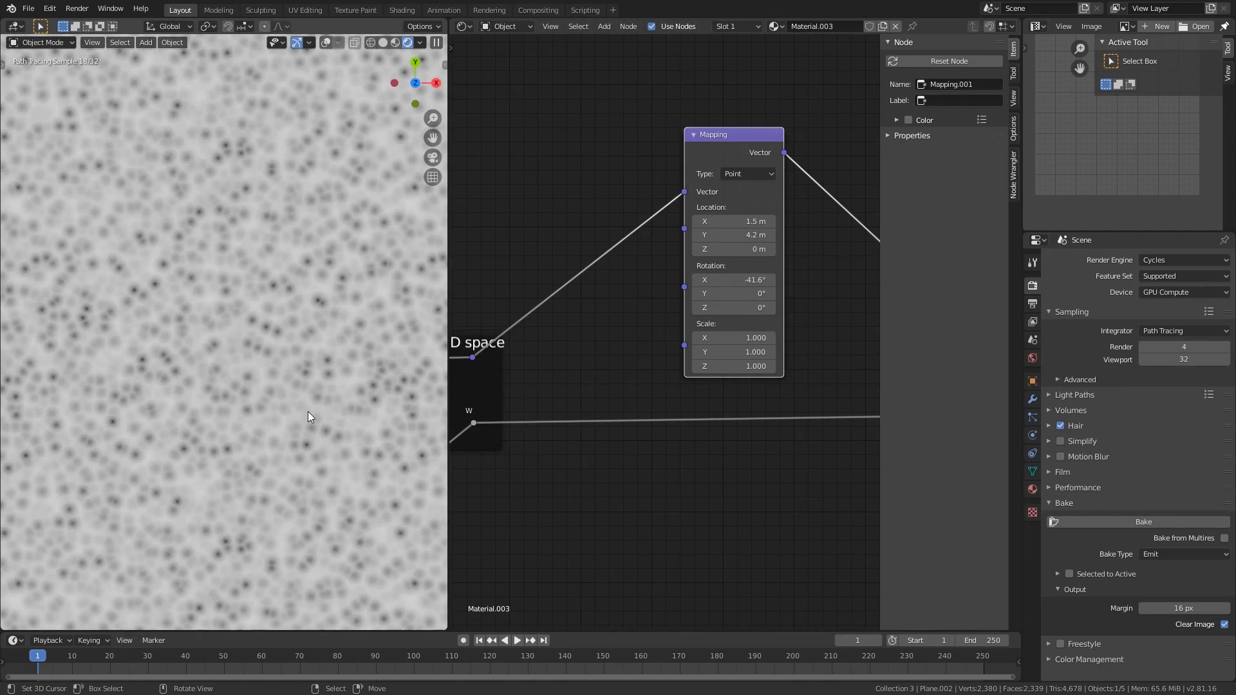
scroll(236, 357, up, 4)
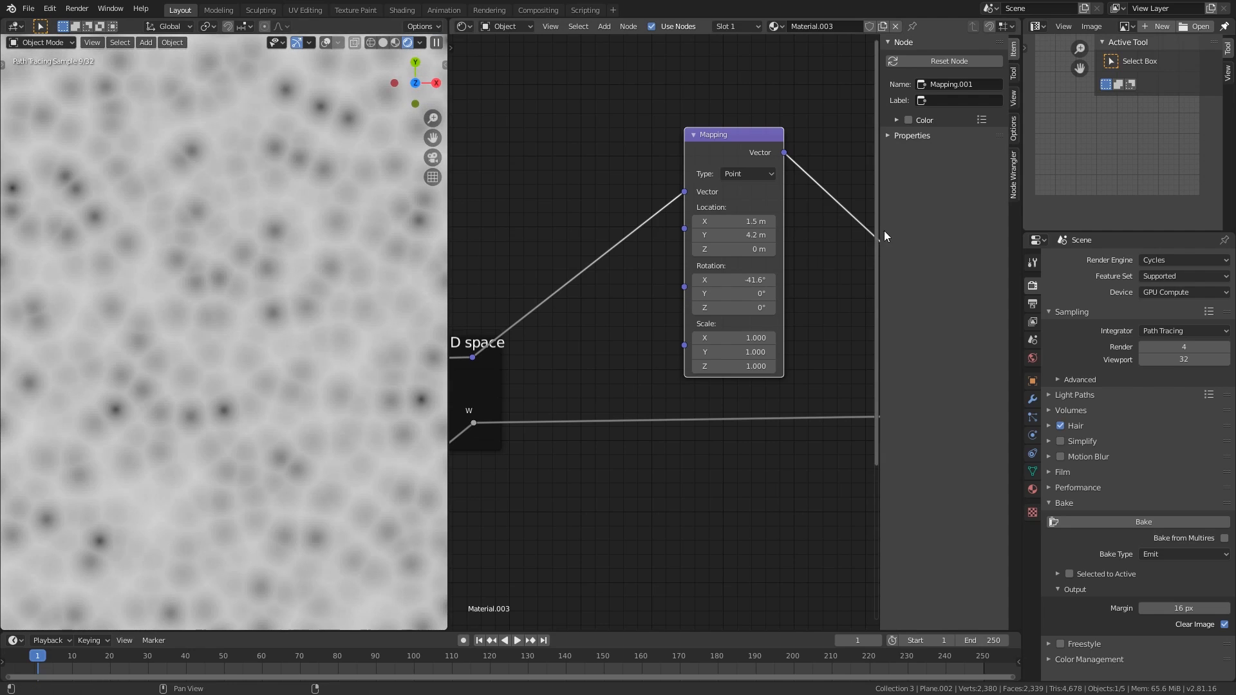
Set the new Mapping node's X rotation to -86.4° and check the rendered pattern from close up and afar
drag(734, 280, 712, 280)
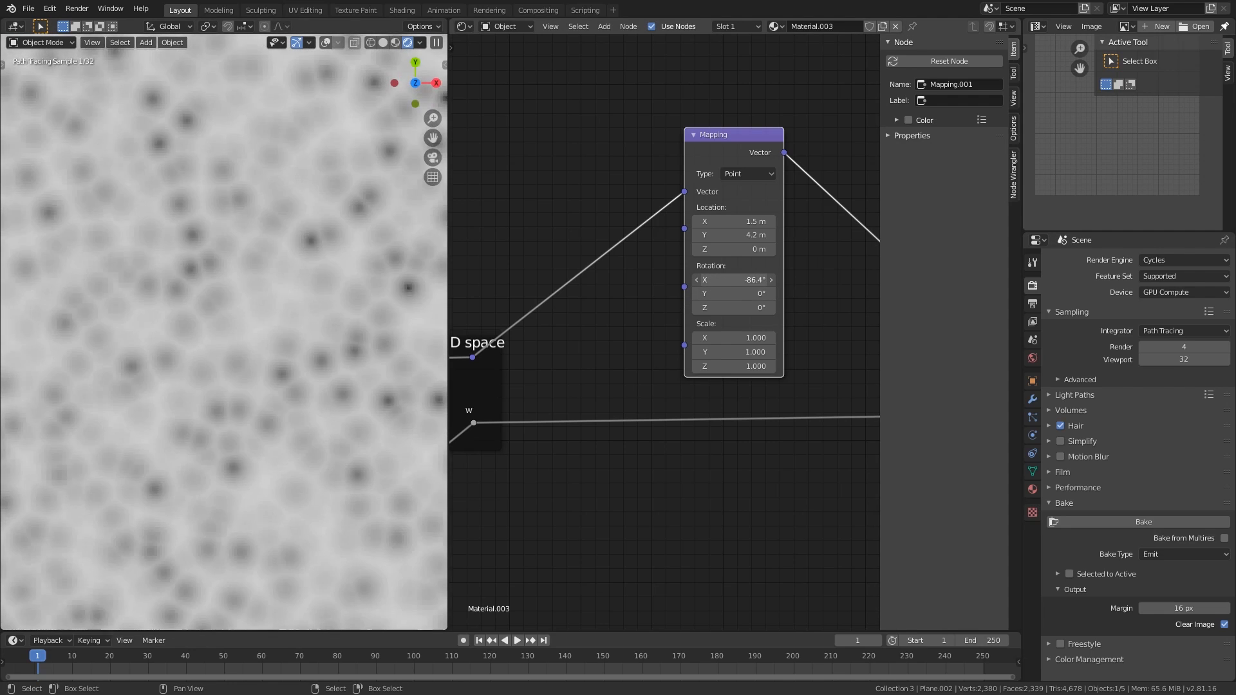
scroll(311, 387, down, 8)
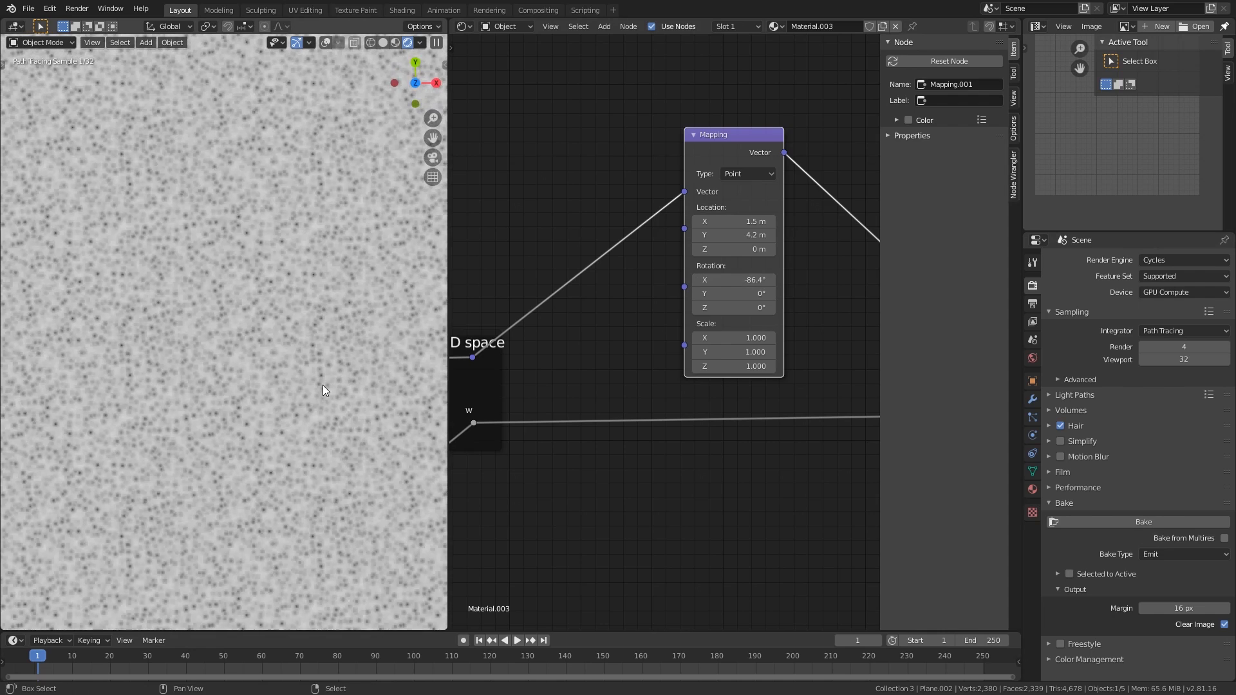
scroll(771, 330, down, 2)
scroll(720, 342, up, 3)
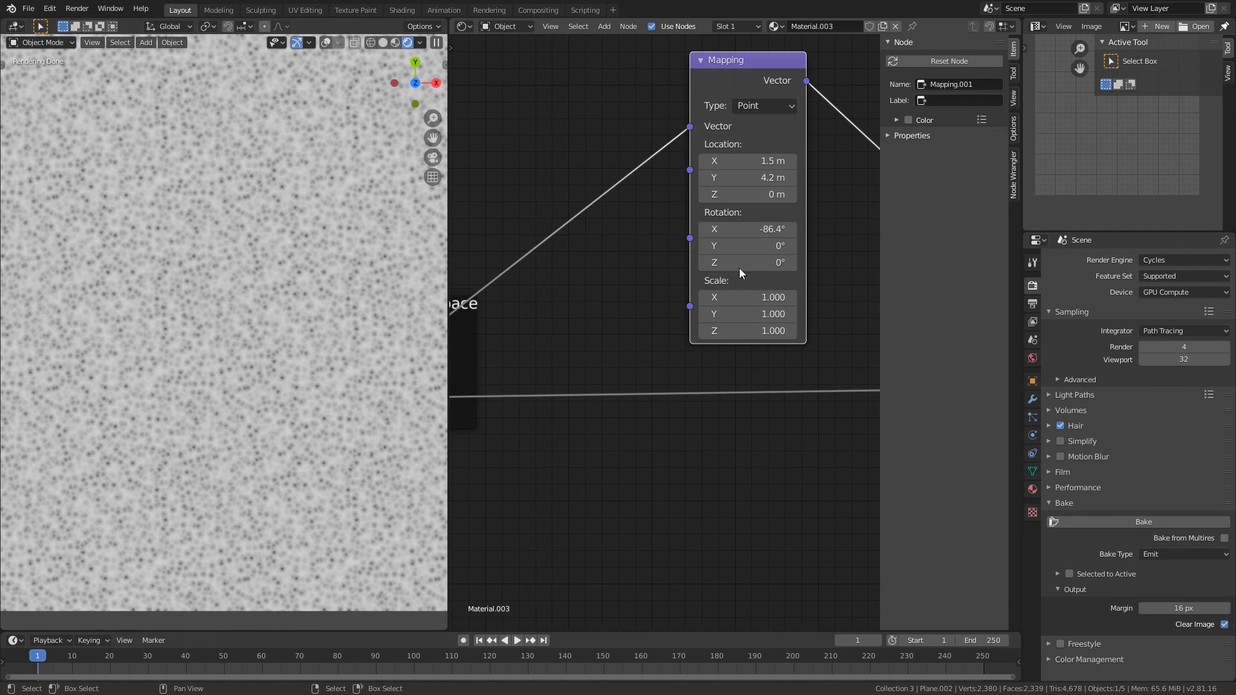
Examine the new Mapping node's X, Y and Z scale values alongside the rendered pattern
drag(713, 76, 742, 74)
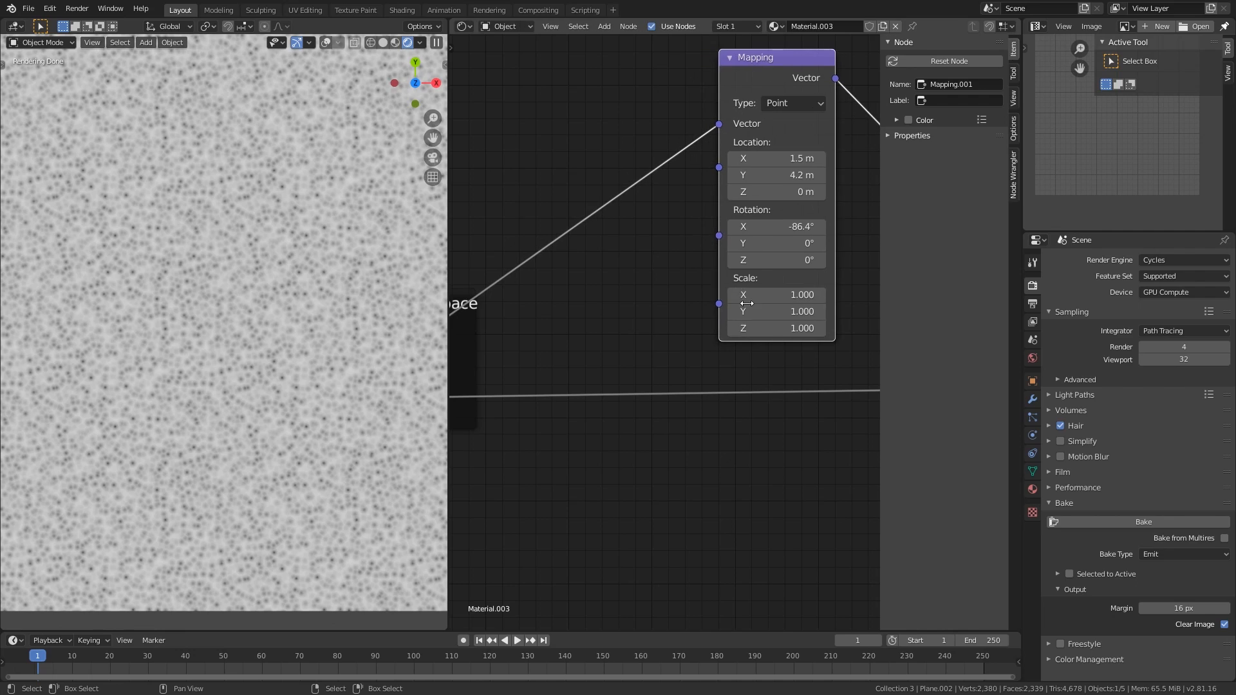
click(776, 295)
key(Return)
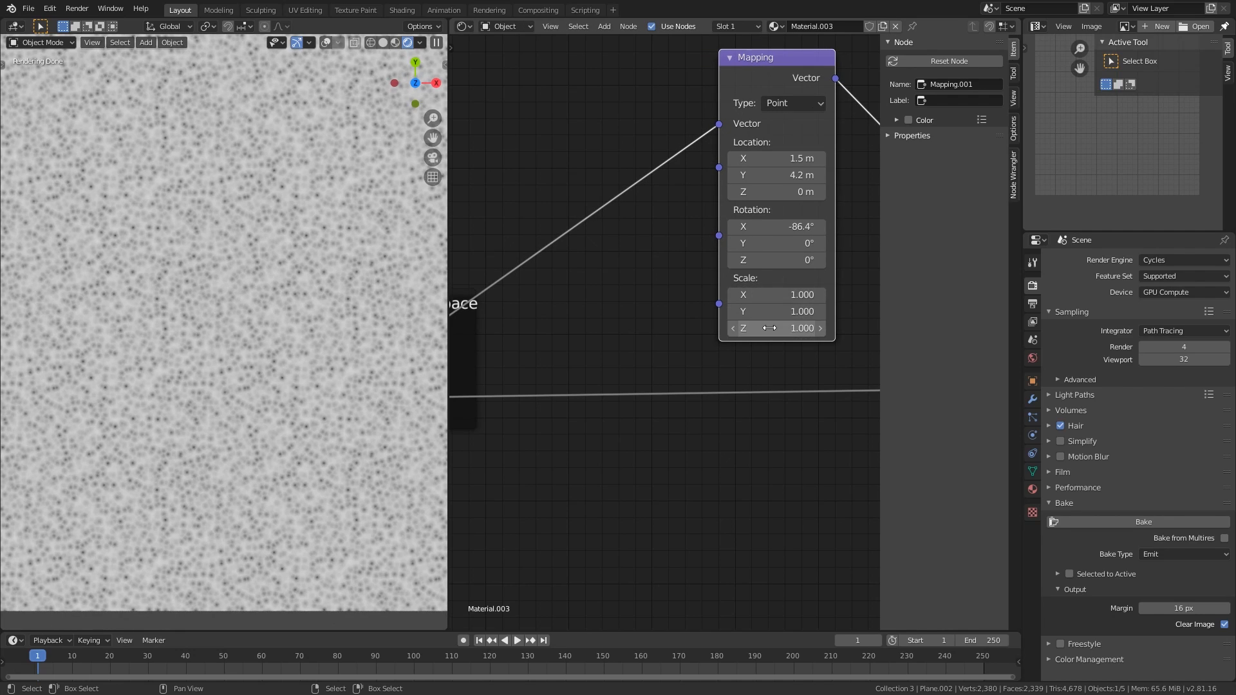
key(Return)
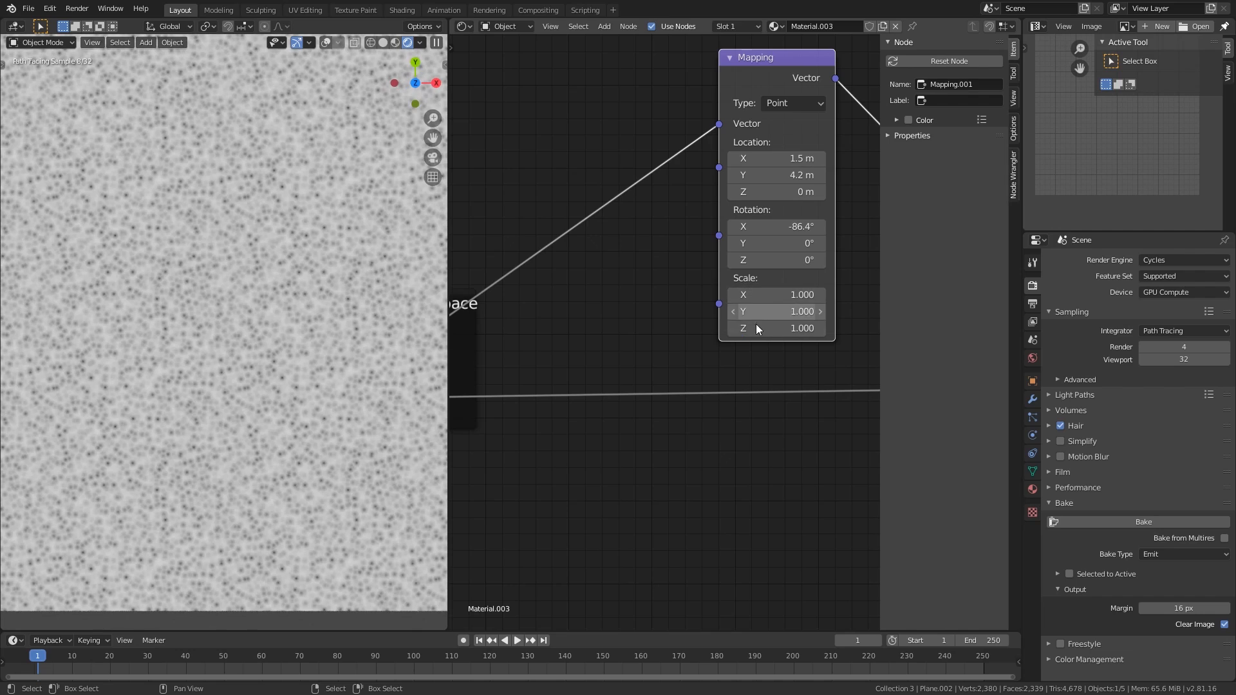
scroll(756, 324, down, 2)
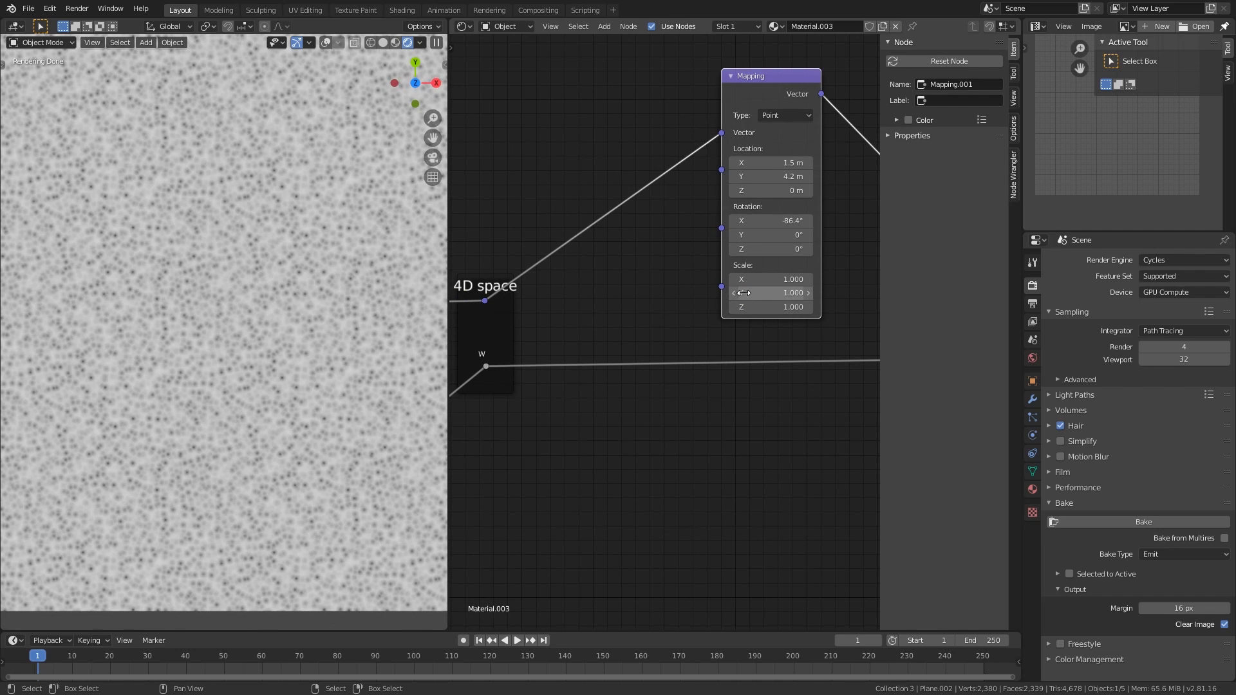
middle_drag(585, 378, 591, 340)
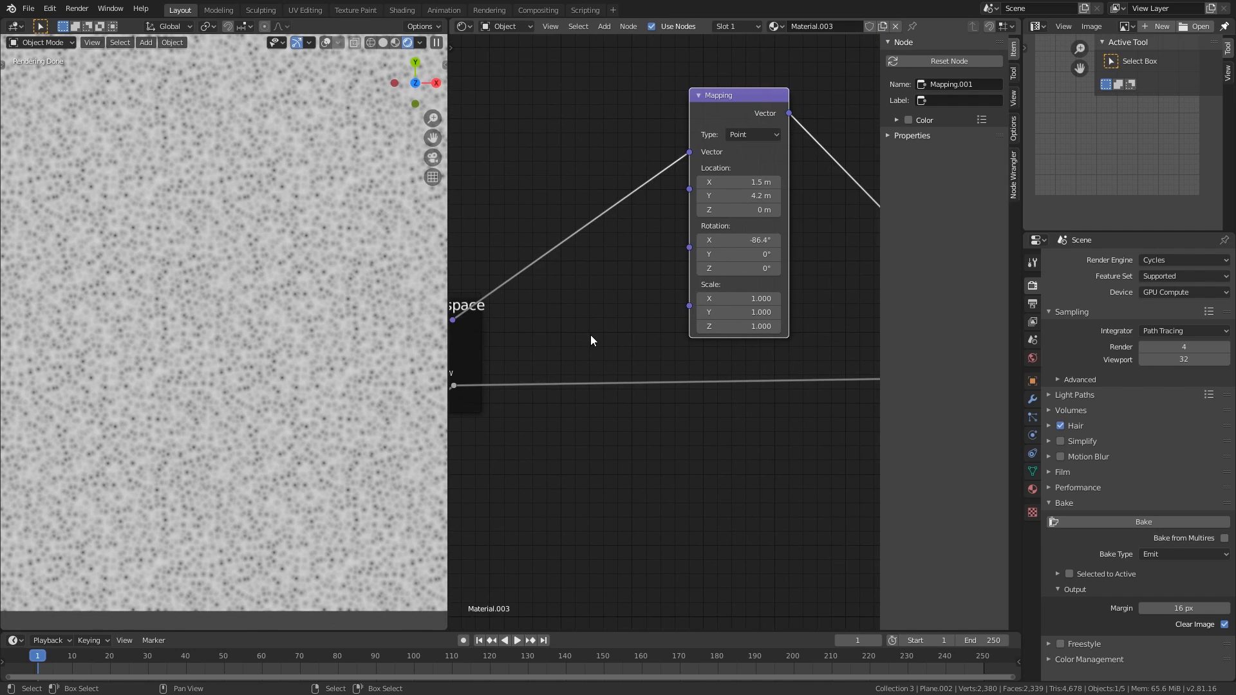
drag(716, 124, 711, 107)
scroll(682, 322, up, 4)
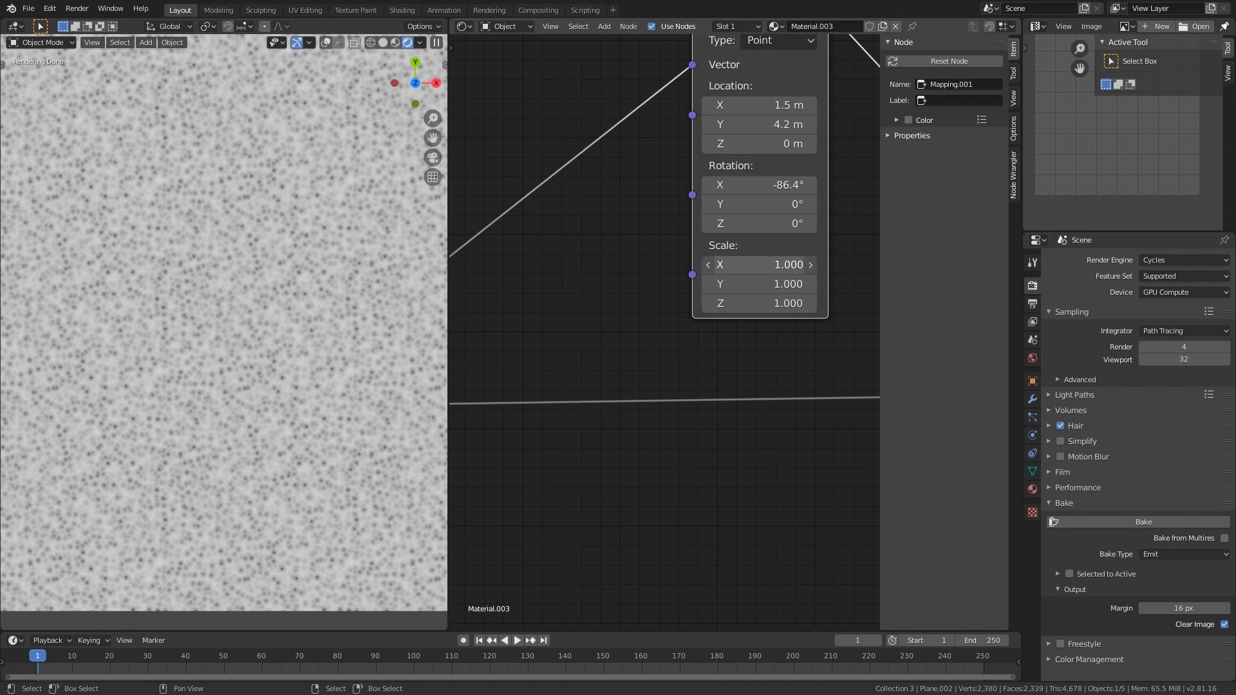
Set the new Mapping node's X scale to 2.800 and inspect the distortion of the pattern on the plane
drag(751, 265, 739, 264)
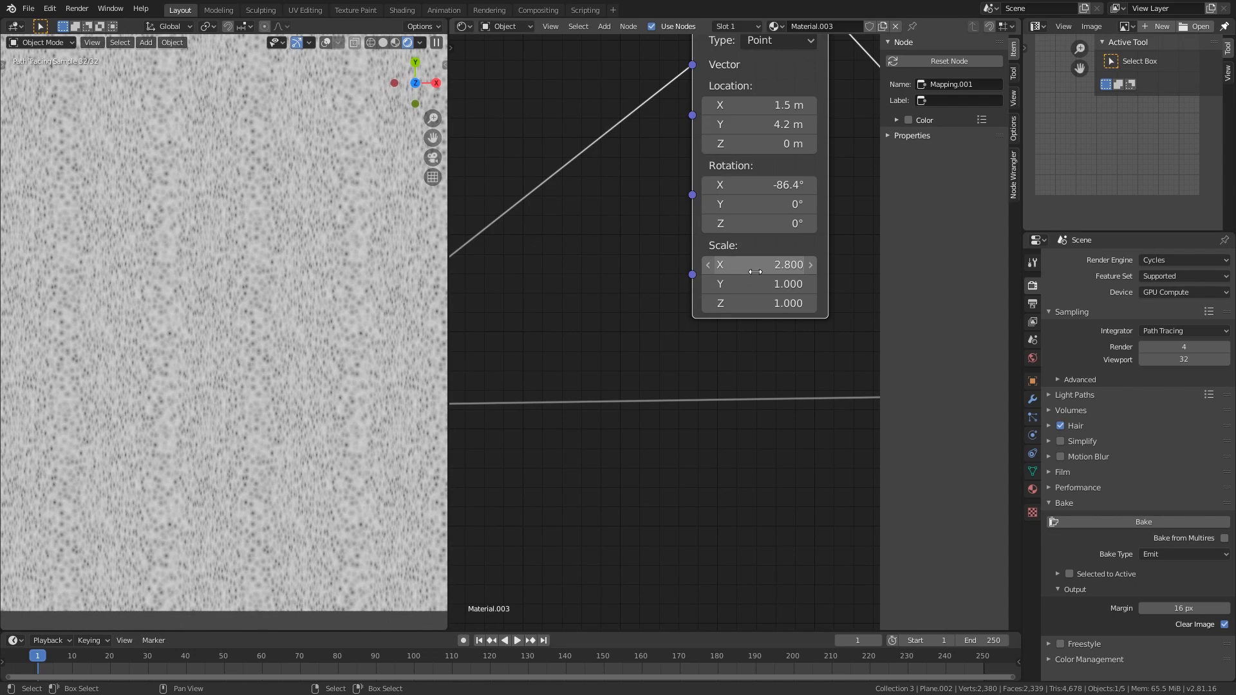
scroll(306, 416, up, 3)
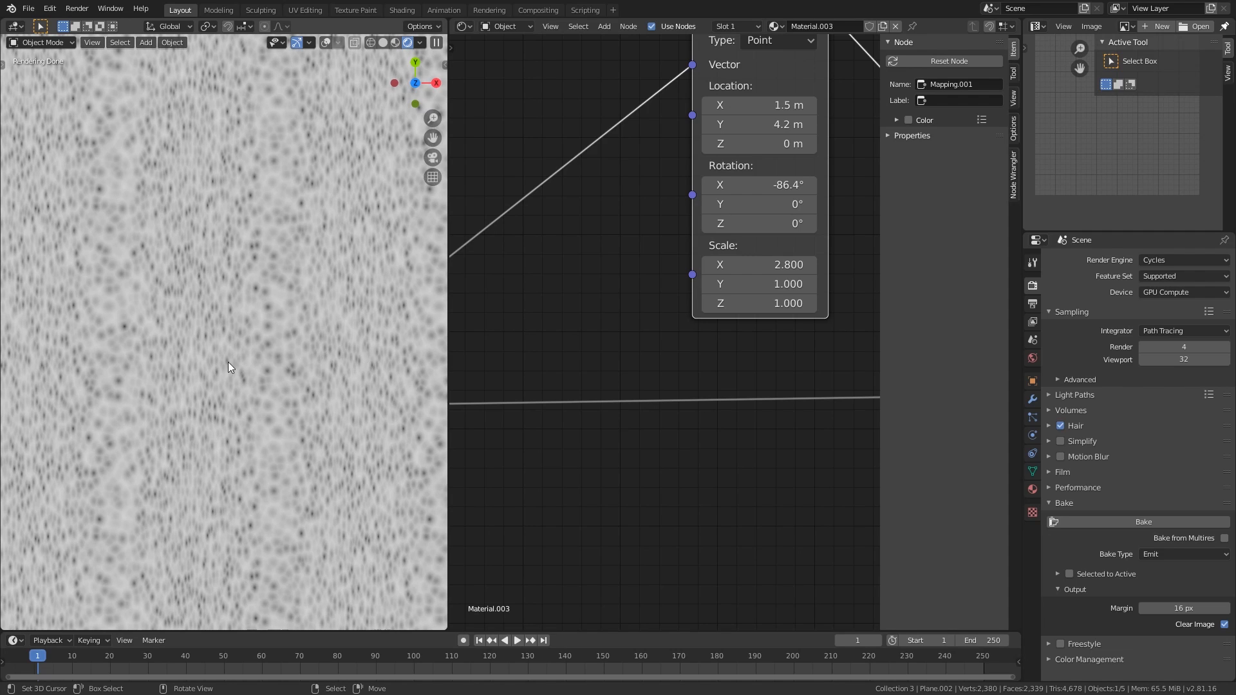
scroll(192, 362, down, 3)
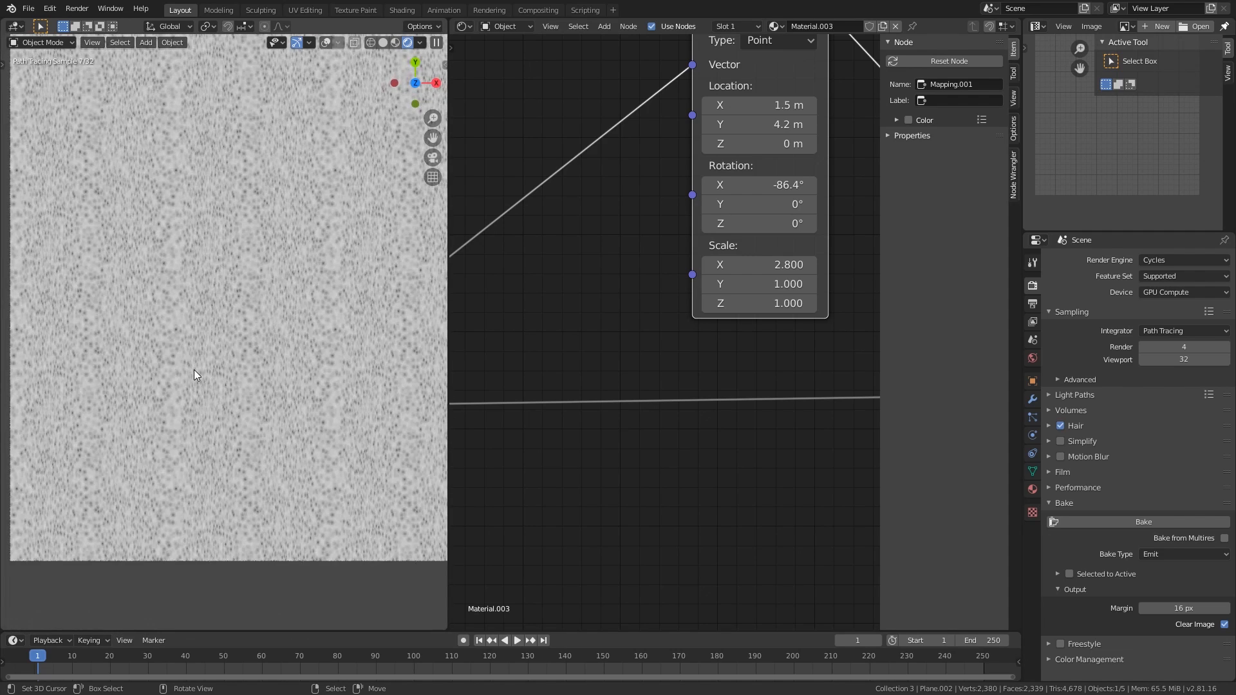
scroll(194, 370, up, 3)
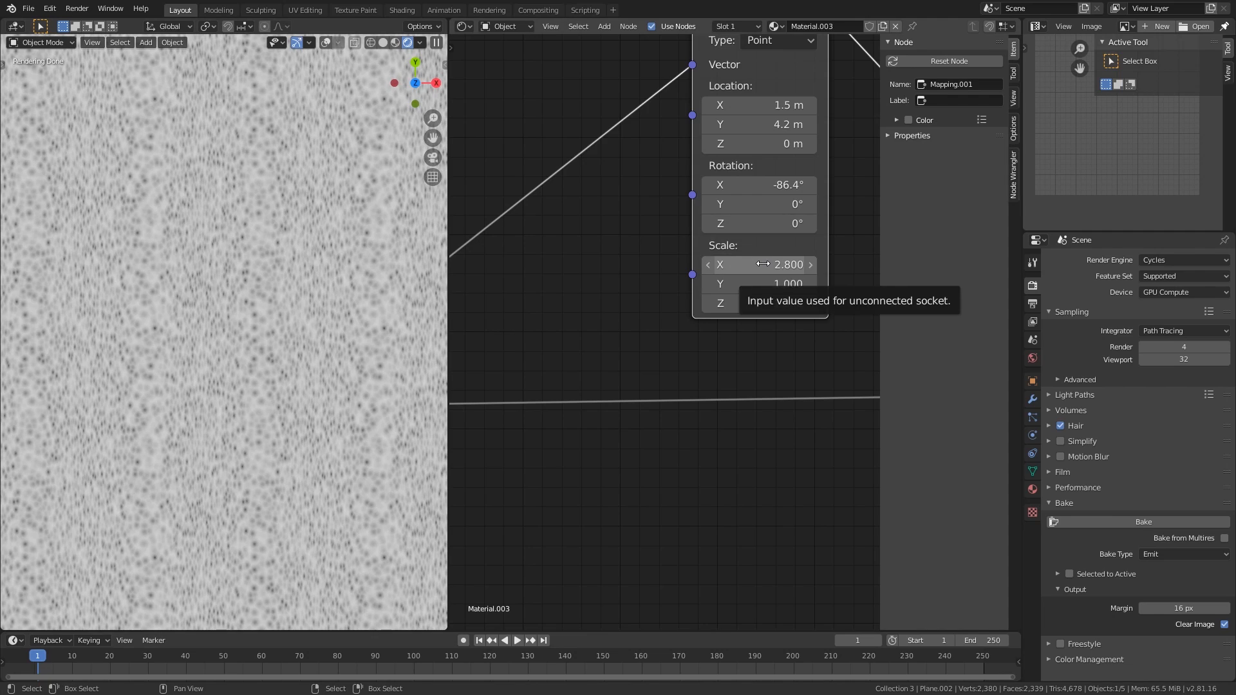
Copy the Mapping node's X scale of 2.800 to its Z scale and inspect the stretched pattern
key(ctrl+c)
key(ctrl+v)
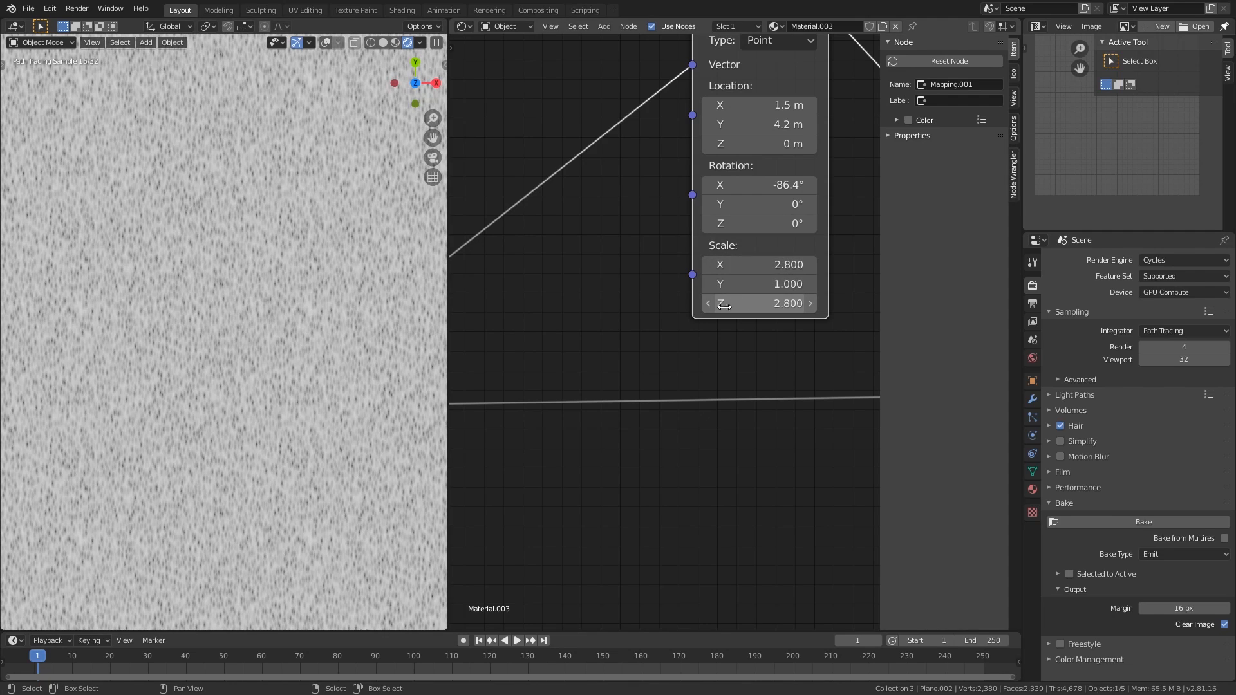
scroll(303, 370, up, 2)
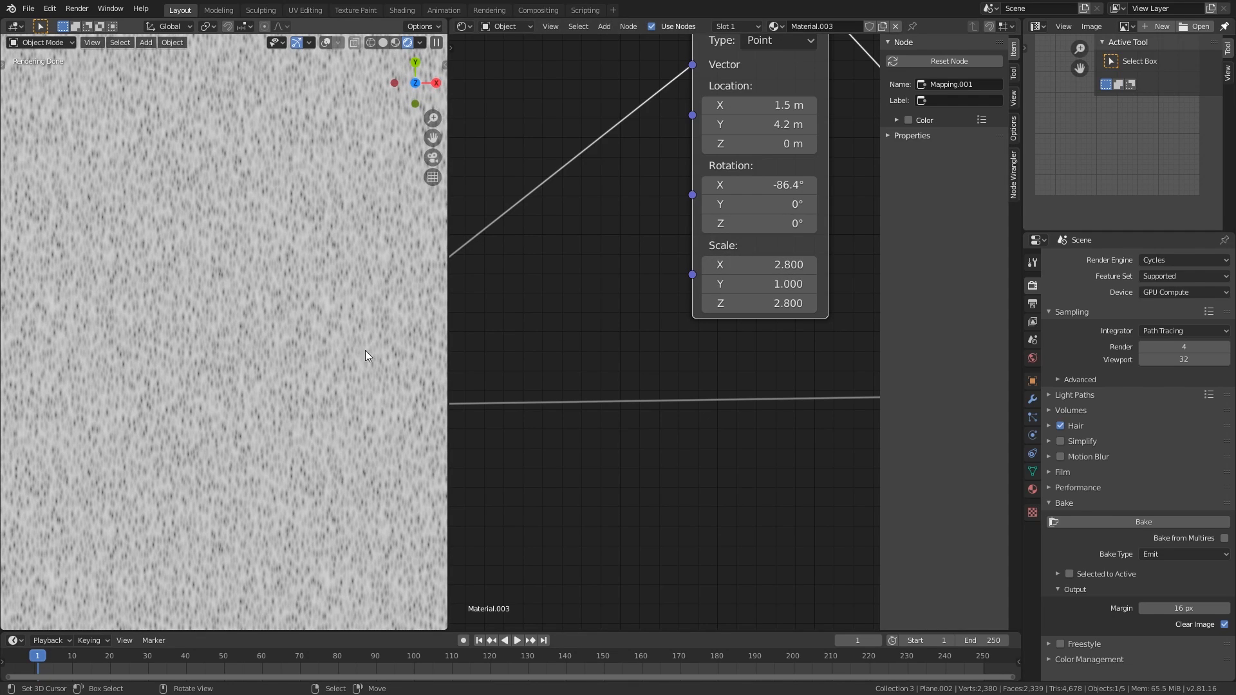
Add a Combine XYZ node in front of the new Mapping node and connect its vector output to the Mapping node's Scale
scroll(374, 357, down, 2)
scroll(590, 301, down, 3)
middle_drag(590, 300, 646, 313)
drag(766, 76, 825, 107)
key(shift+a)
mouse_move(651, 285)
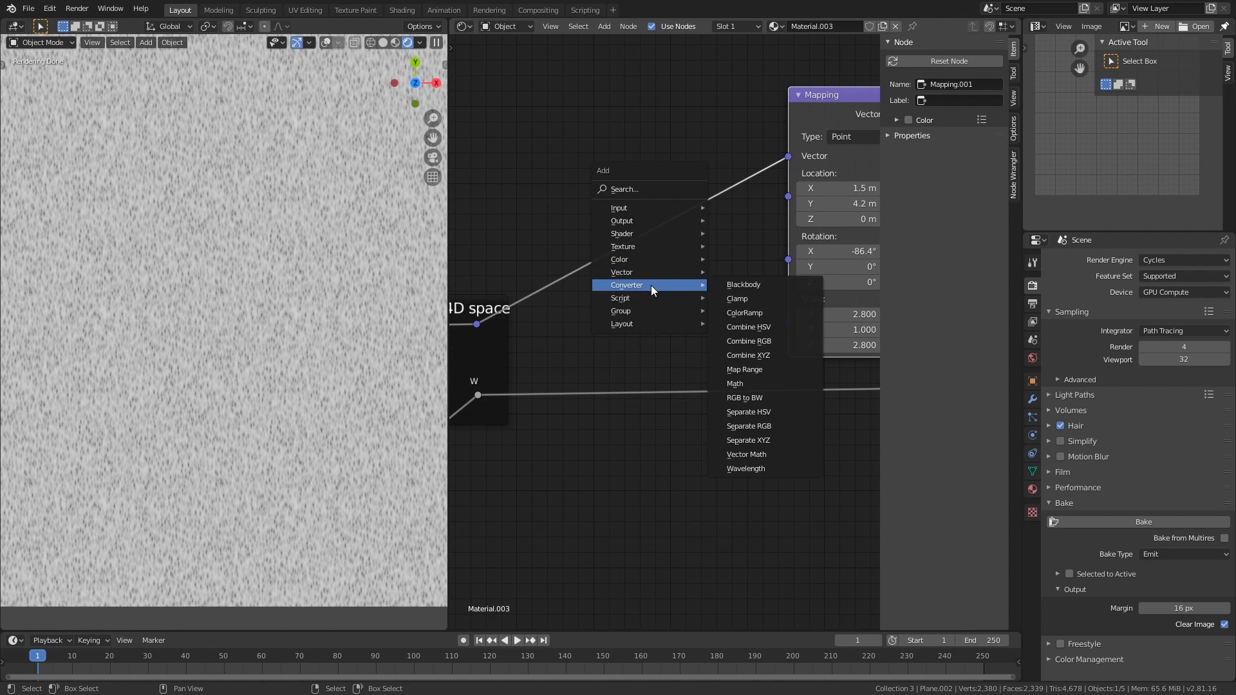
click(742, 355)
click(751, 314)
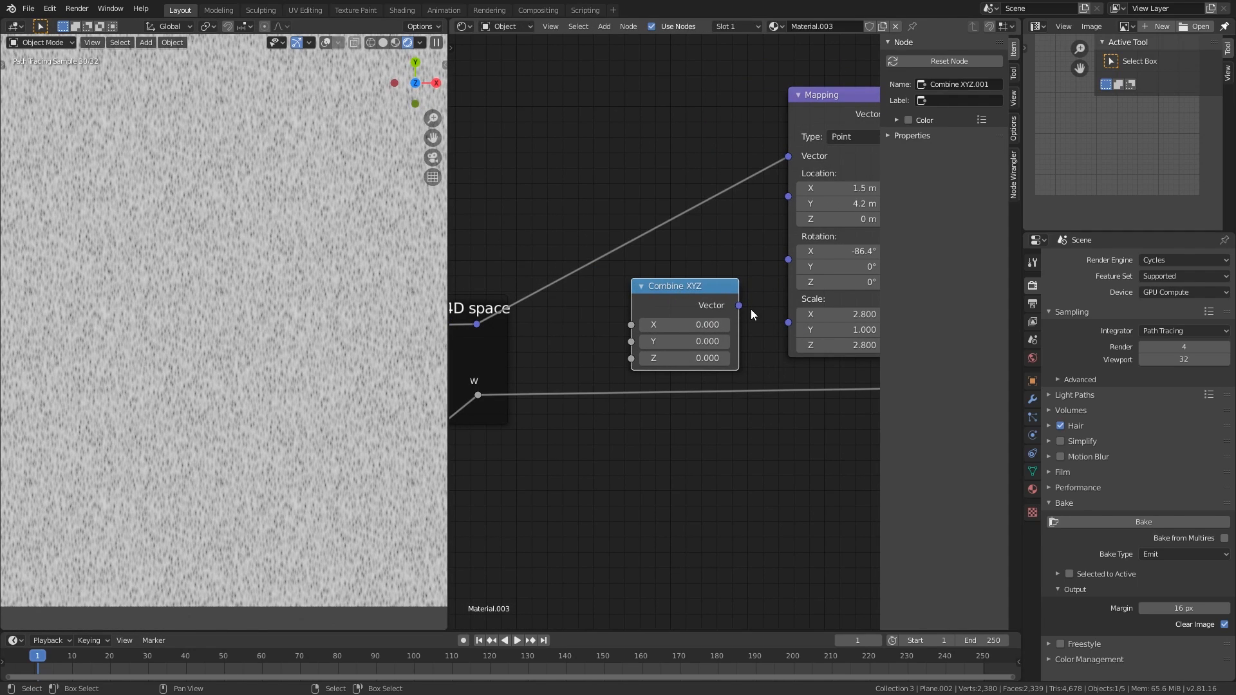
drag(778, 328, 787, 322)
Set the Y value of the new Combine XYZ node to 1
click(728, 343)
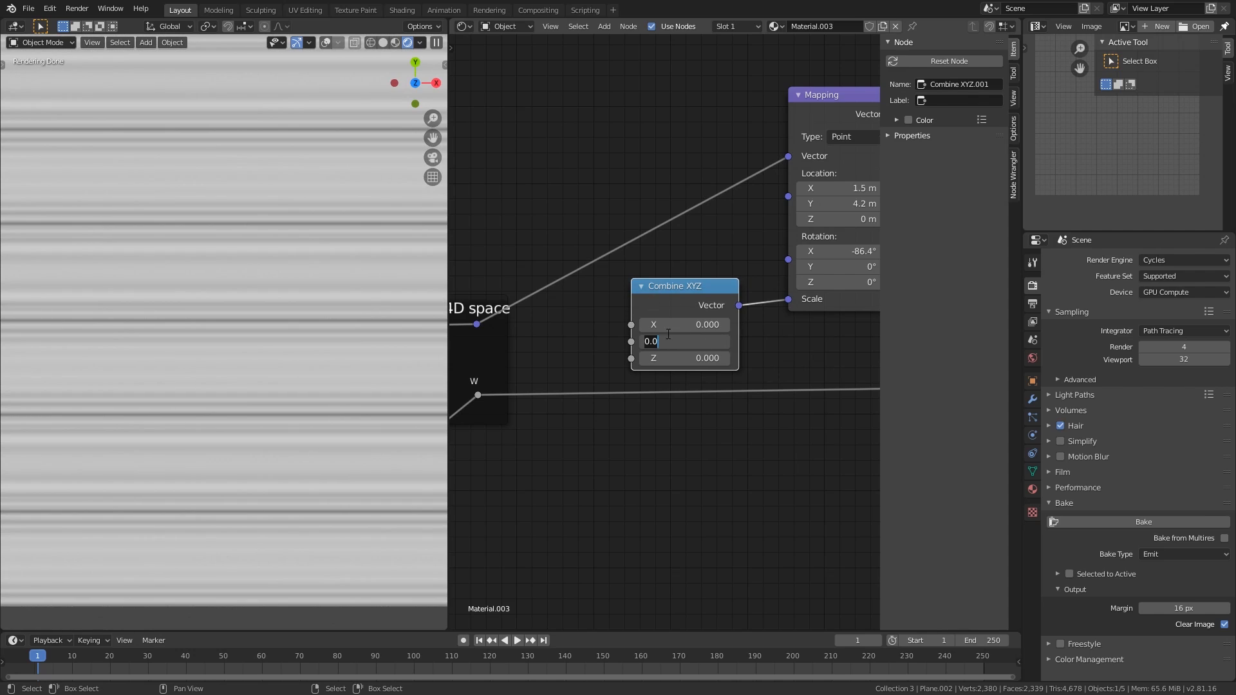
text(1)
key(Return)
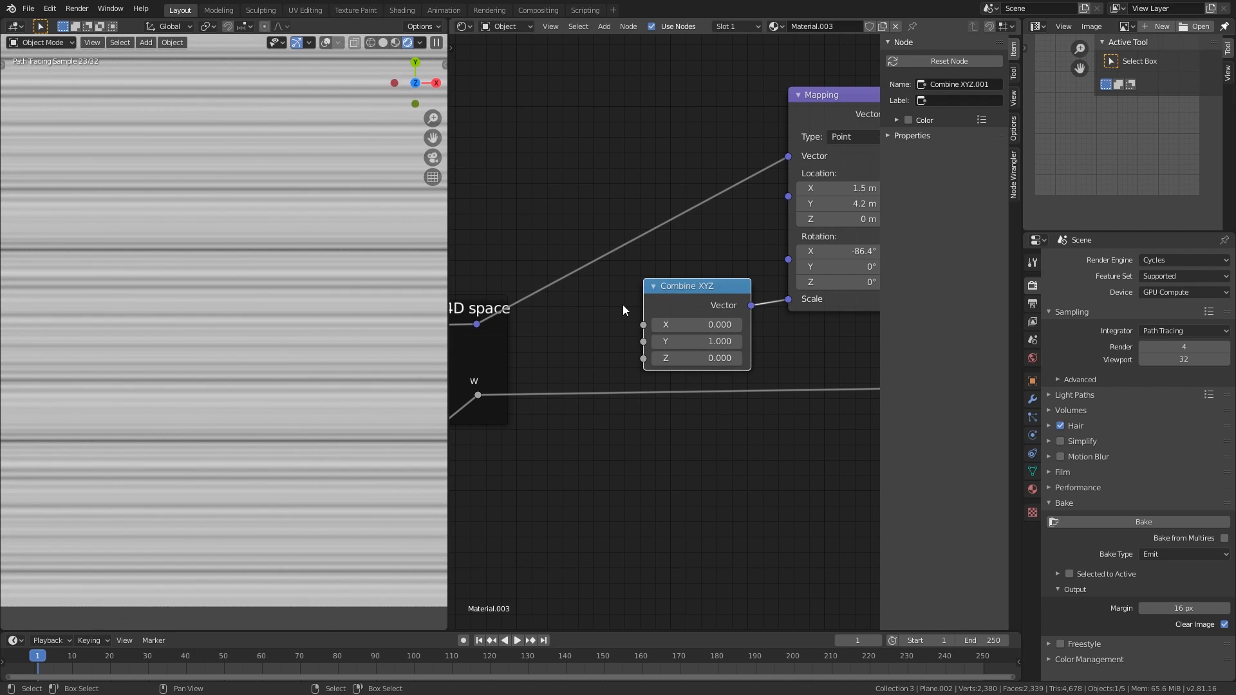
Add a Value node beside the 4D space frame and connect it to the Combine XYZ node's X and Z inputs
ctrl+scroll(623, 303, left, 2)
key(shift+a)
mouse_move(601, 272)
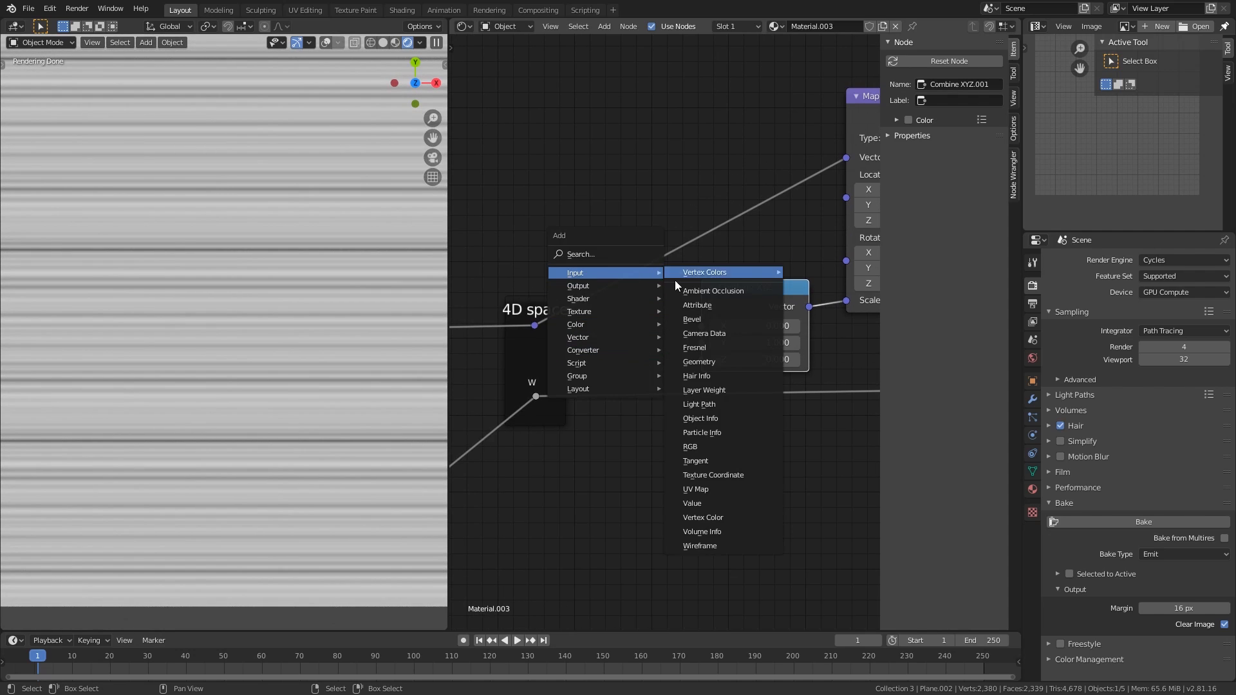
click(697, 505)
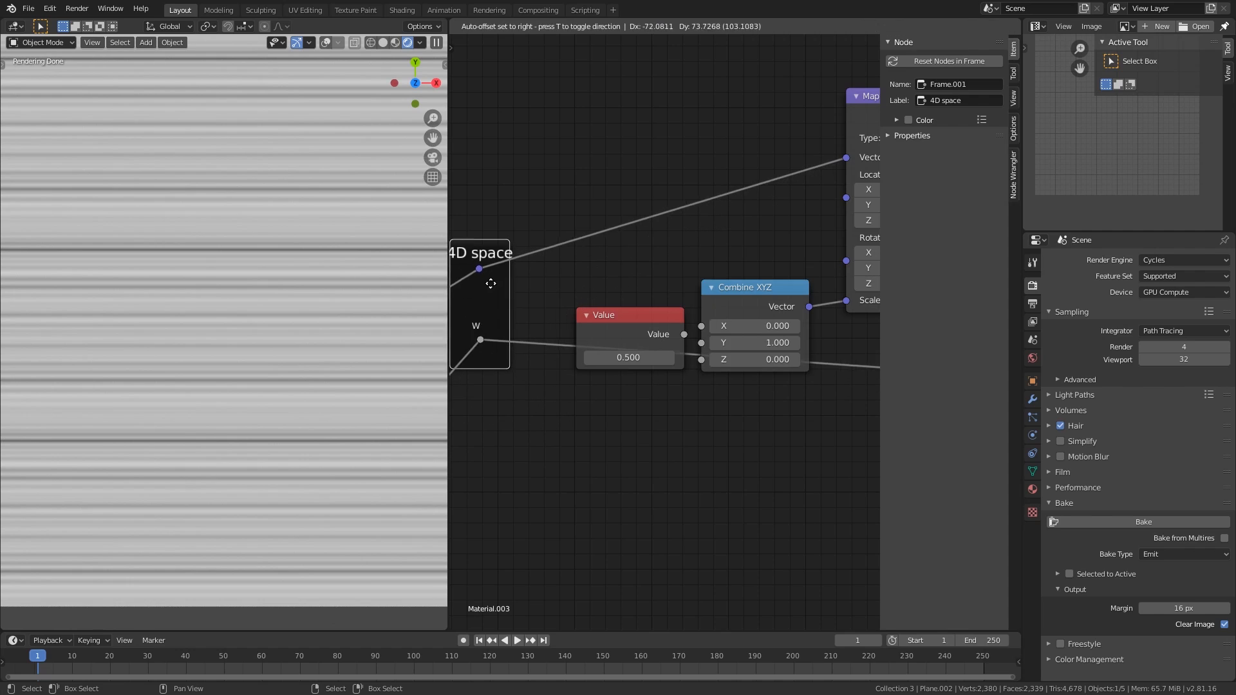
click(634, 403)
shift+scroll(634, 403, down, 2)
drag(608, 364, 707, 319)
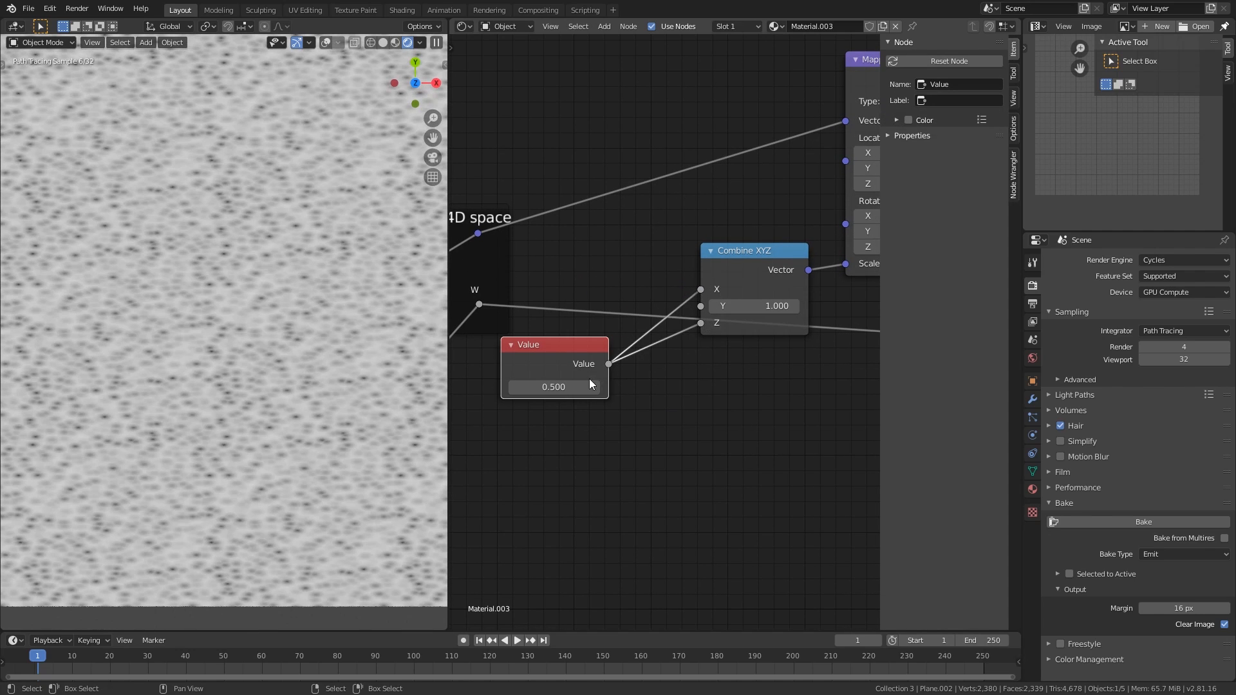
Set the Value node driving the X and Z scale to 1.400
scroll(628, 404, up, 1)
scroll(628, 411, up, 1)
drag(534, 426, 560, 426)
scroll(577, 396, down, 3)
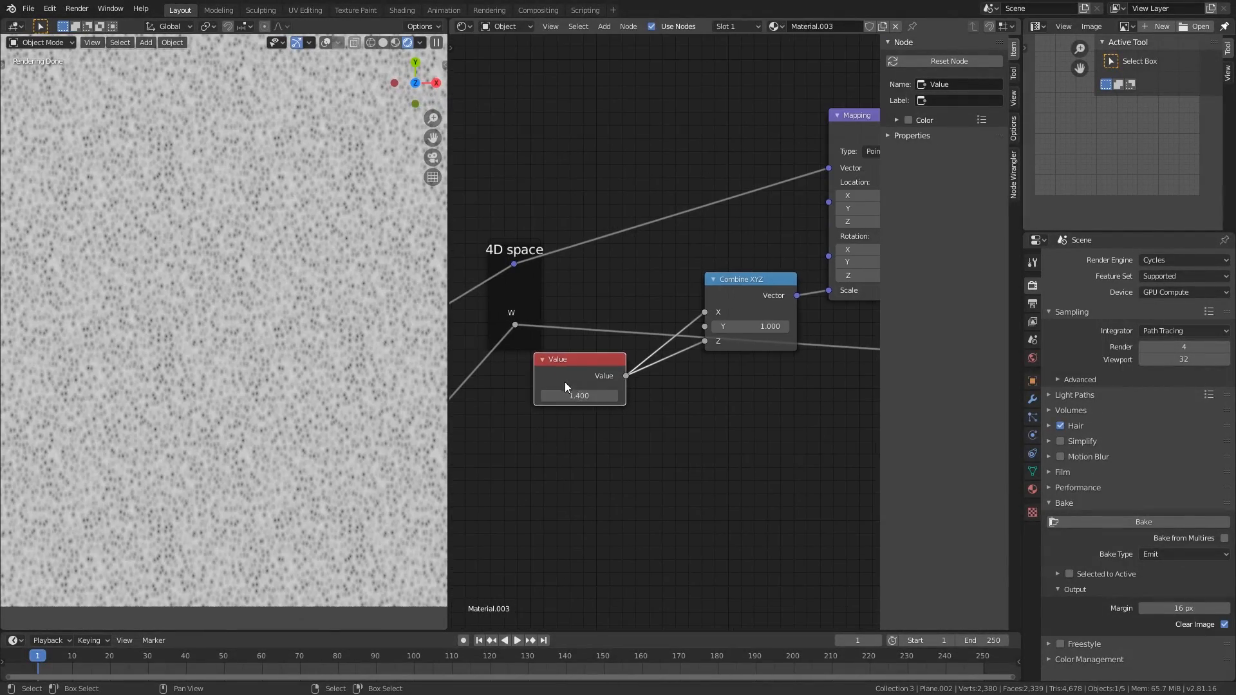
Duplicate the Value node below the original and connect the copy to the Combine XYZ node's Y input
key(shift+d)
click(559, 422)
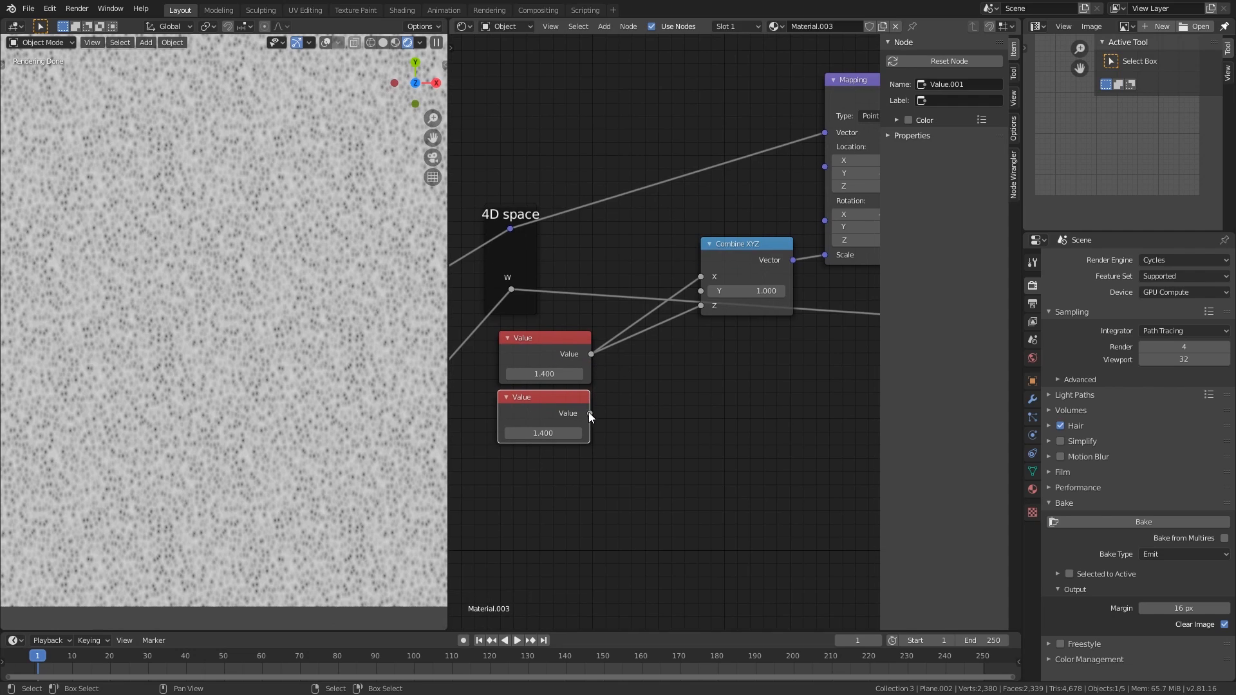
drag(588, 412, 700, 294)
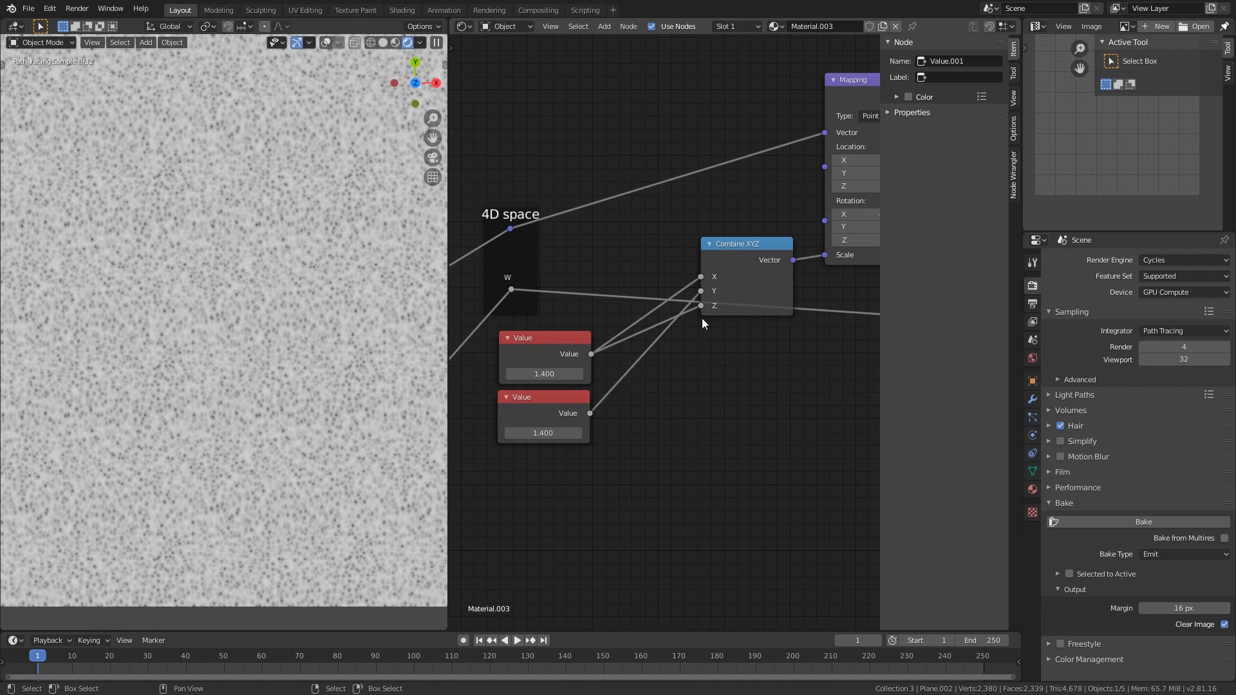
click(732, 276)
Add a Math node set to Multiply below Combine XYZ and connect the 4D space W output to its first value
key(shift+a)
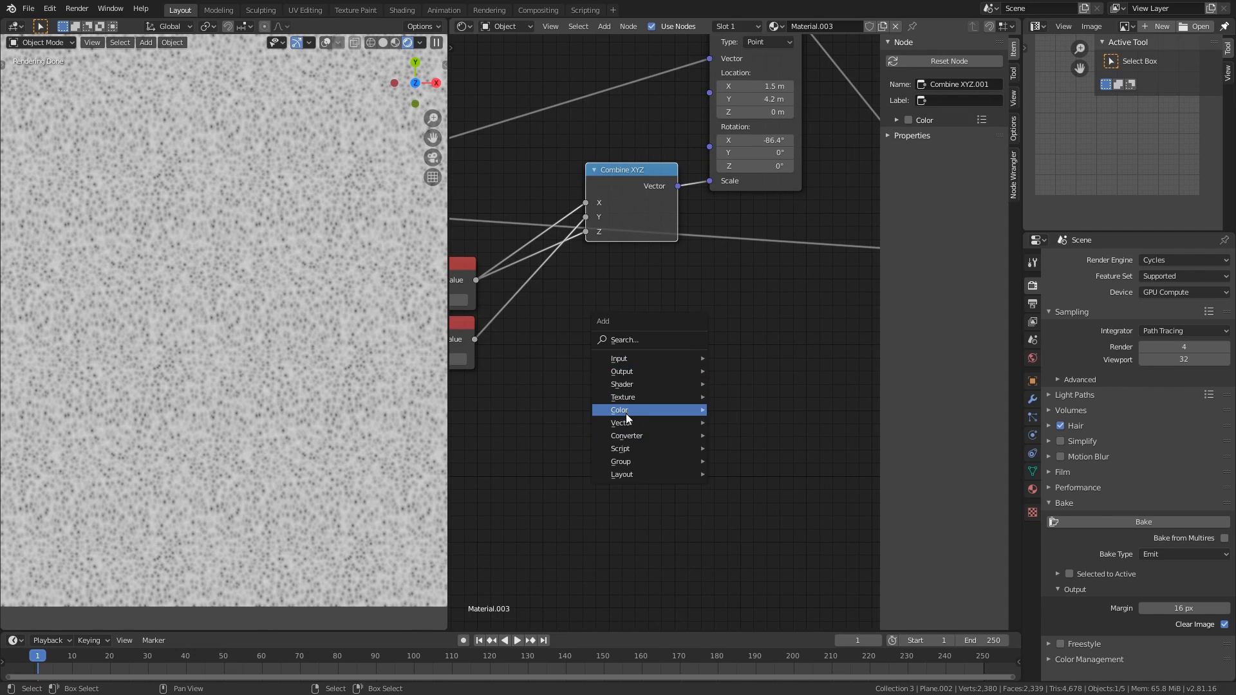
mouse_move(627, 436)
click(746, 520)
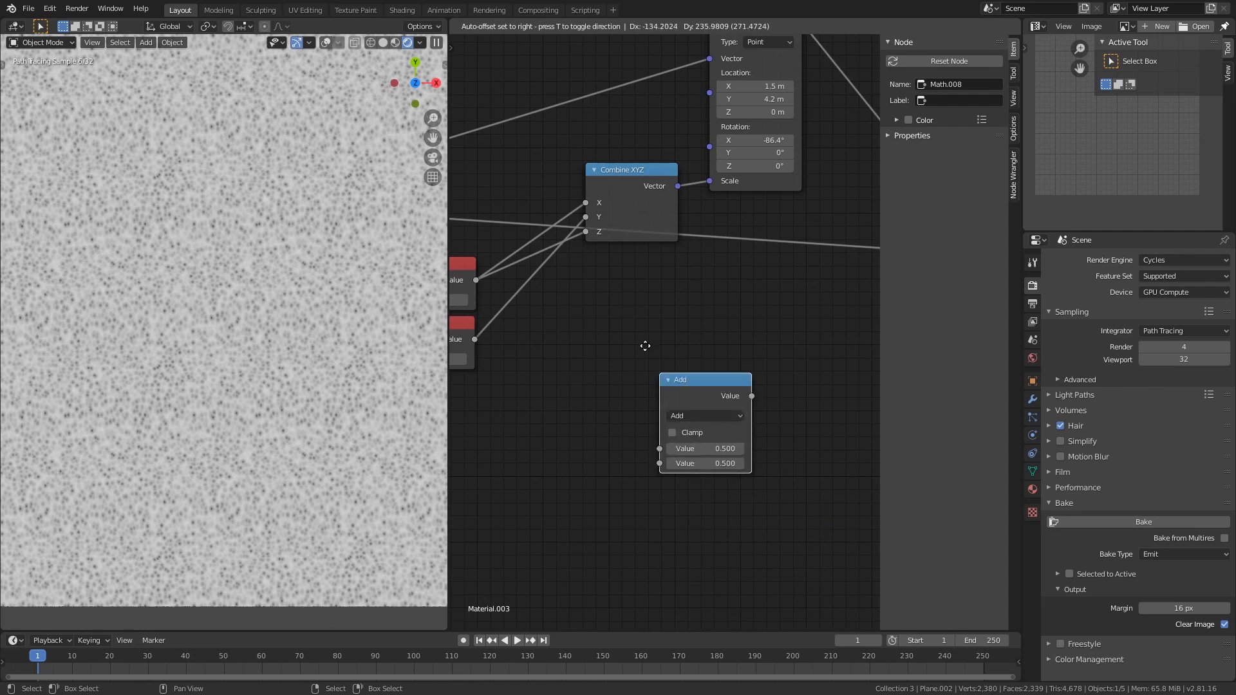
click(599, 273)
middle_drag(454, 213, 621, 248)
drag(606, 250, 819, 384)
middle_drag(850, 346, 712, 340)
click(712, 345)
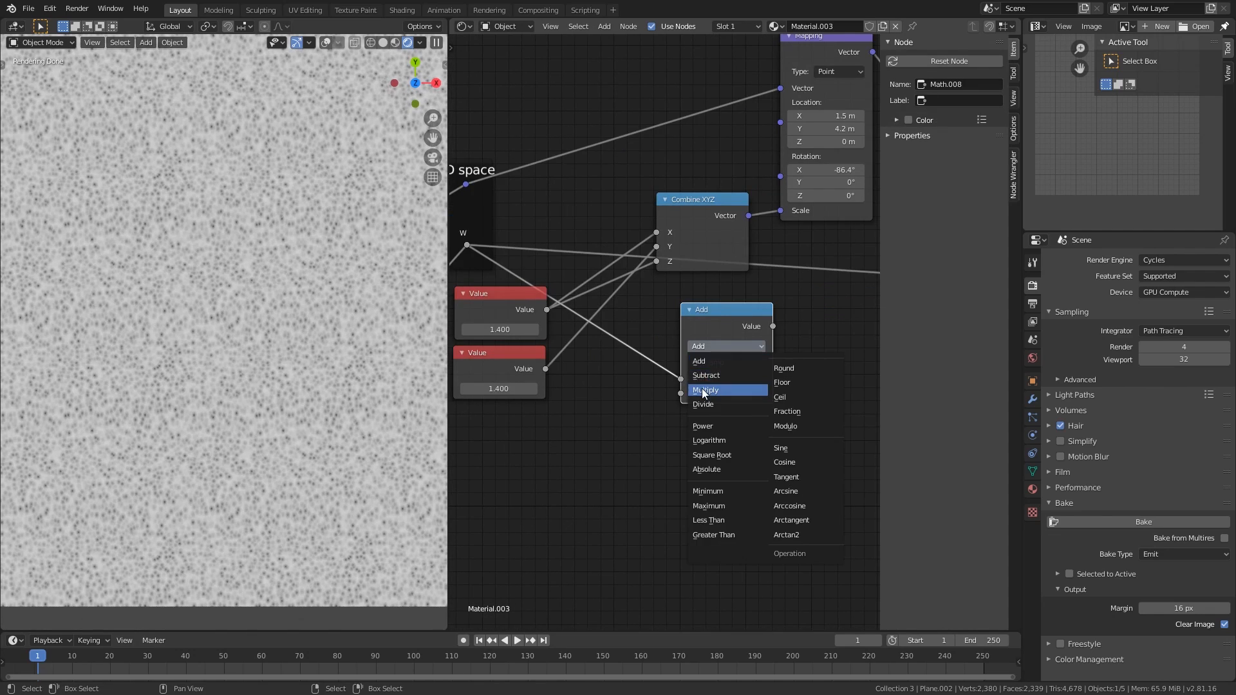
click(703, 391)
Connect the second Value node to the Multiply node's second input and the Multiply result to the Voronoi Texture's W
drag(546, 369, 516, 387)
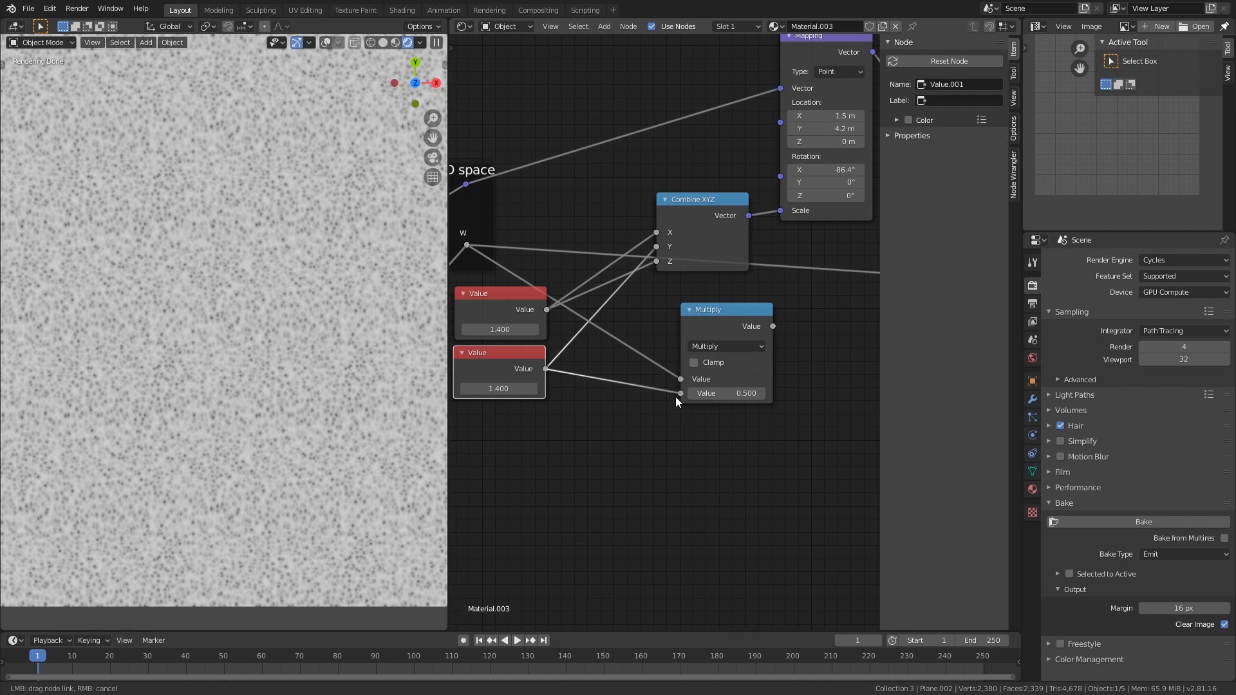
drag(674, 397, 677, 394)
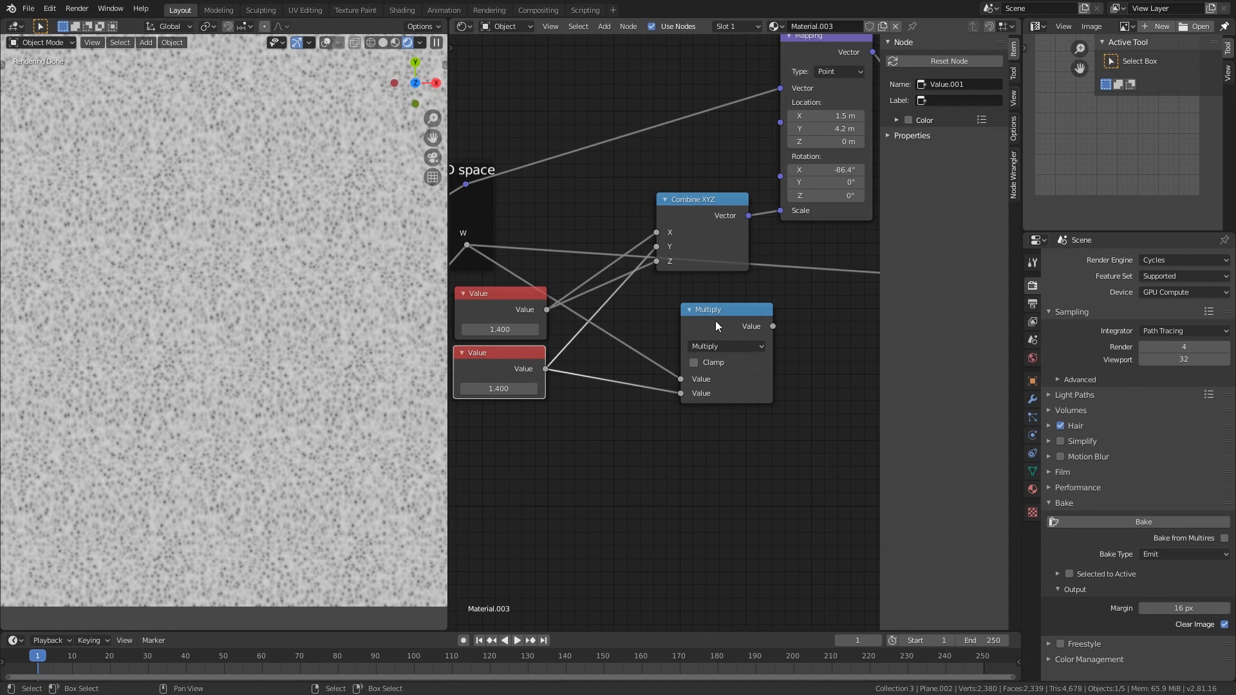
middle_drag(715, 325, 534, 335)
scroll(534, 335, down, 2)
drag(568, 337, 795, 314)
key(KP_Decimal)
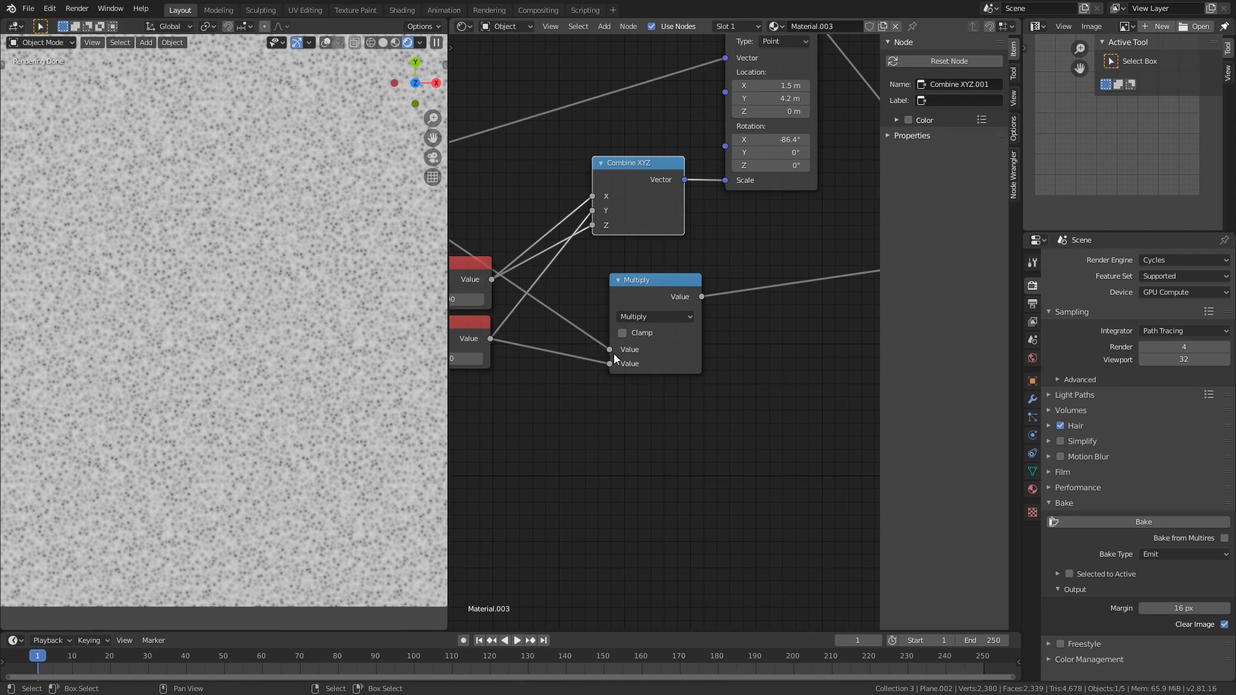
Set the second Value node to -0.300 and inspect the stretched pattern on the plane
middle_drag(487, 351, 562, 342)
drag(522, 349, 431, 350)
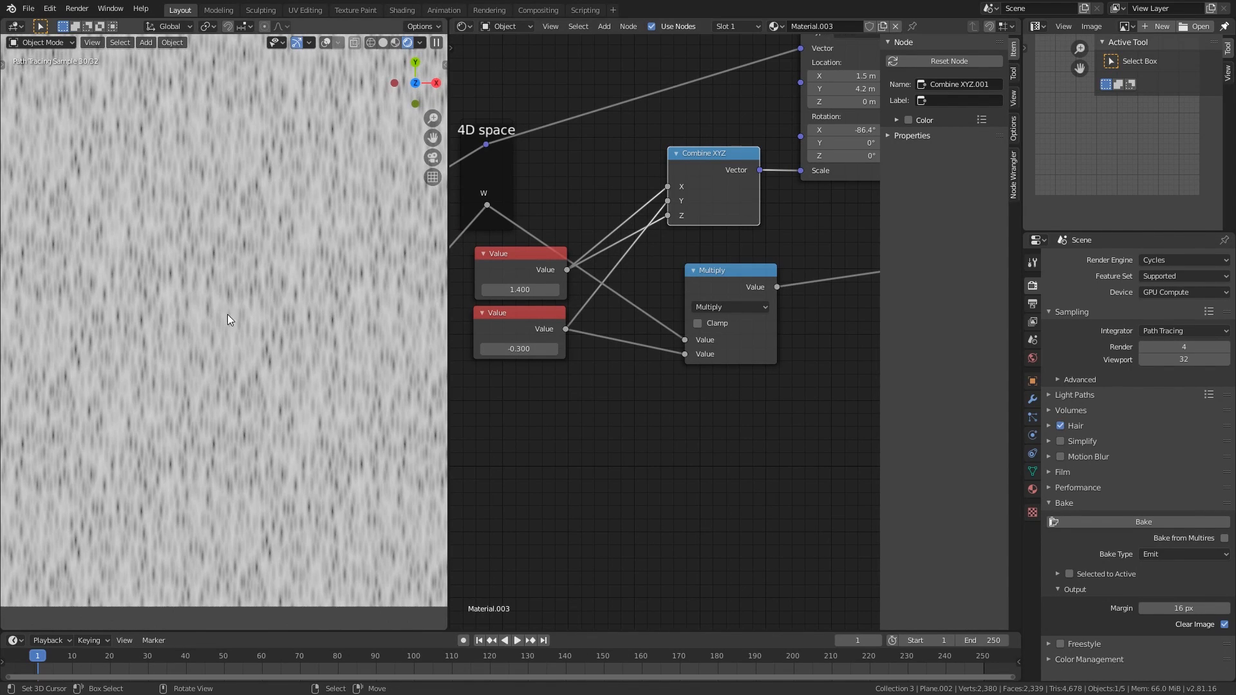
scroll(284, 238, down, 2)
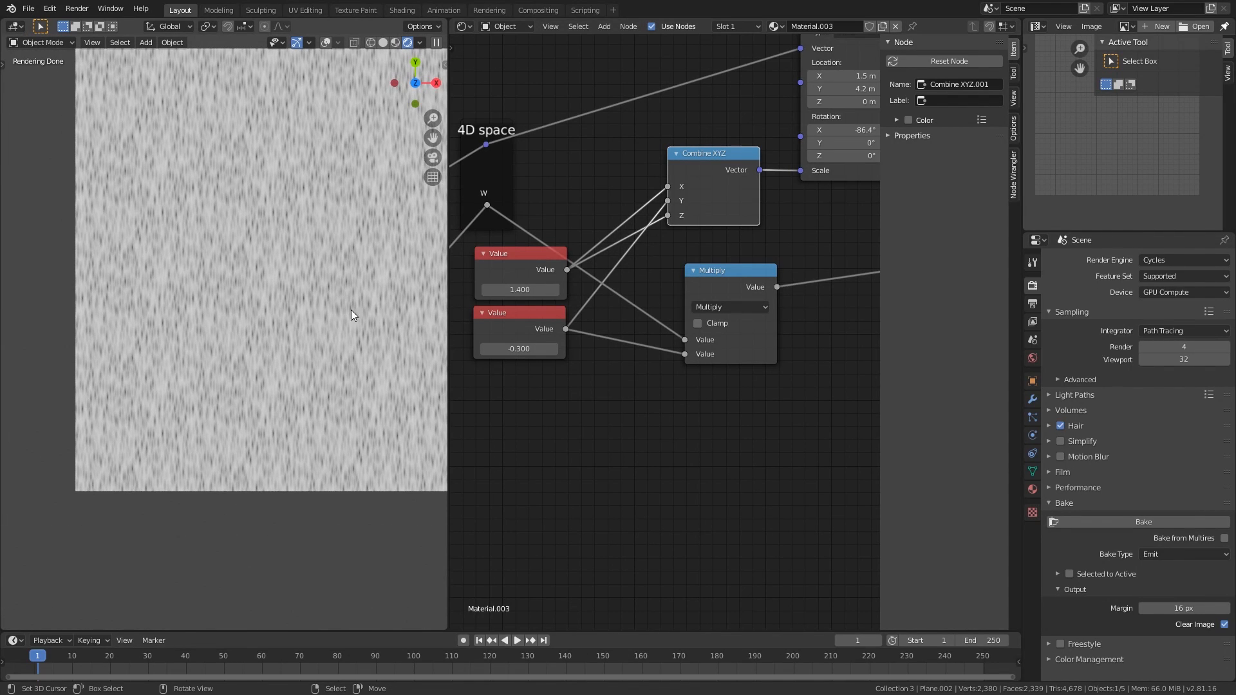
scroll(676, 312, down, 3)
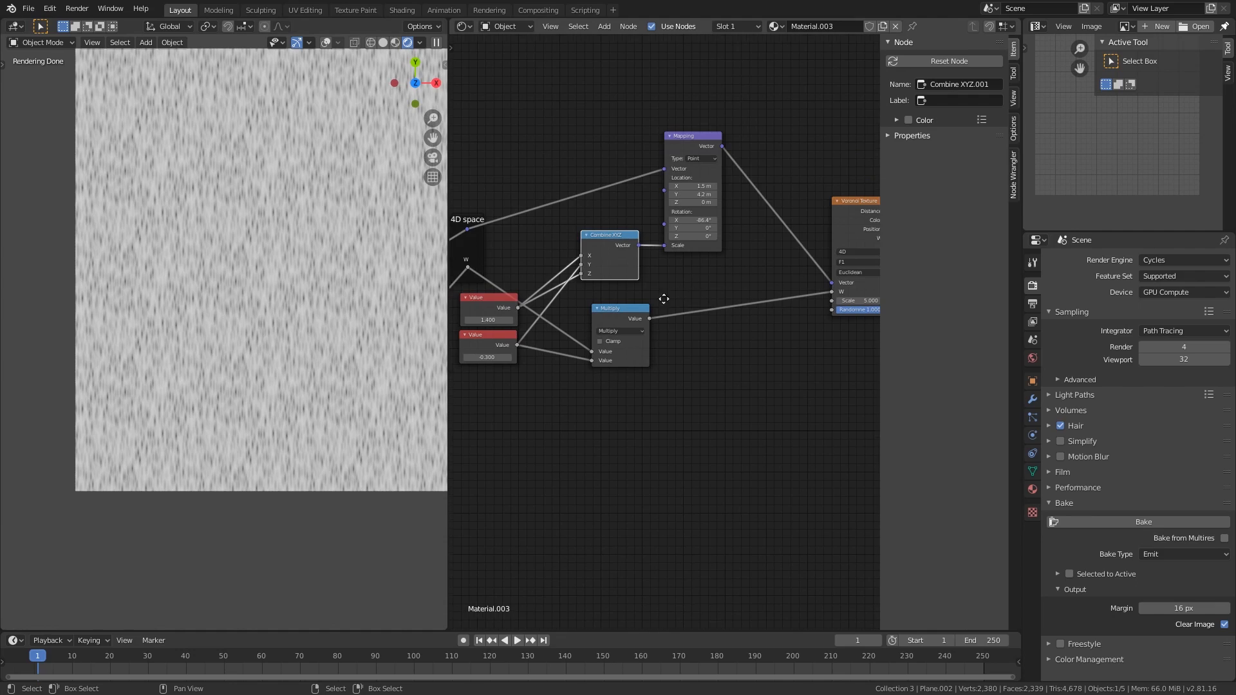
Add a Noise Texture node above the Voronoi Texture node
middle_drag(664, 299, 562, 317)
right_drag(740, 257, 747, 242)
right_click(755, 254)
middle_drag(647, 247, 651, 251)
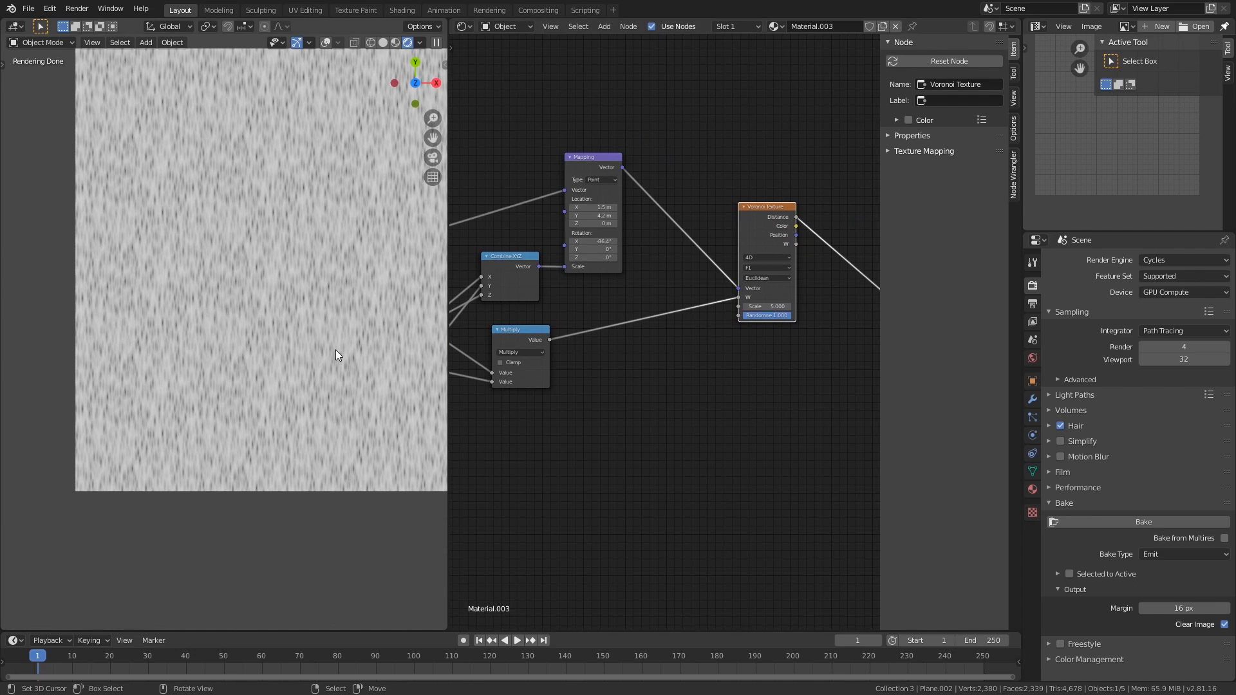
middle_drag(757, 271, 661, 288)
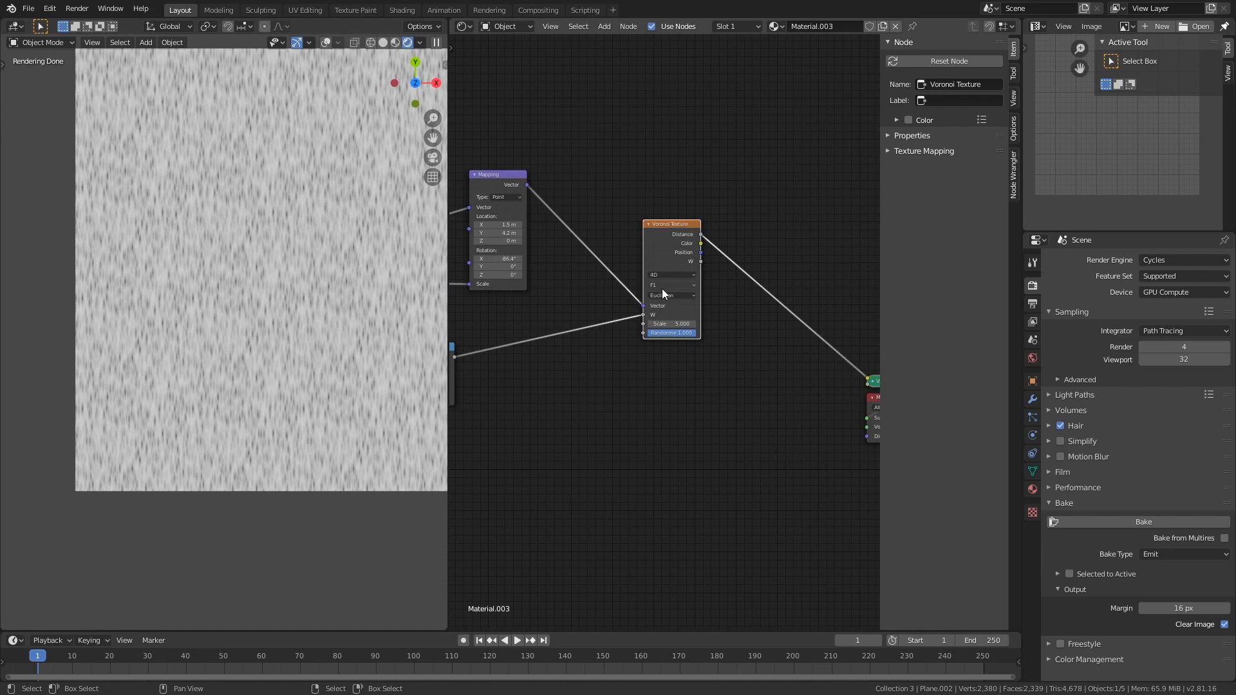
right_drag(664, 239, 661, 249)
middle_drag(657, 251, 622, 329)
scroll(595, 311, up, 3)
key(shift+a)
mouse_move(586, 171)
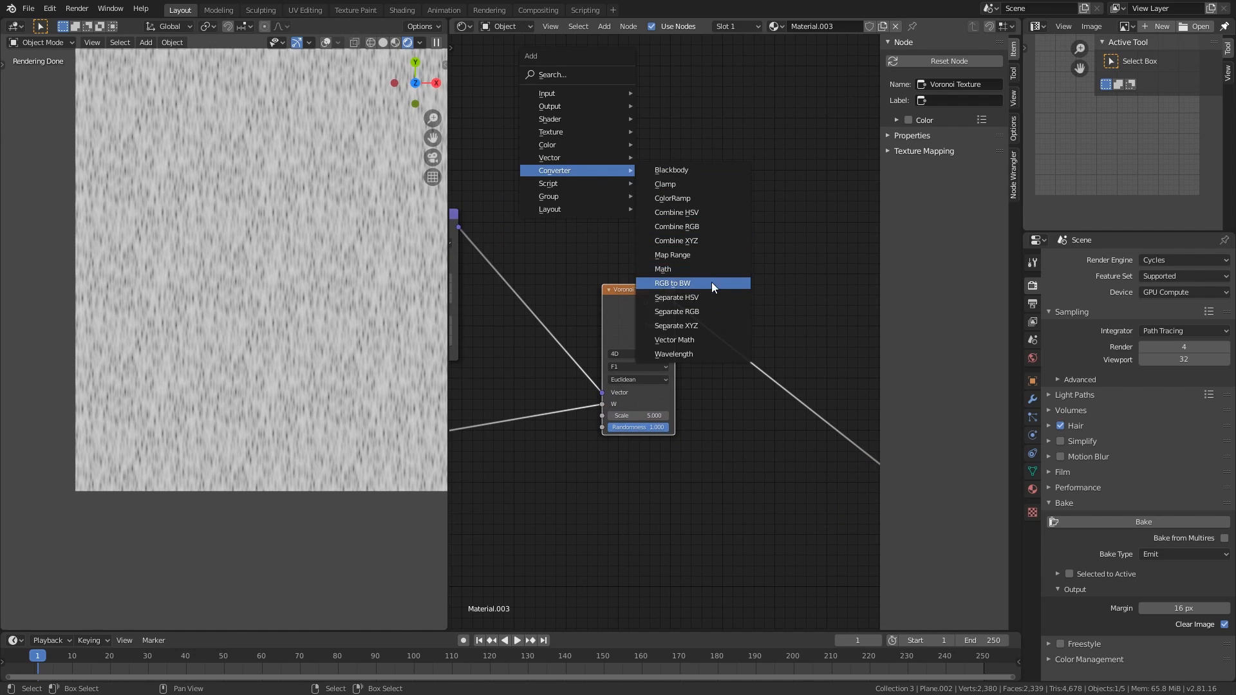
mouse_move(585, 134)
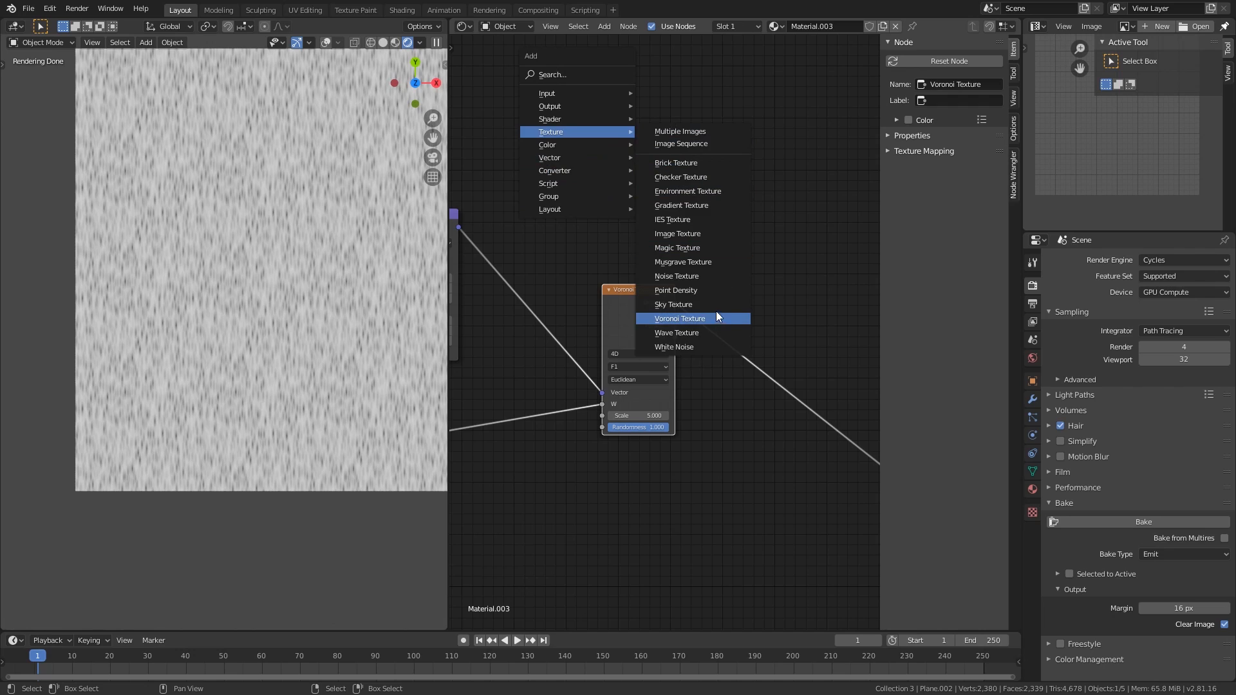
click(690, 273)
click(599, 152)
Connect the Mapping node's vector to the Noise Texture and set the Noise Texture's dimensions to 4D
middle_drag(583, 284, 678, 283)
drag(554, 225, 609, 221)
drag(699, 212, 699, 211)
click(716, 198)
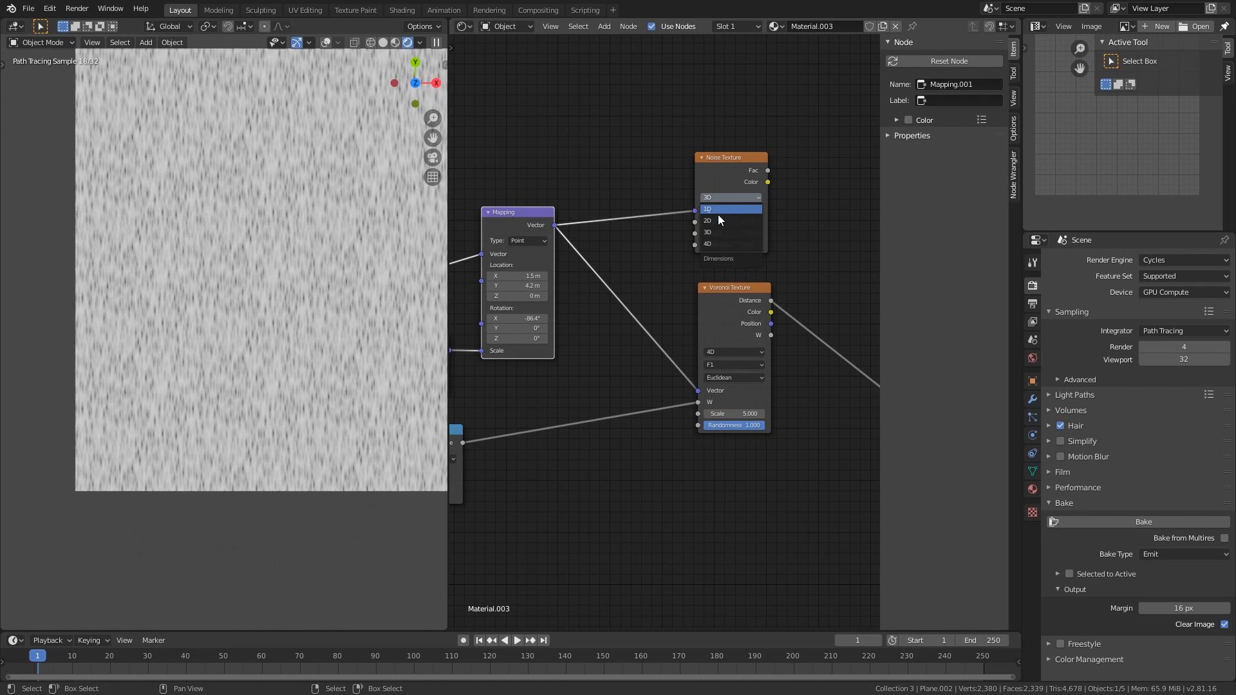
click(721, 244)
Branch the Multiply output through a reroute point into the Noise Texture's W and preview the Noise Texture on the plane
middle_drag(647, 338, 666, 293)
shift+right_drag(618, 343, 650, 395)
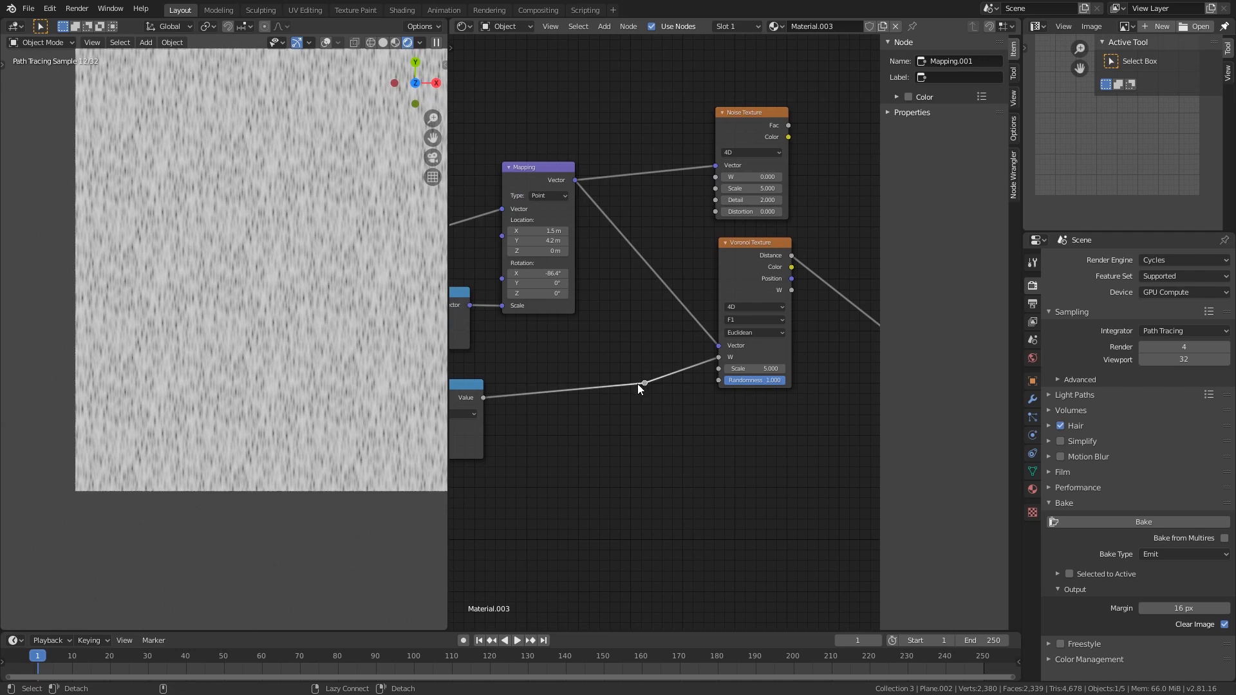
drag(644, 383, 715, 180)
ctrl+shift+click(739, 128)
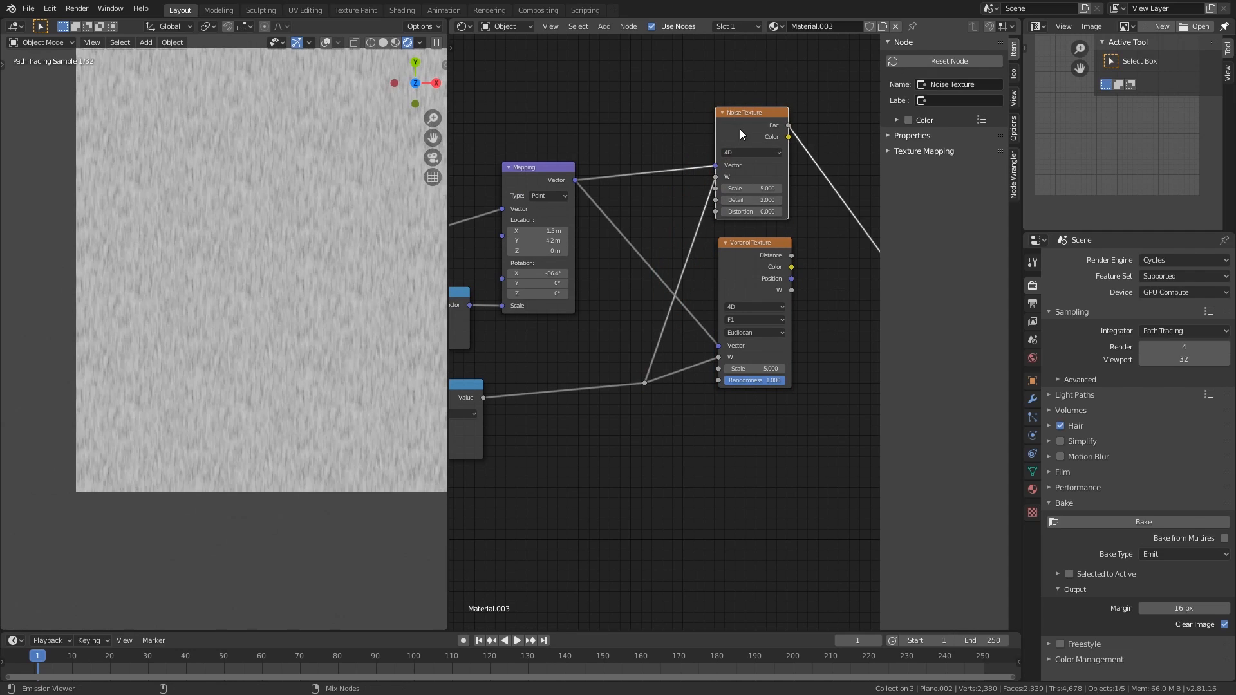
scroll(292, 327, up, 2)
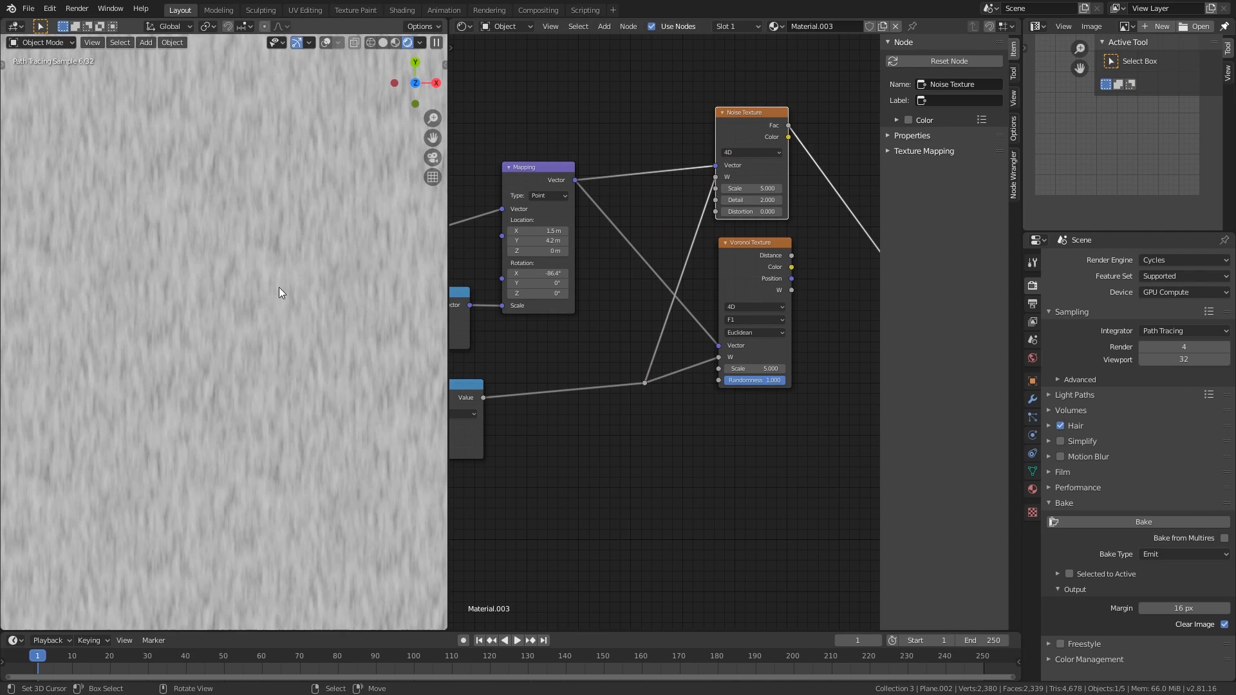
Set both Value nodes to 1.000 and inspect the noise pattern on the plane from close up and afar
ctrl+scroll(611, 381, left, 10)
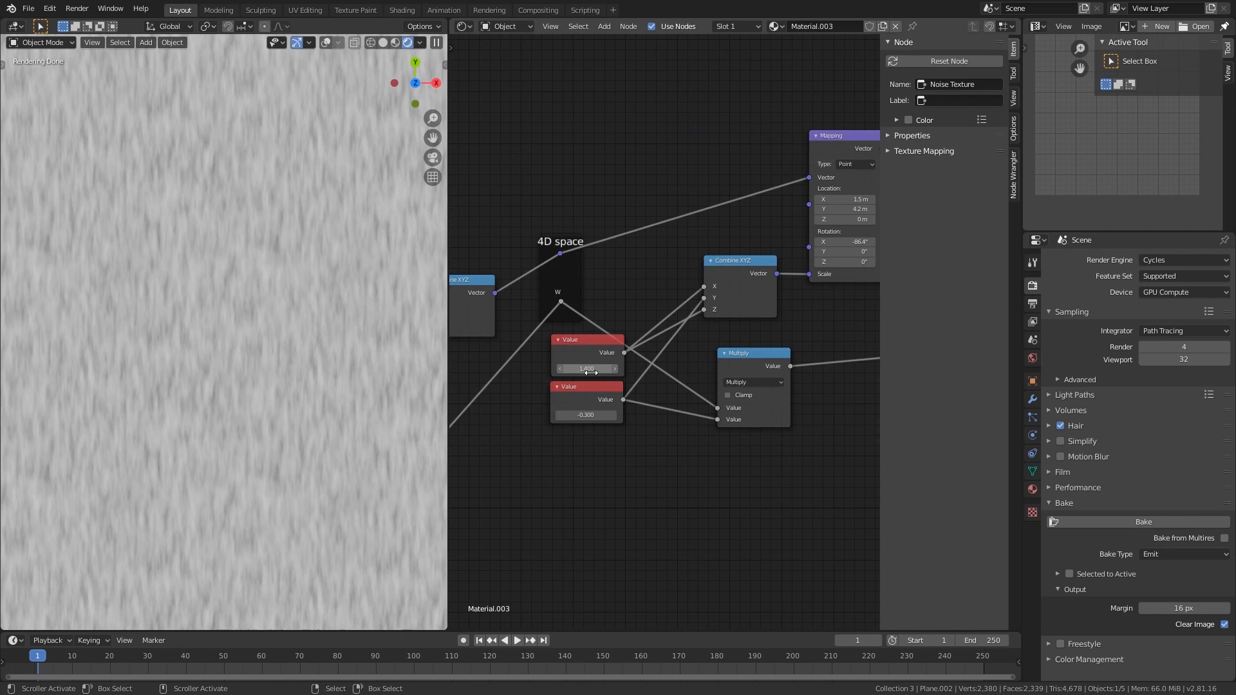
key(Return)
key(Return)
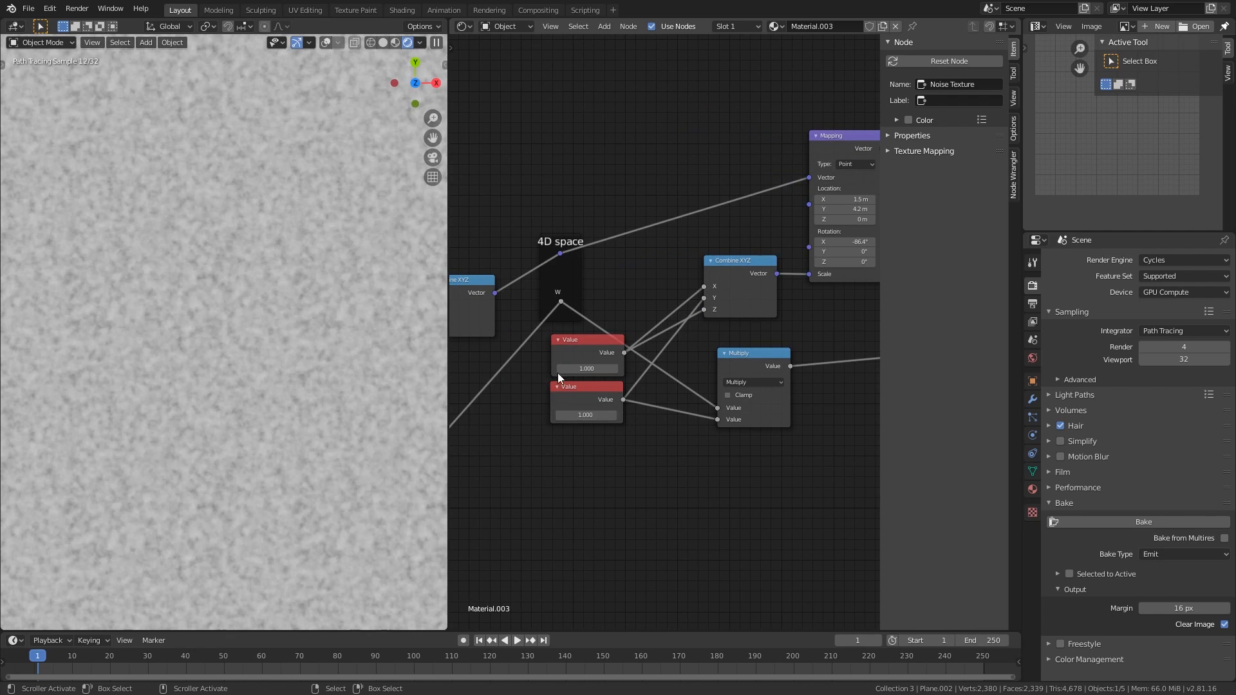
middle_drag(595, 414, 580, 418)
scroll(193, 370, down, 6)
shift+middle_drag(212, 377, 244, 378)
scroll(245, 377, up, 6)
scroll(243, 377, down, 5)
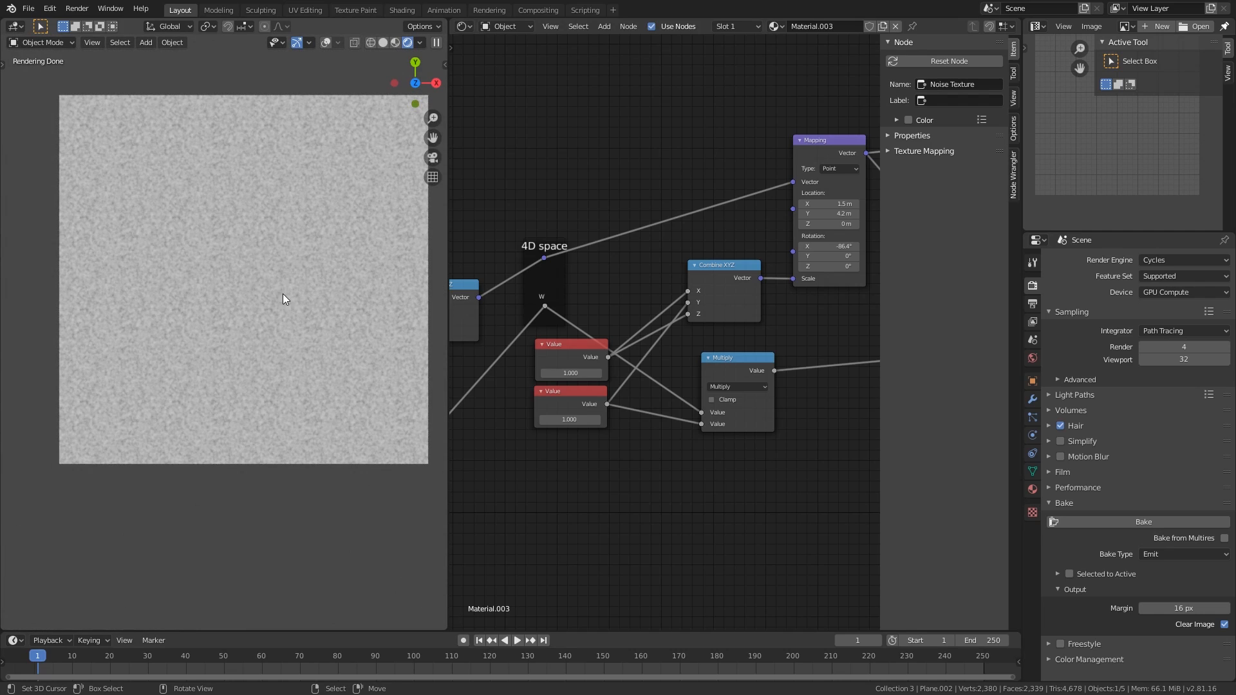
Add a Musgrave Texture node above the Noise Texture node
middle_drag(849, 206, 590, 226)
key(shift+a)
mouse_move(589, 227)
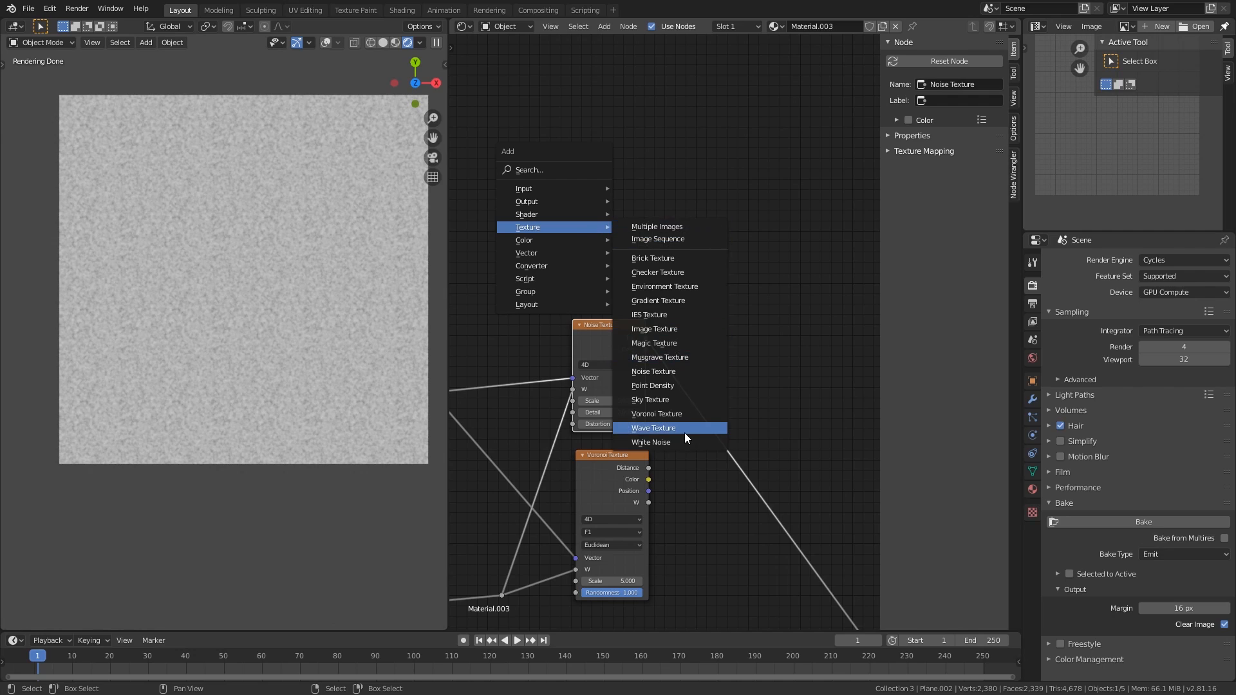
click(660, 357)
click(603, 211)
Set the Musgrave Texture to 4D and connect the Mapping vector and the rerouted W value to it
middle_drag(603, 211, 714, 225)
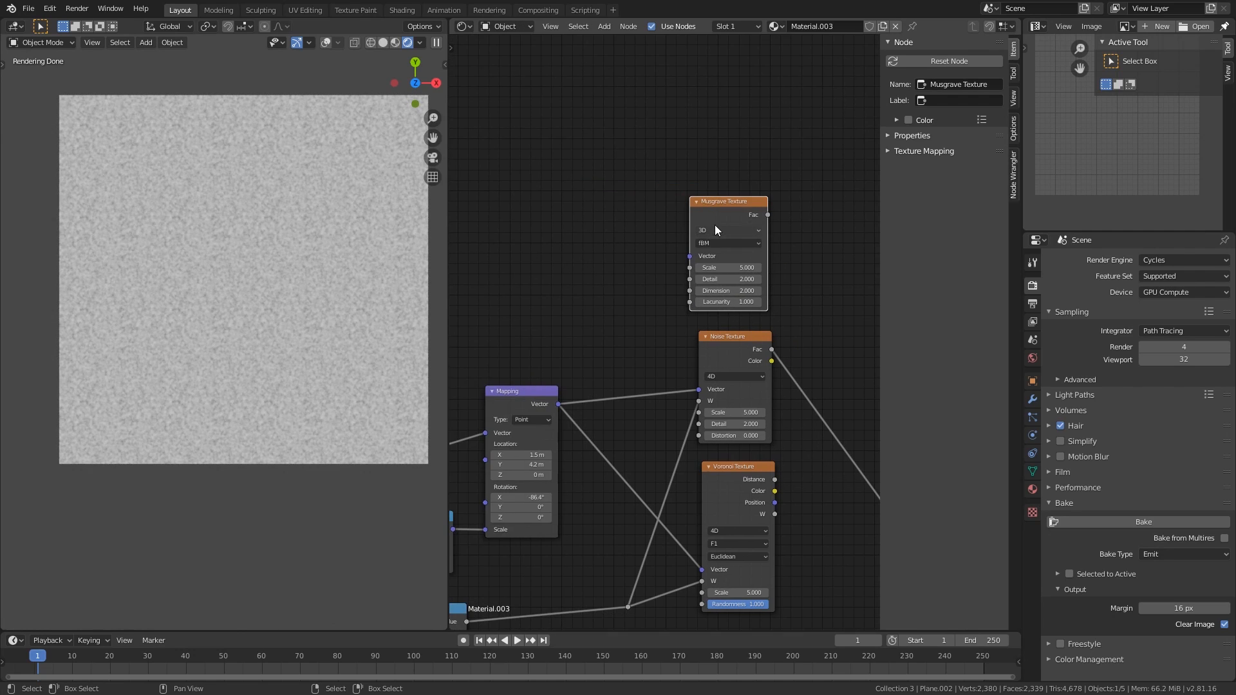
click(716, 276)
middle_drag(550, 411, 503, 396)
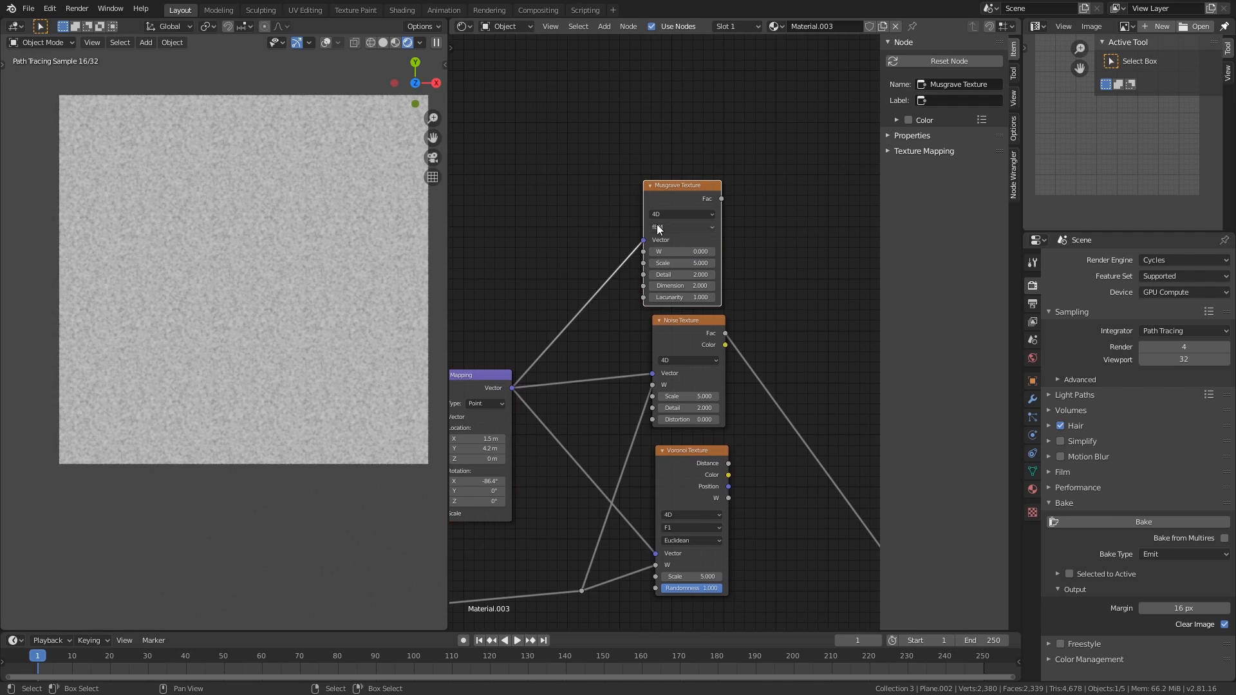
drag(674, 187, 660, 192)
middle_drag(605, 427, 615, 364)
alt+right_drag(595, 528, 691, 146)
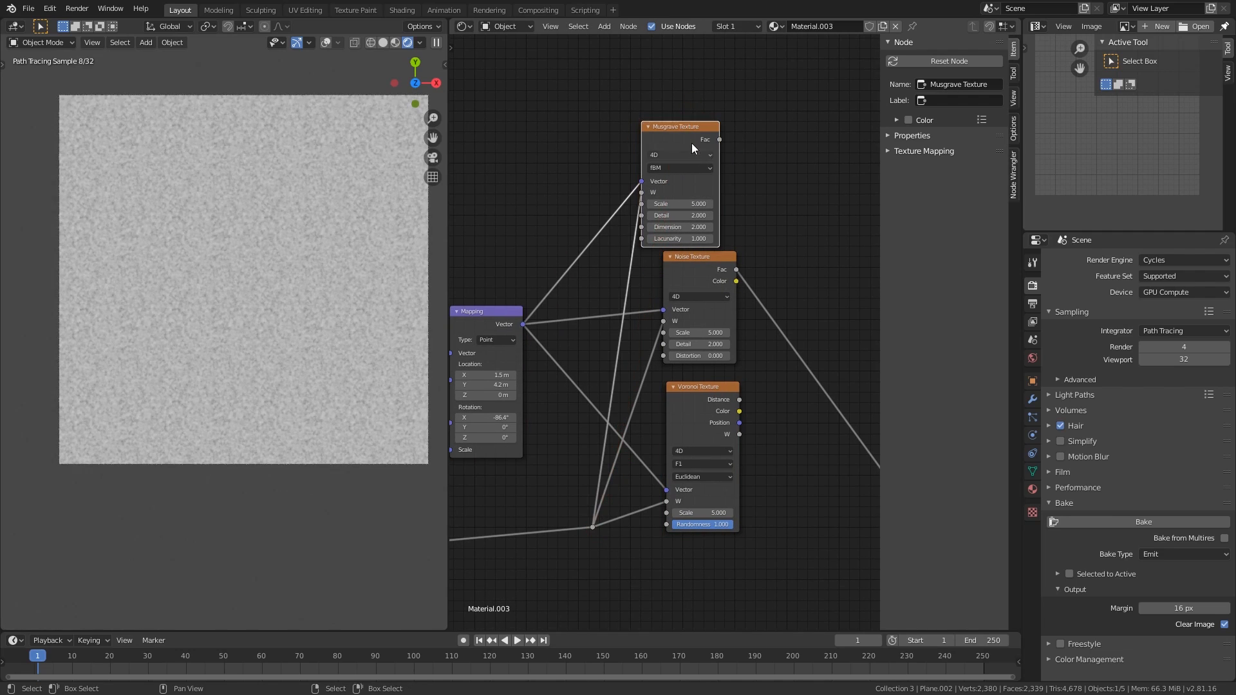
Align the Musgrave Texture node above the Noise Texture and preview its pattern on the plane
drag(692, 145, 713, 144)
ctrl+shift+click(714, 144)
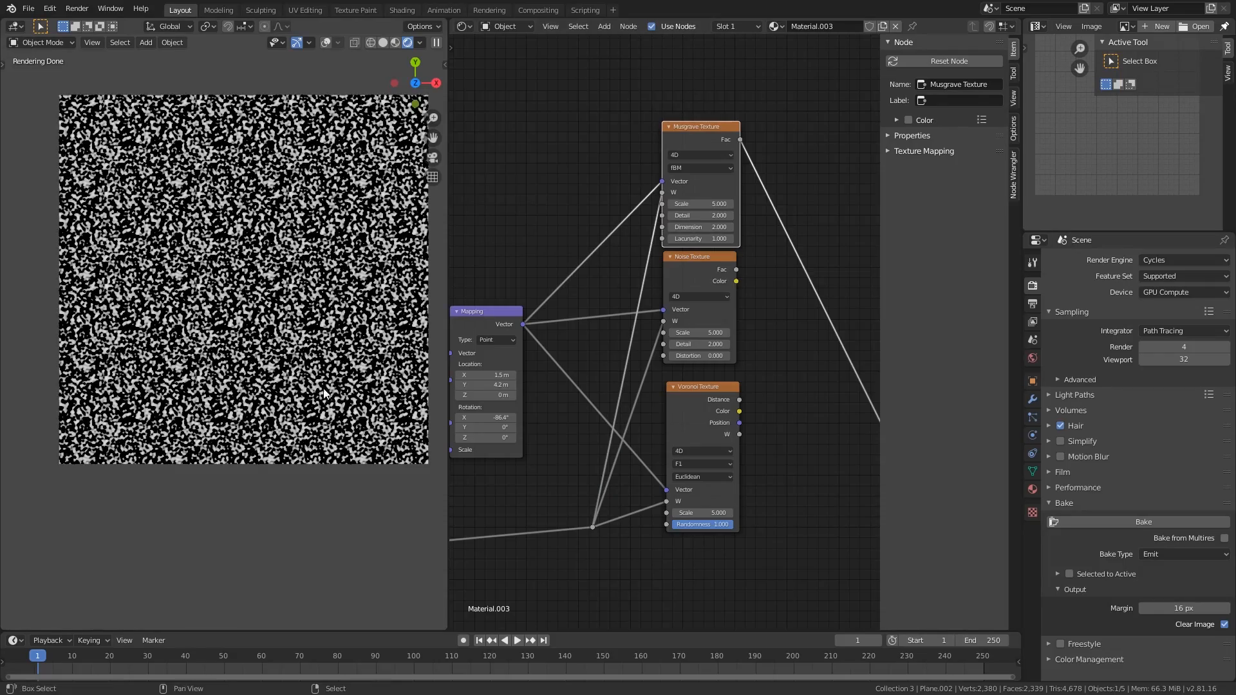
scroll(324, 393, up, 4)
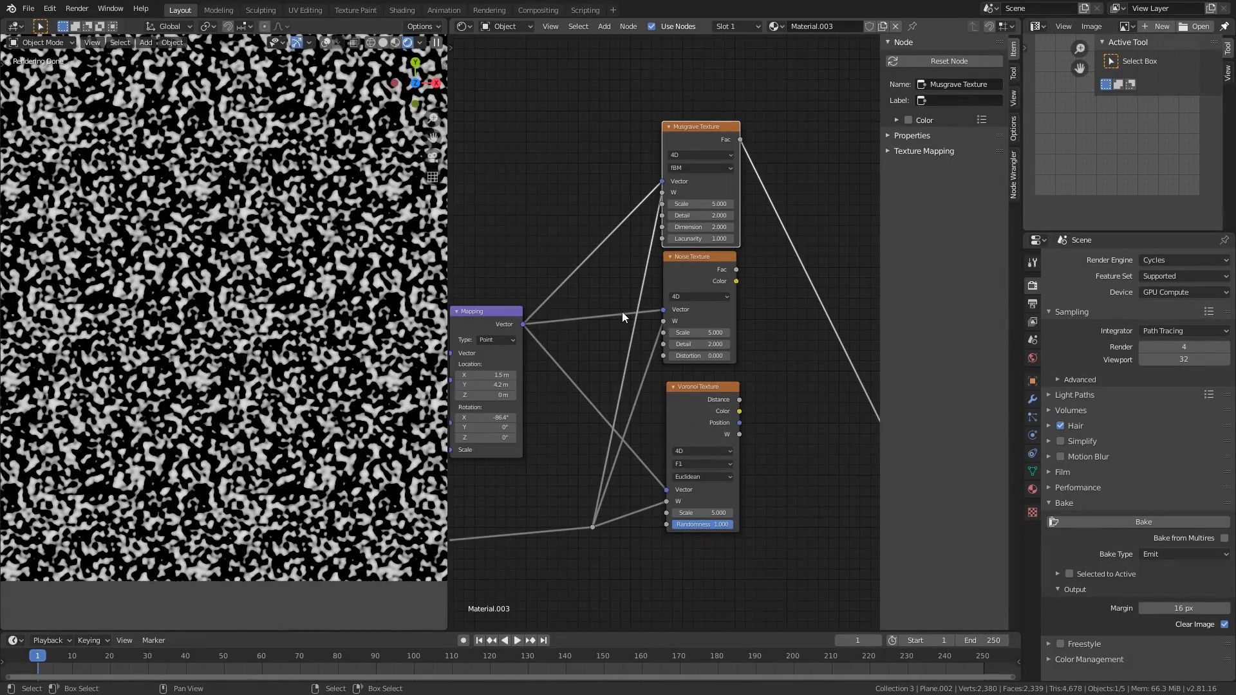
scroll(624, 319, down, 2)
Move the Viewer and Material Output nodes up beside the three texture nodes
middle_drag(683, 264, 587, 242)
key(g)
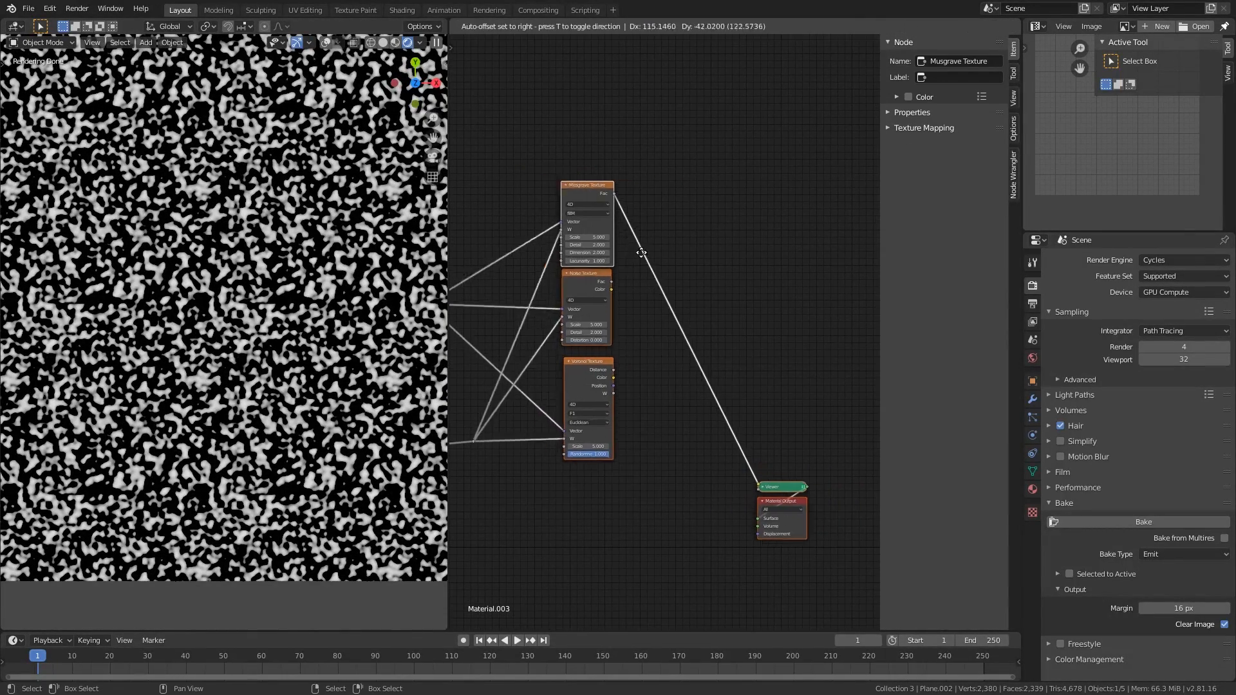
click(687, 278)
middle_drag(710, 316, 558, 268)
drag(653, 355, 714, 518)
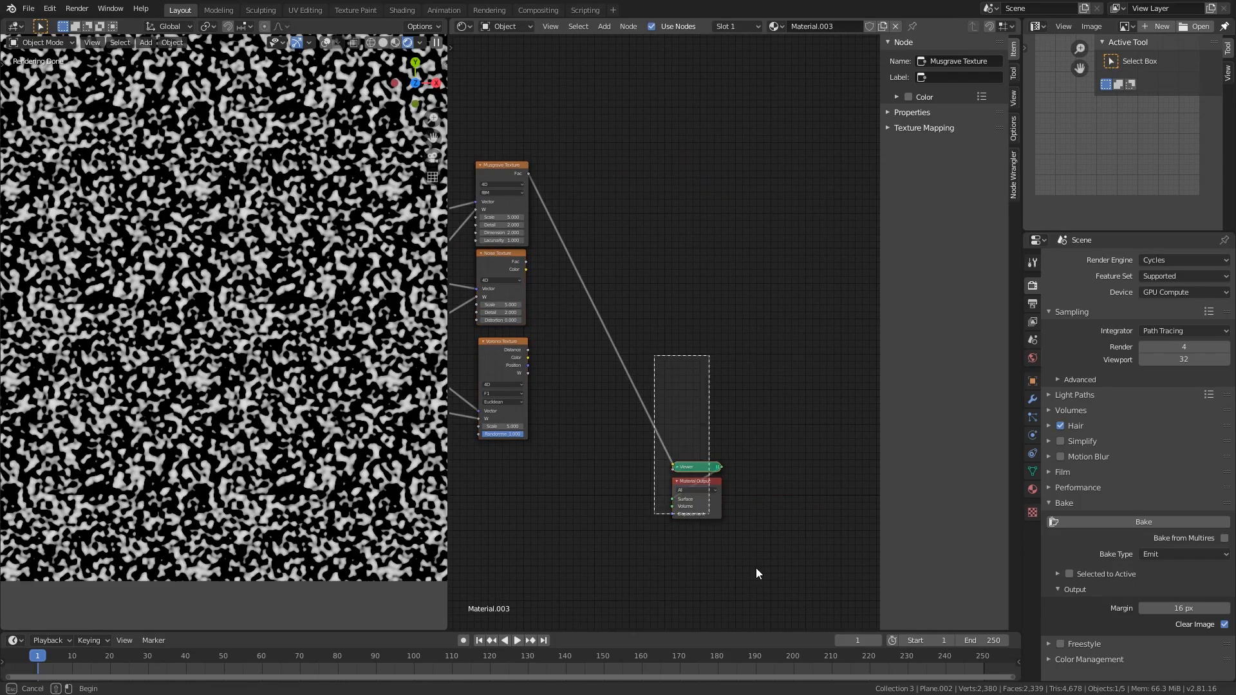
key(g)
click(677, 208)
middle_drag(637, 336, 763, 381)
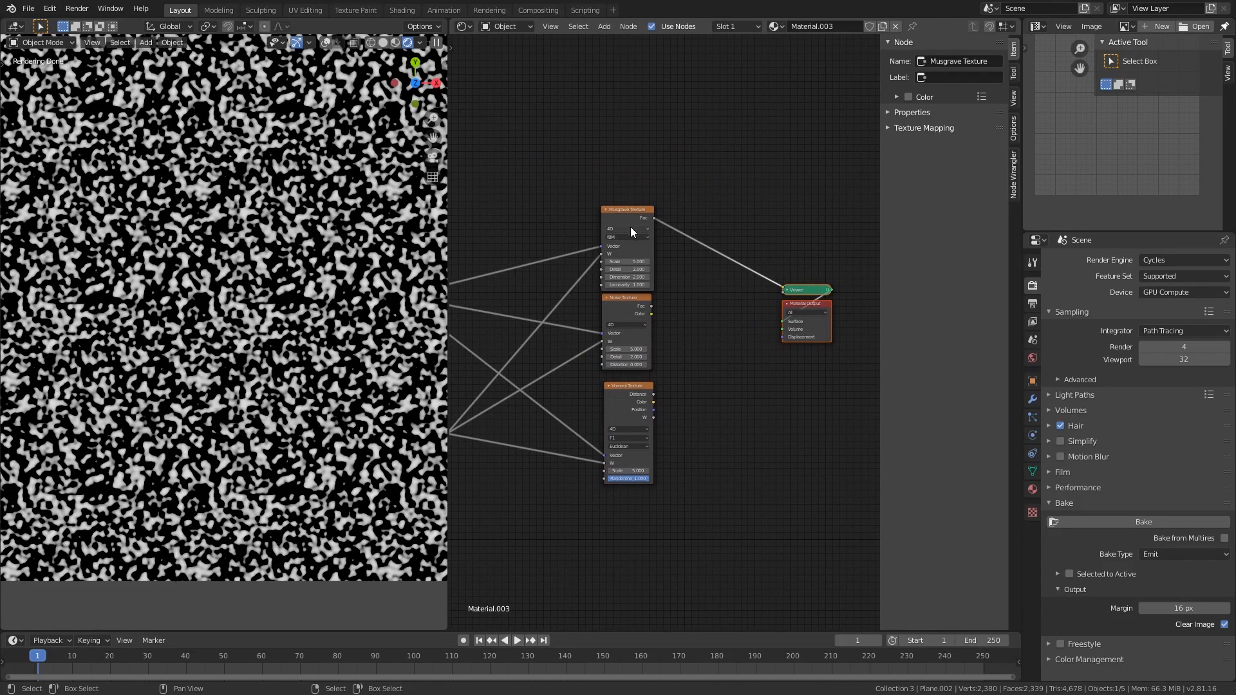
Move the Noise Texture and Voronoi Texture nodes lower beneath the Musgrave Texture, and select all three texture nodes
click(606, 266)
drag(622, 295, 624, 311)
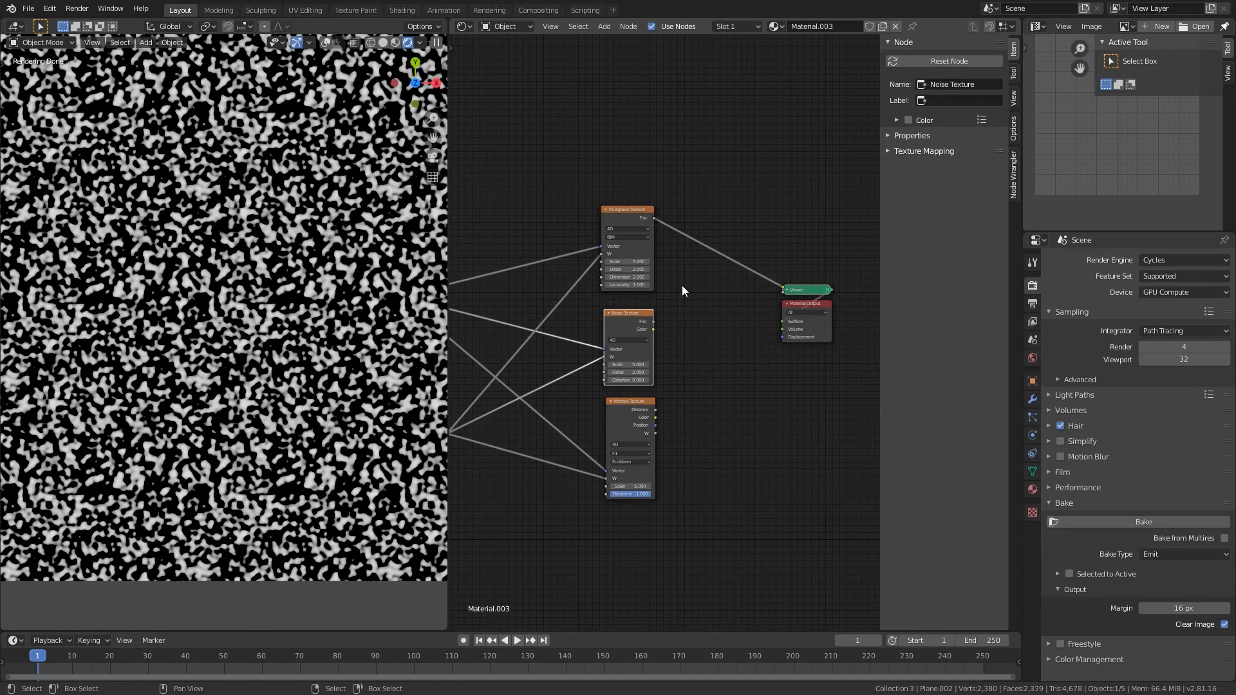
drag(709, 156, 581, 542)
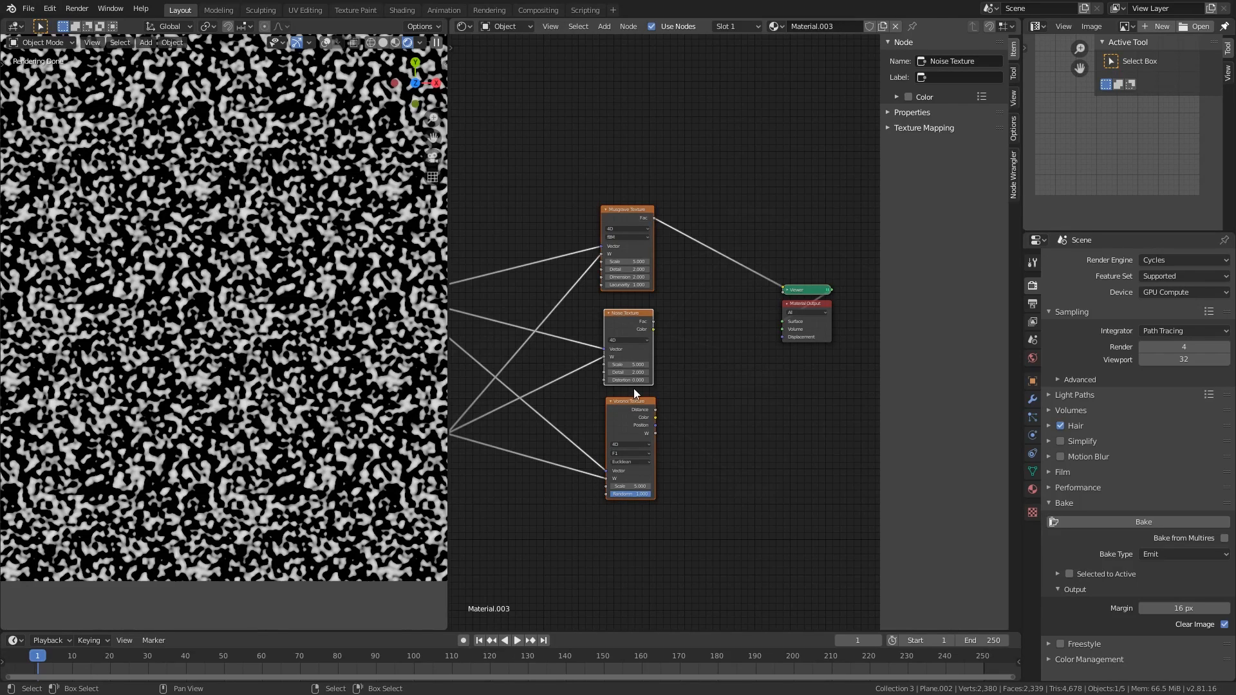
ctrl+scroll(570, 349, left, 4)
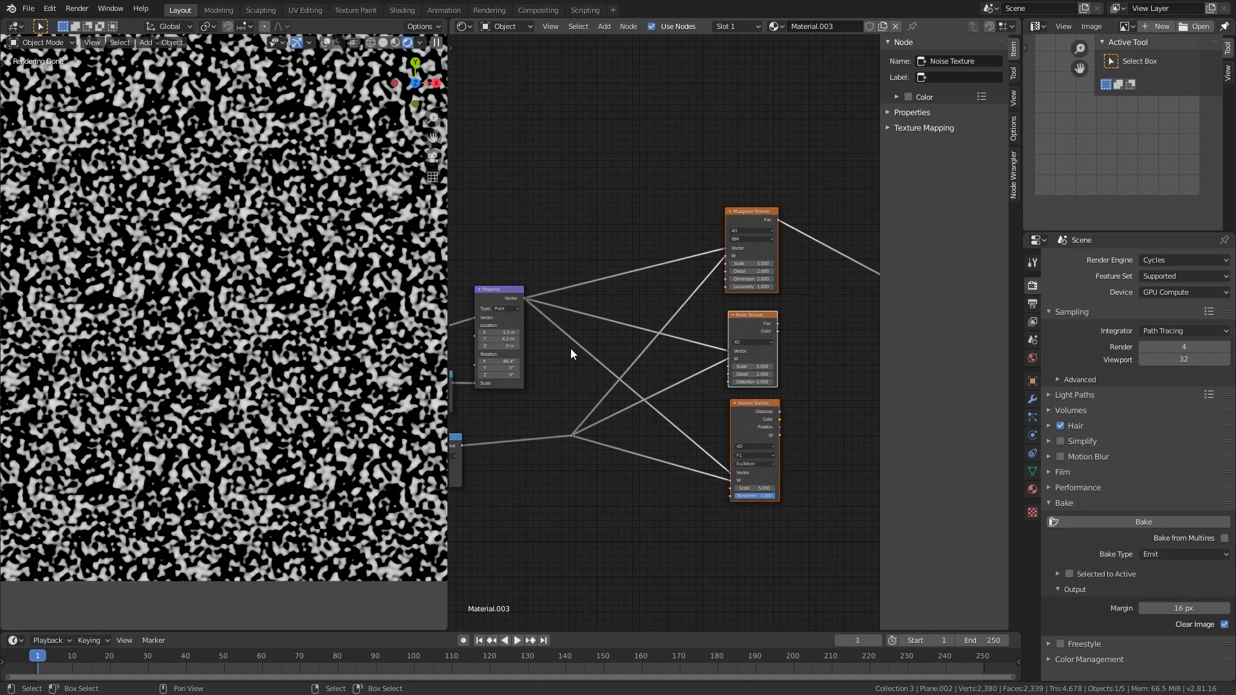
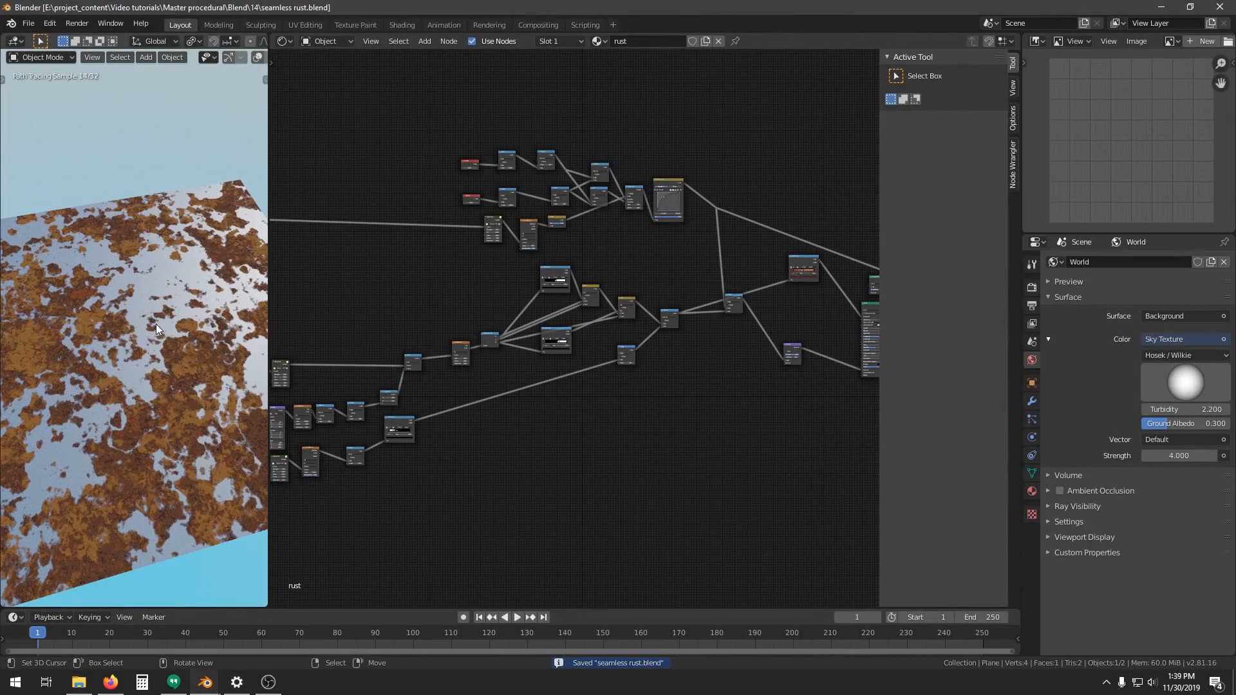
Examine the rust material on the rendered plane up close, at a grazing angle and as a whole
ctrl+scroll(523, 324, left, 4)
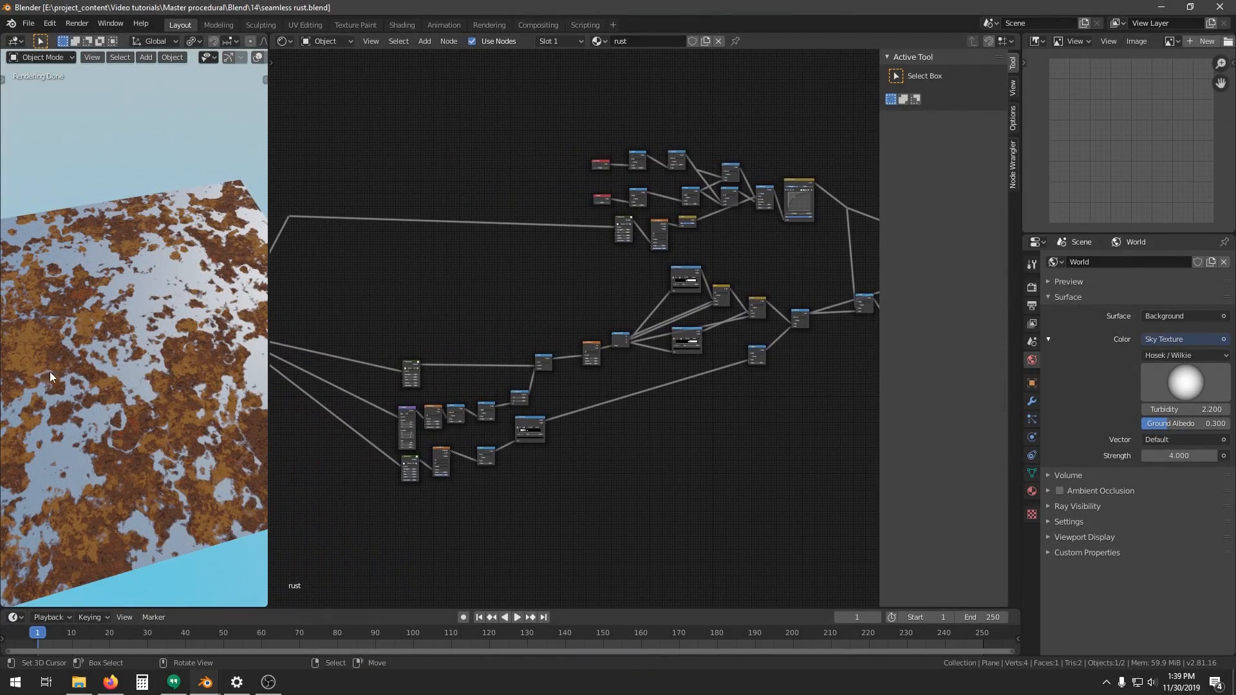
scroll(95, 379, up, 2)
scroll(96, 380, up, 3)
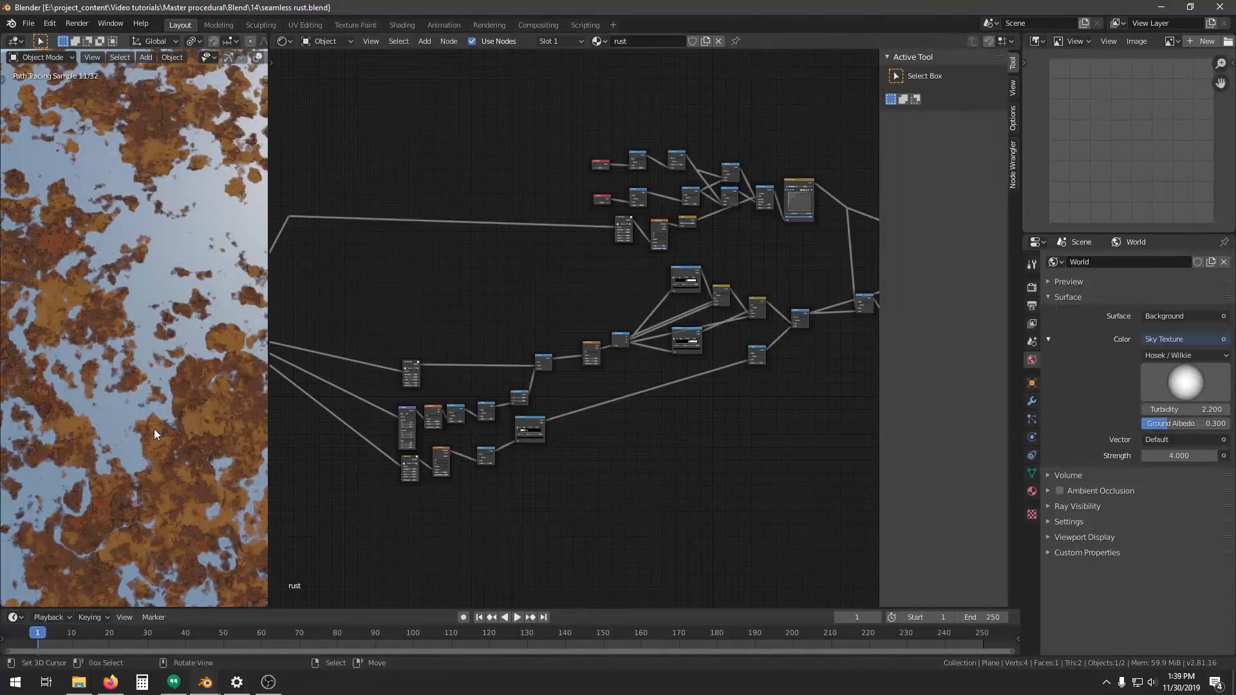
scroll(153, 412, up, 2)
scroll(150, 367, up, 2)
scroll(161, 352, up, 2)
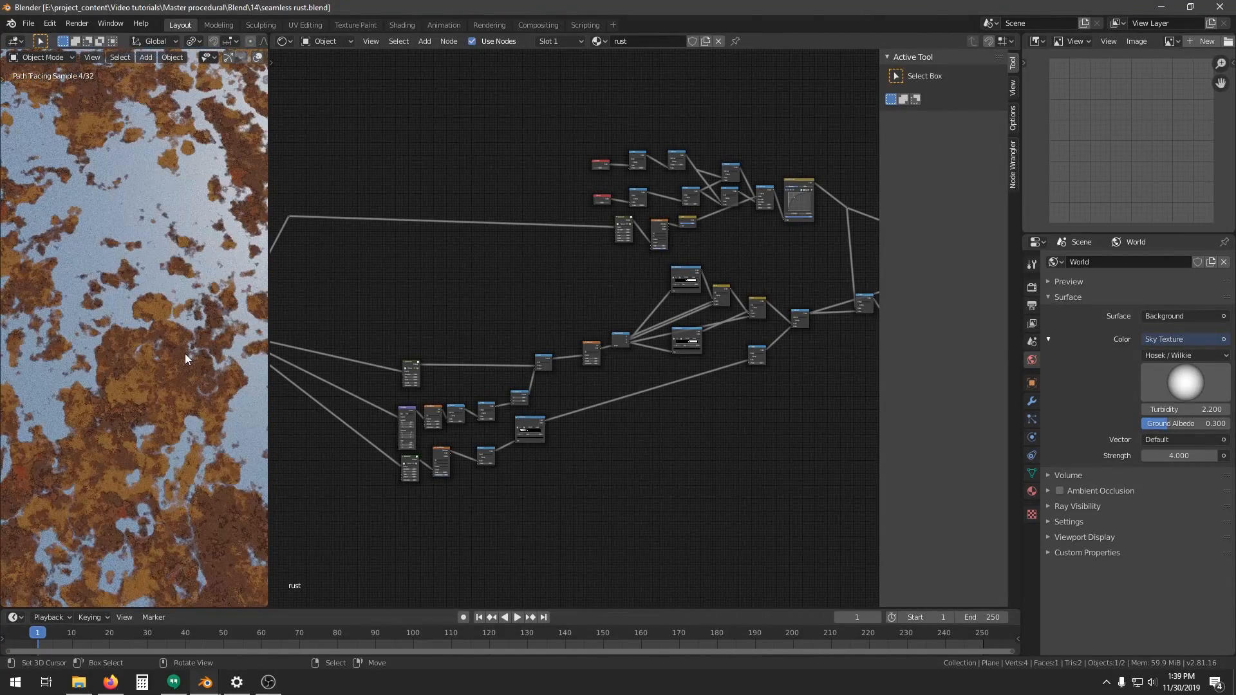
scroll(184, 355, down, 2)
middle_drag(122, 403, 133, 338)
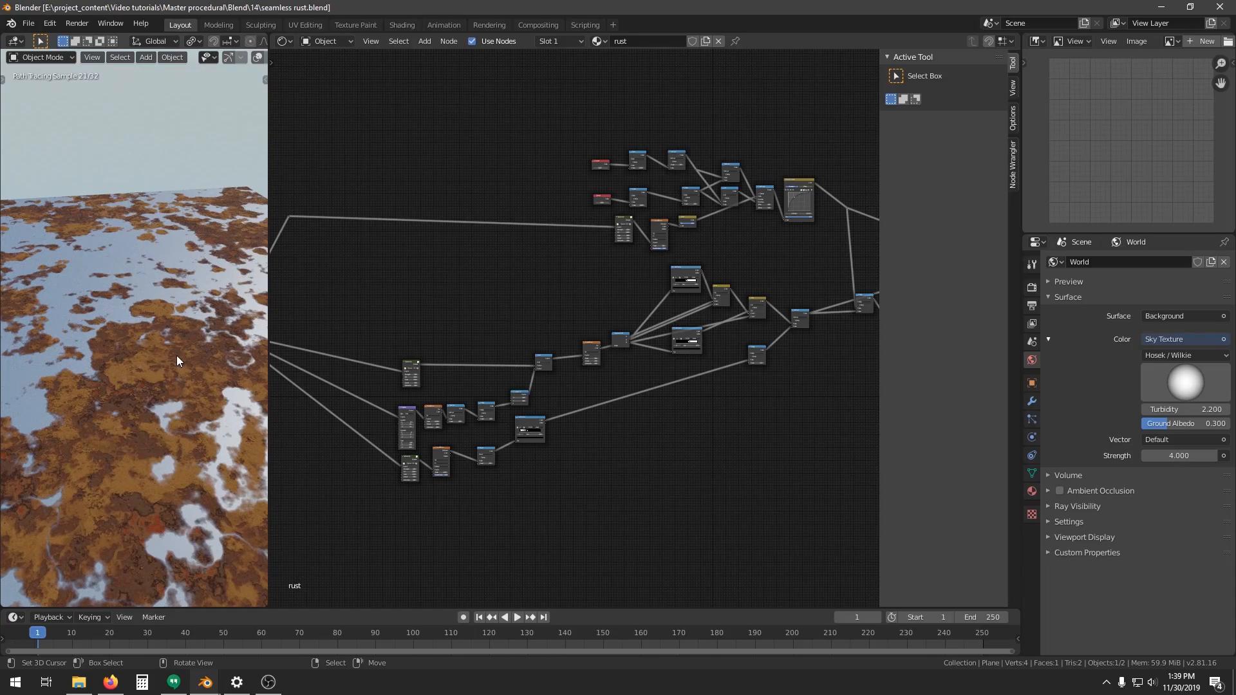
middle_drag(104, 394, 114, 454)
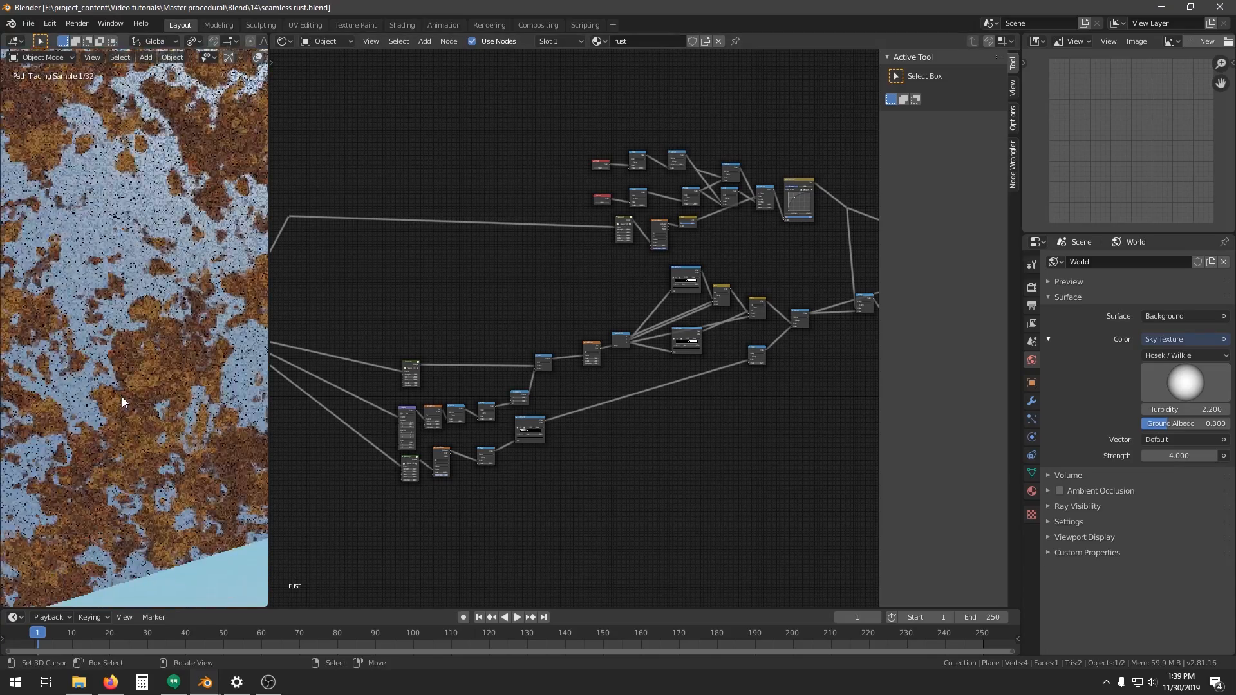
scroll(172, 351, down, 4)
mouse_move(178, 340)
middle_down()
mouse_move(124, 334)
mouse_move(93, 424)
middle_up()
middle_drag(85, 361, 95, 357)
scroll(95, 358, down, 2)
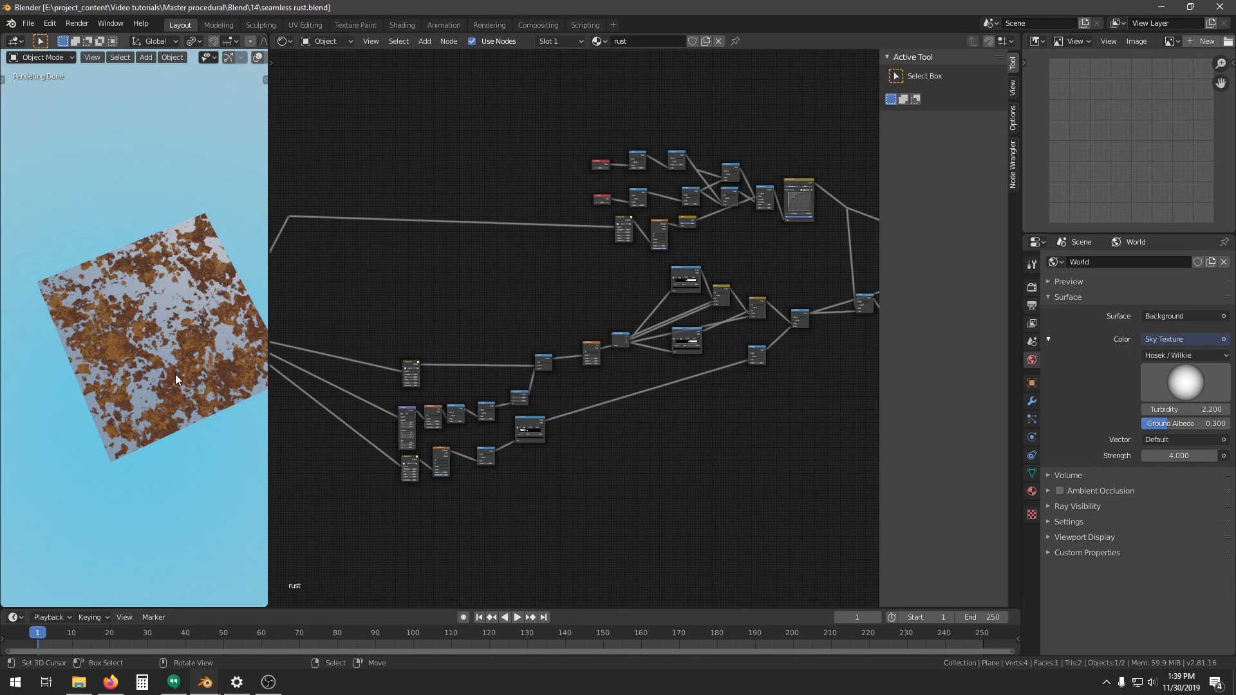
Switch the Noise Texture between the Mapping and Subtract nodes to 4D
middle_drag(325, 374, 421, 367)
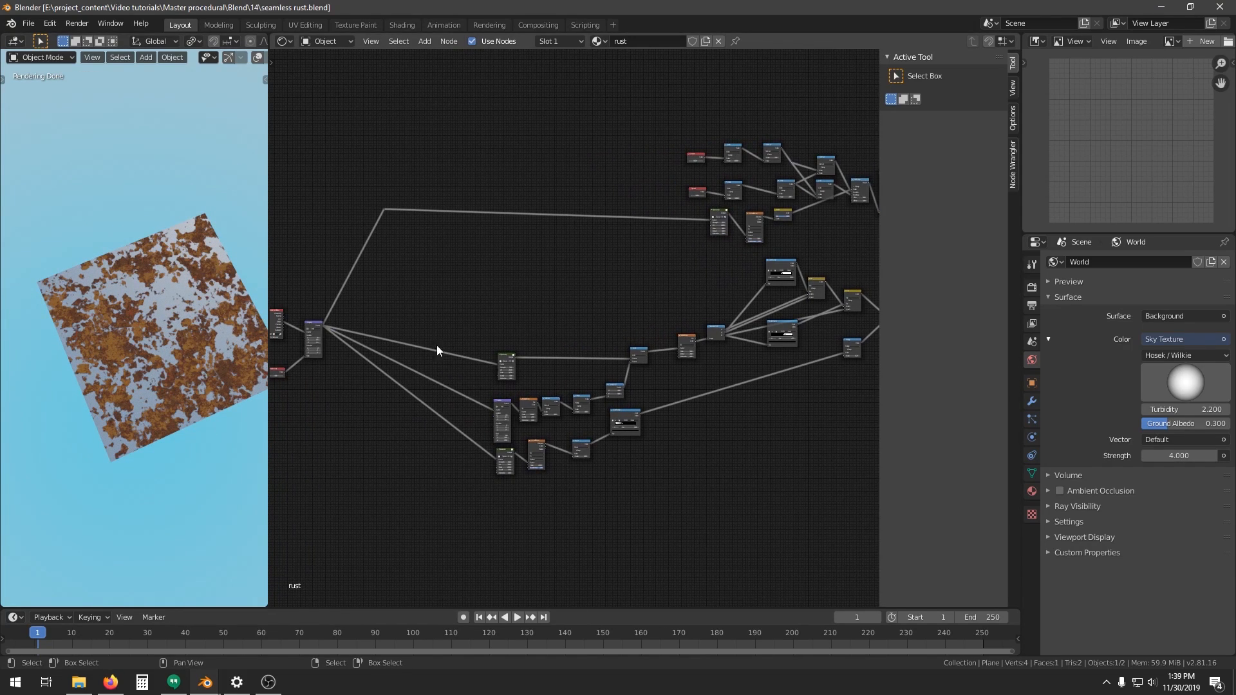
middle_drag(572, 296, 476, 321)
scroll(568, 409, up, 4)
middle_drag(479, 435, 565, 342)
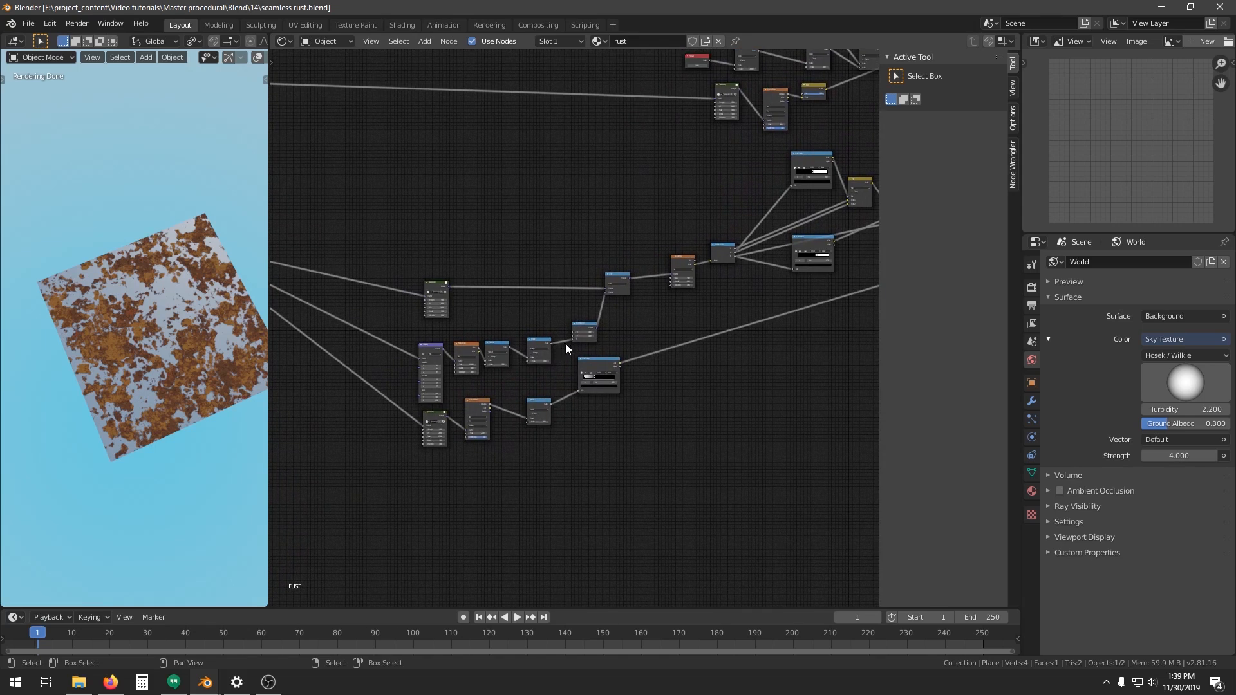
scroll(568, 336, up, 8)
scroll(463, 424, up, 2)
middle_drag(443, 437, 603, 369)
scroll(579, 347, up, 3)
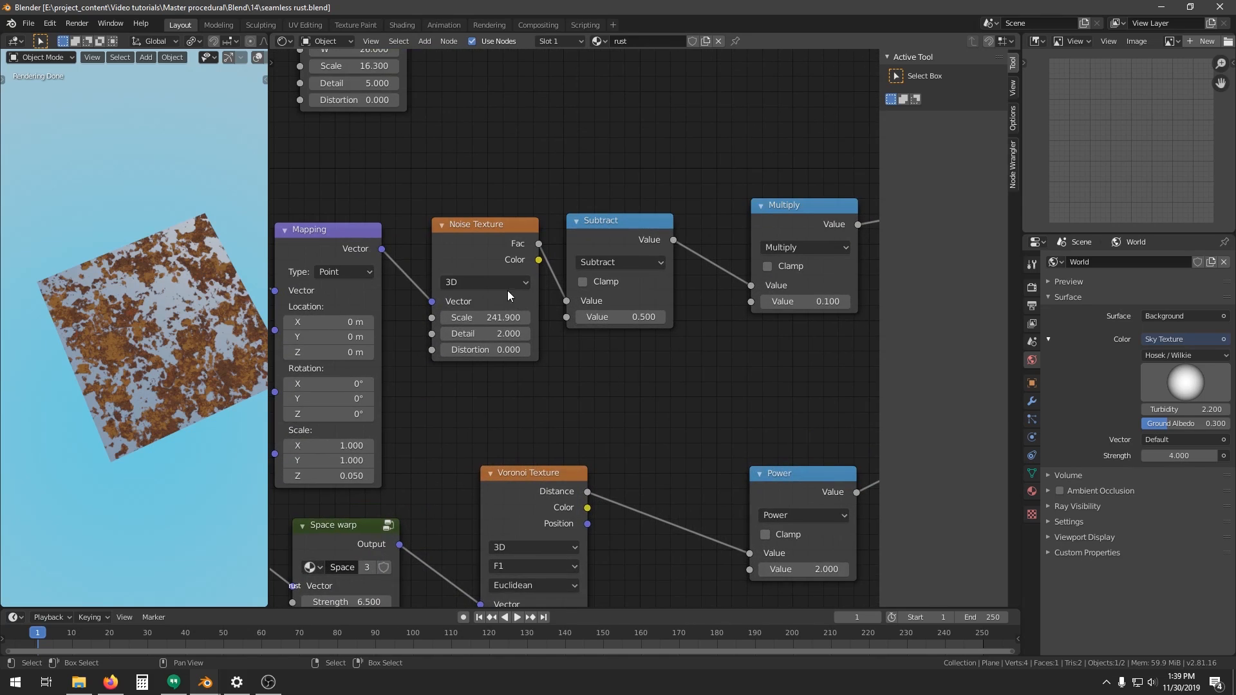
click(455, 285)
click(470, 350)
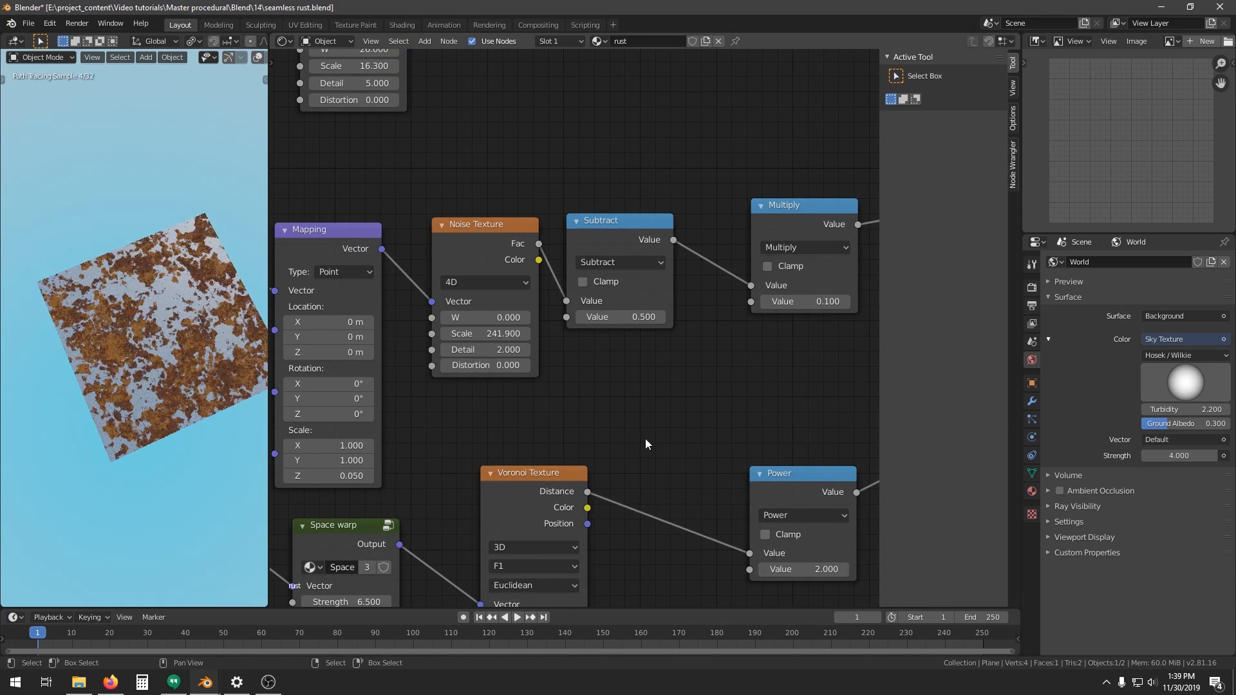
Switch the Voronoi Texture that feeds the Power node to 4D
middle_drag(542, 530, 620, 329)
click(607, 346)
click(591, 415)
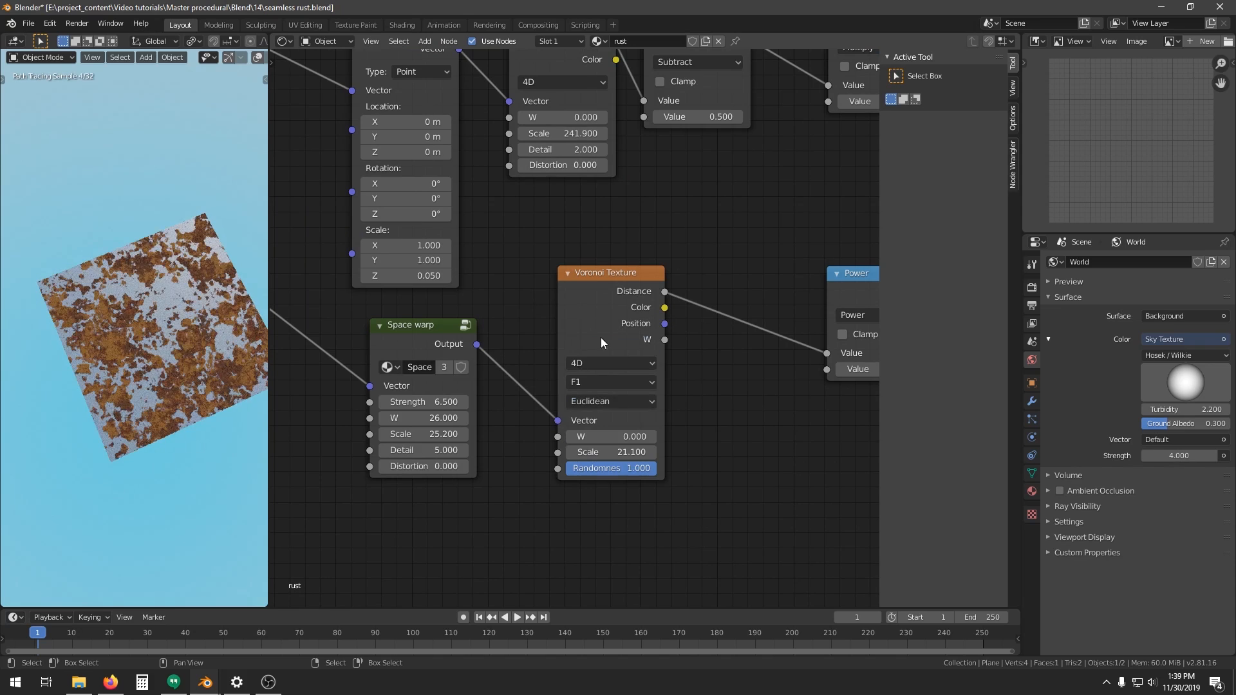
Set the Noise Texture between the vector Add and Separate RGB nodes to 4D
middle_drag(734, 230, 565, 293)
scroll(573, 289, down, 4)
middle_drag(698, 216, 411, 405)
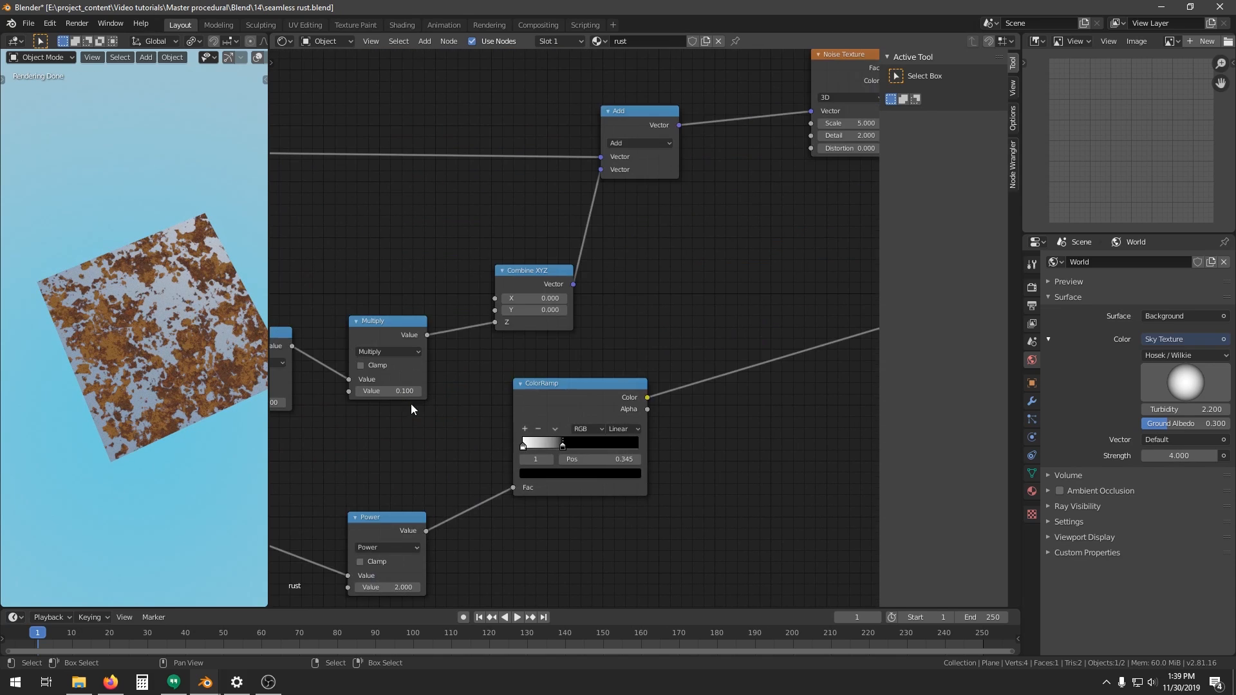
middle_drag(655, 203, 375, 415)
click(571, 305)
click(565, 365)
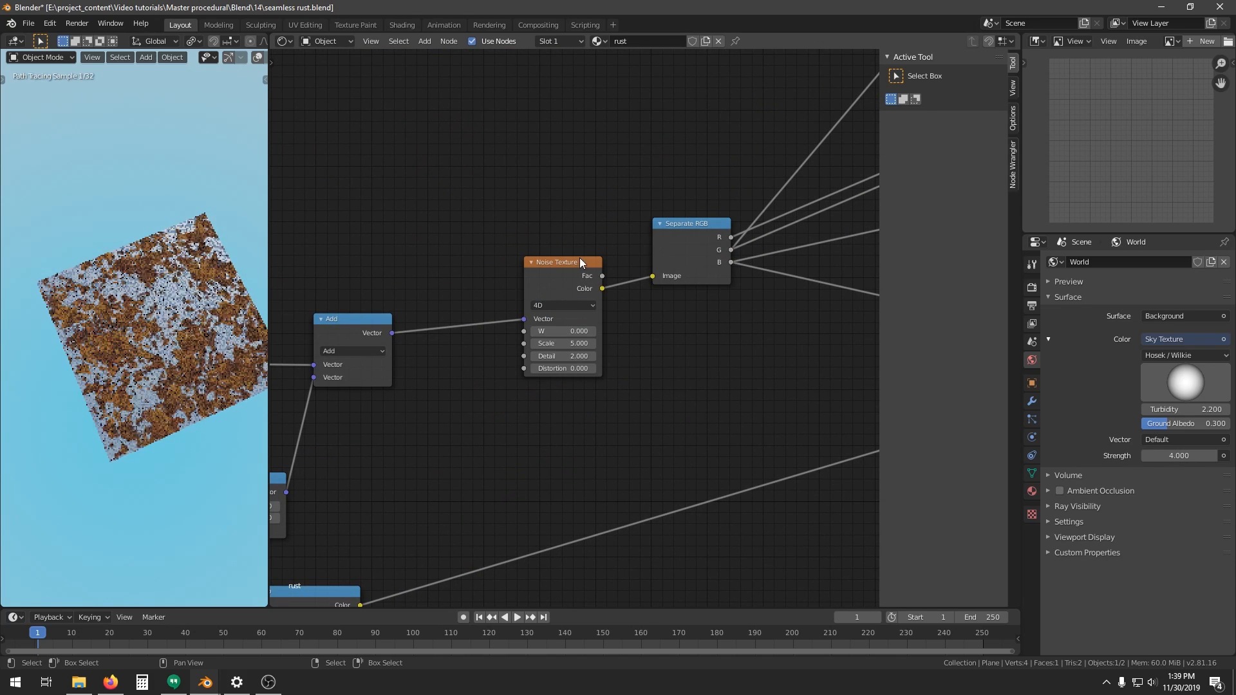
Set the Voronoi Texture that feeds the Invert node to 4D
scroll(579, 298, down, 2)
middle_drag(625, 160, 579, 298)
middle_drag(704, 60, 618, 296)
middle_drag(690, 331, 501, 358)
scroll(501, 357, up, 5)
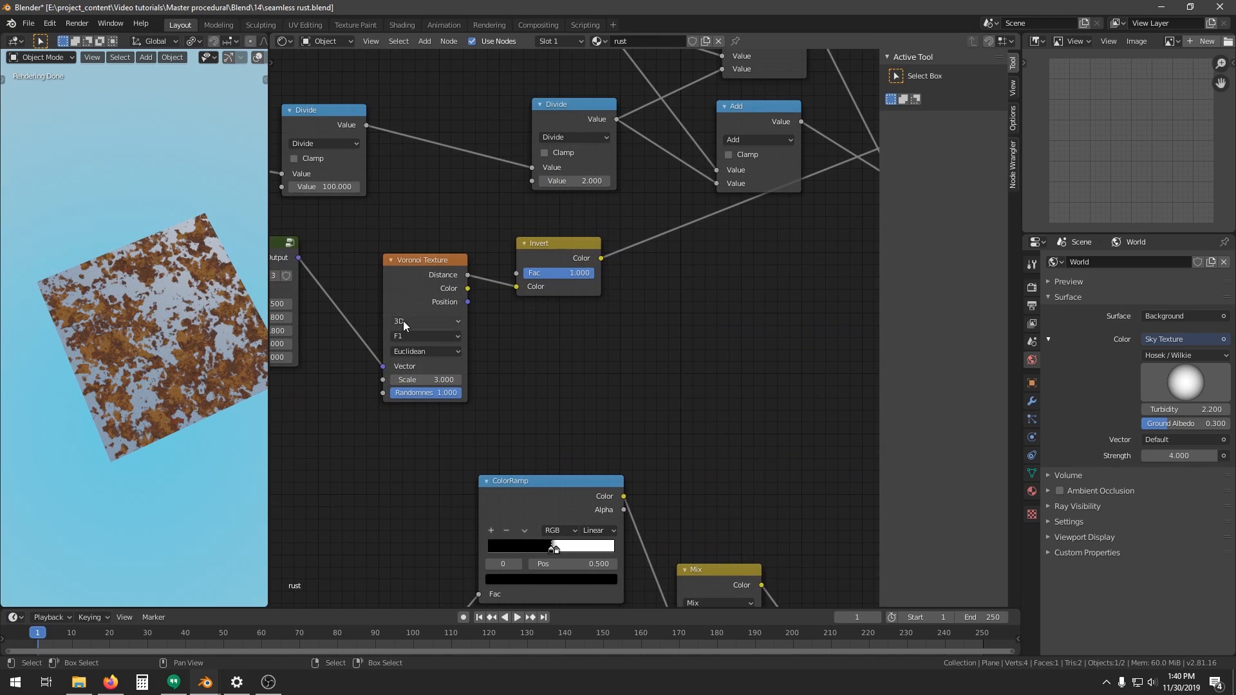
click(404, 321)
click(411, 375)
Open the Space warp node group, check the dimension setting of its Noise Texture, and return to the main node tree
middle_drag(429, 313, 692, 291)
click(536, 221)
key(Tab)
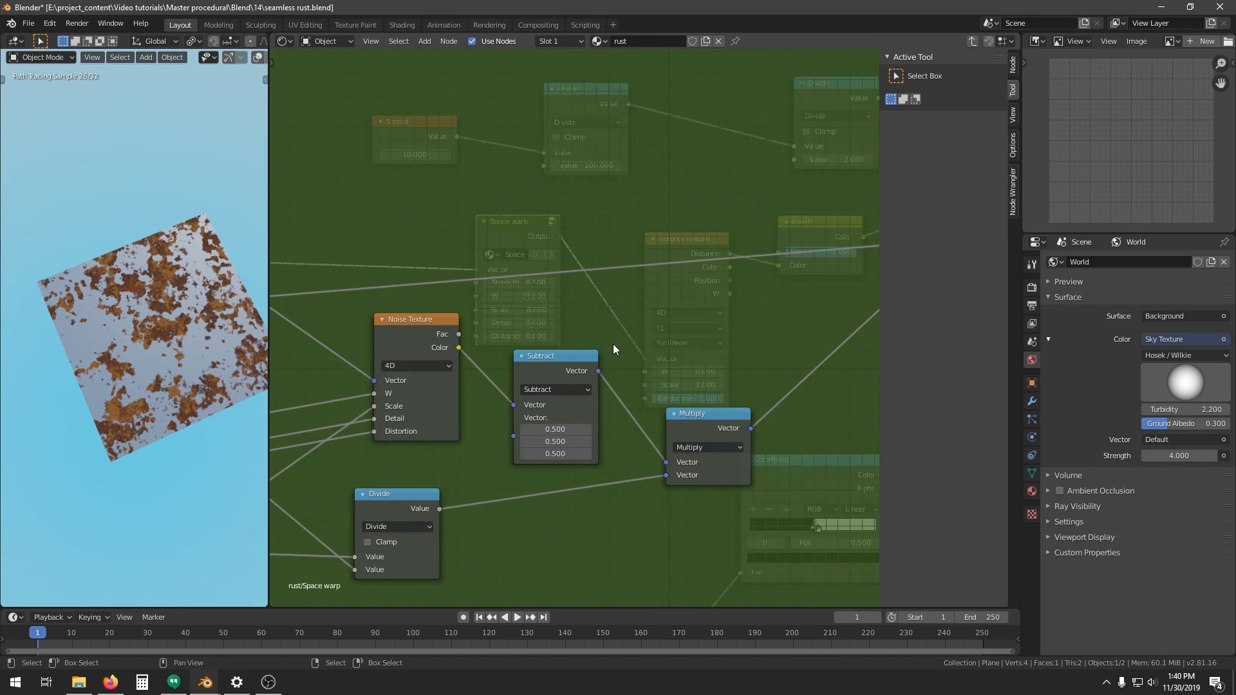
middle_drag(440, 315, 536, 282)
click(522, 306)
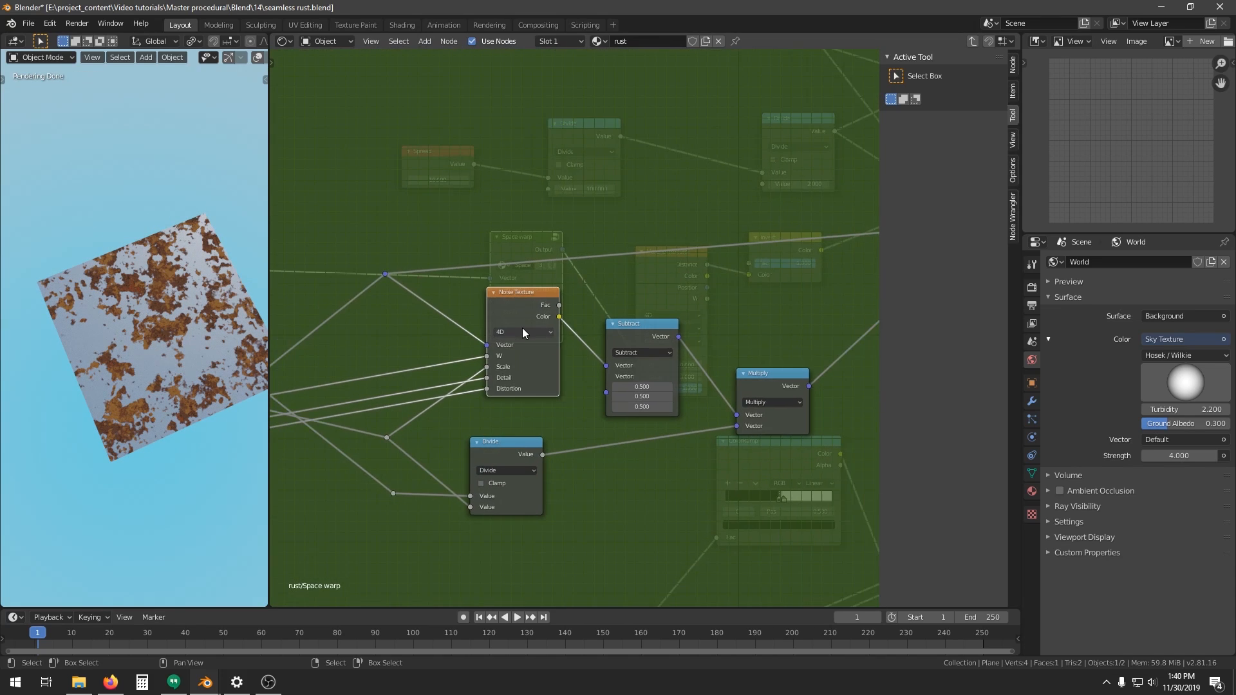
middle_drag(523, 327, 646, 314)
key(Tab)
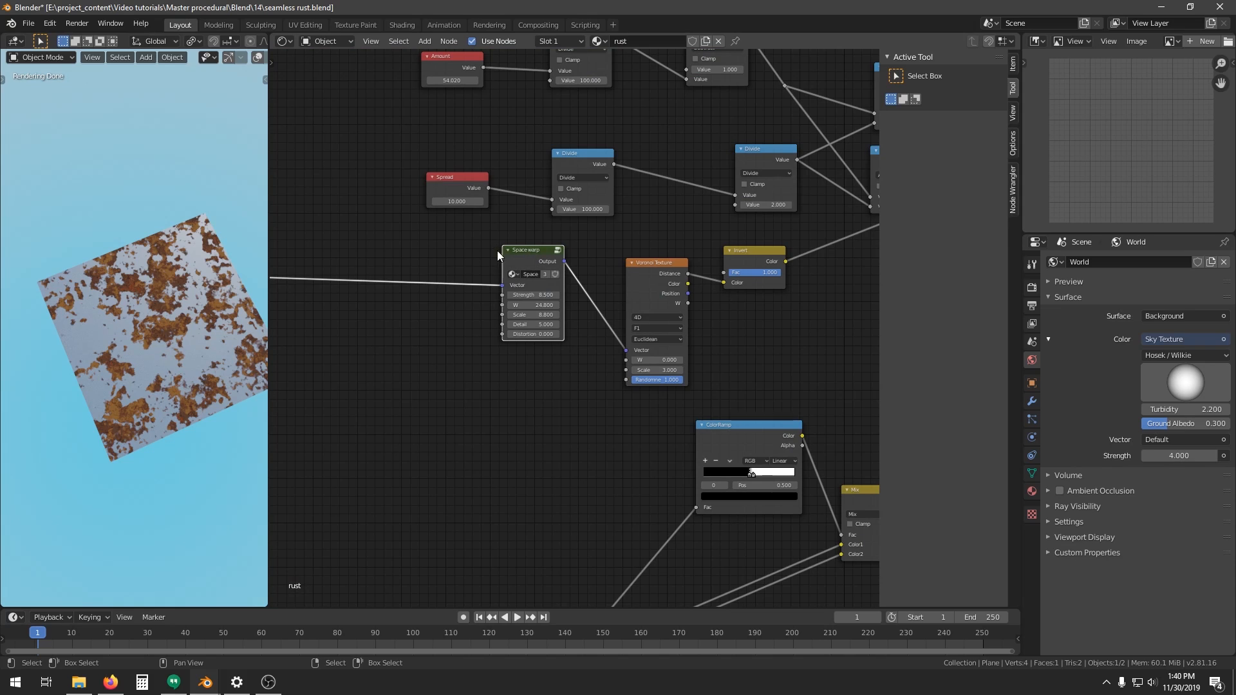
key(Tab)
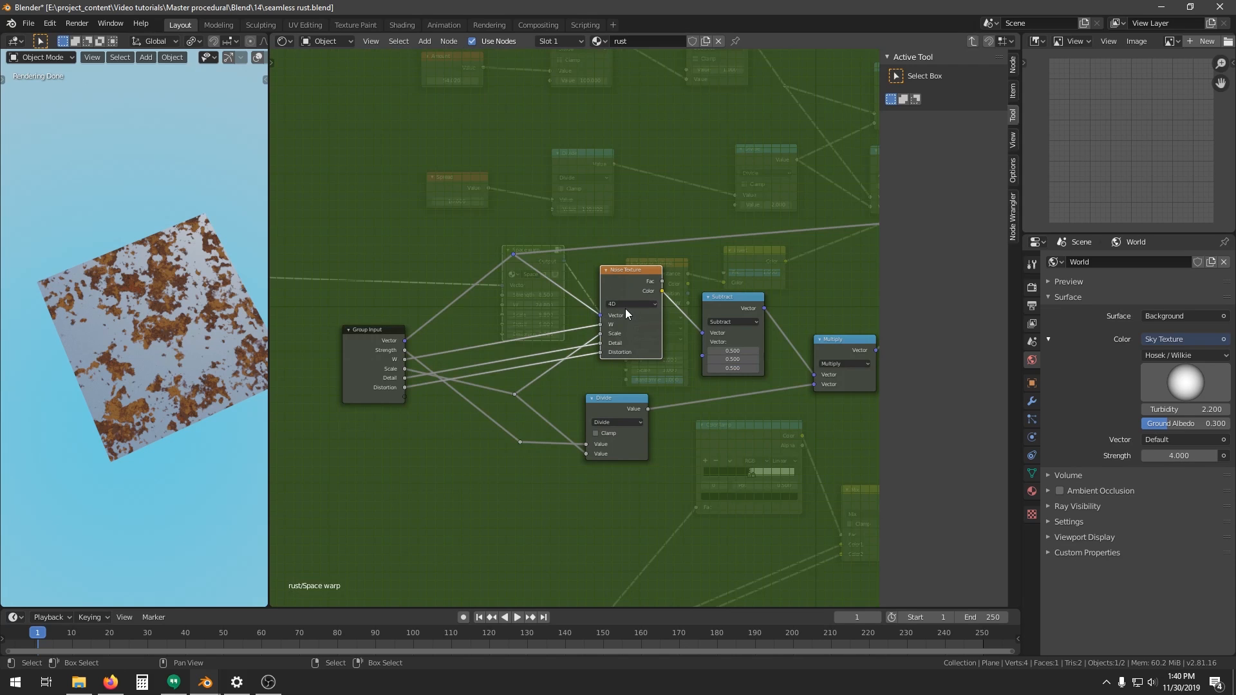
key(Tab)
Raise the Amount value node to 66.820
scroll(627, 310, down, 6)
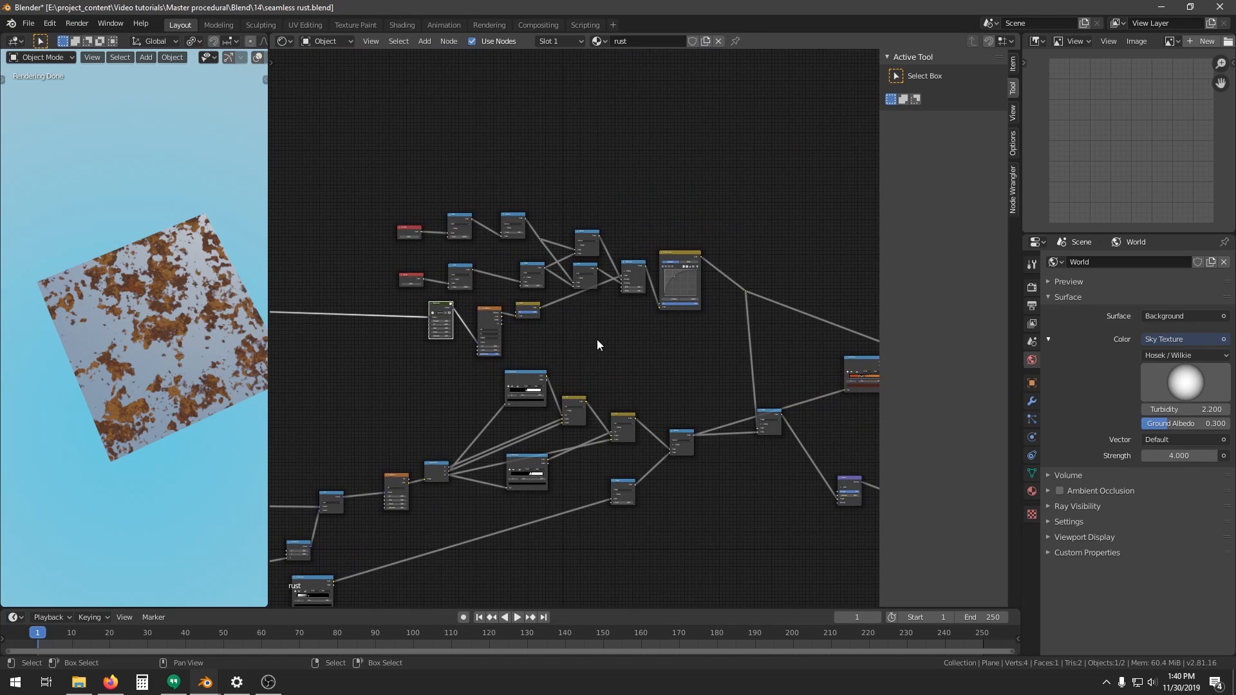
middle_drag(669, 377, 689, 320)
middle_drag(409, 354, 543, 478)
scroll(543, 478, up, 4)
scroll(527, 304, up, 9)
middle_drag(508, 260, 661, 491)
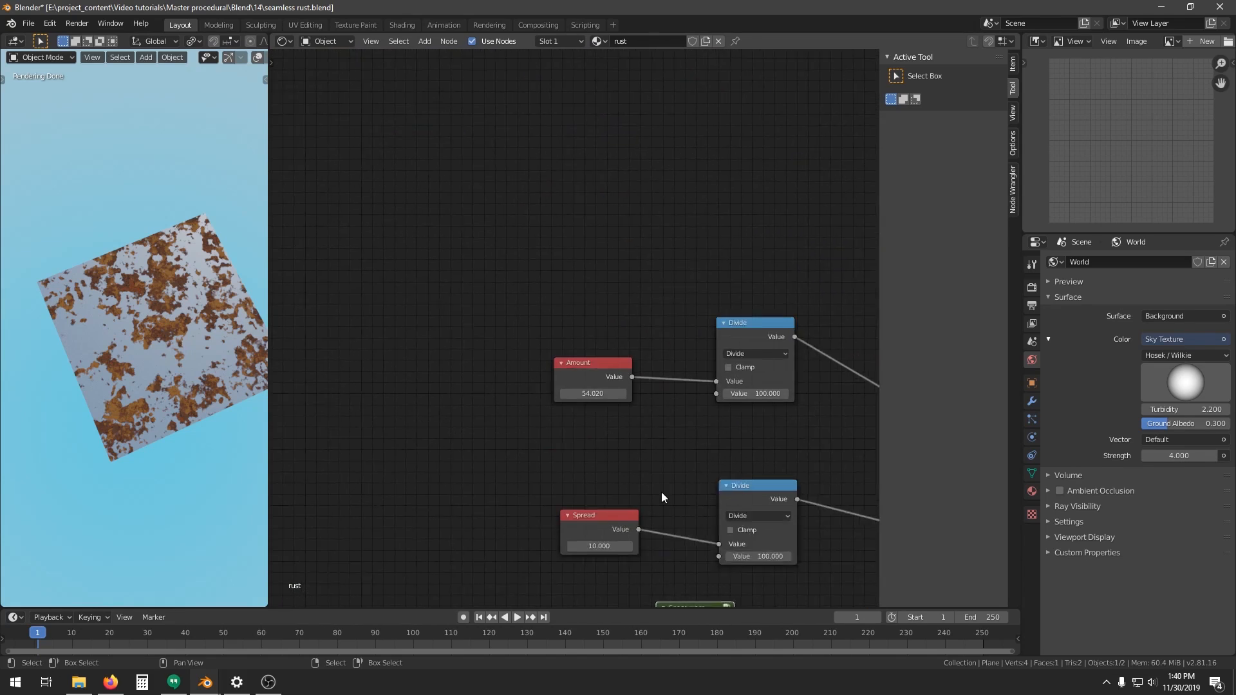
scroll(599, 418, up, 2)
drag(592, 405, 533, 406)
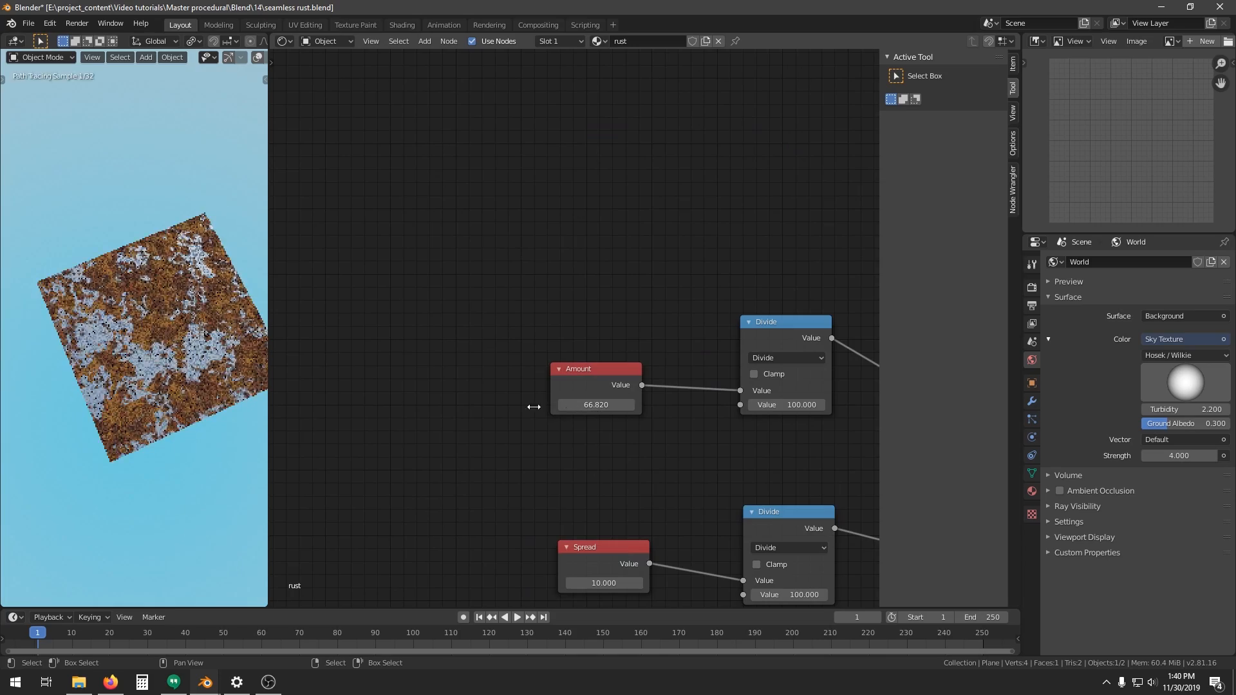
Examine the rust coverage on the rendered plane and the Amount and Spread value nodes
middle_drag(603, 420, 605, 262)
scroll(600, 401, up, 5)
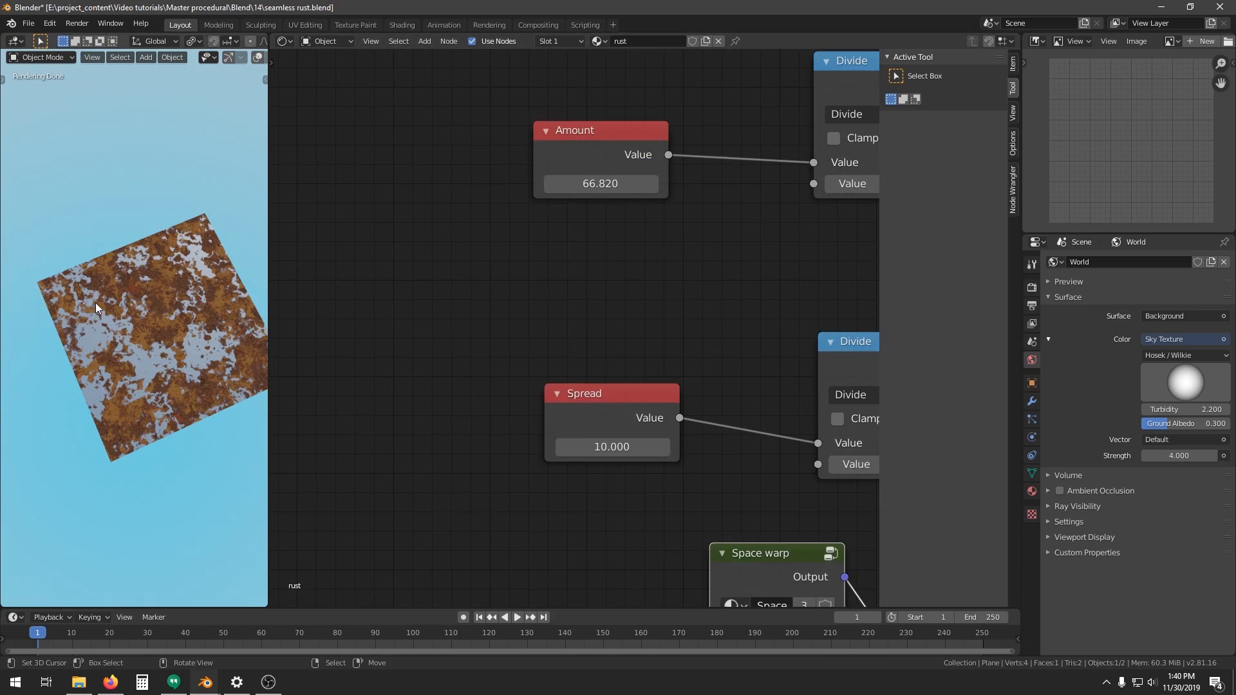
middle_drag(157, 366, 149, 370)
scroll(149, 370, up, 1)
scroll(150, 369, up, 3)
scroll(159, 379, down, 3)
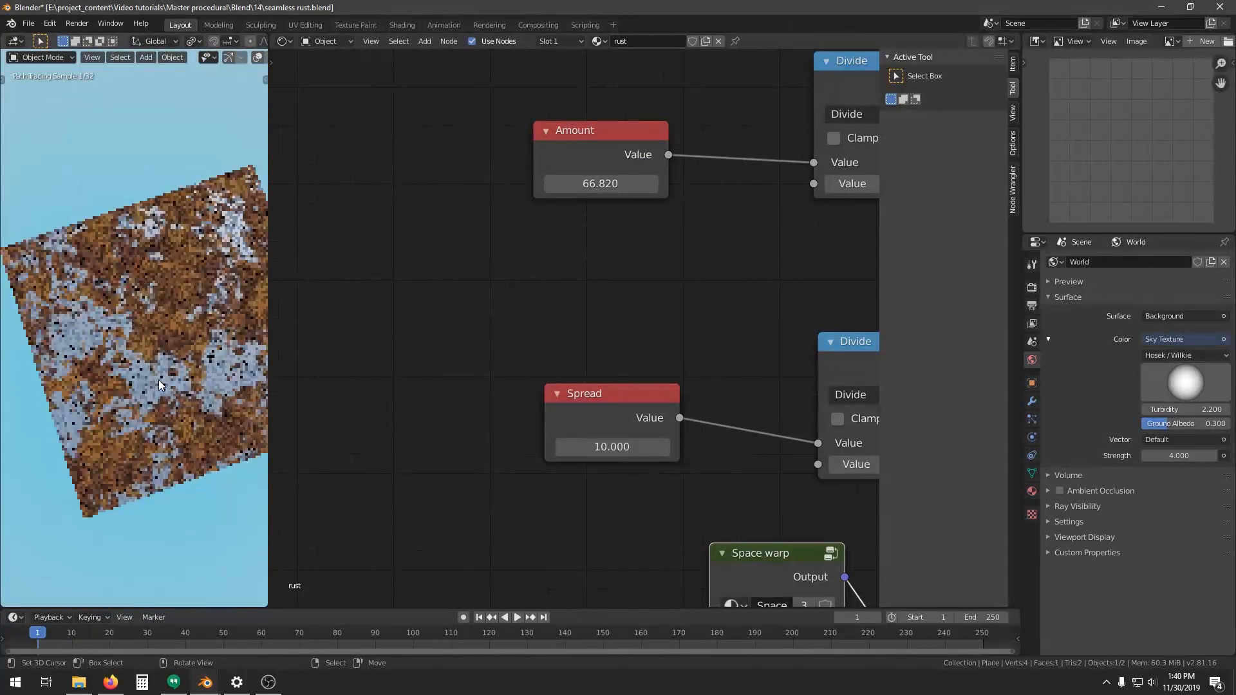
middle_drag(688, 365, 646, 281)
scroll(646, 282, down, 1)
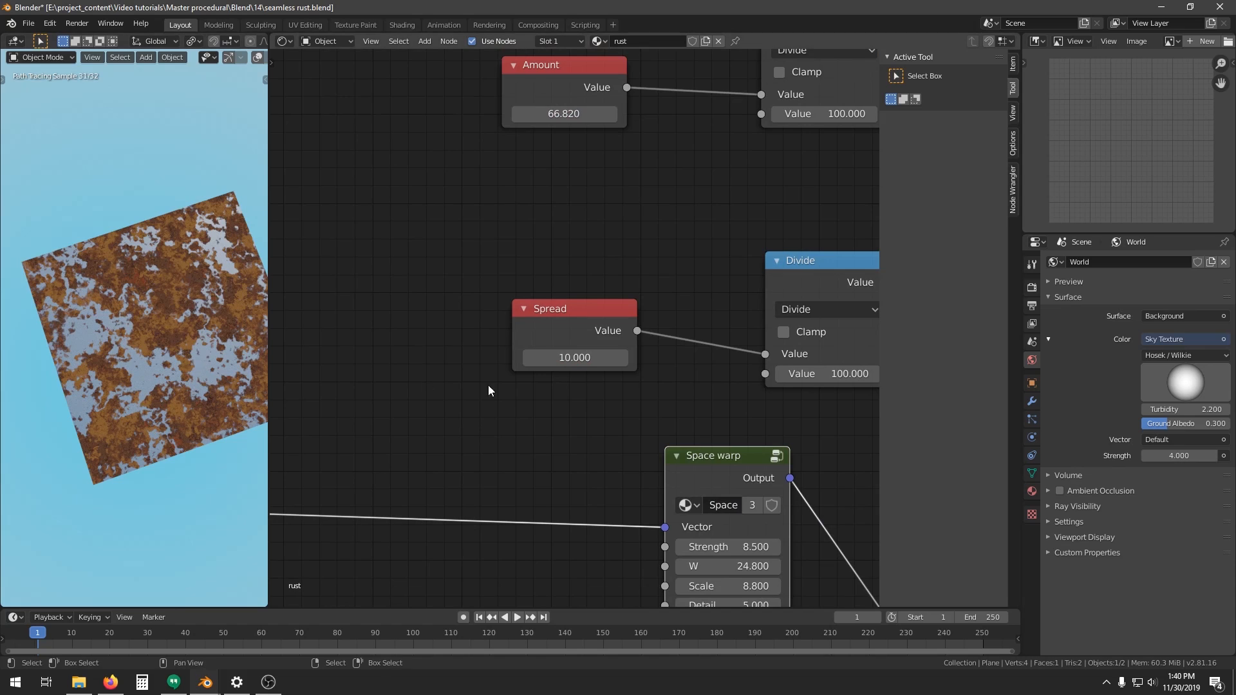
Select the whole seamless mapping node network and compare its position with the rust material's original coordinate nodes
scroll(584, 336, down, 5)
scroll(444, 364, down, 1)
middle_drag(425, 381, 678, 323)
scroll(678, 323, down, 3)
middle_drag(386, 399, 831, 305)
middle_drag(637, 314, 757, 279)
scroll(702, 304, down, 1)
drag(773, 236, 347, 480)
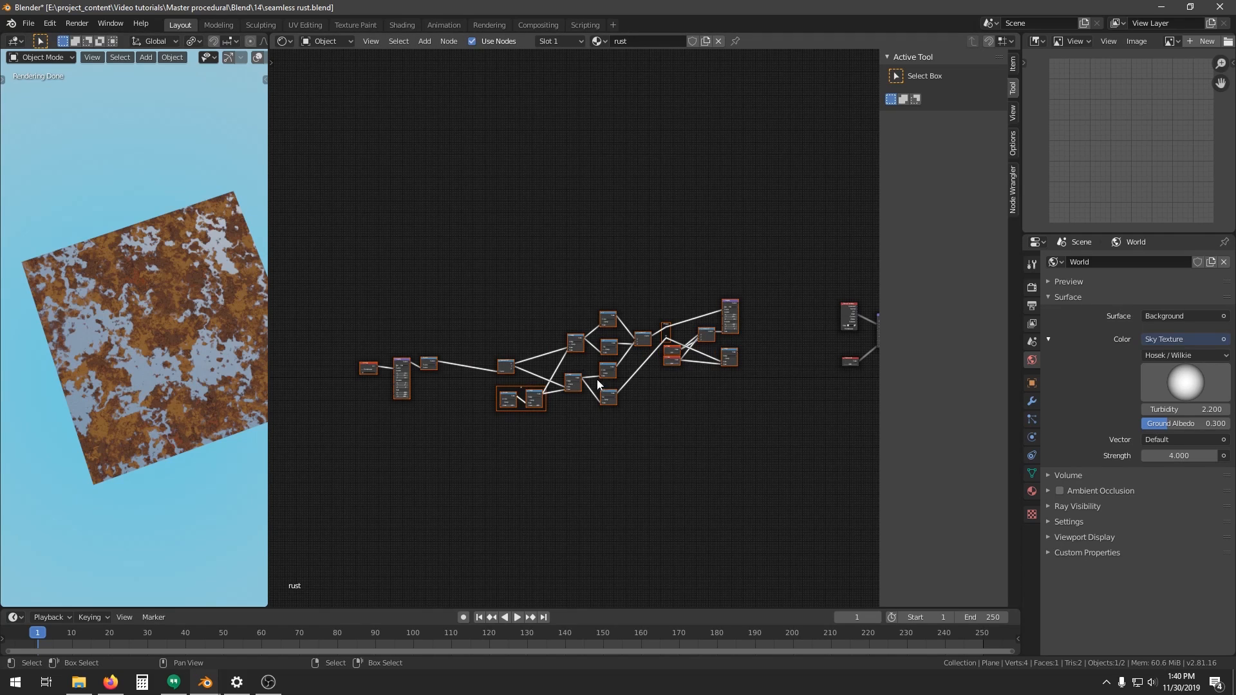
middle_drag(712, 349, 544, 351)
scroll(544, 351, down, 3)
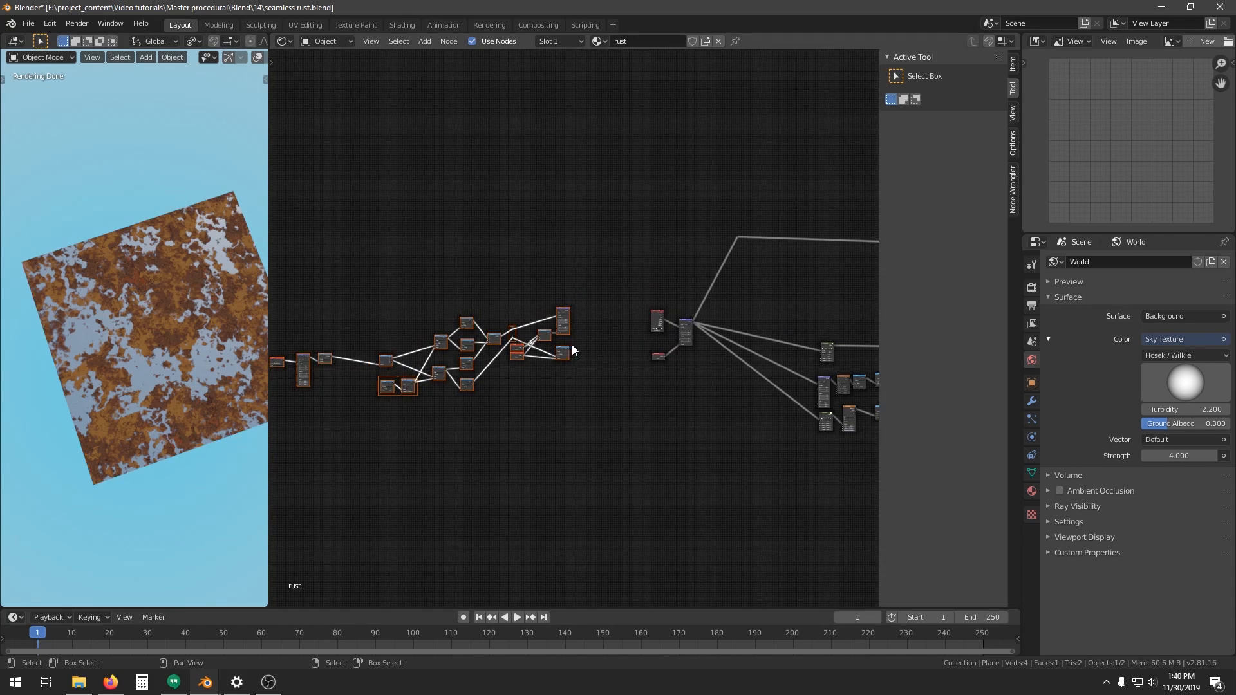
scroll(574, 347, up, 6)
middle_drag(636, 334, 570, 343)
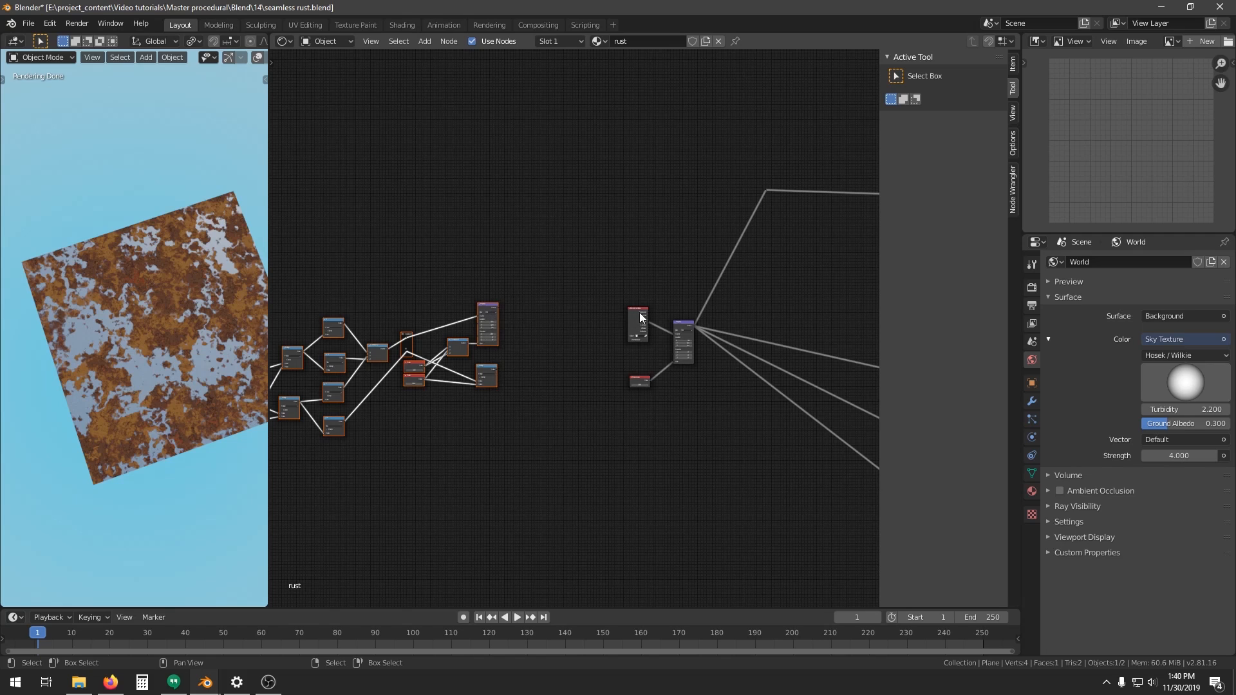
Gather the original Mapping node's outgoing links into a reroute, and delete the old Texture Coordinate, Mapping and scale value nodes
middle_drag(640, 317, 552, 335)
click(592, 358)
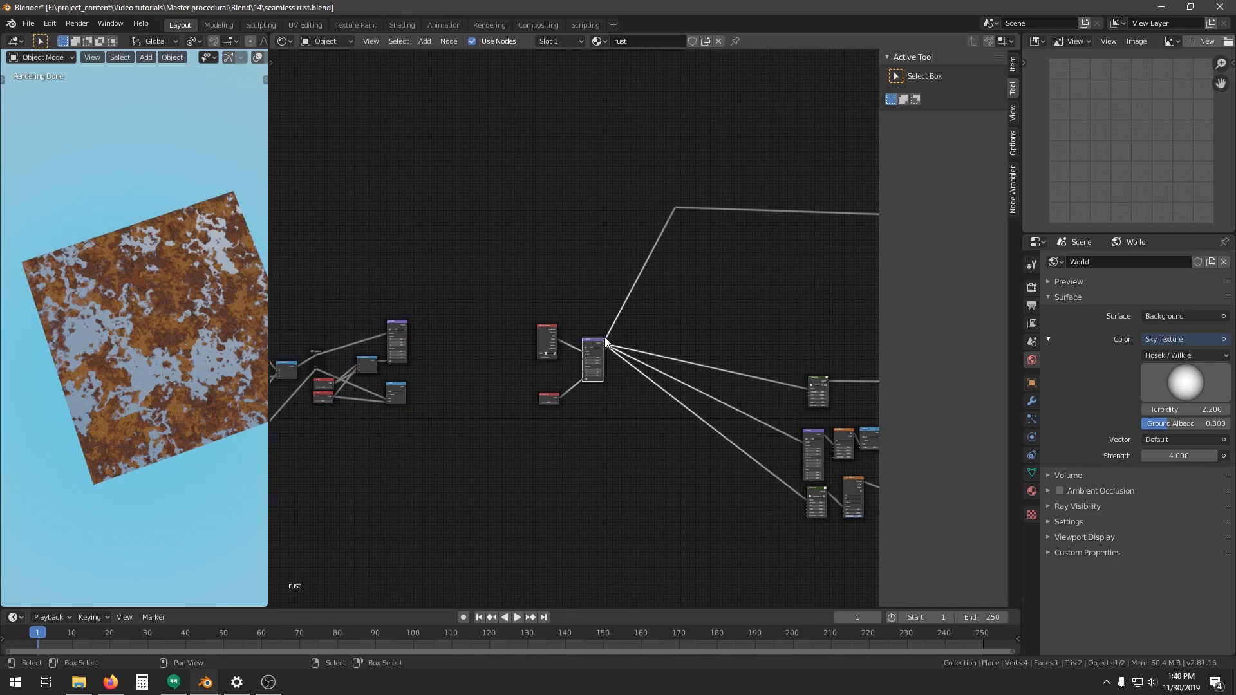
shift+right_drag(638, 429, 639, 430)
scroll(602, 367, up, 4)
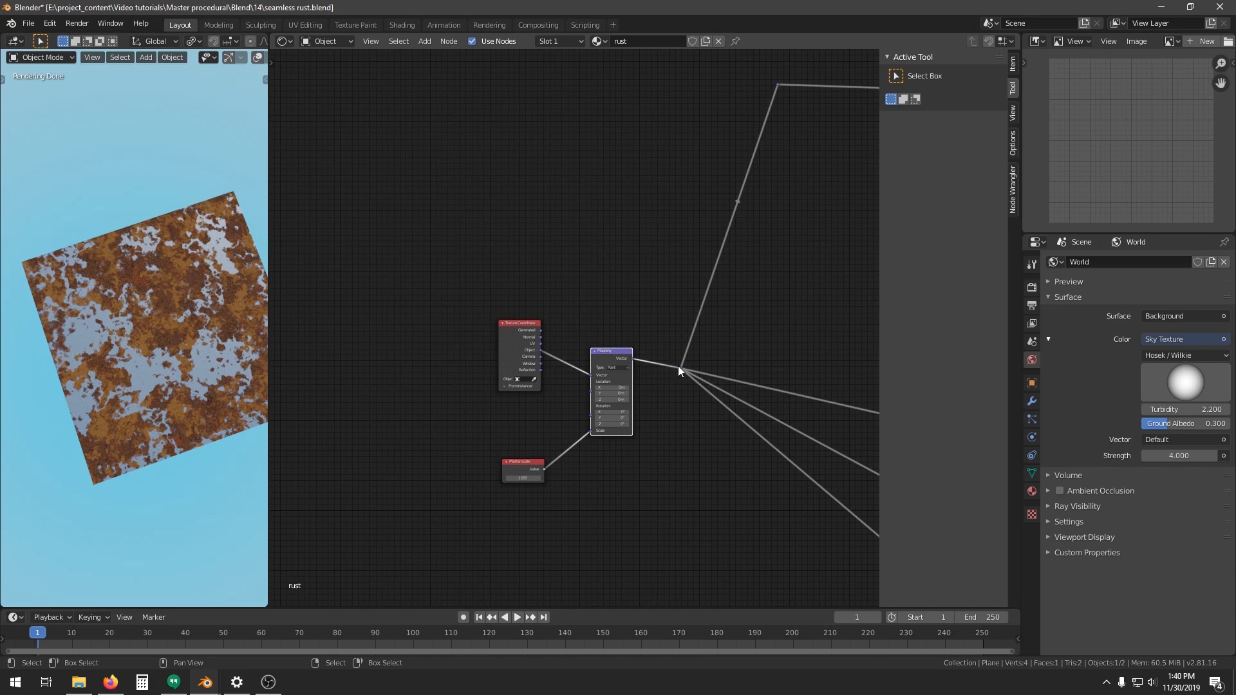
click(679, 366)
scroll(632, 368, down, 2)
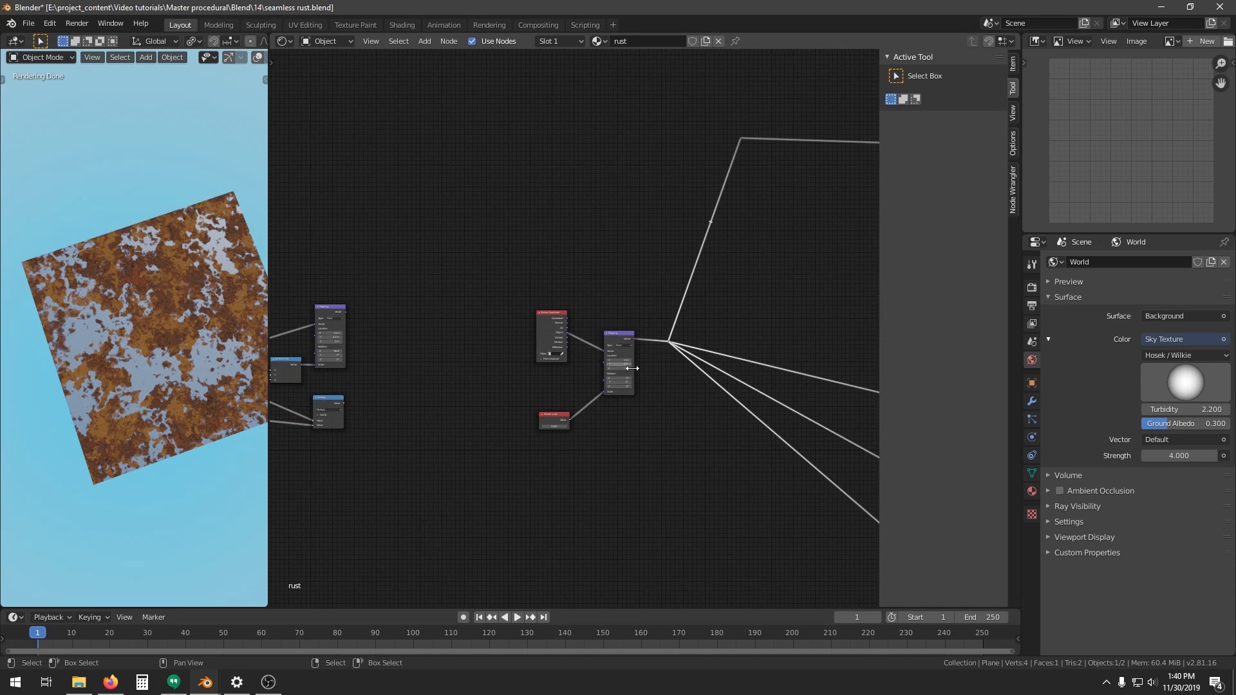
drag(646, 268, 447, 518)
key(Delete)
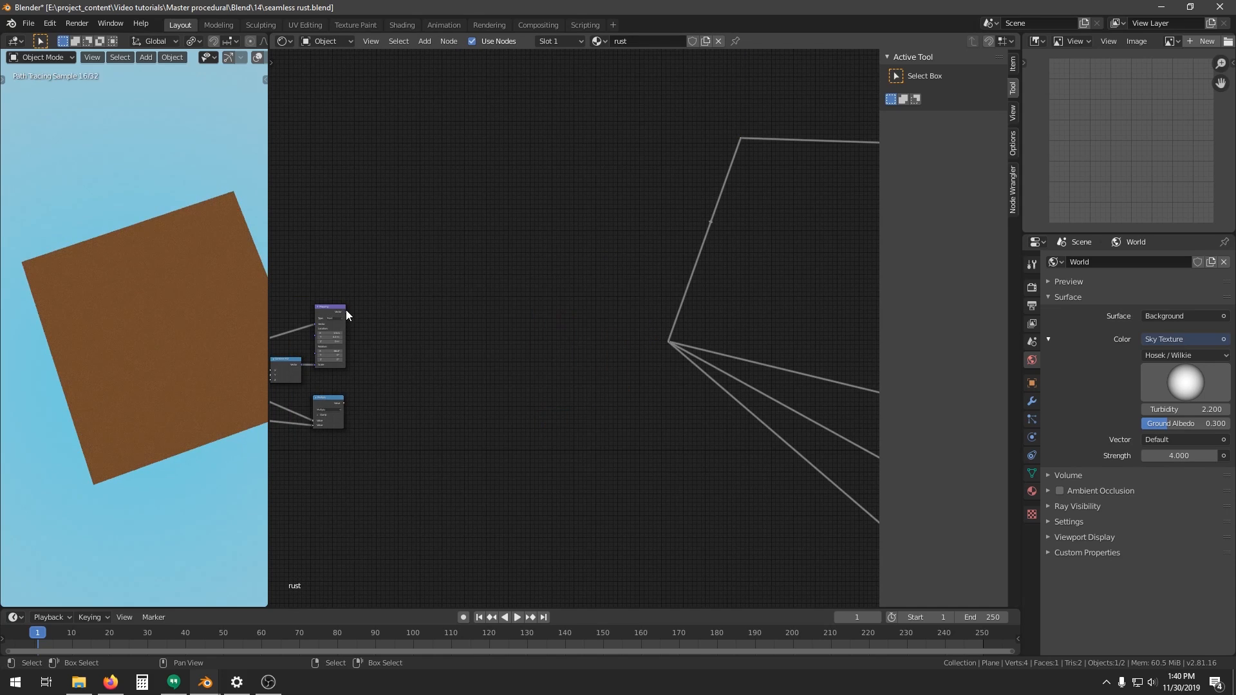
Connect the seamless network's final Mapping node Vector output to the reroute that feeds the rust texture nodes
drag(346, 312, 666, 342)
scroll(654, 363, up, 5)
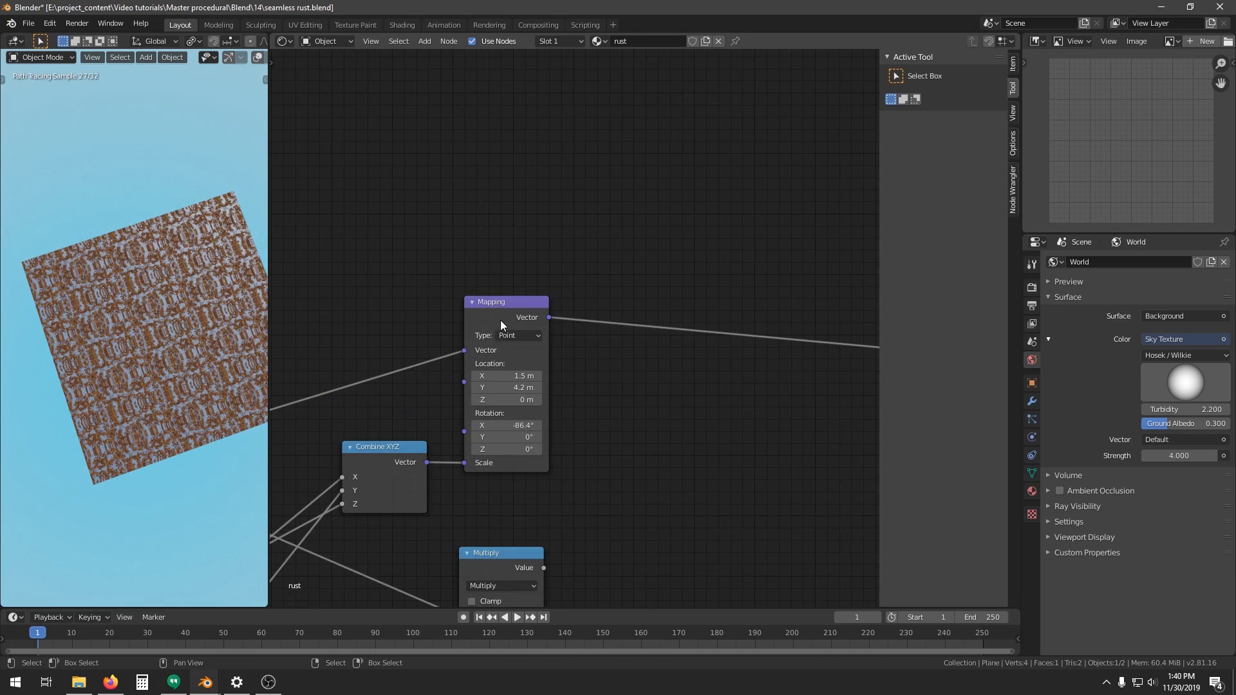
scroll(500, 319, down, 8)
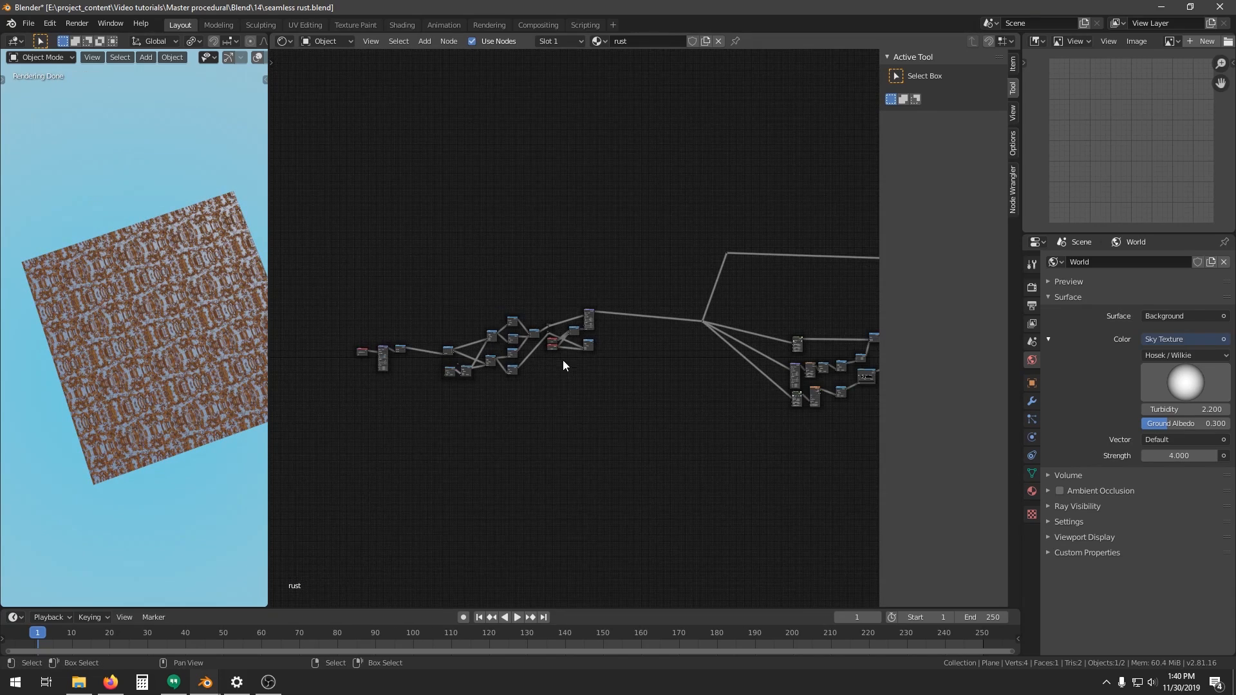
Select the whole seamless mapping node network and move it close to the reroute before the rust texture nodes
key(a)
key(b)
key(Escape)
key(alt+a)
drag(736, 209, 65, 649)
key(g)
click(729, 310)
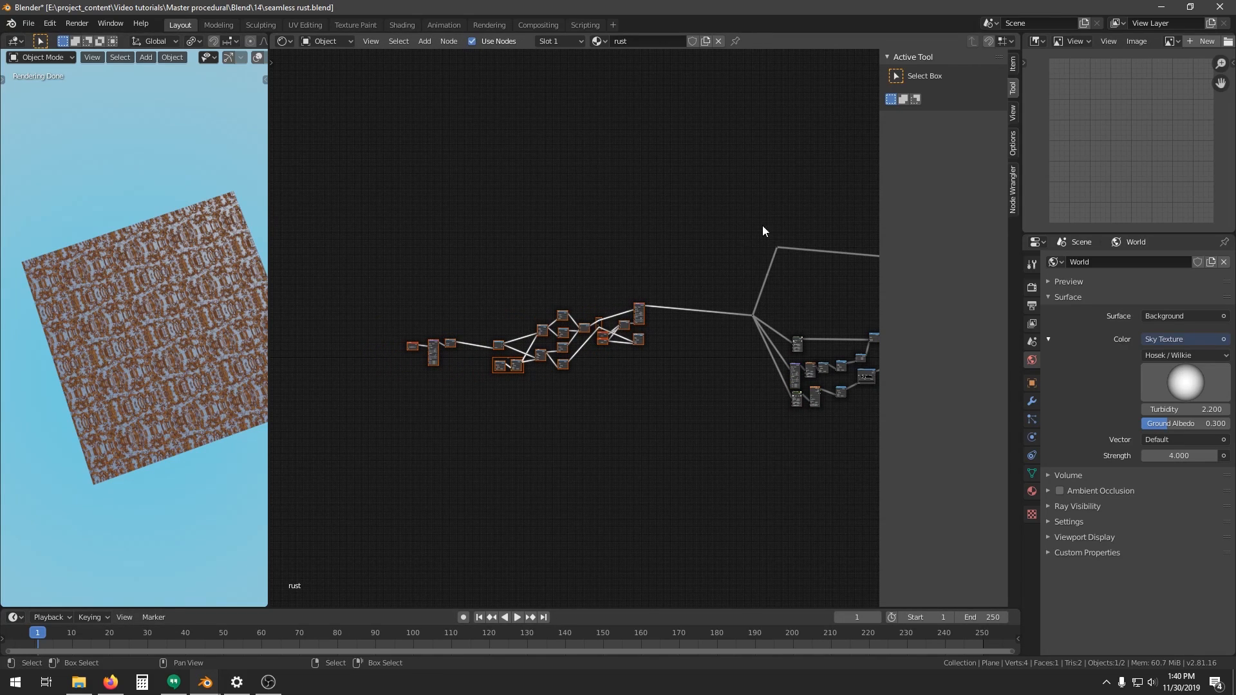
key(g)
click(739, 276)
scroll(854, 335, up, 3)
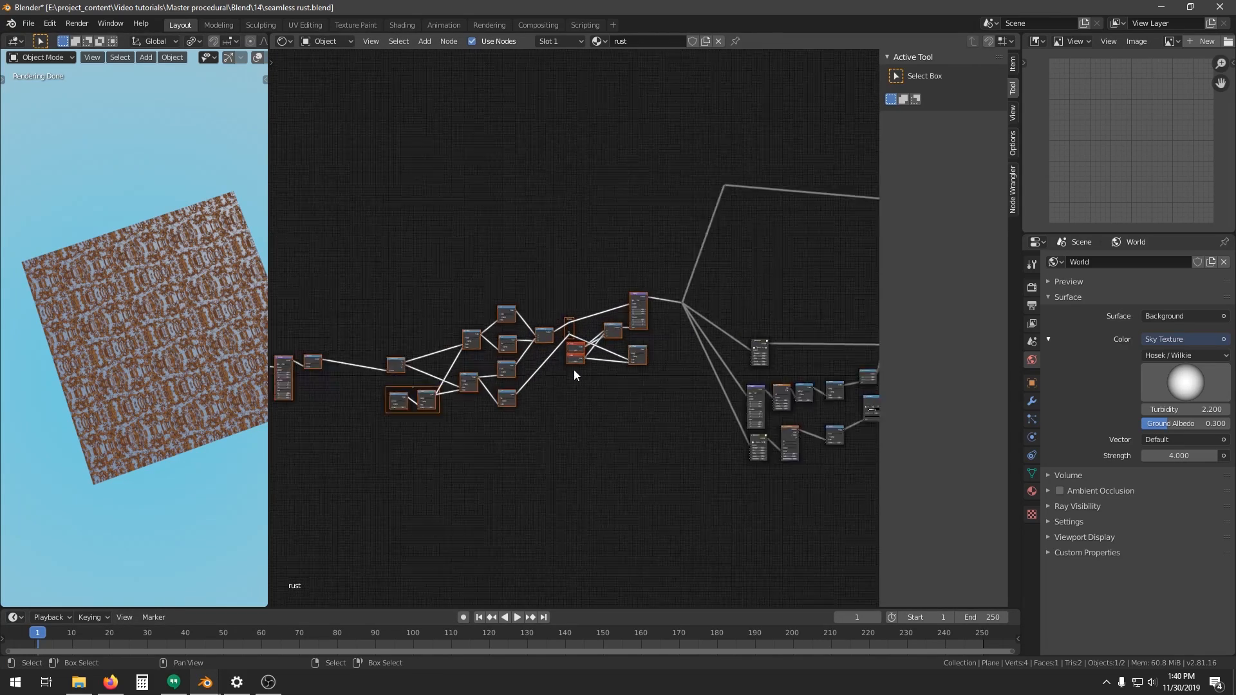
Move the seamless network's W Multiply node beside the lower Space warp group node
middle_drag(573, 369, 540, 377)
scroll(542, 376, up, 3)
key(b)
key(Escape)
key(alt+a)
middle_drag(642, 372, 561, 360)
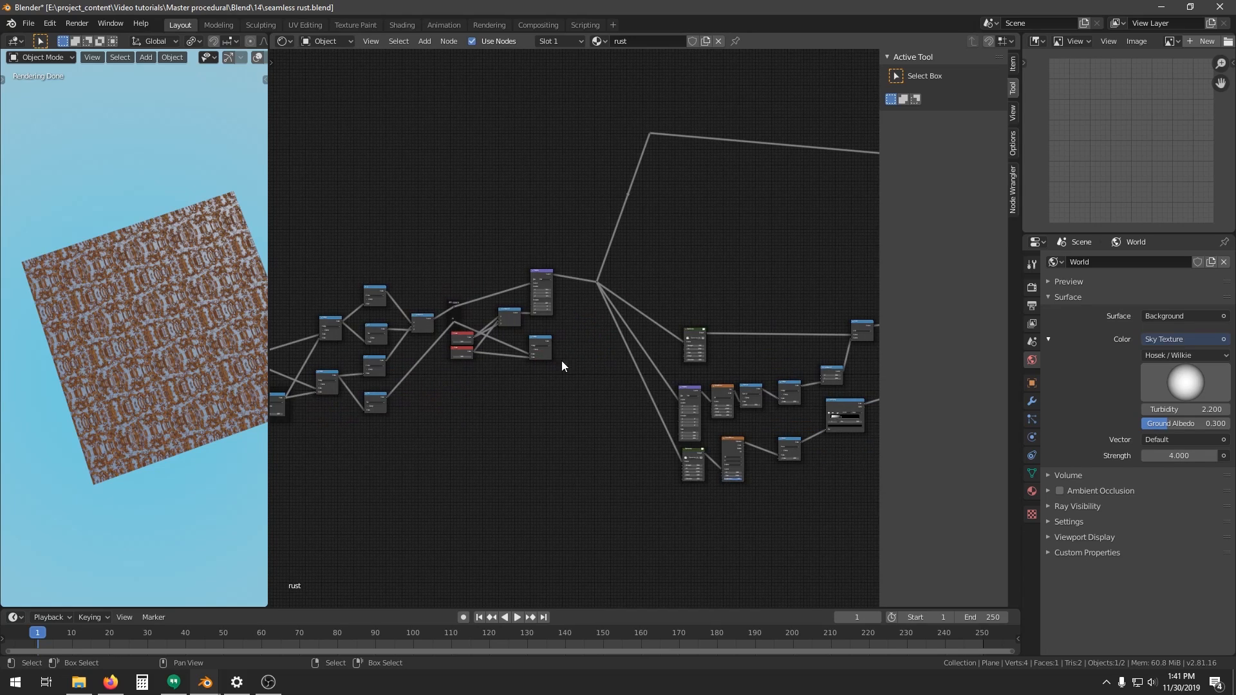
key(g)
click(653, 466)
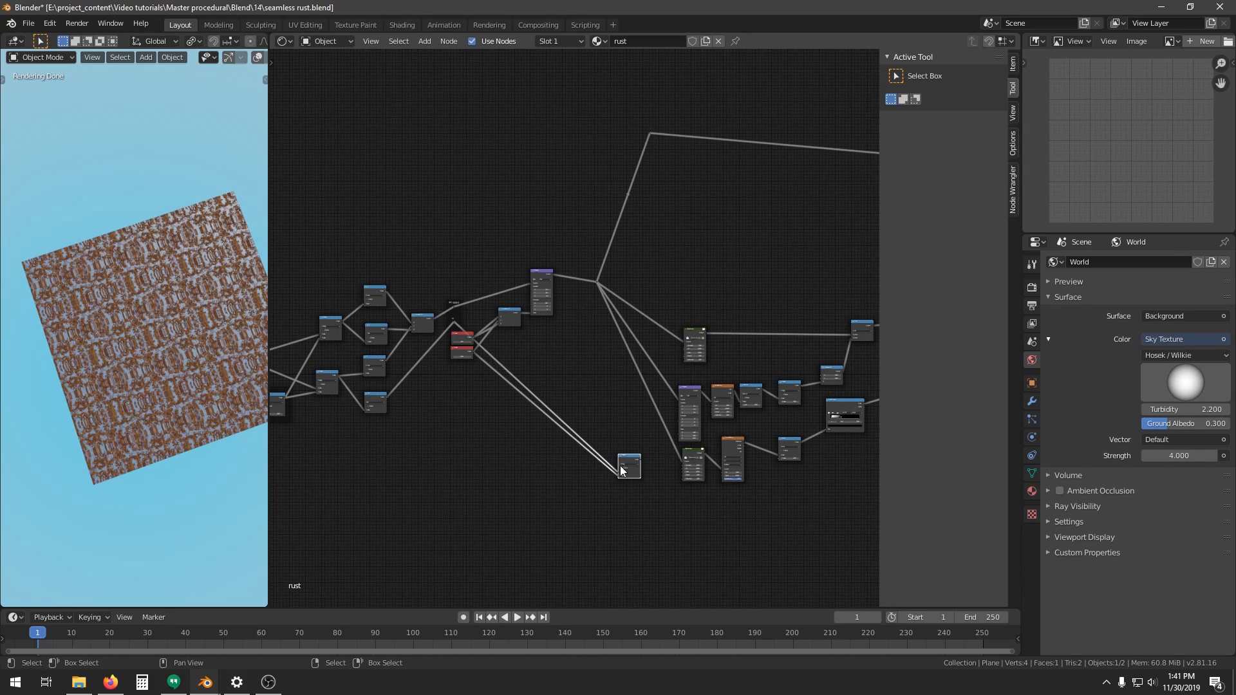
key(shift+b)
drag(614, 492, 700, 399)
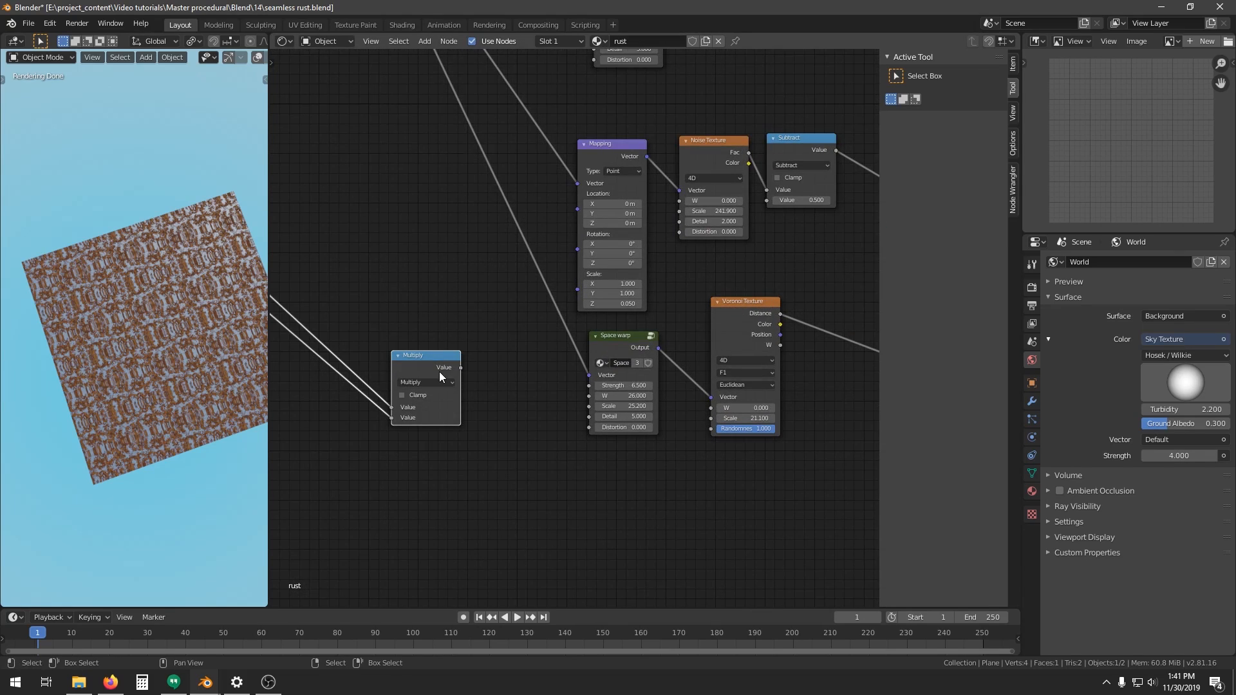
scroll(480, 373, up, 2)
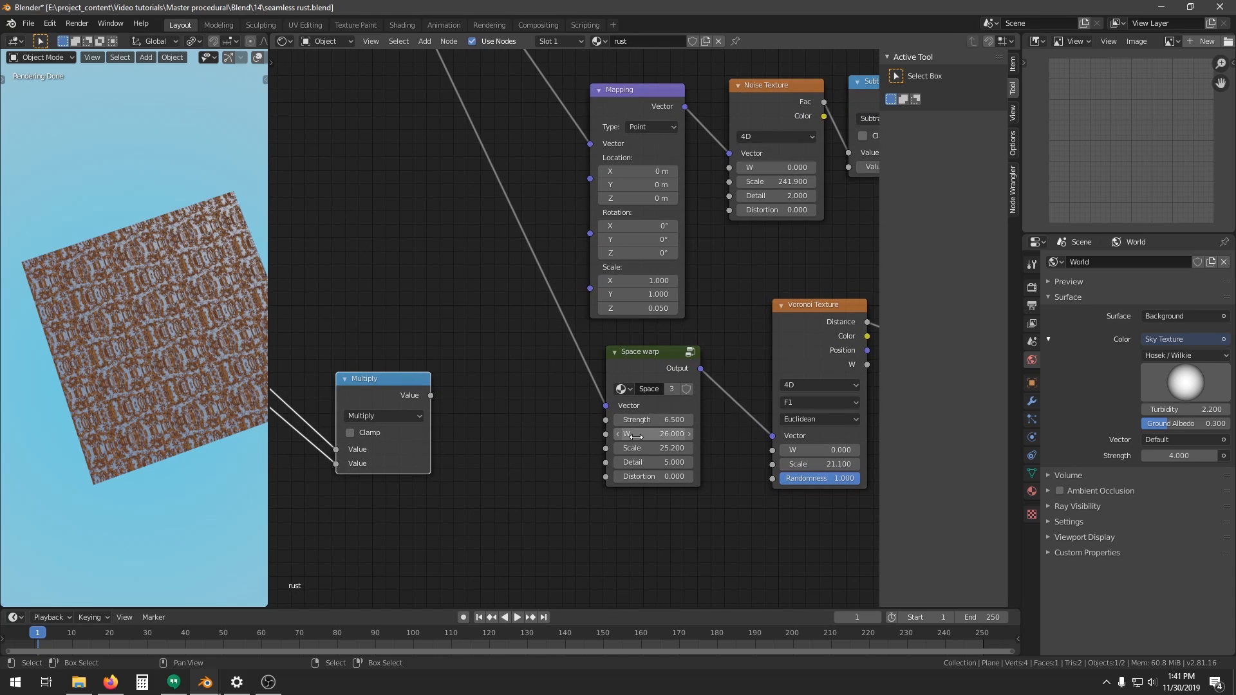
Connect the Multiply node's Value output to the W inputs of the lower Space warp, the adjacent Noise Texture and Voronoi Texture
drag(619, 440, 616, 436)
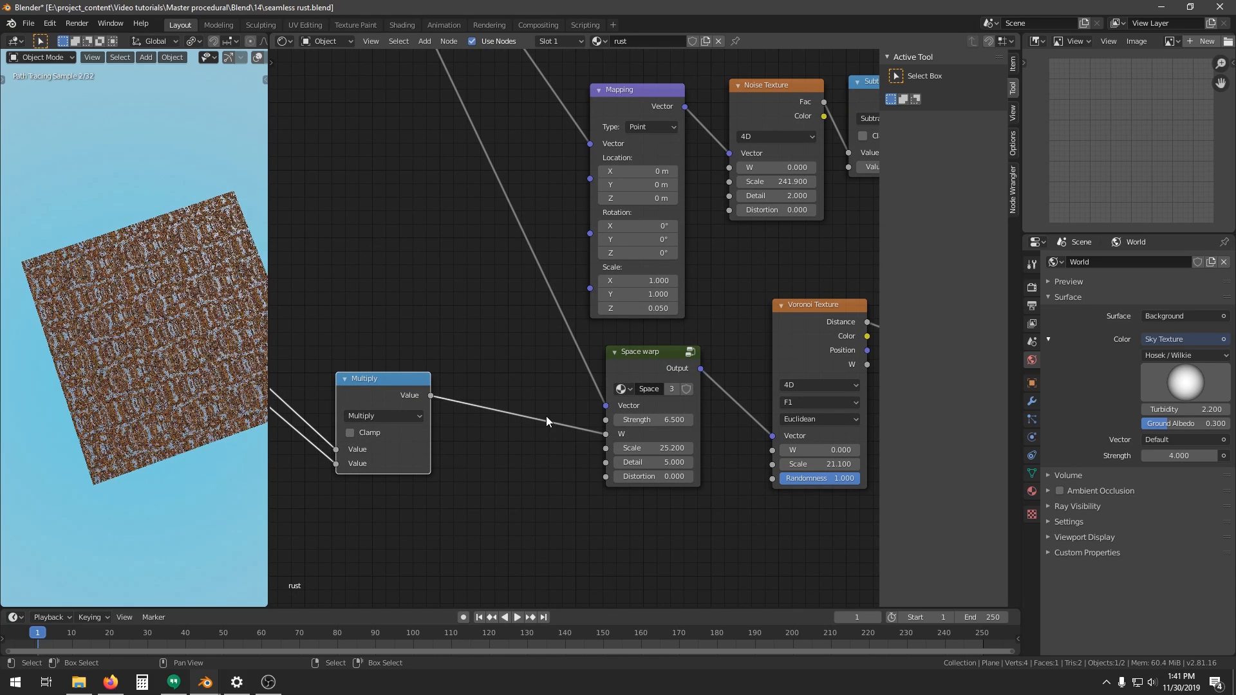
middle_drag(615, 482, 452, 484)
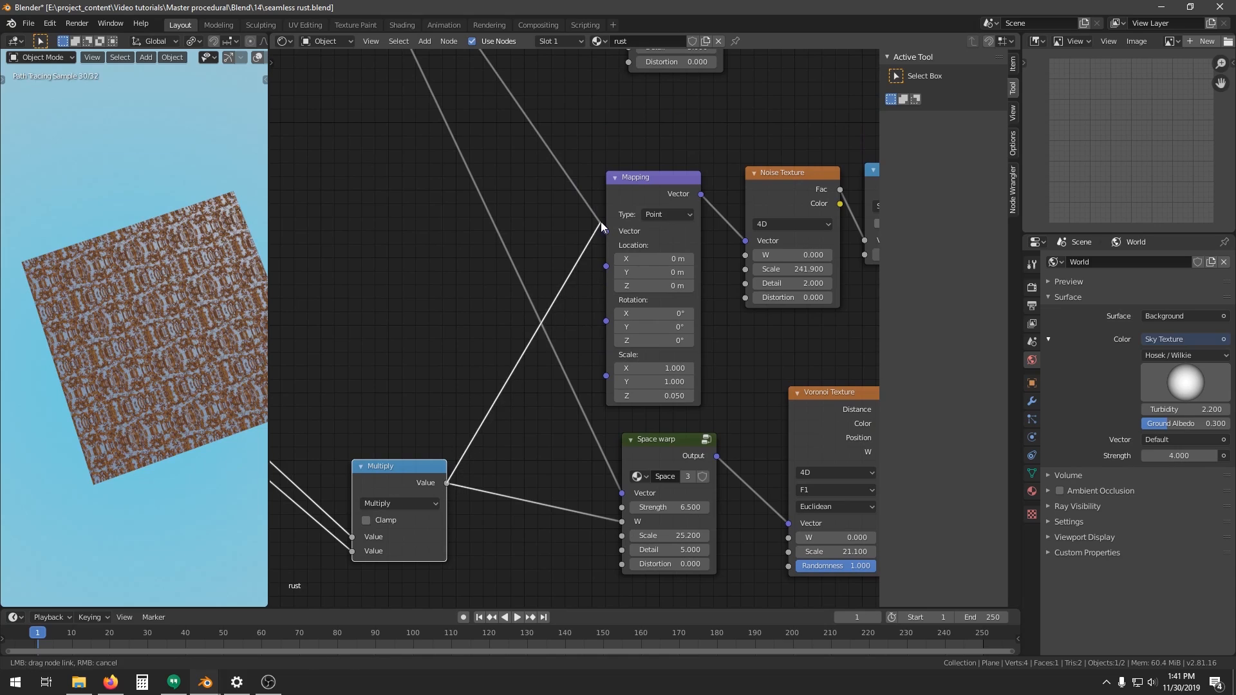
drag(602, 225, 745, 255)
middle_drag(740, 270, 547, 231)
middle_drag(337, 437, 441, 426)
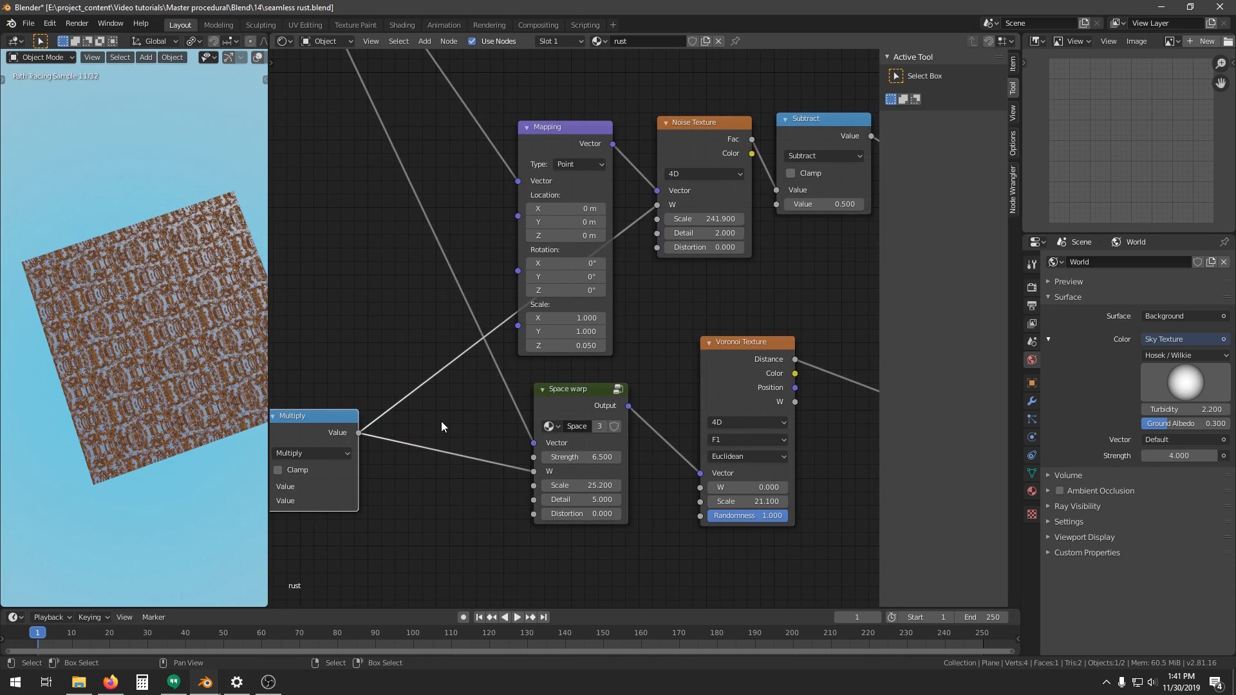
drag(361, 435, 700, 487)
scroll(560, 395, down, 3)
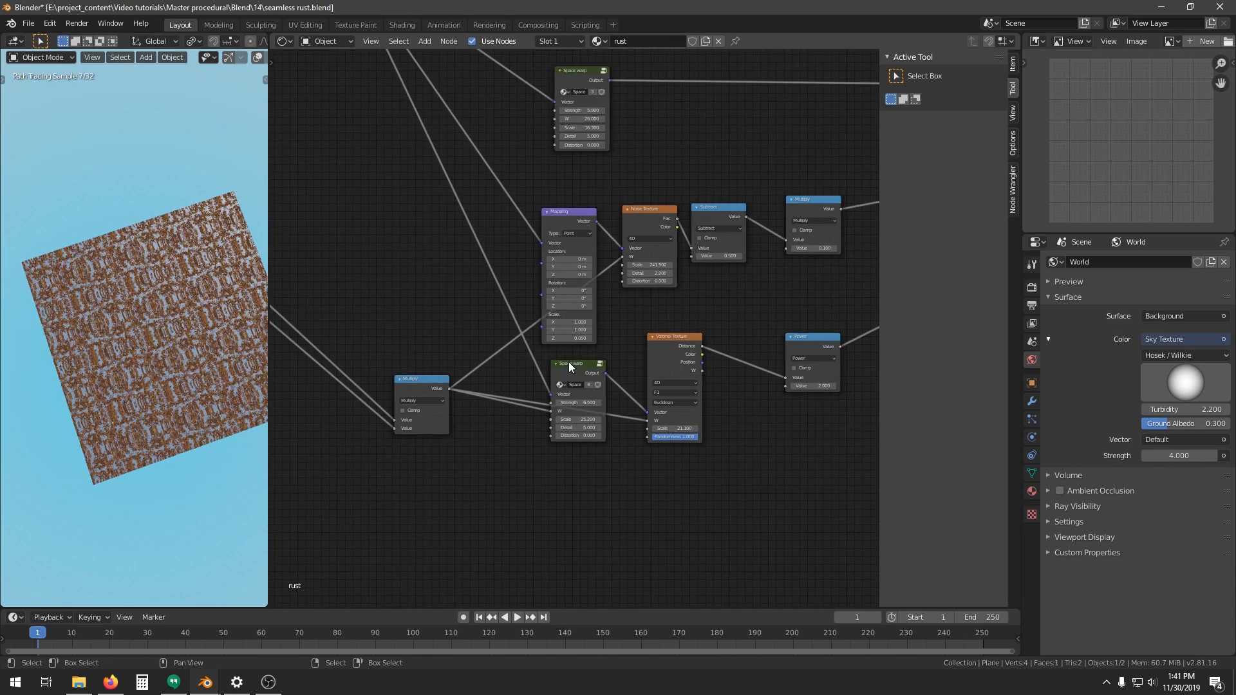
Move the Multiply node up beside the next Space warp node and connect its Value to that node's W input
middle_drag(559, 395, 565, 422)
drag(438, 412, 491, 144)
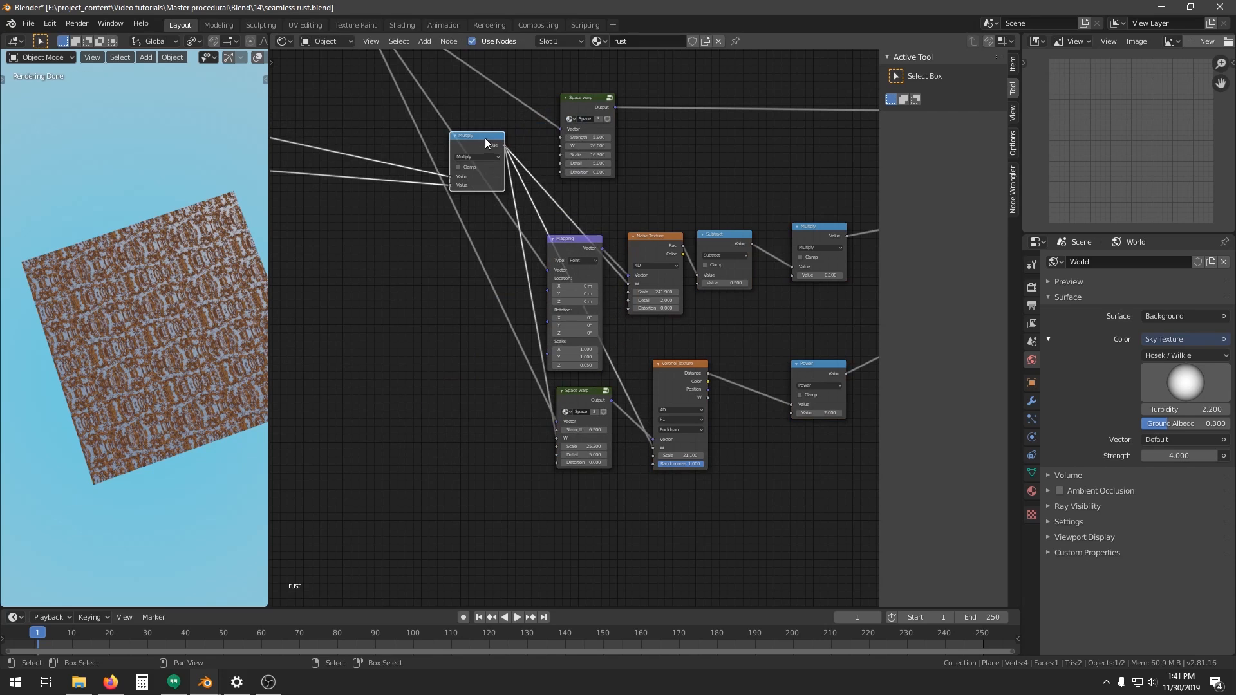
scroll(491, 143, up, 2)
middle_drag(543, 216, 586, 457)
scroll(585, 457, up, 1)
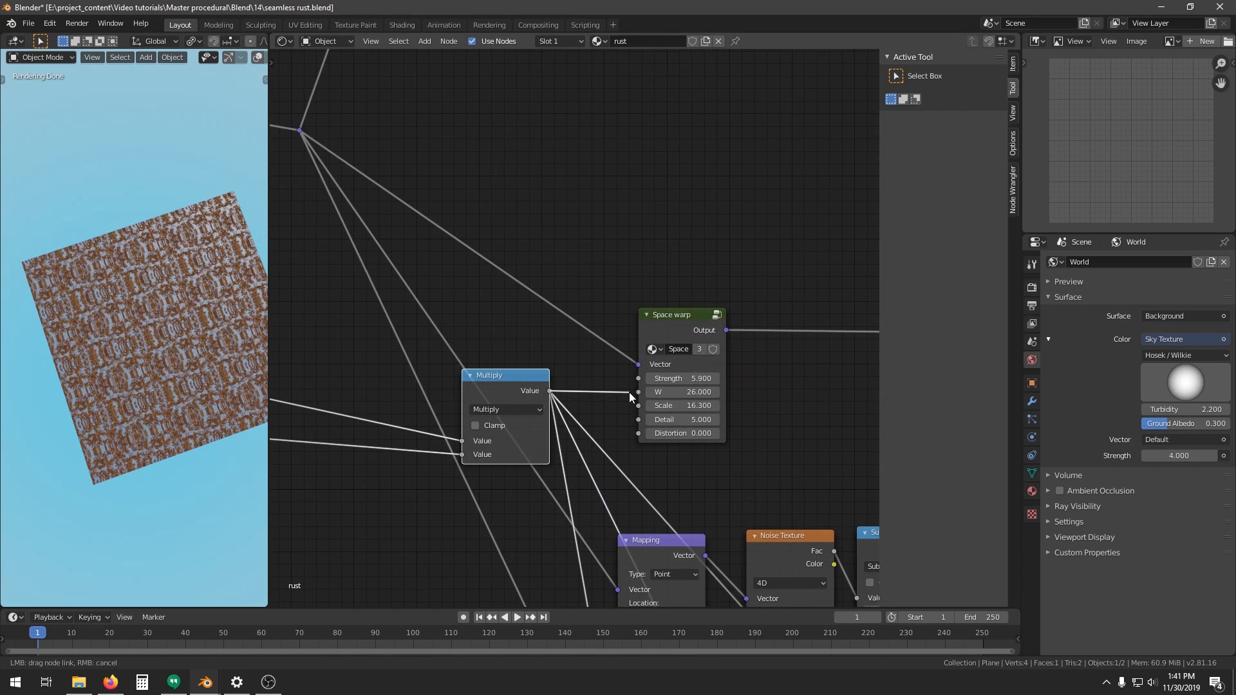
drag(628, 391, 638, 392)
scroll(535, 343, down, 4)
Move the Multiply node above the vector Add node and connect its Value to the W input of the following Noise Texture
middle_drag(566, 328, 535, 343)
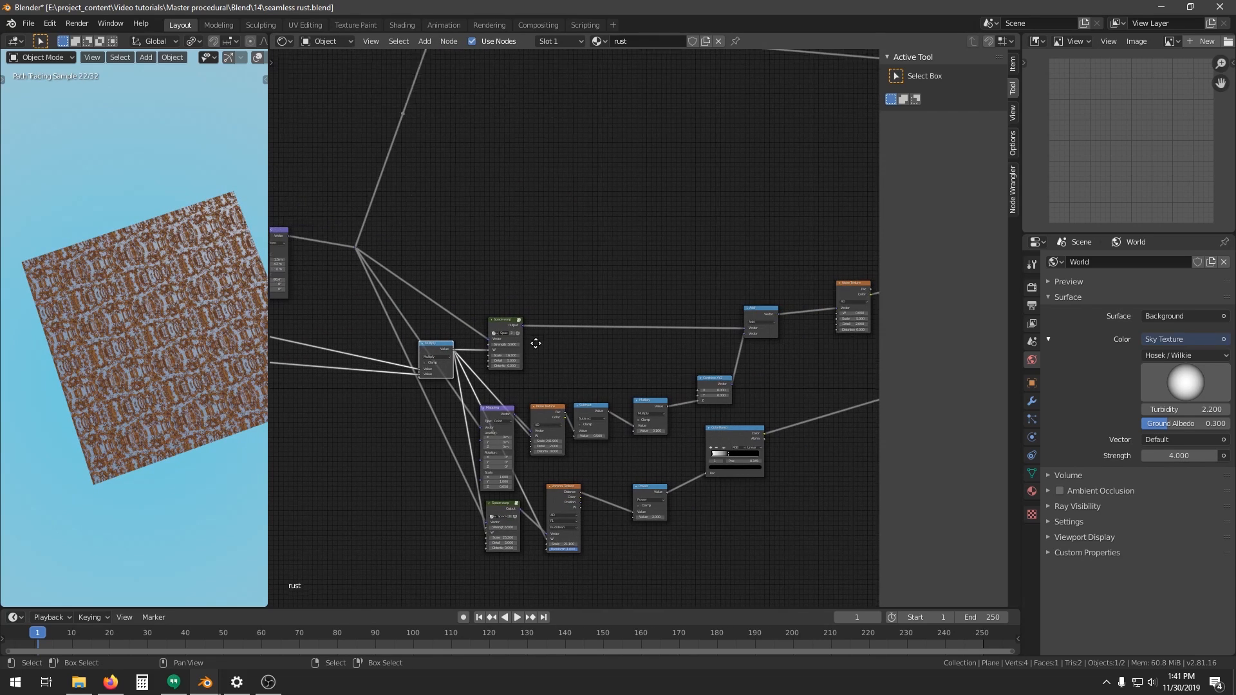
drag(436, 357, 750, 271)
middle_drag(750, 272, 547, 308)
scroll(550, 342, up, 2)
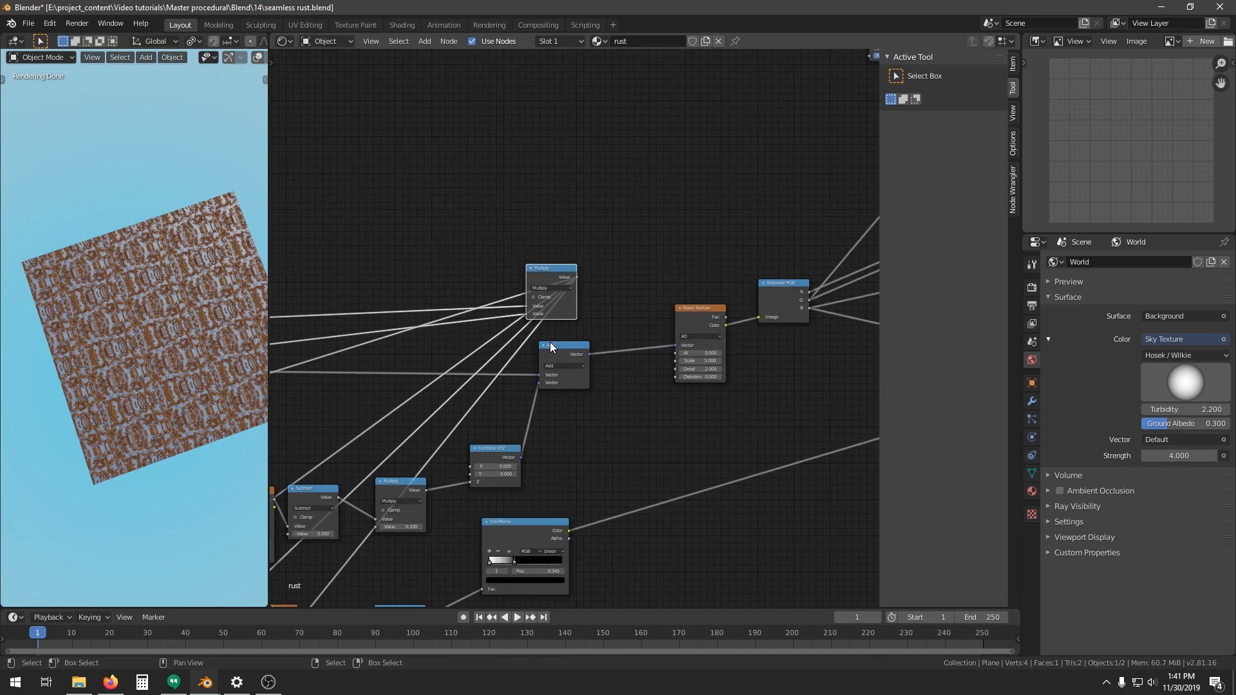
scroll(549, 341, up, 3)
middle_drag(623, 354, 514, 358)
drag(469, 228, 666, 382)
scroll(577, 342, down, 5)
middle_drag(587, 330, 588, 381)
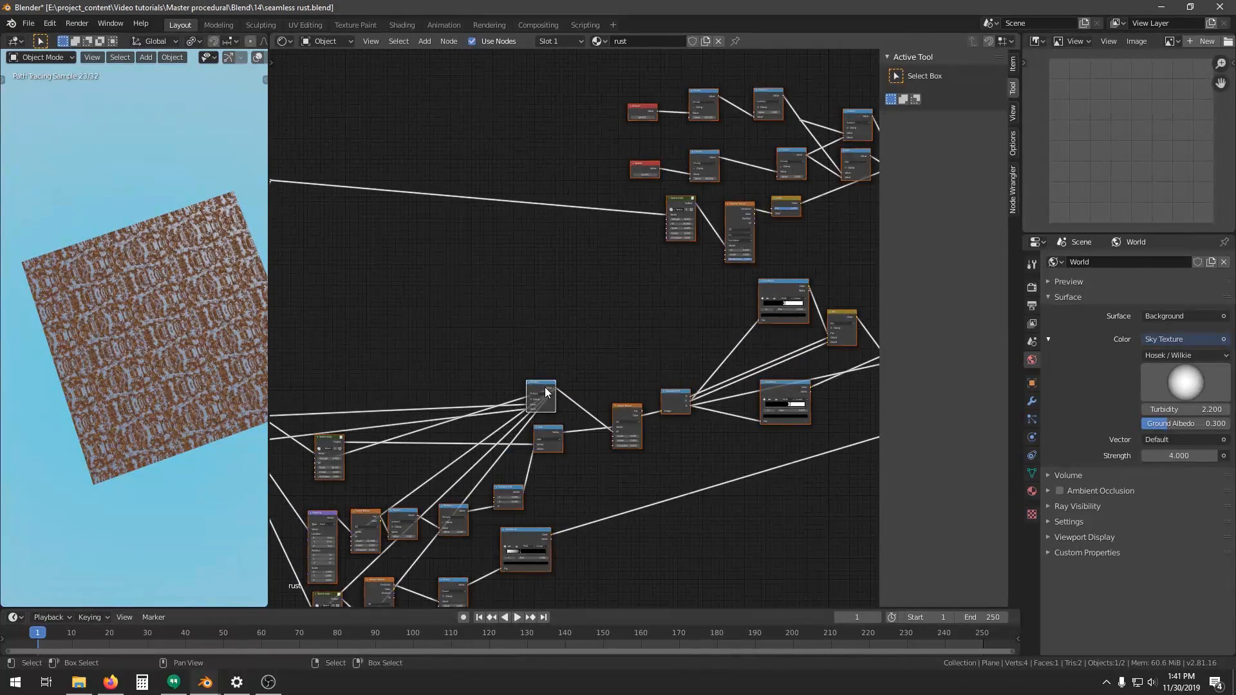
Move the Multiply node beside the Space warp below Spread, and connect its Value to that node's and the following Voronoi Texture's W inputs
drag(546, 391, 640, 229)
scroll(619, 412, up, 5)
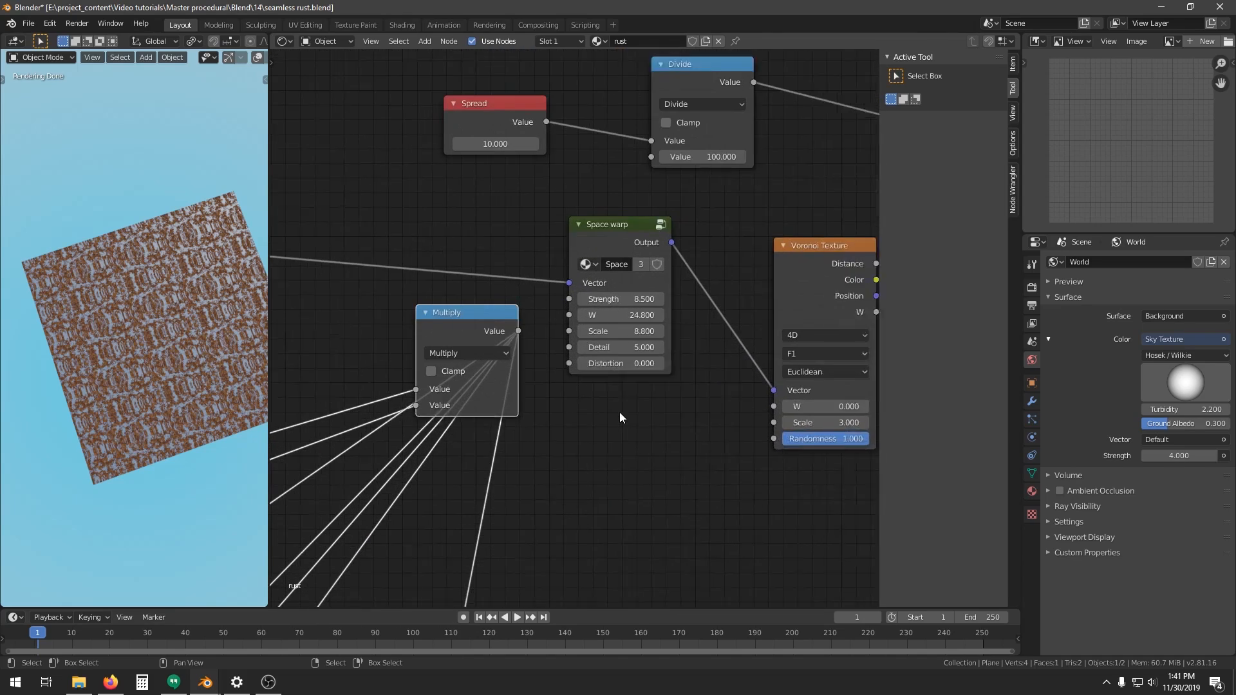
scroll(569, 361, up, 1)
drag(559, 315, 566, 314)
middle_drag(644, 355, 540, 351)
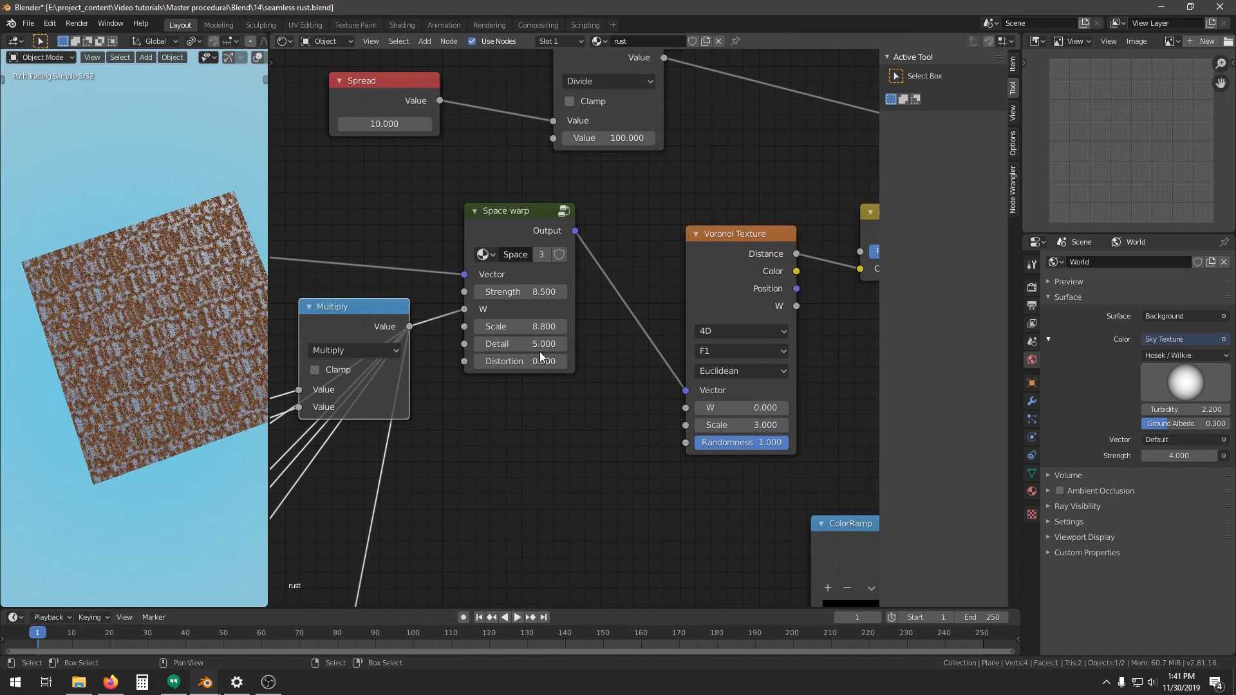
drag(409, 326, 685, 408)
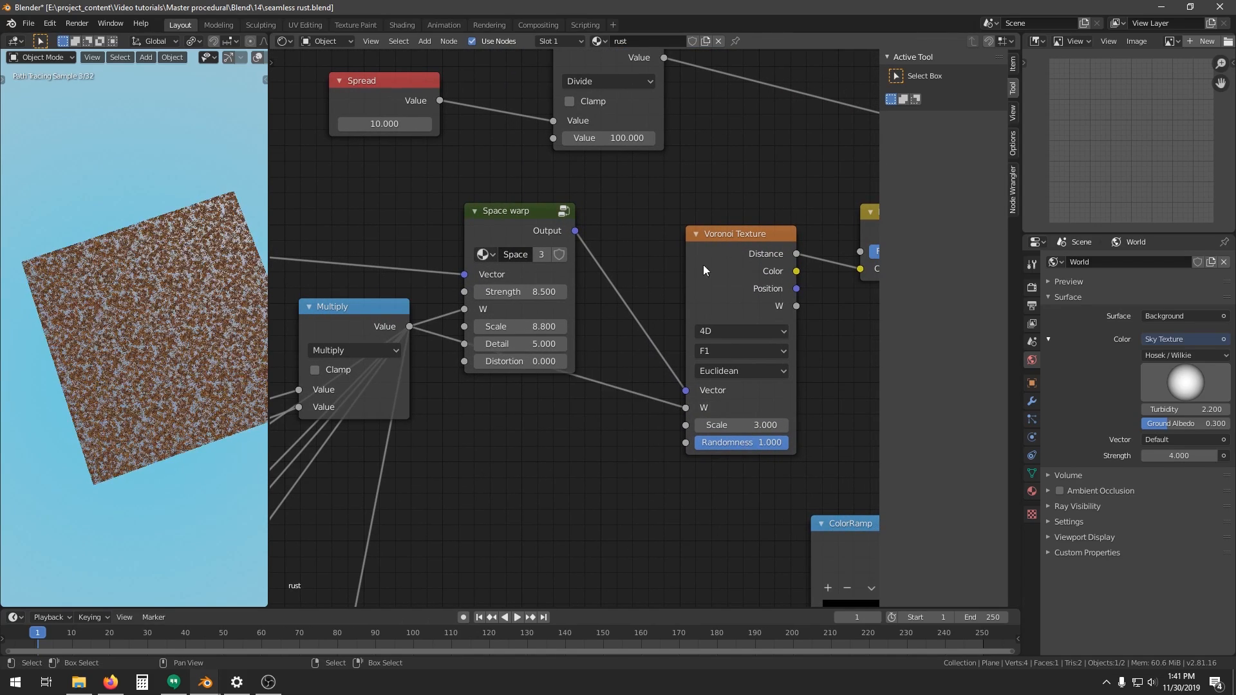
Move the Multiply node back beneath the seamless network's final Mapping node
scroll(628, 378, down, 8)
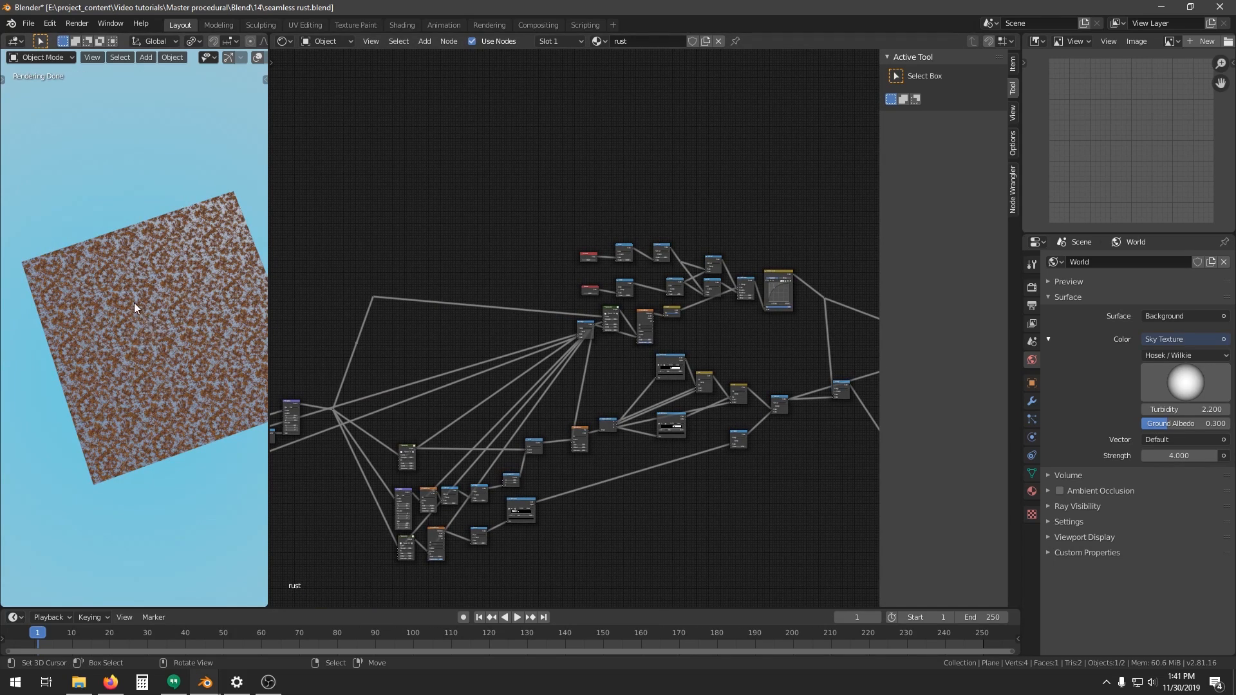
middle_drag(574, 341, 674, 338)
scroll(674, 316, down, 2)
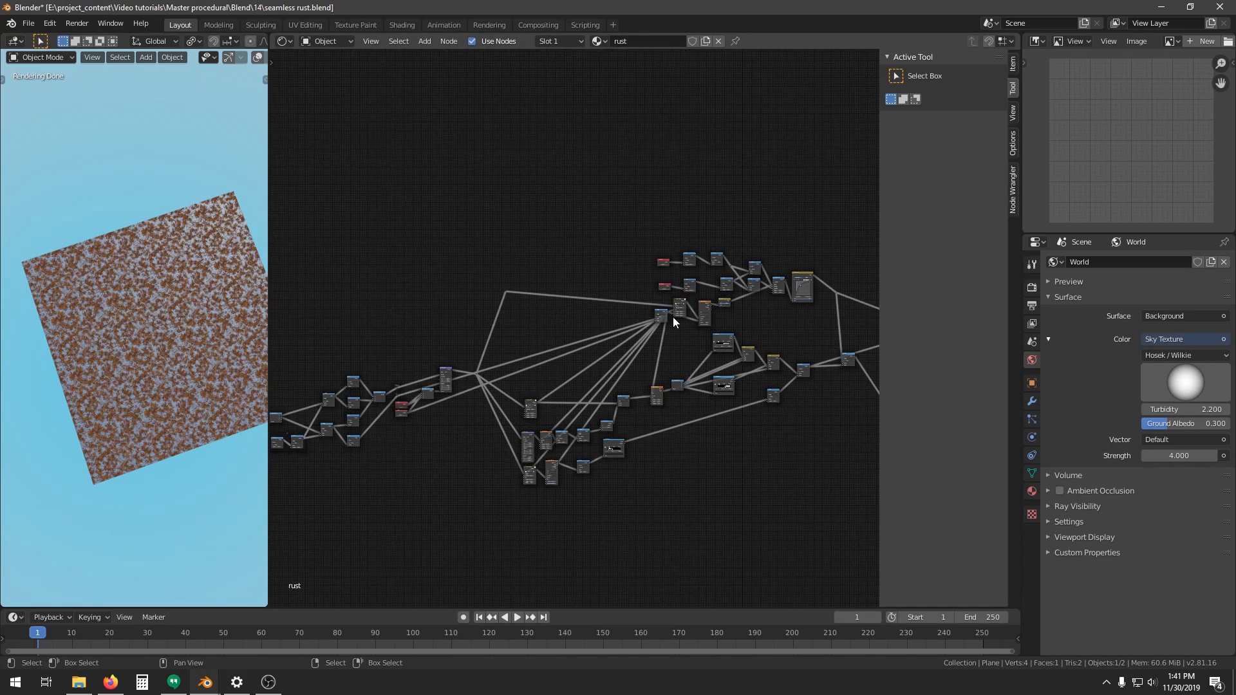
drag(661, 313, 451, 403)
scroll(462, 413, up, 5)
Examine the rendered rust plane from the top view and up close for seams and repetition
key(KP_7)
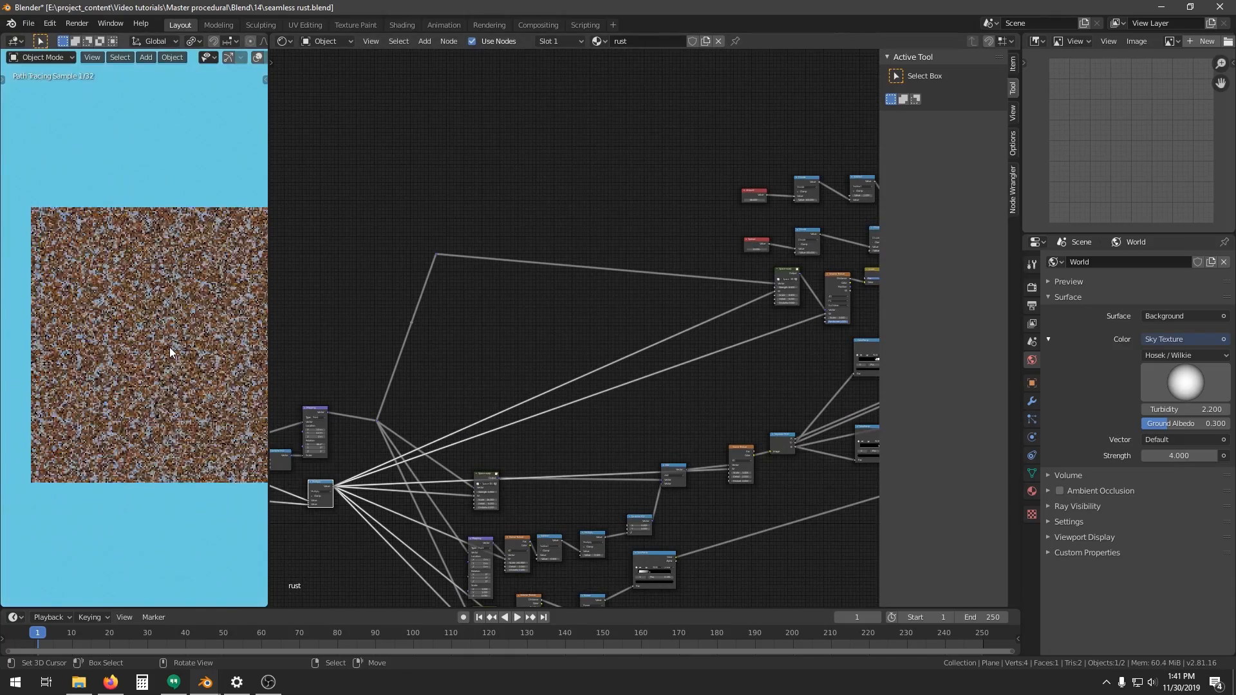
scroll(177, 362, up, 8)
scroll(166, 361, down, 4)
mouse_move(166, 361)
middle_down()
mouse_move(164, 239)
mouse_move(140, 454)
mouse_move(185, 317)
mouse_move(165, 325)
mouse_move(163, 366)
mouse_move(136, 299)
middle_up()
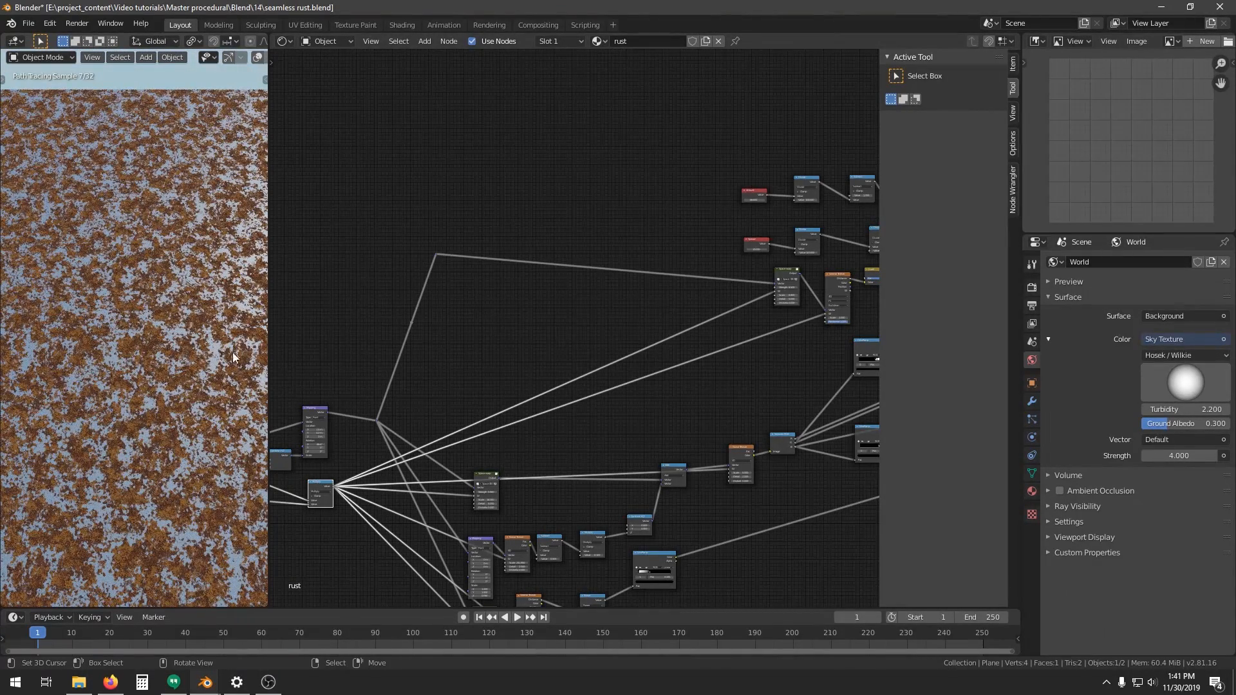
scroll(234, 386, down, 2)
scroll(630, 380, down, 5)
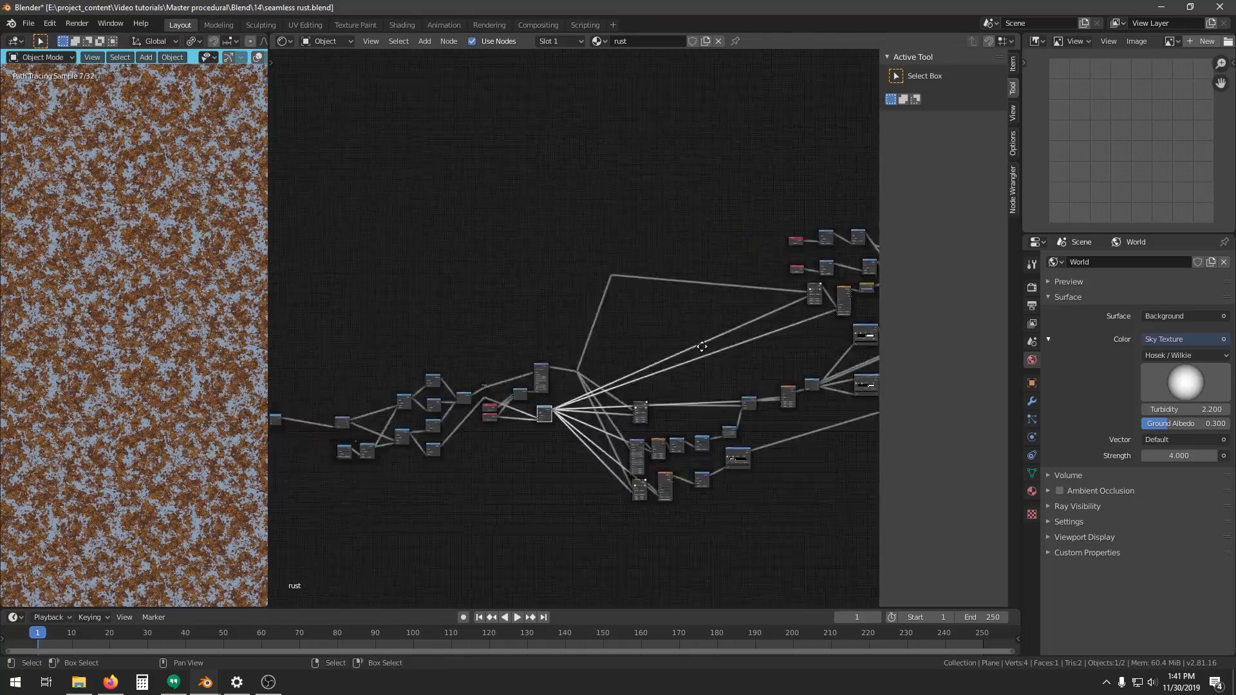
Set the X, Y and Z scale of the Mapping node after the UV Map to 16
scroll(515, 399, up, 10)
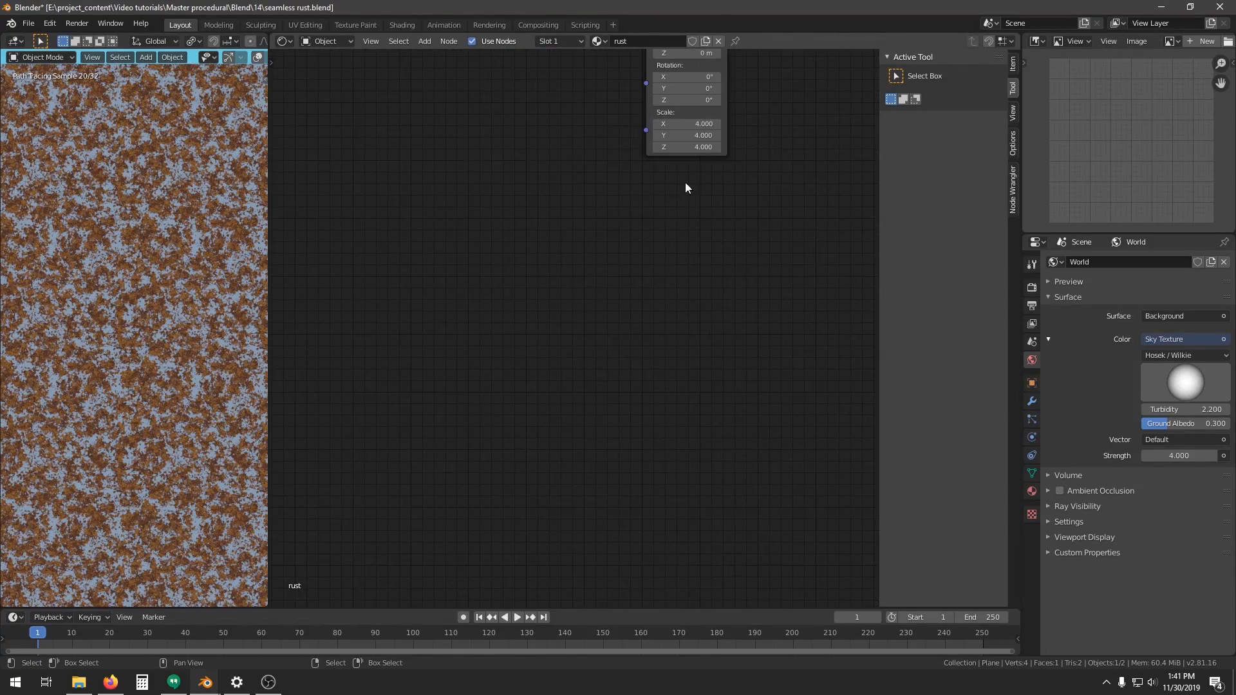
scroll(618, 299, down, 5)
scroll(621, 295, up, 5)
drag(643, 234, 649, 196)
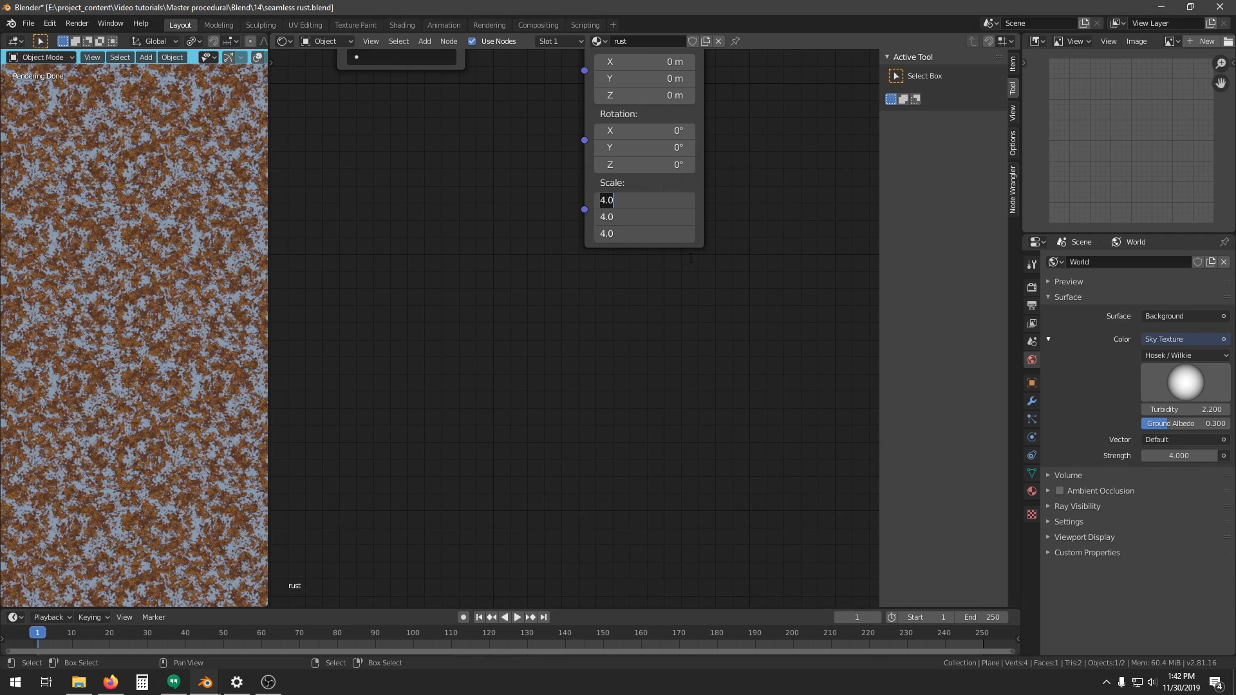
text(16)
key(Return)
scroll(681, 238, down, 2)
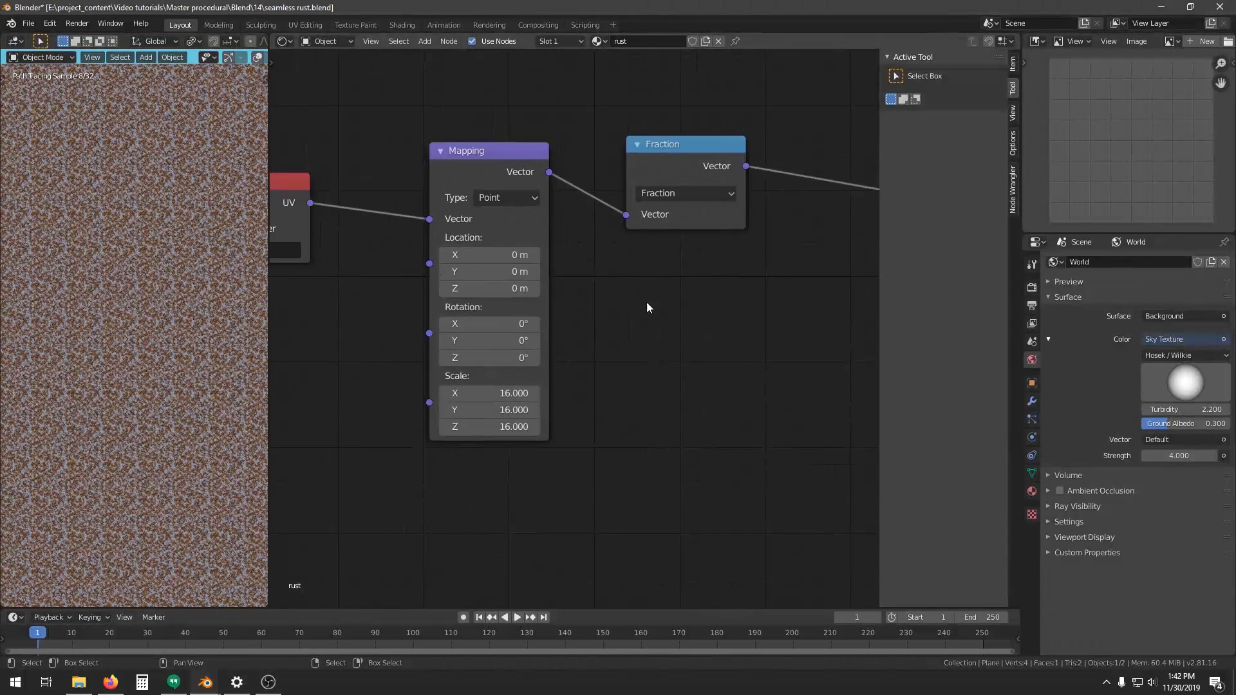
Detach the Fraction node from between the Mapping and Separate nodes and delete it, keeping the link intact
click(684, 206)
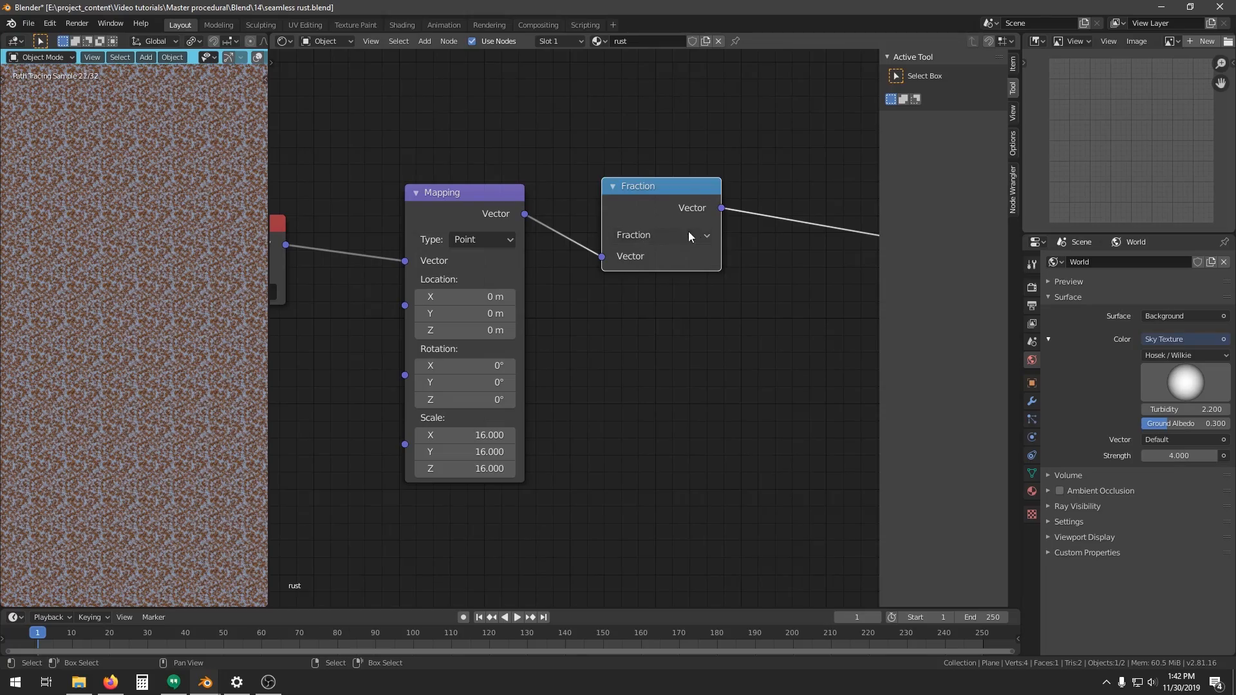
alt+drag(711, 218, 725, 204)
key(x)
Review the seamless mapping network from the sine and cosine nodes back to the UV Map node
middle_drag(750, 262, 628, 298)
scroll(628, 297, down, 6)
middle_drag(867, 291, 409, 343)
scroll(425, 341, down, 6)
middle_drag(682, 287, 428, 342)
scroll(341, 341, down, 1)
scroll(425, 344, up, 3)
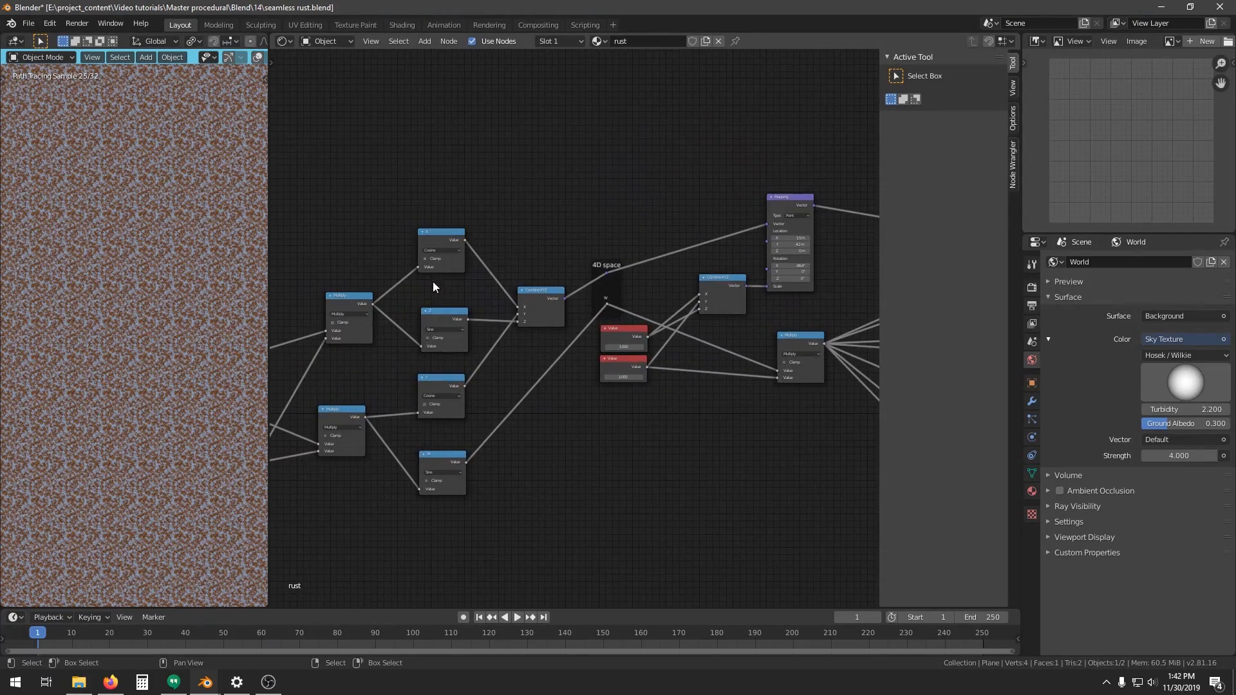
middle_drag(453, 292, 865, 275)
scroll(537, 315, up, 4)
middle_drag(372, 317, 793, 255)
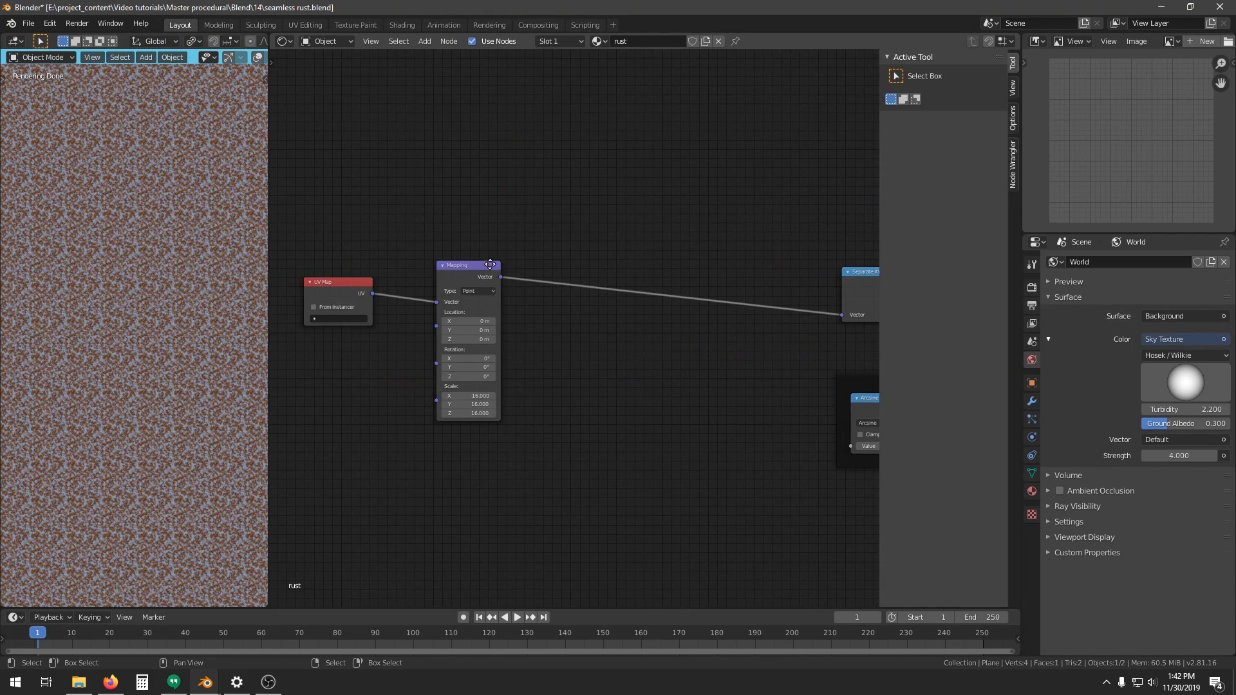
Reposition the first Mapping node beside the UV Map node
middle_drag(487, 298, 565, 283)
scroll(566, 284, up, 5)
drag(540, 219, 565, 195)
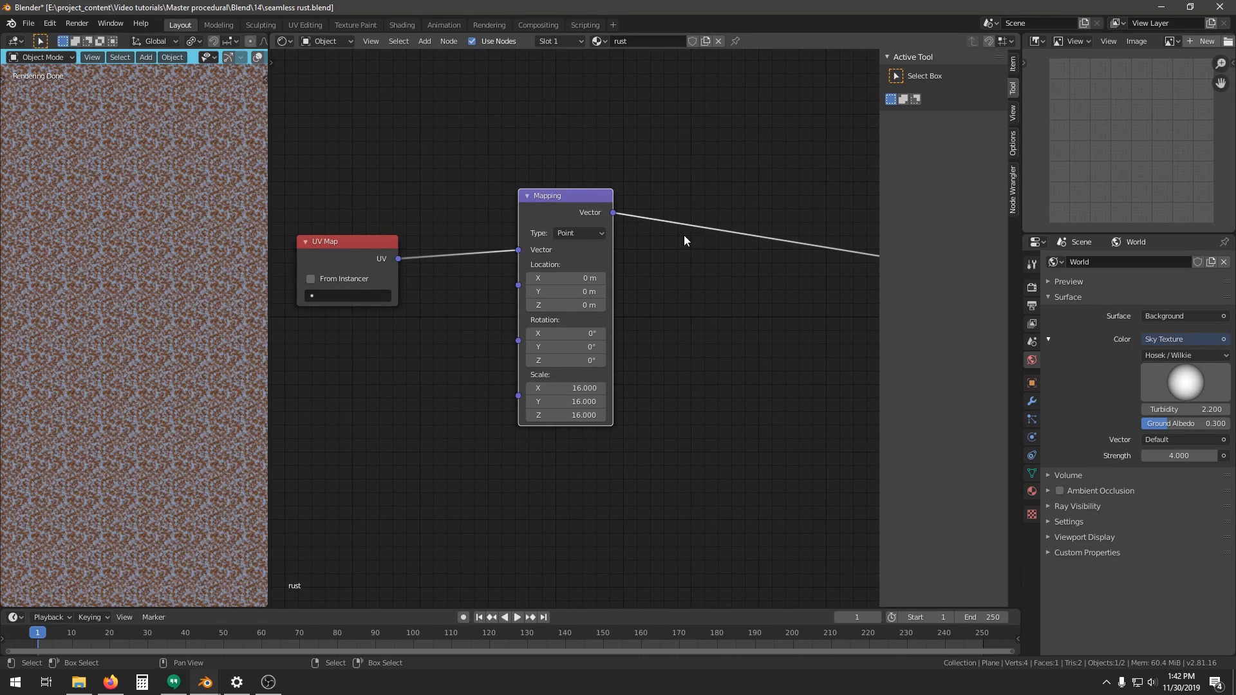
Examine the rust pattern across the rendered plane up close and at an angle for visible tiling
scroll(164, 372, up, 5)
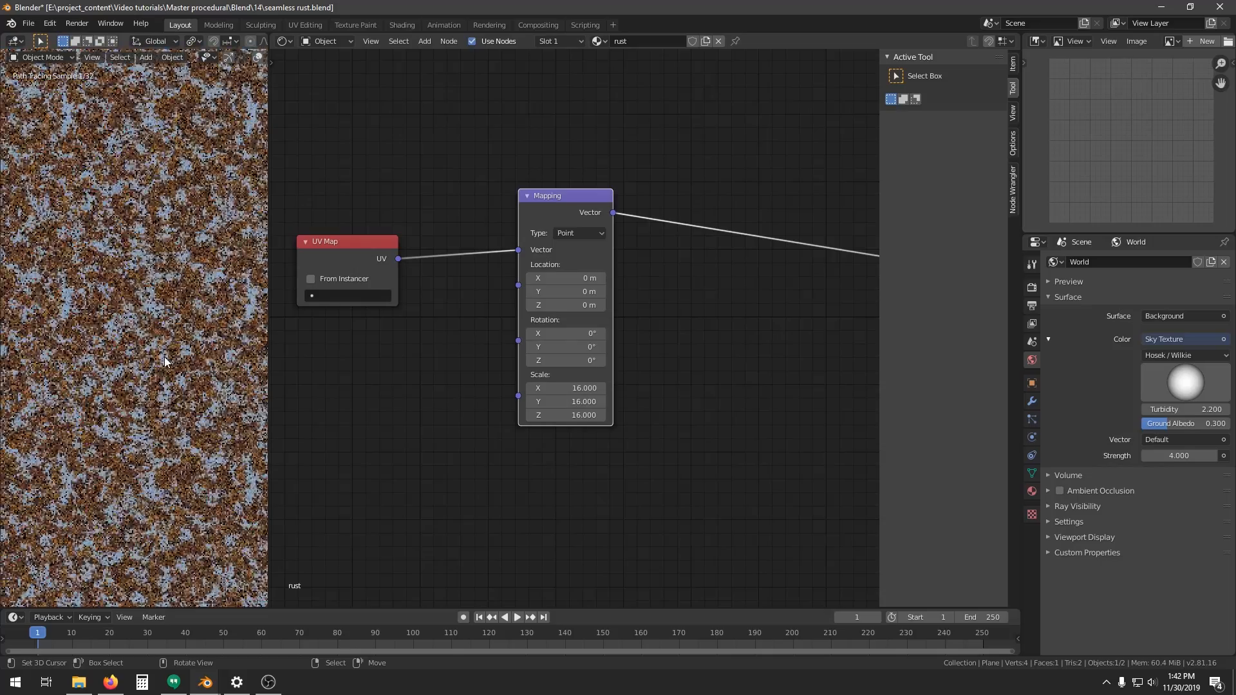
scroll(122, 358, down, 3)
middle_drag(122, 357, 150, 312)
scroll(149, 311, down, 3)
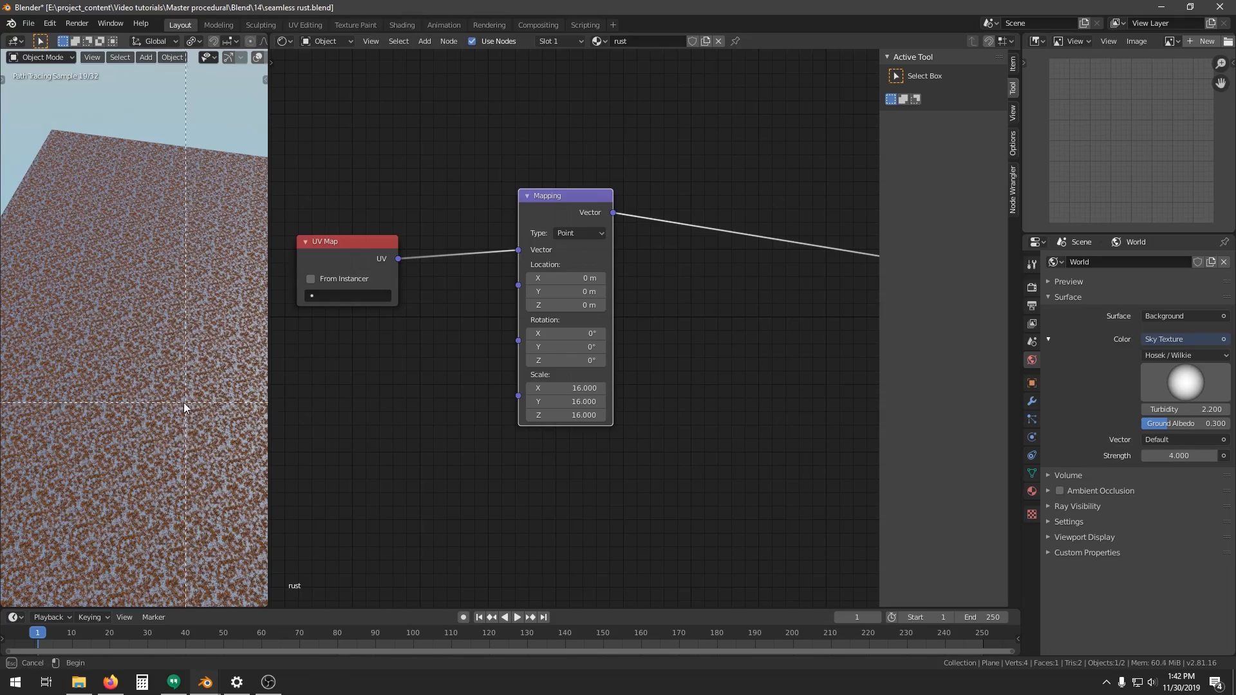
drag(183, 403, 207, 384)
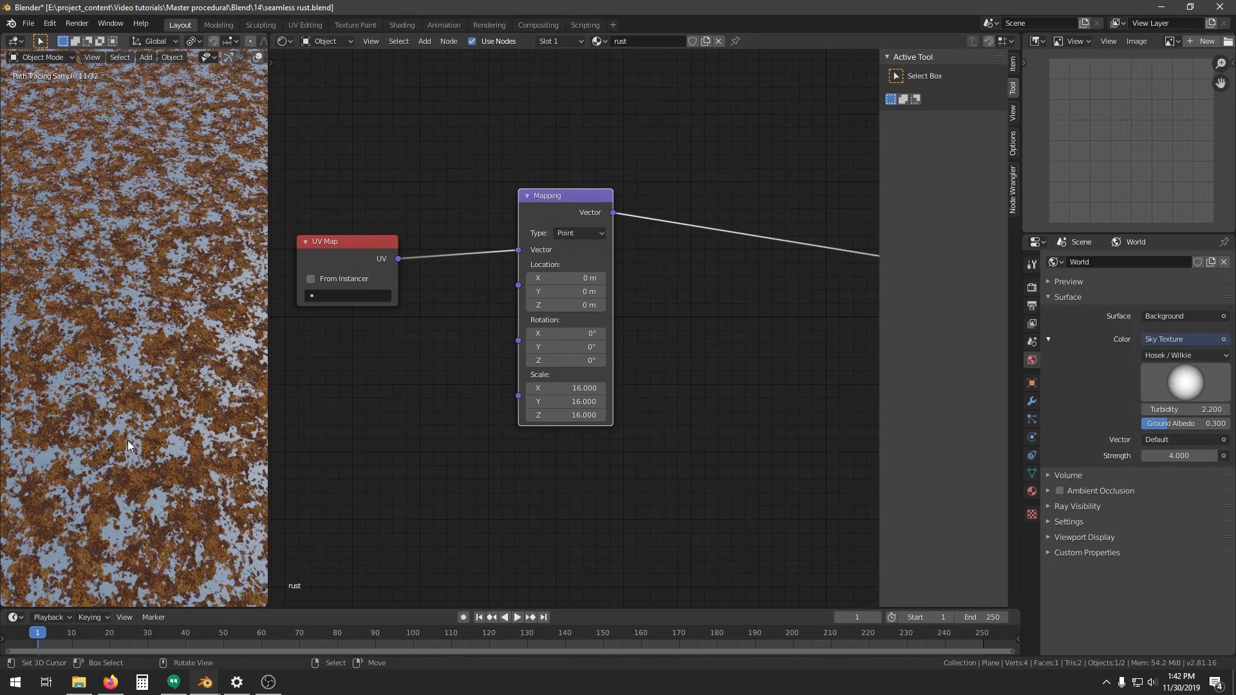
Vary the rust coverage through the Amount value node, raising it to 81.320 and settling on 53.020
scroll(164, 406, down, 10)
middle_drag(769, 338, 99, 413)
scroll(440, 338, down, 3)
middle_drag(664, 306, 270, 420)
middle_drag(427, 320, 592, 295)
scroll(592, 296, up, 5)
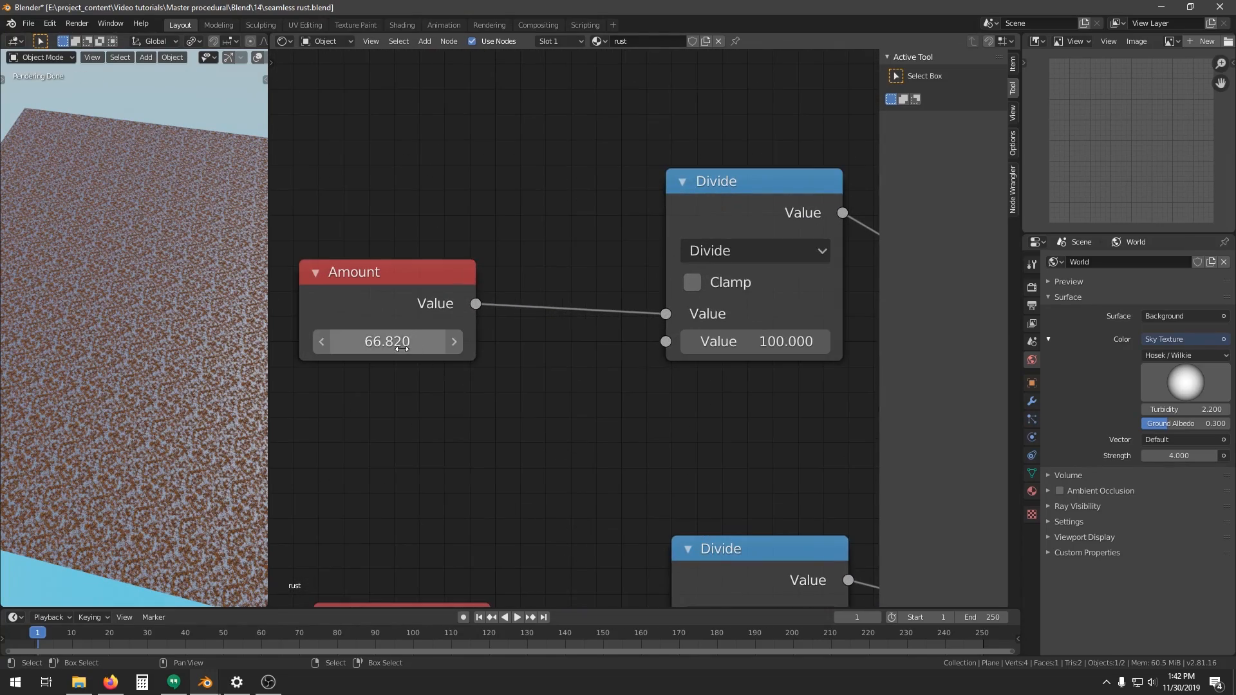
drag(401, 348, 446, 348)
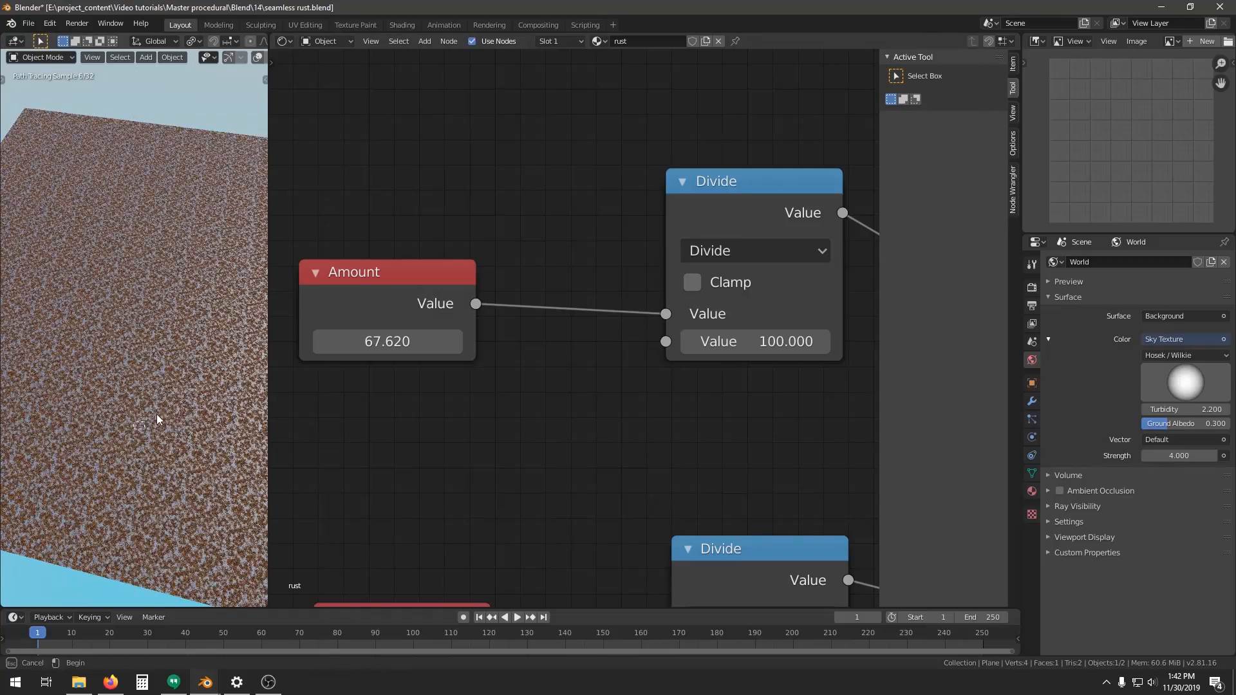
drag(335, 341, 933, 342)
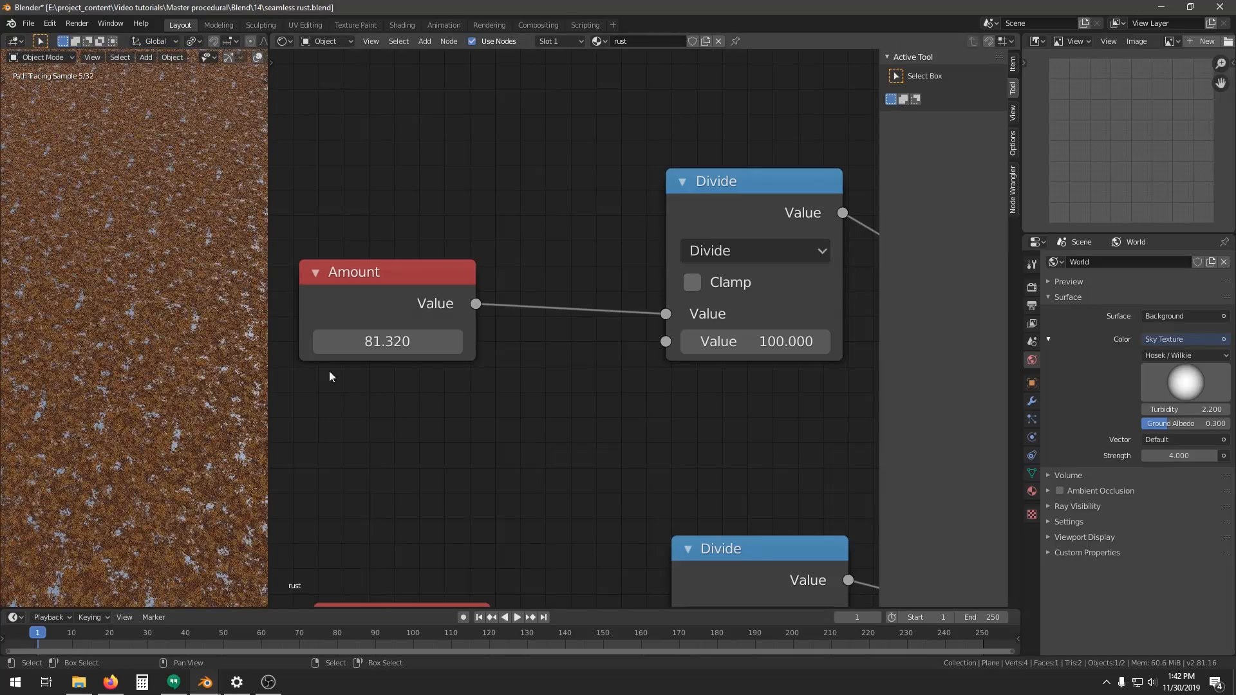
drag(387, 341, 244, 341)
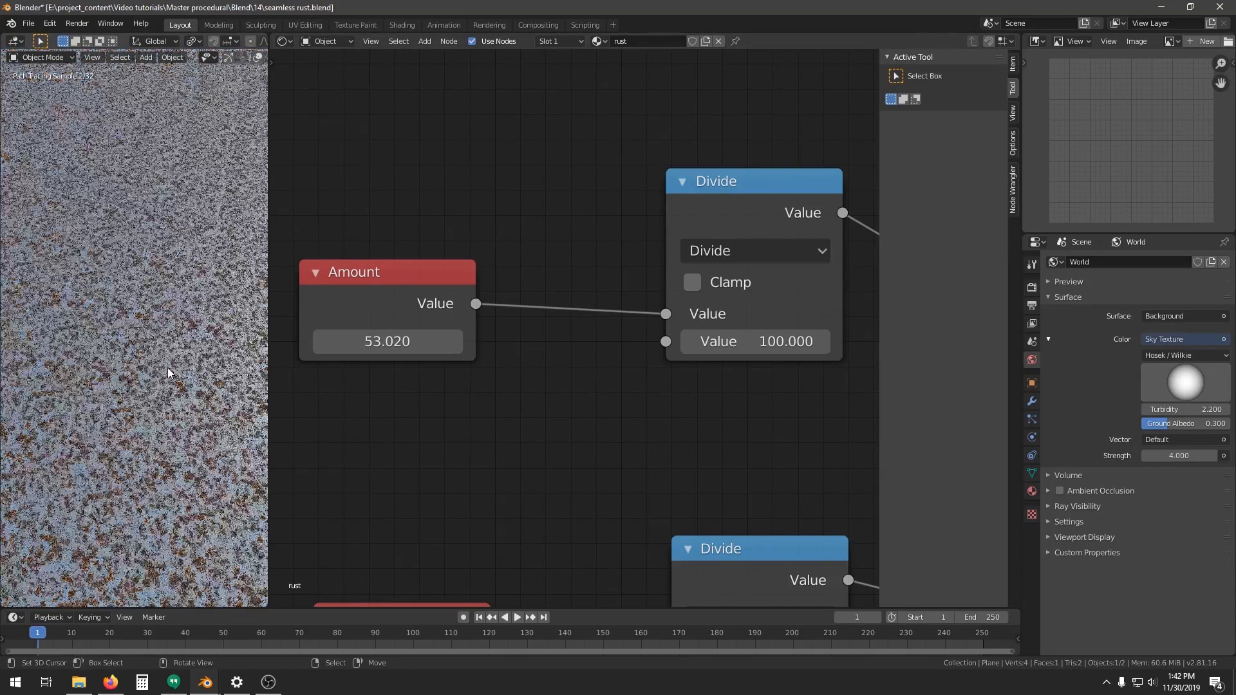
Set the X rotation of the Mapping node that follows the 4D space frame to -49.3°
scroll(593, 378, down, 4)
middle_drag(456, 400, 750, 315)
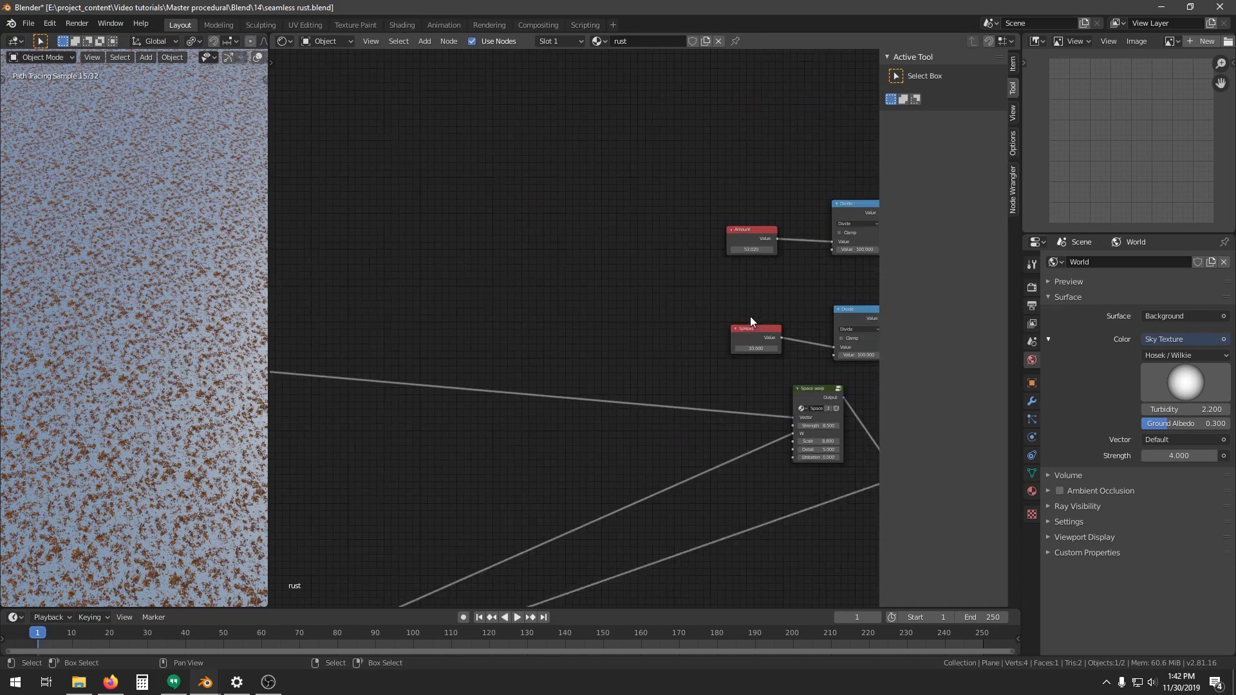
scroll(654, 342, down, 6)
middle_drag(633, 358, 674, 333)
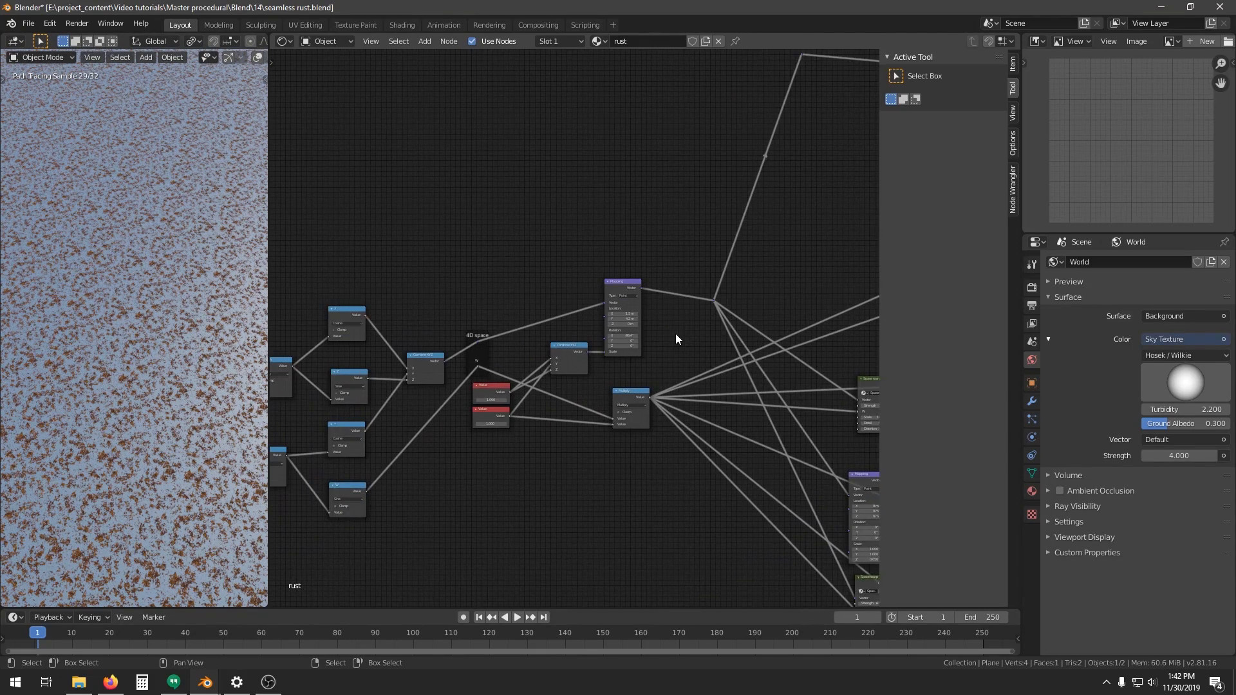
scroll(679, 308, up, 4)
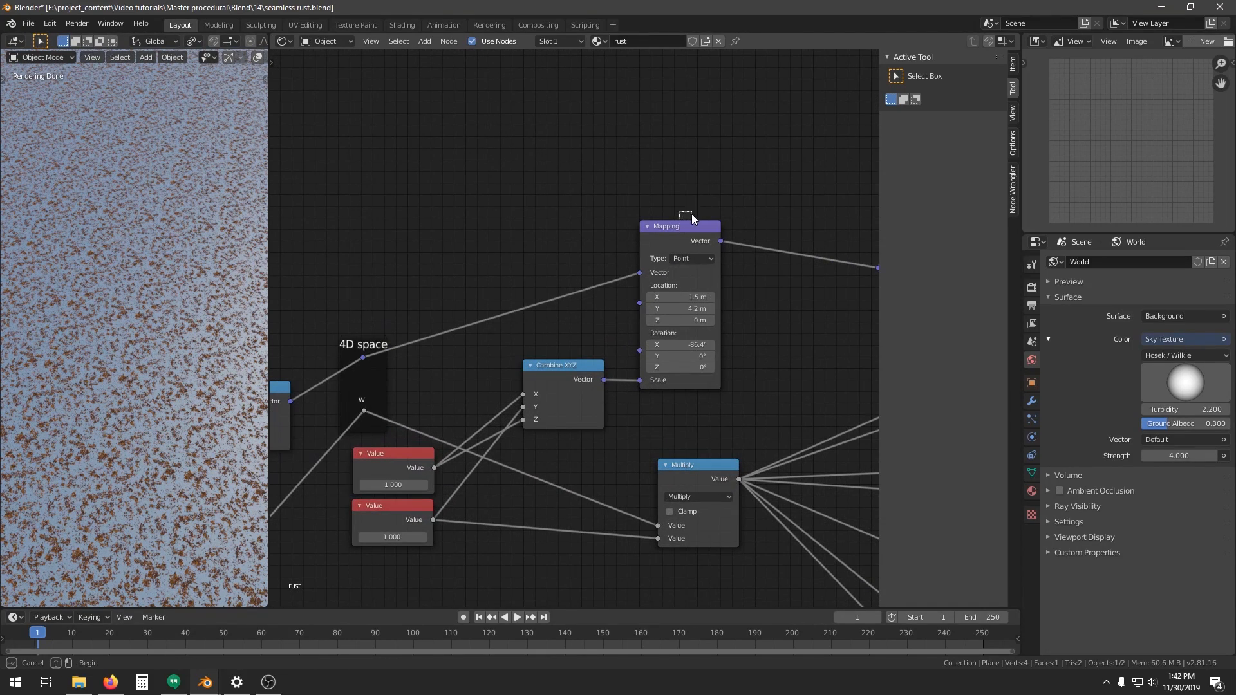
drag(692, 226, 700, 209)
middle_drag(744, 290, 614, 305)
drag(564, 345, 559, 341)
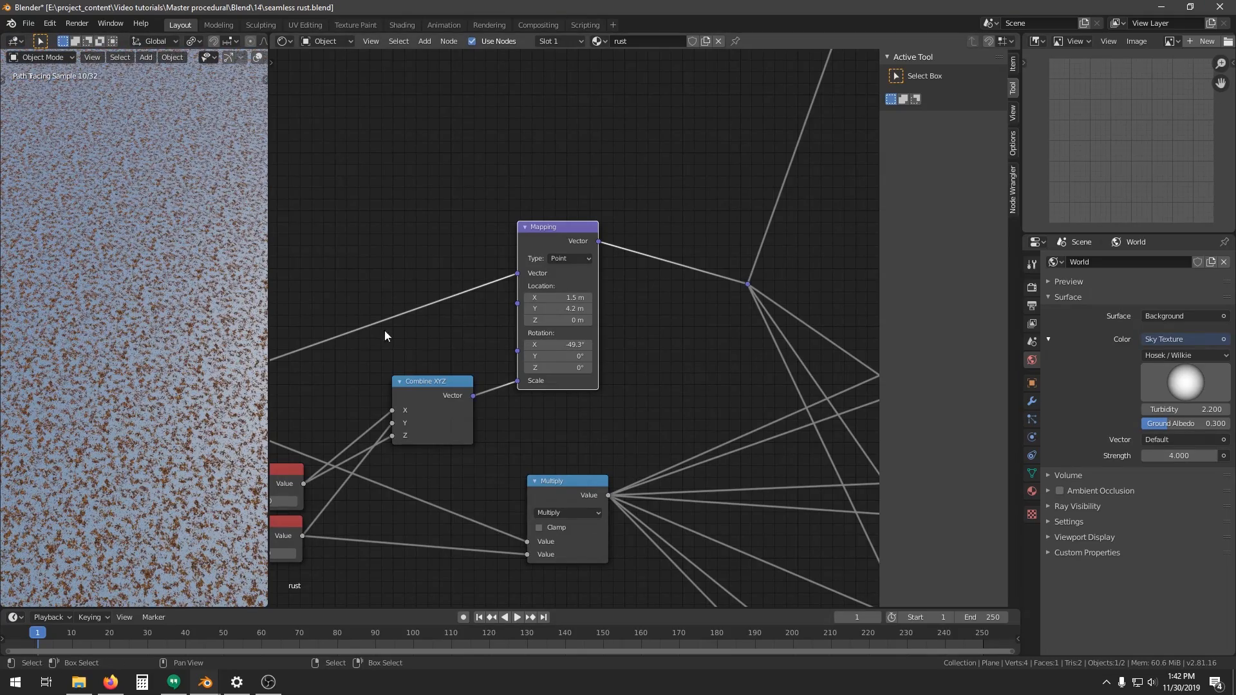
Insert an Add math node into the W link feeding the Space warp node before the Voronoi Texture
scroll(776, 312, down, 5)
middle_drag(804, 308, 26, 522)
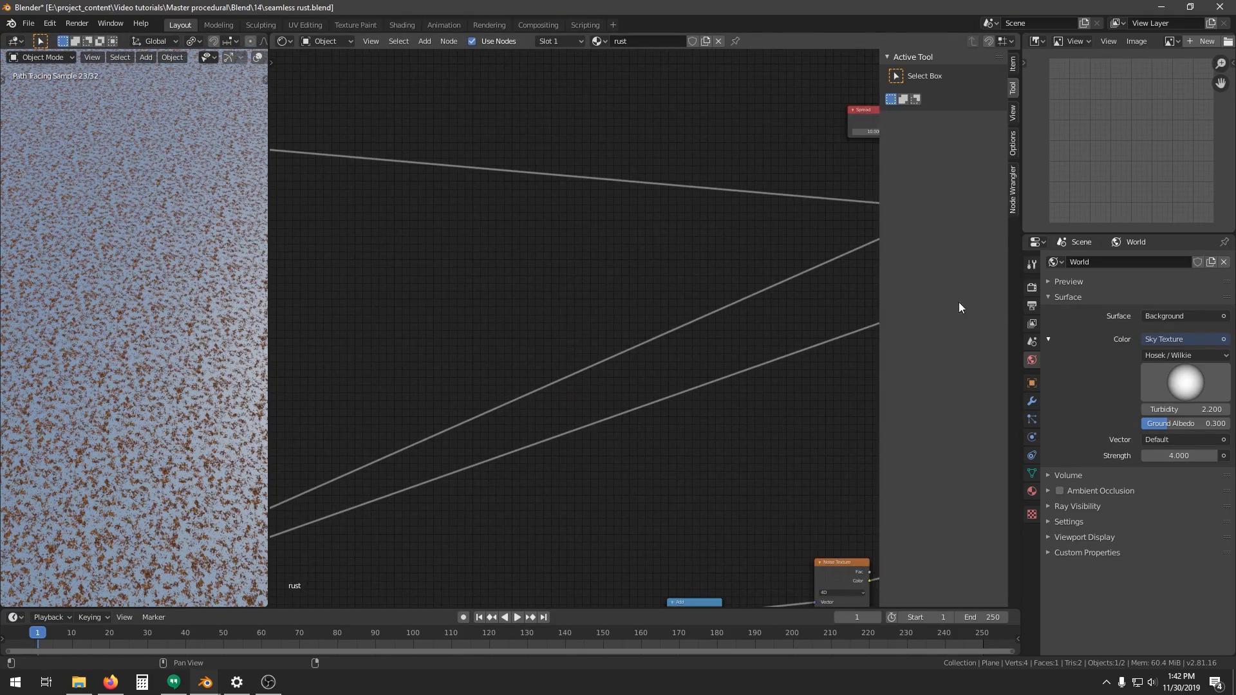
scroll(665, 341, down, 3)
middle_drag(876, 329, 526, 381)
scroll(526, 380, up, 3)
middle_drag(478, 307, 518, 300)
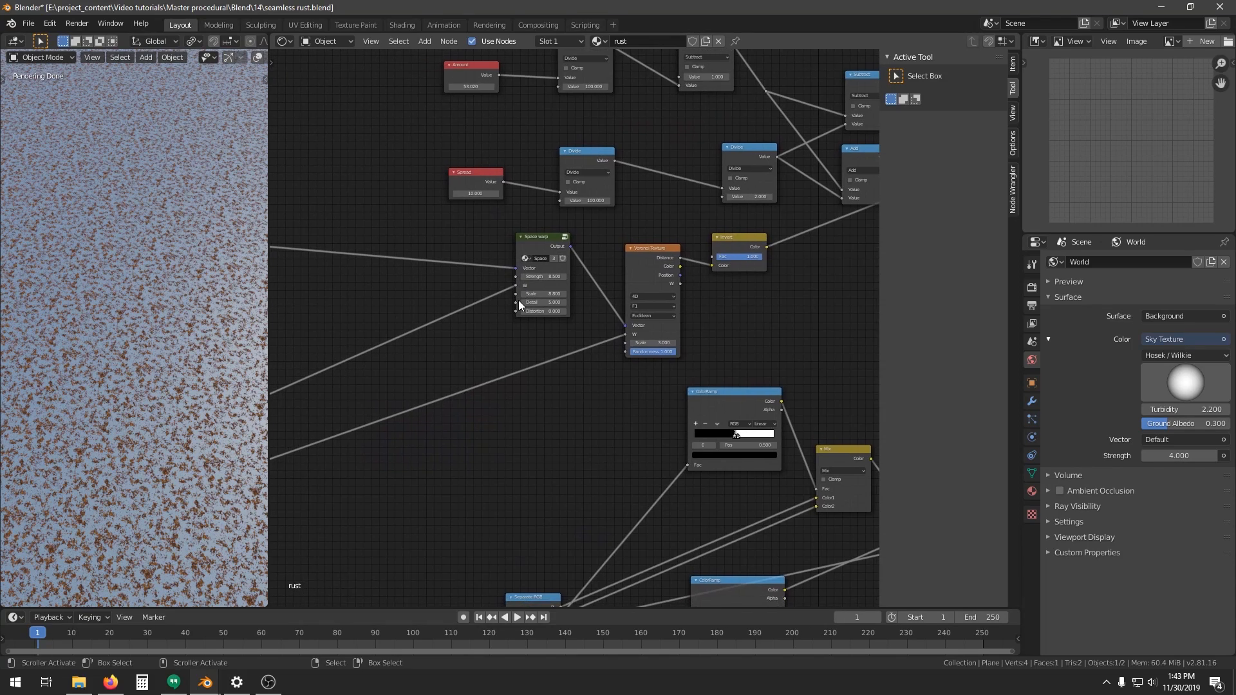
scroll(519, 300, up, 2)
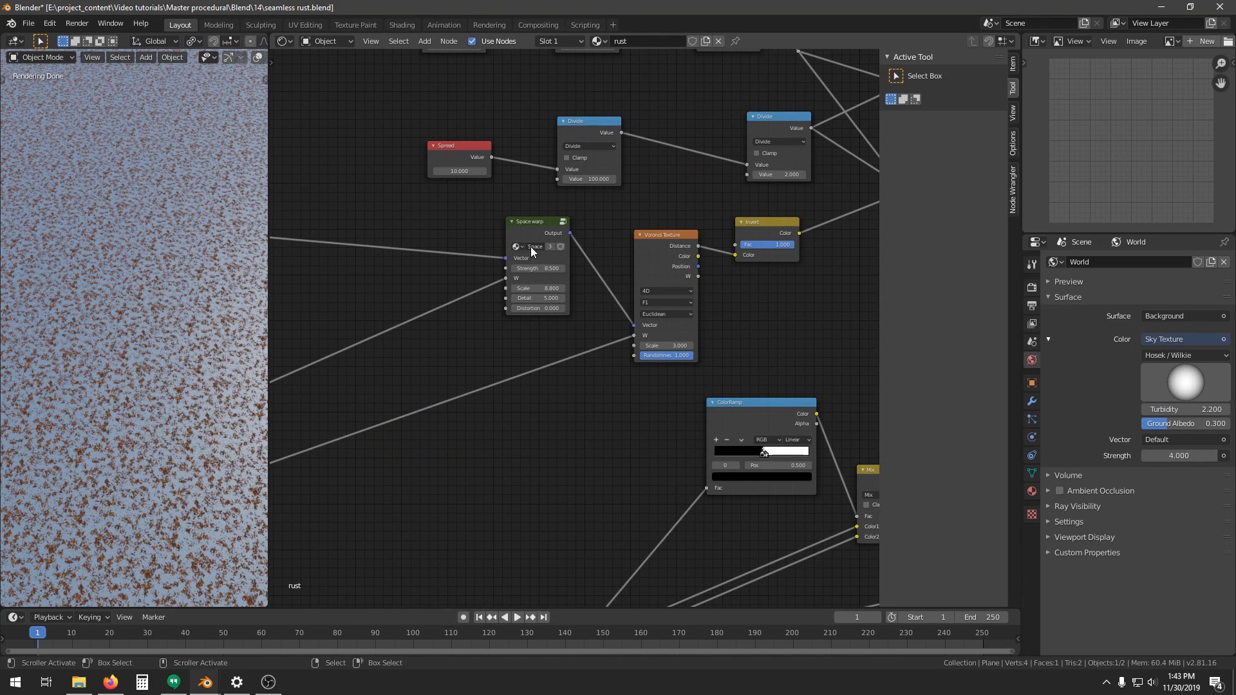
right_drag(530, 253, 531, 256)
middle_drag(496, 443, 646, 242)
scroll(646, 242, down, 6)
middle_drag(576, 346, 721, 207)
middle_drag(281, 467, 485, 349)
scroll(538, 320, up, 1)
right_drag(529, 198, 533, 205)
middle_drag(652, 121, 503, 275)
scroll(579, 336, up, 2)
key(shift+a)
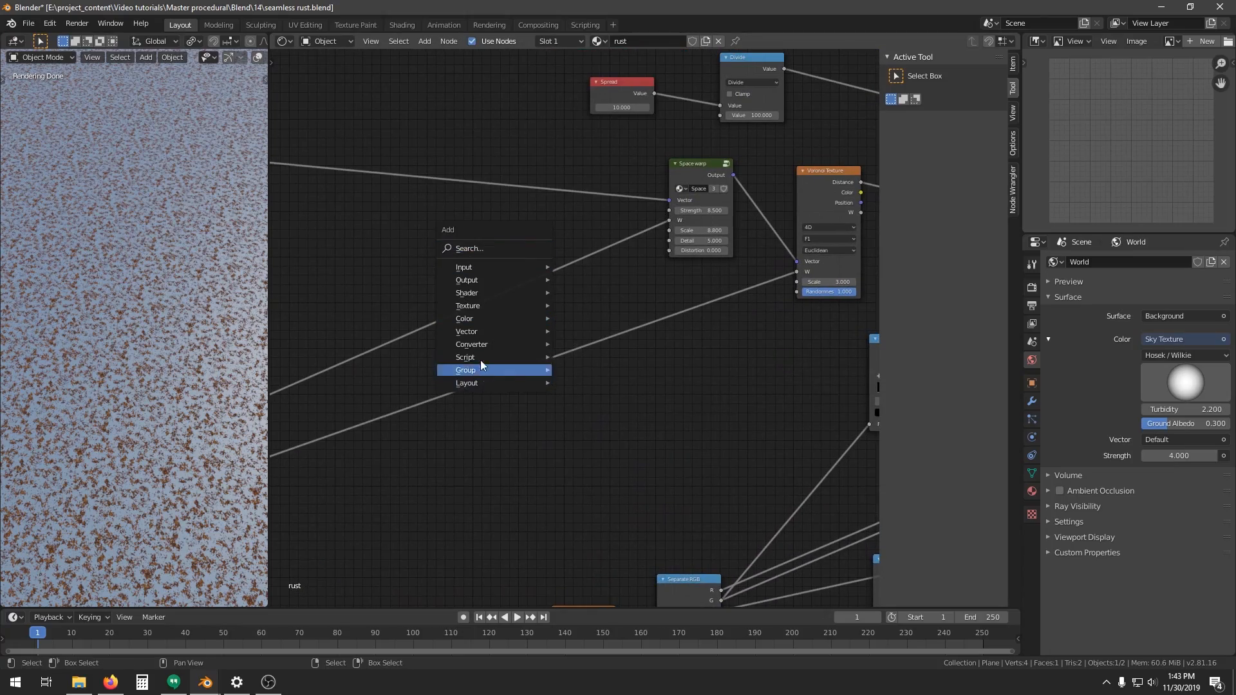
mouse_move(538, 343)
click(615, 447)
click(534, 304)
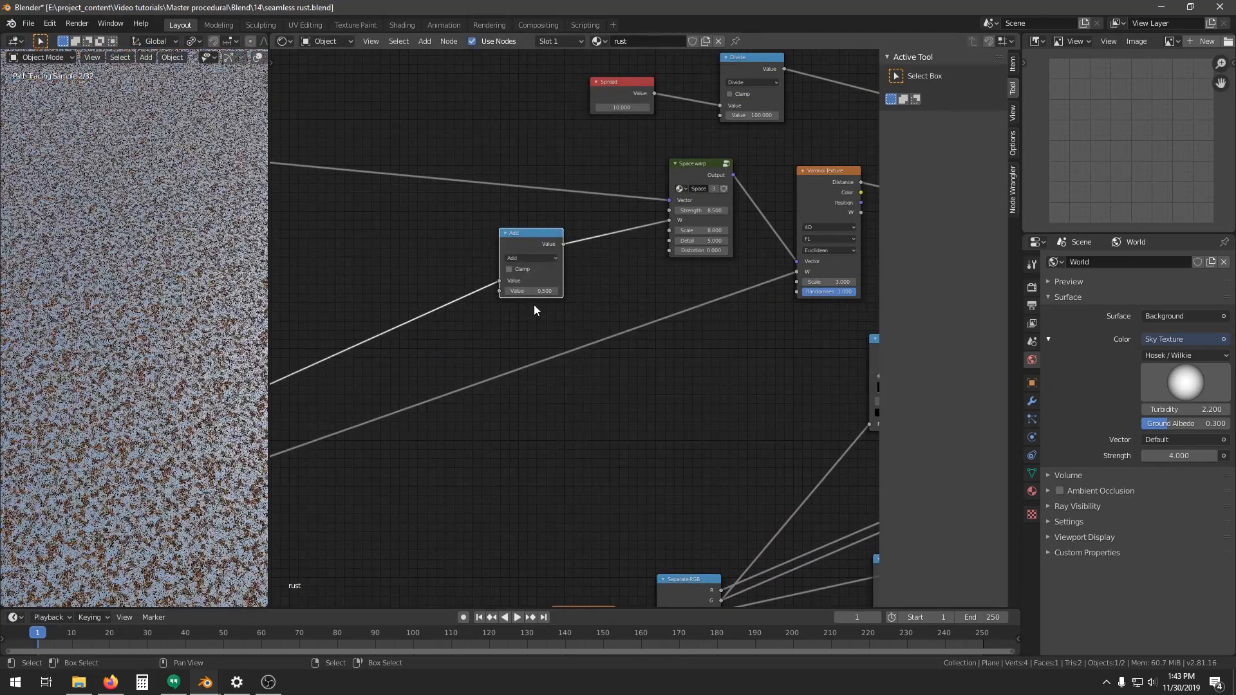
Set the second value of the new Add node to 45.900 to offset the Space warp's W input
scroll(538, 302, up, 5)
drag(508, 273, 536, 273)
drag(489, 194, 501, 190)
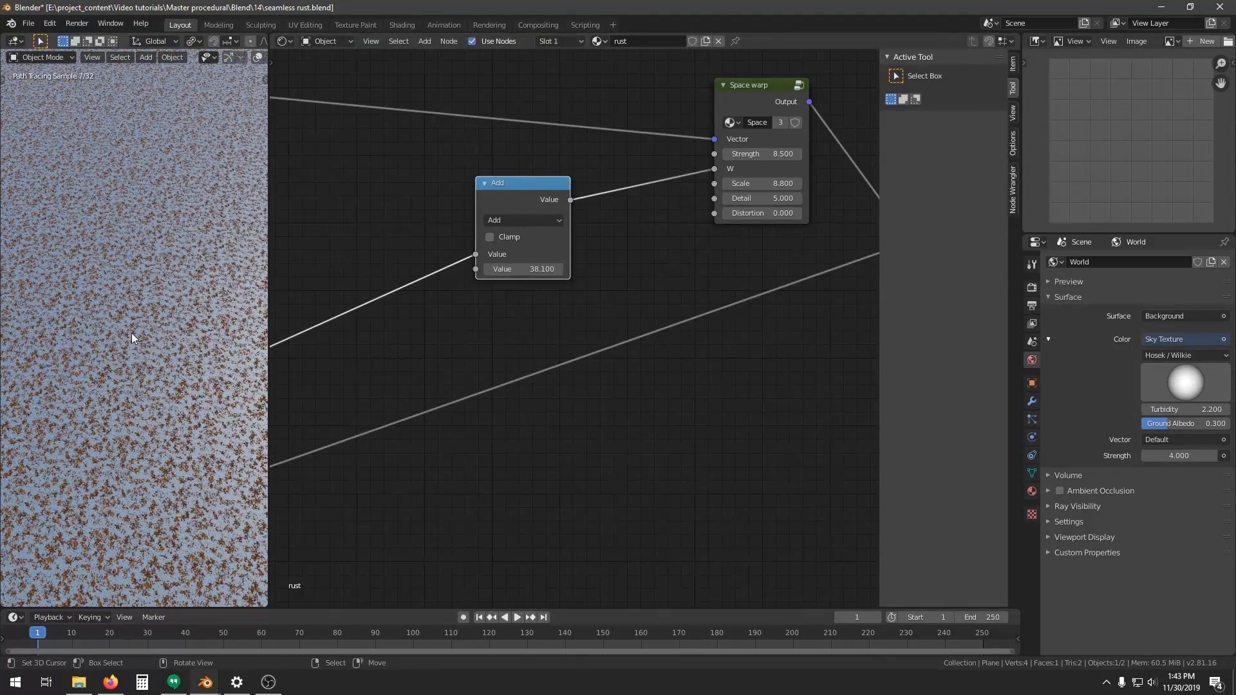
drag(538, 269, 560, 269)
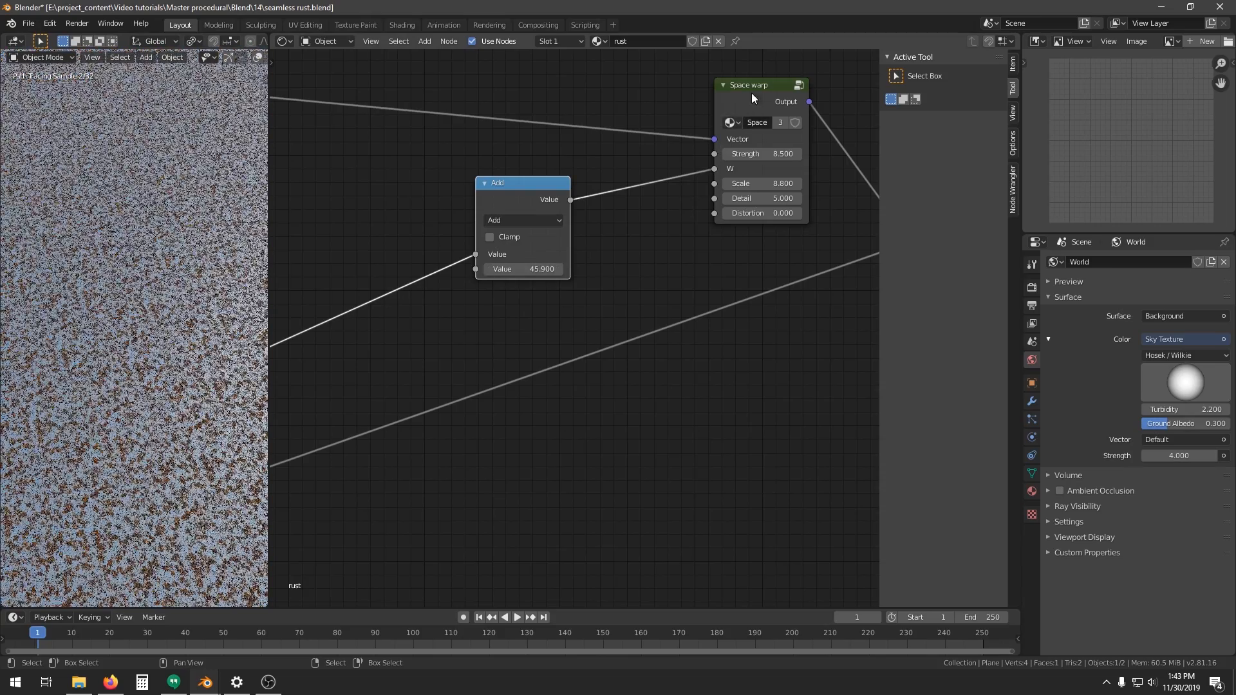
Reposition the Space warp node and the Add node so they sit neatly before the Voronoi Texture
drag(752, 97, 708, 104)
middle_drag(486, 297, 488, 322)
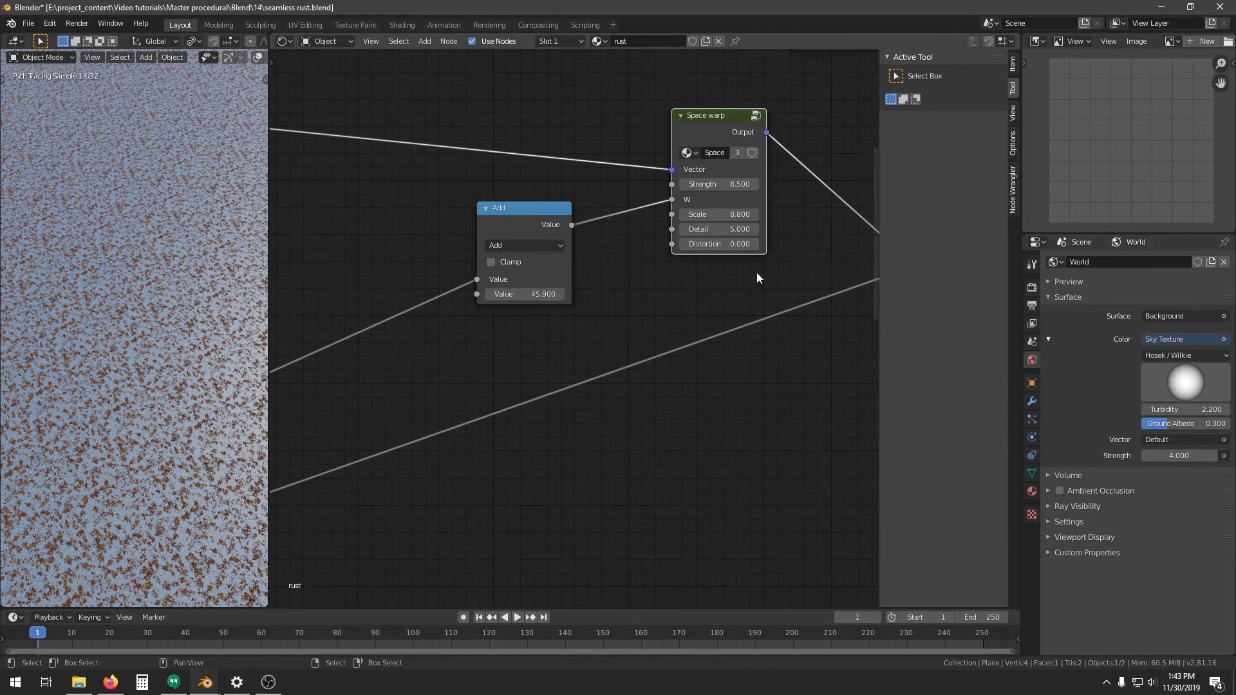
middle_drag(758, 276, 400, 317)
scroll(632, 301, down, 4)
middle_drag(468, 346, 581, 323)
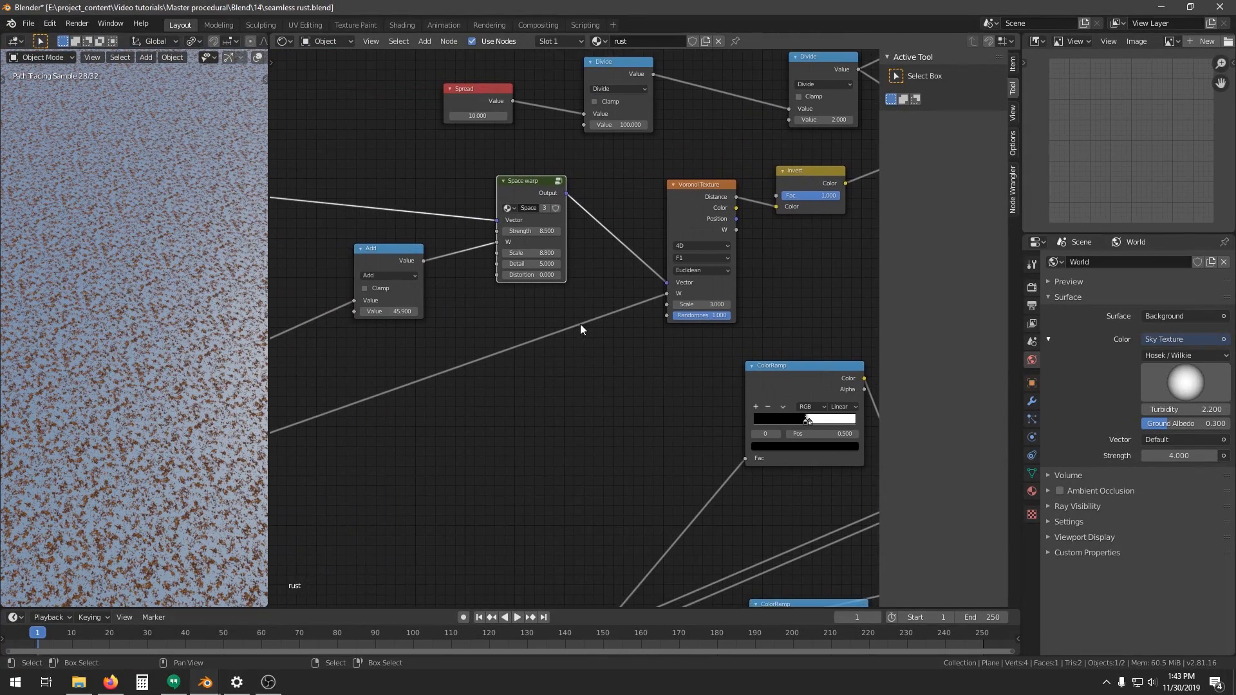
middle_drag(389, 325, 426, 333)
drag(451, 273, 450, 260)
scroll(485, 326, down, 5)
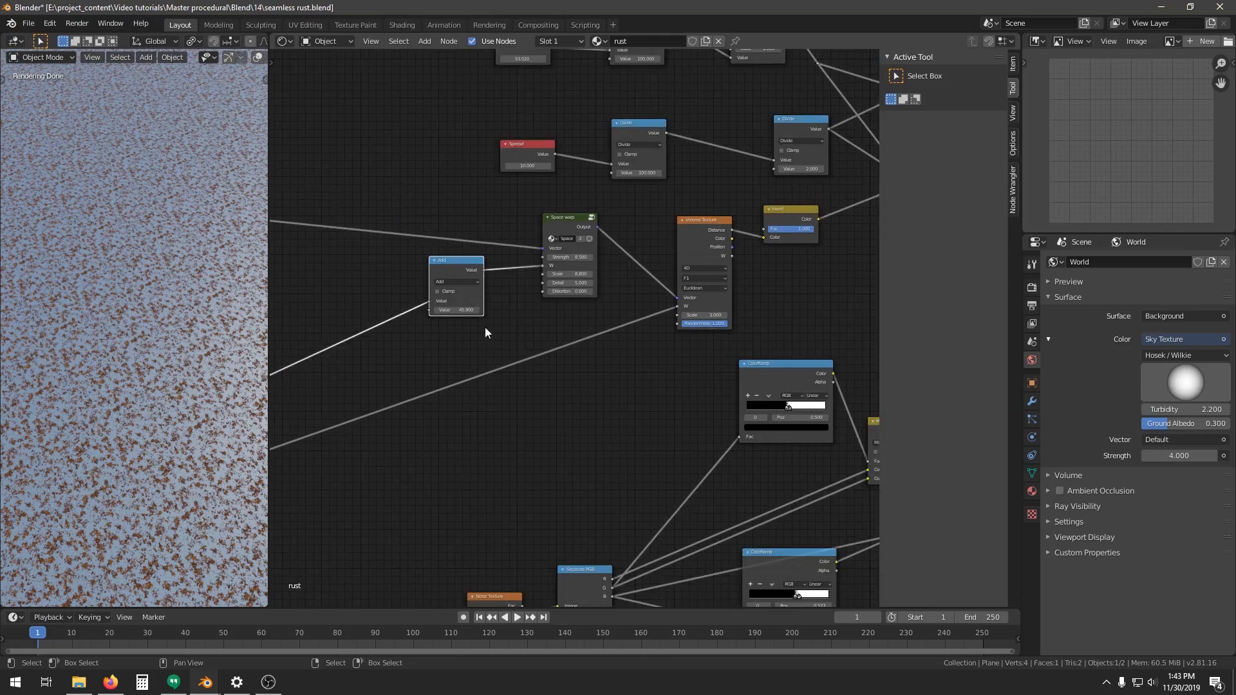
Try offsetting the Voronoi Texture's W input with a duplicate of the Add node set to 39.600
scroll(444, 354, down, 6)
middle_drag(476, 356, 631, 269)
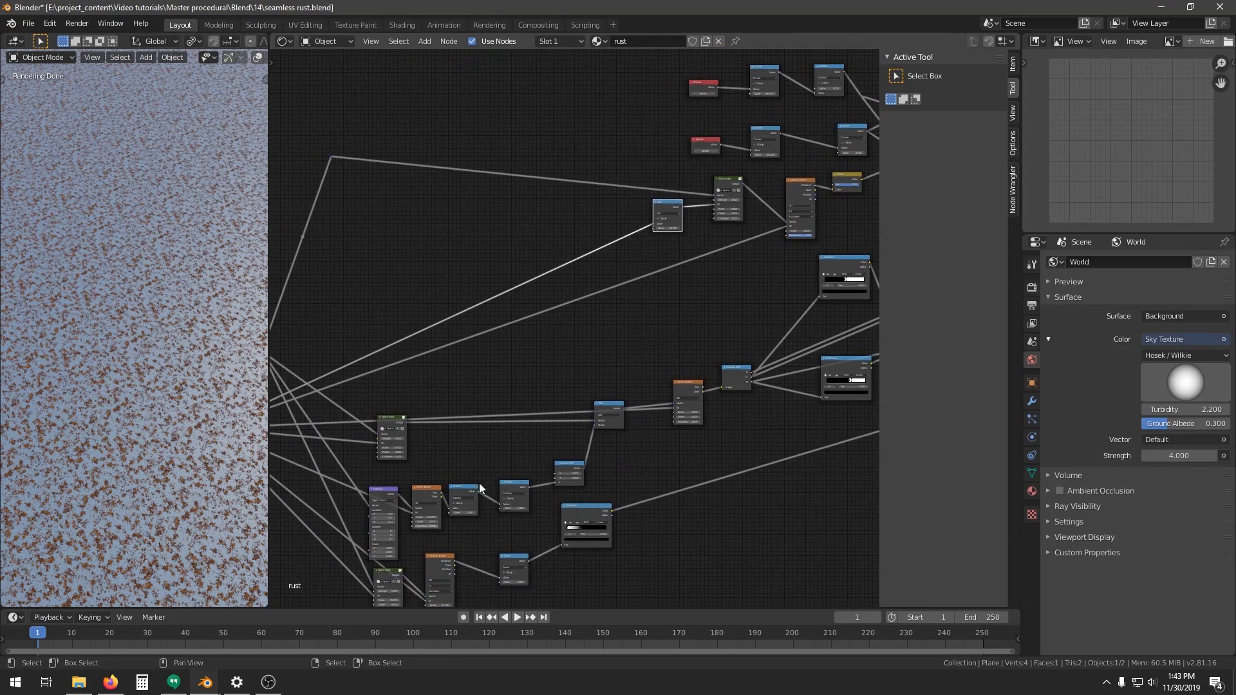
middle_drag(666, 192, 508, 244)
scroll(502, 248, up, 2)
key(shift+d)
click(513, 308)
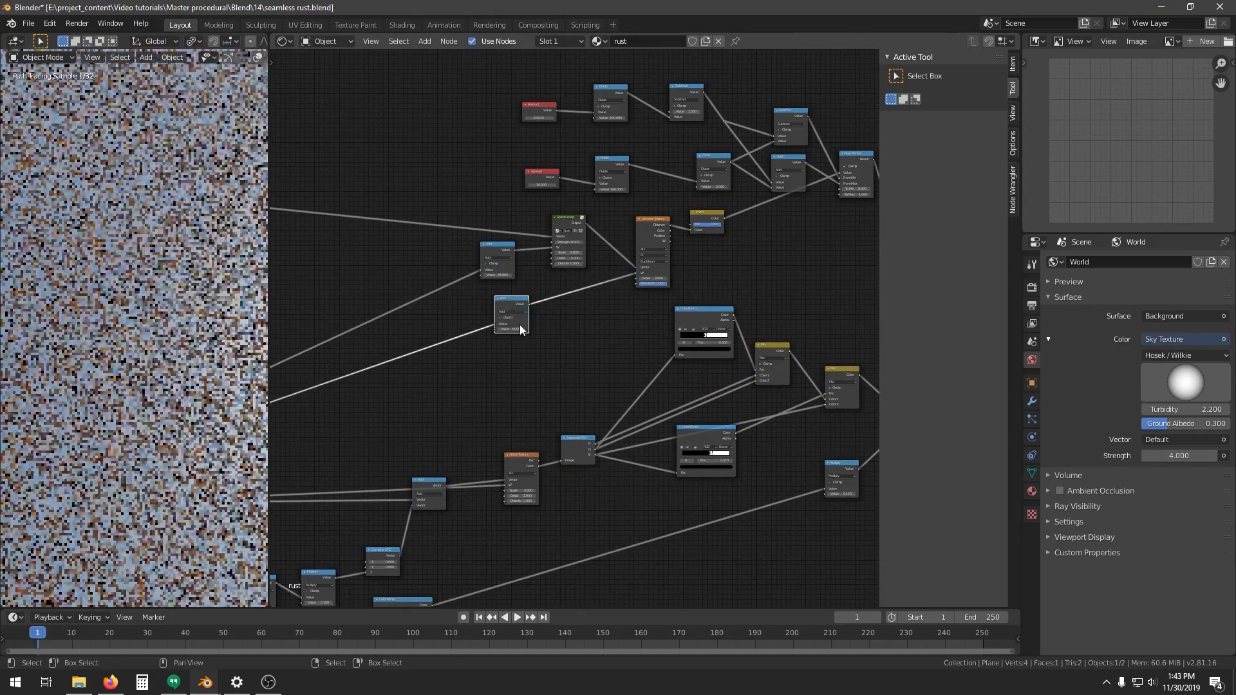
scroll(519, 325, up, 2)
mouse_move(464, 330)
mouse_down()
mouse_move(444, 330)
mouse_move(467, 324)
mouse_up()
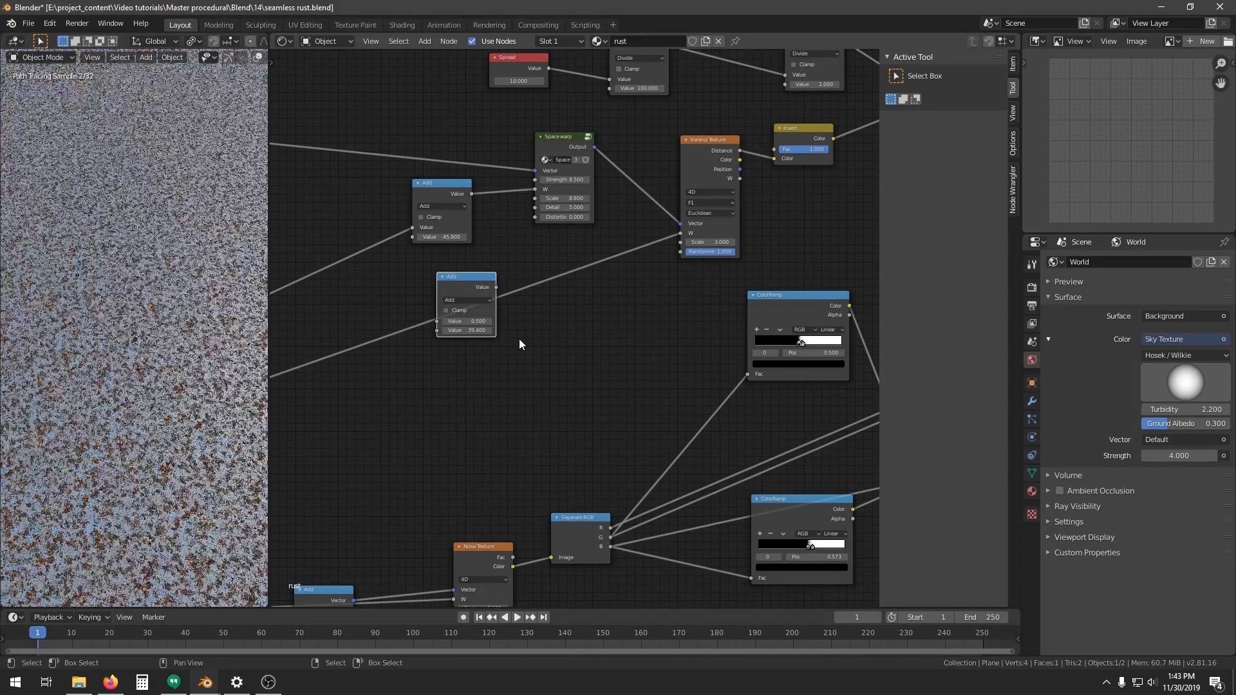
scroll(499, 345, down, 2)
scroll(511, 342, down, 3)
scroll(141, 375, down, 5)
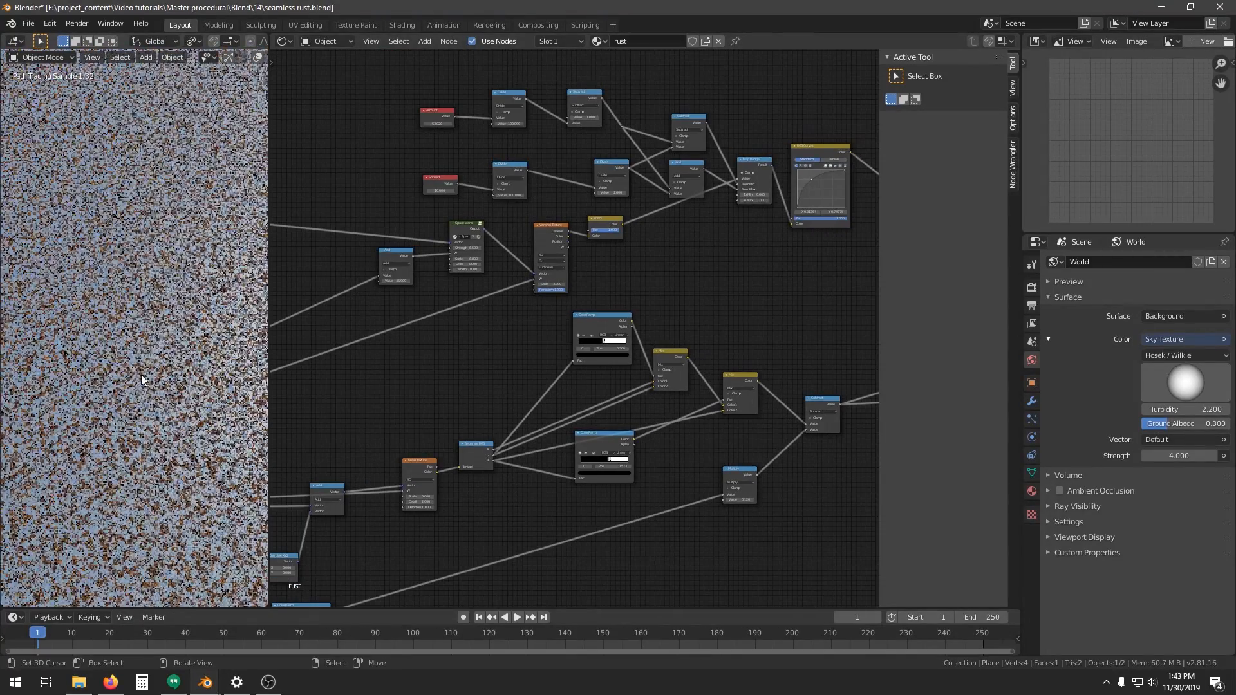
Set the X, Y and Z scale of the Mapping node beside the UV Map node to 1
middle_drag(543, 144, 525, 236)
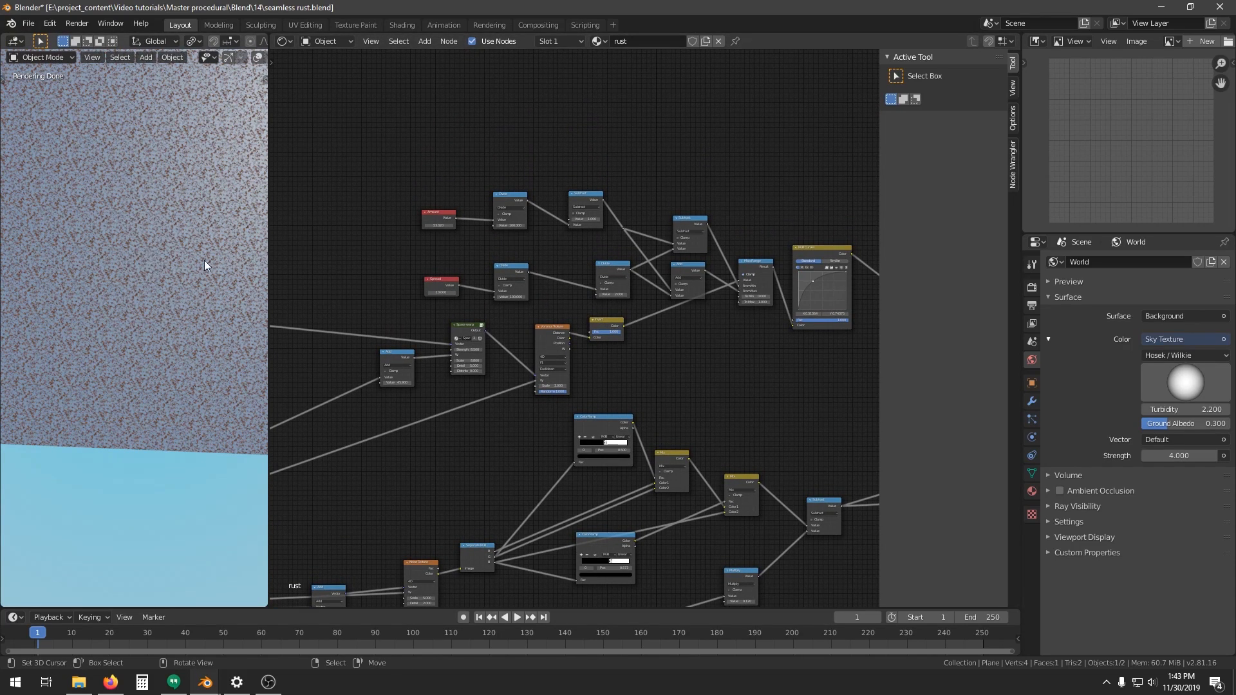
scroll(535, 349, up, 4)
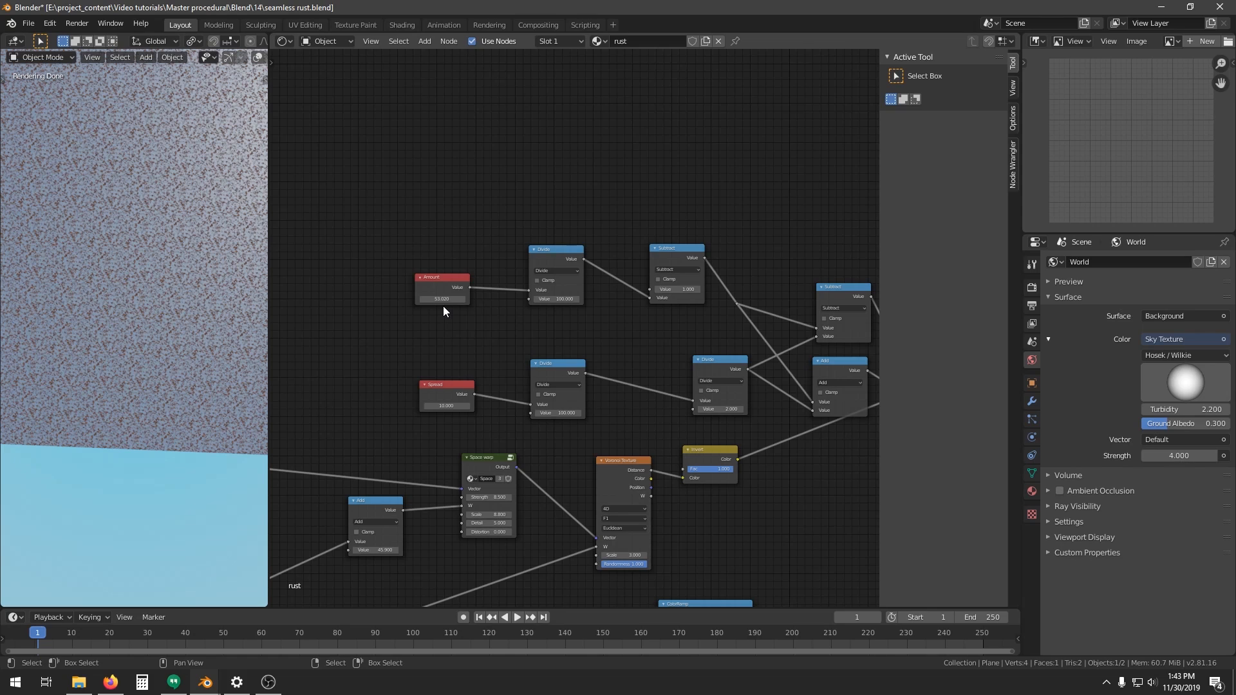
middle_drag(421, 338, 604, 215)
scroll(604, 215, down, 7)
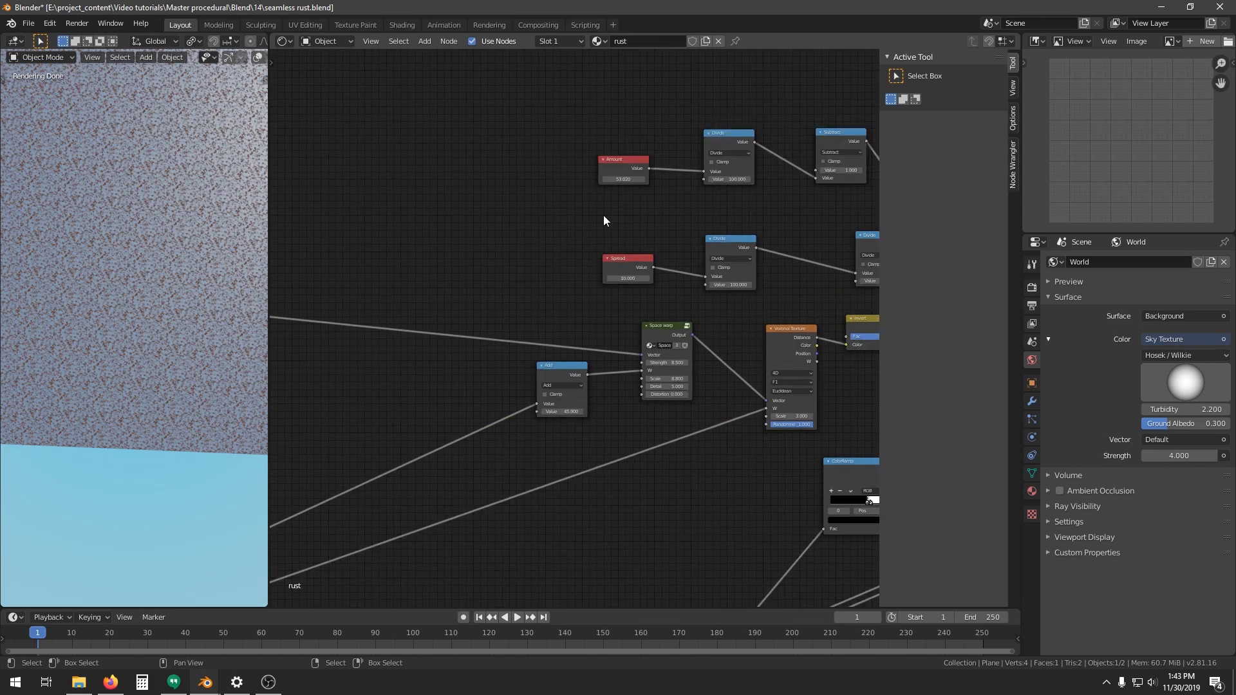
middle_drag(408, 283, 398, 331)
middle_drag(504, 291, 426, 335)
mouse_move(708, 249)
middle_down()
mouse_move(672, 274)
mouse_move(559, 305)
mouse_move(577, 281)
mouse_move(717, 268)
middle_up()
scroll(585, 418, up, 3)
scroll(598, 515, up, 3)
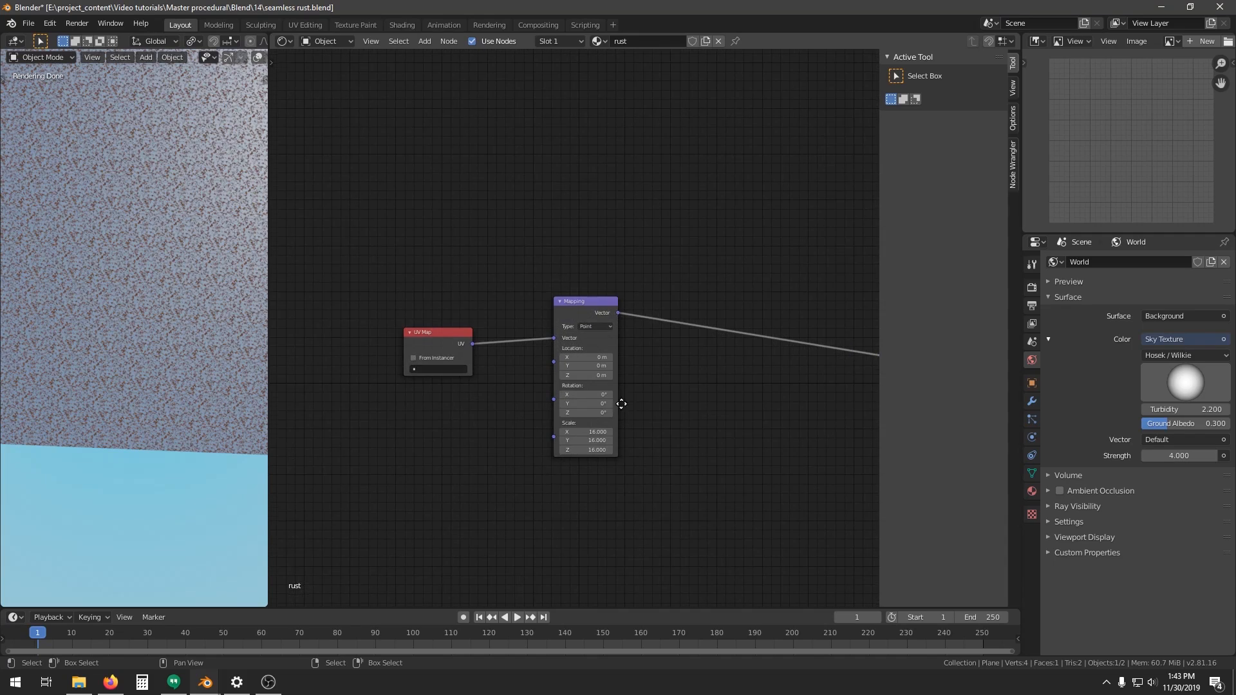
drag(566, 291, 566, 318)
text(1)
key(Return)
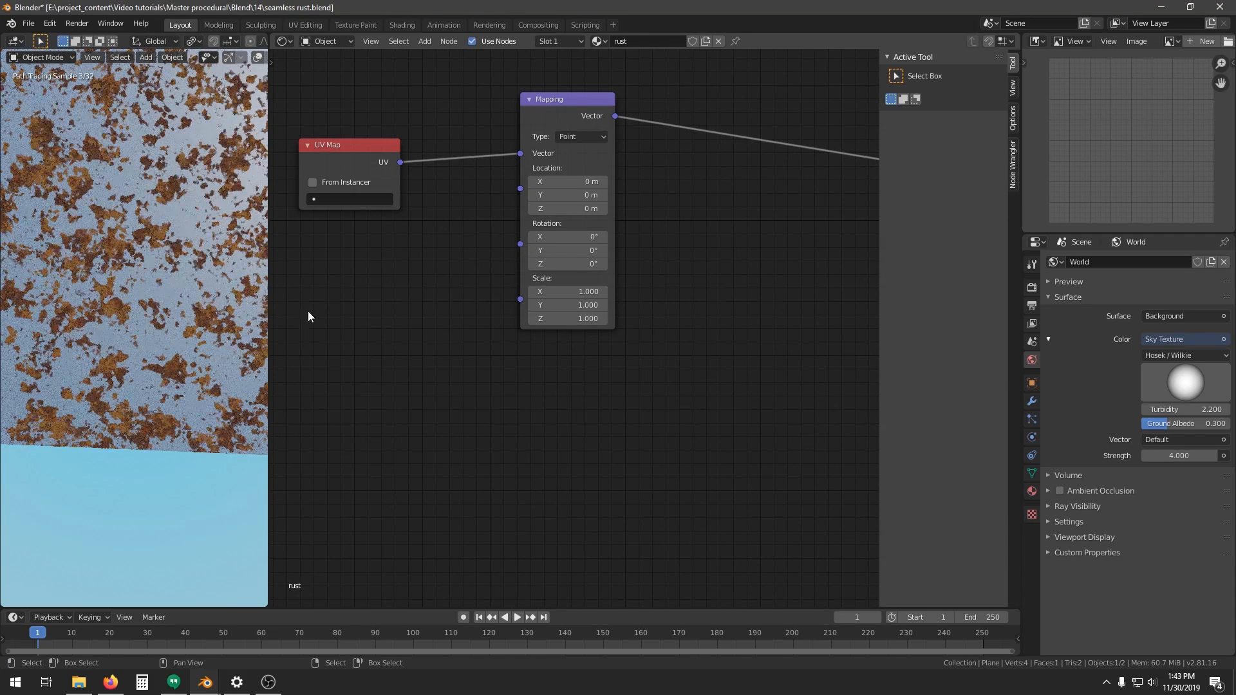
Set both Value nodes that control the 4D texture scale to 0.4
scroll(165, 311, down, 5)
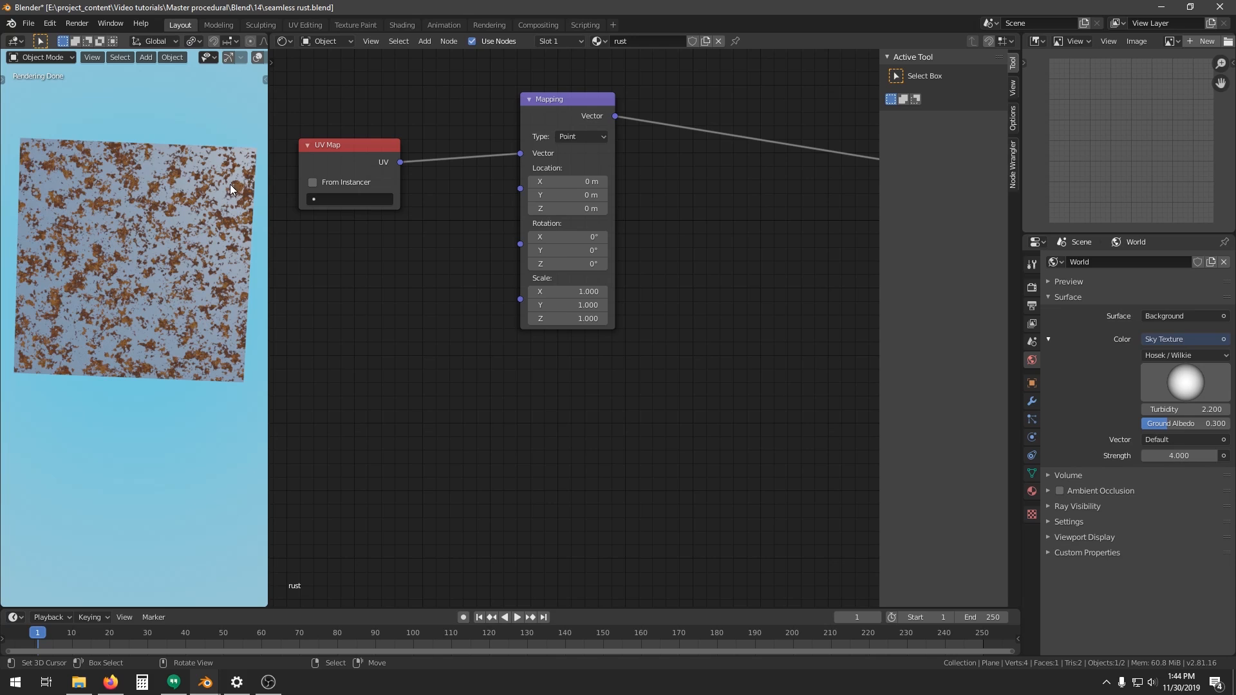
scroll(670, 334, down, 3)
middle_drag(670, 334, 482, 319)
scroll(736, 406, down, 3)
middle_drag(736, 405, 674, 307)
scroll(597, 361, up, 5)
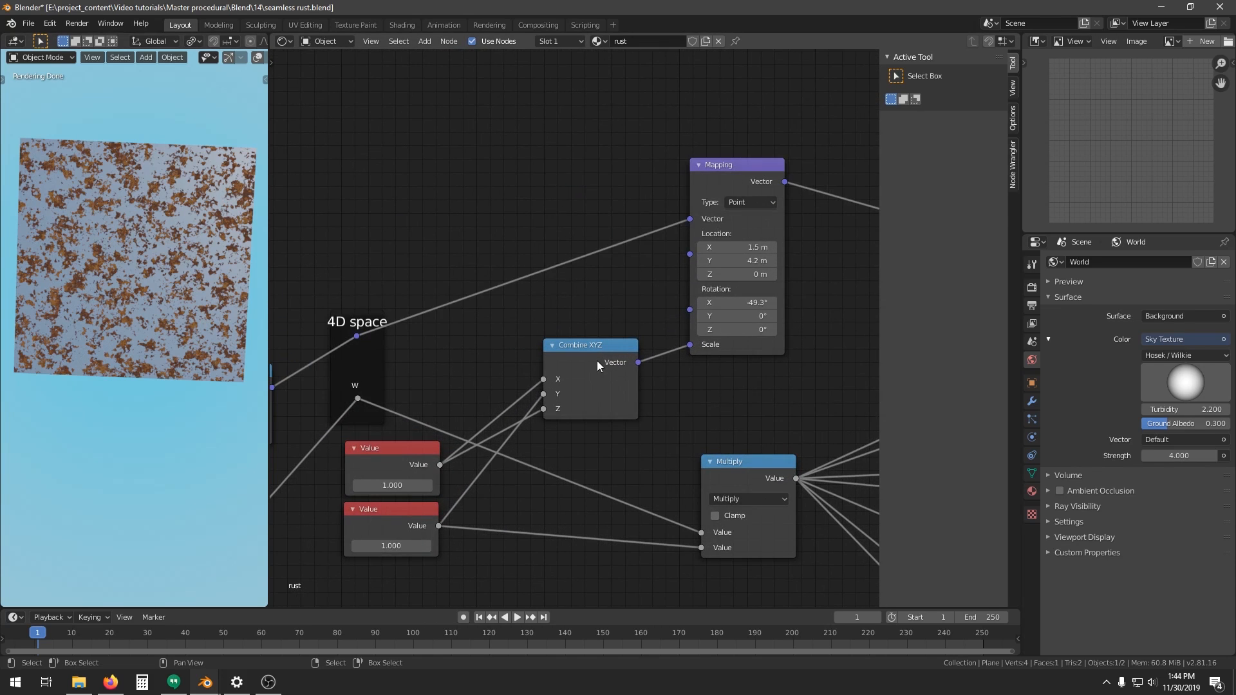
middle_drag(596, 360, 500, 385)
middle_drag(583, 439, 690, 371)
scroll(690, 371, down, 2)
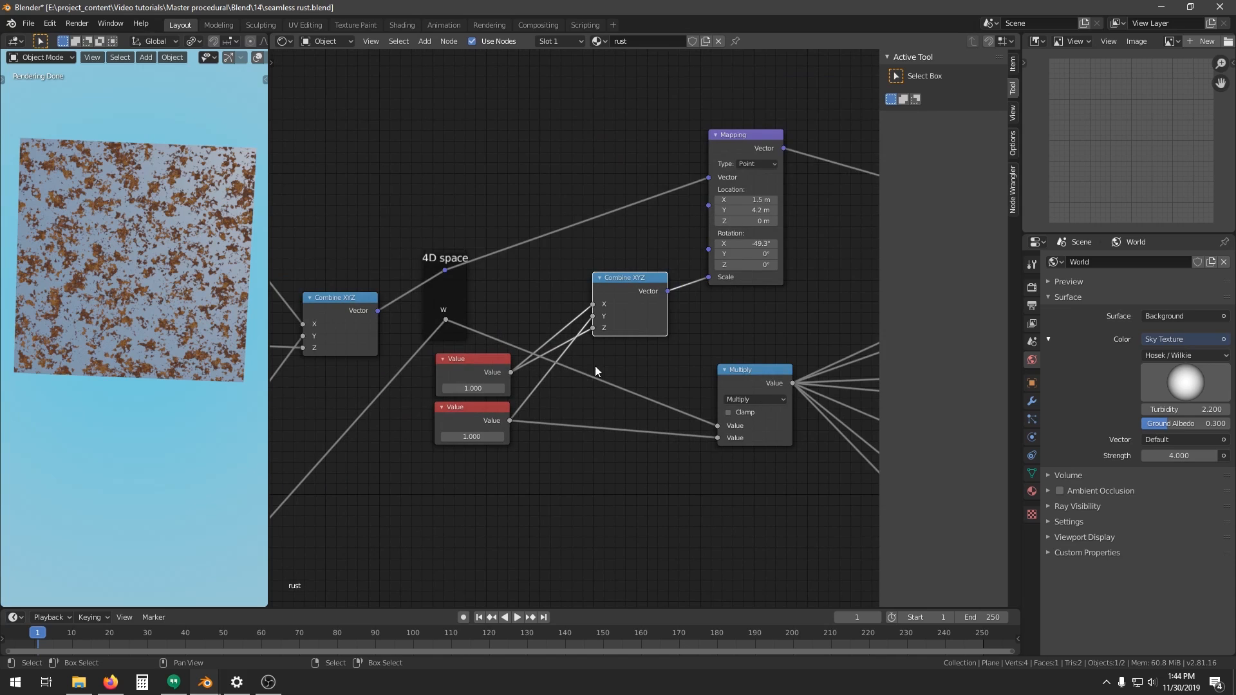
scroll(595, 366, up, 2)
click(478, 386)
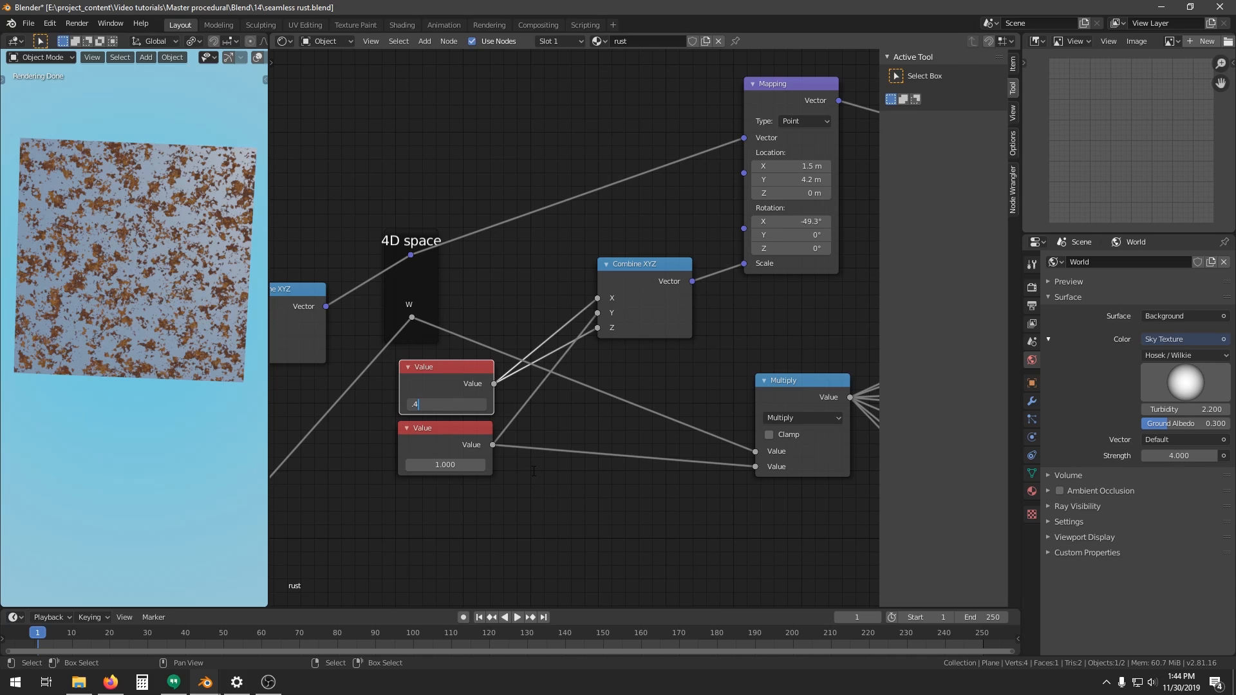
key(Return)
key(ctrl+v)
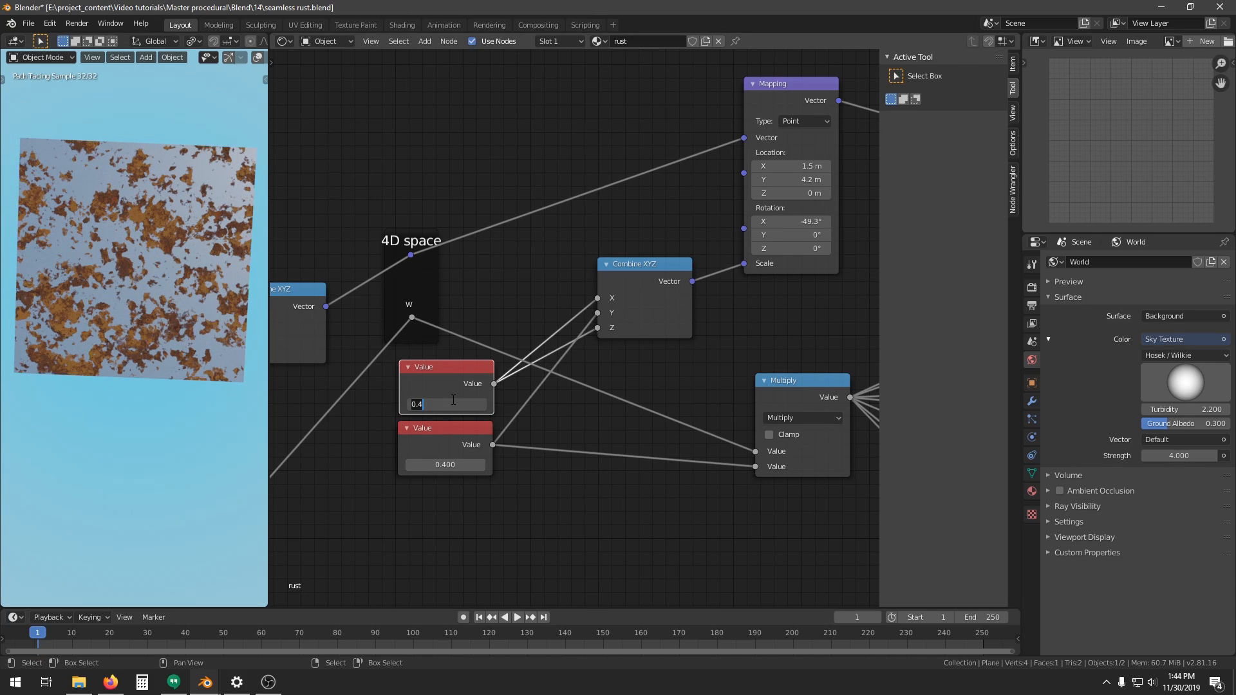
Set both Value nodes beside the 4D space frame to 0.2 for larger rust patches
text(.2)
key(Return)
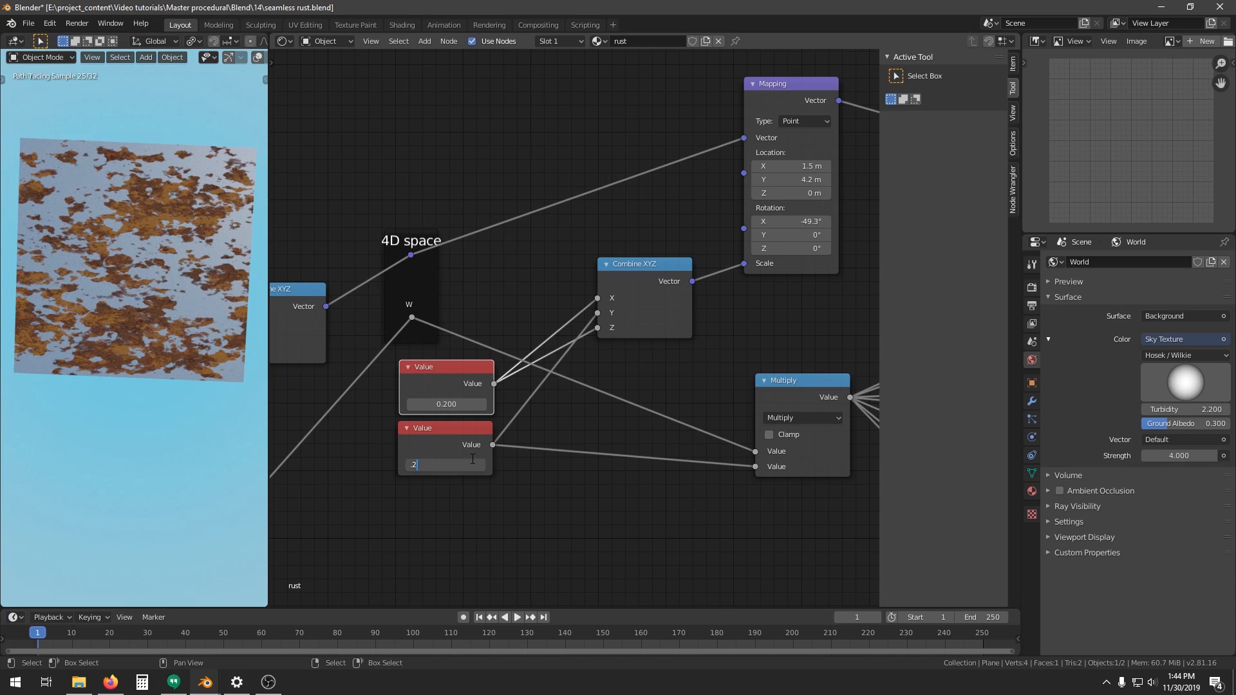
click(473, 459)
text(.2)
key(Return)
Set the rust material's Amount value to about 65.320 for heavier rust coverage
scroll(440, 349, down, 8)
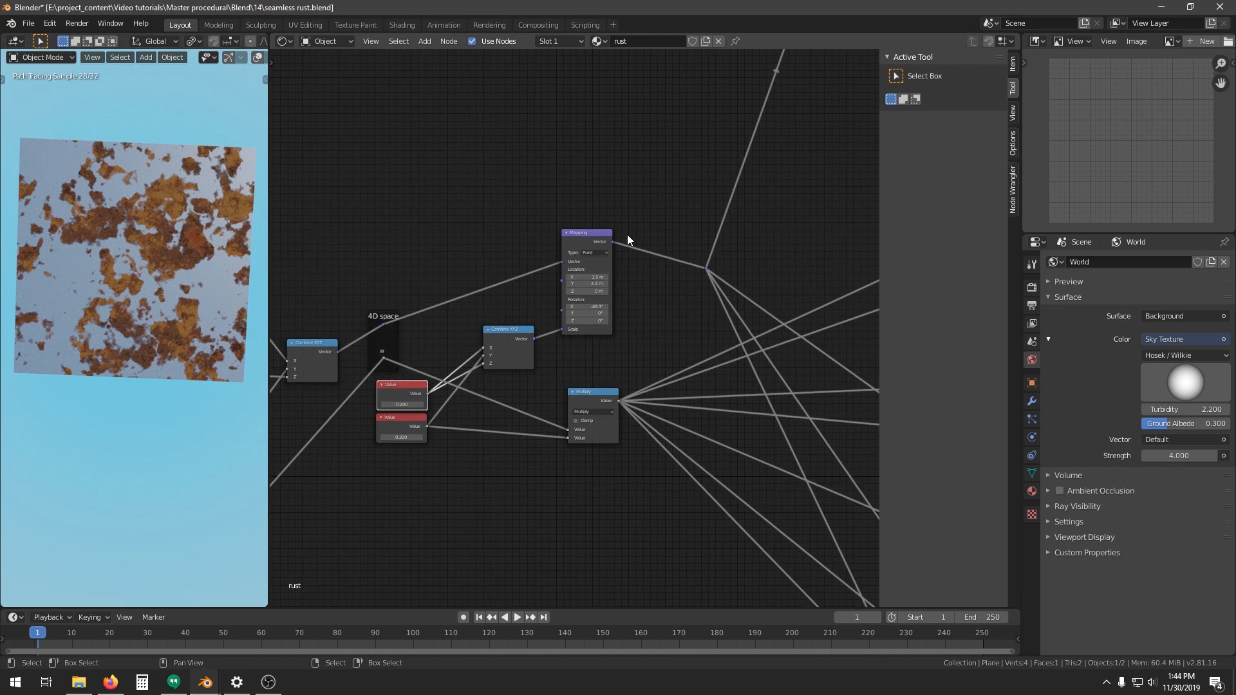
key(Home)
scroll(629, 261, up, 6)
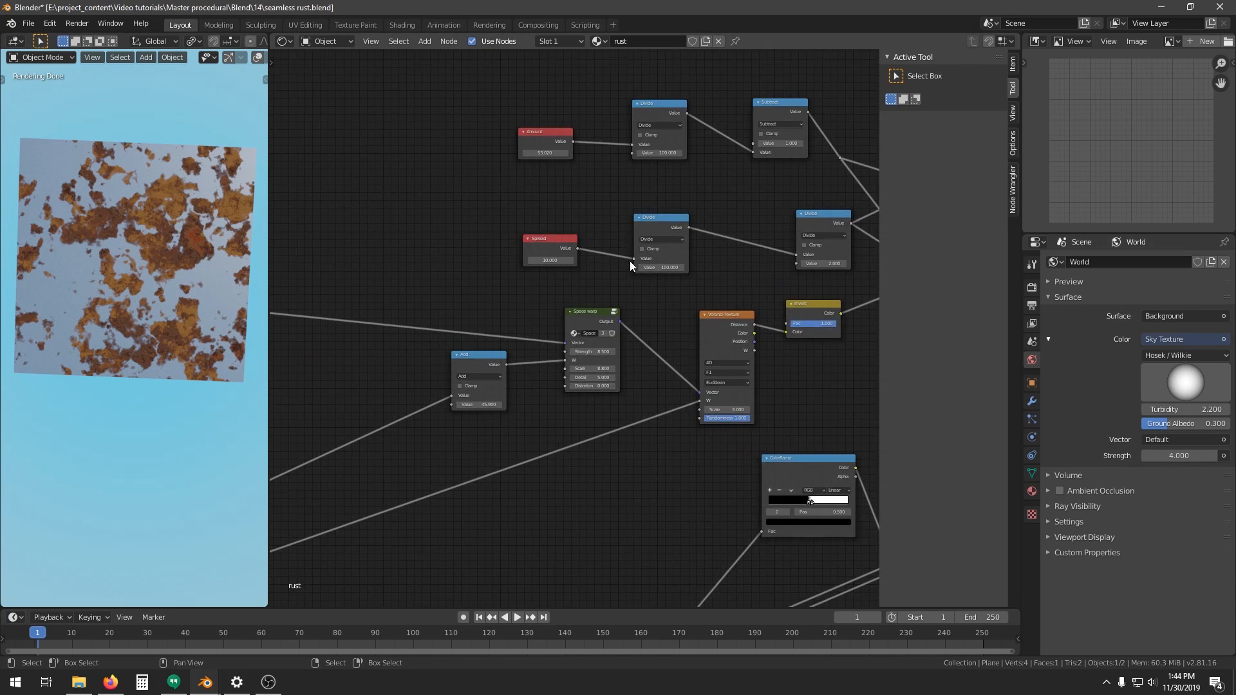
drag(499, 265, 566, 265)
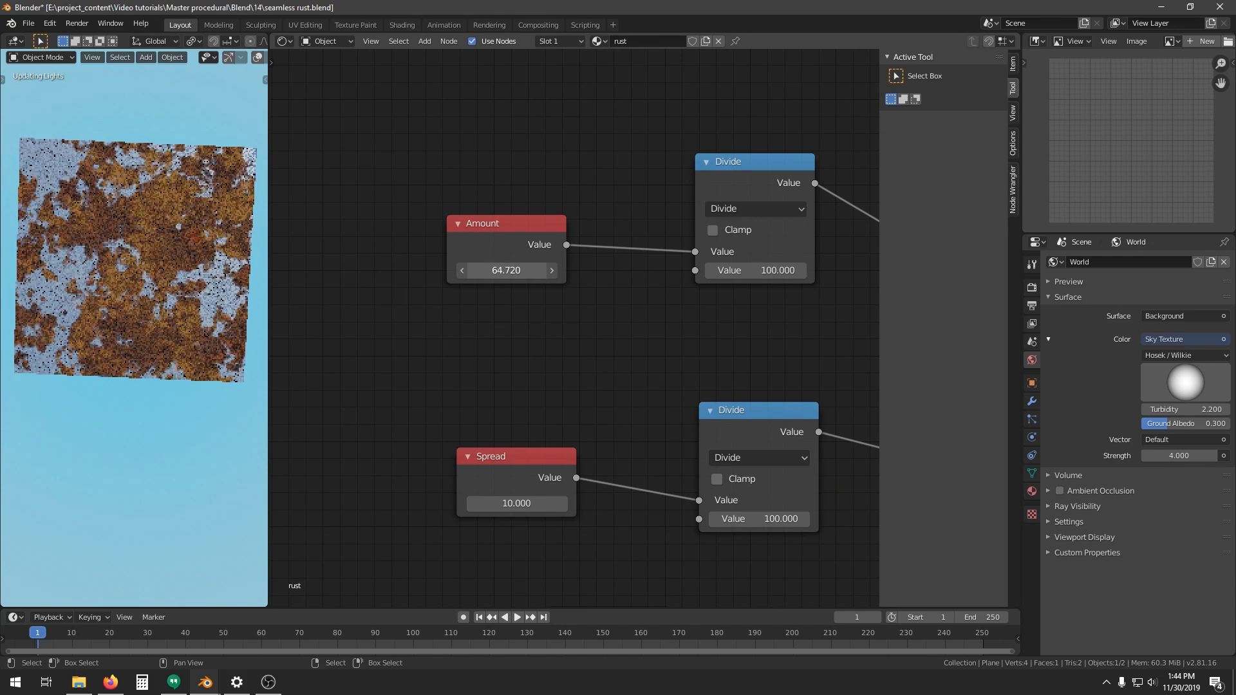
Add an Image Texture node in the empty space above the shader nodes
middle_drag(694, 528, 507, 392)
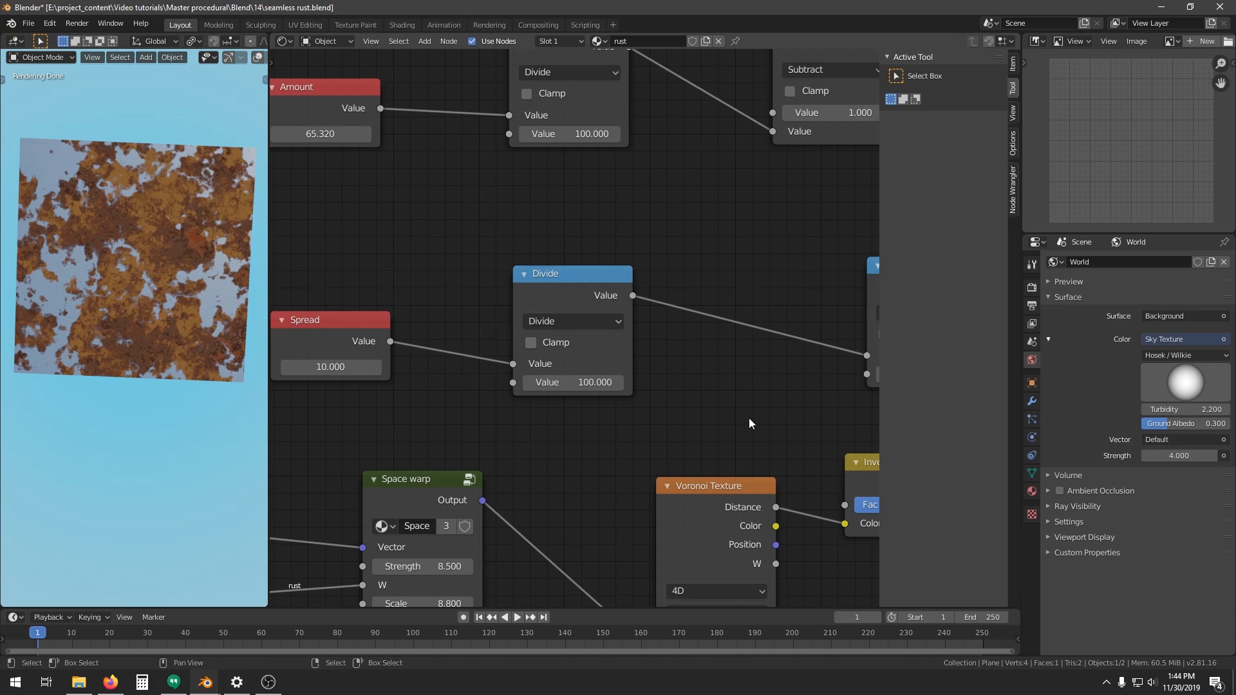
scroll(410, 361, down, 6)
middle_drag(410, 361, 561, 295)
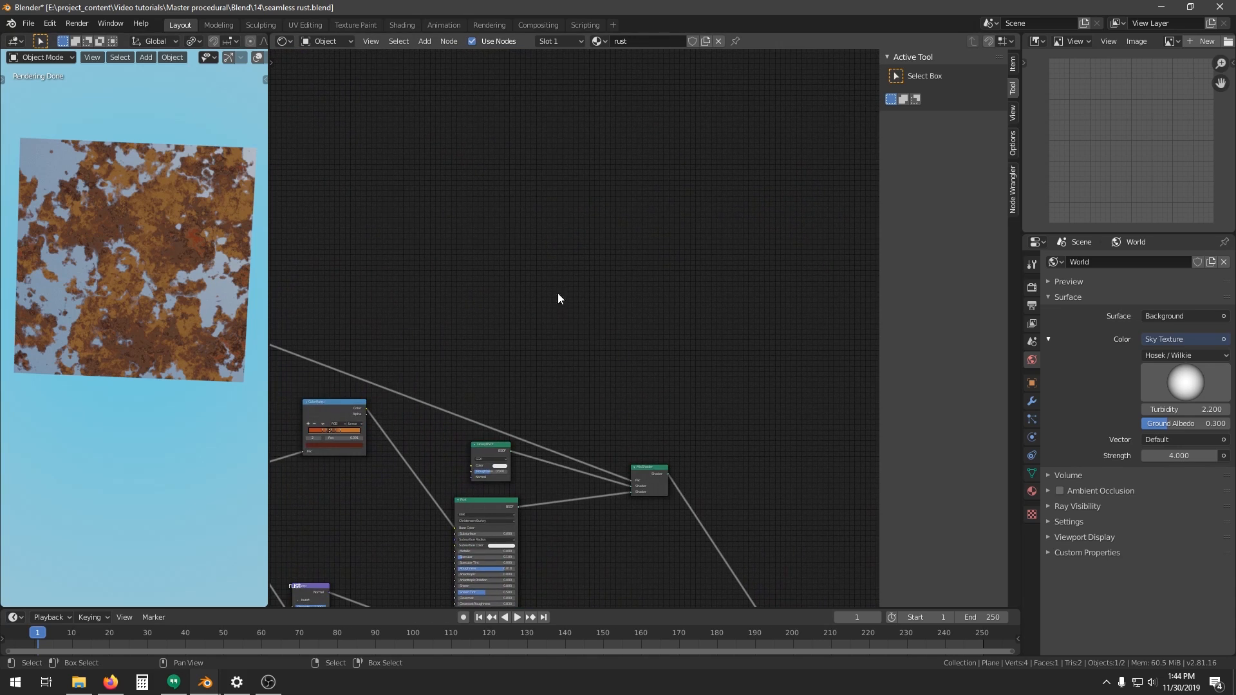
key(shift+a)
mouse_move(443, 160)
click(580, 261)
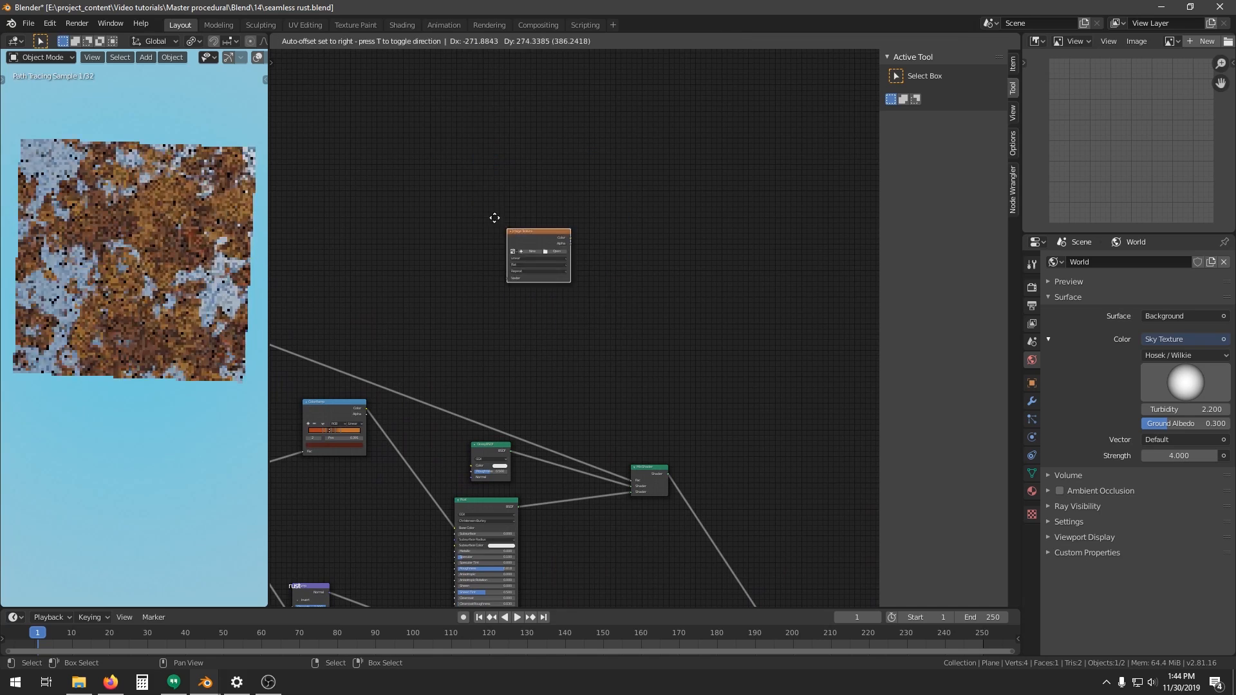
click(464, 235)
Create a new 1024 × 1024 px image named color without alpha in the Image Texture node
middle_drag(463, 235, 624, 392)
click(488, 241)
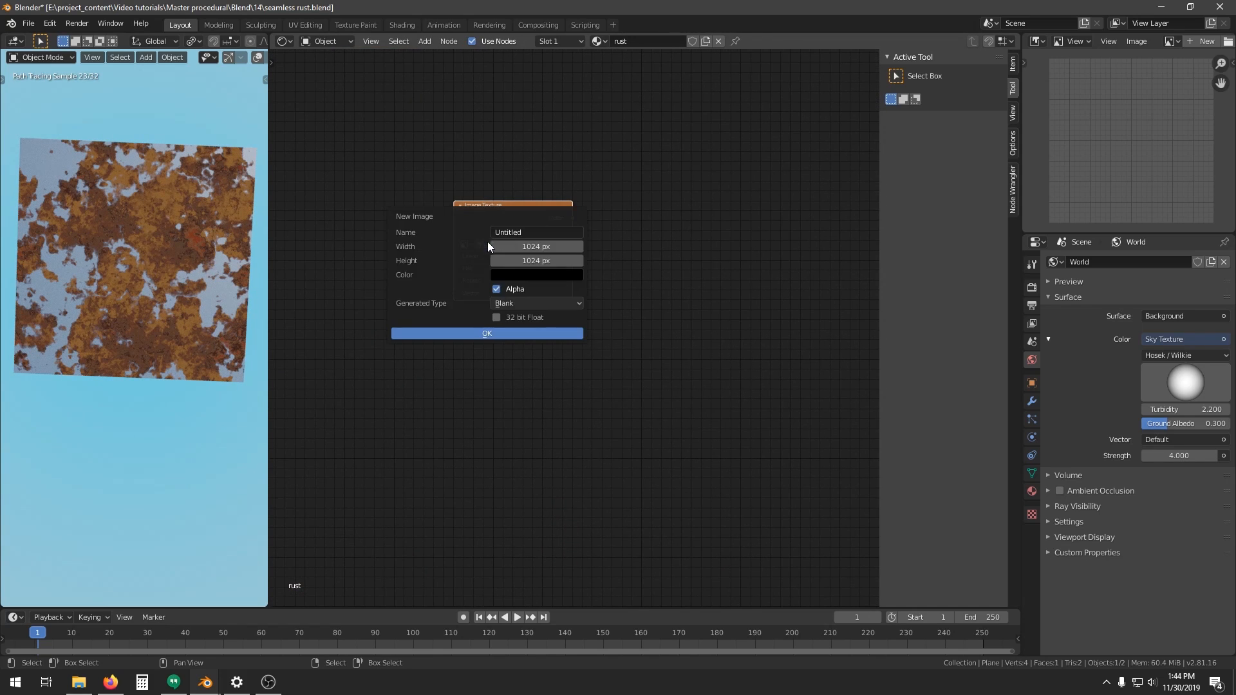
click(530, 233)
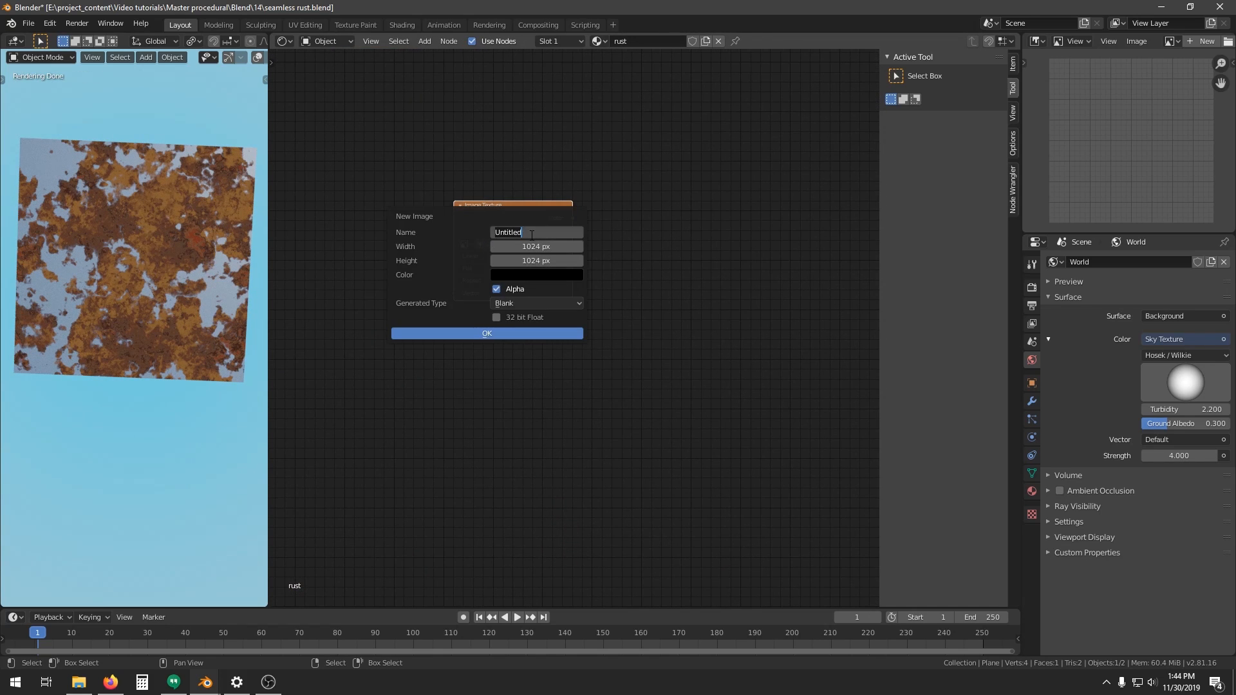
click(502, 290)
click(484, 333)
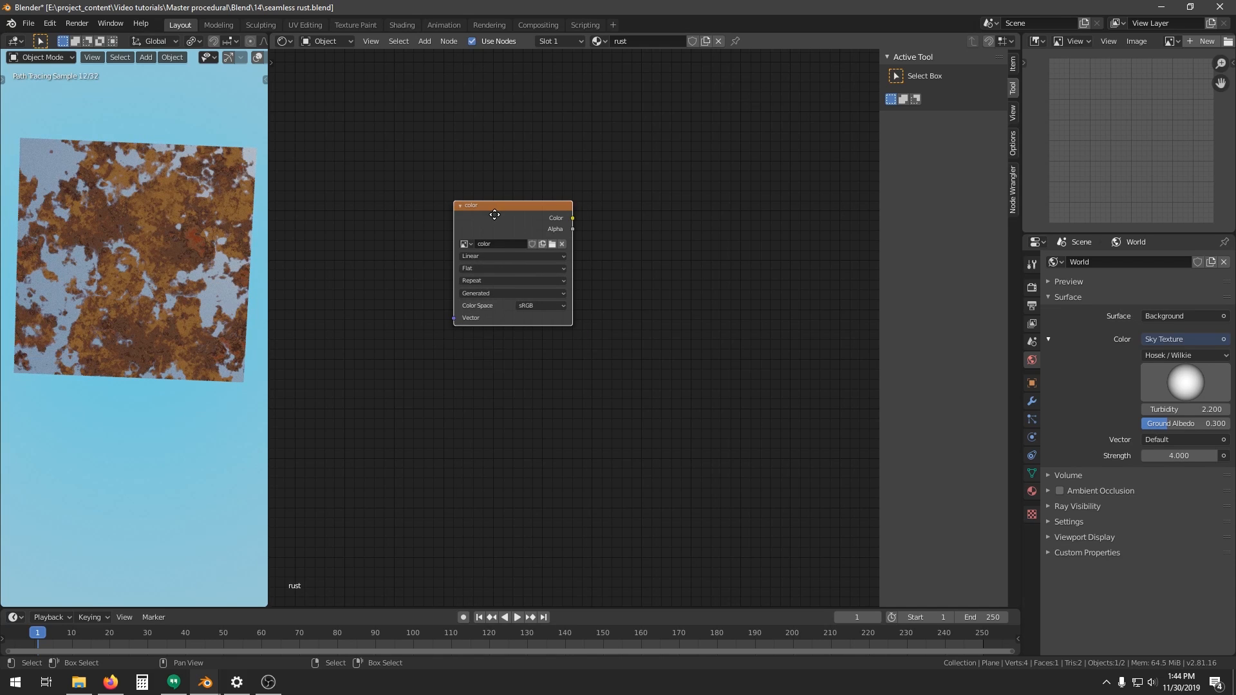
Preview the orange ColorRamp's rust colors and the RGB Curves node's rust mask on the plane
scroll(550, 355, down, 6)
middle_drag(492, 395, 557, 257)
middle_drag(599, 303, 534, 273)
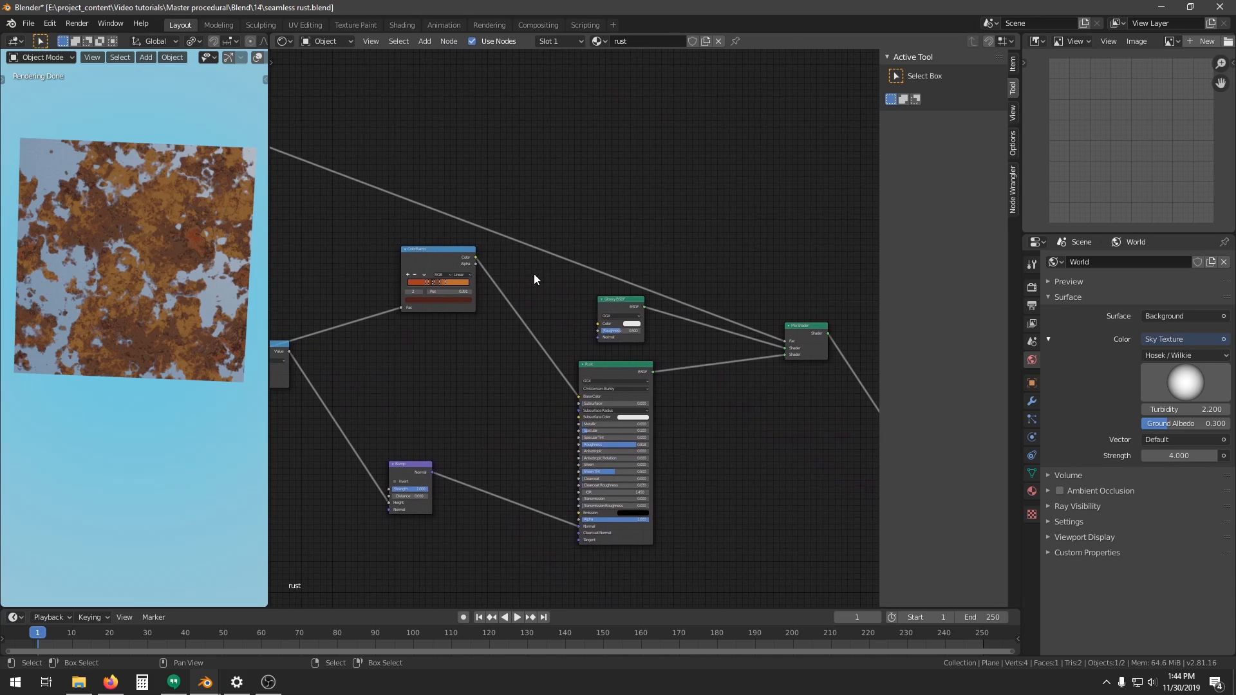
ctrl+shift+click(450, 263)
middle_drag(450, 260, 631, 318)
middle_drag(494, 235, 547, 280)
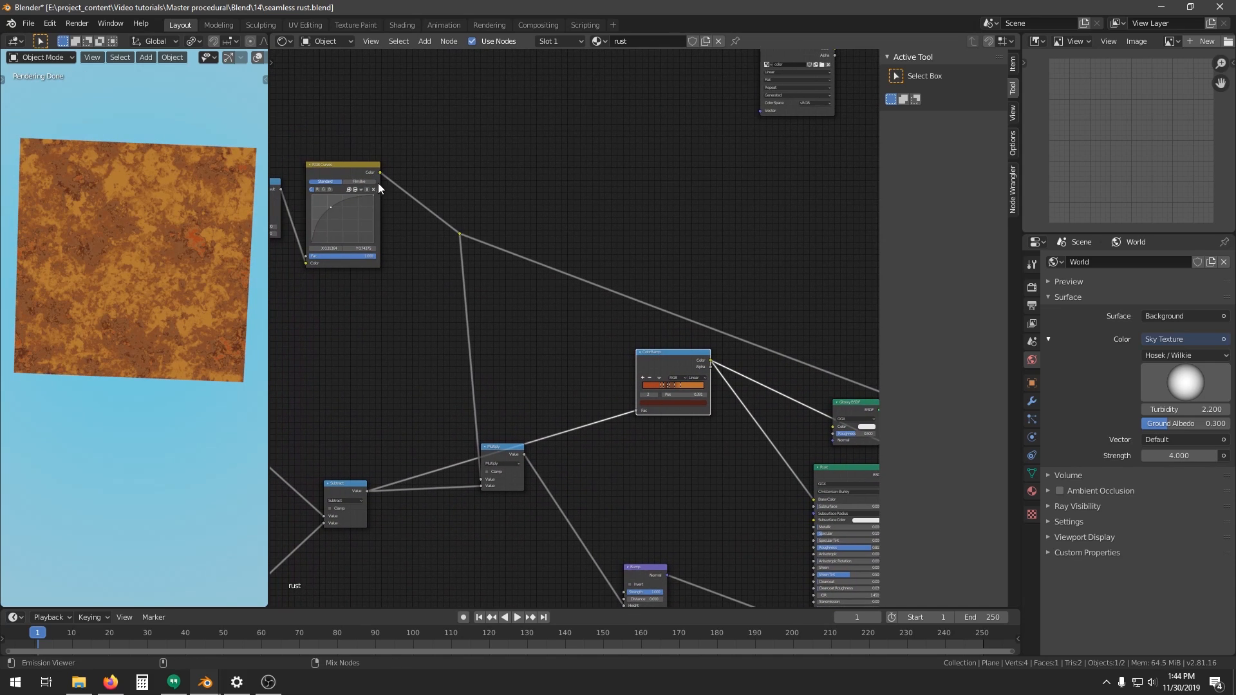
ctrl+shift+click(358, 169)
middle_drag(598, 488, 603, 329)
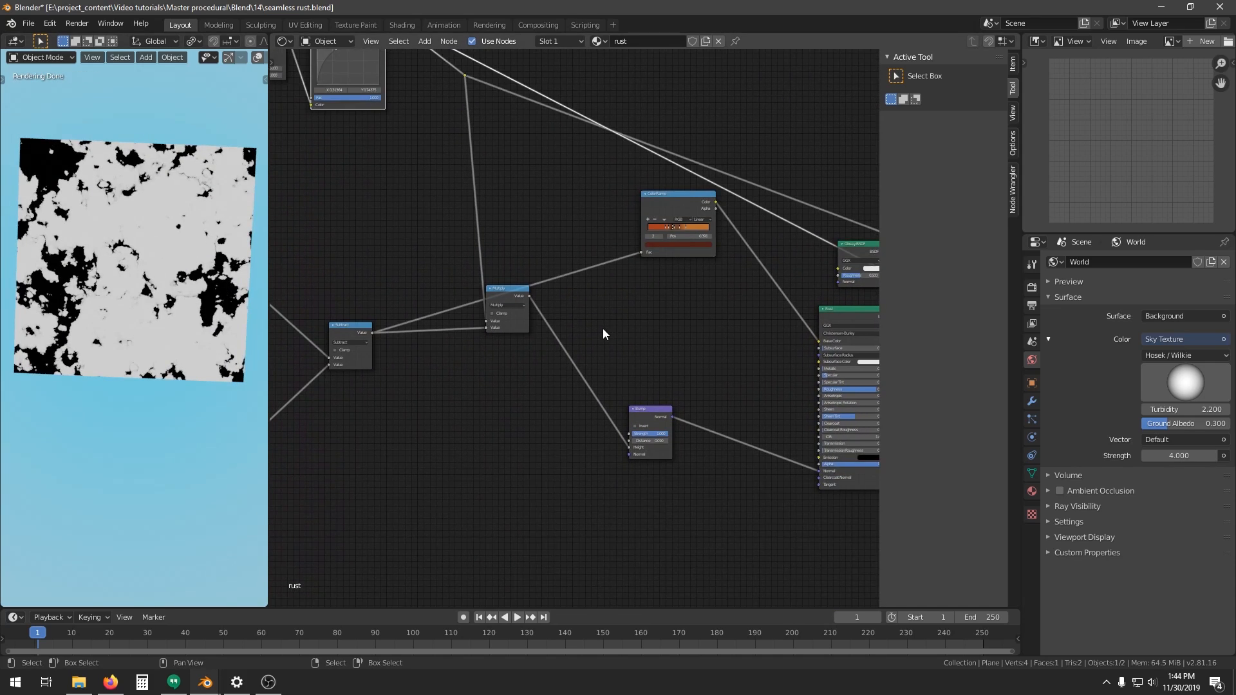
Preview the Multiply node's height output and the Bump node's normal output on the plane
scroll(572, 325, up, 1)
ctrl+shift+click(496, 299)
scroll(165, 253, up, 5)
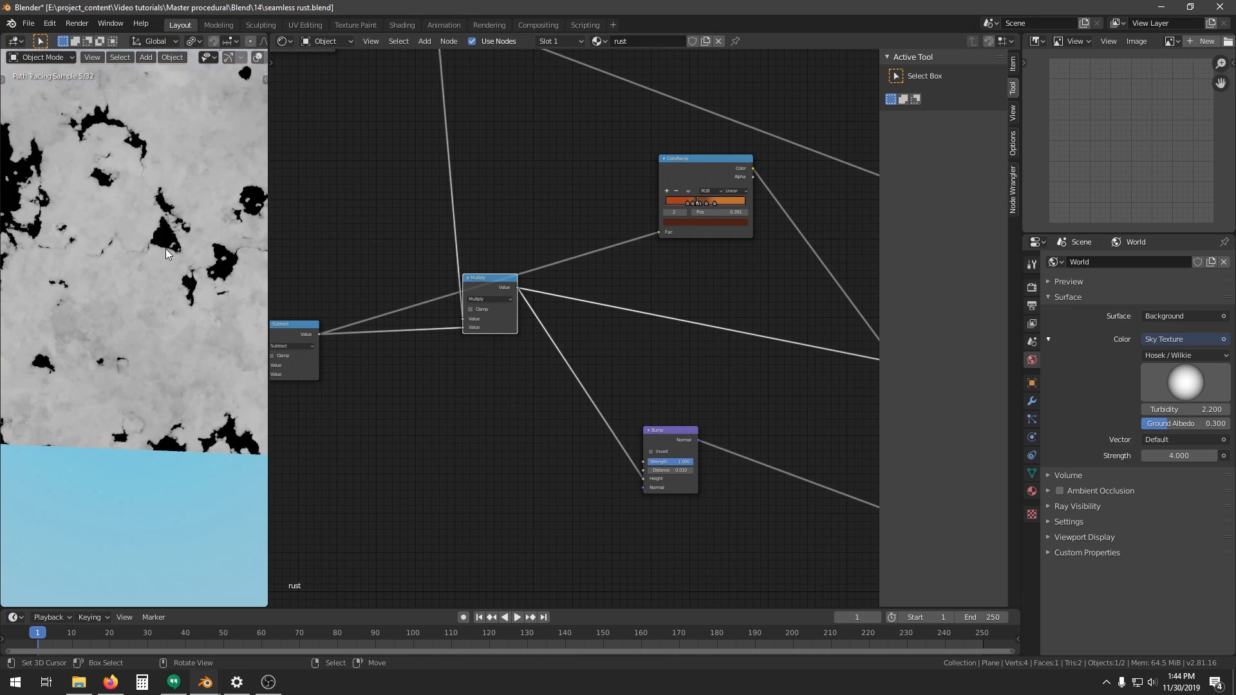
scroll(180, 328, down, 4)
middle_drag(801, 443, 691, 397)
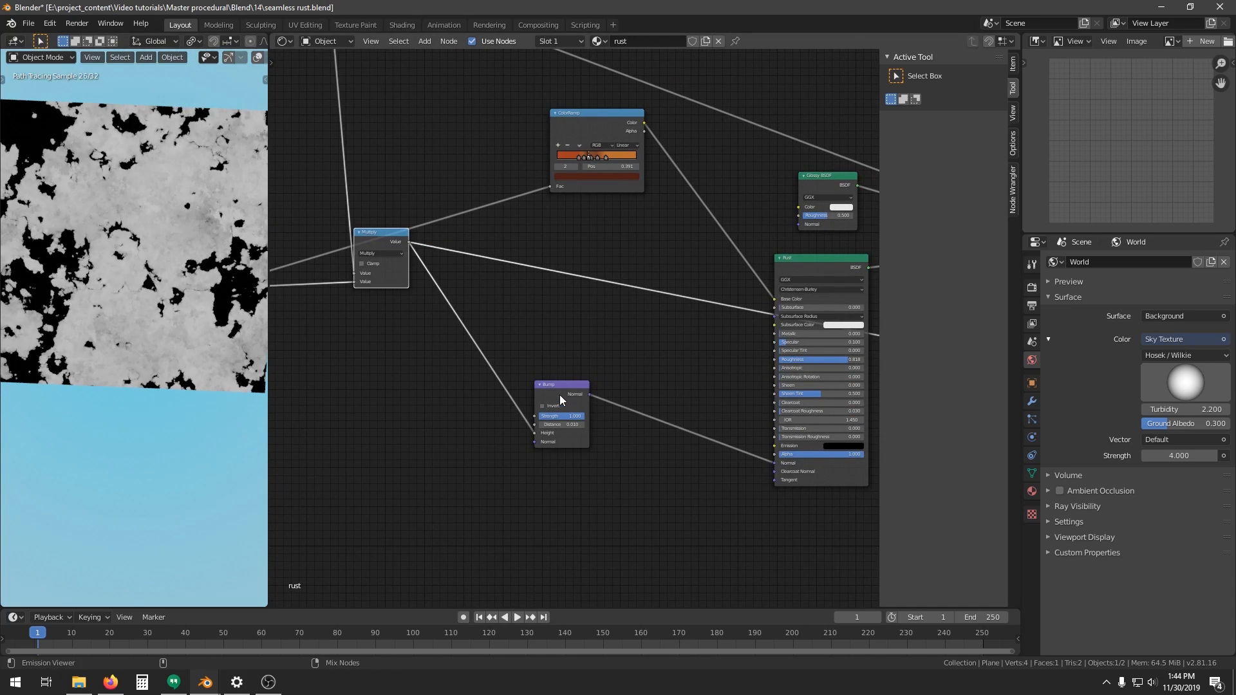
ctrl+shift+click(558, 395)
Try duplicating the color Image Texture node and placing the copy beside the original
middle_drag(760, 126, 570, 287)
scroll(570, 288, down, 7)
middle_drag(597, 241, 596, 423)
scroll(620, 339, up, 5)
middle_drag(620, 338, 596, 412)
drag(513, 265, 444, 233)
key(shift+d)
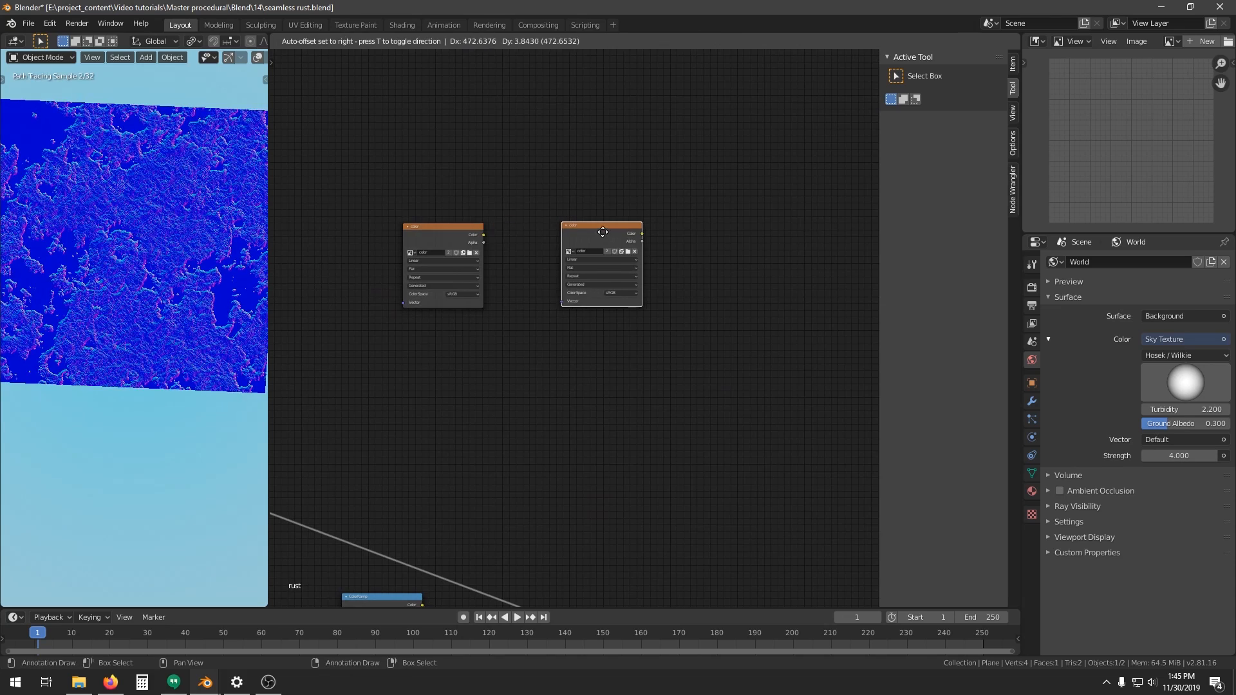
click(602, 232)
middle_drag(625, 262, 576, 287)
scroll(576, 287, up, 2)
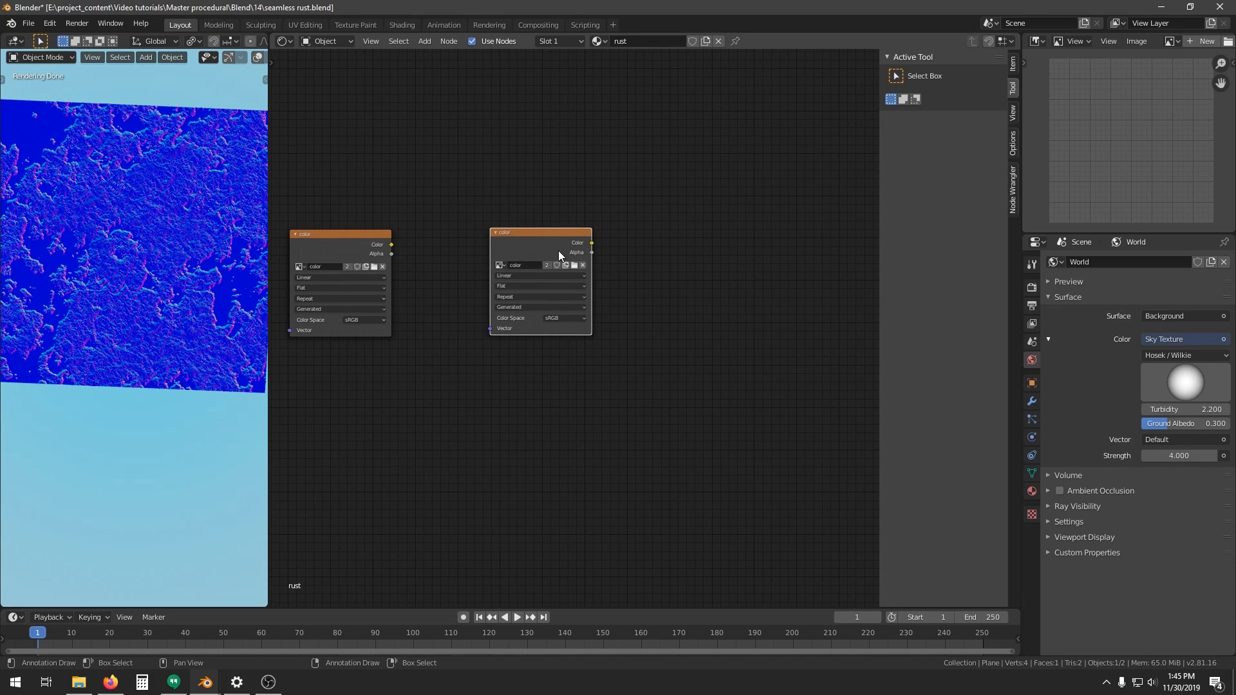
key(ctrl+z)
key(ctrl+z)
Add an Image Texture node with a new 1024 px image named Mask and set its color space to Non-Color
key(shift+a)
mouse_move(573, 263)
click(652, 359)
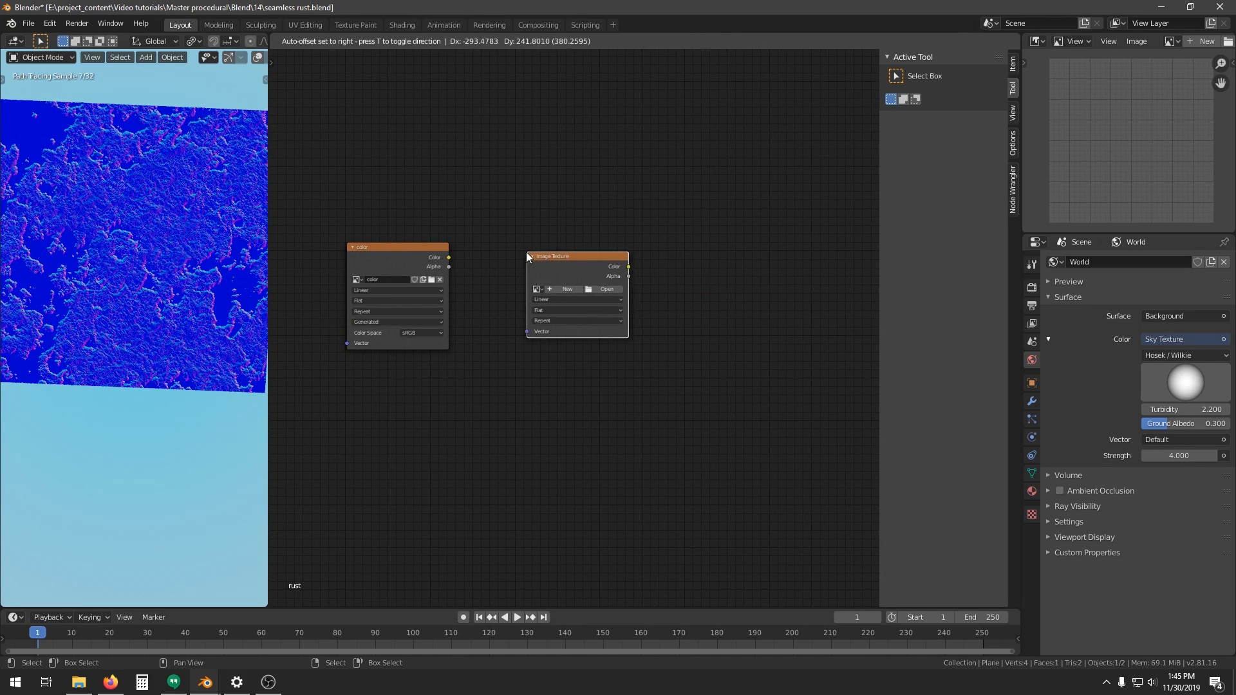
click(527, 252)
scroll(595, 334, up, 1)
click(560, 280)
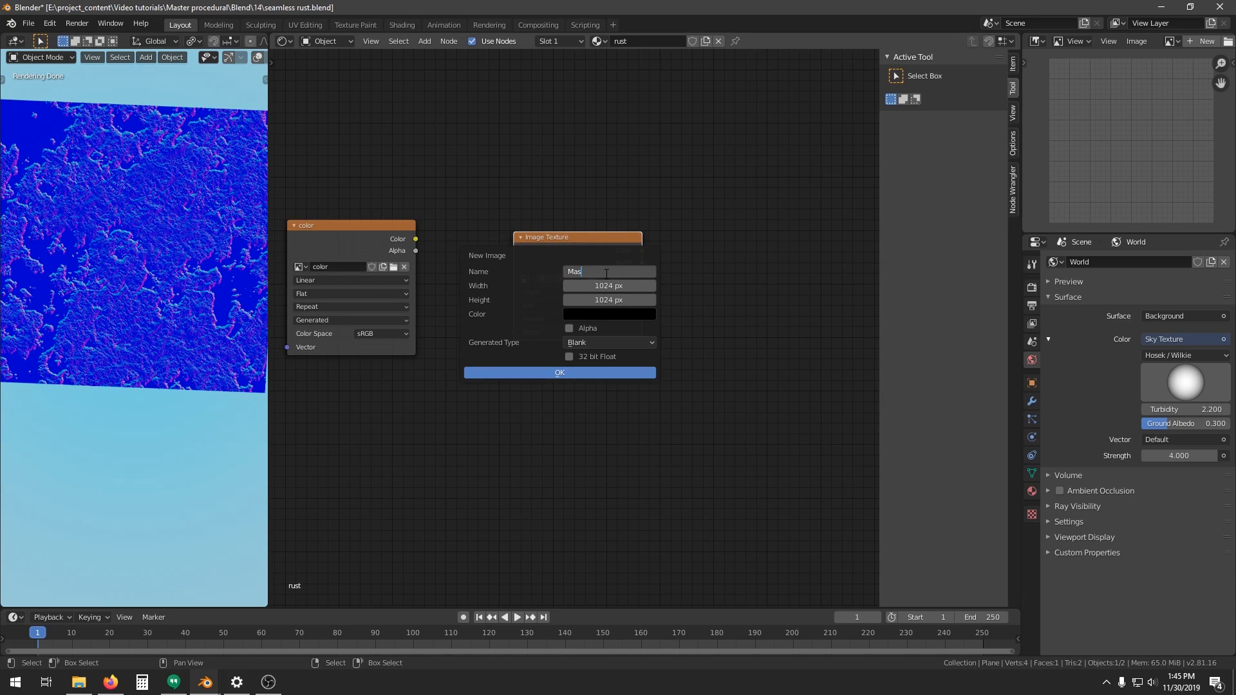
click(546, 372)
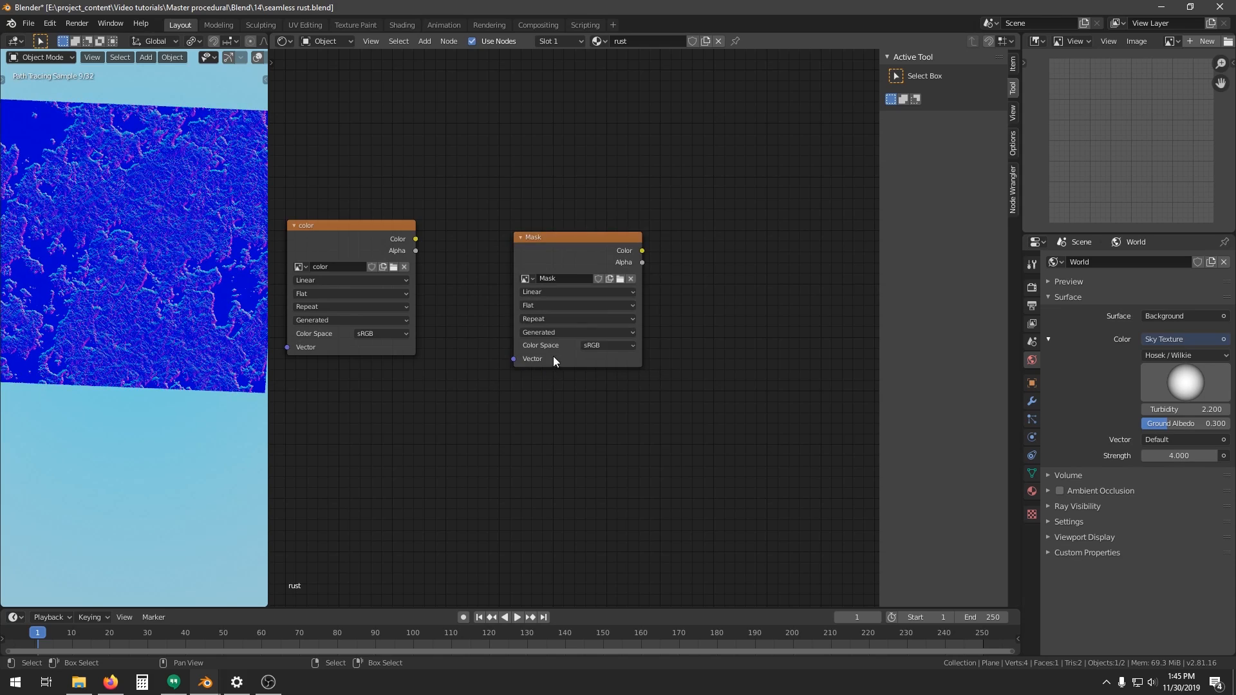
click(591, 345)
click(591, 393)
Add two empty Image Texture nodes side by side, next to the Mask node
ctrl+scroll(561, 269, right, 3)
scroll(570, 278, up, 2)
key(shift+a)
click(622, 277)
click(607, 220)
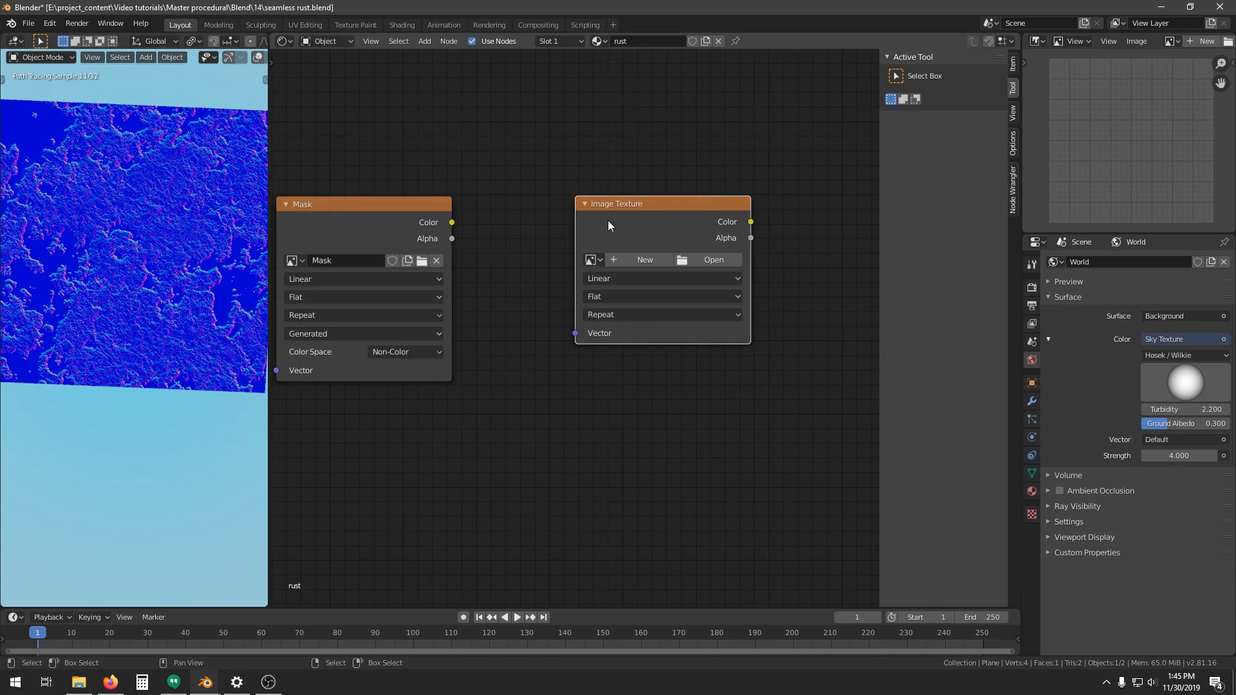
scroll(628, 244, down, 2)
ctrl+scroll(584, 256, right, 2)
key(shift+d)
click(632, 261)
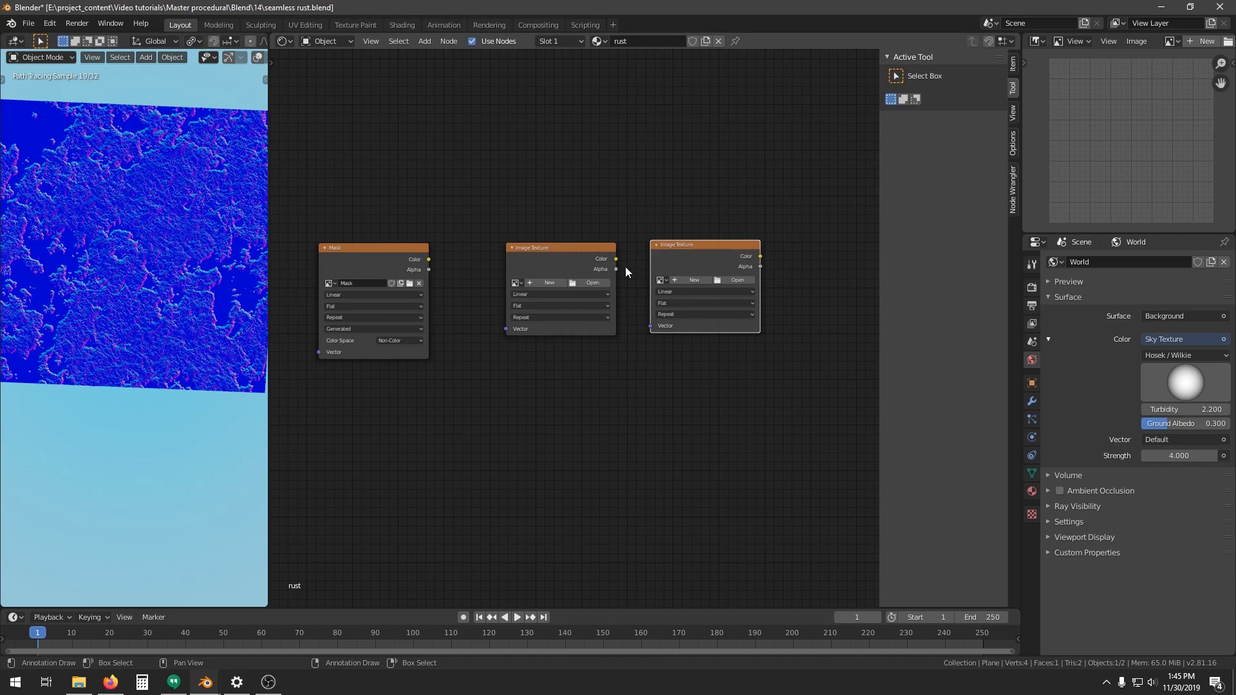
Create a new 1024 px image named Height in the first empty Image Texture node, with Non-Color color space
scroll(497, 334, up, 4)
click(560, 304)
click(591, 298)
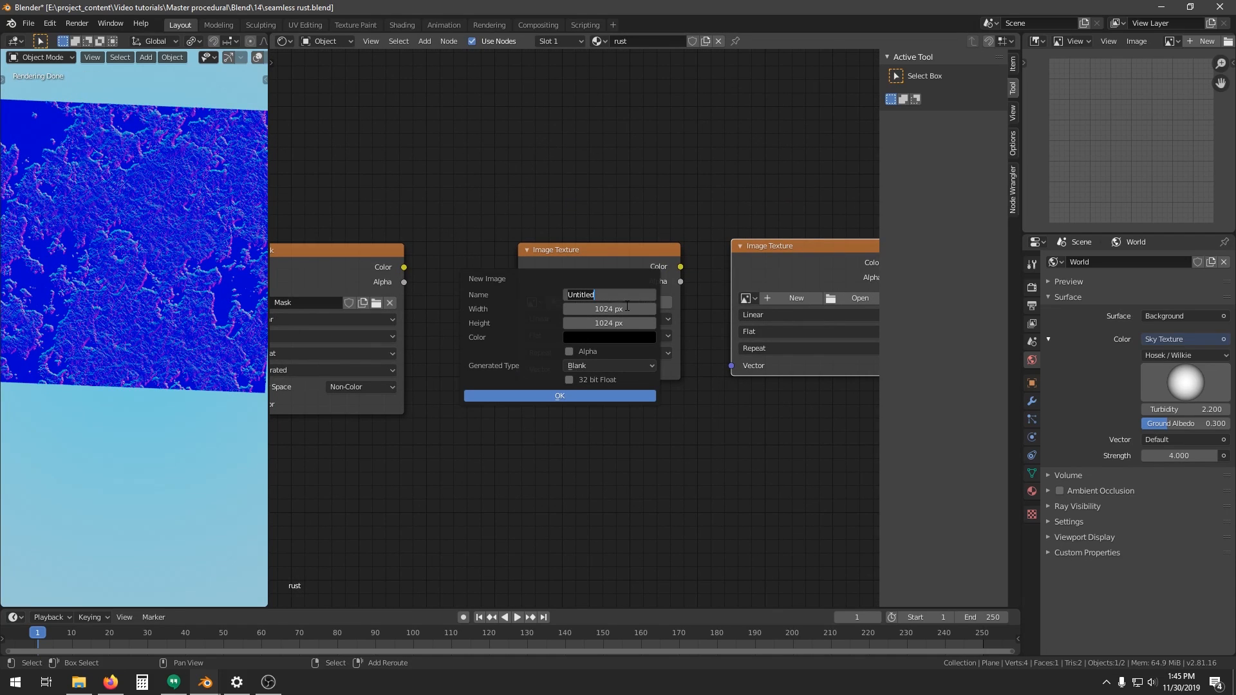
text(Bum)
key(Return)
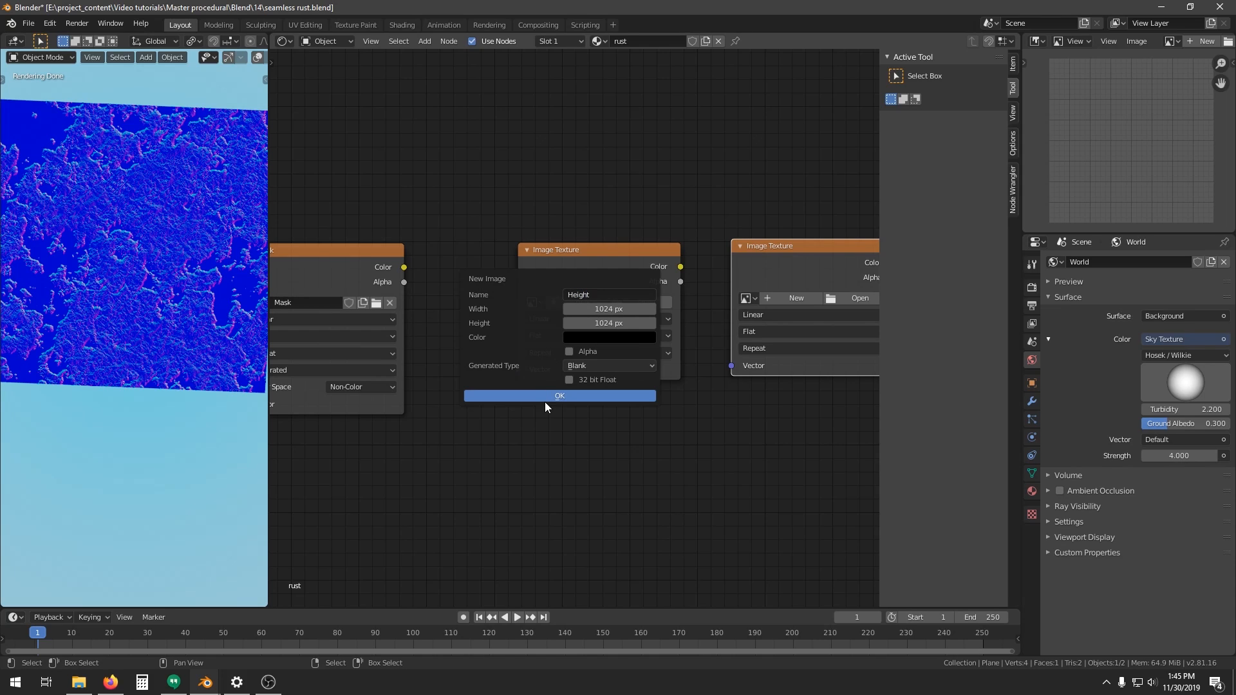
click(545, 396)
click(618, 387)
click(622, 447)
Create a new 1024 px image named Normal in the remaining empty Image Texture node, with Non-Color color space
middle_drag(801, 307, 451, 292)
click(447, 284)
click(484, 268)
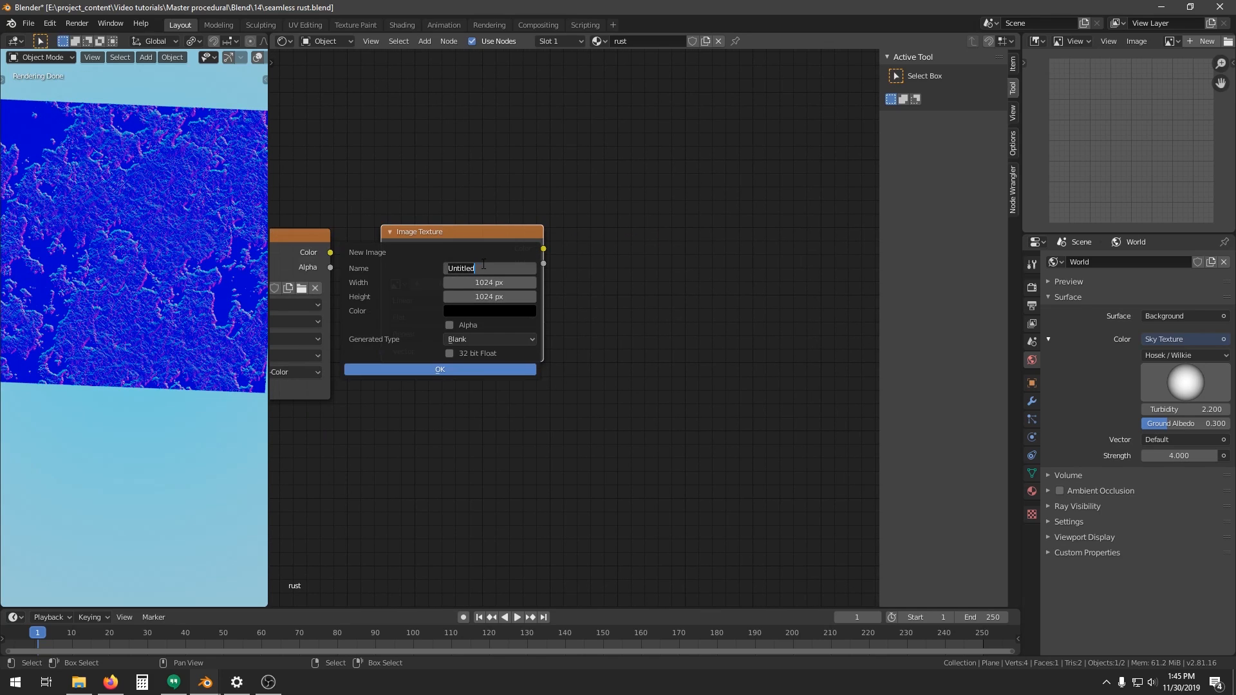
text(Normal)
key(Return)
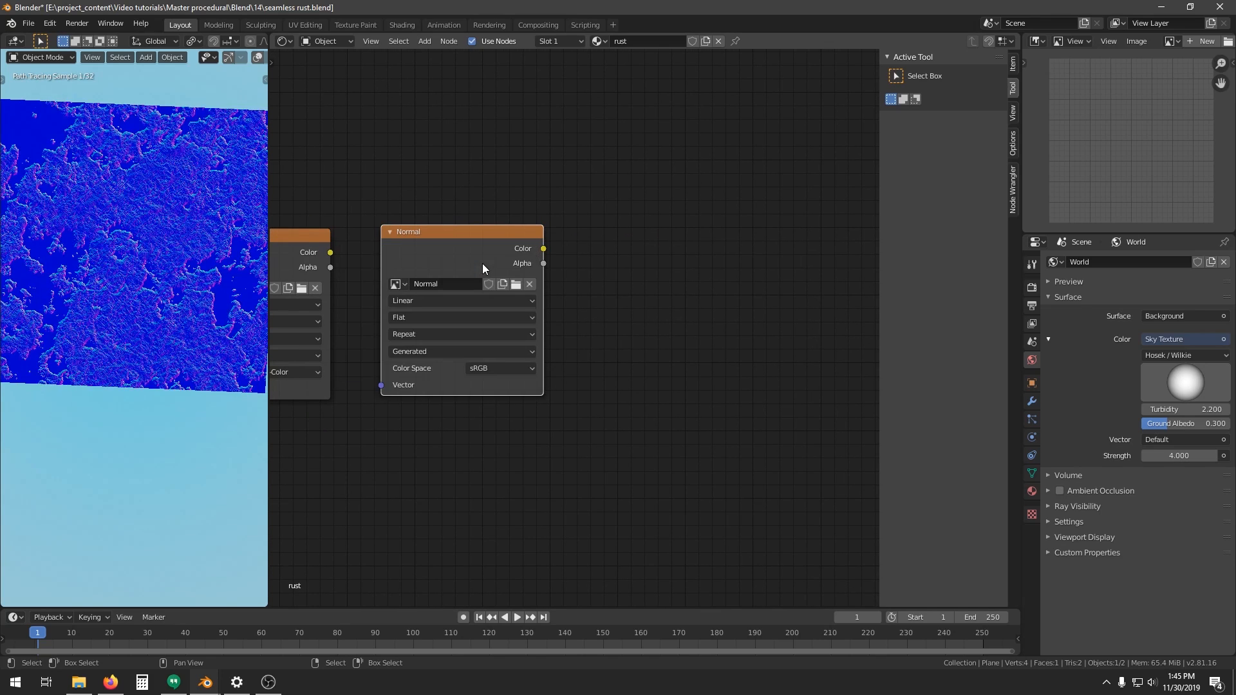
click(496, 366)
click(492, 423)
Make the color Image Texture node the only selected, active node in the rust material
scroll(489, 361, down, 5)
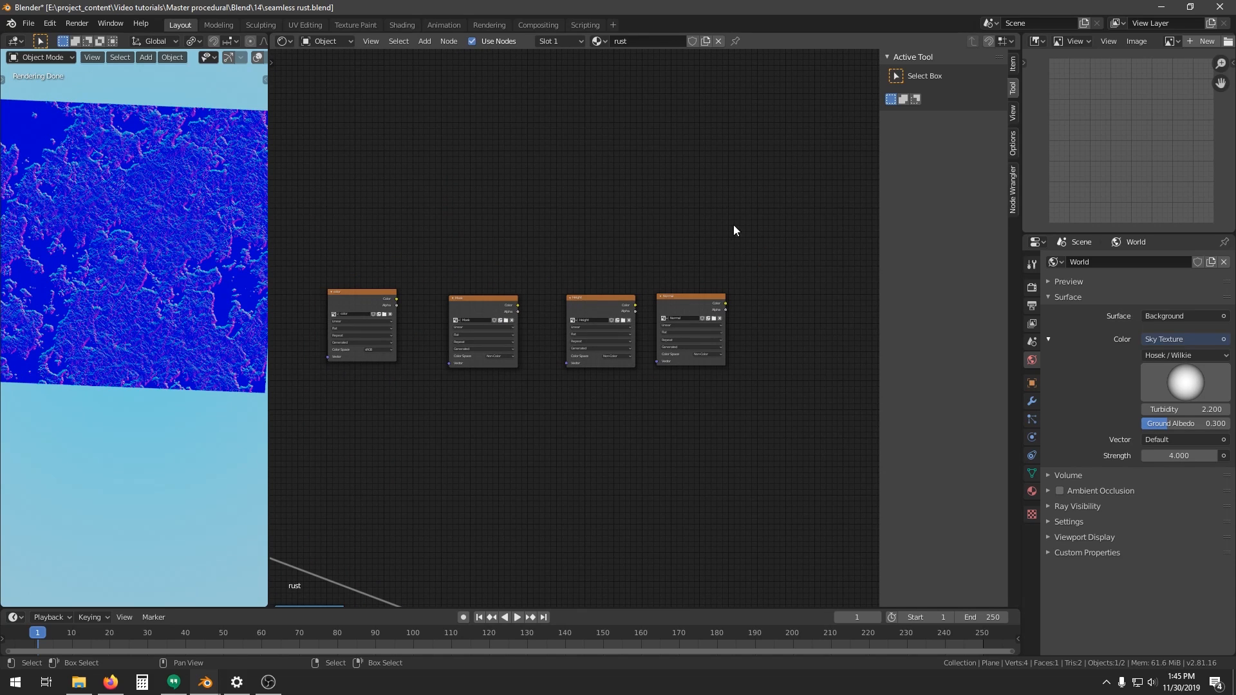
drag(733, 226, 295, 456)
click(363, 307)
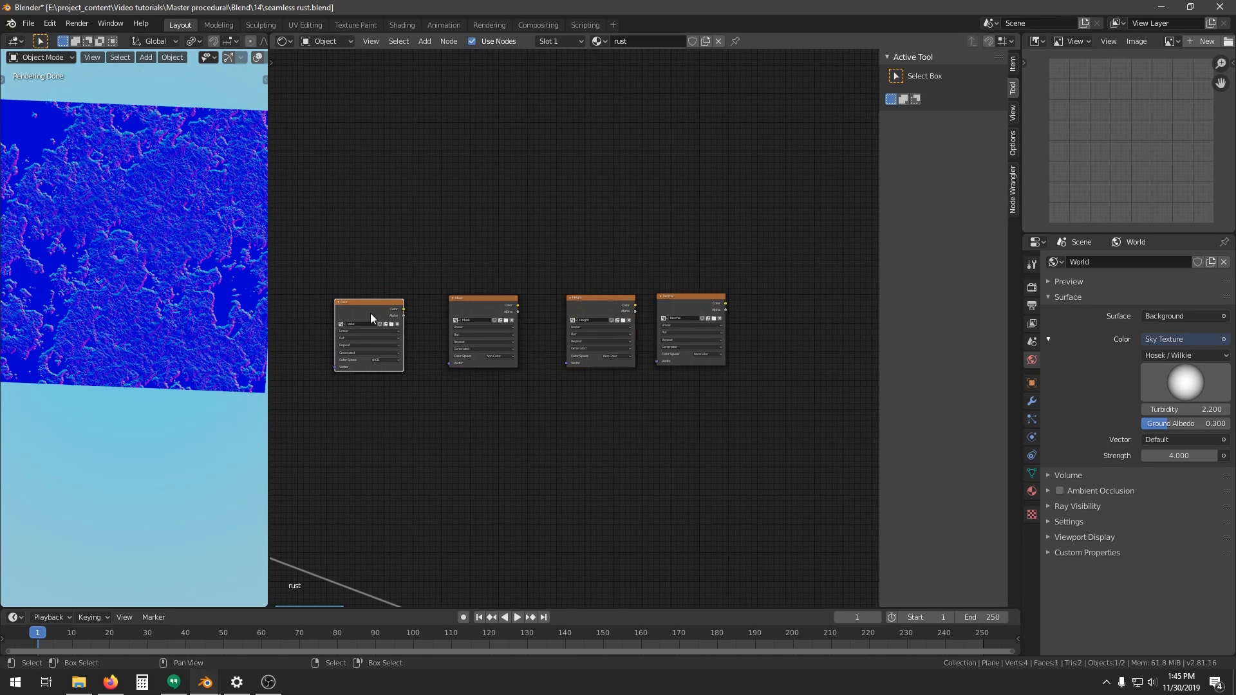
key(Home)
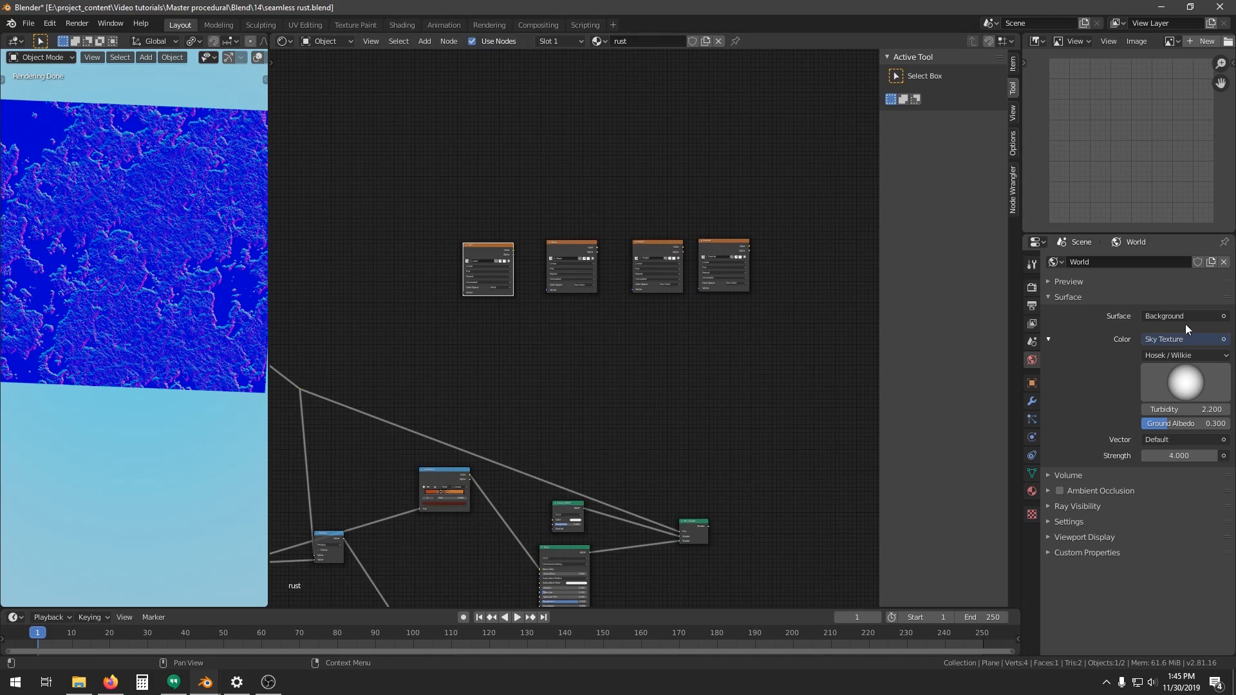
Set the Cycles render samples to 4
click(1032, 287)
click(1146, 261)
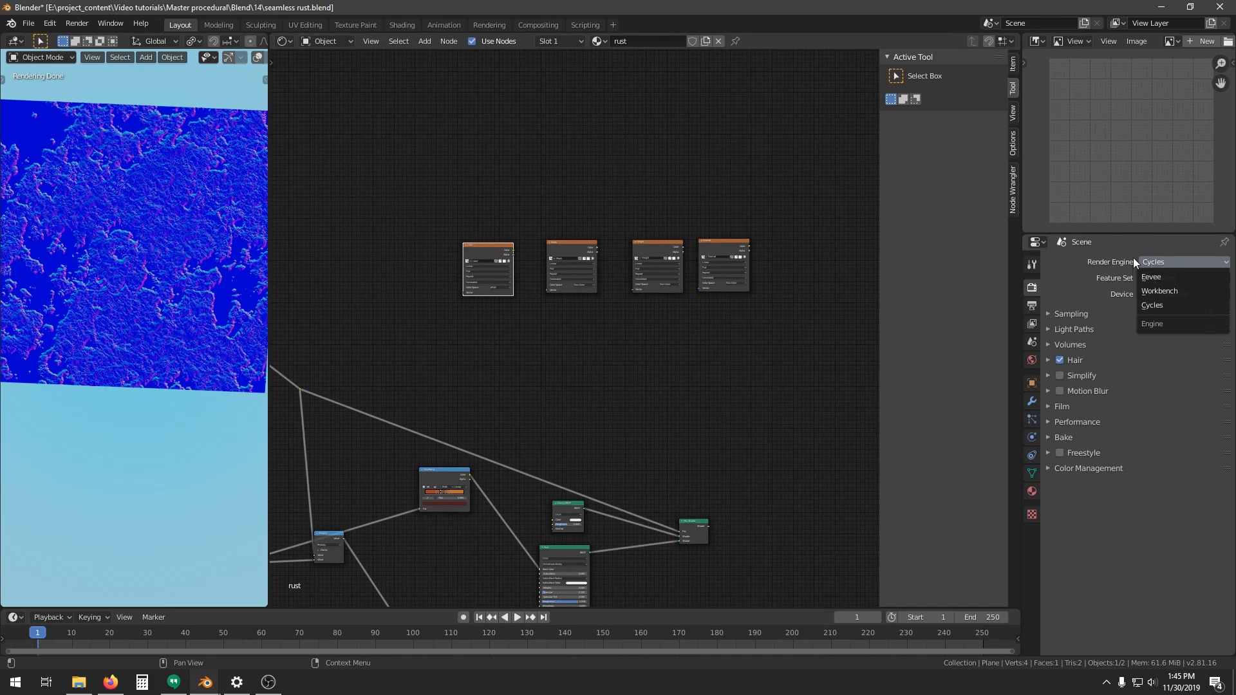
click(1063, 314)
double_click(1178, 348)
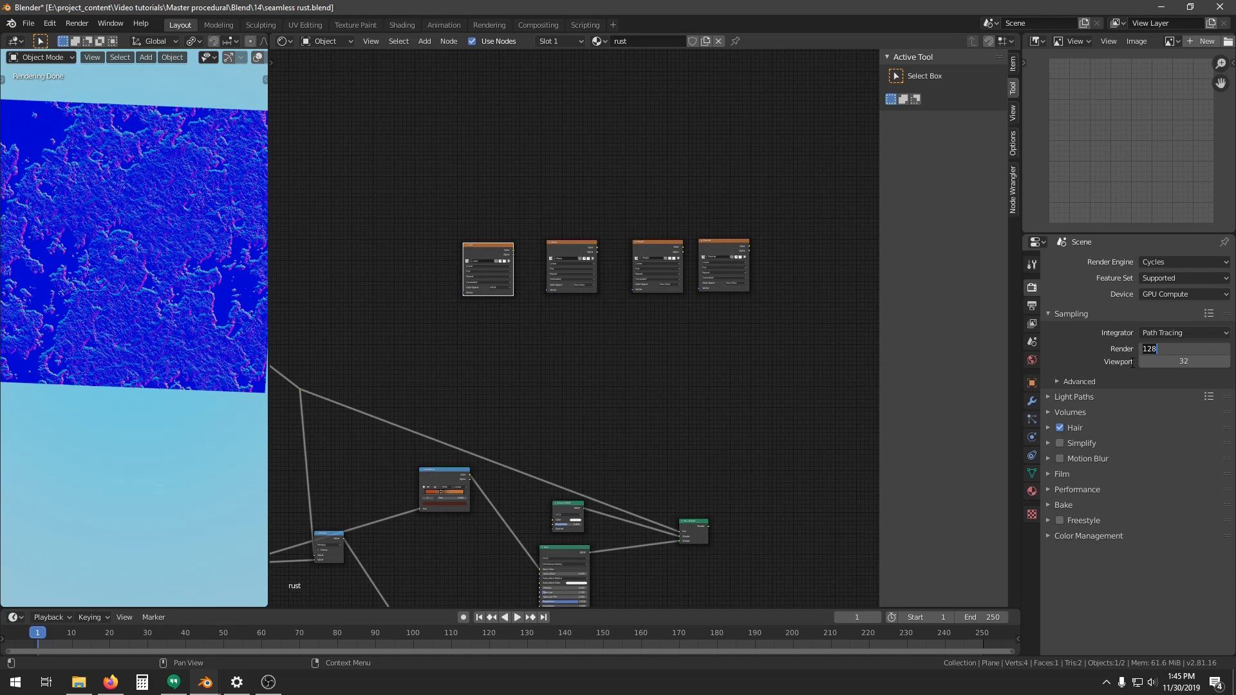
text(4)
key(Return)
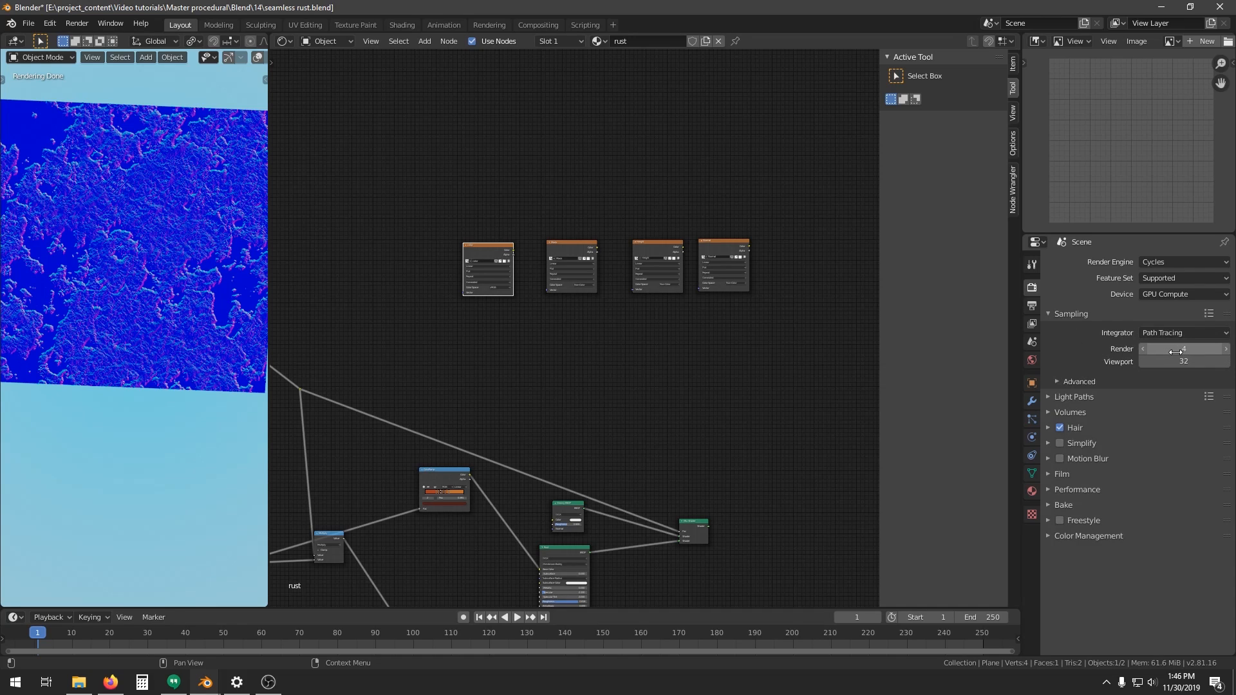
Set the bake type to Emit in the render bake settings
click(1066, 501)
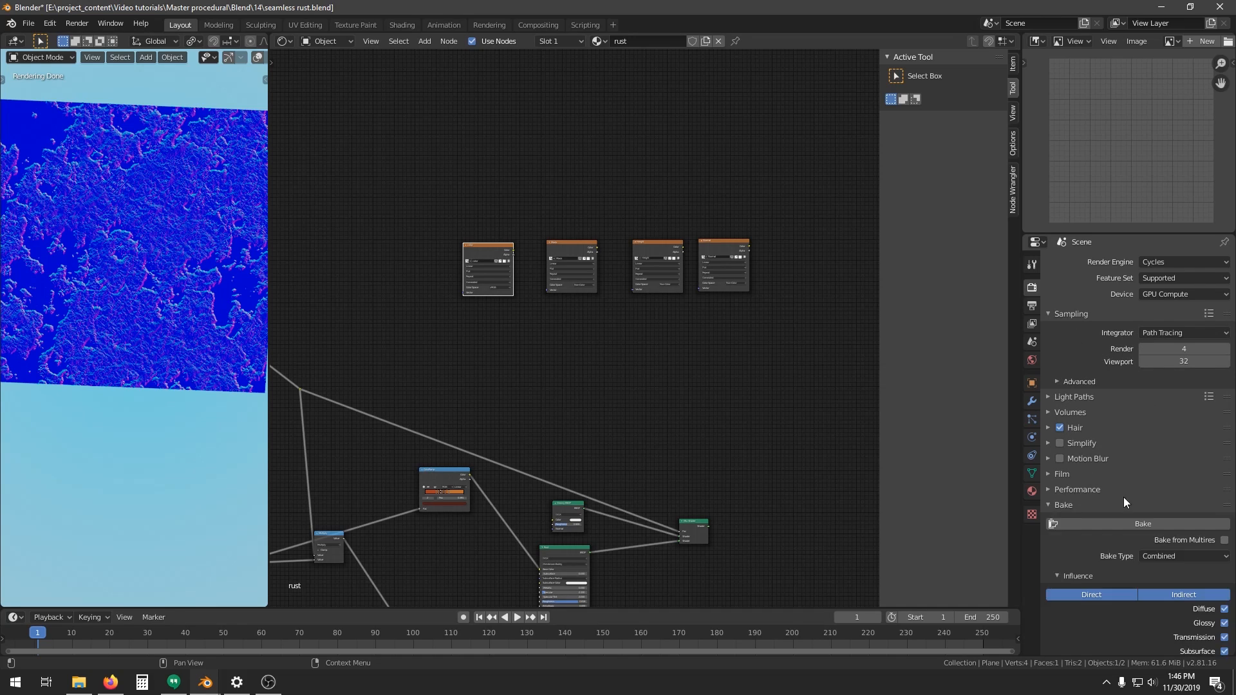
scroll(1122, 497, down, 2)
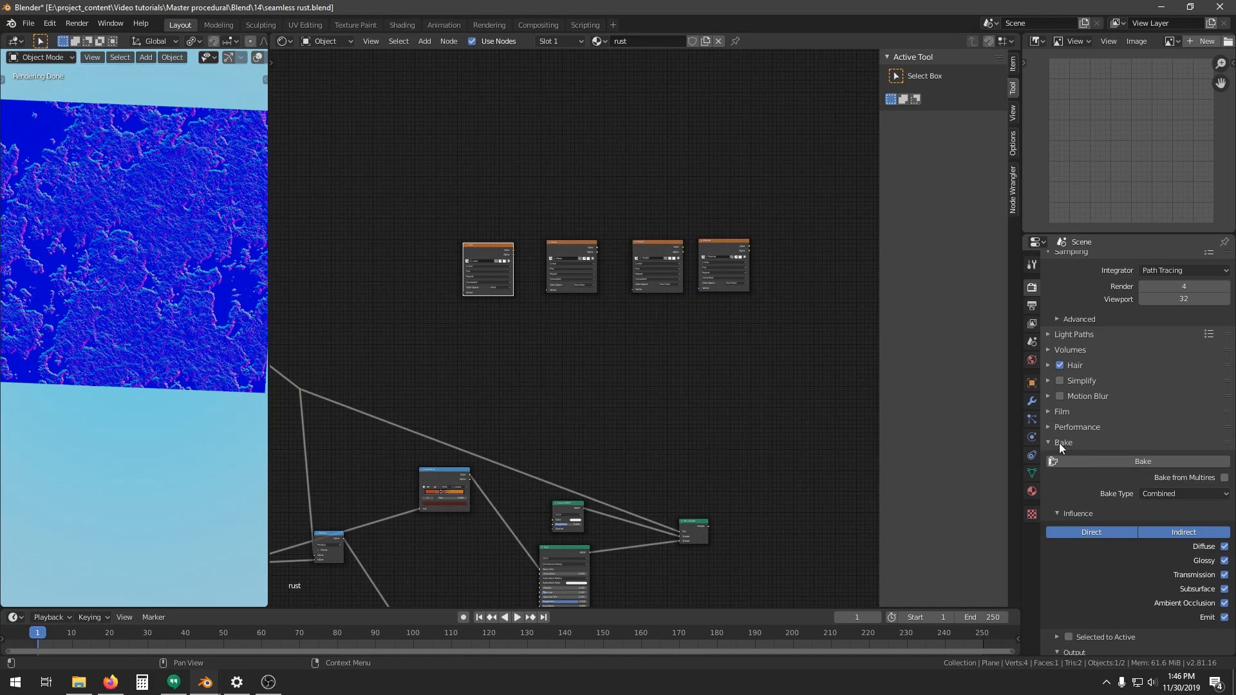
click(1158, 493)
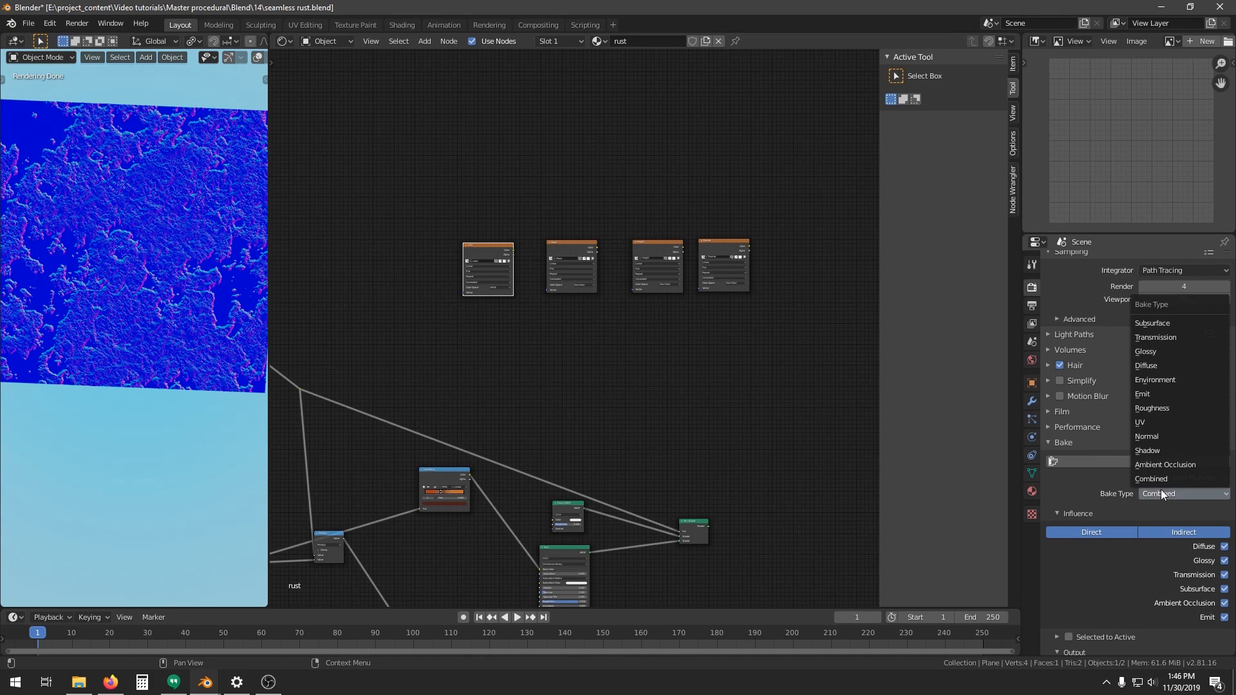
click(1153, 394)
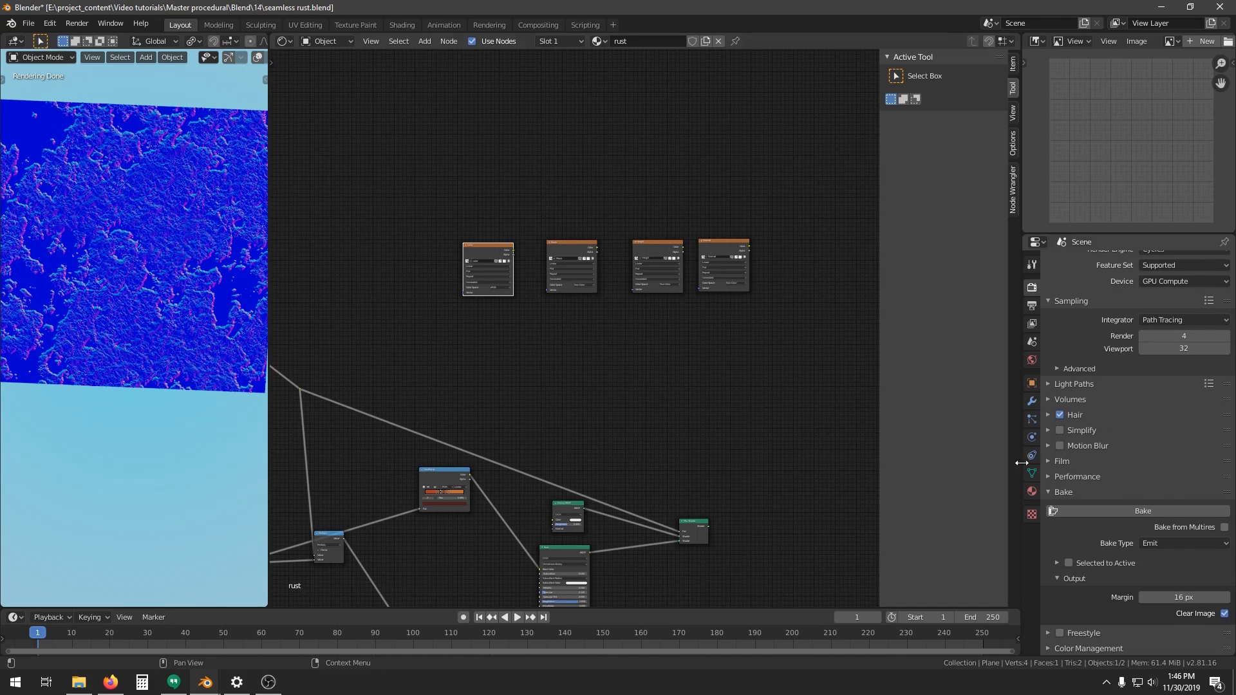
Preview the rust ColorRamp's color output on the plane through an emission viewer
middle_drag(710, 533, 658, 468)
scroll(470, 447, up, 2)
middle_drag(470, 447, 533, 460)
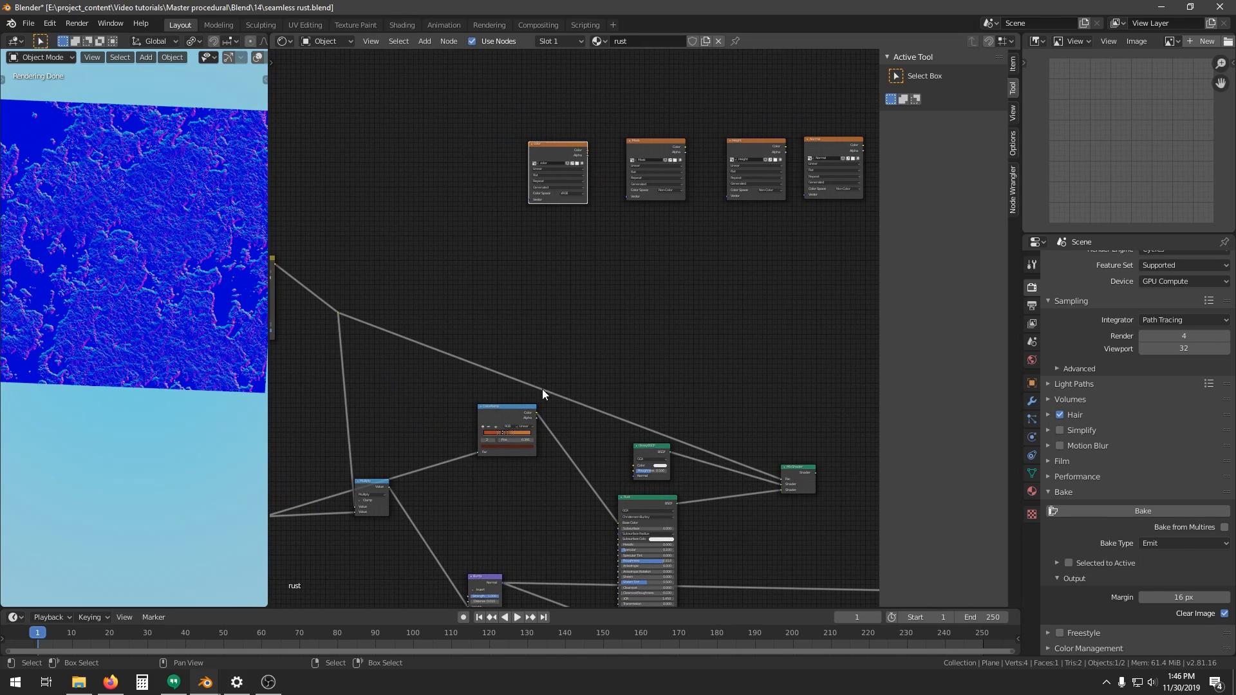
middle_drag(467, 403, 545, 363)
ctrl+shift+click(586, 384)
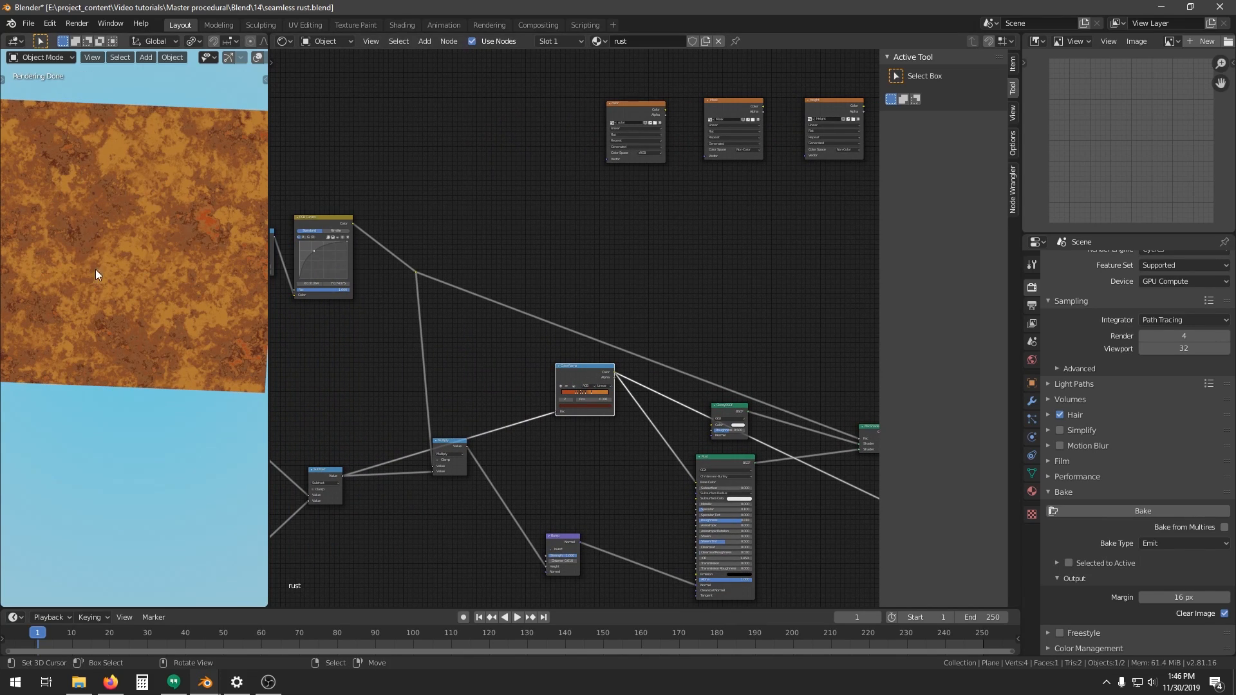
Activate the color Image Texture node and bake the previewed rust color into its image
middle_drag(676, 388, 436, 279)
middle_drag(585, 338, 693, 545)
click(503, 195)
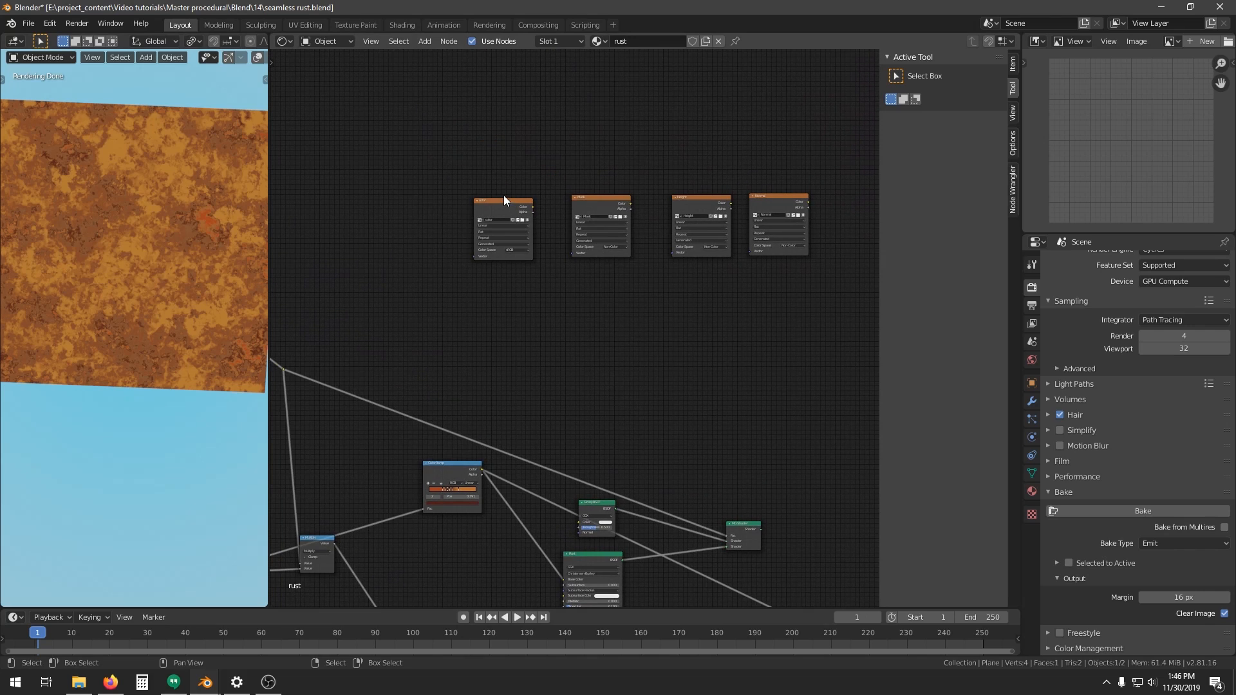
click(502, 258)
scroll(501, 216, up, 5)
middle_drag(501, 216, 473, 154)
scroll(470, 282, down, 4)
middle_drag(472, 285, 571, 295)
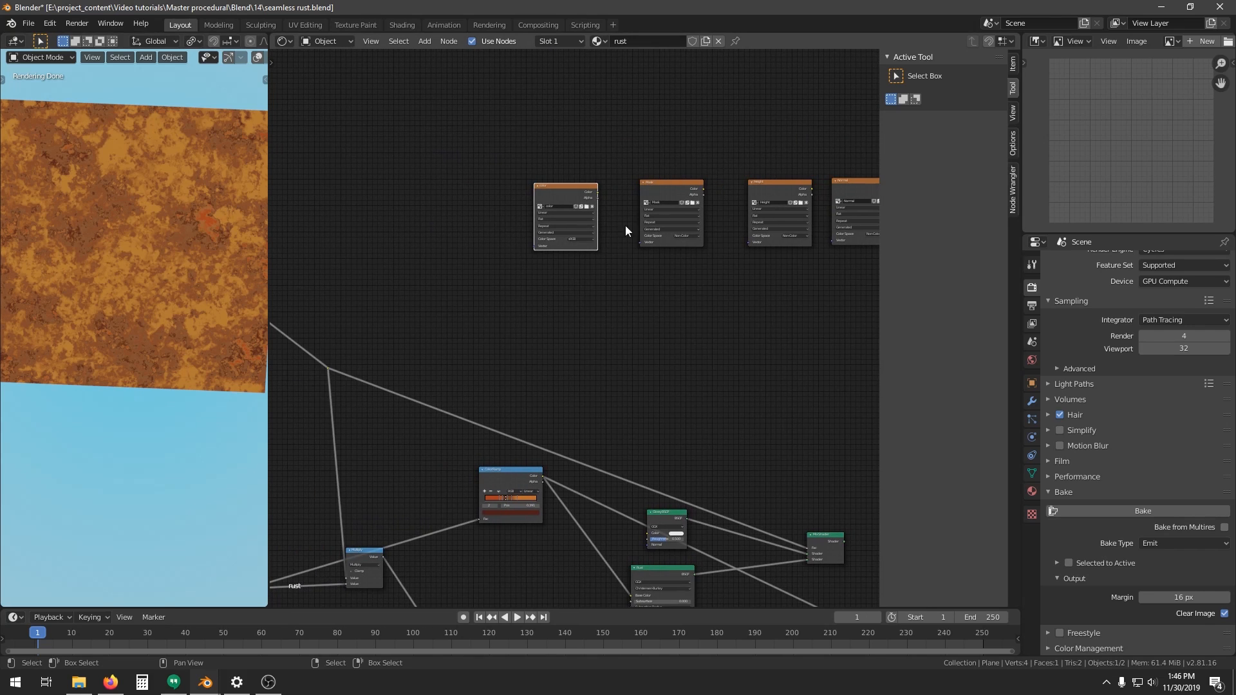
middle_drag(685, 234, 621, 239)
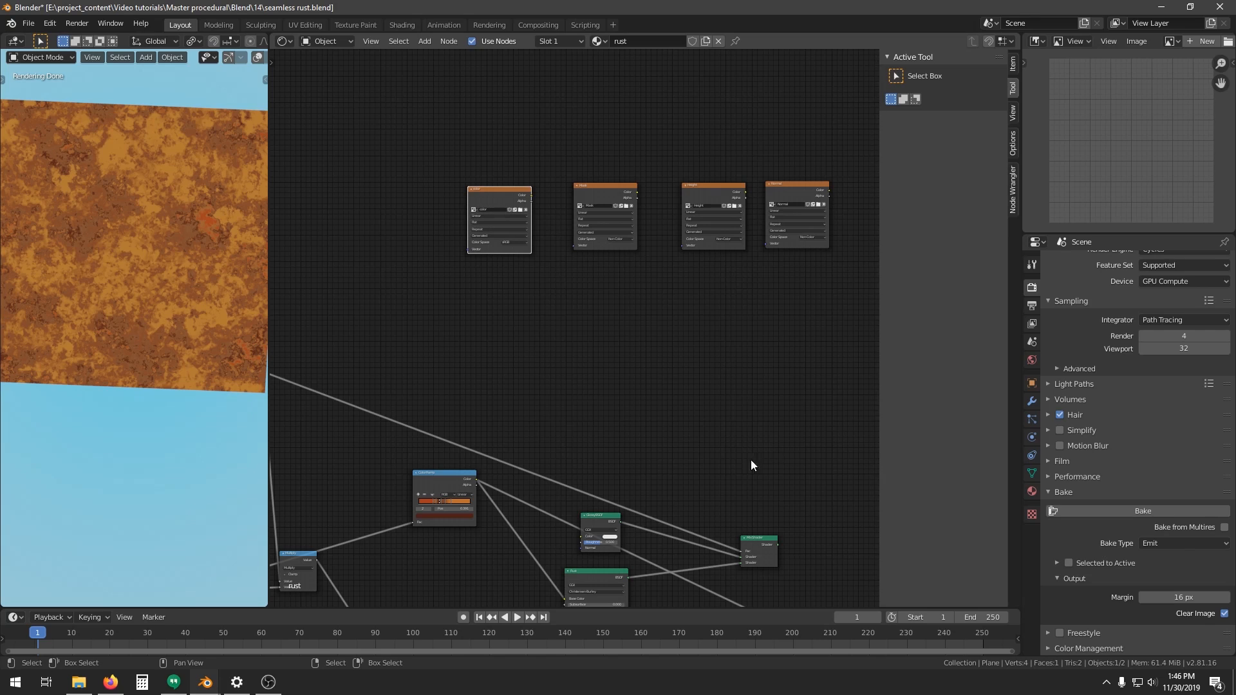
click(1157, 511)
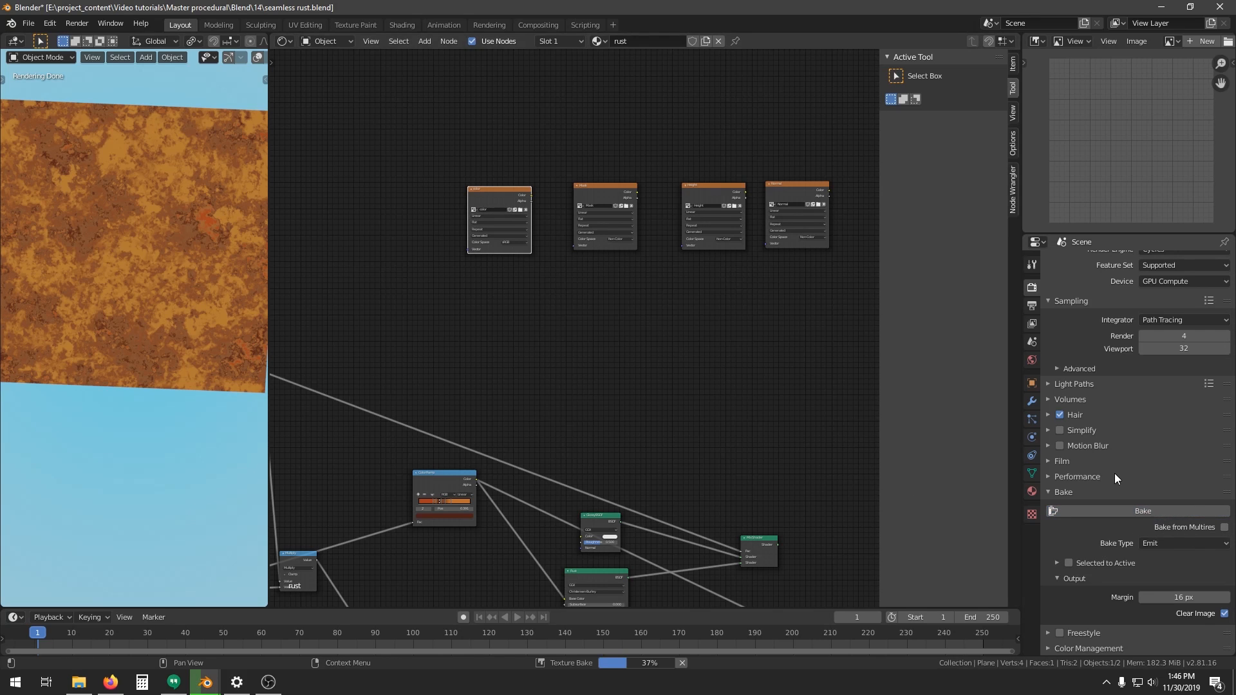
middle_drag(1150, 141, 1143, 151)
scroll(1141, 153, down, 5)
scroll(1139, 153, up, 3)
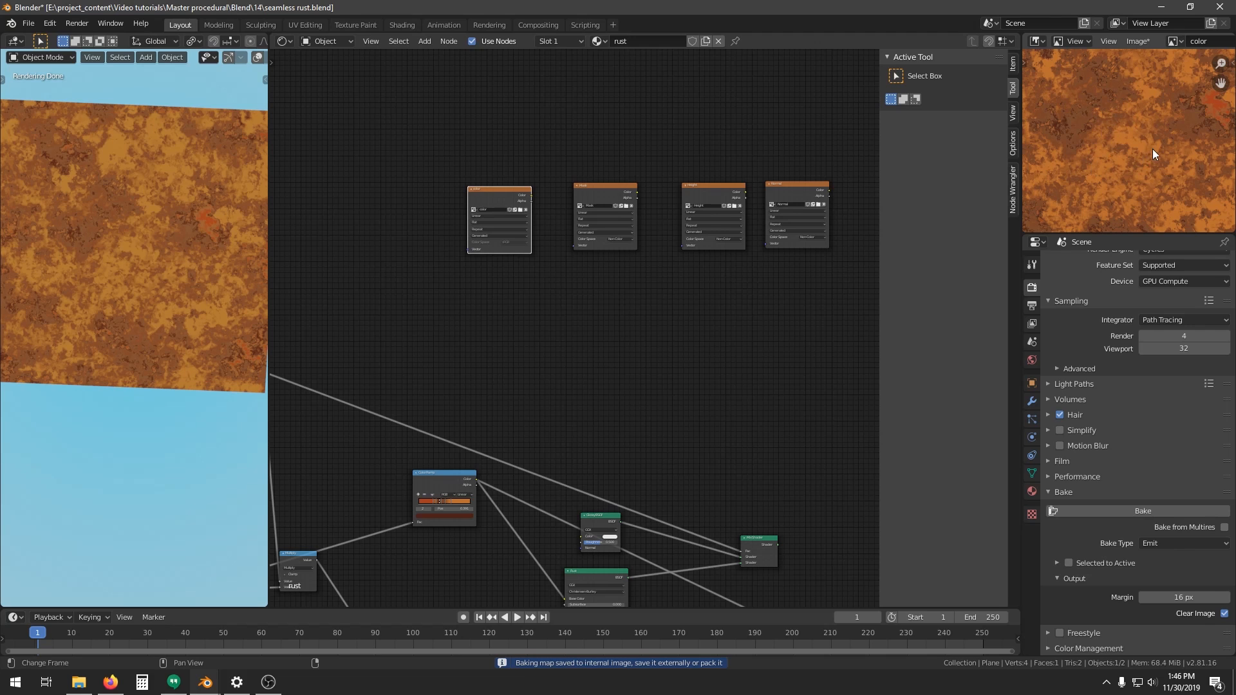
scroll(563, 273, up, 2)
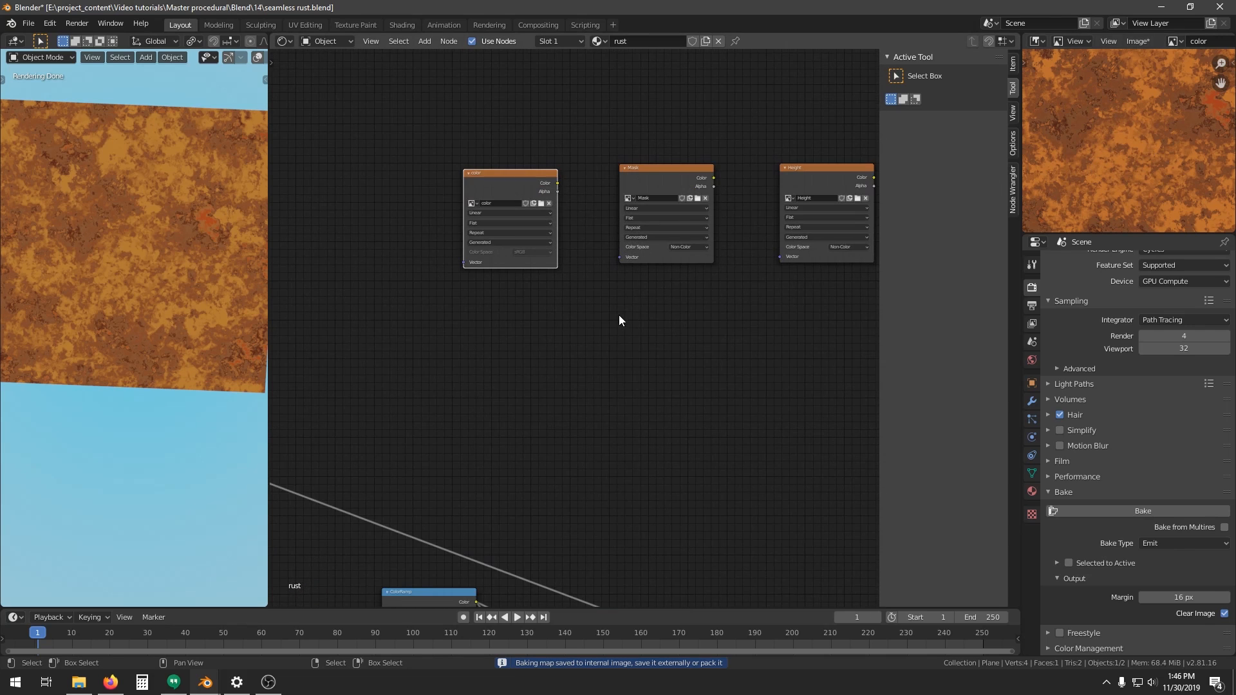
Preview the rust mask by sending the RGB Curves node's output to the emission viewer
click(666, 175)
middle_drag(447, 373, 666, 305)
scroll(666, 305, down, 6)
middle_drag(457, 327, 496, 318)
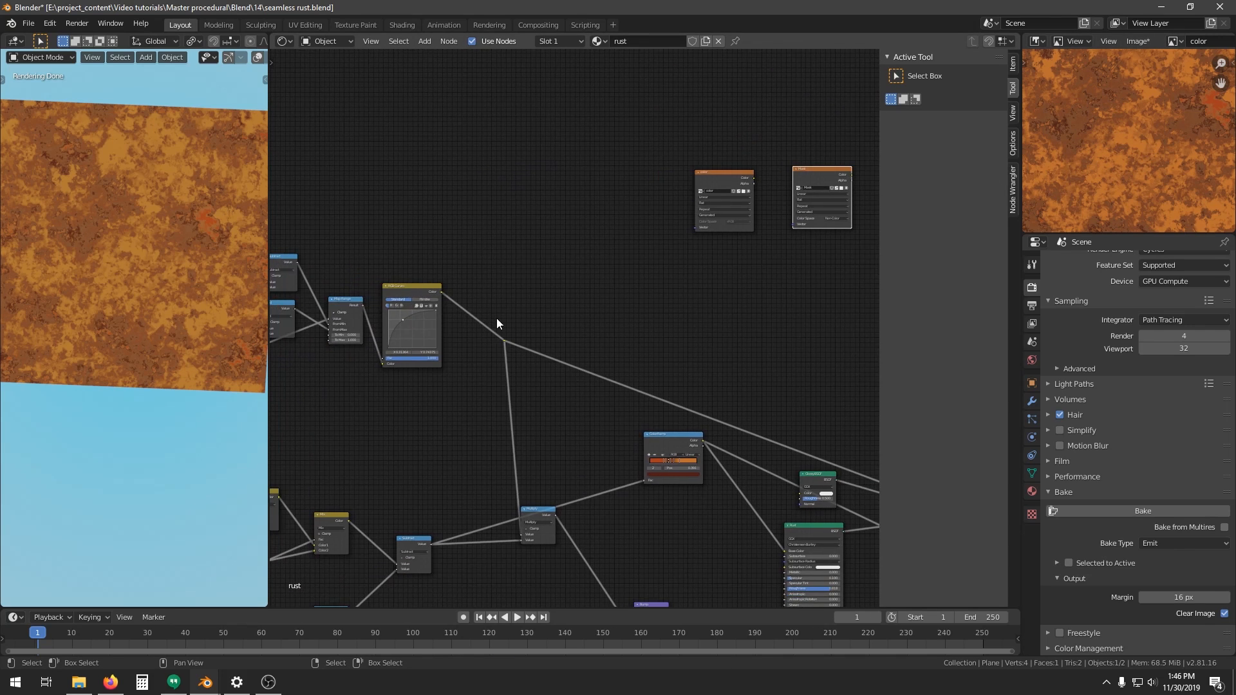
scroll(410, 311, up, 1)
middle_drag(410, 310, 462, 319)
ctrl+shift+click(428, 291)
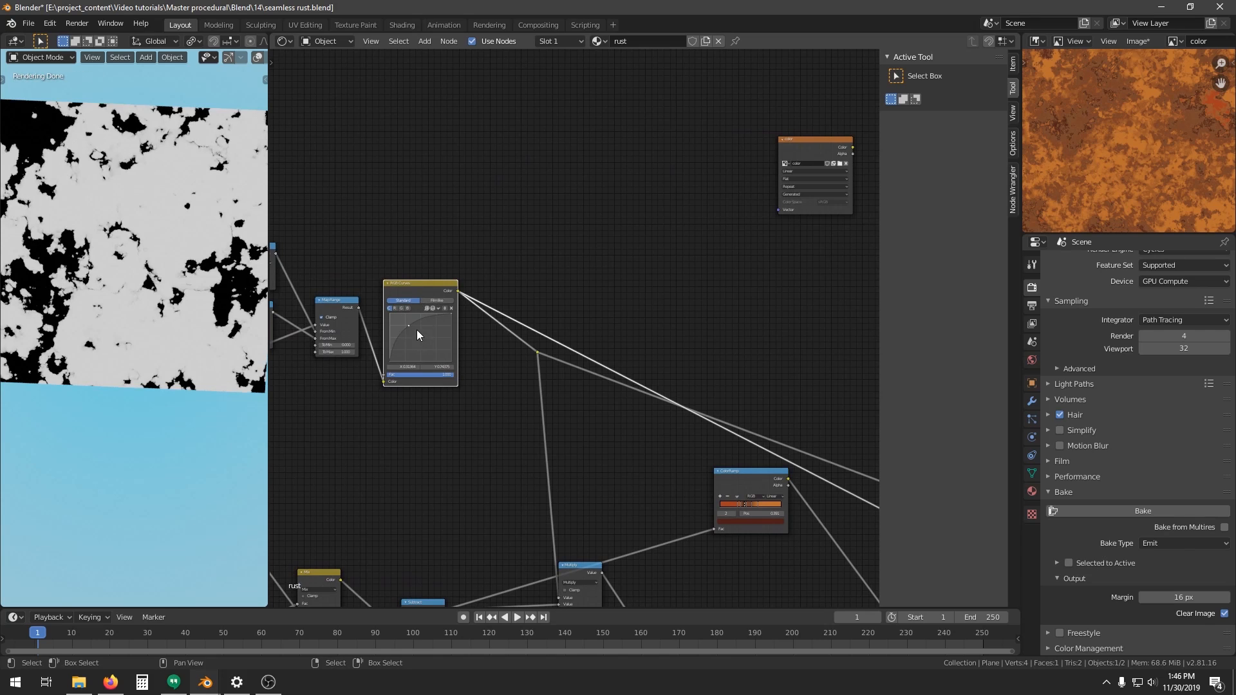
Bake the previewed mask into the Mask image with its Image Texture node active
middle_drag(643, 354, 441, 409)
click(738, 199)
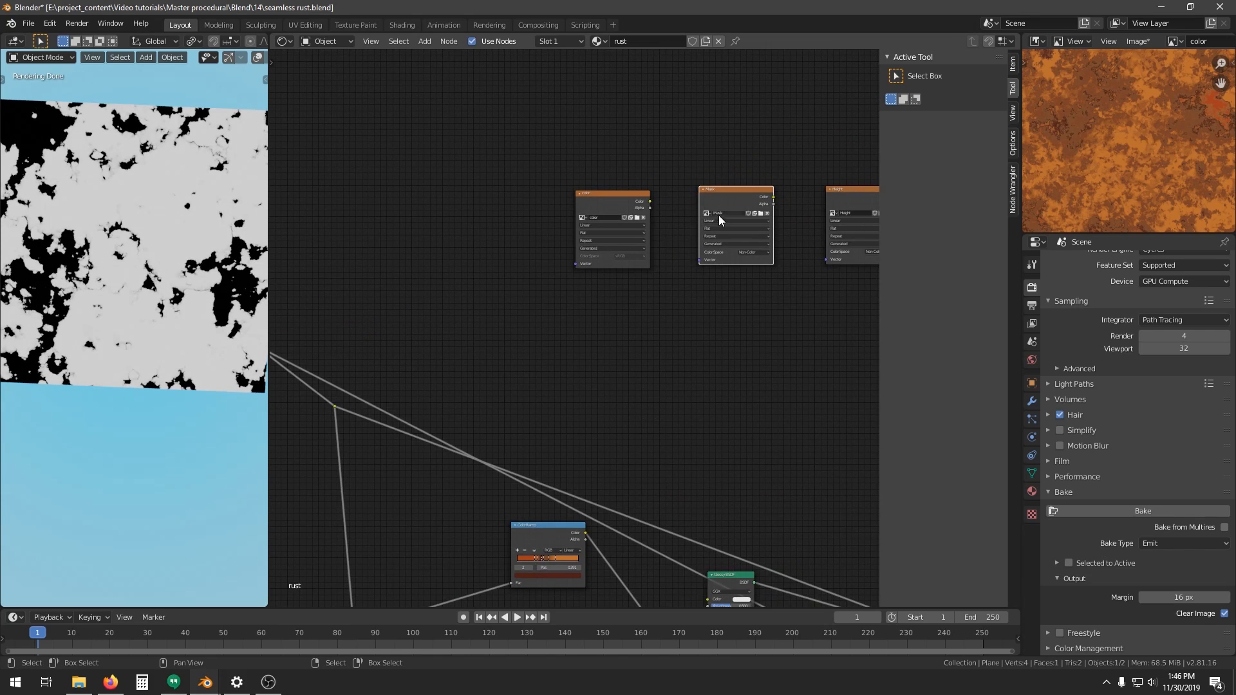
click(1147, 511)
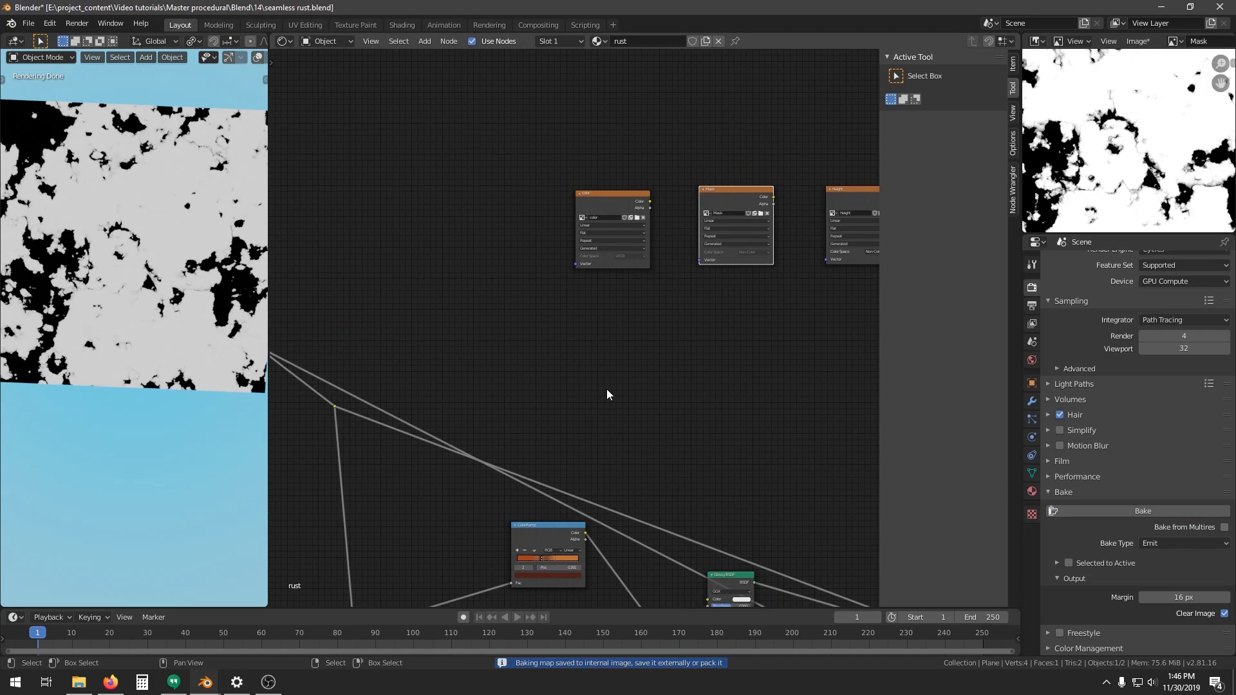
Preview the height output of the Multiply node feeding the Bump node and bake it into the Height image
middle_drag(534, 446, 634, 305)
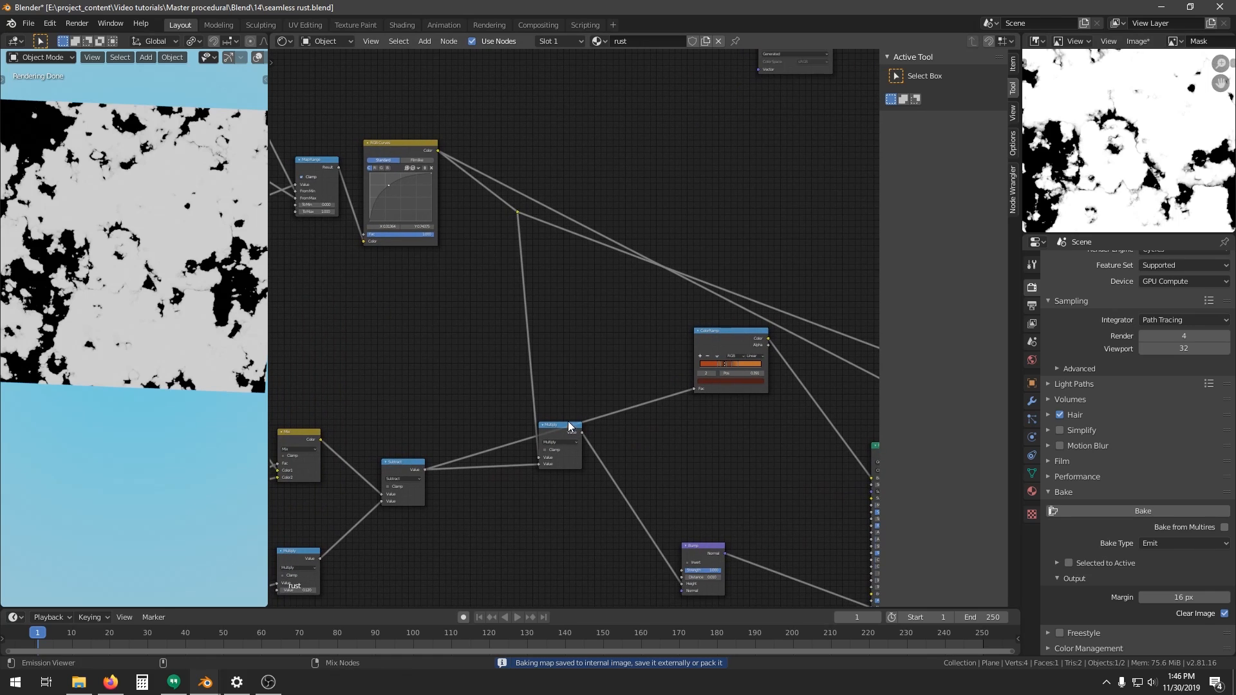
middle_drag(662, 361, 608, 369)
middle_drag(578, 415, 477, 454)
middle_drag(844, 168, 579, 319)
click(601, 209)
middle_drag(417, 381, 655, 271)
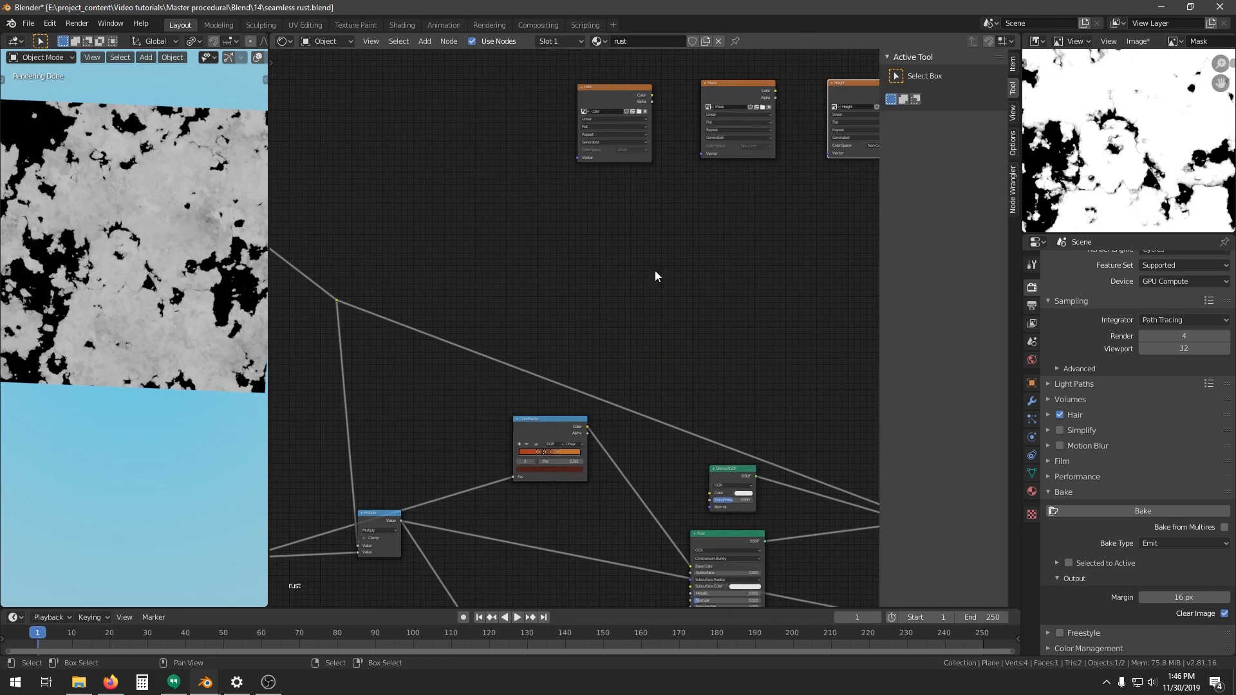
click(1120, 512)
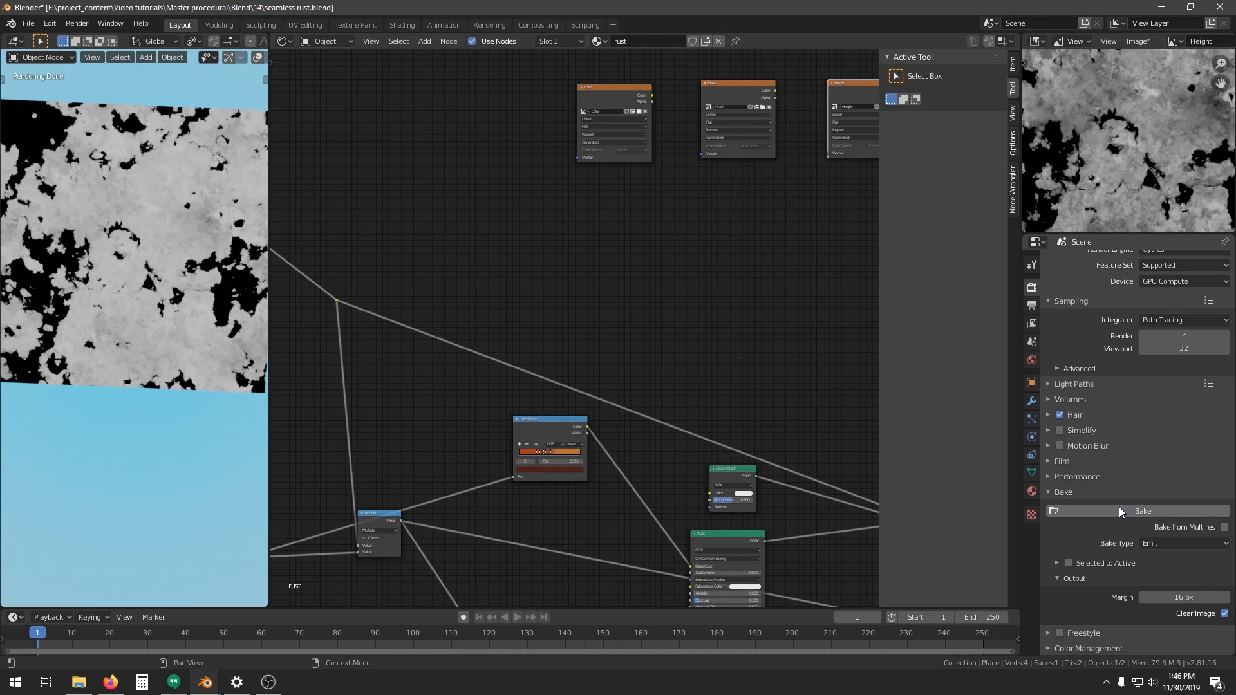
Connect the Mix Shader back to the Material Output so the full rust material is shaded
middle_drag(598, 220, 271, 290)
click(611, 166)
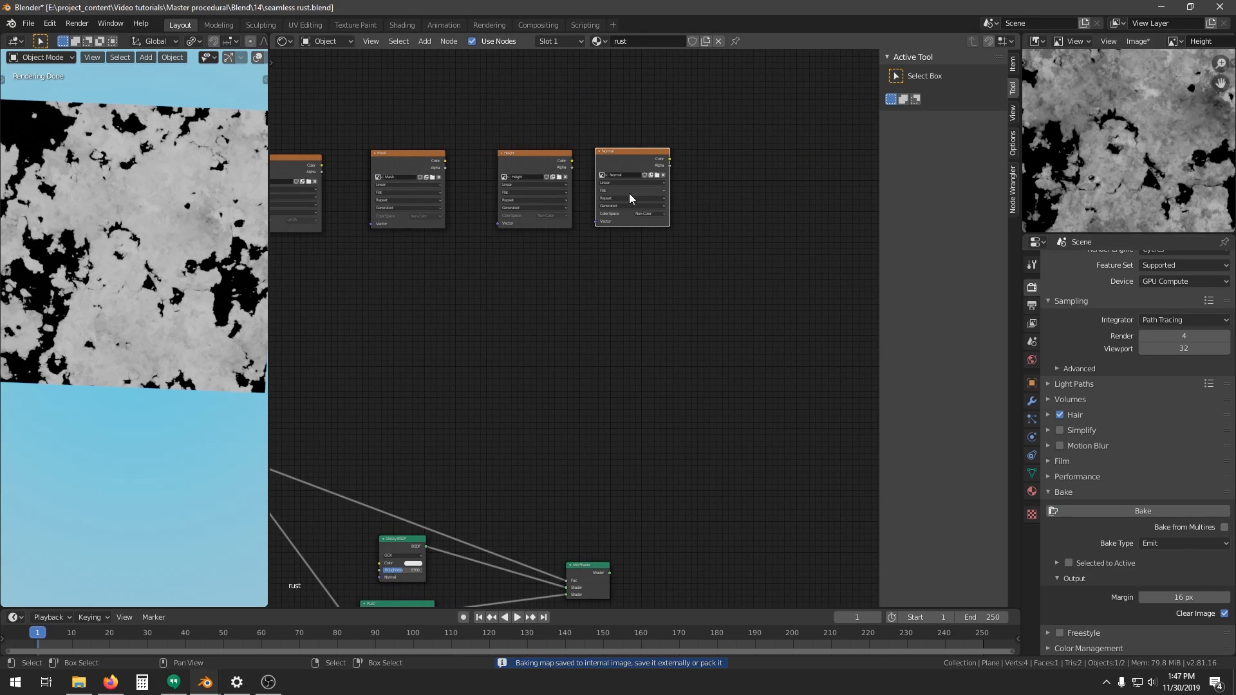
middle_drag(605, 269, 677, 77)
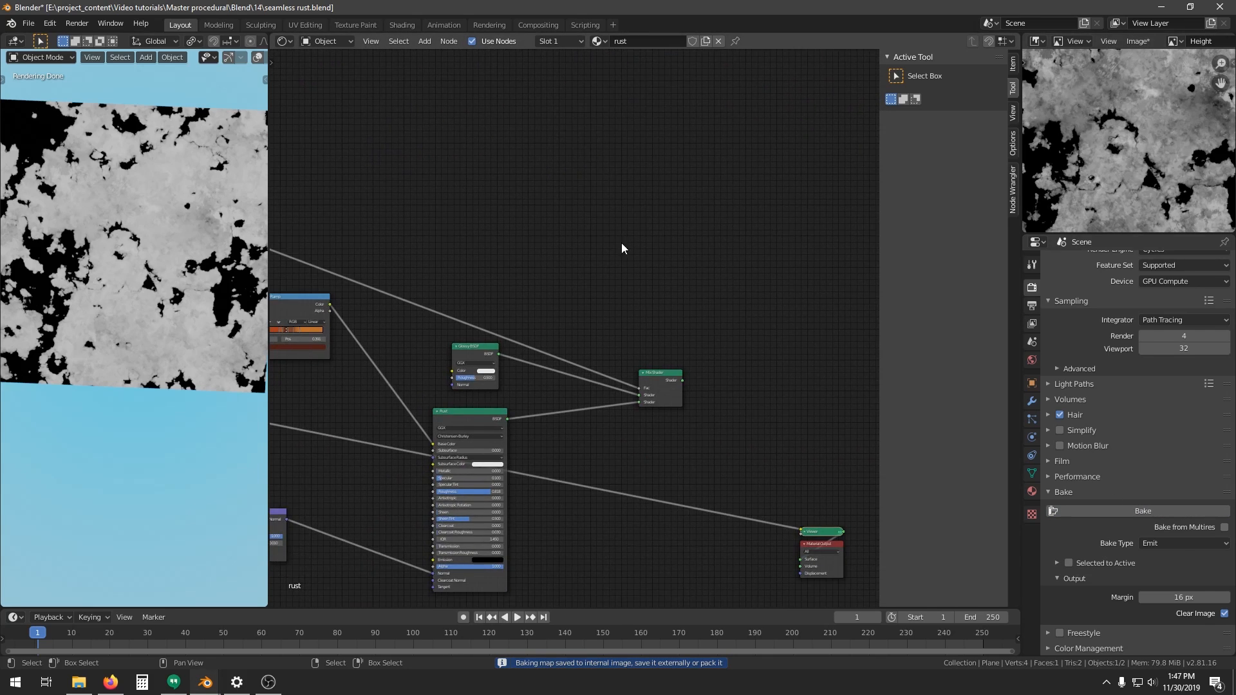
scroll(610, 330, down, 2)
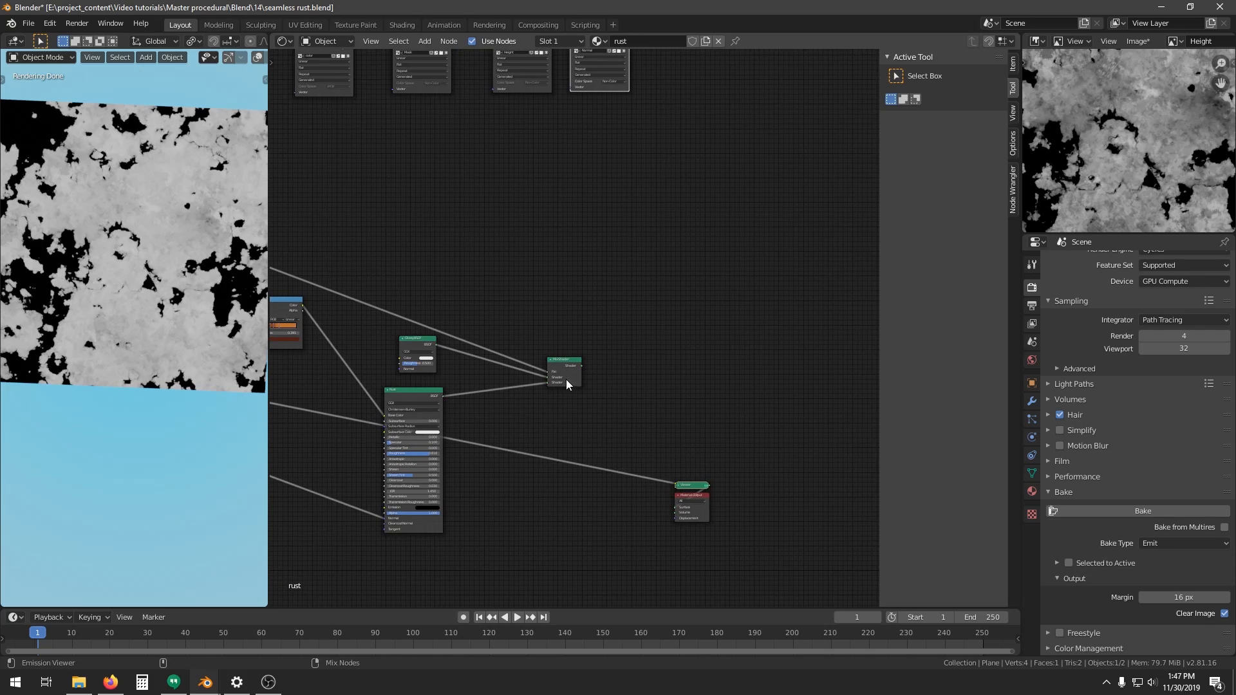
ctrl+shift+click(565, 379)
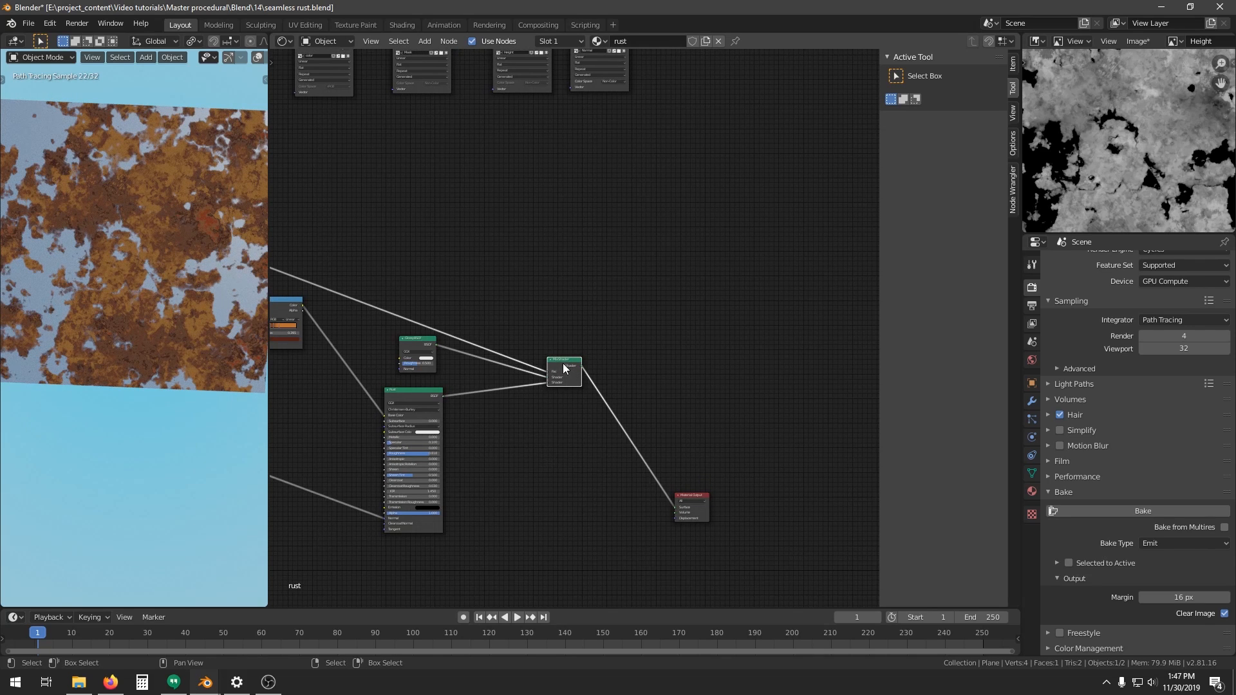
scroll(569, 375, up, 2)
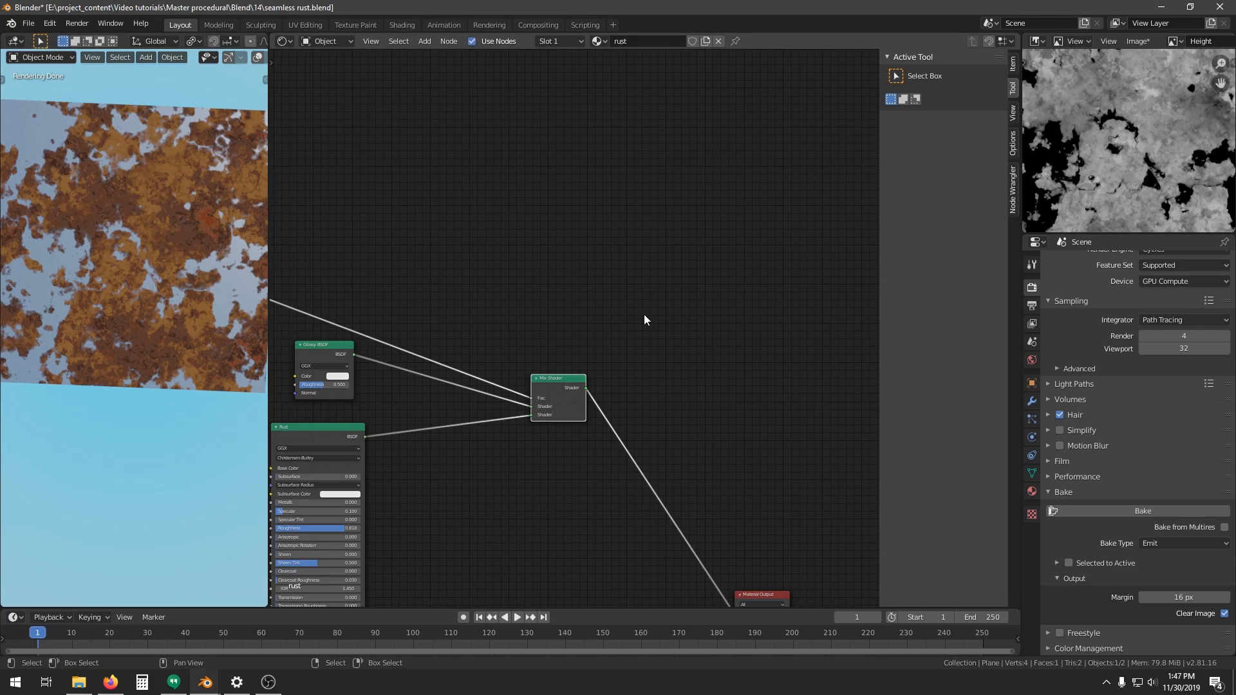
scroll(632, 203, down, 2)
middle_drag(632, 204, 636, 399)
Set the bake type to Normal and bake the material's normals into the Normal Image Texture node's image
click(1145, 544)
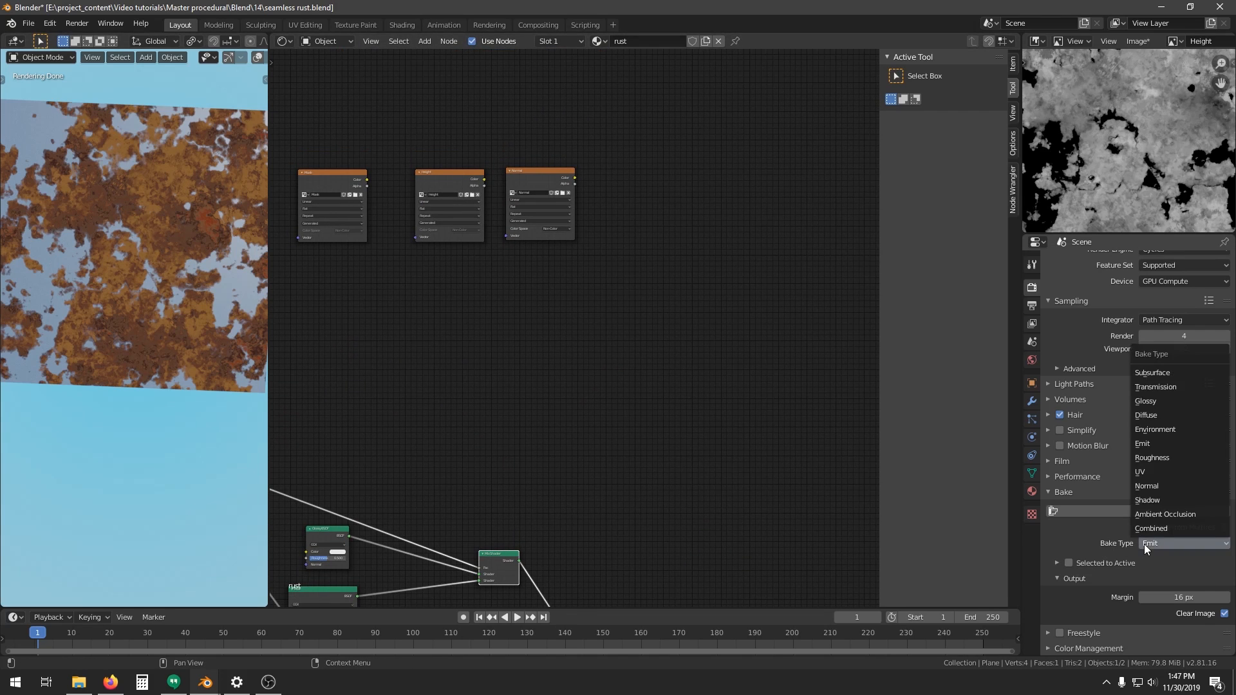
click(1152, 486)
scroll(1152, 557, down, 3)
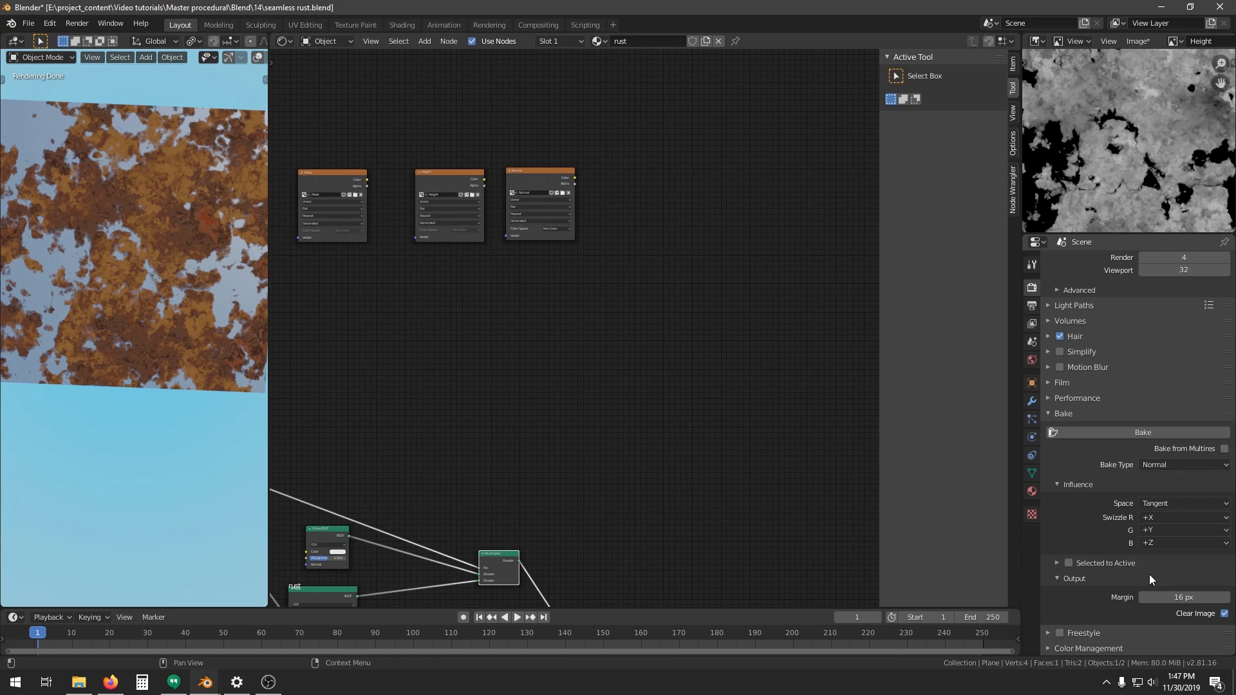
scroll(1148, 578, up, 4)
click(556, 180)
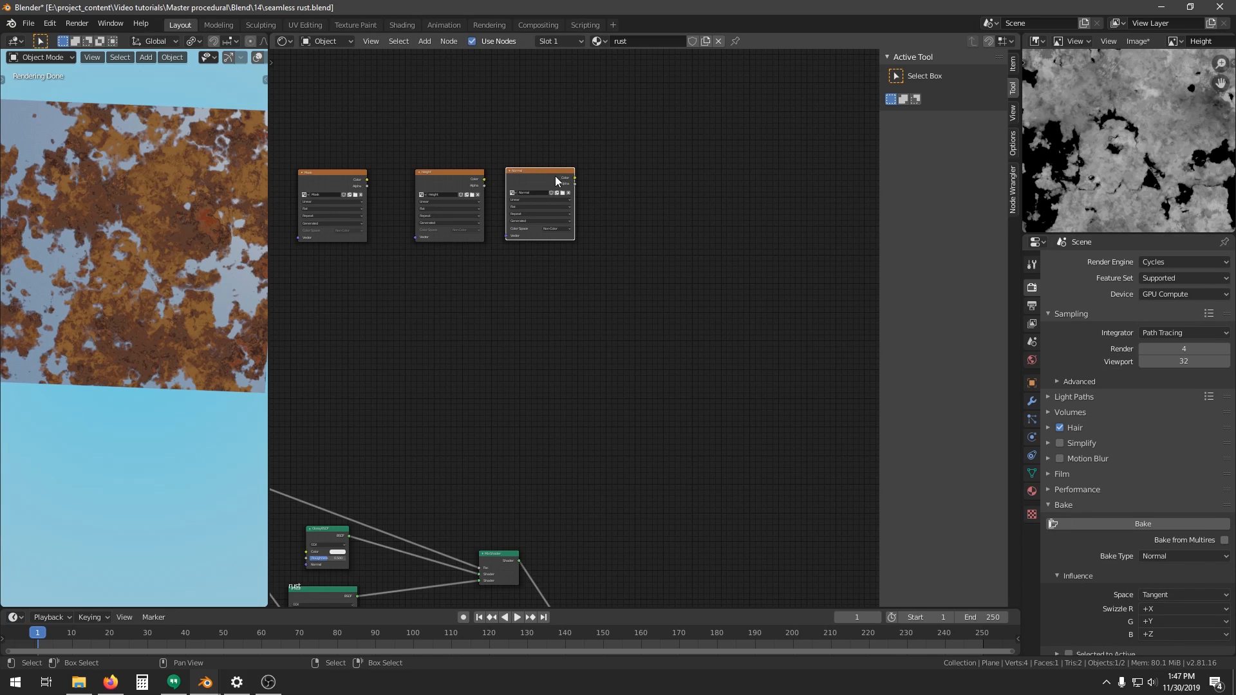
click(1119, 524)
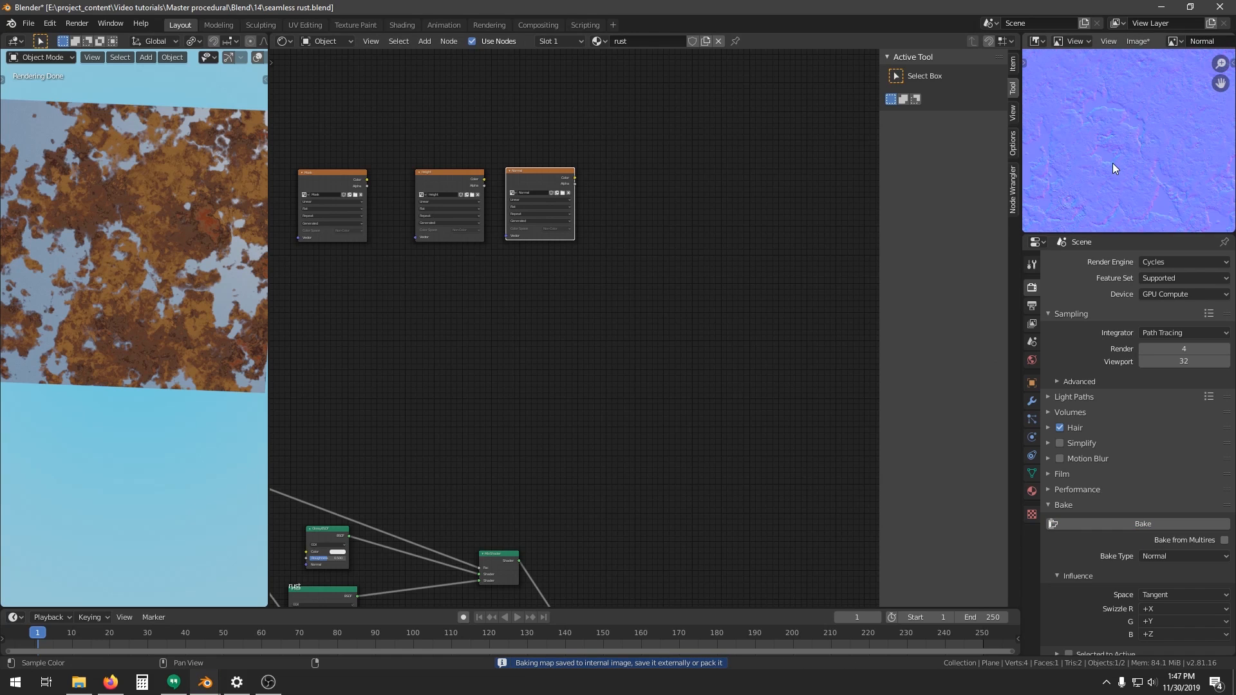
scroll(1112, 167, down, 3)
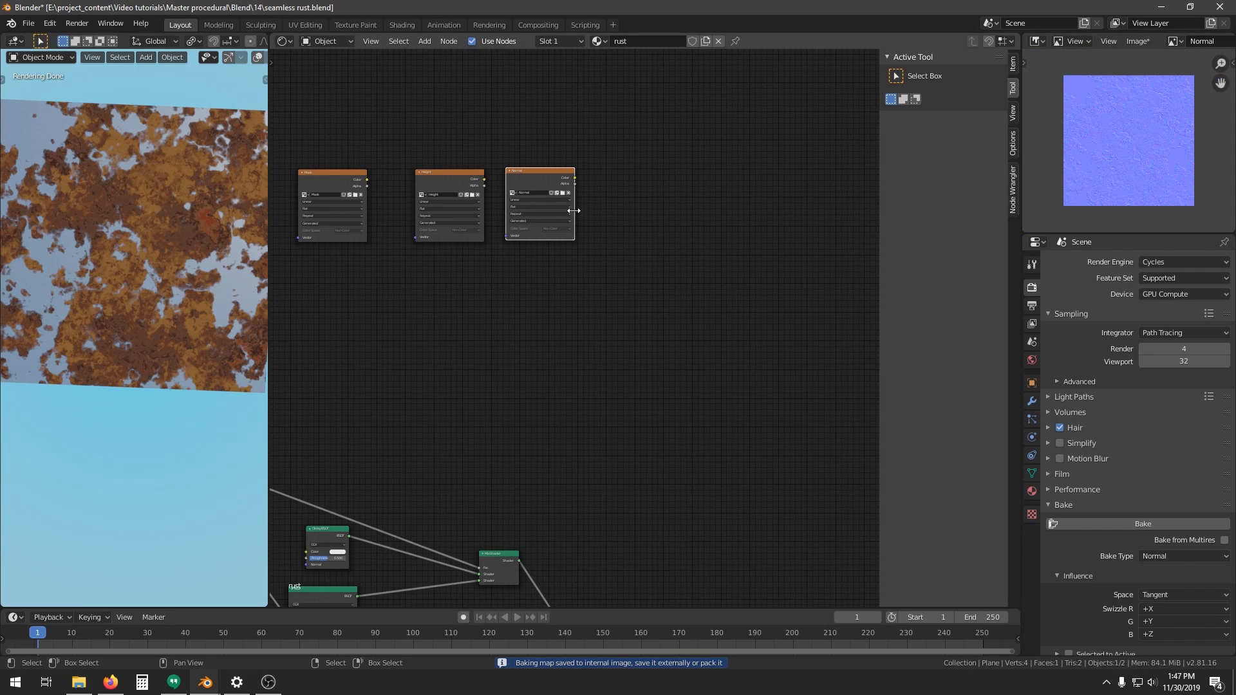
Save the baked image shown in the image editor as rust color.png in the textures folder
scroll(519, 303, up, 4)
click(379, 220)
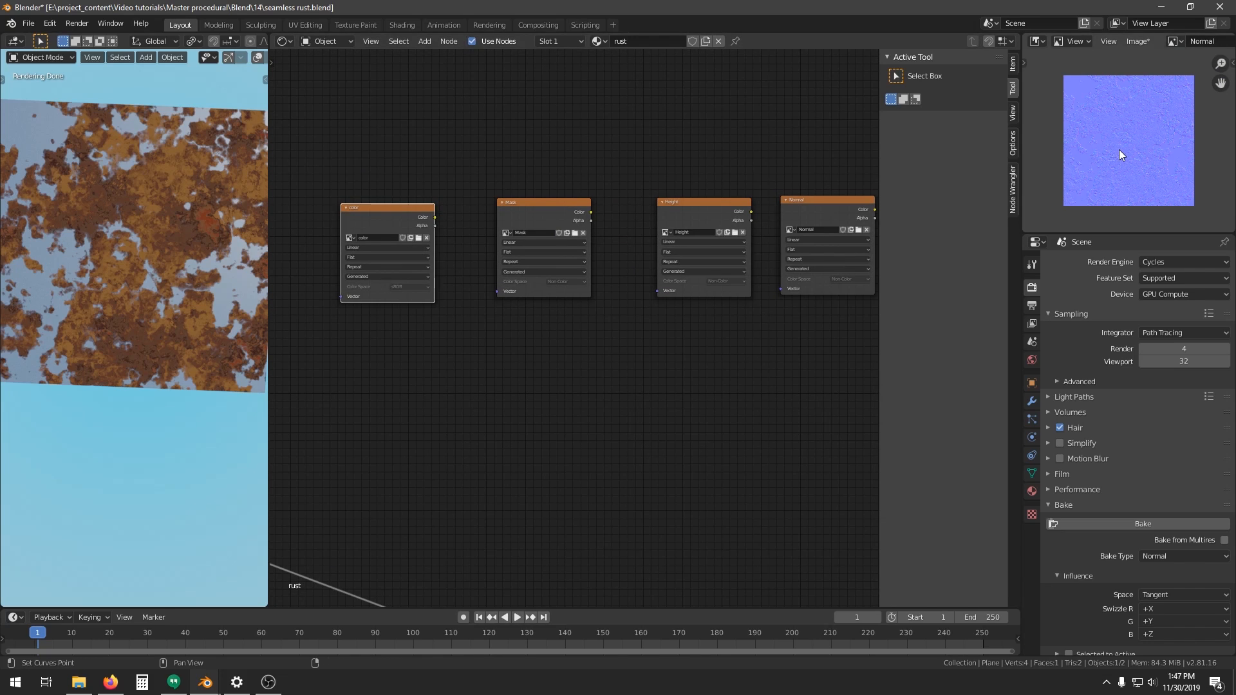
key(shift+alt+s)
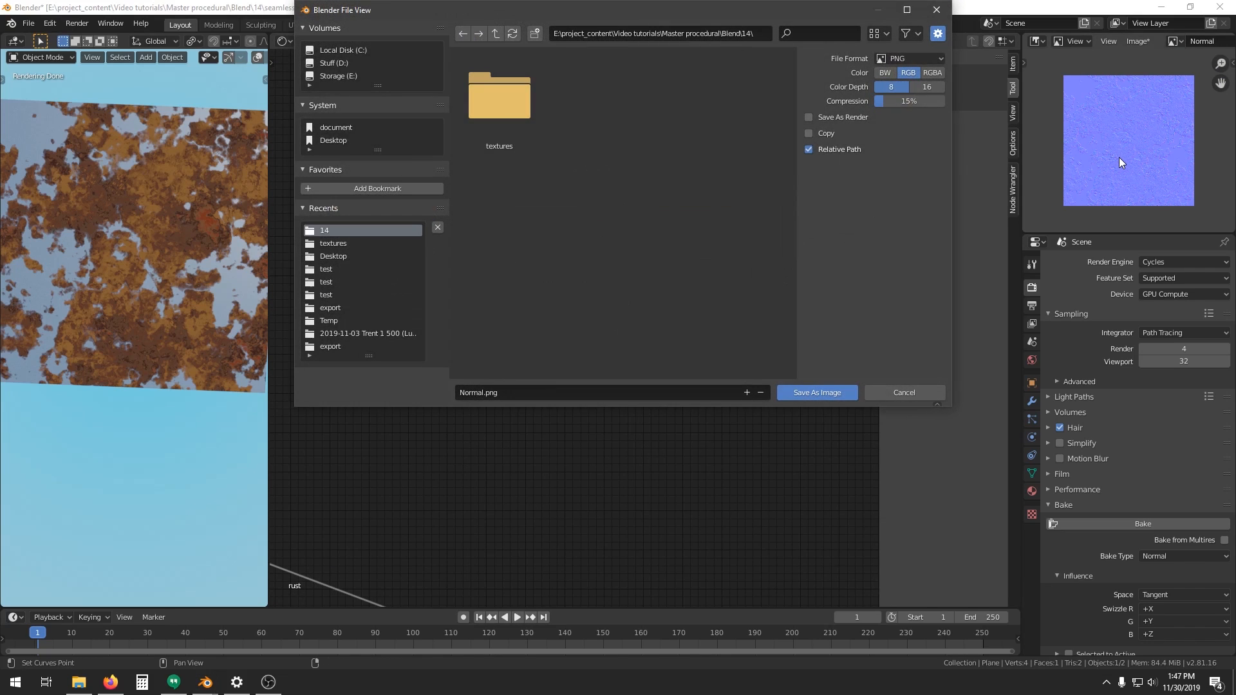
double_click(493, 104)
click(512, 391)
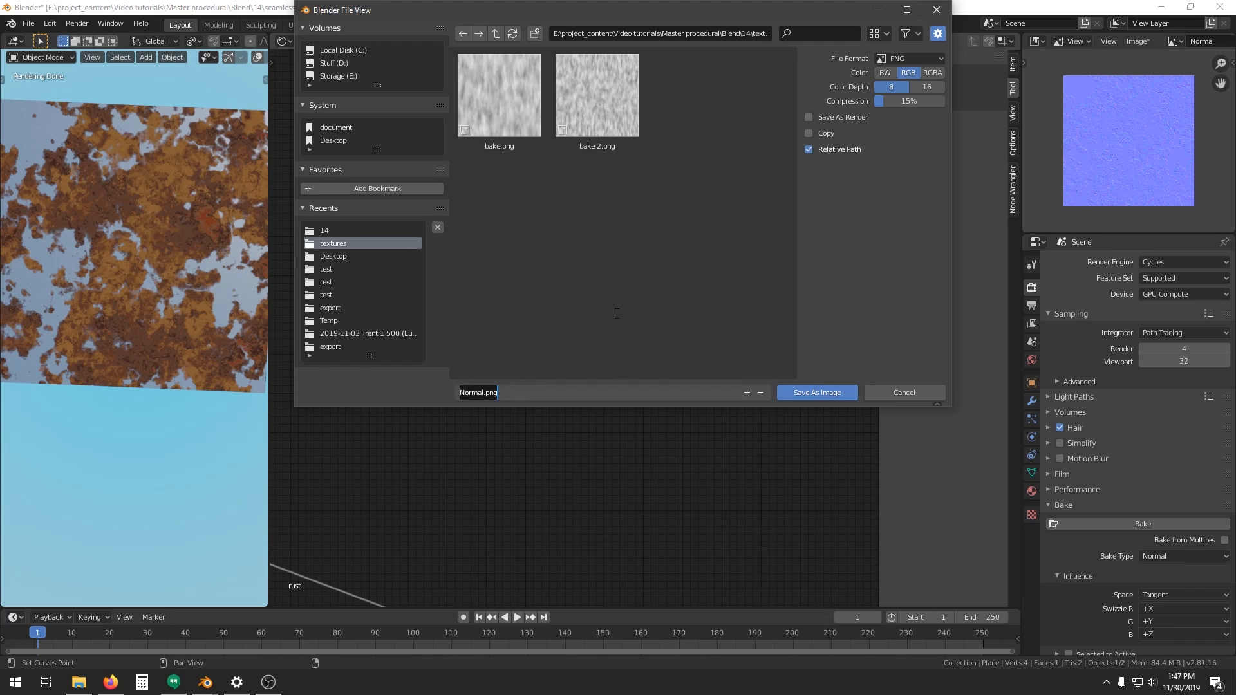
text(color.png)
key(Return)
click(551, 392)
text(rust color)
key(Return)
key(Return)
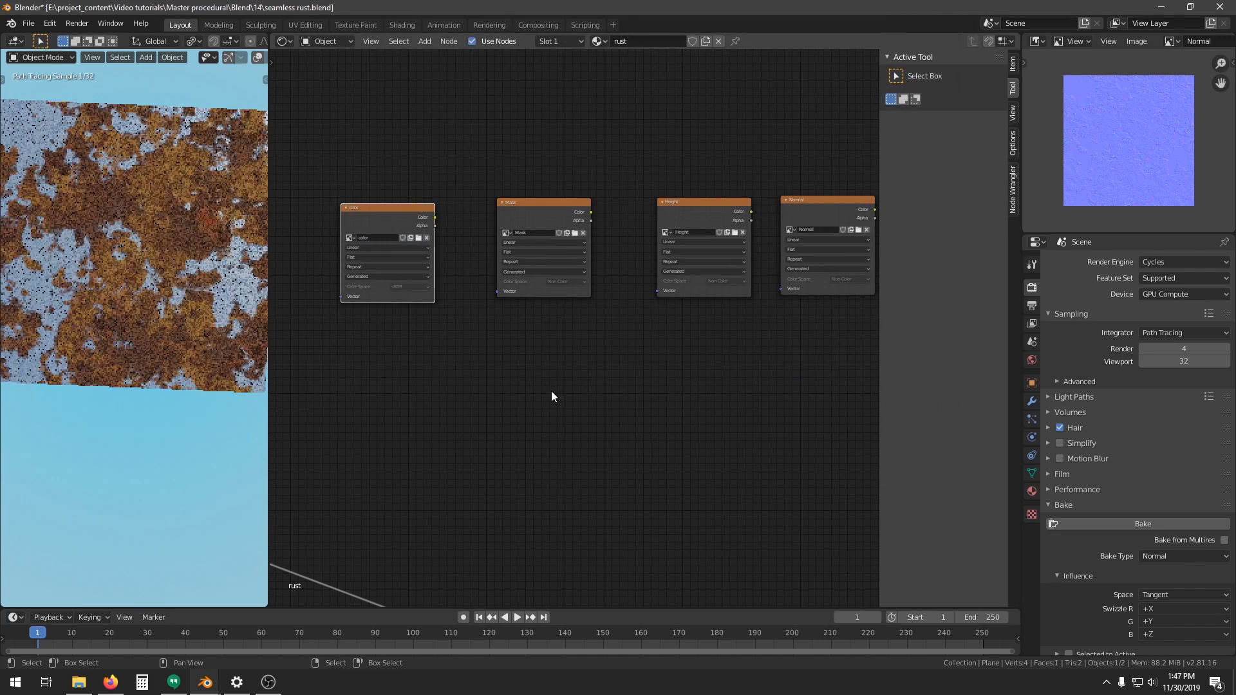
Save the Normal image under the name rust normal.png in the textures folder
click(533, 214)
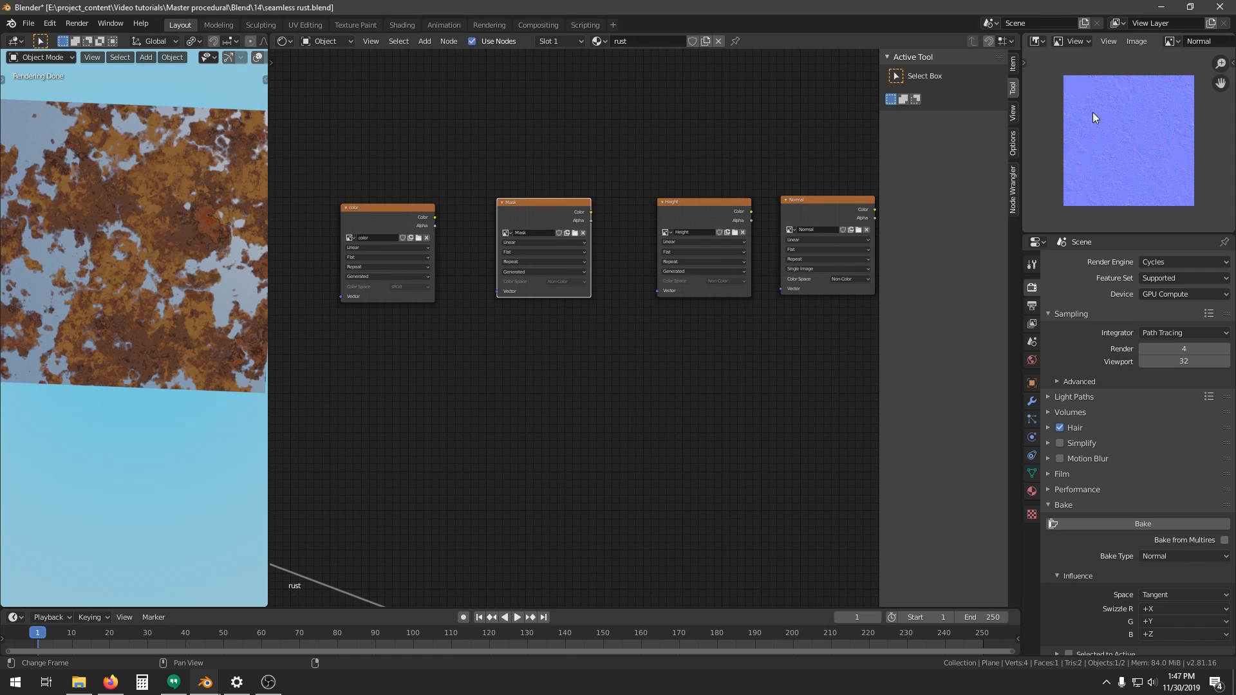
drag(363, 216, 368, 220)
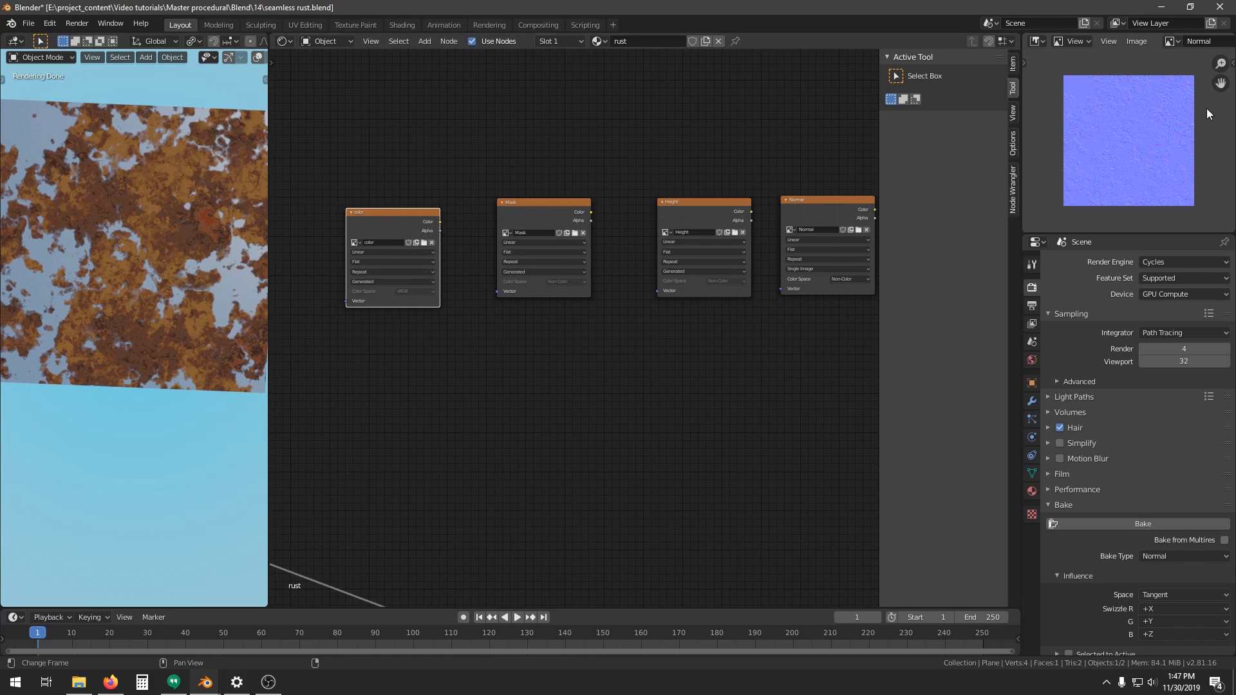
click(1169, 41)
click(1170, 40)
key(shift+alt+s)
click(517, 391)
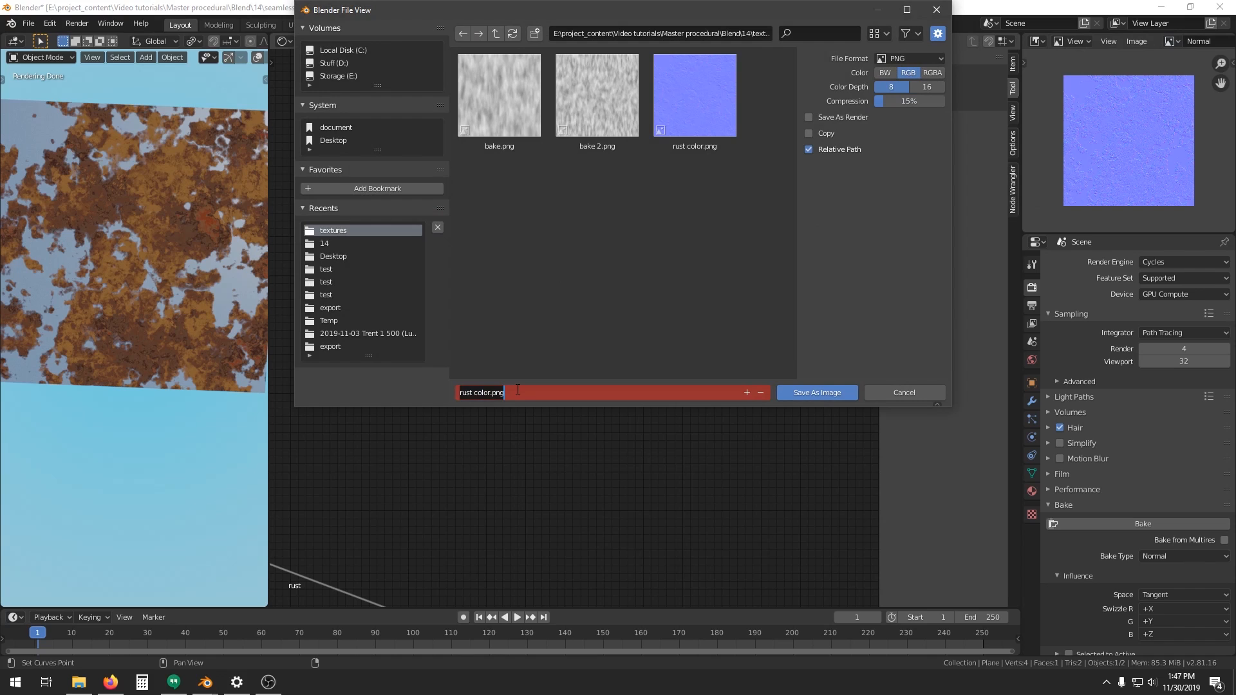
text(rust)
key(Return)
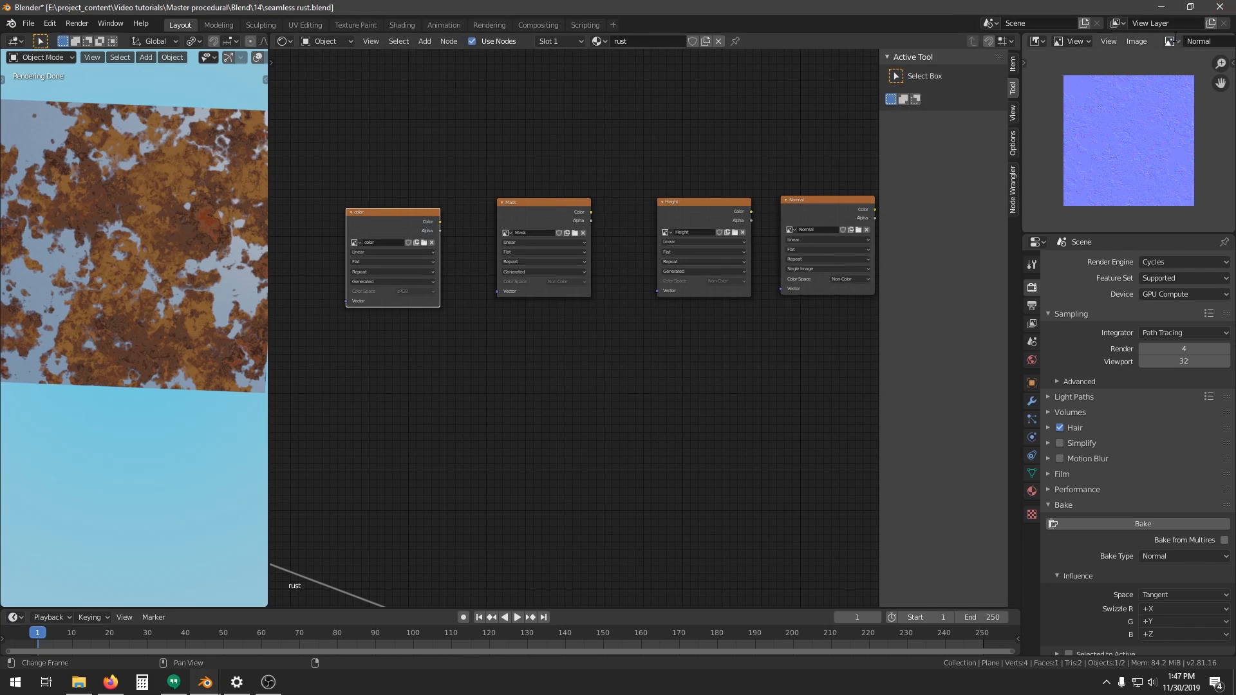
Save the Mask image under the name rust mask.png in the textures folder
click(1171, 41)
click(1058, 110)
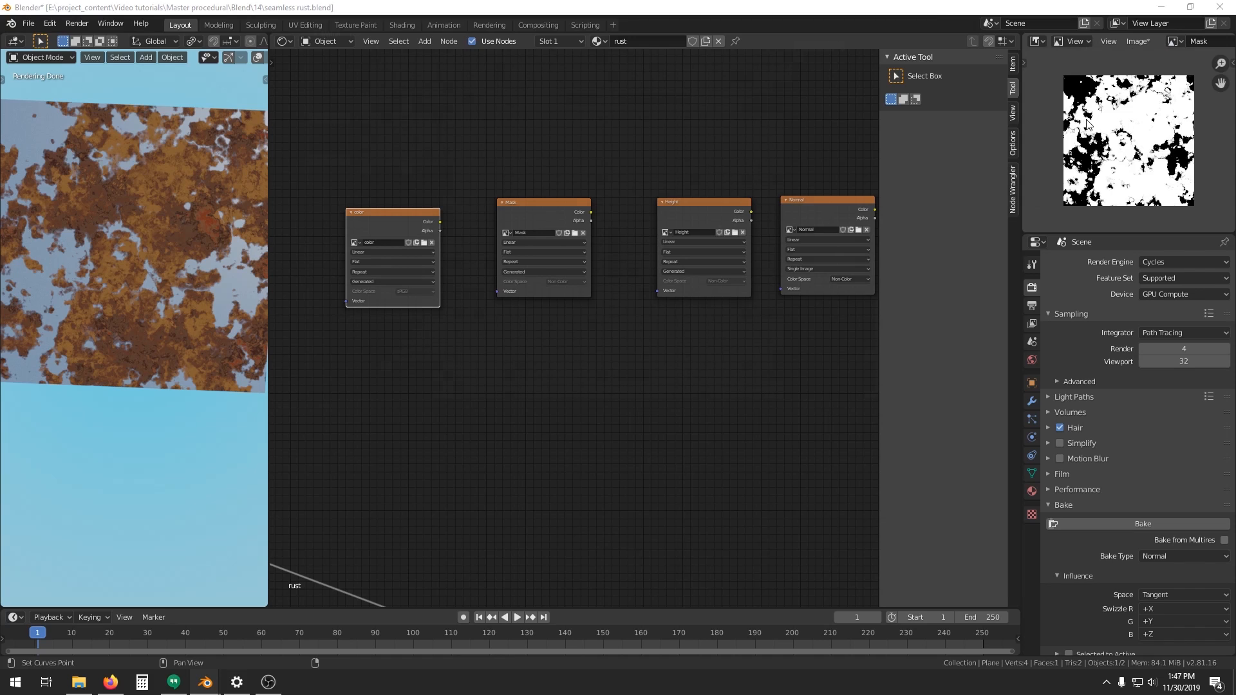
key(shift+alt+s)
click(495, 393)
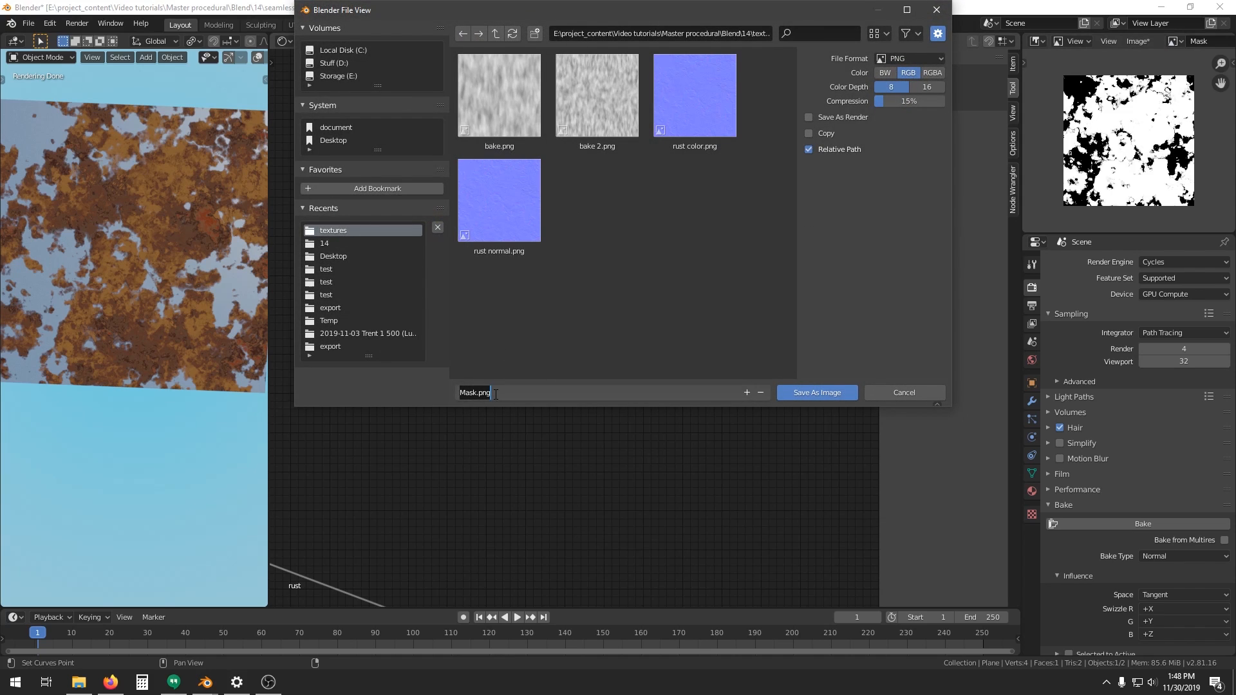
text(rust mask)
key(Return)
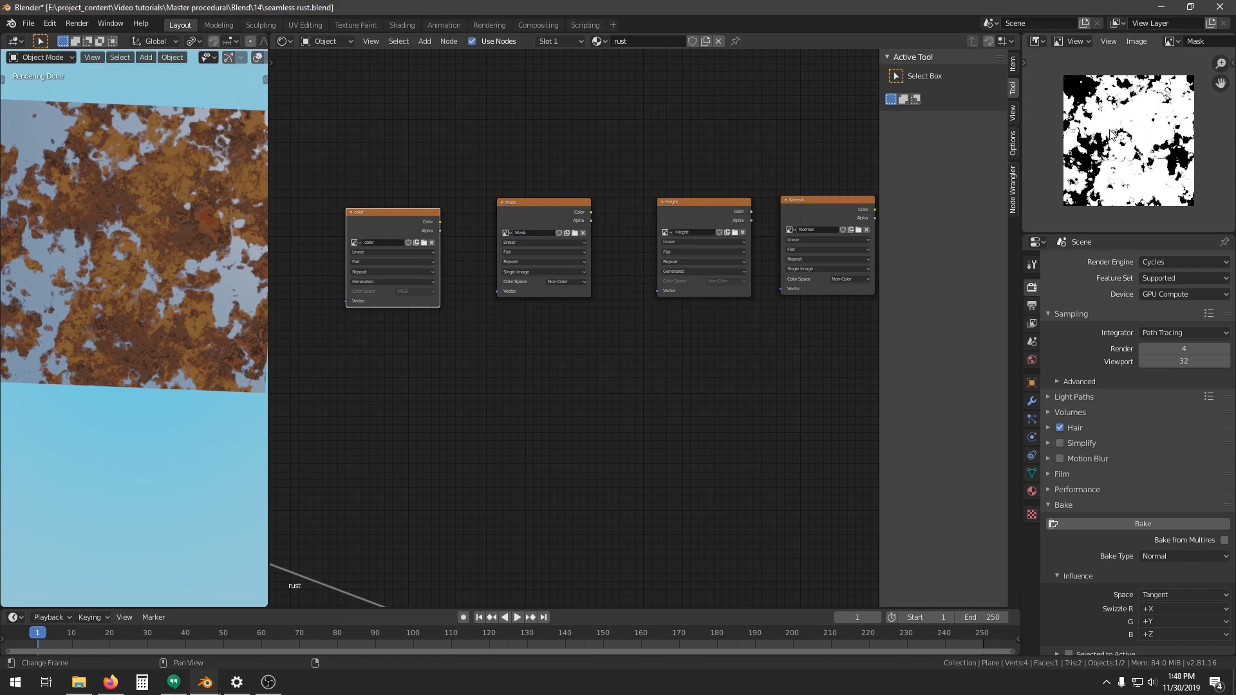
Save the Height image as Rust Height.png in the textures folder
click(1168, 41)
click(1103, 98)
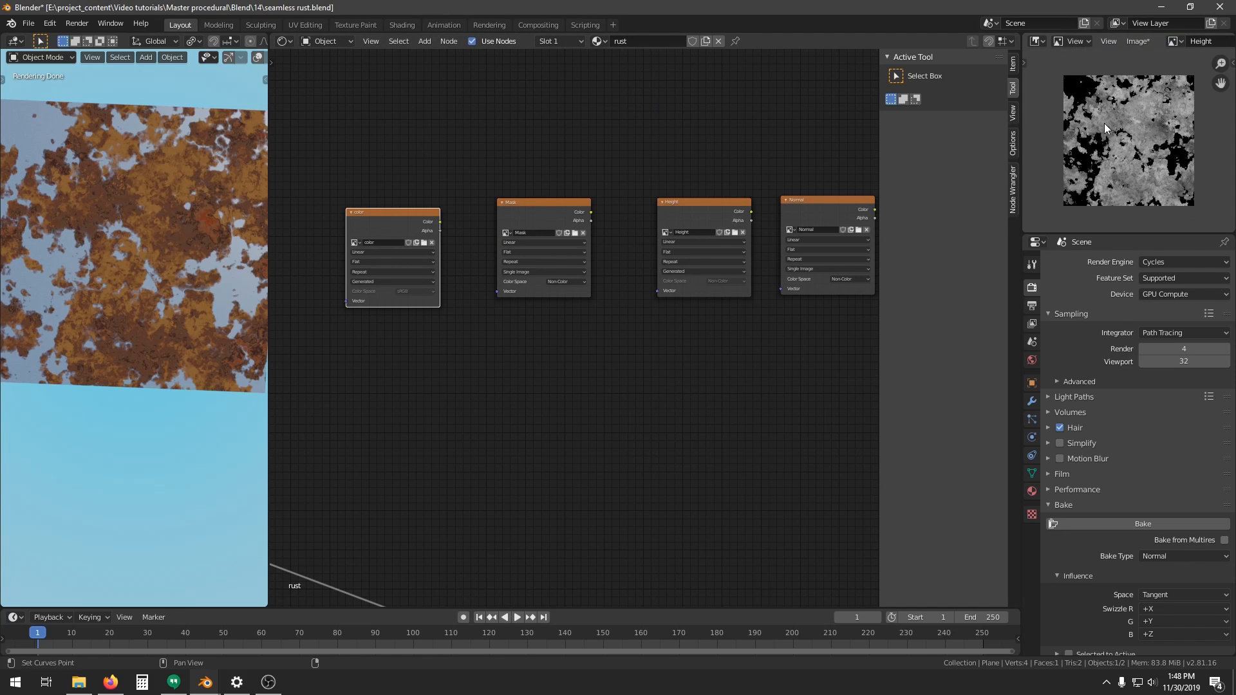
key(shift+alt+s)
click(574, 386)
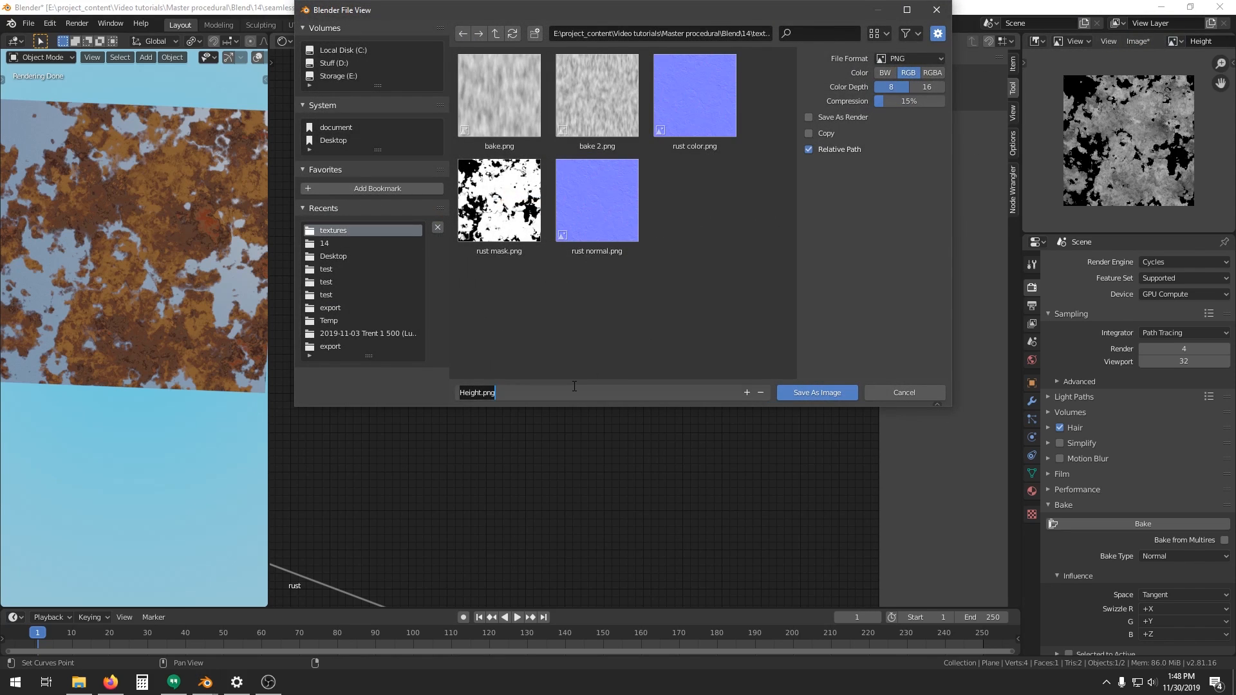
key(Home)
text(rust)
key(Return)
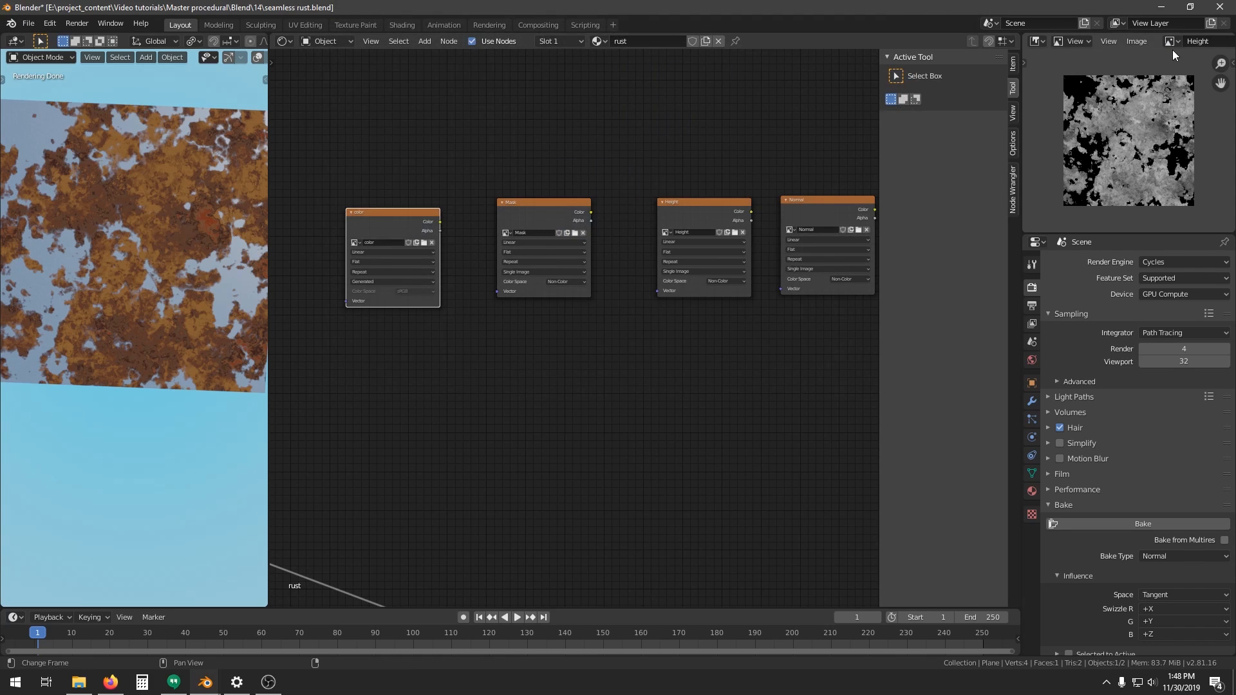
Save the color image in the textures folder, adding Rust to the front of its file name
click(1172, 47)
click(1094, 88)
key(shift+alt+s)
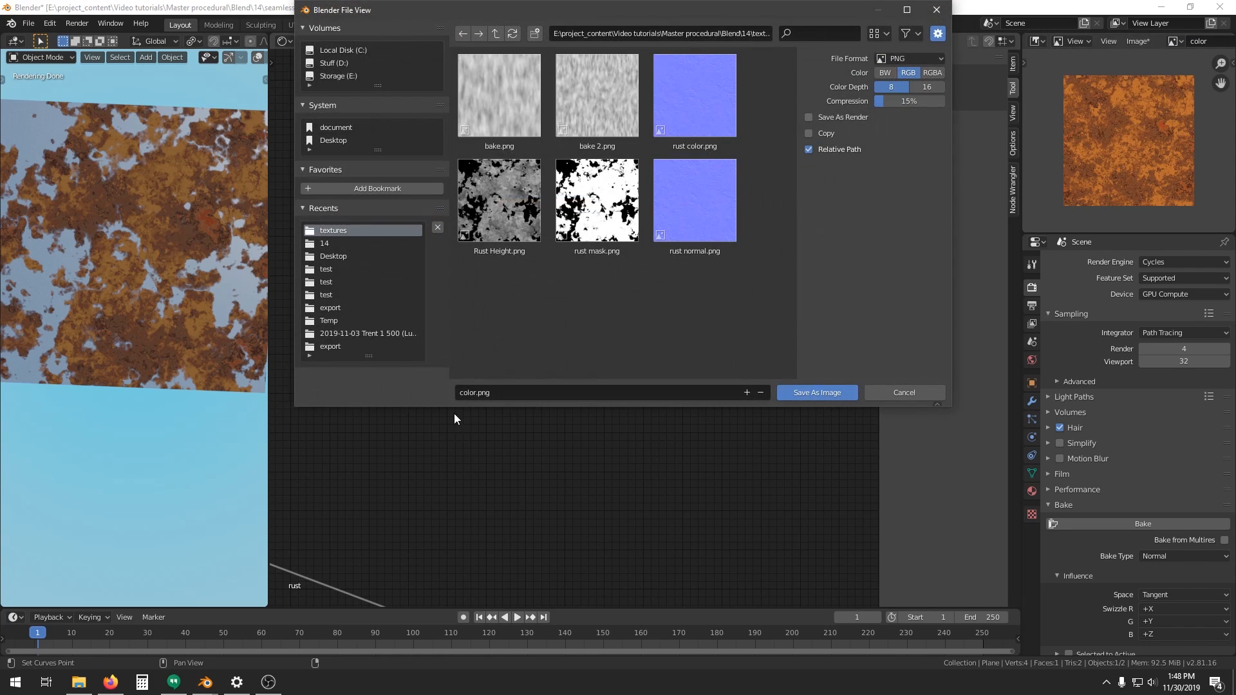
click(462, 392)
text(Ru)
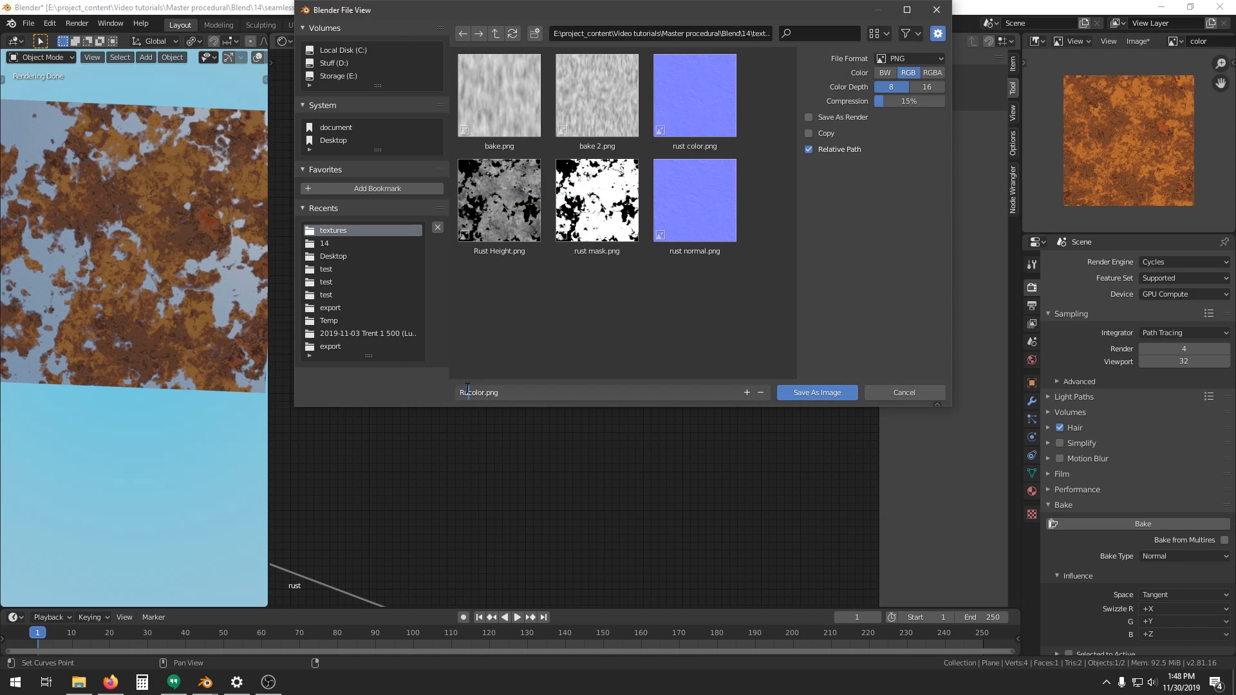
text(st)
key(Return)
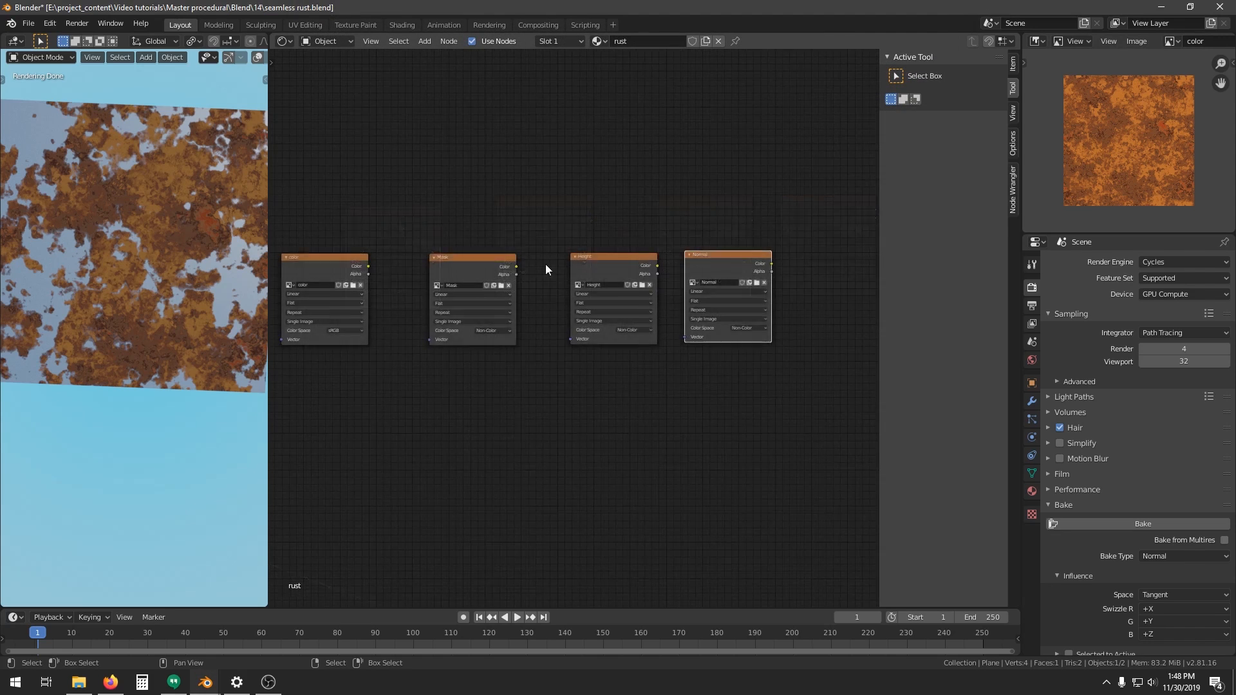
Add a monkey head mesh to the scene and move it up above the rust plane
key(Home)
middle_drag(135, 276, 181, 261)
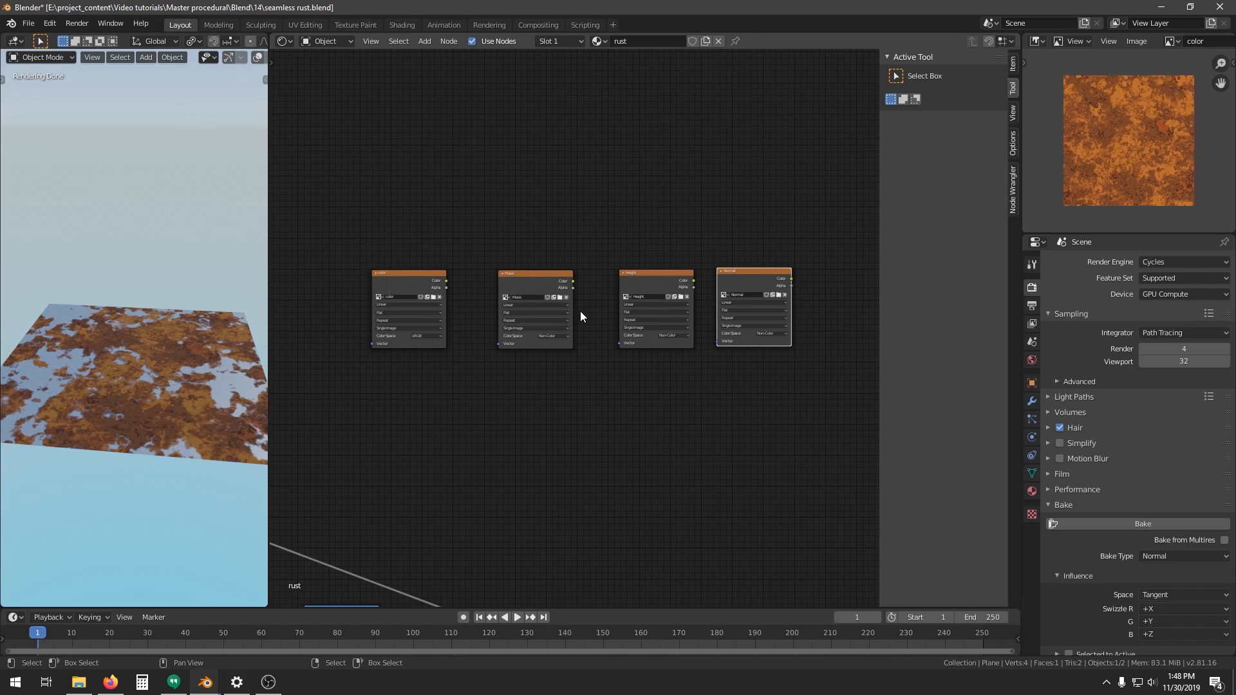
key(shift+a)
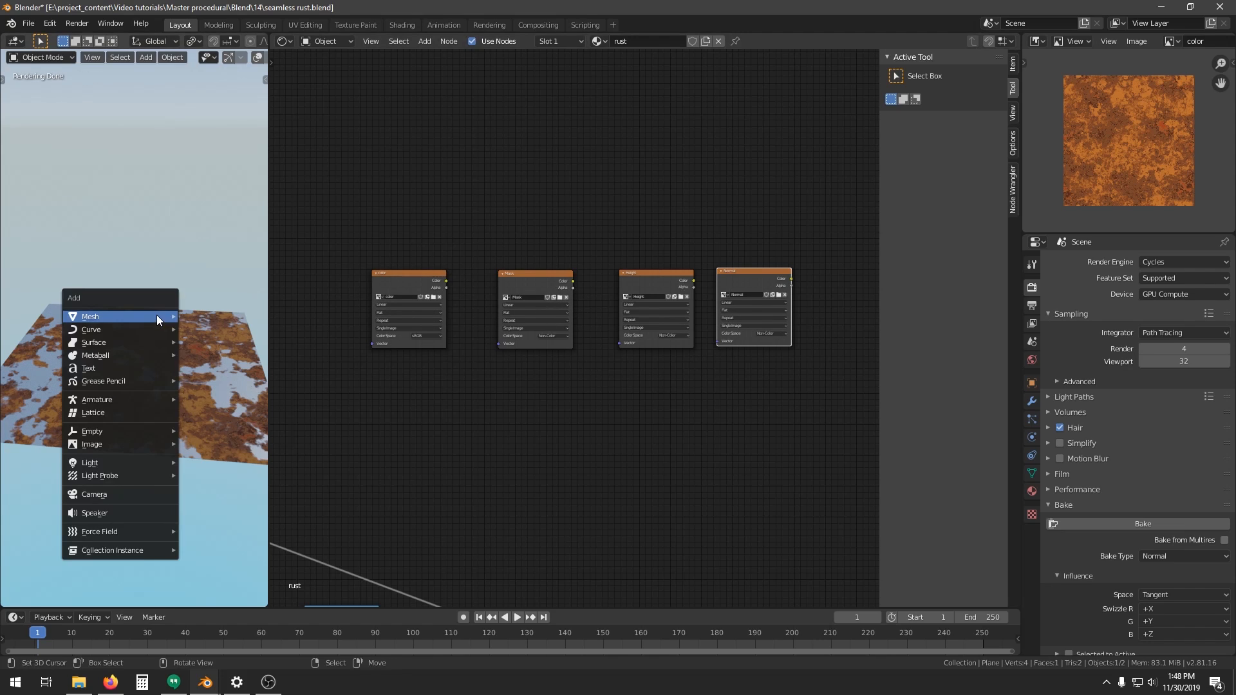
mouse_move(155, 316)
click(228, 437)
key(g)
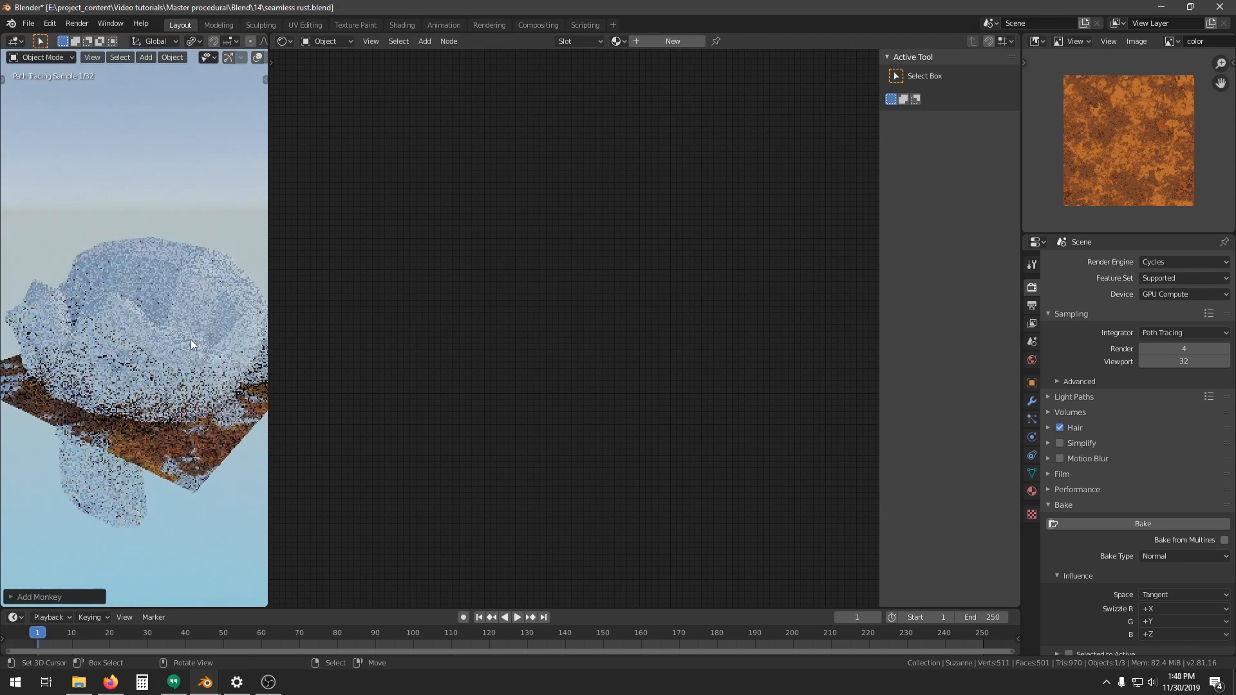
click(181, 226)
Give the monkey head a level 2 subdivision surface and shade it smooth
key(ctrl+2)
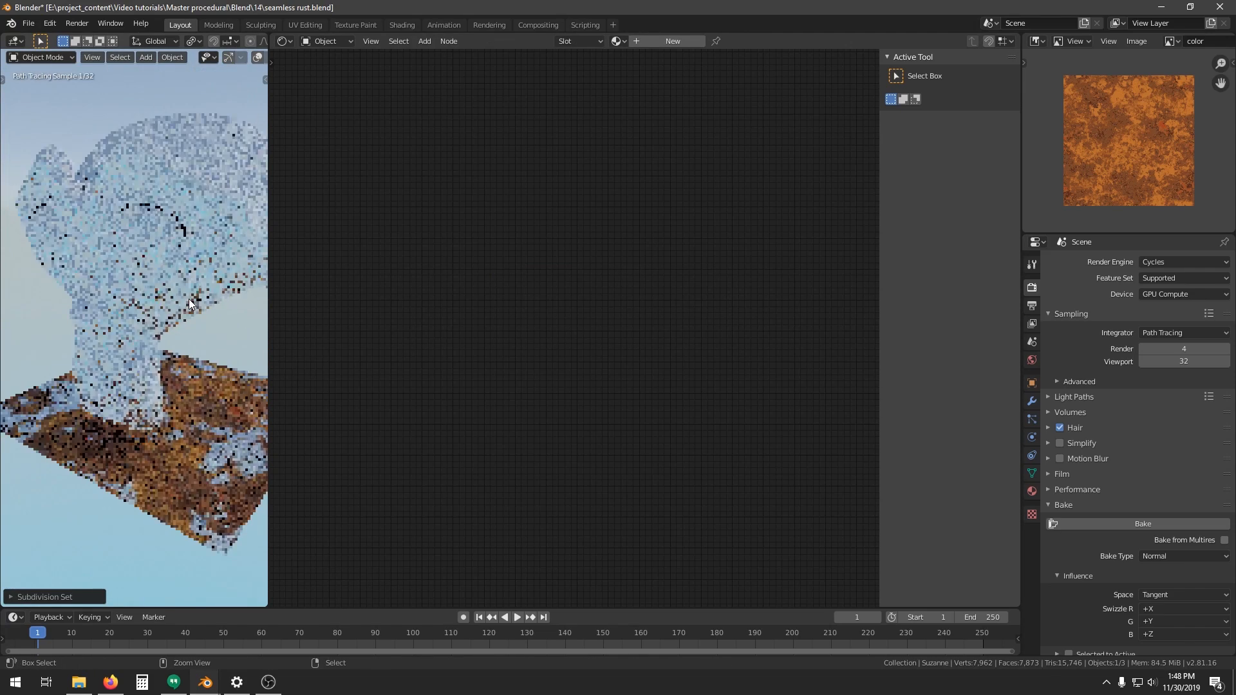
right_click(191, 220)
click(160, 223)
scroll(186, 227, up, 4)
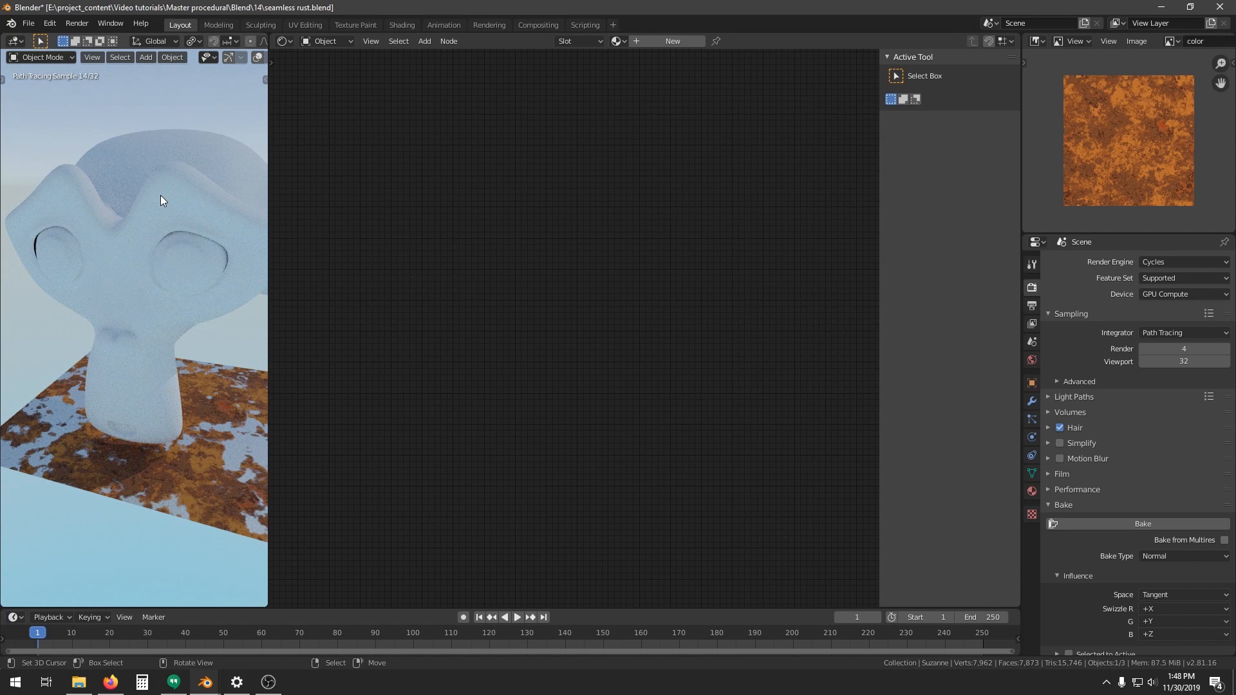
right_click(175, 163)
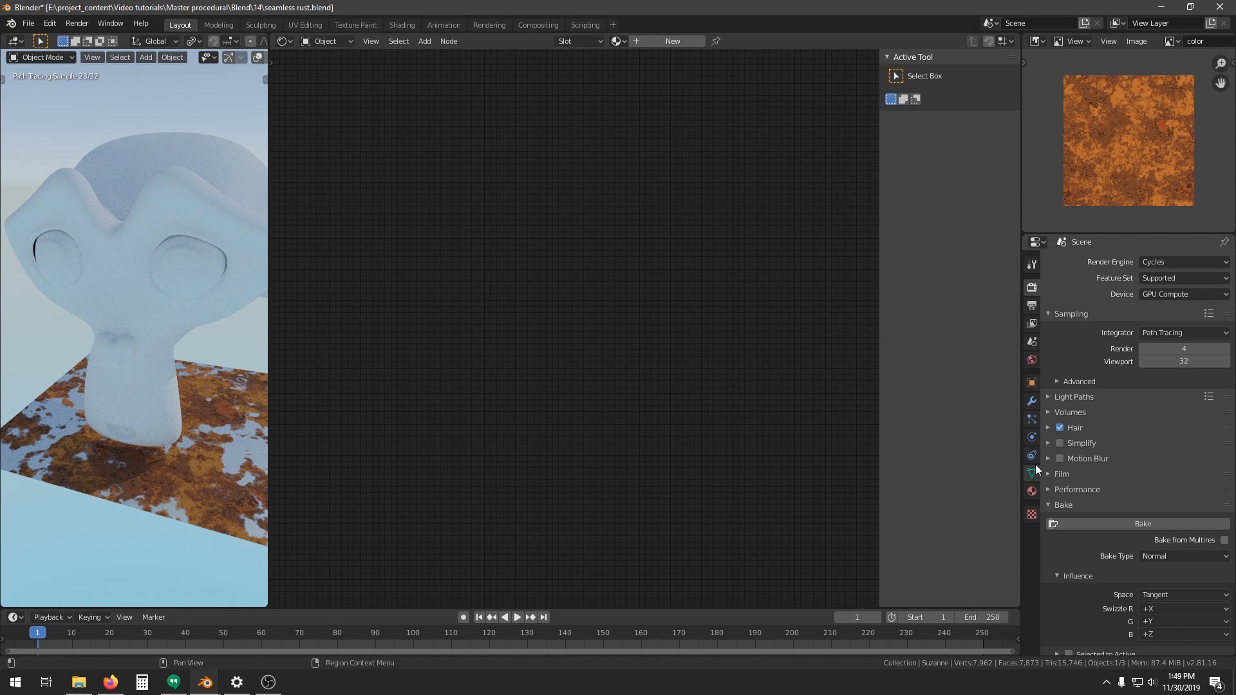
Create a new material for the monkey head and frame its nodes in the shader editor
click(1030, 491)
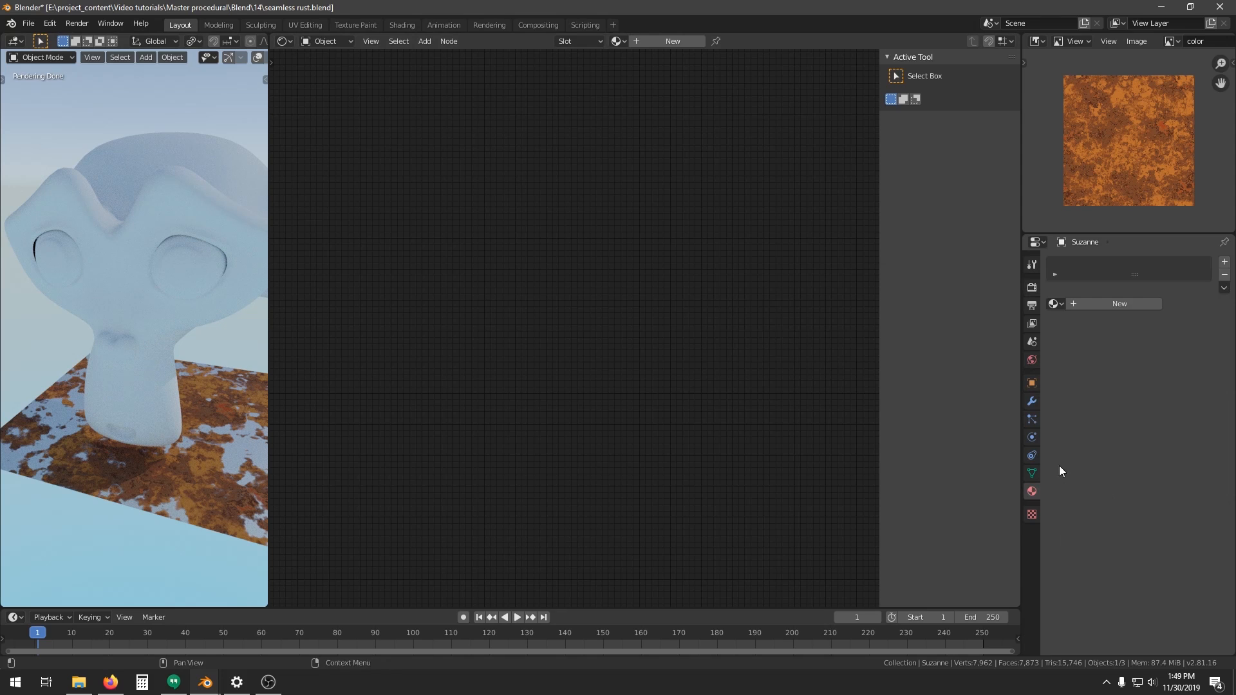
click(1094, 303)
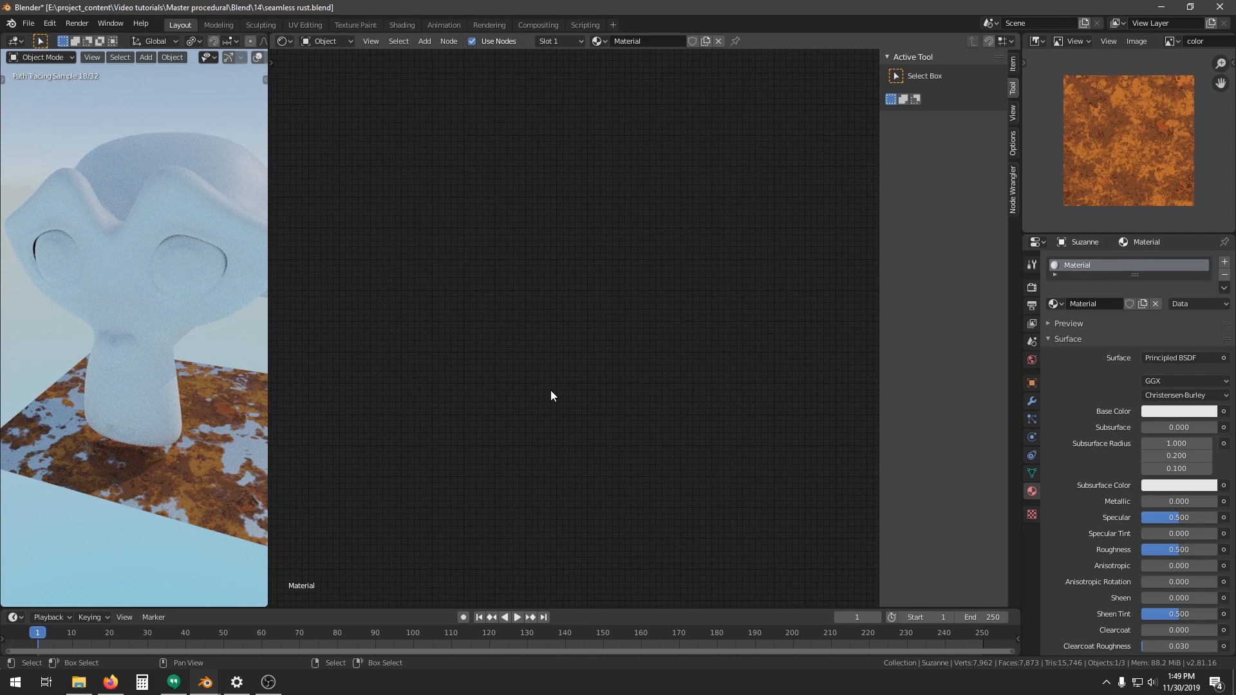
key(Home)
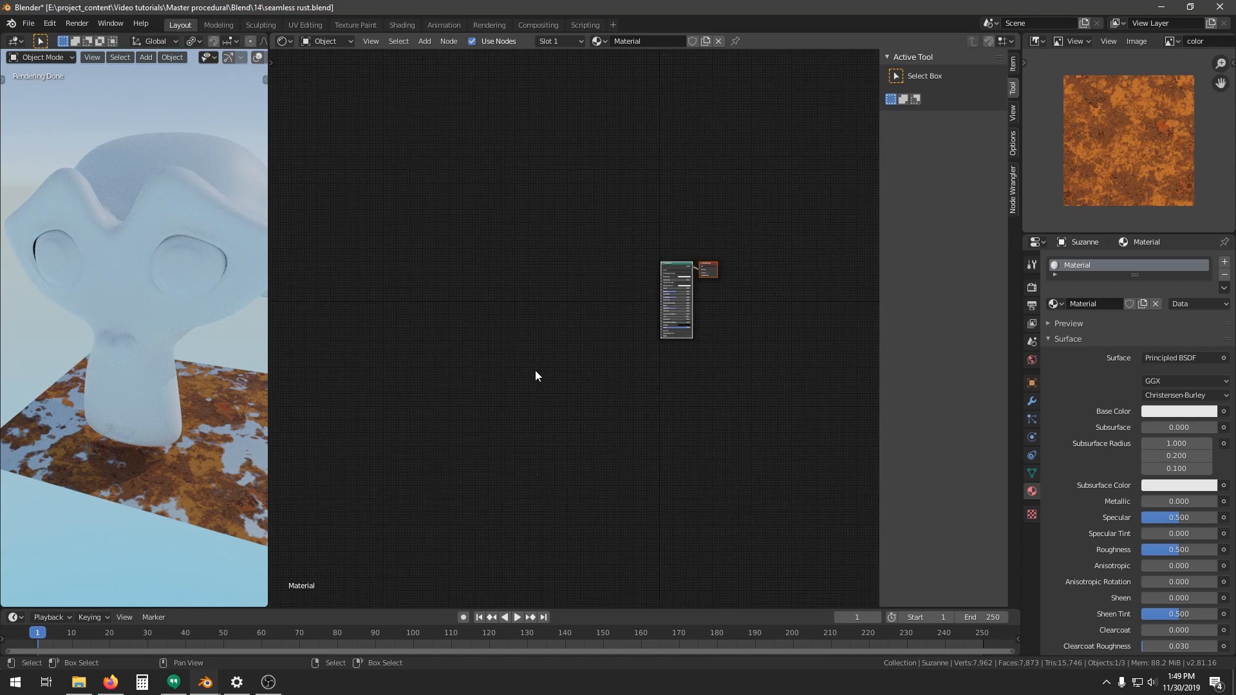
Add an Image Texture node to the monkey's material and assign the baked color image to it
key(shift+a)
mouse_move(457, 361)
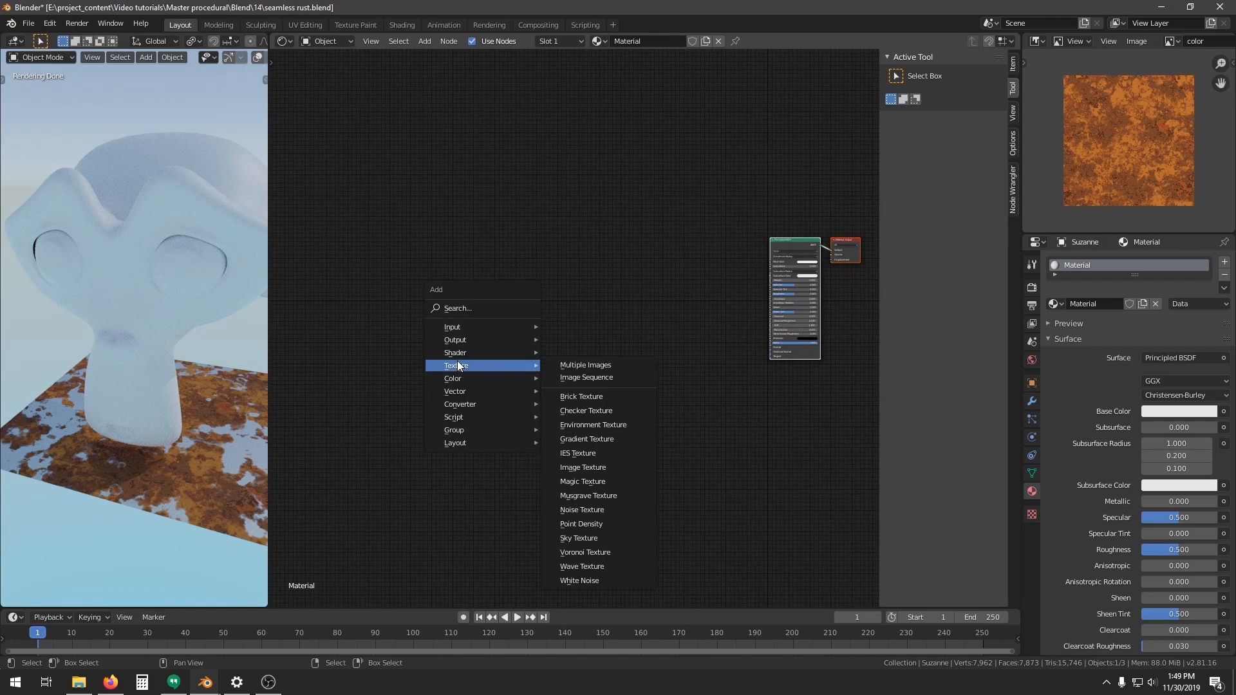
click(573, 365)
click(494, 285)
key(KP_Decimal)
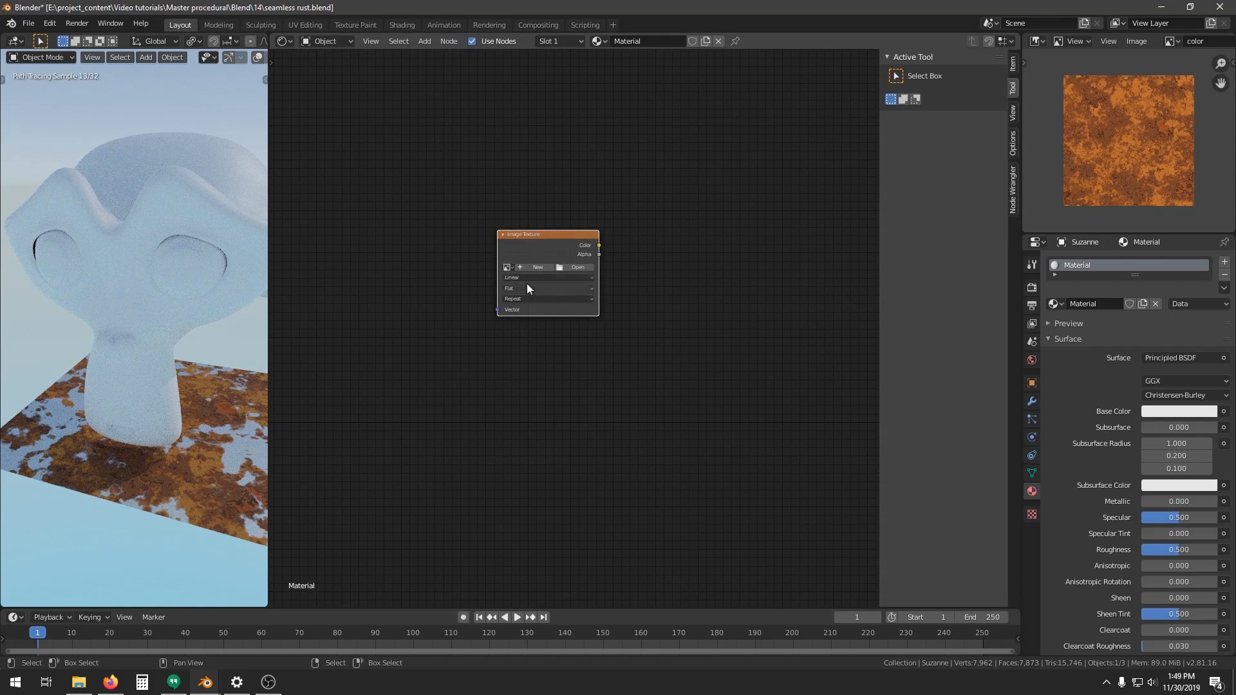
click(507, 266)
click(534, 295)
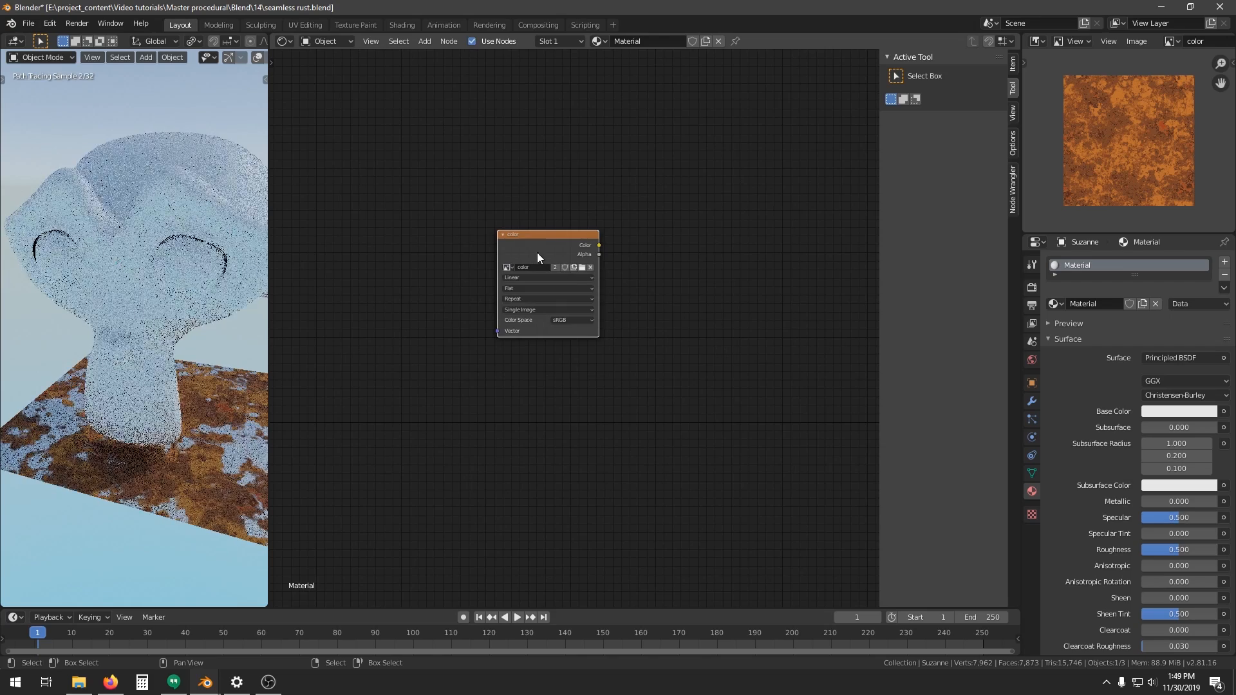
Duplicate the color Image Texture node below the original and assign the Height image to the copy
drag(542, 257, 603, 184)
key(shift+d)
click(629, 353)
click(574, 325)
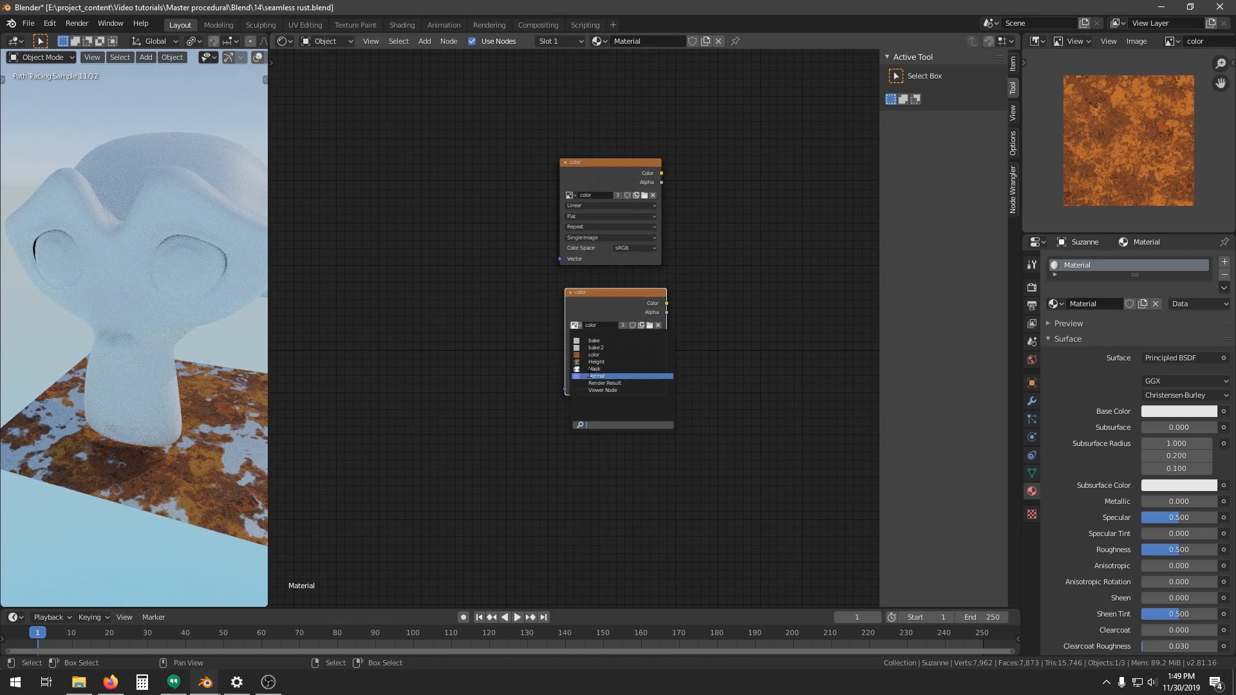
click(590, 367)
Duplicate the Height Image Texture node, place the copy above the color node and assign the Mask image to it
key(shift+d)
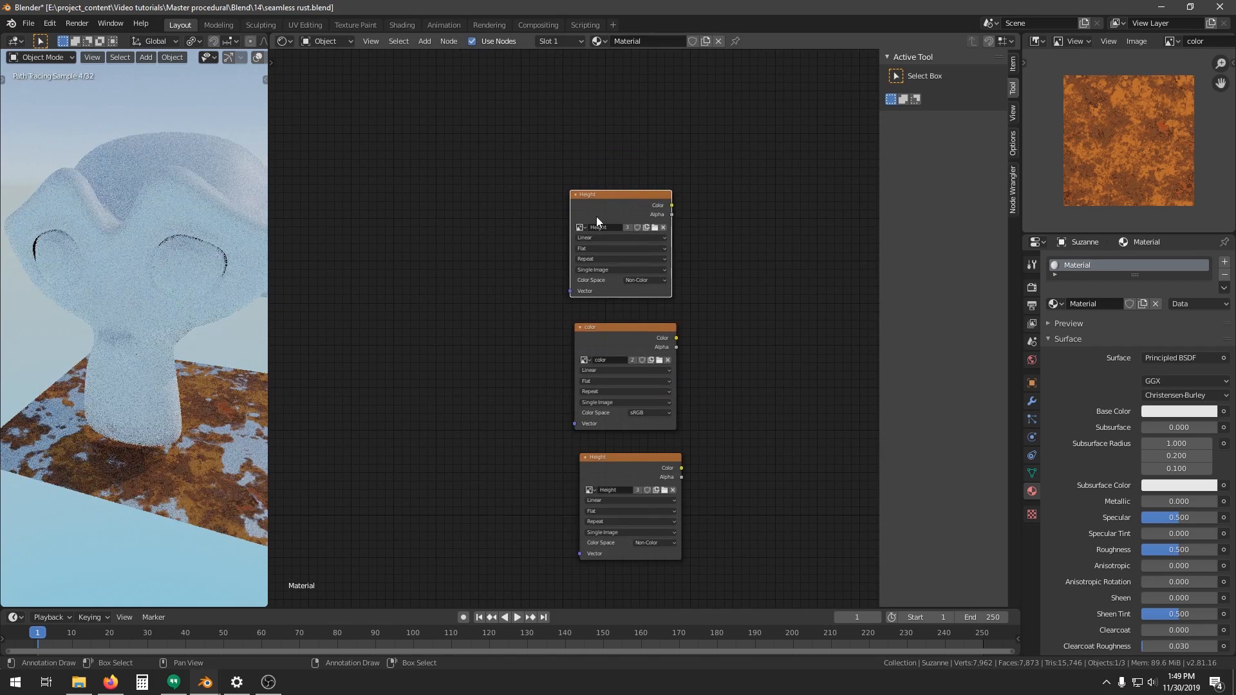
click(596, 216)
click(583, 227)
click(599, 270)
scroll(647, 283, up, 3)
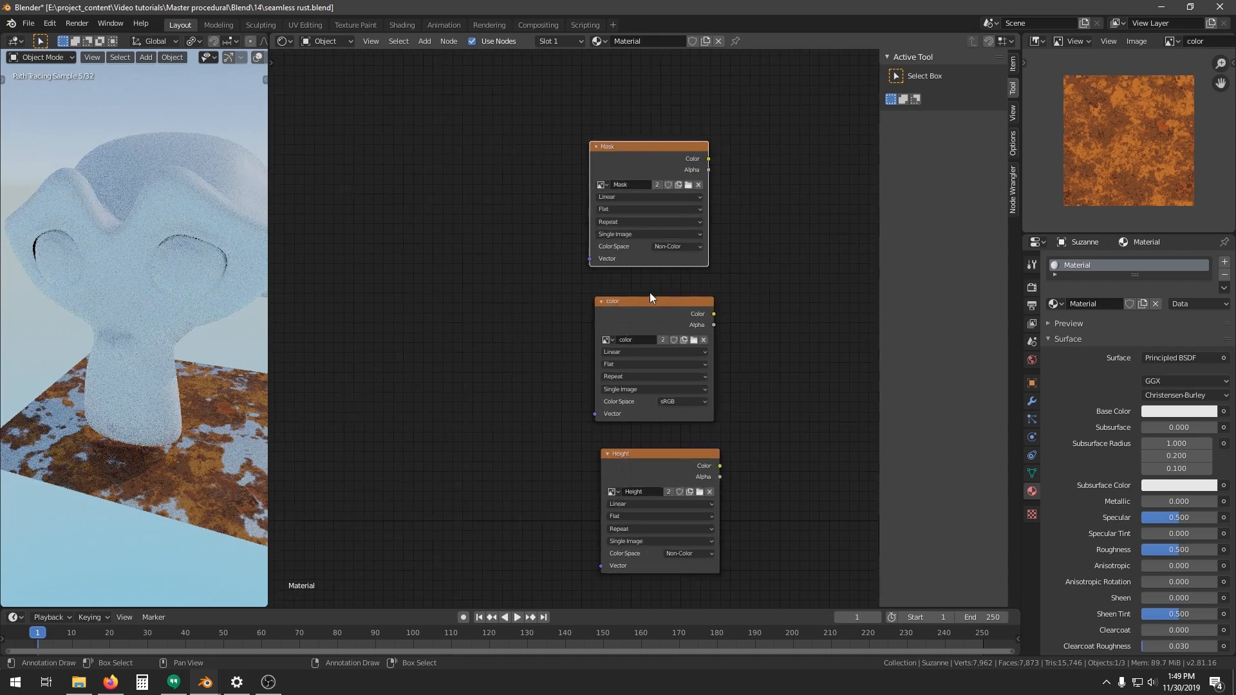
Preview the color Image Texture node on the monkey head through a Viewer and inspect how the texture wraps
middle_drag(649, 300, 645, 295)
middle_drag(535, 245, 567, 248)
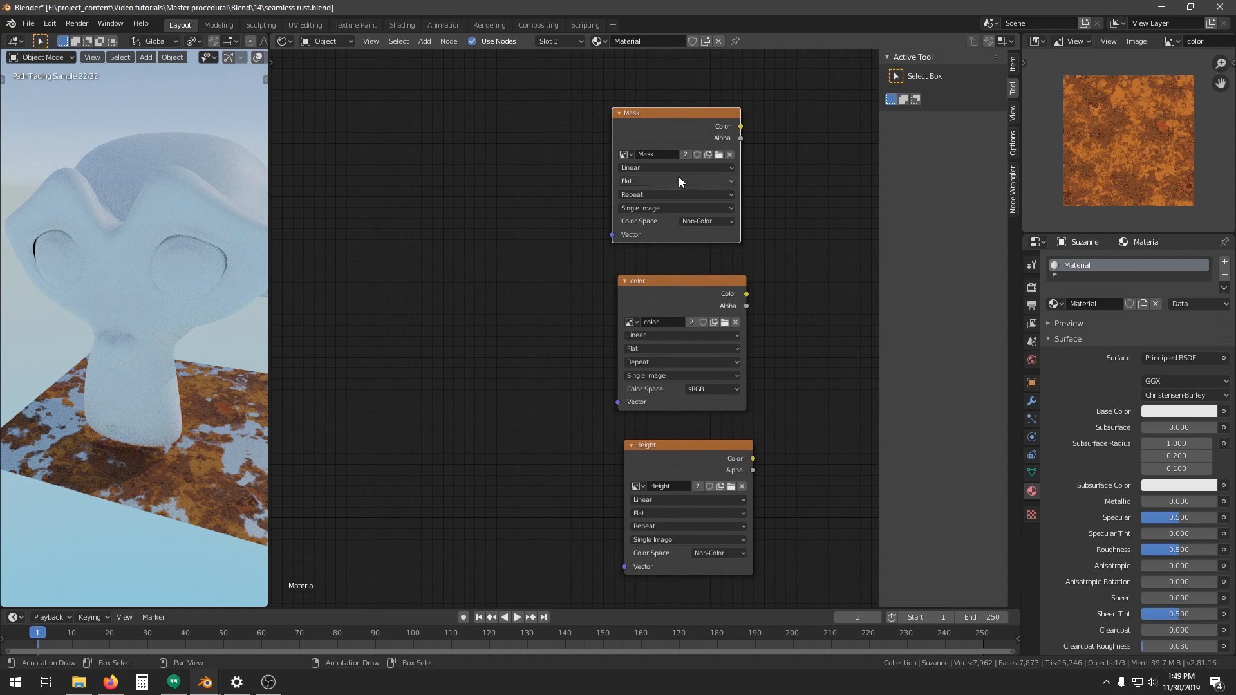
middle_drag(655, 364, 597, 352)
ctrl+shift+click(633, 291)
mouse_move(216, 284)
middle_down()
mouse_move(202, 316)
mouse_move(187, 256)
mouse_move(200, 312)
mouse_move(149, 315)
mouse_move(164, 318)
middle_up()
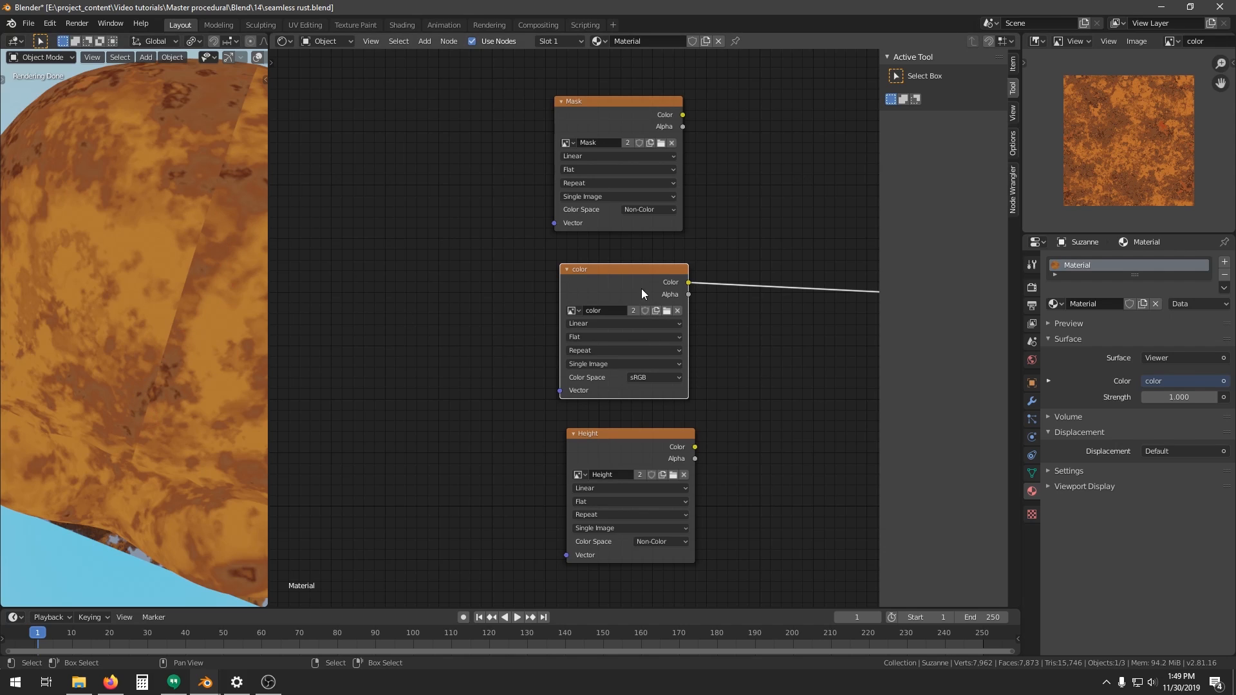
scroll(199, 254, down, 5)
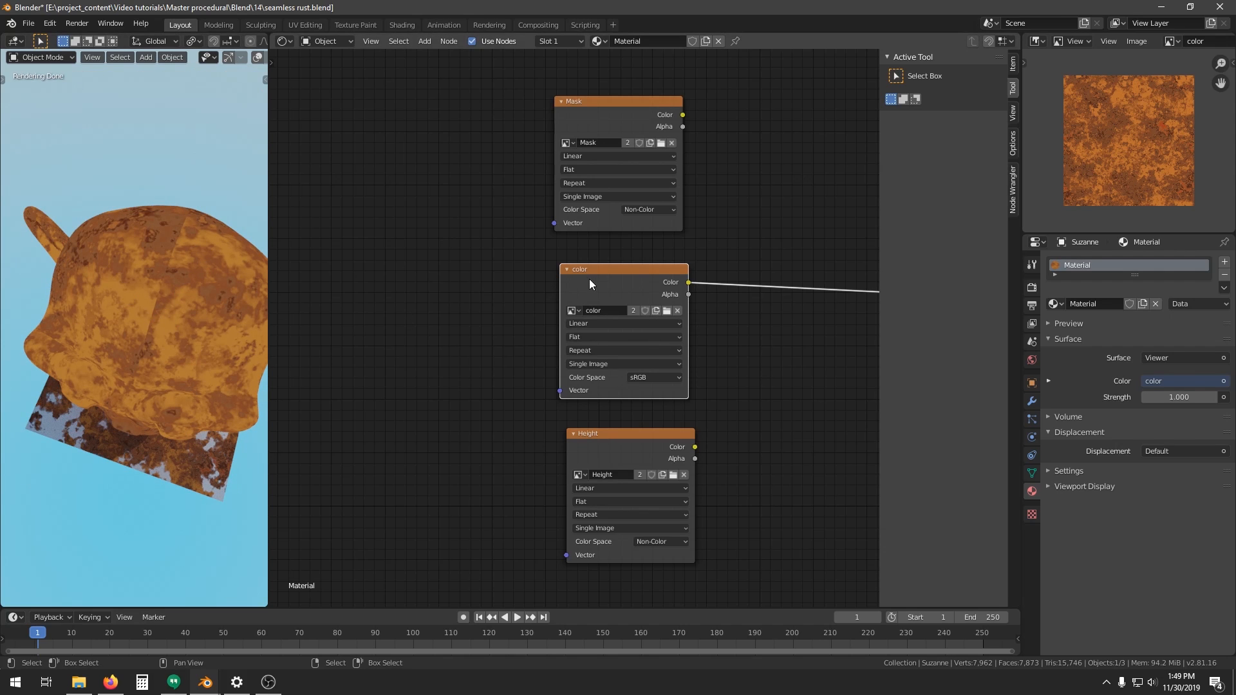
Add a Texture Coordinate node and connect its Object output to the color Image Texture node's Vector input
ctrl+scroll(589, 279, down, 5)
ctrl+scroll(615, 328, down, 1)
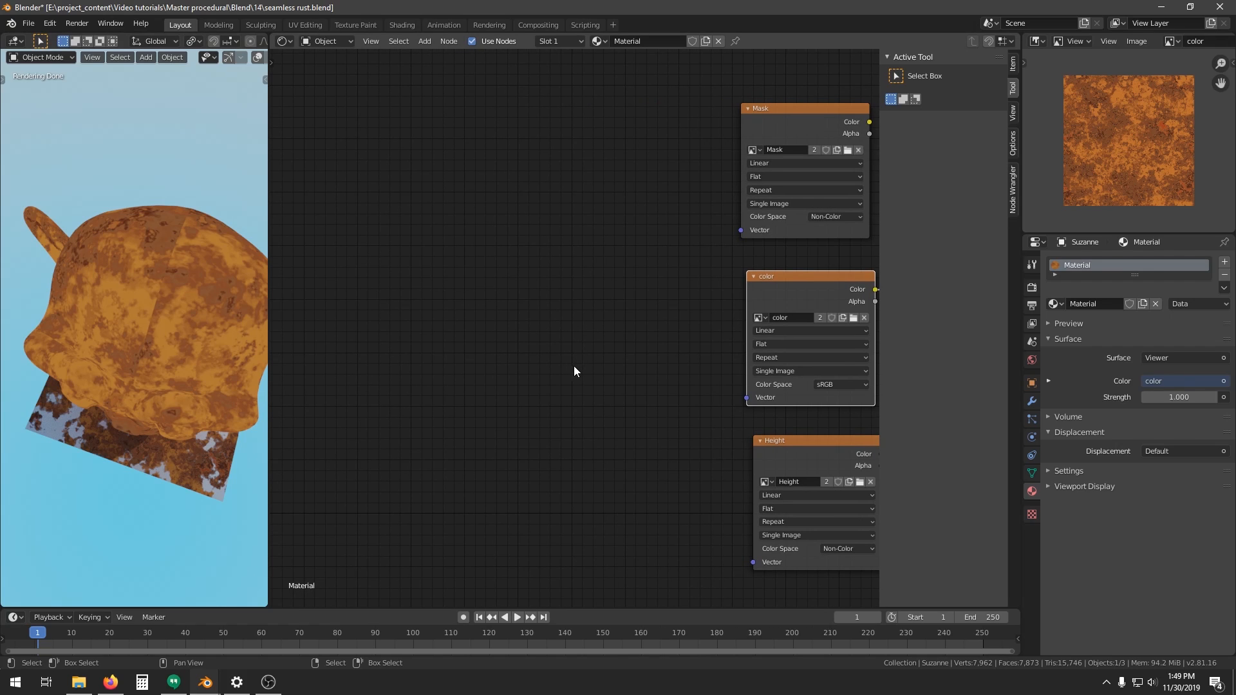
ctrl+scroll(673, 378, down, 1)
key(shift+a)
mouse_move(458, 271)
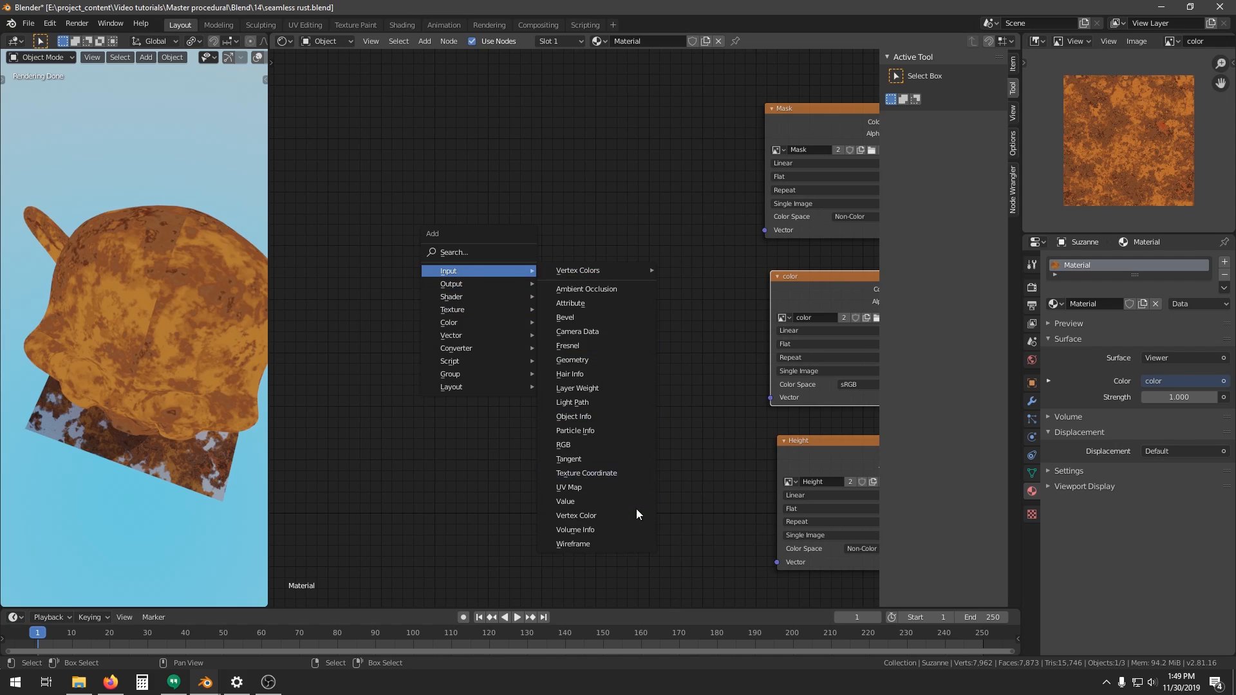
click(604, 474)
click(530, 368)
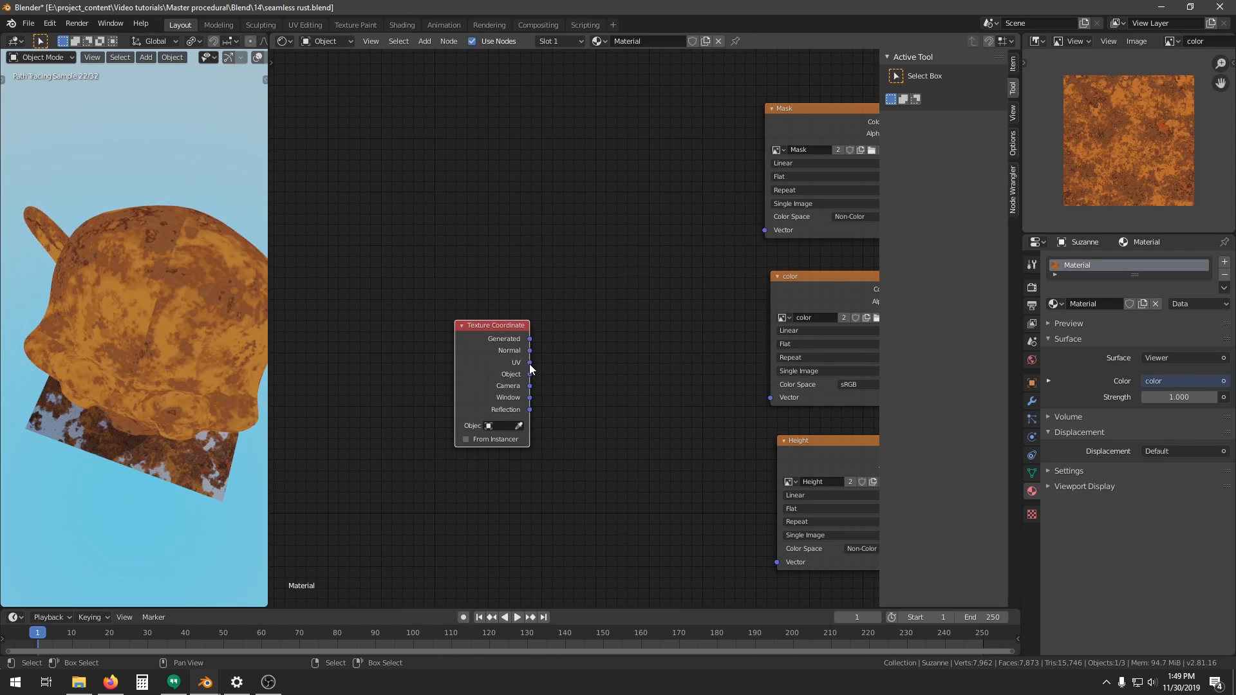
drag(529, 374, 770, 397)
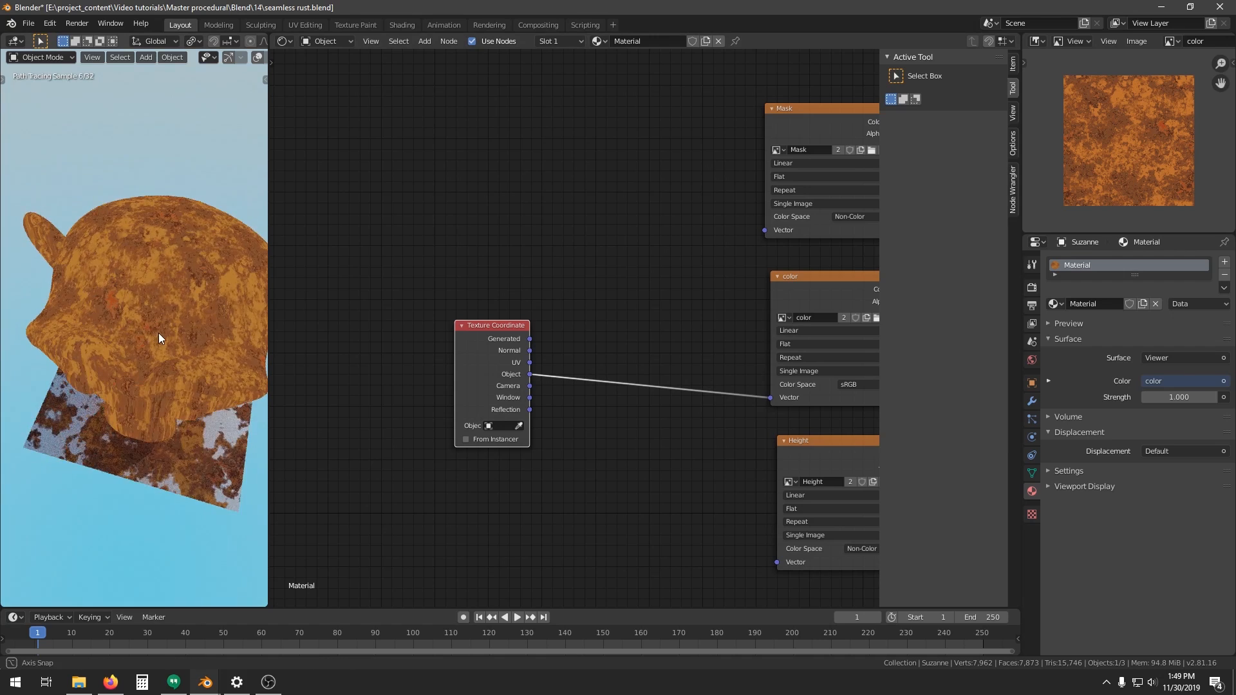
Switch the color Image Texture node's projection to Box
middle_drag(158, 334, 161, 265)
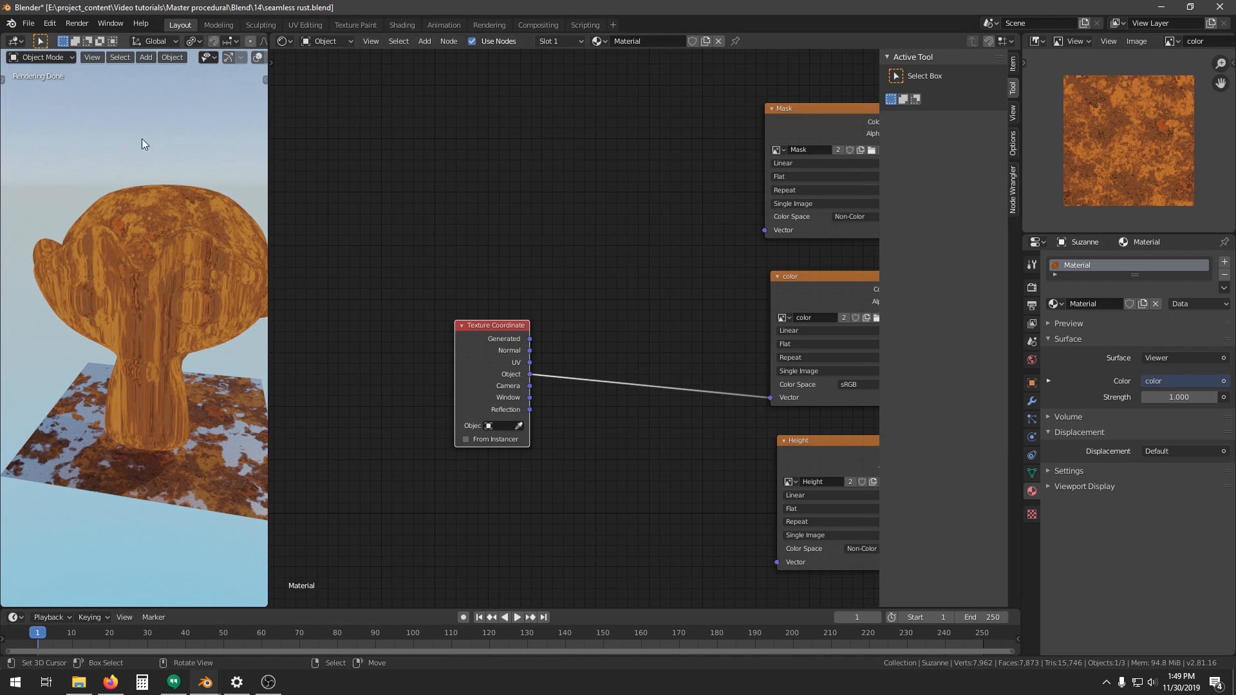
mouse_move(136, 411)
middle_down()
mouse_move(181, 361)
mouse_move(152, 407)
middle_up()
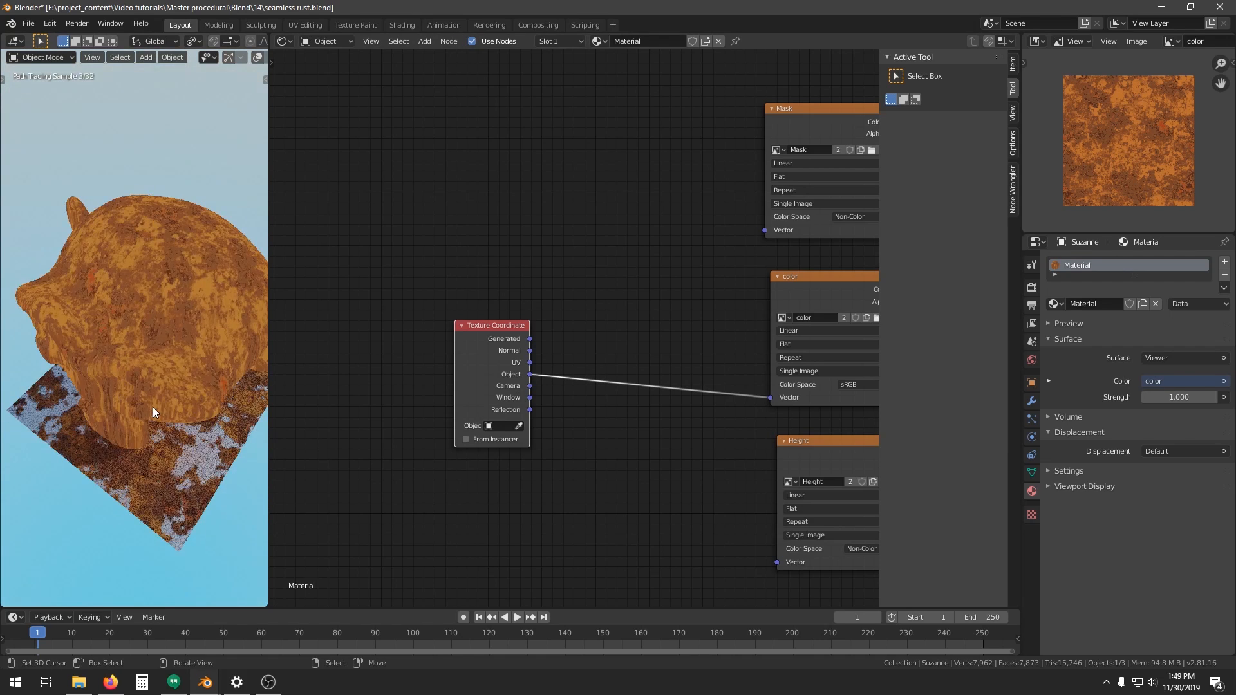
middle_drag(765, 381, 636, 388)
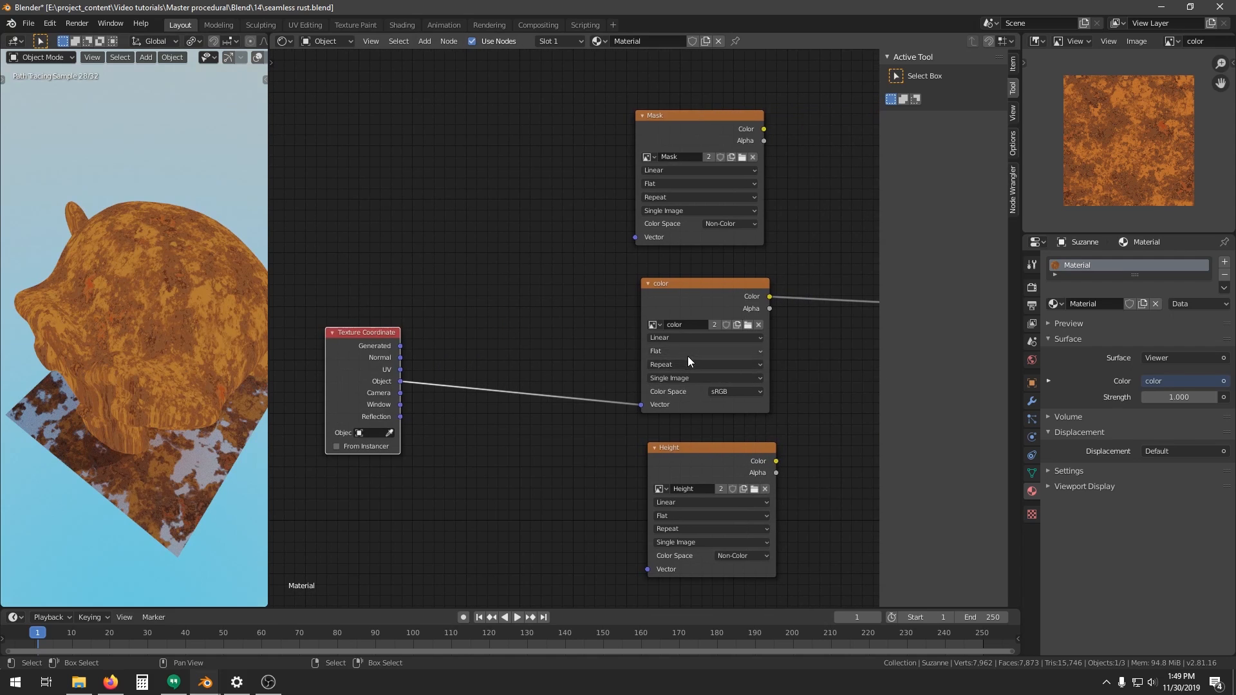
click(659, 353)
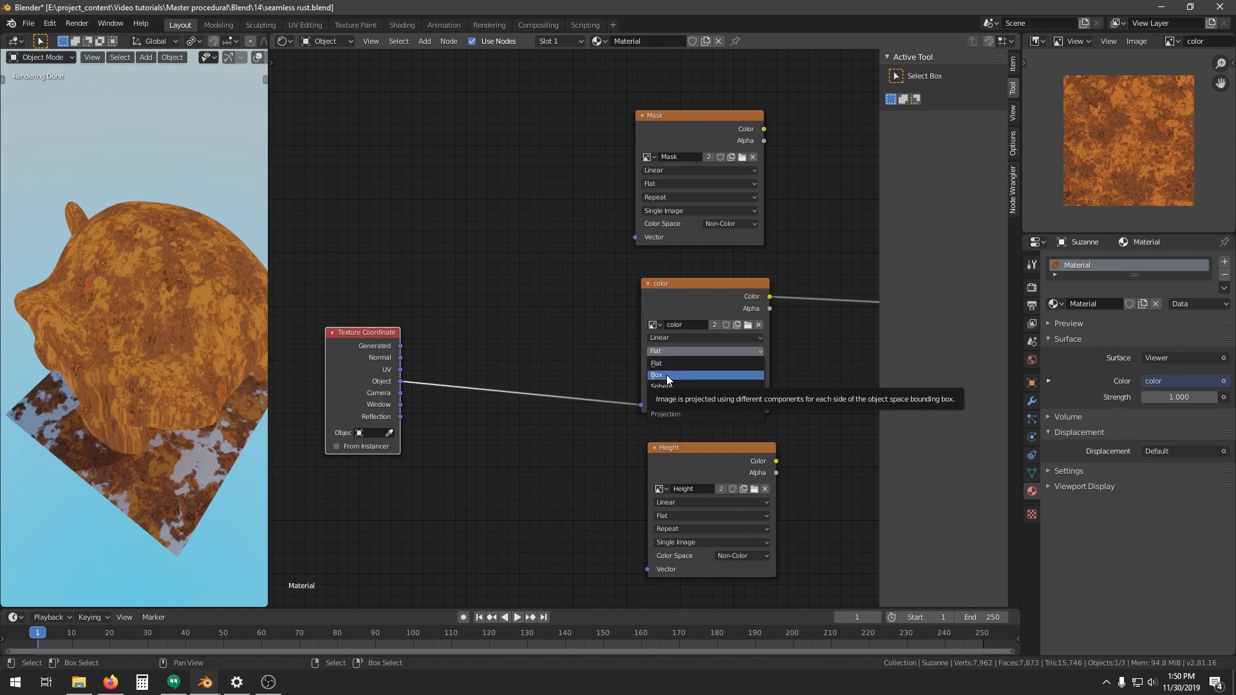
click(666, 374)
Set the color Image Texture node's Blend to 0.082 and check the projection seams on the monkey head
mouse_move(120, 357)
middle_down()
mouse_move(174, 291)
mouse_move(160, 309)
mouse_move(160, 298)
mouse_move(172, 310)
mouse_move(101, 269)
mouse_move(42, 297)
mouse_move(166, 330)
mouse_move(157, 346)
mouse_move(121, 325)
middle_up()
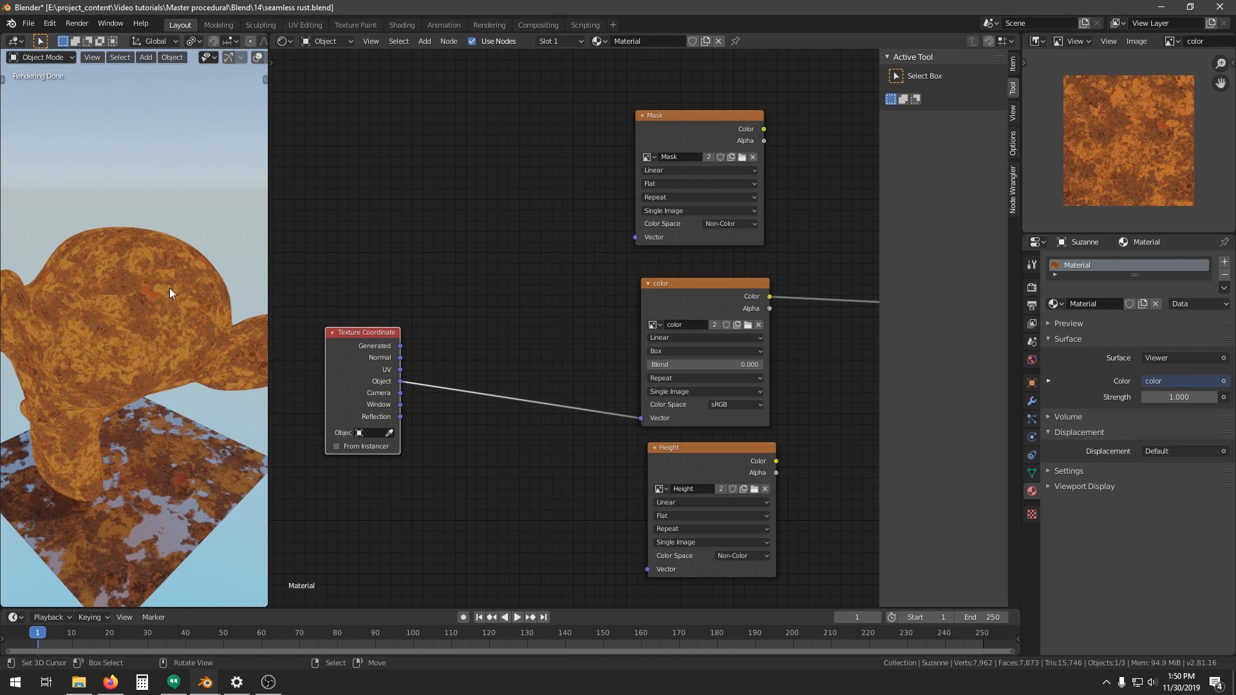
mouse_move(129, 288)
middle_down()
mouse_move(124, 321)
mouse_move(91, 283)
mouse_move(150, 255)
mouse_move(180, 307)
mouse_move(128, 269)
mouse_move(137, 388)
mouse_move(184, 365)
mouse_move(102, 388)
mouse_move(175, 373)
mouse_move(109, 365)
mouse_move(113, 342)
mouse_move(176, 357)
mouse_move(118, 388)
mouse_move(107, 381)
mouse_move(153, 379)
mouse_move(156, 353)
mouse_move(138, 361)
mouse_move(161, 369)
mouse_move(150, 367)
middle_up()
scroll(172, 373, up, 5)
scroll(183, 365, down, 4)
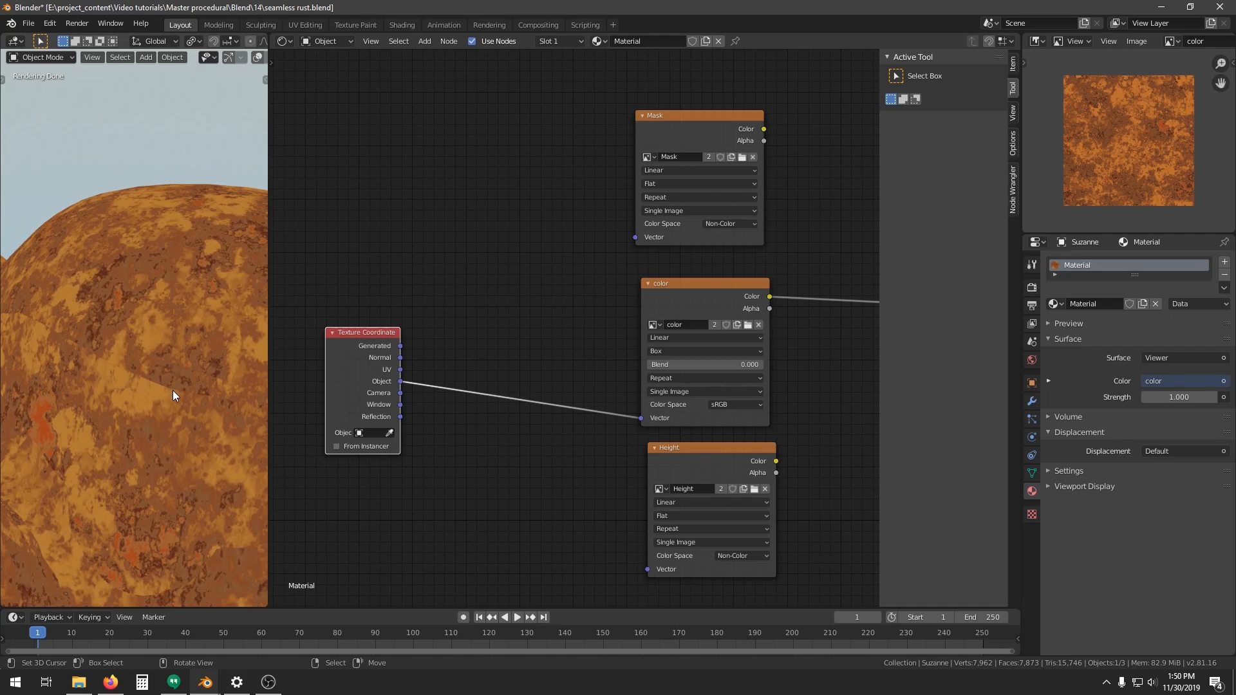
scroll(720, 399, up, 3)
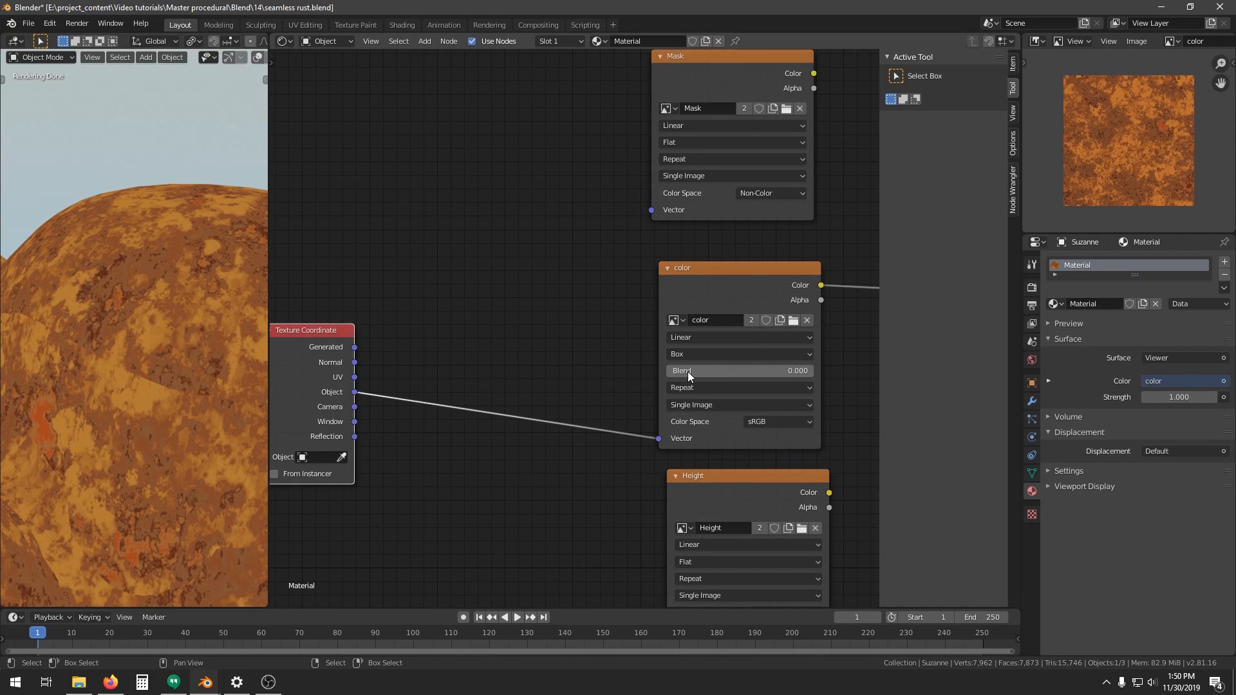
drag(692, 371, 708, 372)
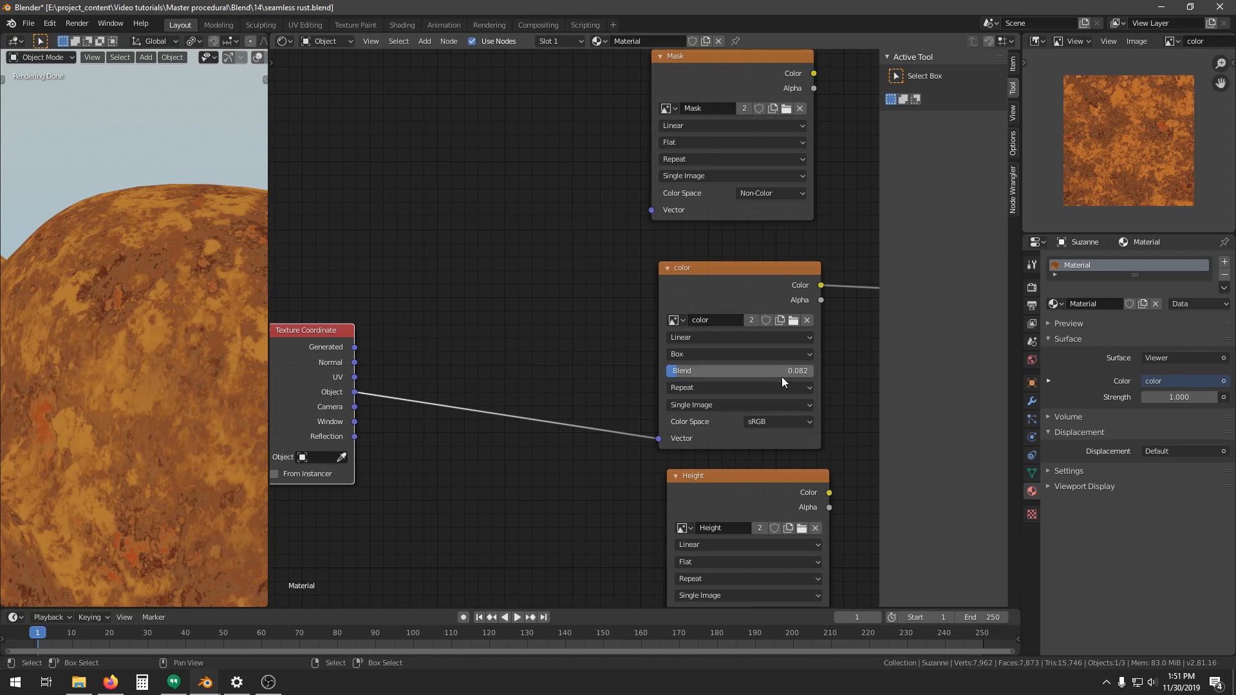
middle_drag(658, 380, 642, 387)
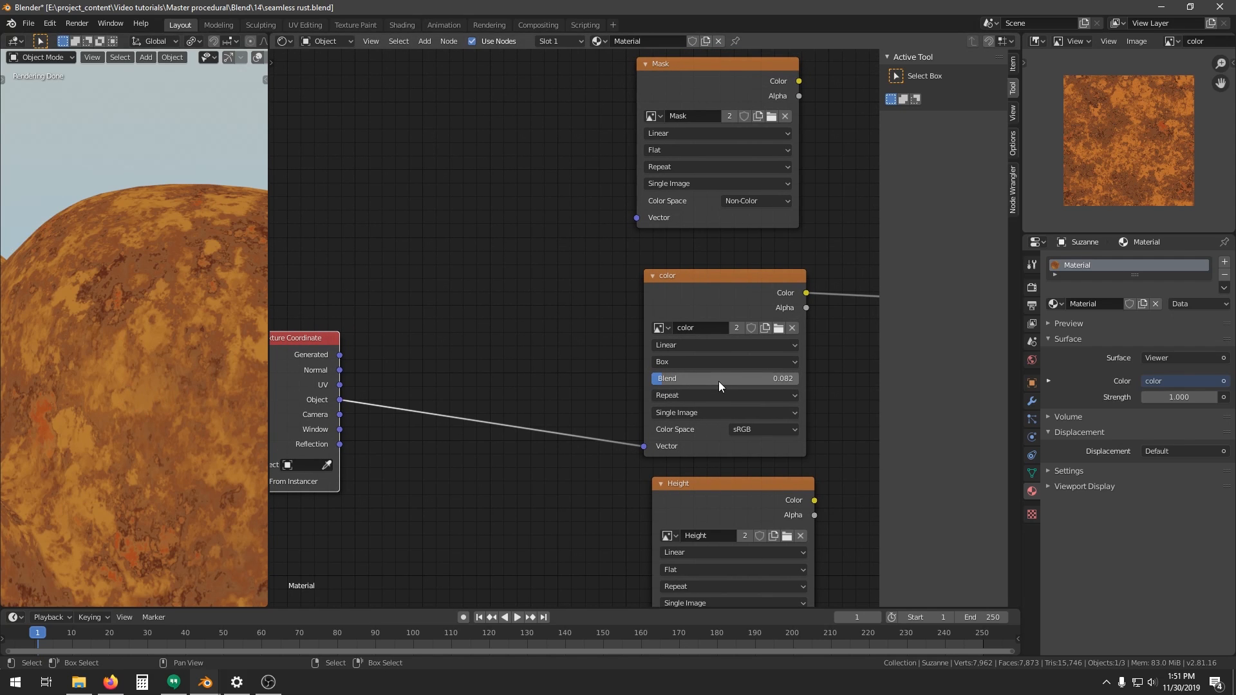
scroll(198, 380, down, 4)
scroll(198, 387, down, 2)
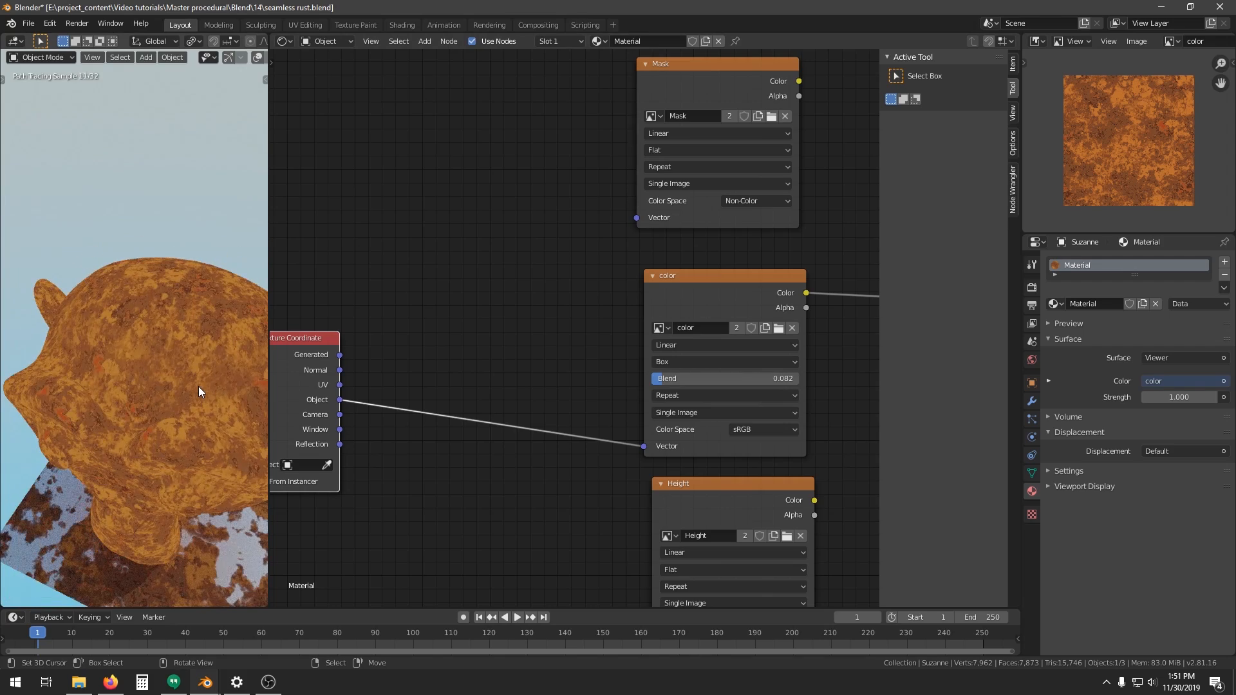
middle_drag(198, 386, 173, 381)
Switch the Mask Image Texture node's projection to Box
middle_drag(687, 247, 660, 284)
scroll(660, 284, down, 1)
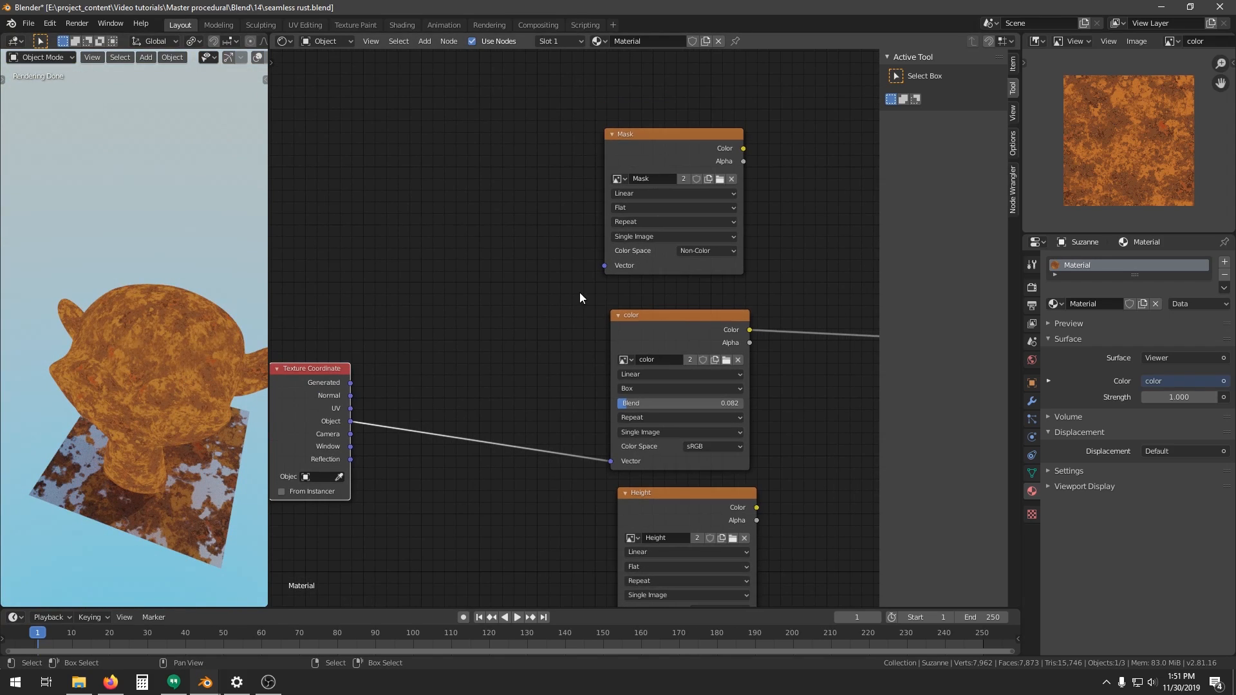
click(630, 207)
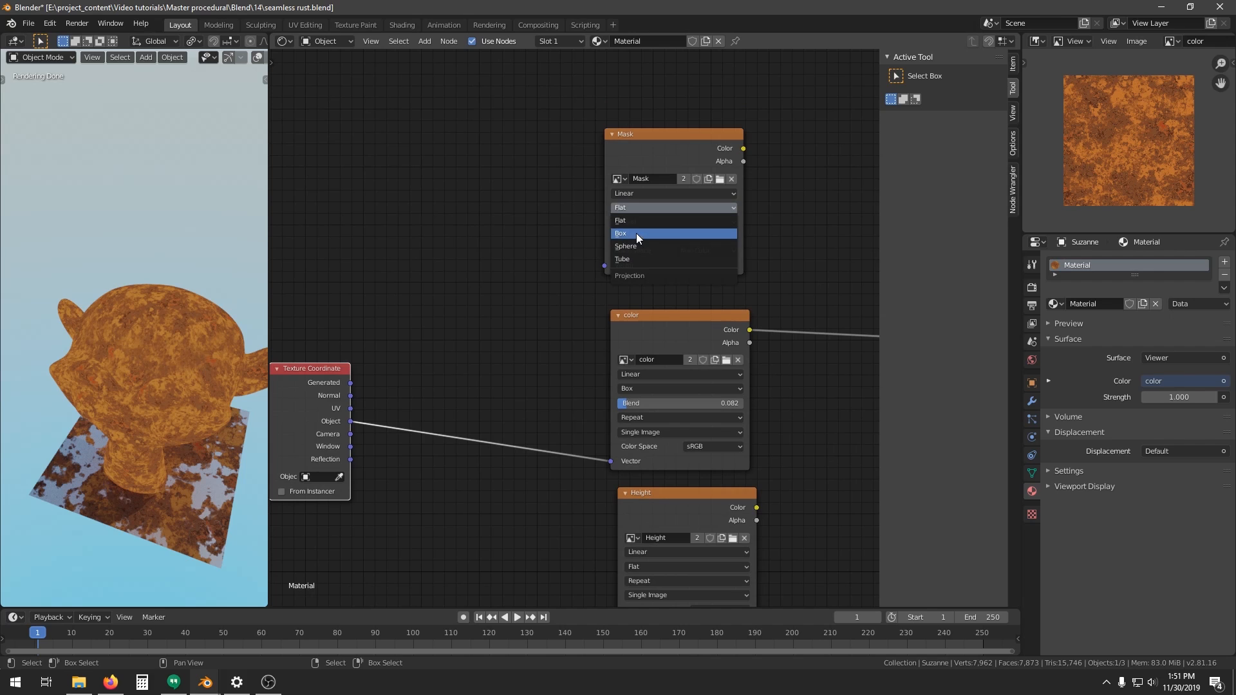
click(636, 233)
click(653, 518)
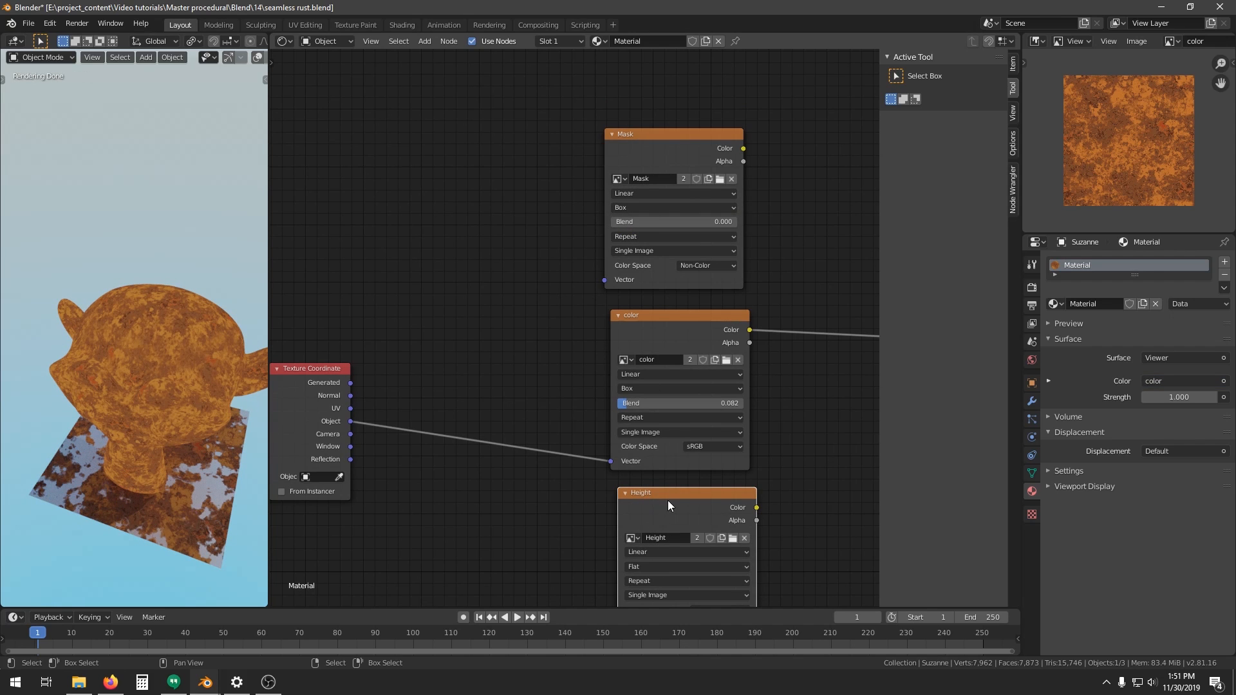
Add a reroute to the Texture Coordinate's Object link and connect it to the Vector inputs of the Mask and Height nodes
middle_drag(514, 503, 530, 507)
shift+right_drag(505, 428, 525, 471)
drag(509, 454, 621, 284)
middle_drag(570, 466, 625, 212)
alt+right_drag(503, 182, 735, 400)
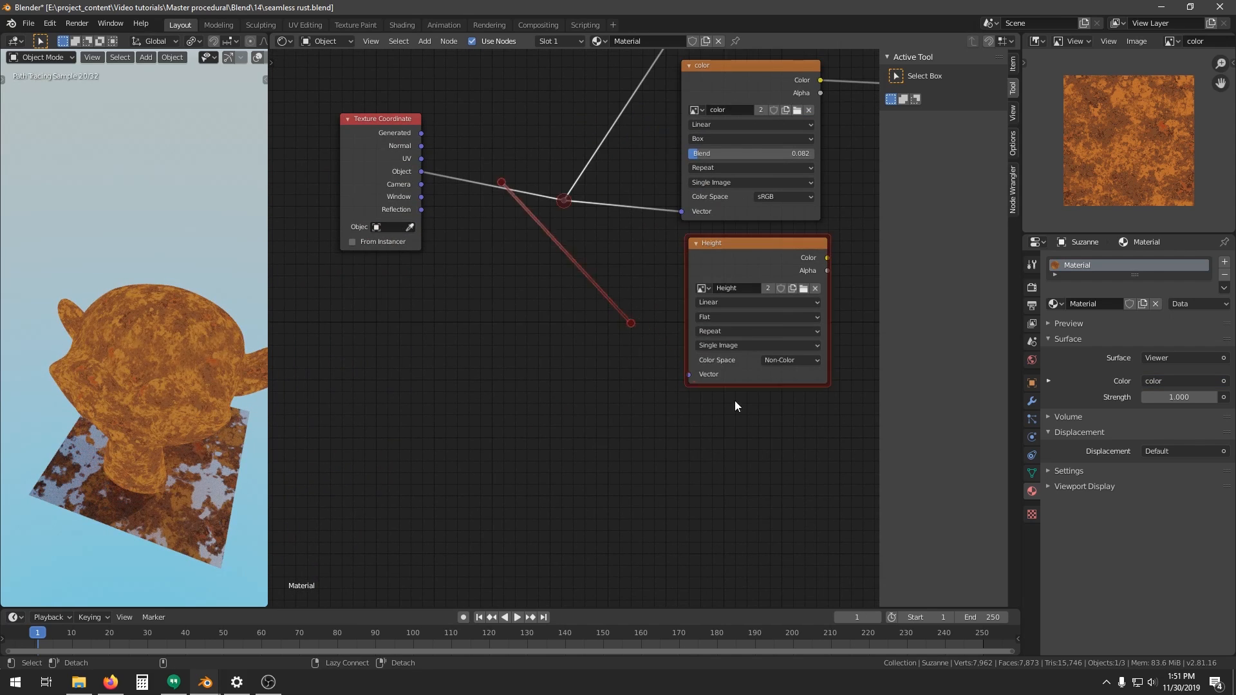
Set the Height node's projection to Box and copy the color node's 0.082 Blend value to the Height and Mask nodes
middle_drag(661, 288, 549, 421)
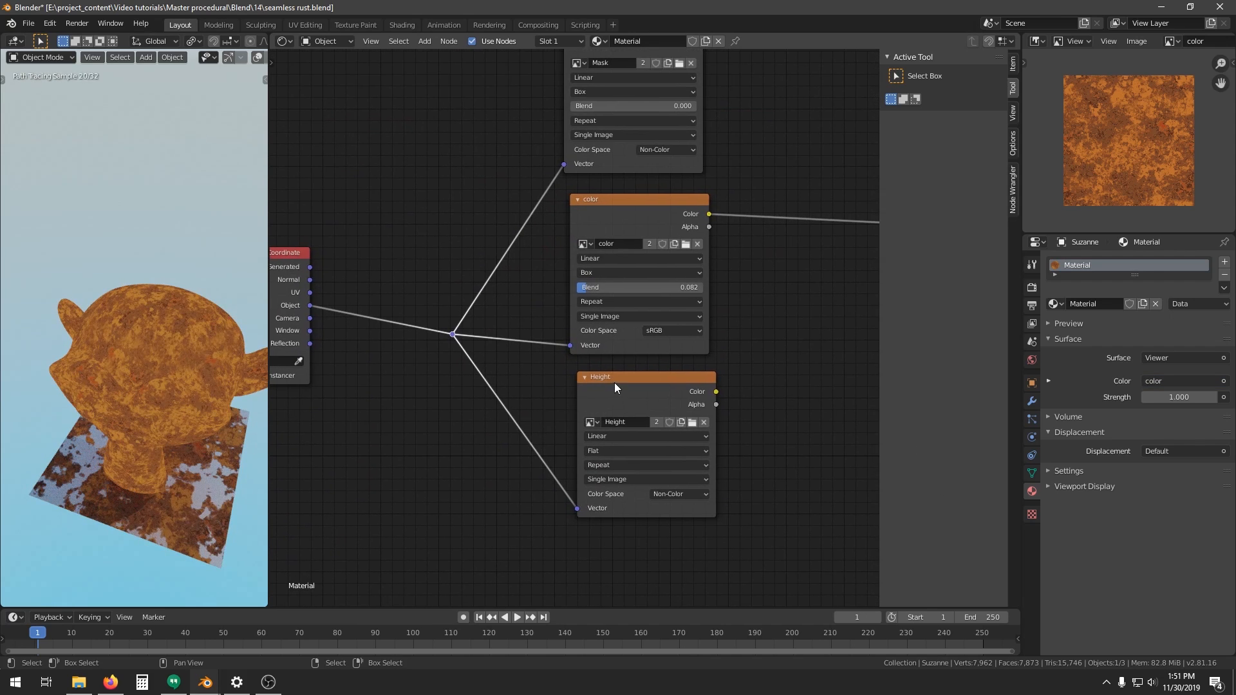
click(616, 450)
click(615, 472)
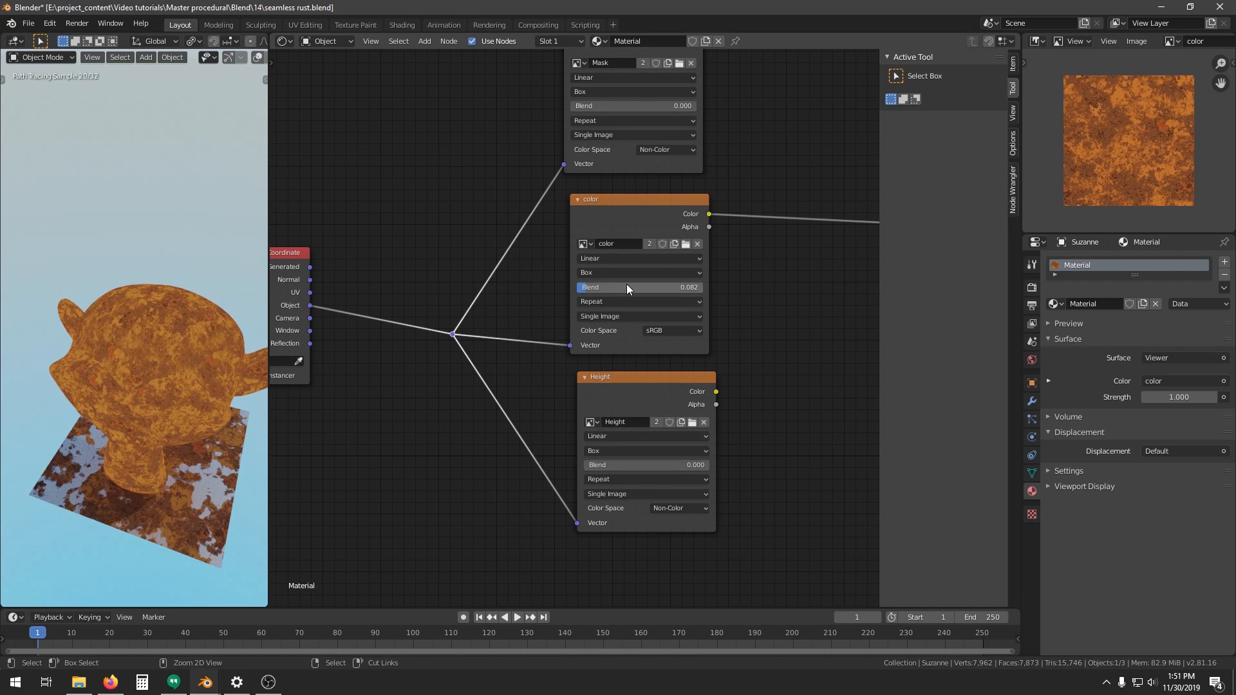
key(ctrl+c)
key(ctrl+v)
middle_drag(672, 288, 667, 419)
key(ctrl+v)
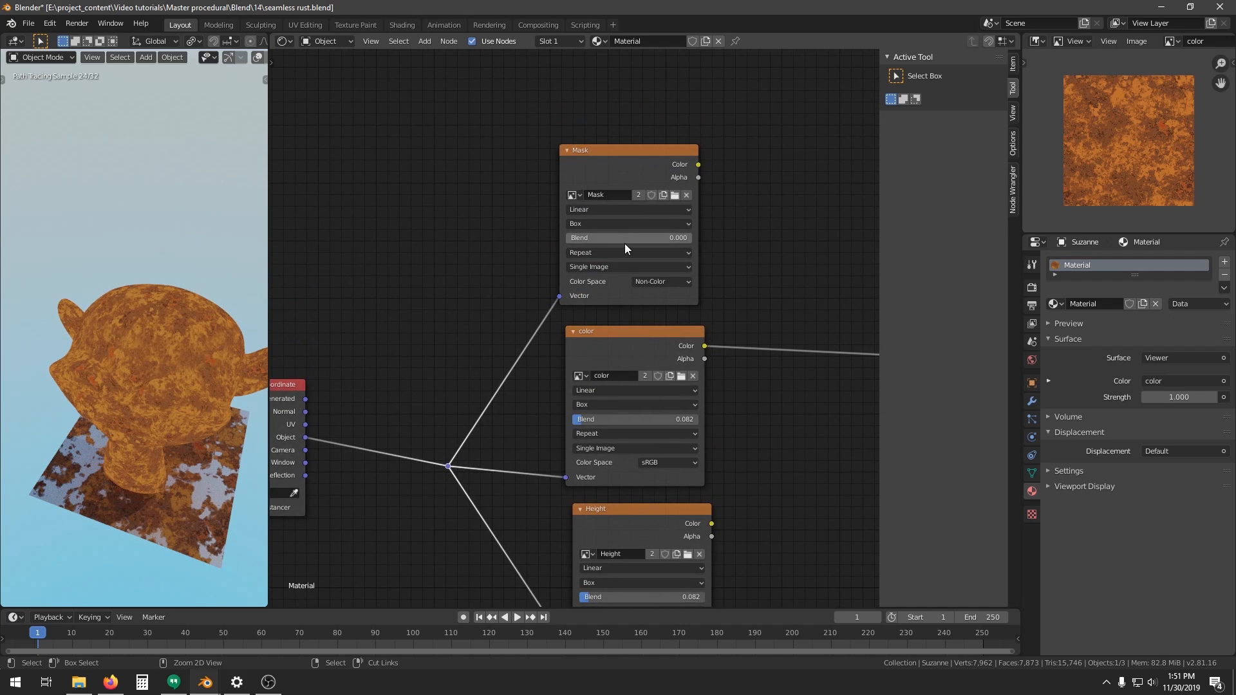
Reposition the Principled BSDF node and add a Glossy BSDF node above it
scroll(602, 340, down, 3)
middle_drag(727, 343, 556, 345)
drag(742, 380, 479, 383)
scroll(542, 404, up, 2)
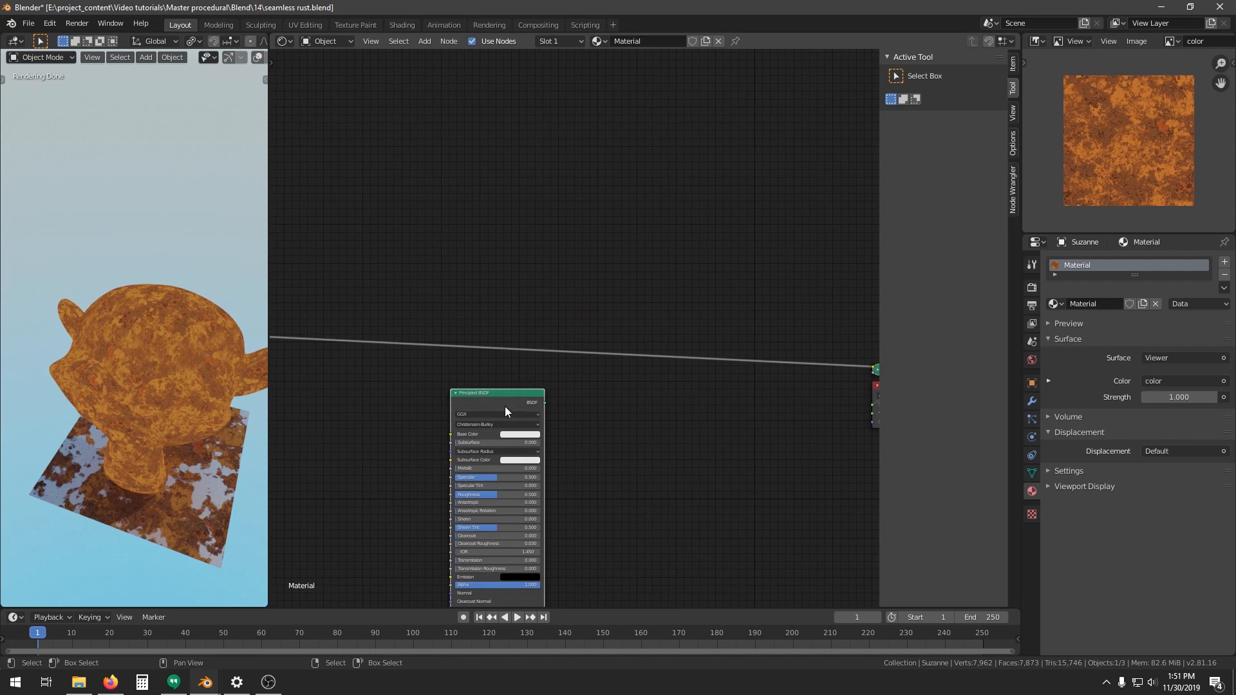
middle_drag(480, 426, 511, 415)
key(shift+a)
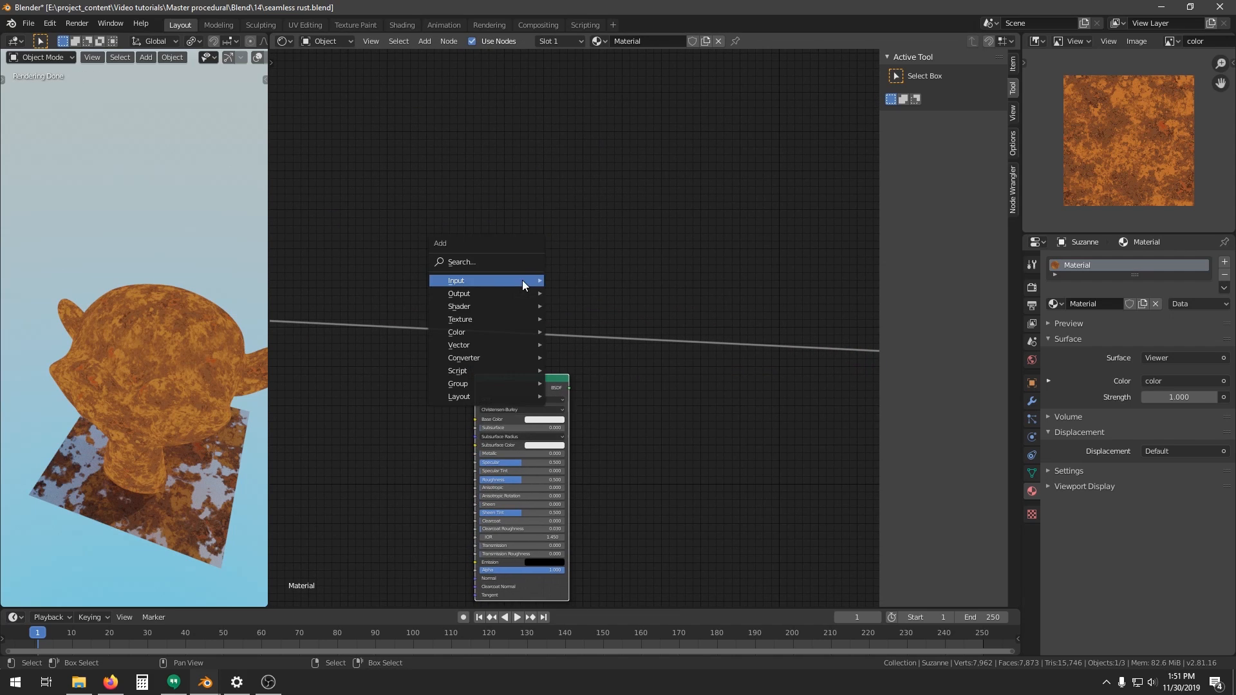
key(Escape)
key(shift+a)
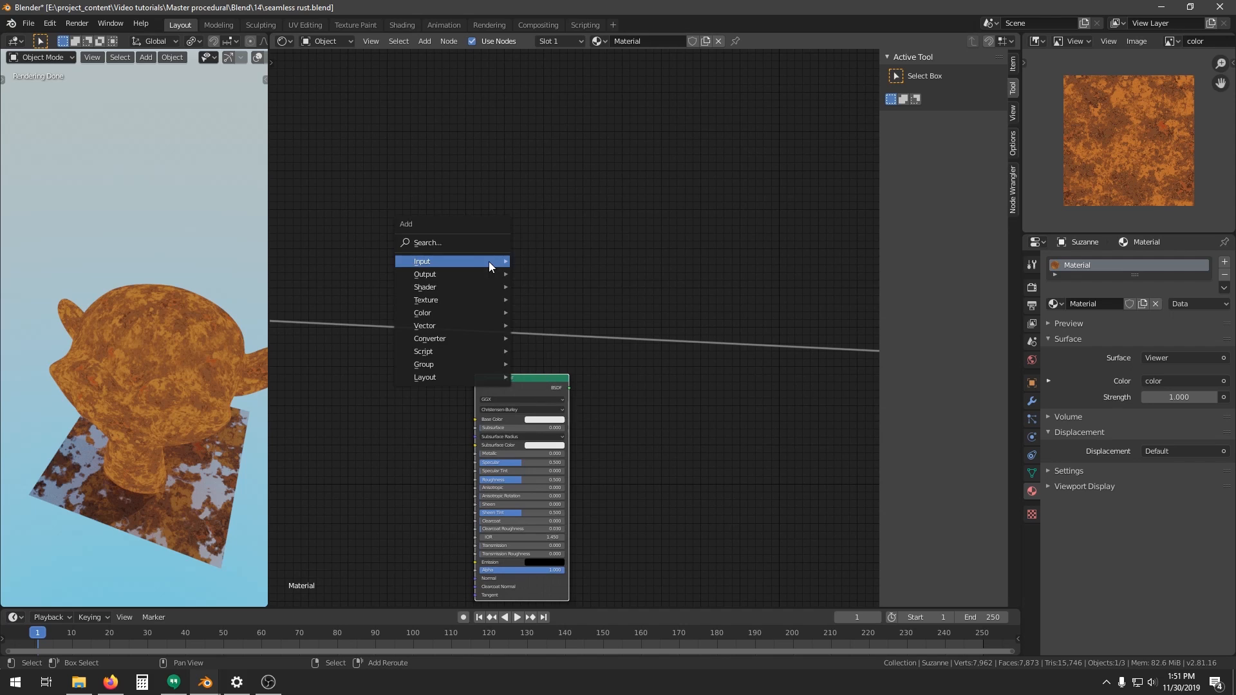
mouse_move(464, 287)
click(548, 357)
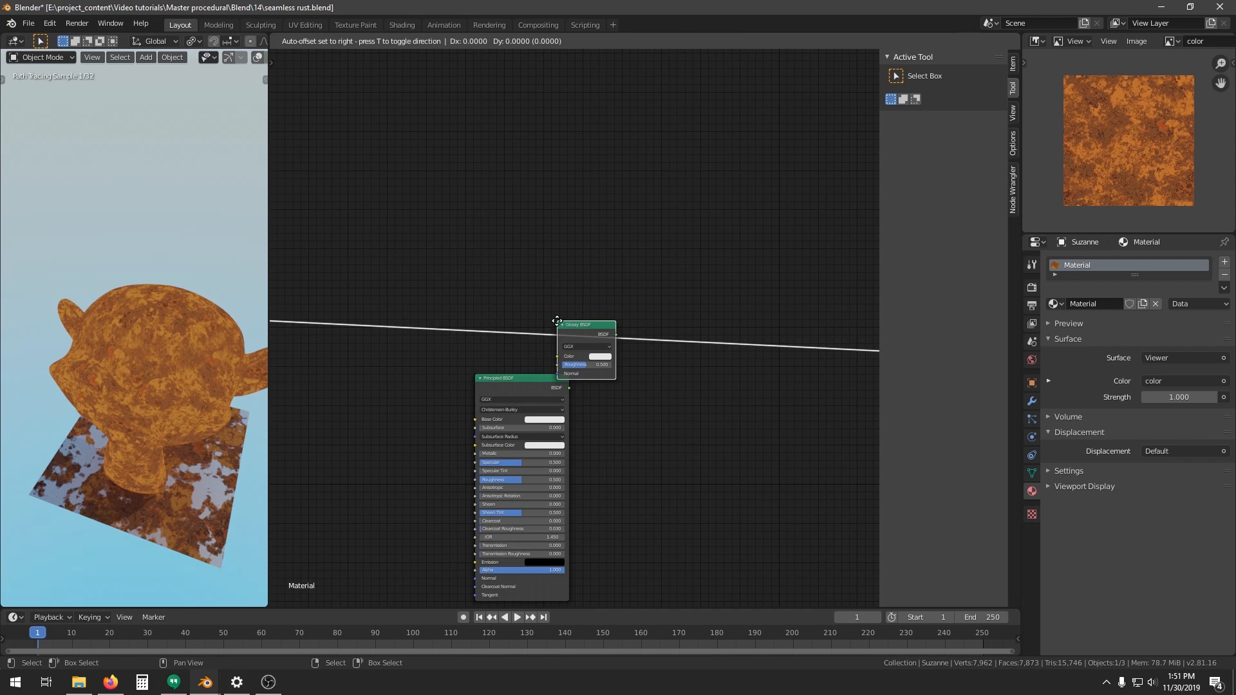
click(508, 290)
Combine the Glossy and Principled BSDFs in a Mix Shader feeding the material output, with the Mask node's Color driving its Fac
ctrl+shift+right_drag(509, 289, 542, 444)
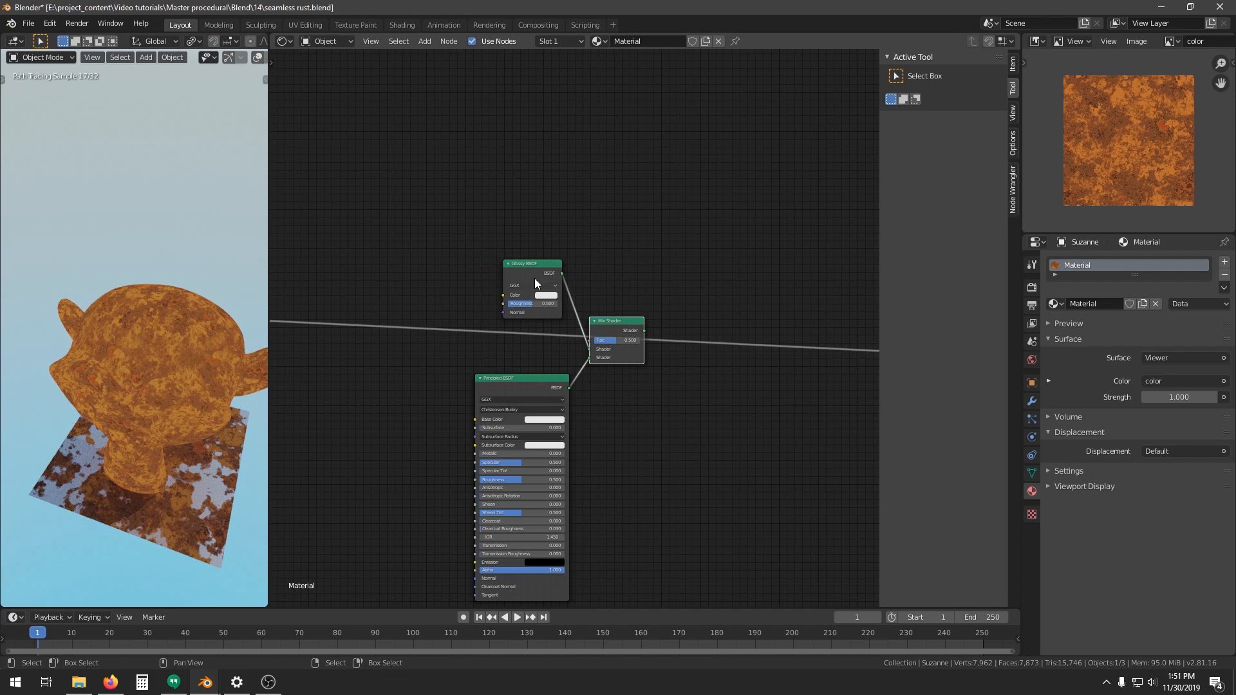
ctrl+shift+click(610, 329)
scroll(533, 317, down, 1)
middle_drag(421, 317, 533, 317)
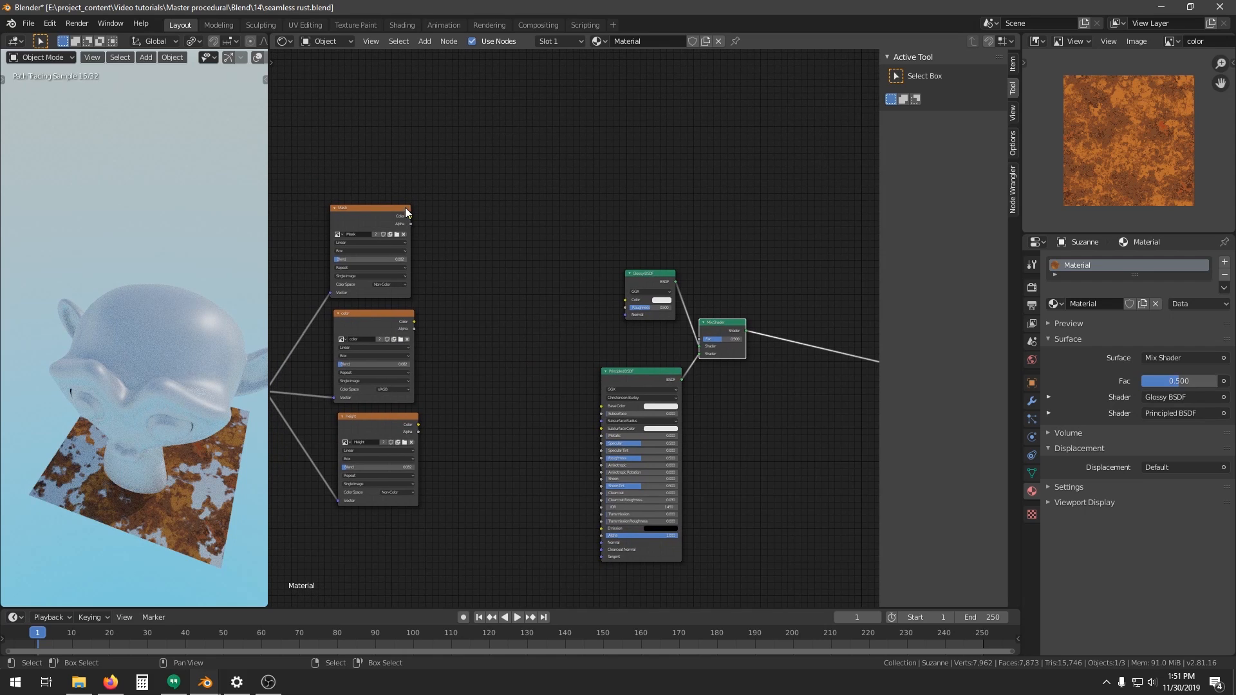
drag(411, 216, 699, 338)
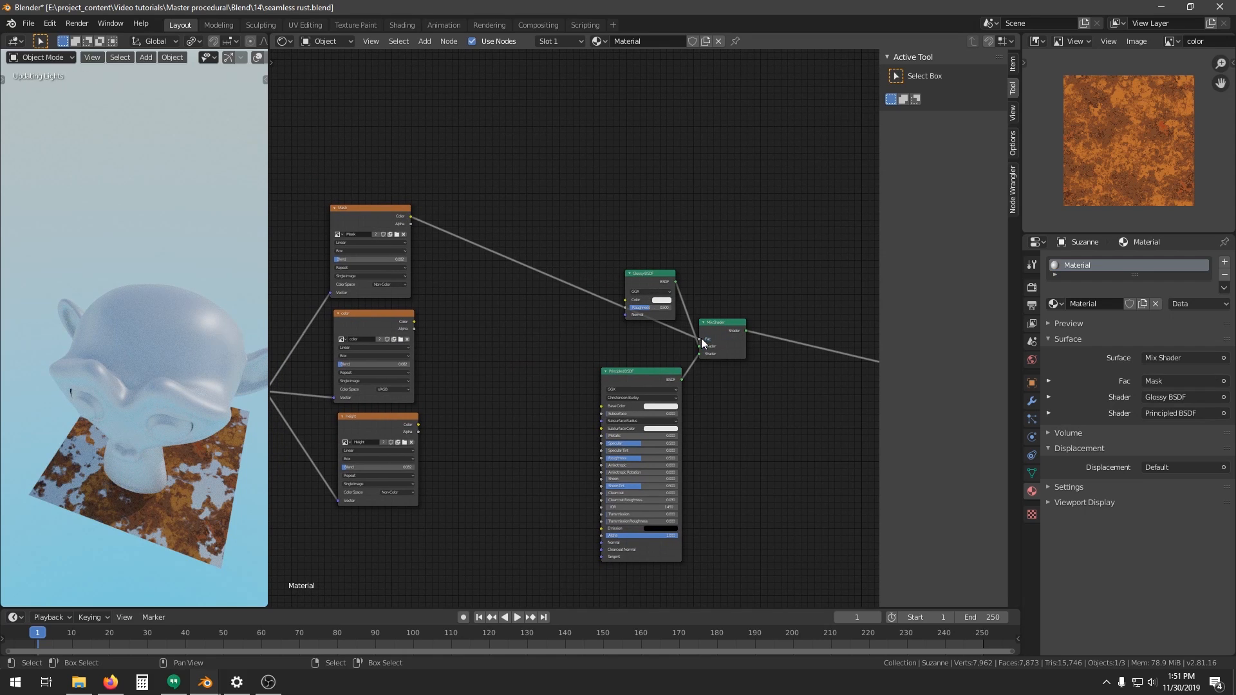
drag(654, 281, 649, 311)
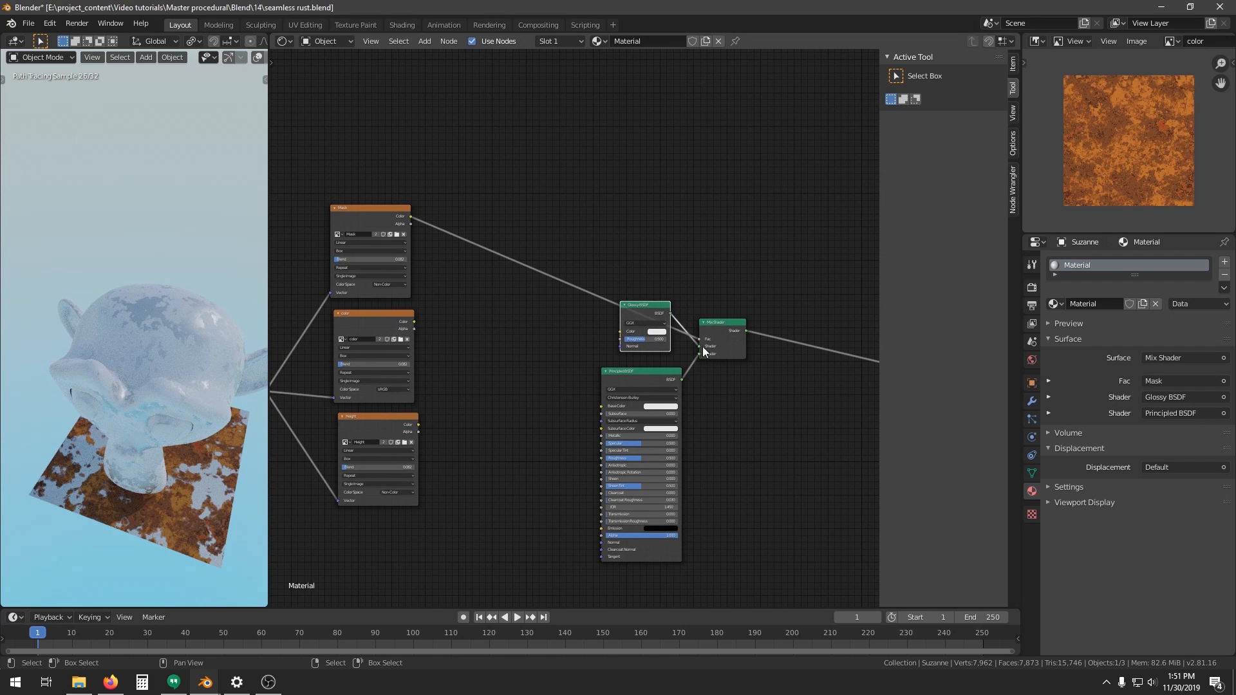
Connect the color Image Texture's Color output to the Principled BSDF's Base Color
middle_drag(523, 332, 532, 328)
scroll(532, 328, up, 2)
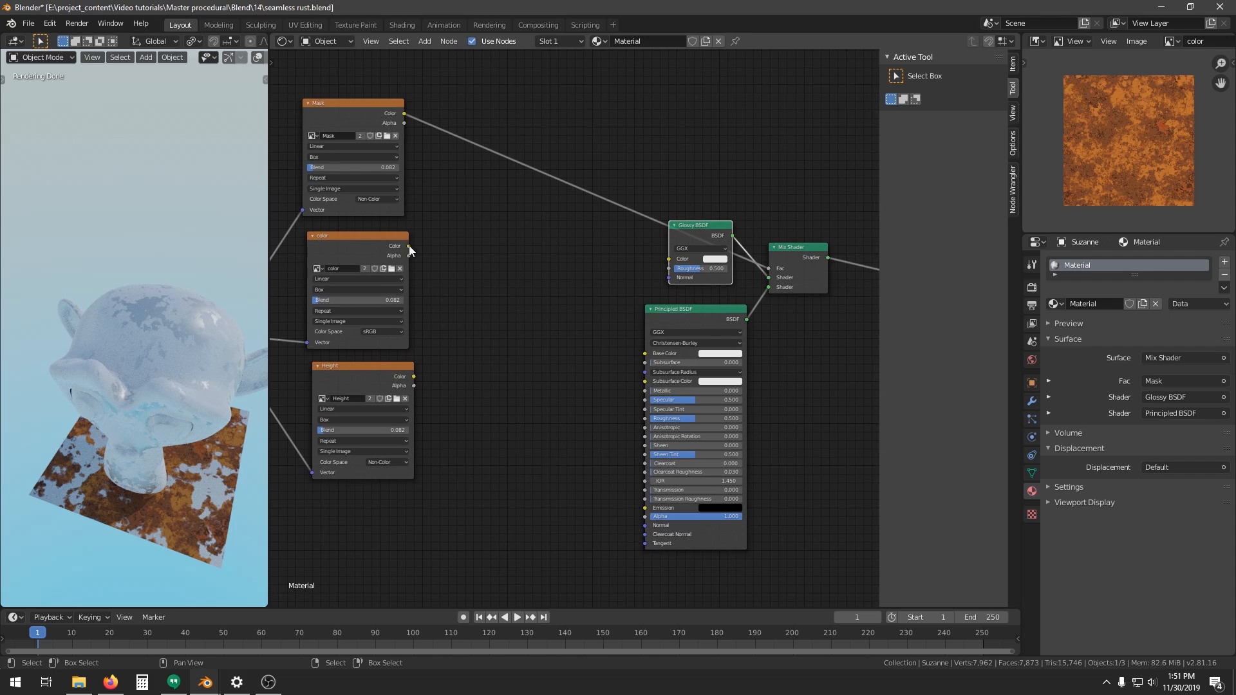
drag(408, 245, 656, 352)
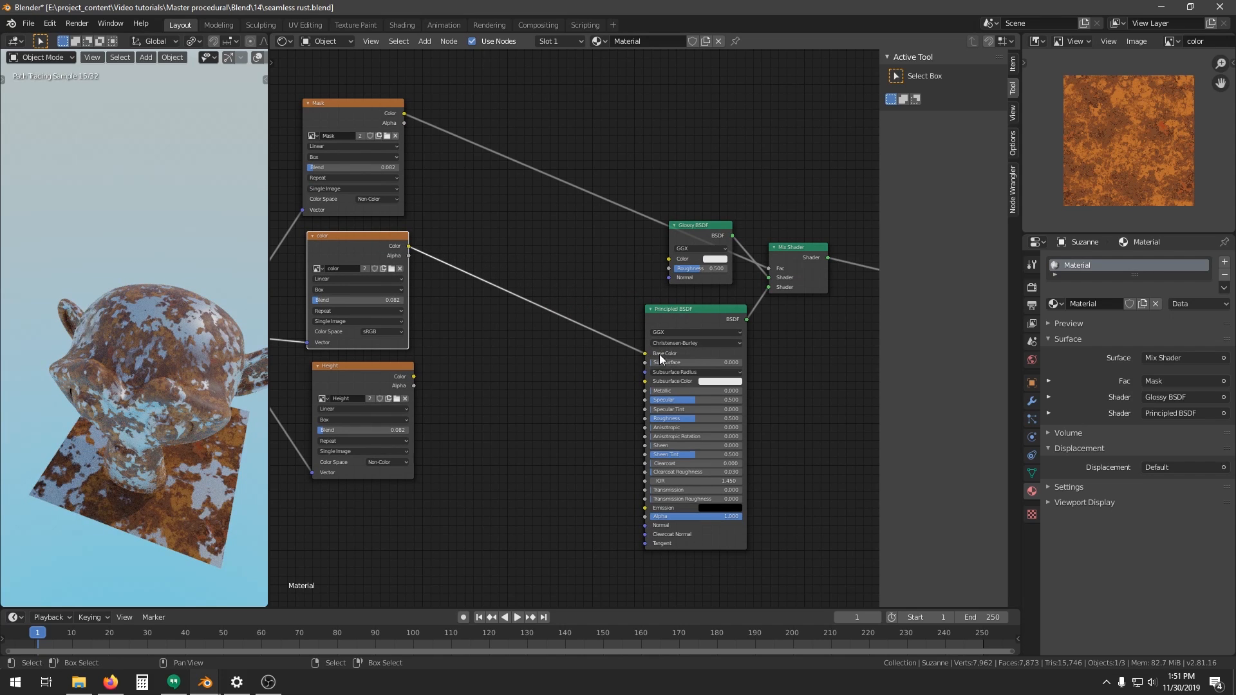
middle_drag(687, 313, 663, 288)
drag(647, 284, 674, 298)
Move the Height node lower and add a Bump node between it and the Principled BSDF
middle_drag(418, 412, 538, 297)
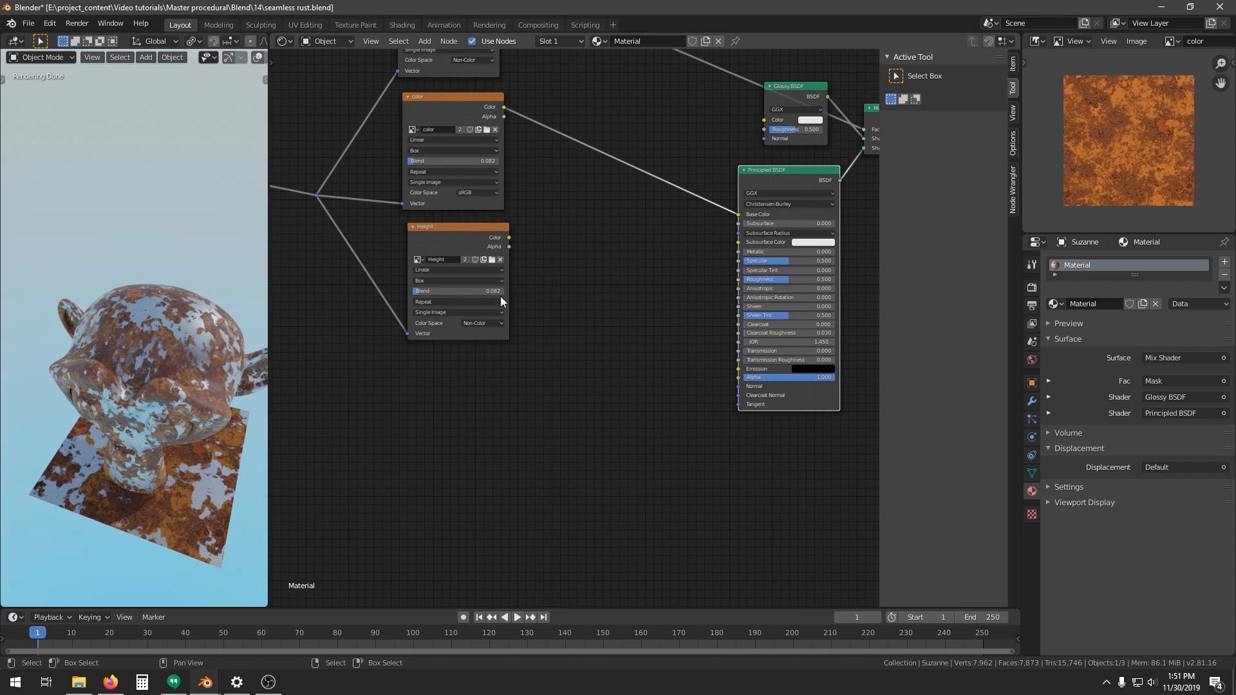
drag(446, 234, 430, 286)
key(shift+a)
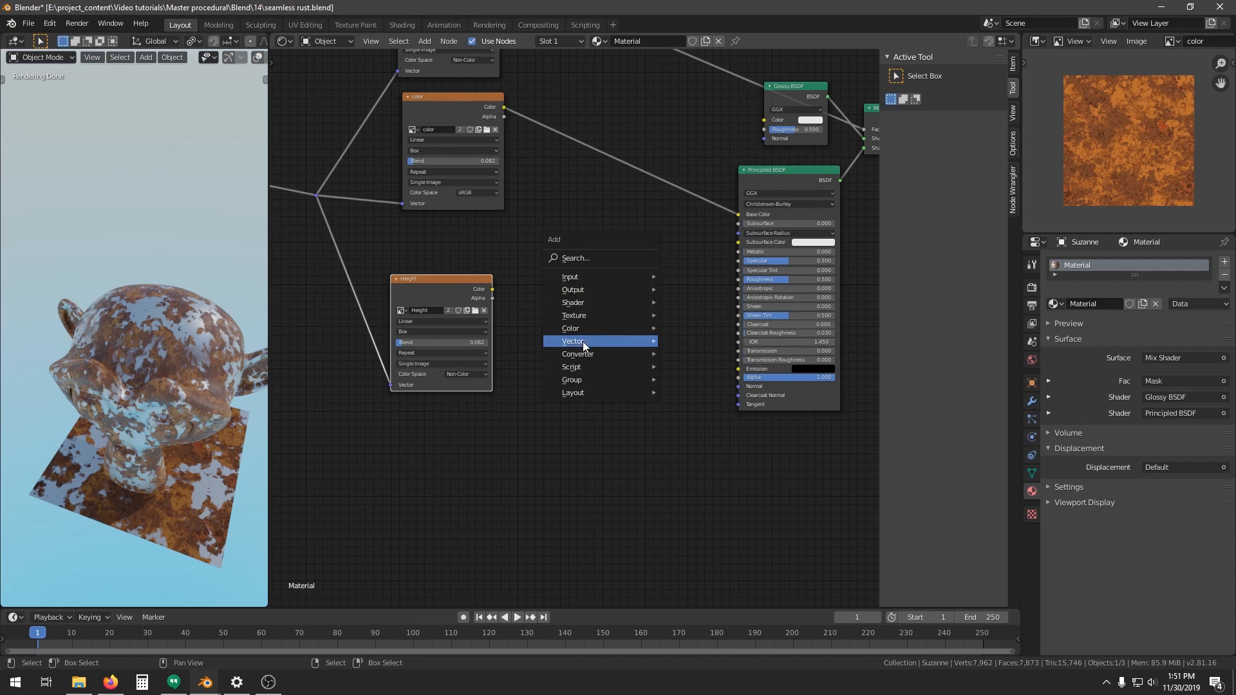
mouse_move(584, 341)
click(684, 342)
click(595, 254)
Connect the Height texture's Color to the Bump node's Height input and the Bump's Normal output to the Principled BSDF's Normal
scroll(550, 334, up, 2)
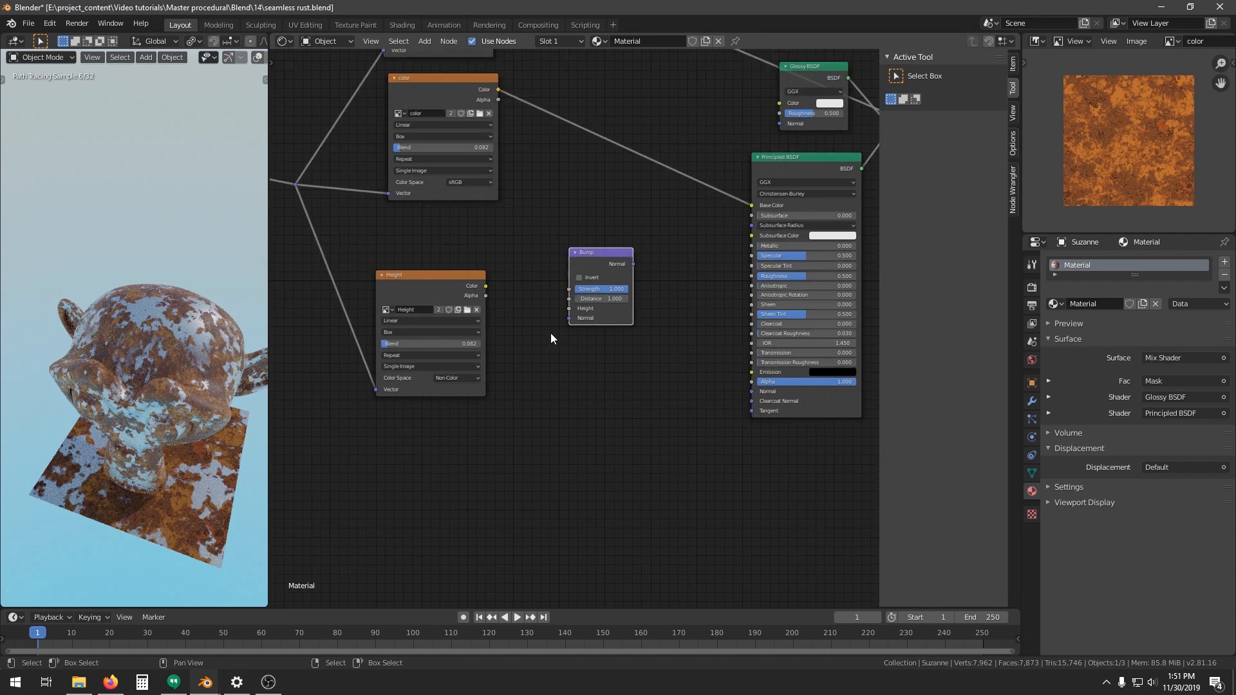
drag(462, 275, 567, 302)
middle_drag(596, 318, 489, 322)
drag(542, 249, 691, 411)
middle_drag(700, 420, 561, 381)
drag(615, 257, 686, 202)
Set the Principled BSDF's Specular to 0.123 and Roughness to 0.695, and inspect the rust on the monkey head
scroll(552, 327, up, 2)
drag(558, 454, 490, 454)
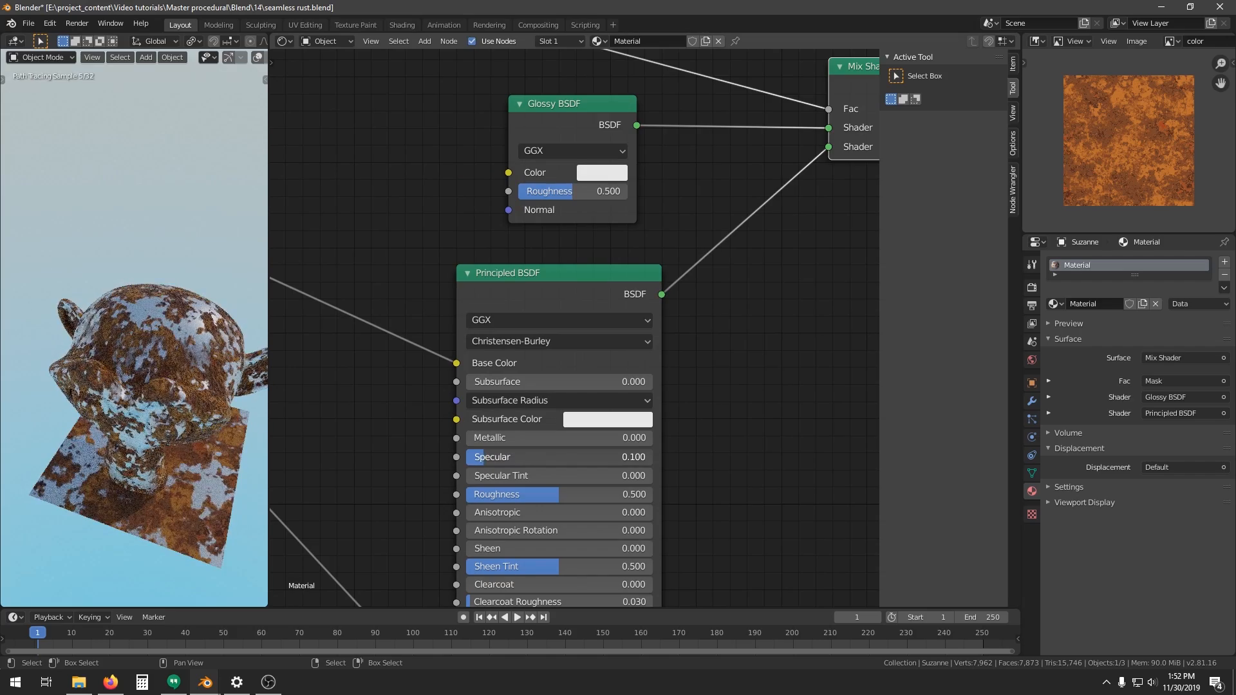
drag(547, 495, 595, 495)
mouse_move(256, 377)
middle_down()
mouse_move(183, 361)
mouse_move(156, 274)
mouse_move(172, 314)
mouse_move(173, 400)
mouse_move(133, 442)
mouse_move(167, 399)
mouse_move(151, 388)
mouse_move(162, 418)
mouse_move(172, 408)
mouse_move(165, 415)
mouse_move(148, 357)
mouse_move(162, 322)
mouse_move(152, 346)
middle_up()
scroll(164, 325, up, 6)
scroll(144, 392, down, 5)
scroll(172, 406, up, 3)
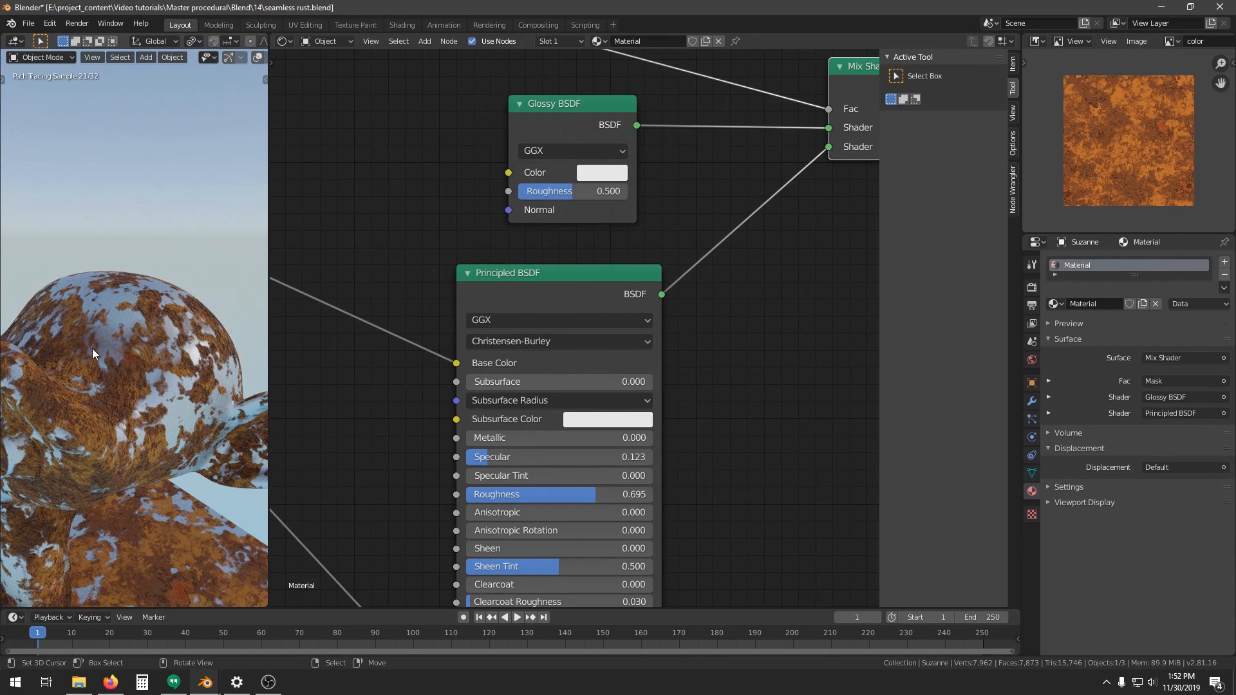
mouse_move(111, 354)
middle_down()
mouse_move(134, 350)
mouse_move(117, 337)
mouse_move(68, 346)
mouse_move(169, 335)
mouse_move(113, 345)
mouse_move(129, 341)
middle_up()
Insert a Mapping node into the link between the Texture Coordinate's Object output and the three image textures
key(Home)
scroll(554, 348, up, 5)
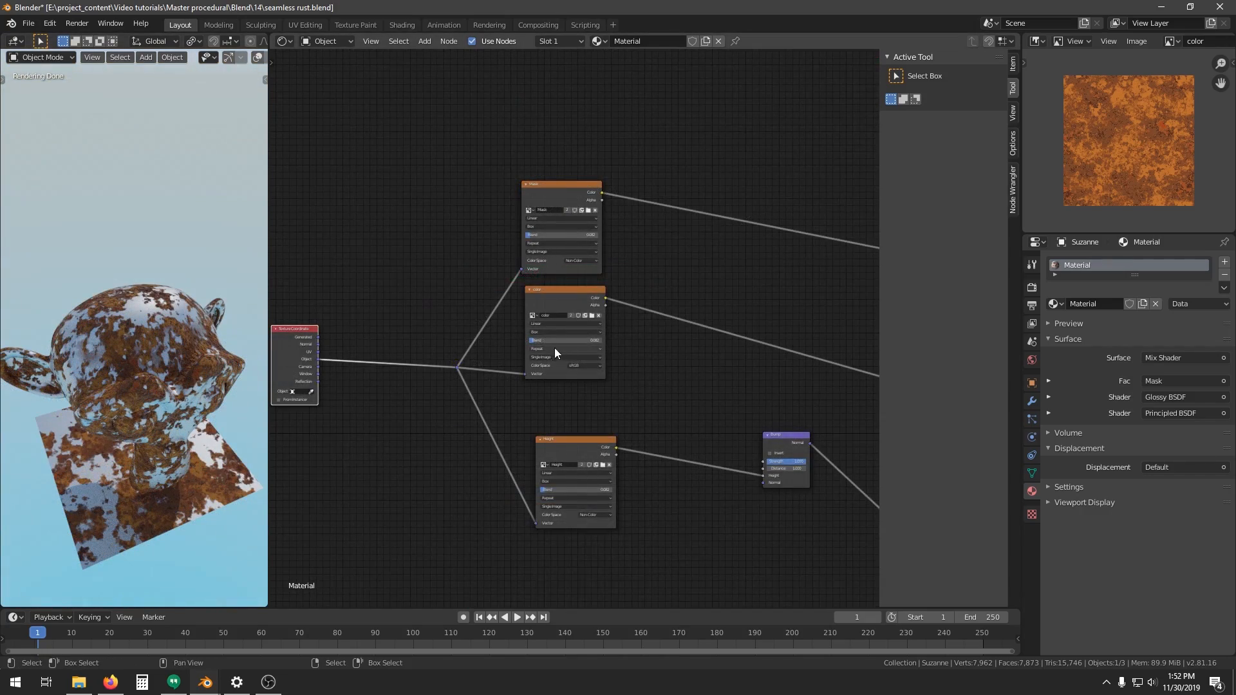
scroll(556, 367, up, 2)
key(shift+a)
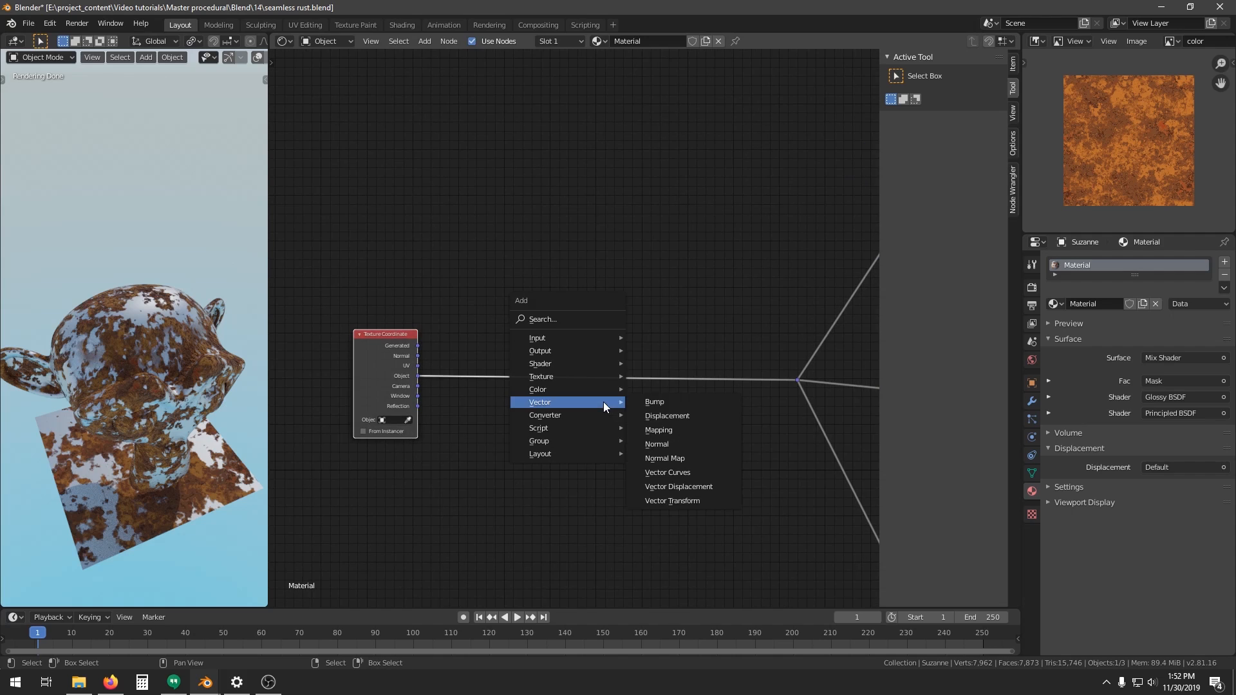
mouse_move(564, 340)
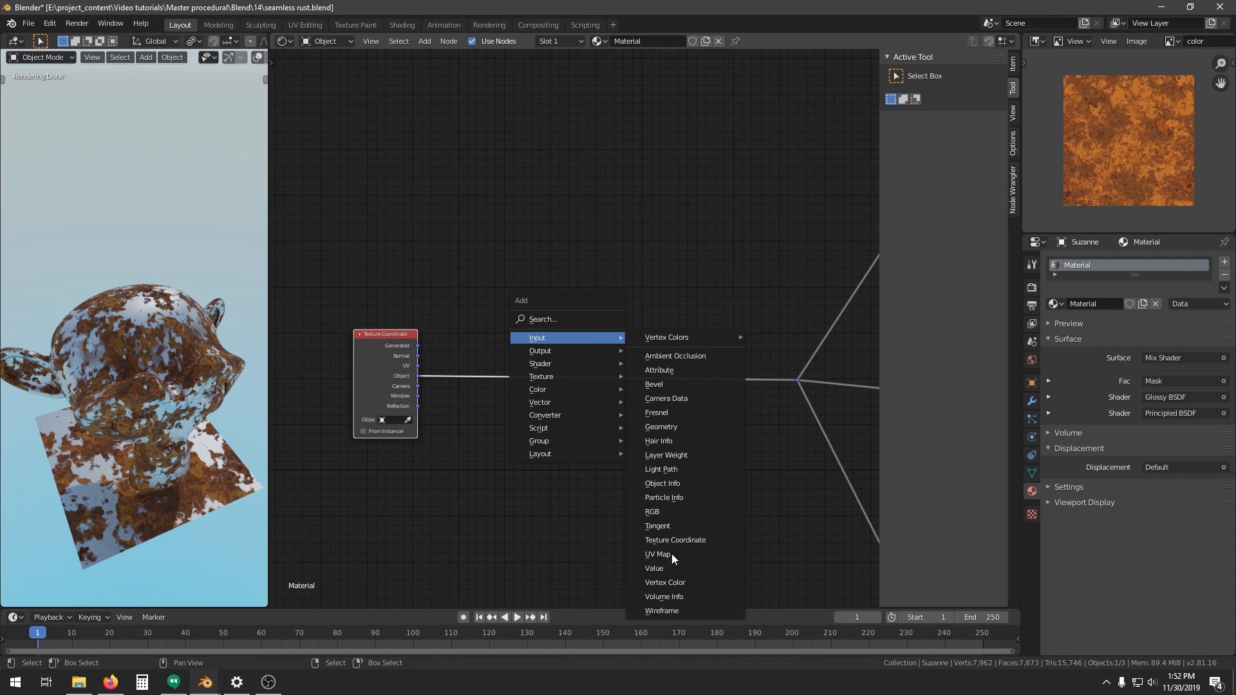
key(shift+a)
mouse_move(541, 408)
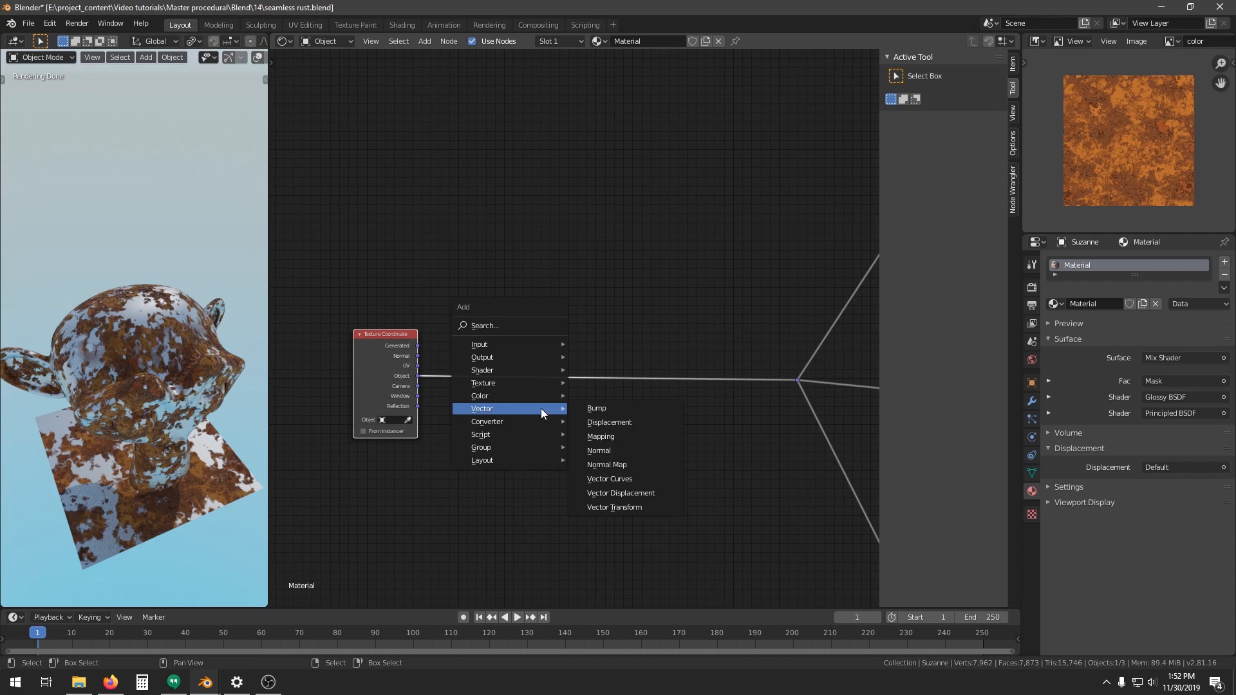
click(608, 437)
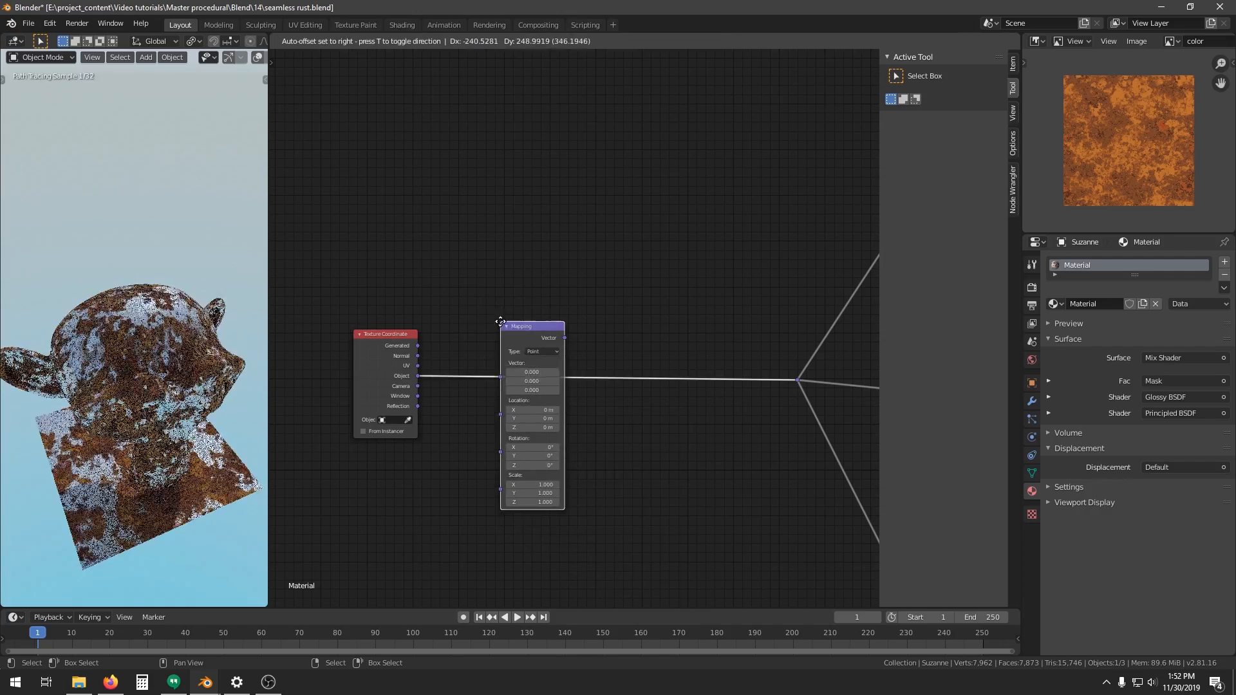
click(500, 322)
Set the Mapping node's Scale to 4 on X, Y and Z, and move the Texture Coordinate node level with its Vector input
scroll(594, 301, up, 1)
drag(573, 337, 590, 366)
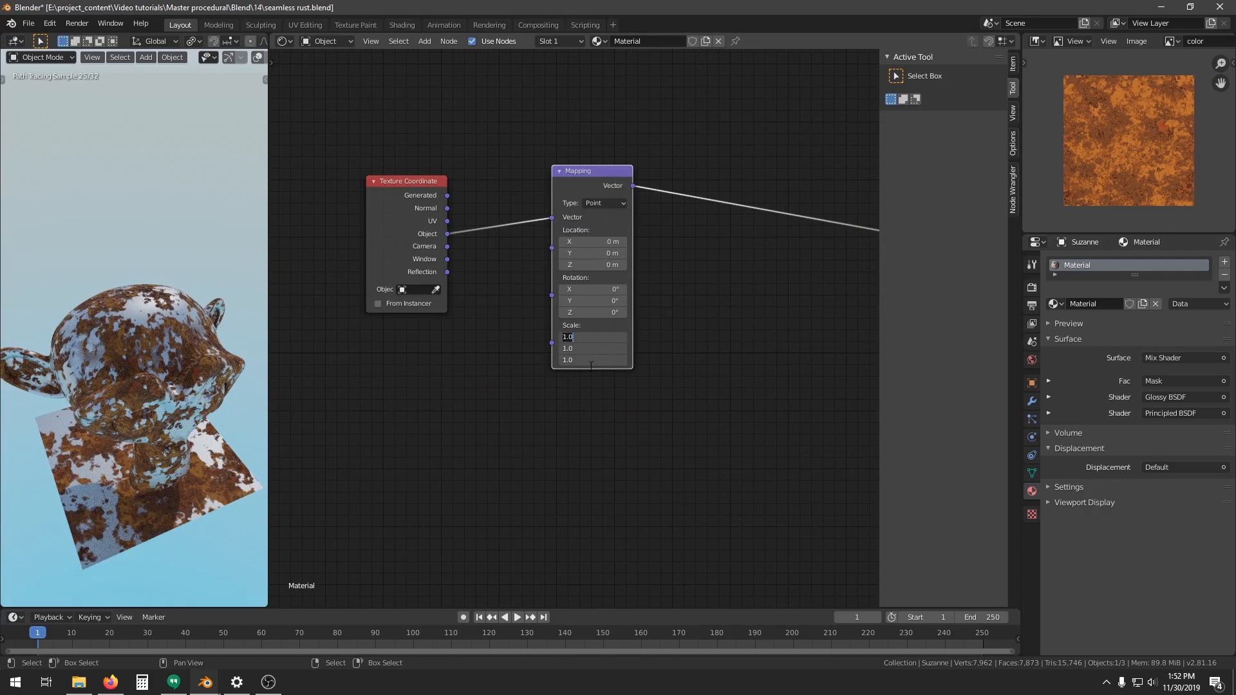
text(4)
key(Return)
mouse_move(99, 308)
middle_down()
mouse_move(161, 380)
mouse_move(130, 344)
mouse_move(144, 357)
mouse_move(111, 392)
mouse_move(155, 429)
middle_up()
scroll(148, 366, up, 3)
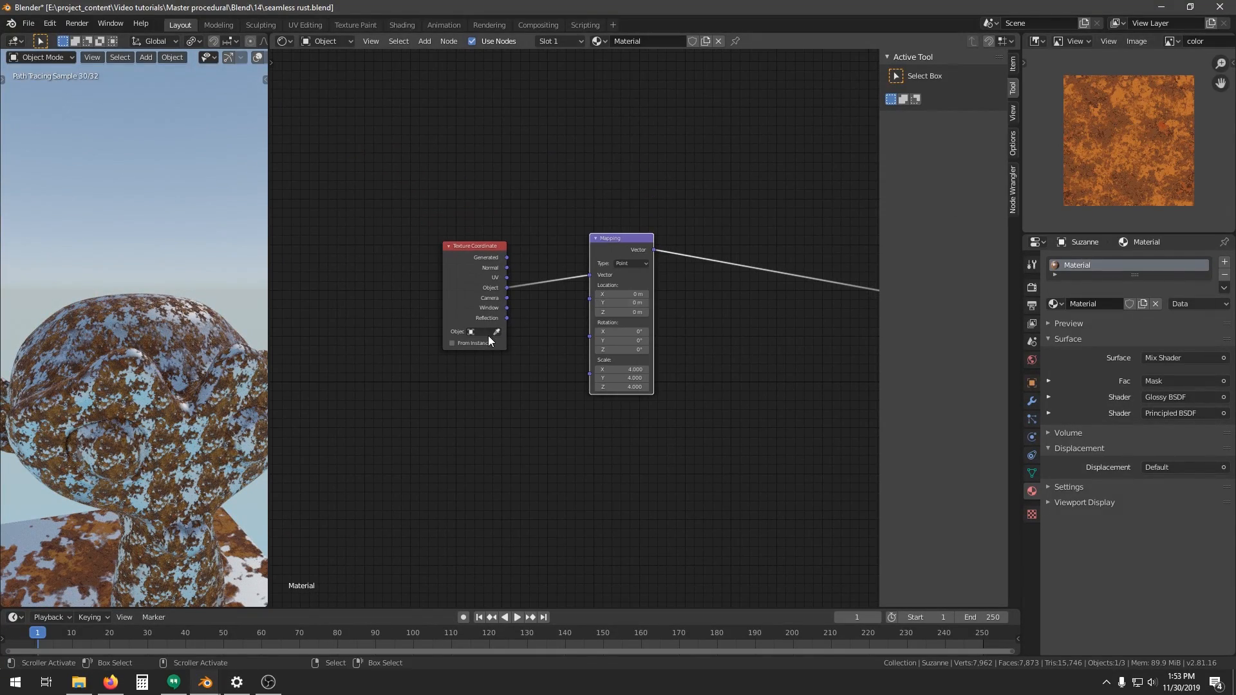
drag(475, 291, 459, 275)
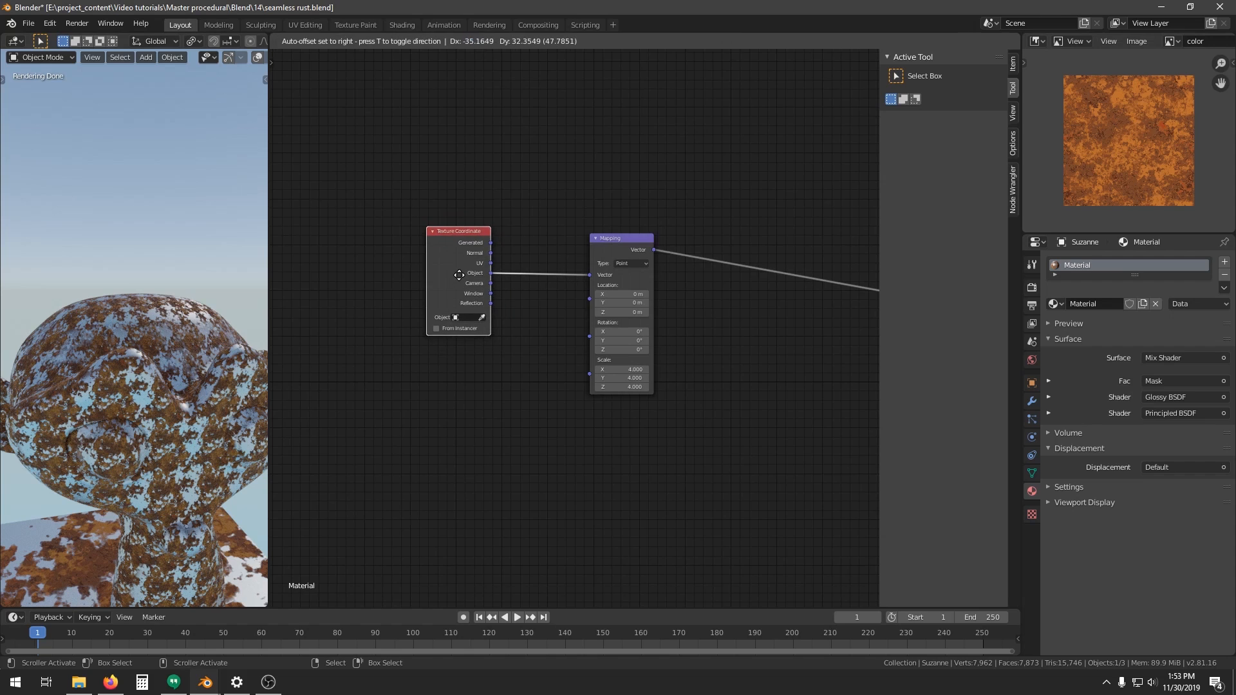
Examine the denser rust on the monkey head from several angles and review the node tree that produces it
middle_drag(200, 450, 155, 435)
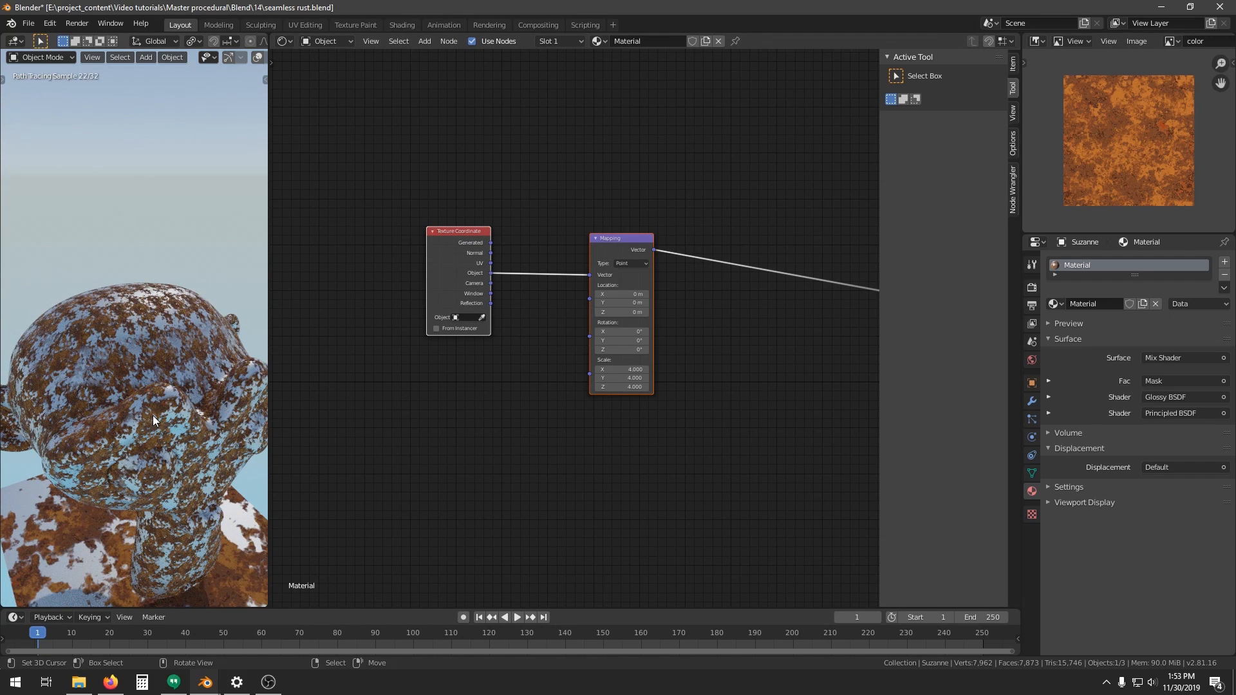
scroll(491, 360, down, 3)
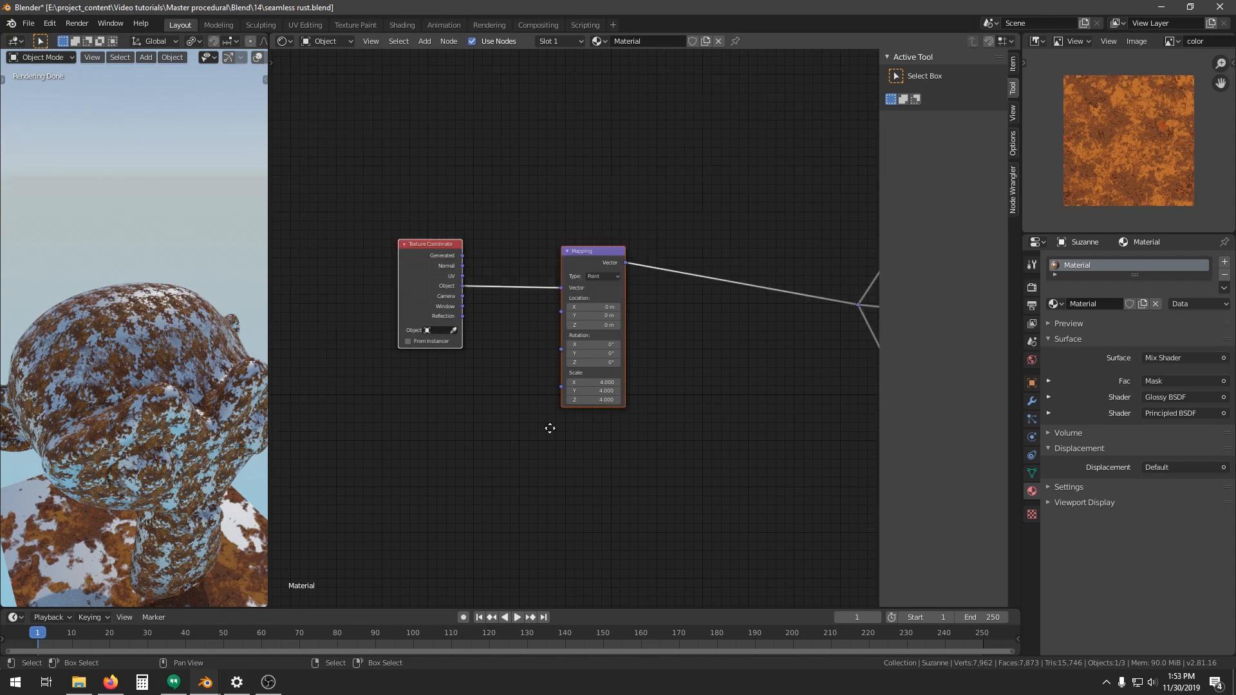
key(Home)
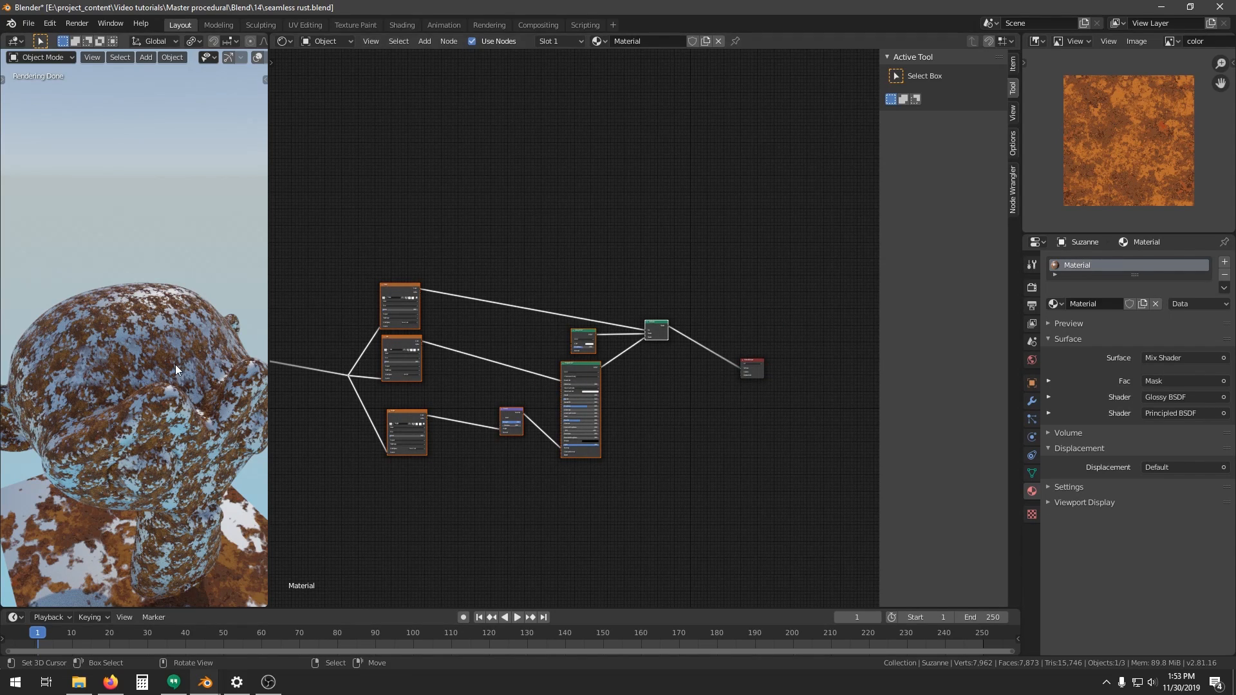
mouse_move(122, 315)
middle_down()
mouse_move(130, 333)
mouse_move(110, 315)
middle_up()
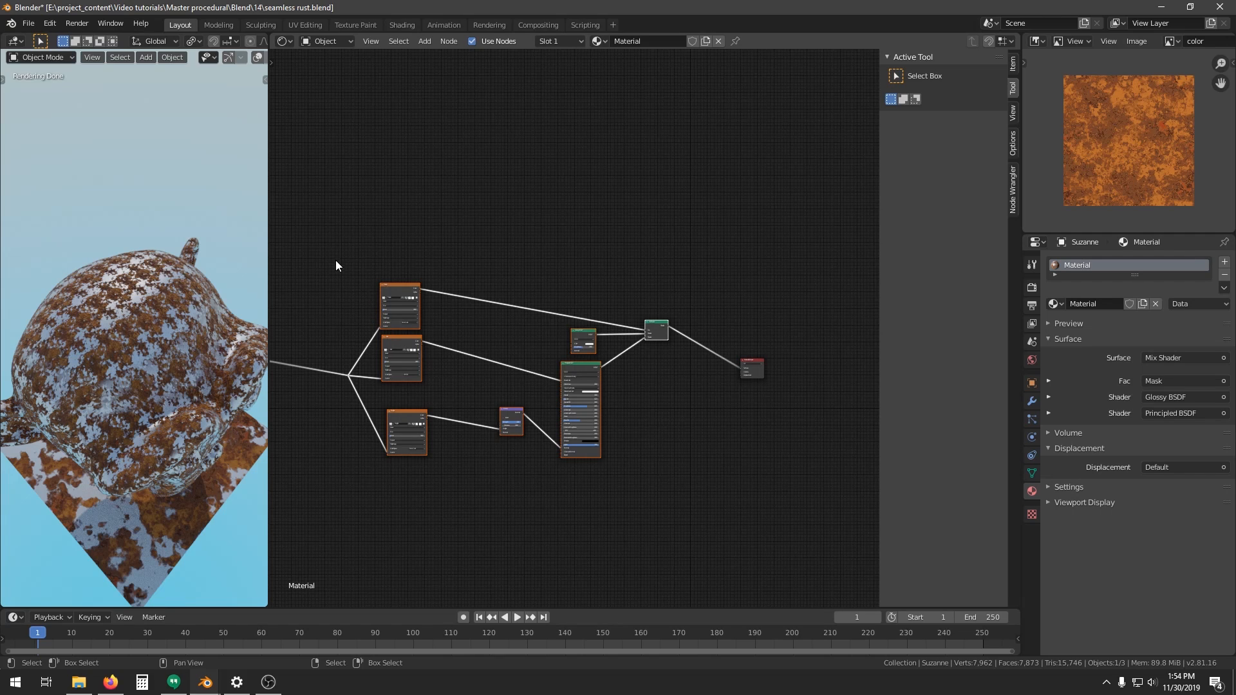
drag(331, 254, 688, 501)
click(706, 501)
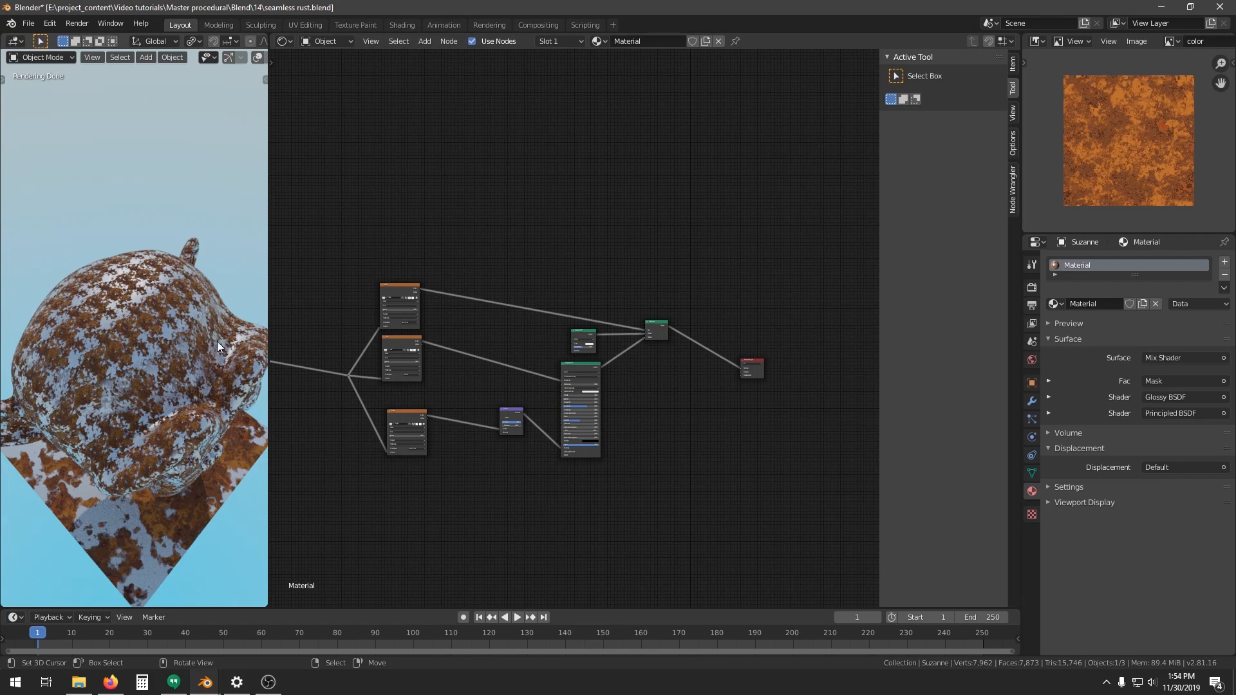
middle_drag(196, 457, 182, 415)
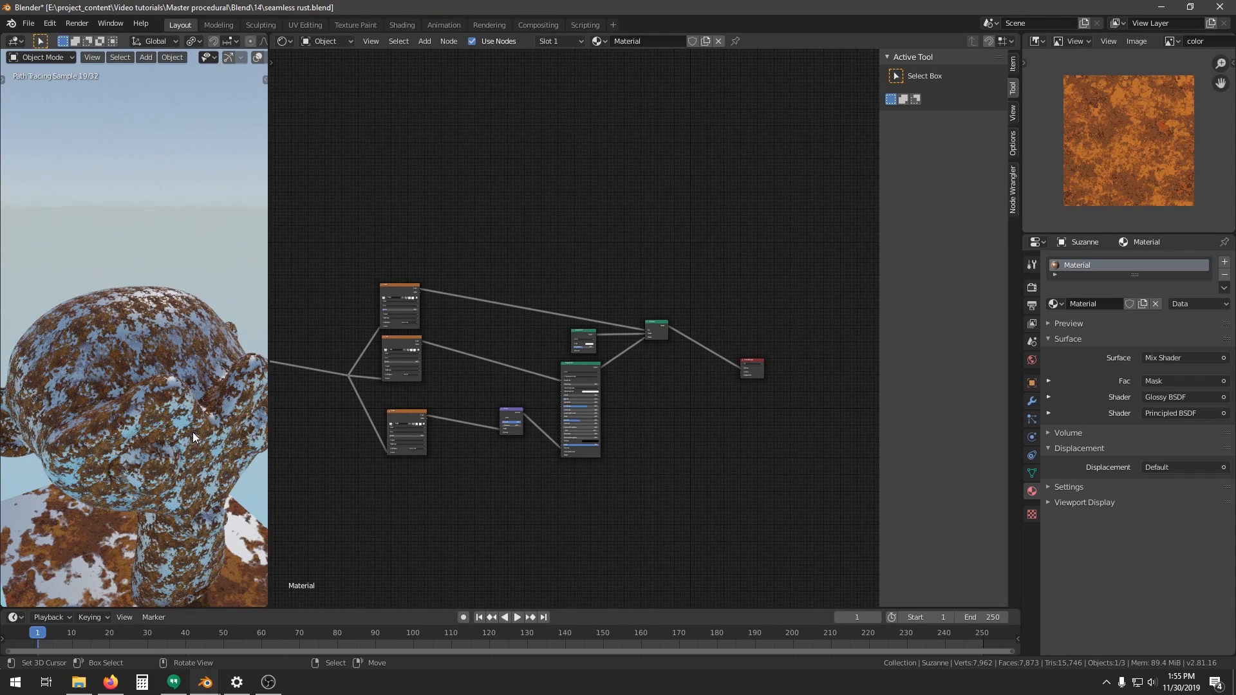